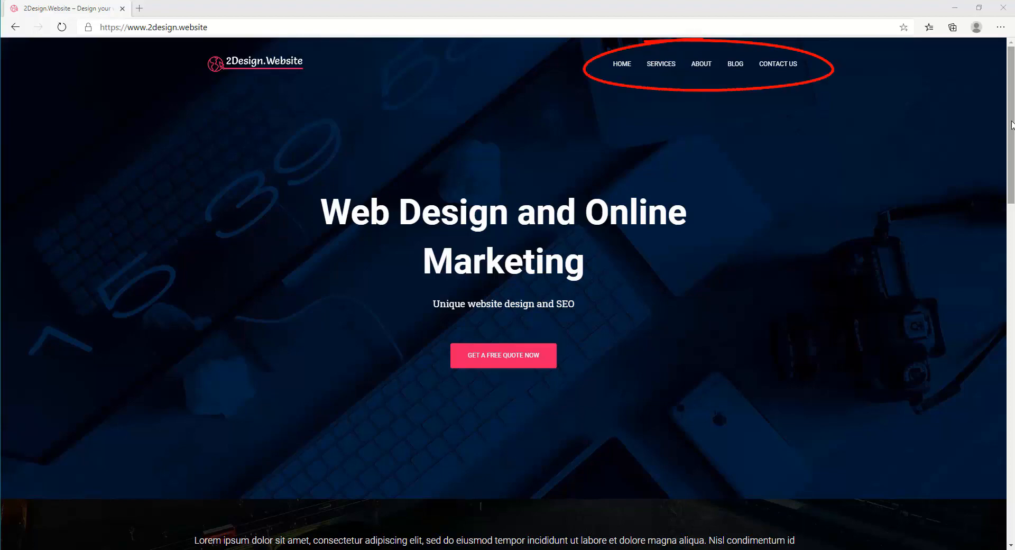
# Browse the 2Design.Website Services, Contact and Blog pages, then return to the home page
pyautogui.moveTo(1012, 123); pyautogui.dragTo(986, 466)
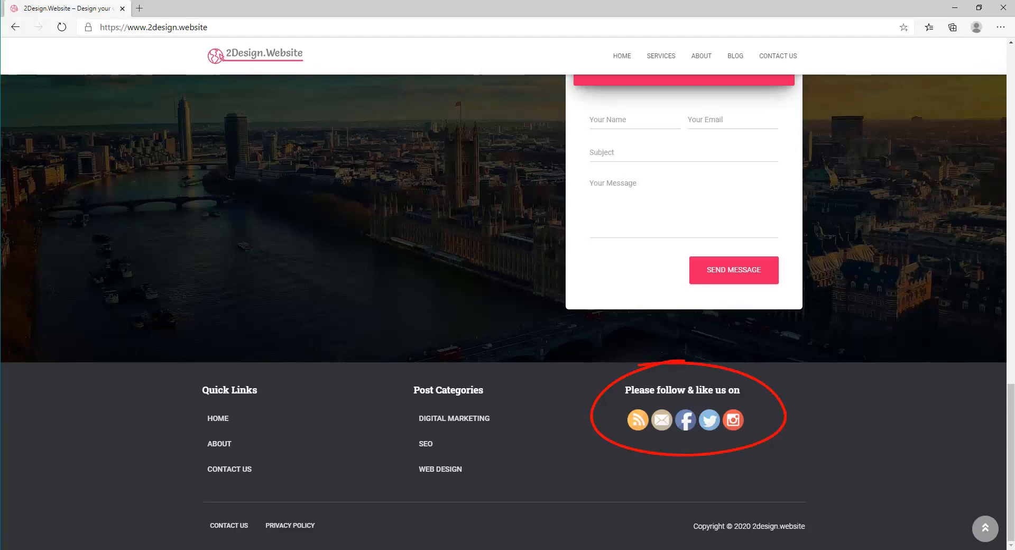
pyautogui.moveTo(1008, 436); pyautogui.dragTo(996, 40)
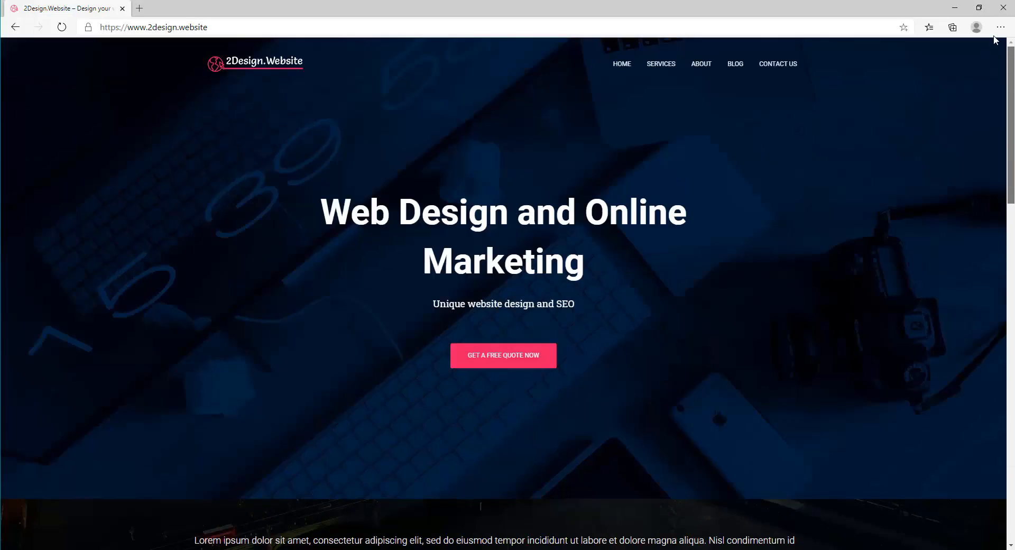
pyautogui.click(661, 68)
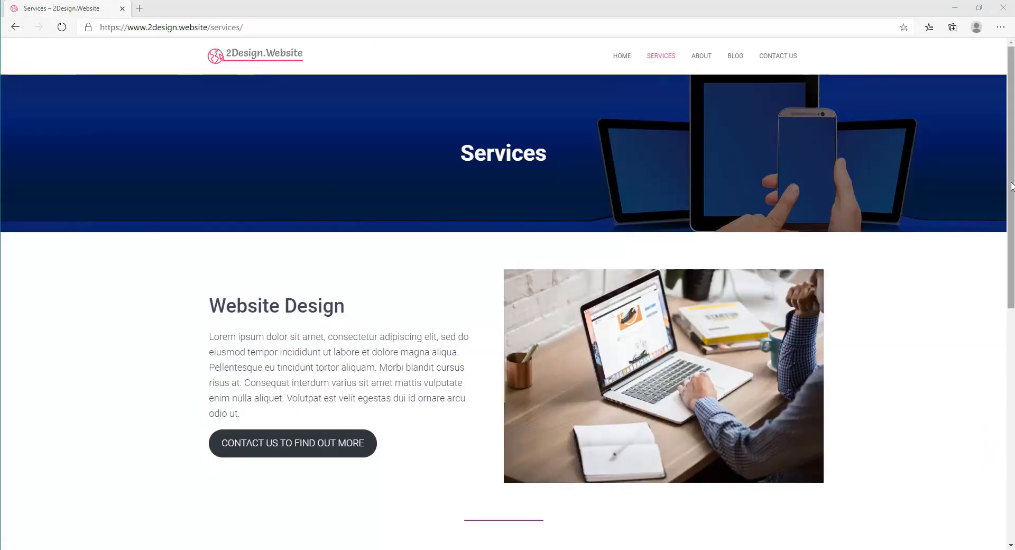
pyautogui.moveTo(1011, 183)
pyautogui.mouseDown()
pyautogui.moveTo(1011, 284)
pyautogui.moveTo(1011, 188)
pyautogui.mouseUp()
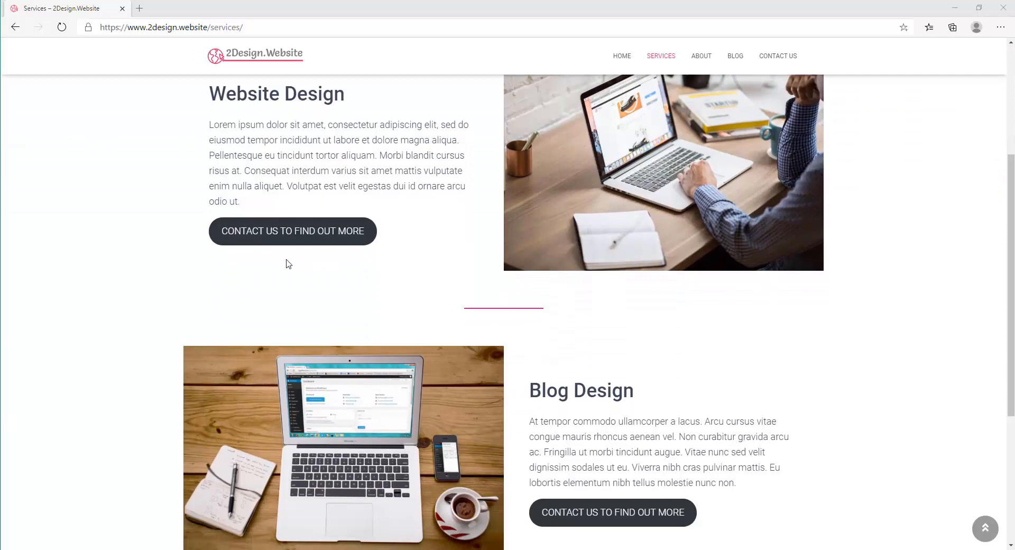
pyautogui.click(294, 235)
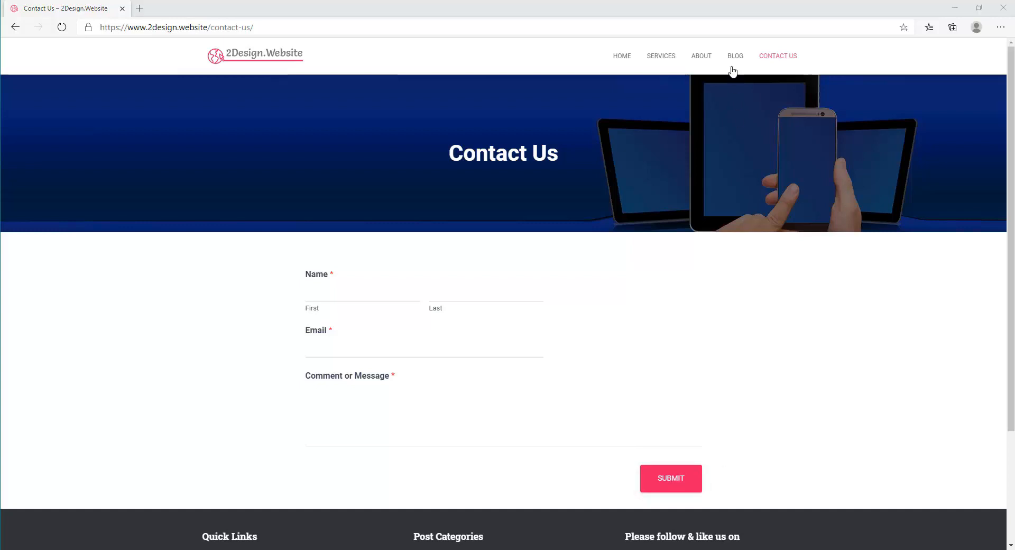
pyautogui.click(734, 60)
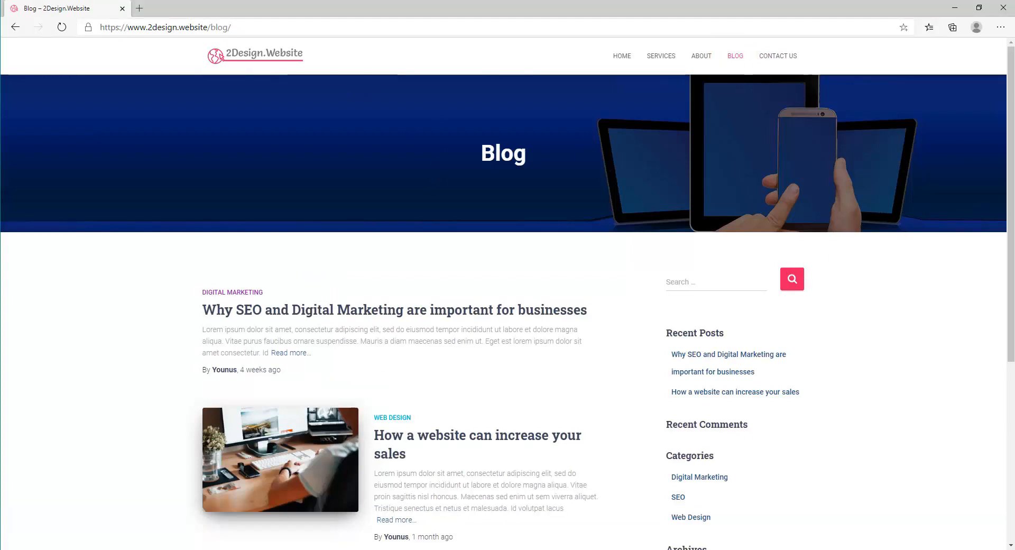
pyautogui.click(627, 58)
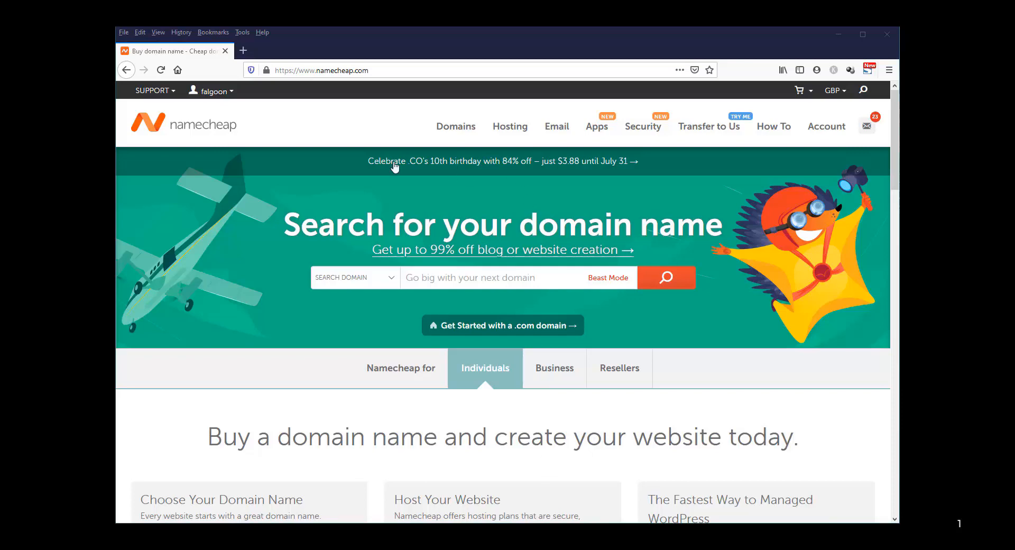
# Go to Namecheap's Hosting page and bring its Choose Your Plan hosting types into view
pyautogui.click(507, 130)
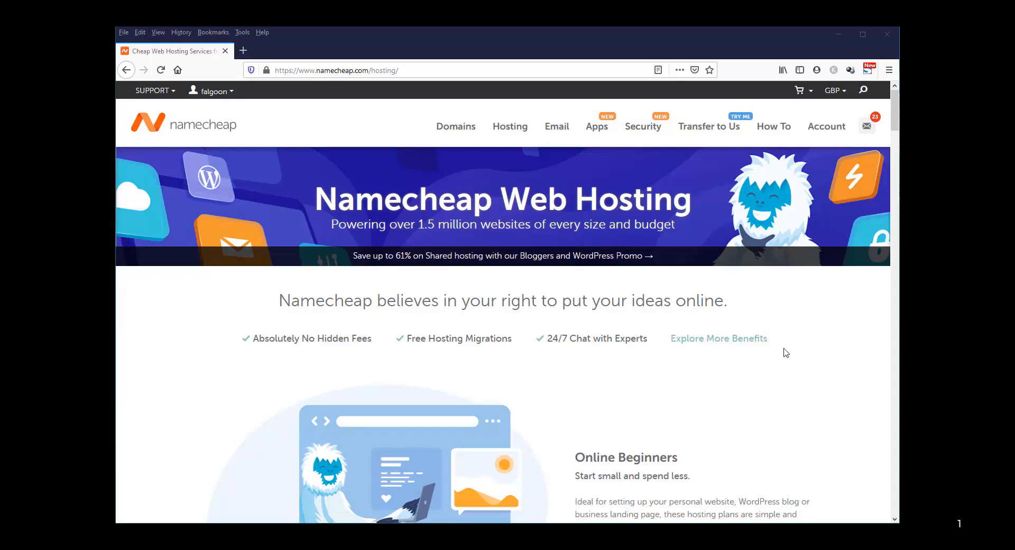
pyautogui.scroll(-2, 789, 357)
pyautogui.scroll(-3, 791, 357)
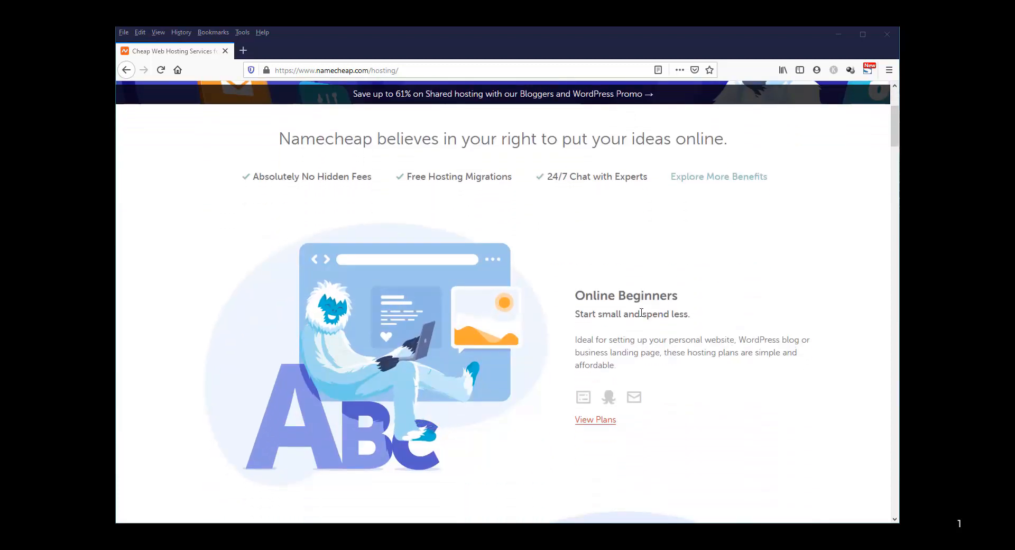
pyautogui.scroll(-5, 714, 313)
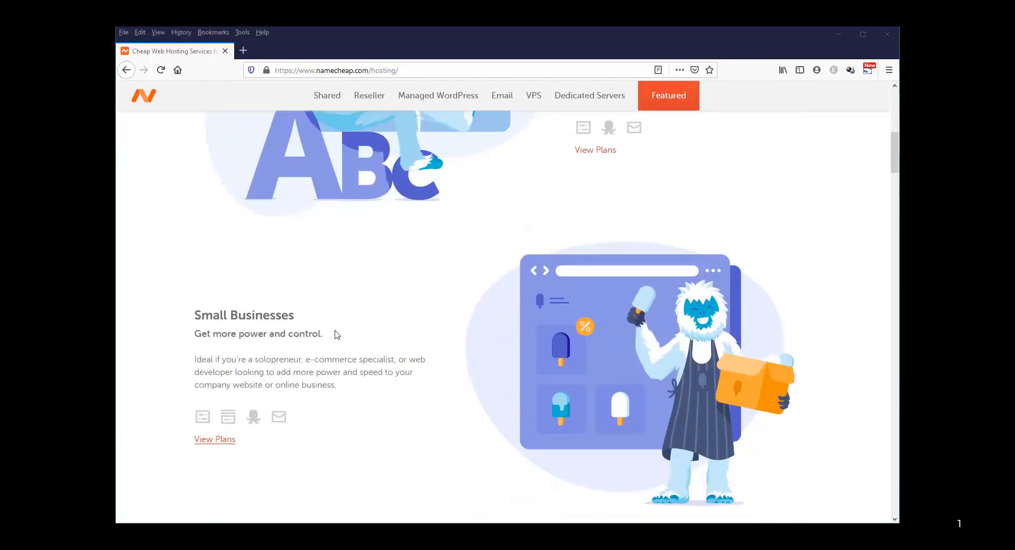
pyautogui.scroll(-4, 359, 337)
pyautogui.scroll(-3, 360, 337)
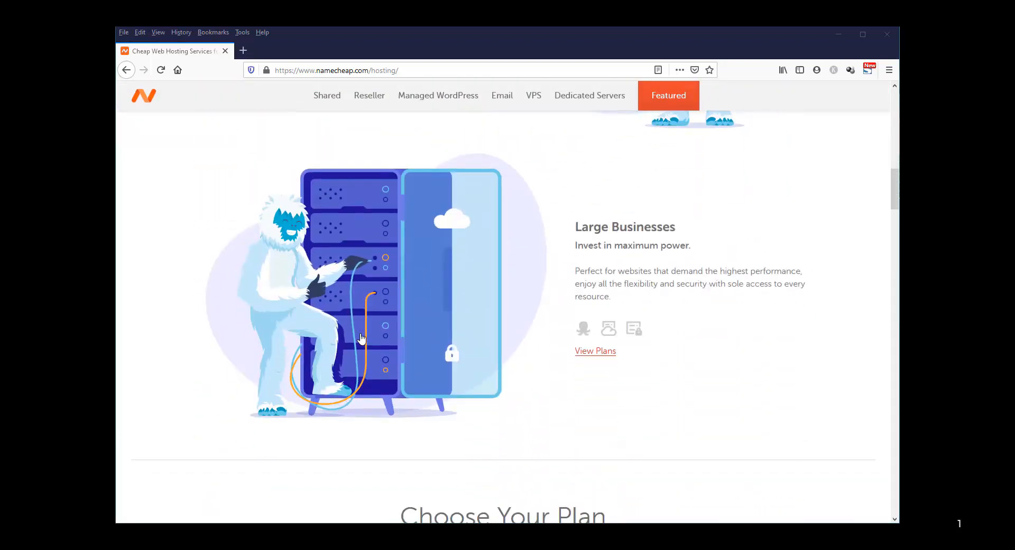
pyautogui.scroll(-3, 358, 338)
pyautogui.scroll(-3, 569, 339)
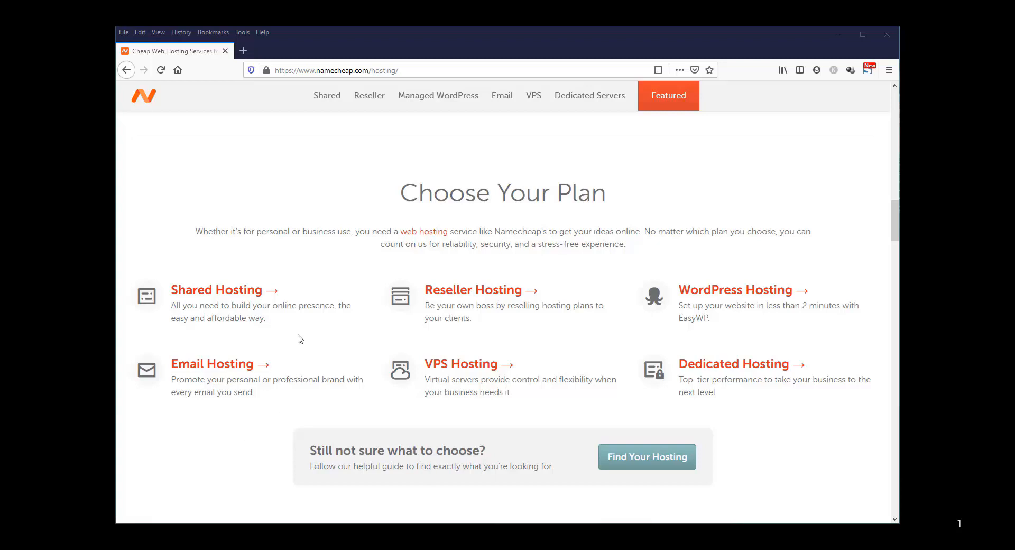
# Open Shared Hosting and show the Stellar, Stellar Plus and Stellar Business plan cards with prices
pyautogui.click(242, 290)
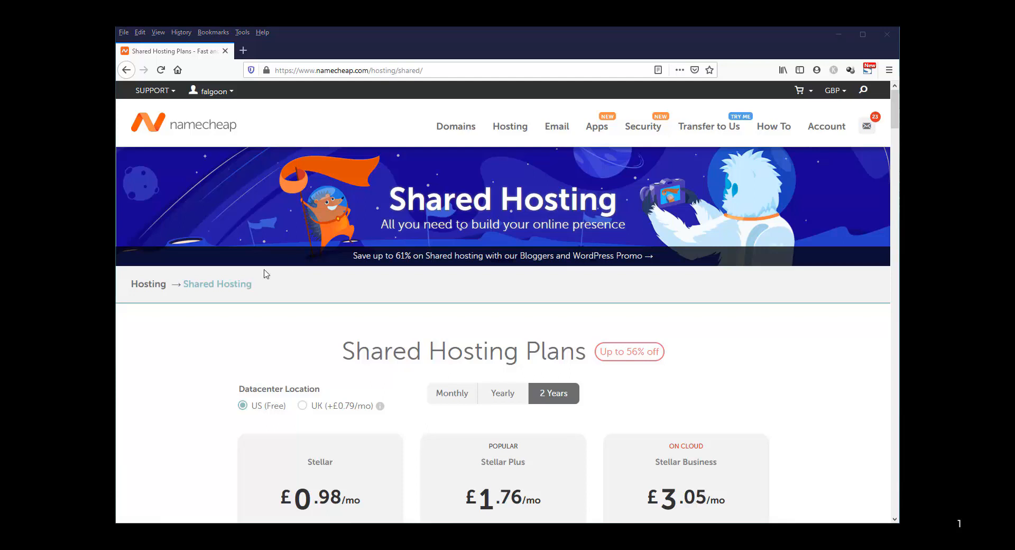
pyautogui.scroll(-4, 198, 323)
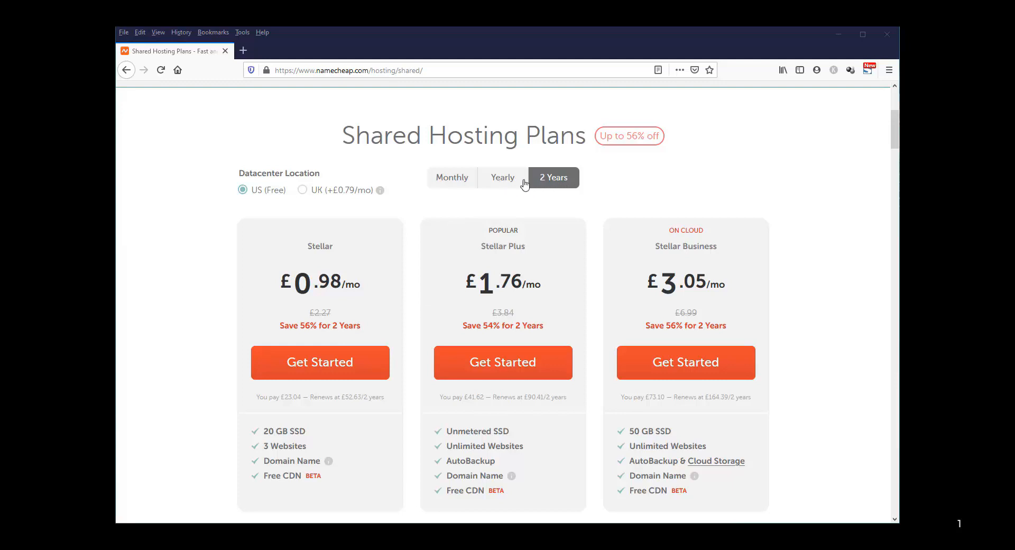
# Switch plan pricing between yearly and monthly, ending on yearly: £1.13, £1.92, £3.49 per month
pyautogui.click(508, 182)
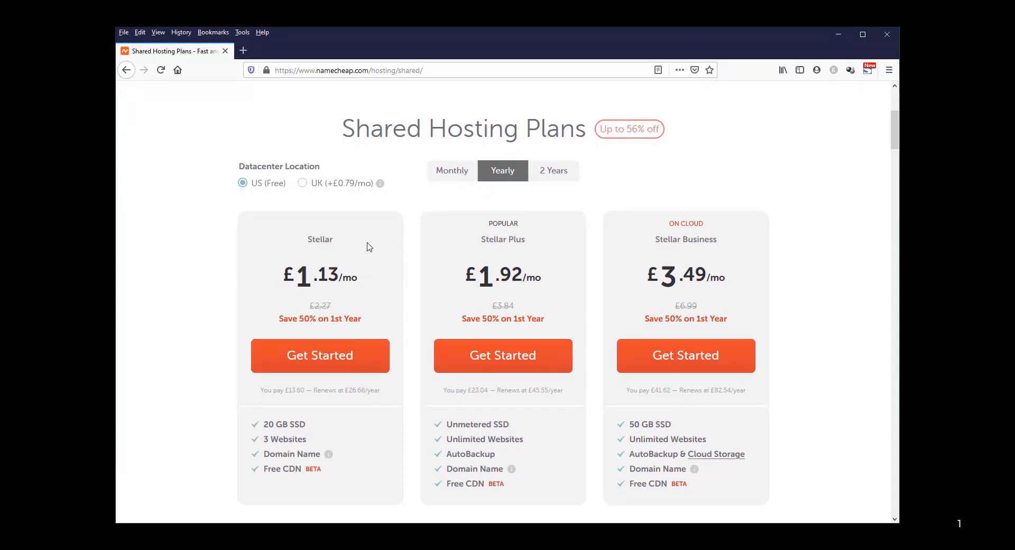
pyautogui.click(458, 175)
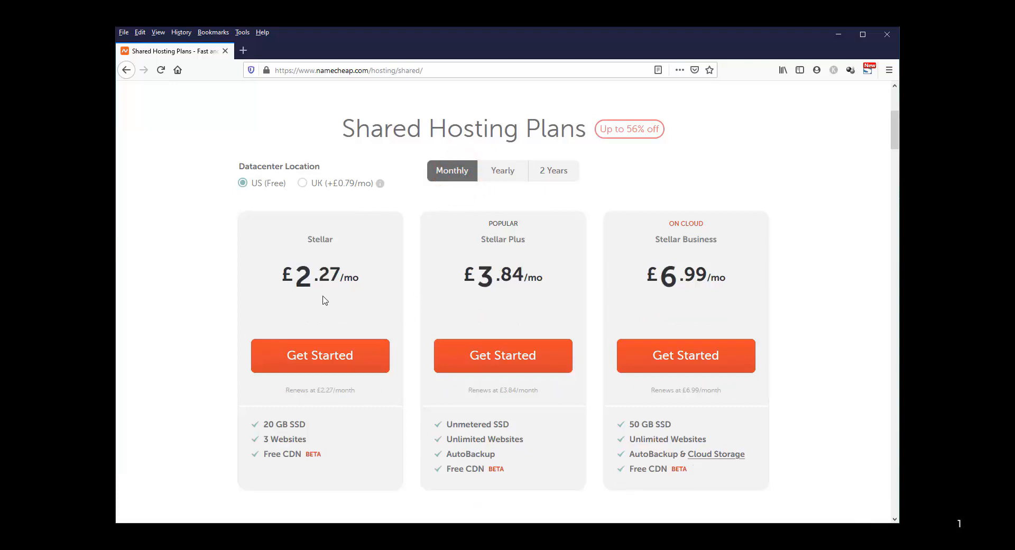
pyautogui.click(504, 175)
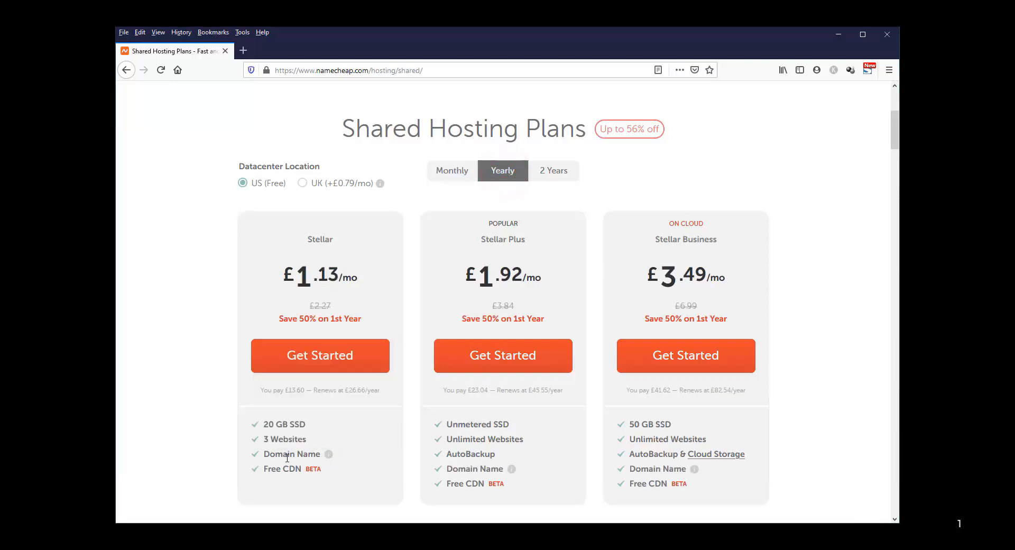
pyautogui.moveTo(329, 456)
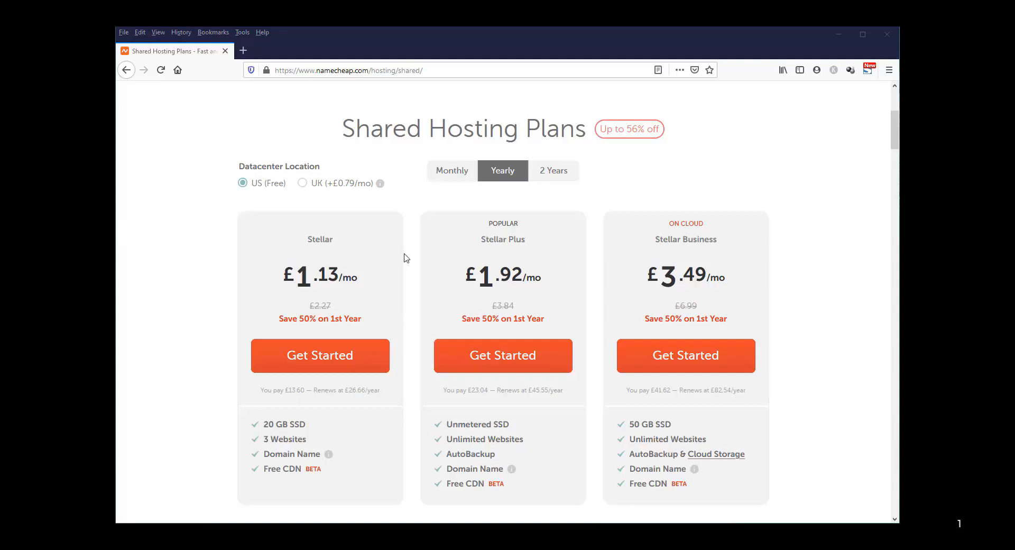
pyautogui.scroll(-3, 405, 258)
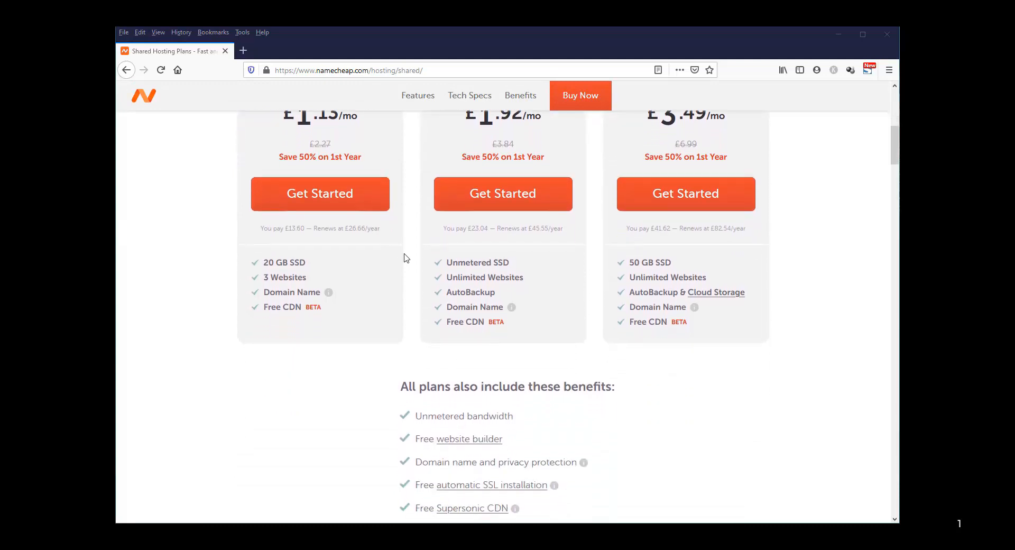
pyautogui.scroll(-2, 406, 257)
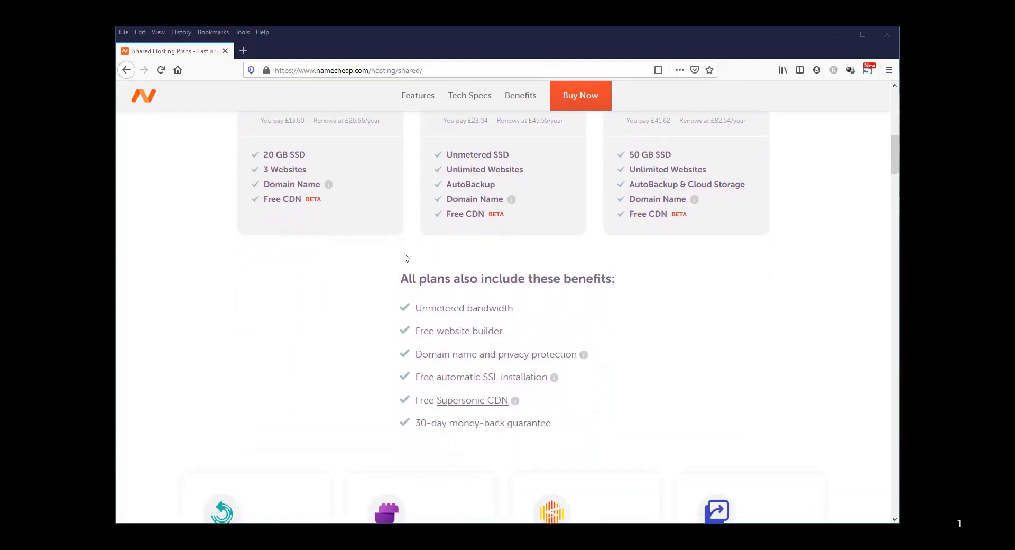
pyautogui.scroll(-1, 405, 258)
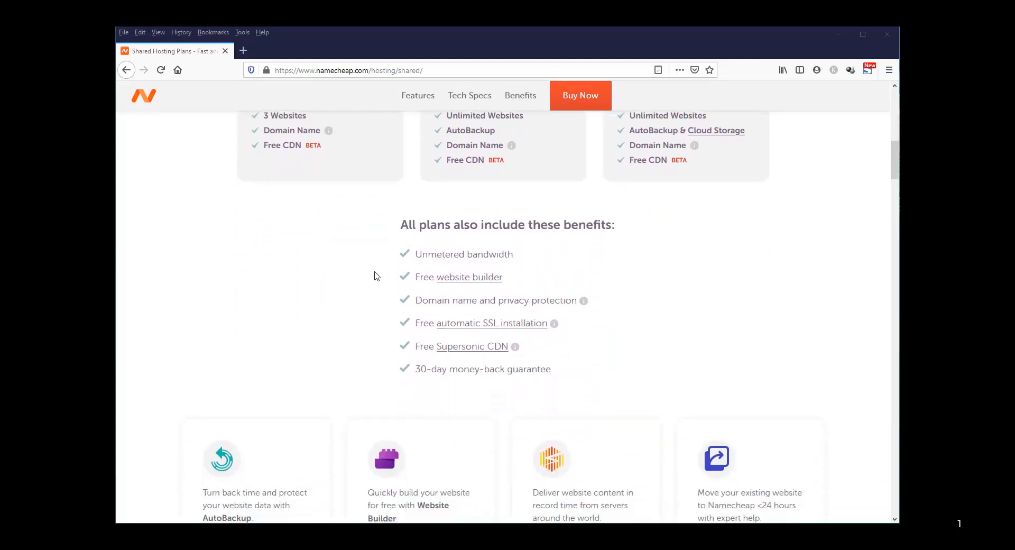
pyautogui.scroll(-1, 376, 289)
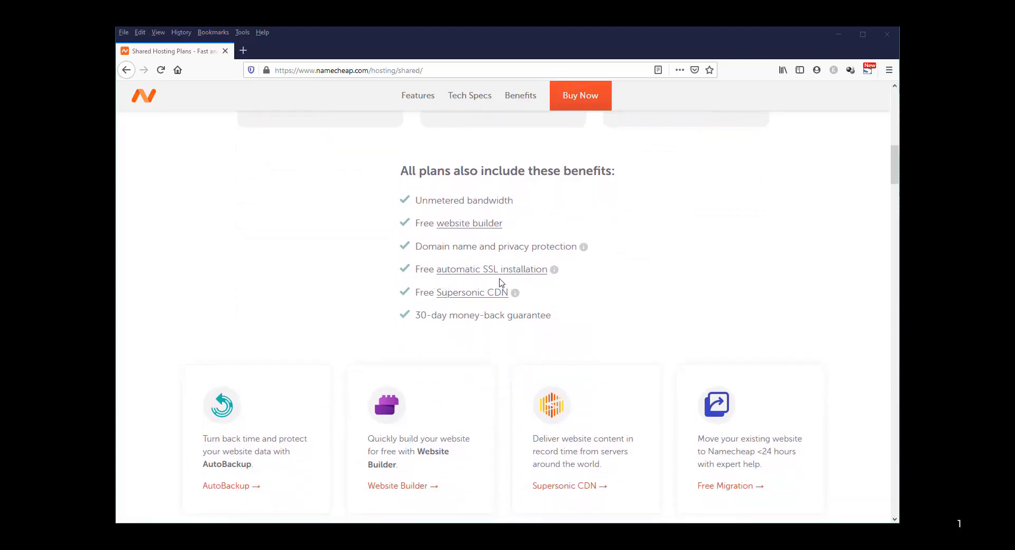
pyautogui.moveTo(554, 275)
pyautogui.scroll(-1, 603, 305)
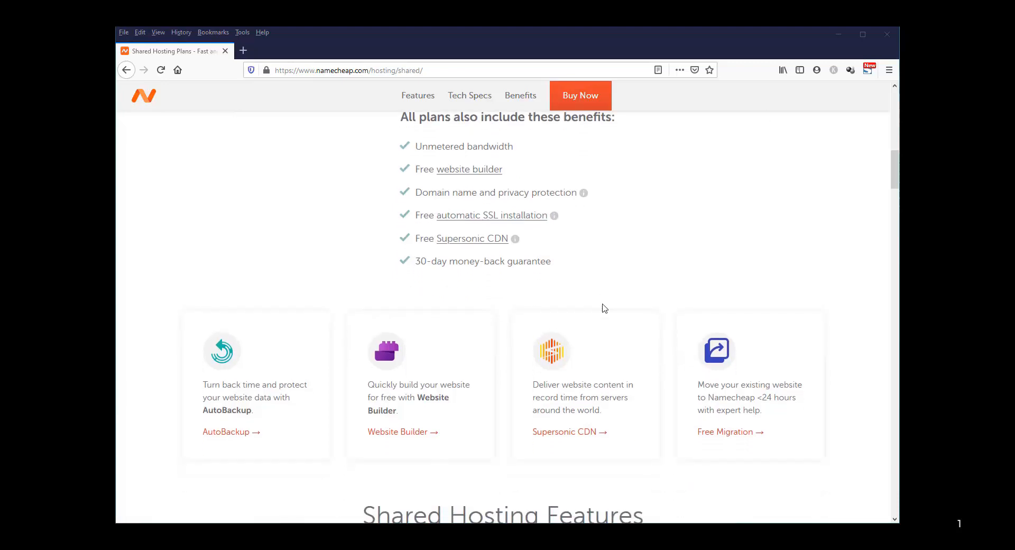
pyautogui.scroll(-5, 604, 308)
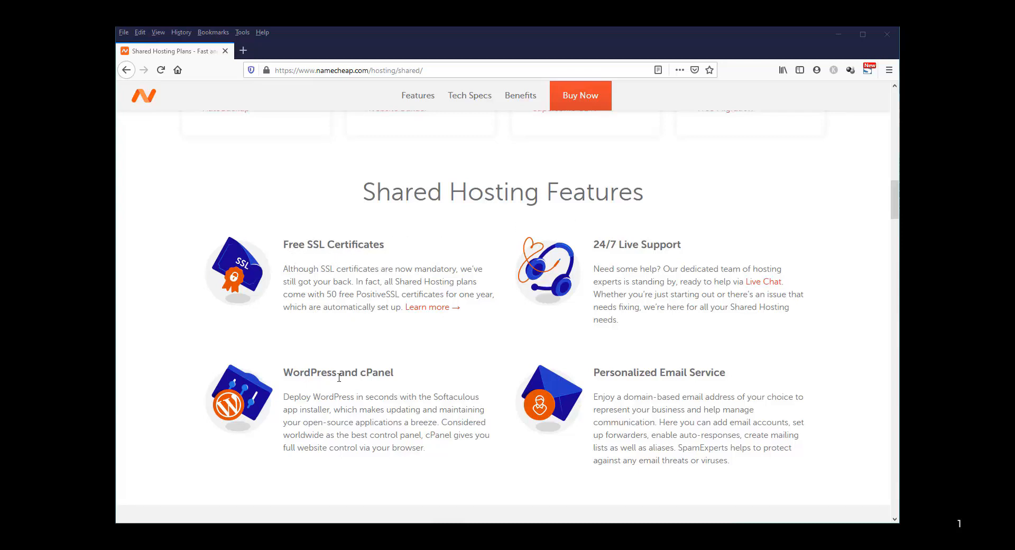
# Select the word 'cPanel' in the WordPress and cPanel feature heading
pyautogui.doubleClick(376, 373)
pyautogui.scroll(-1, 379, 423)
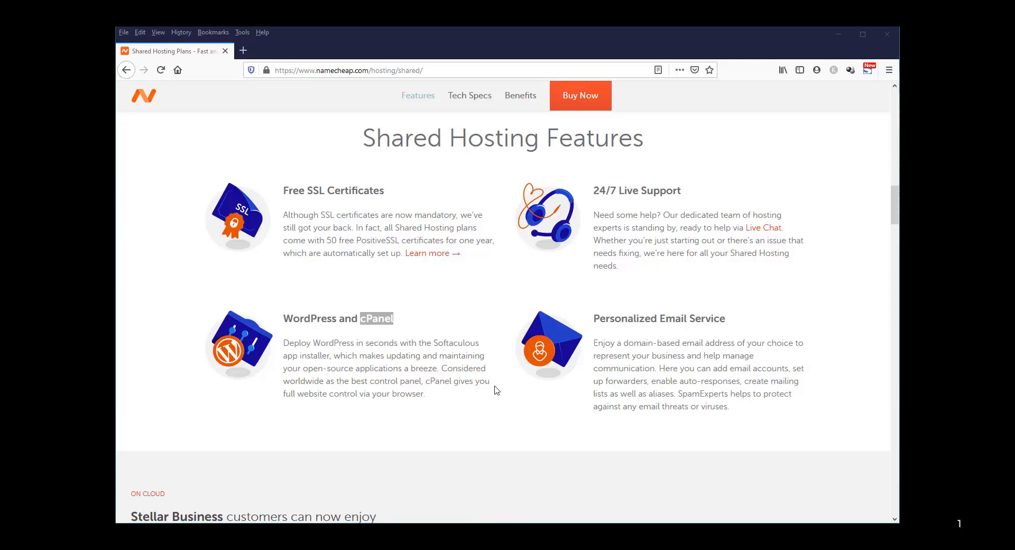
# Start purchasing the Stellar plan and reach its New Purchase domain search box
pyautogui.scroll(10, 482, 298)
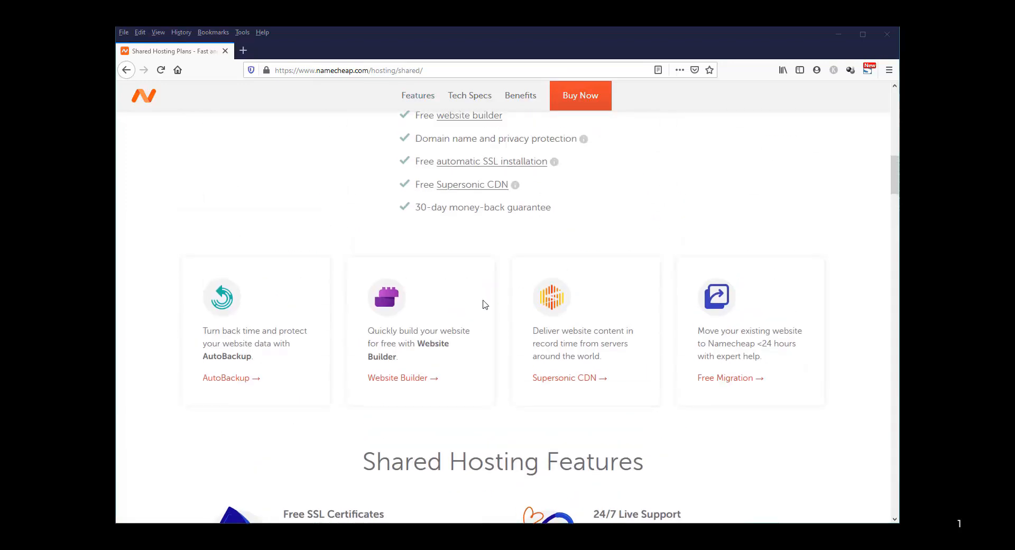
pyautogui.scroll(8, 485, 309)
pyautogui.scroll(-3, 487, 307)
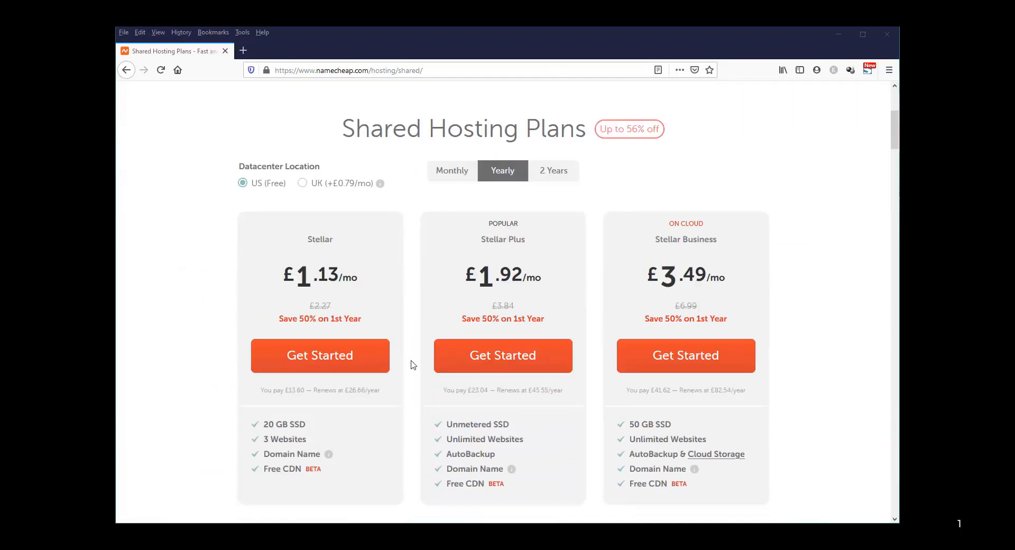
pyautogui.click(315, 359)
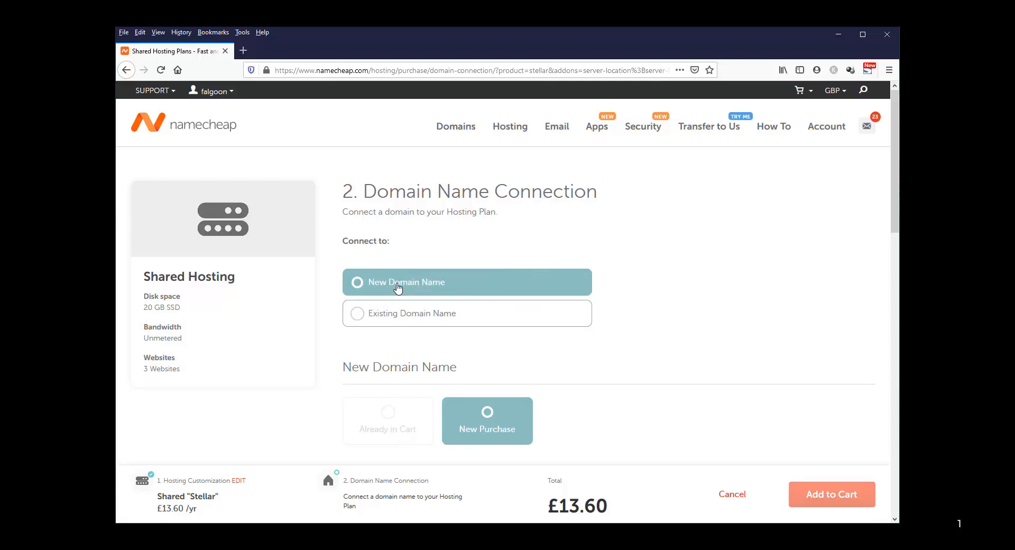
pyautogui.scroll(-3, 569, 407)
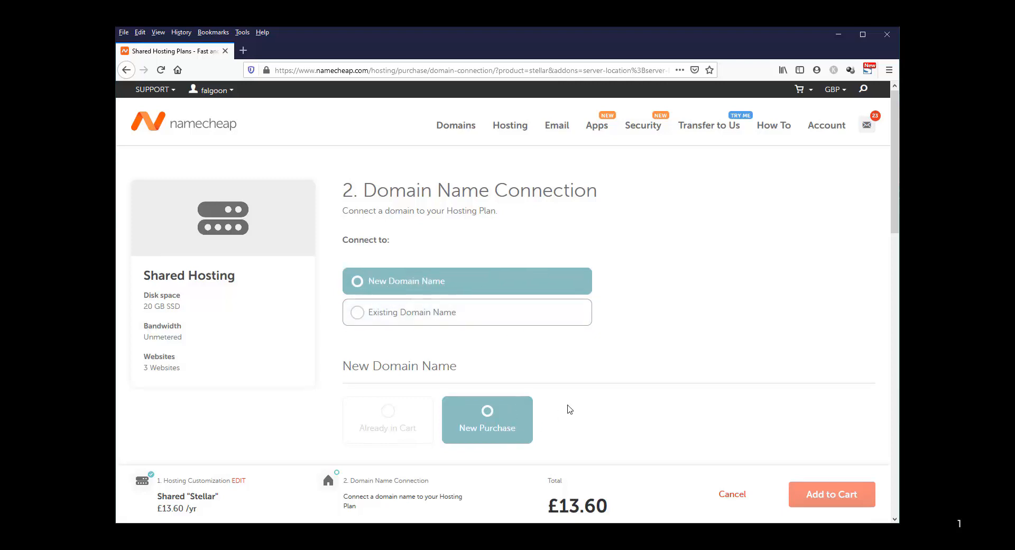
pyautogui.scroll(-2, 511, 329)
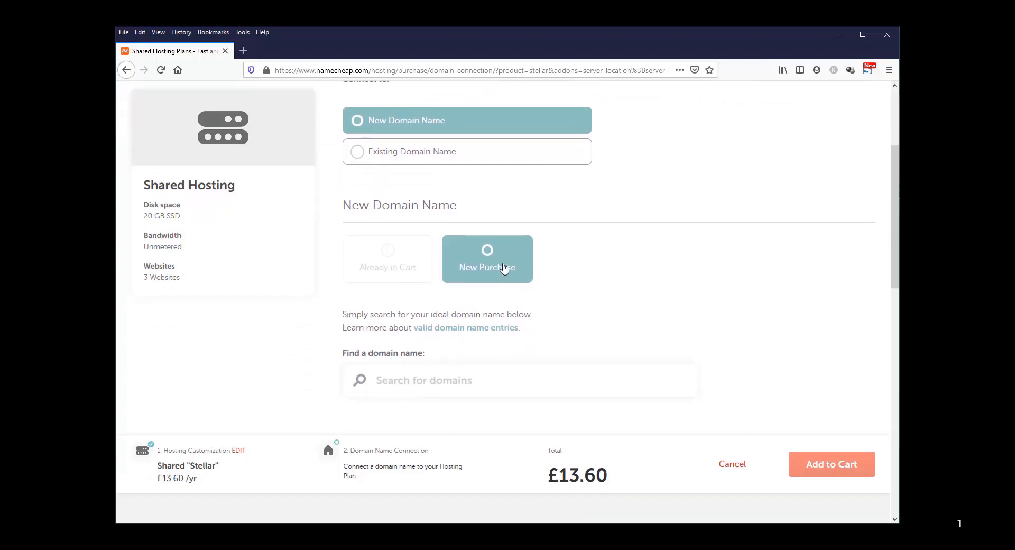
pyautogui.scroll(-3, 505, 329)
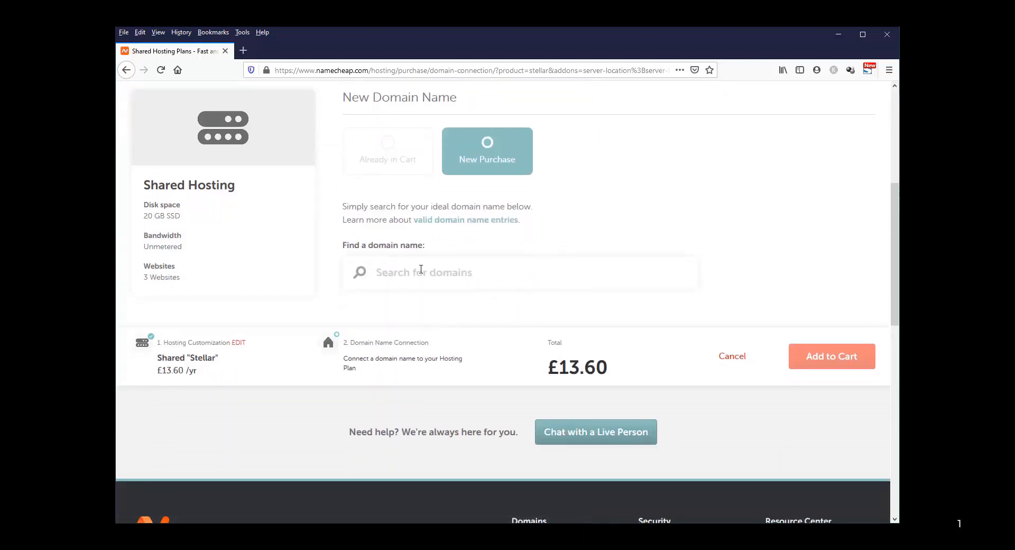
# Search for design.website, which is only offered as a £2557.75/yr premium domain
pyautogui.click(421, 274)
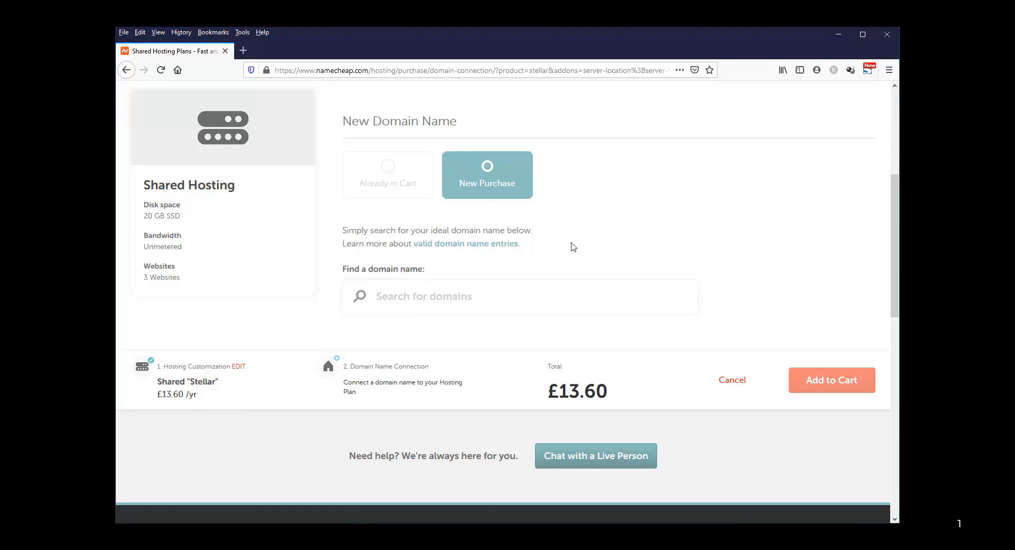
pyautogui.write('d')
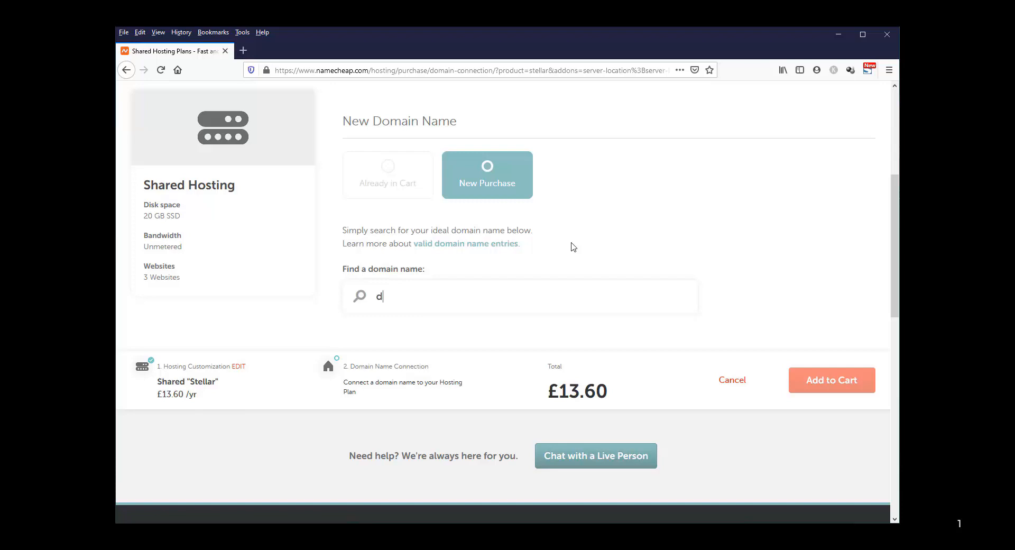
pyautogui.write('esi')
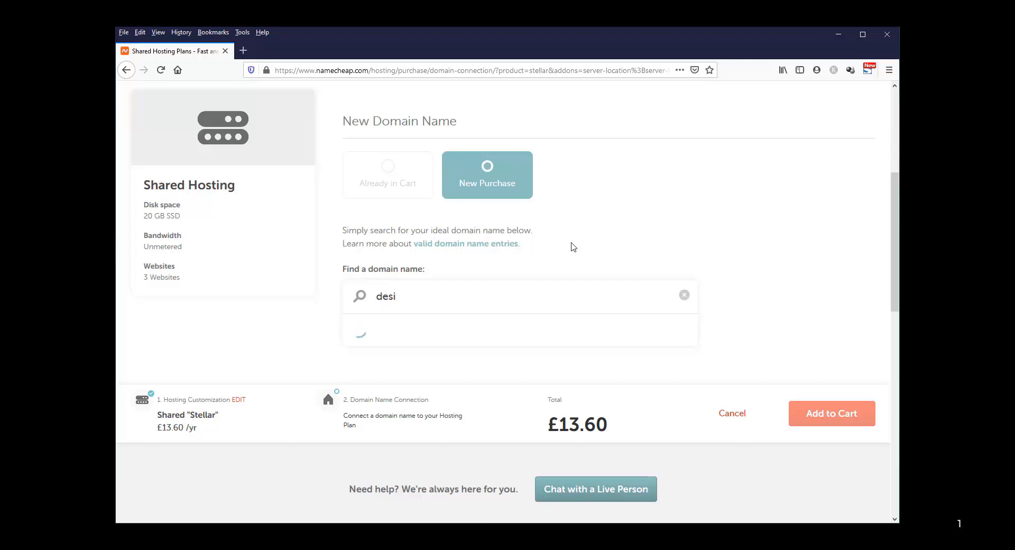
pyautogui.write('gn.website')
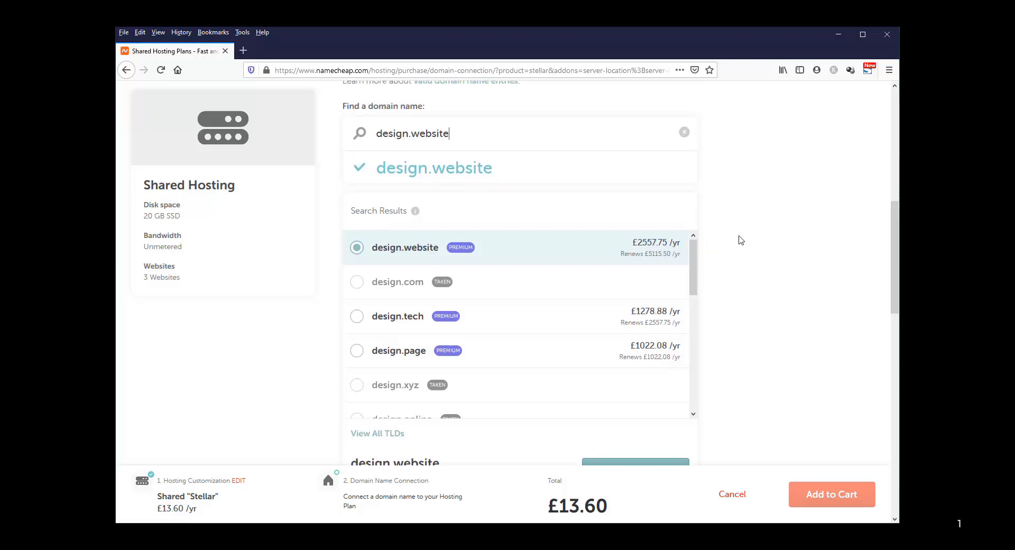
pyautogui.scroll(1, 709, 237)
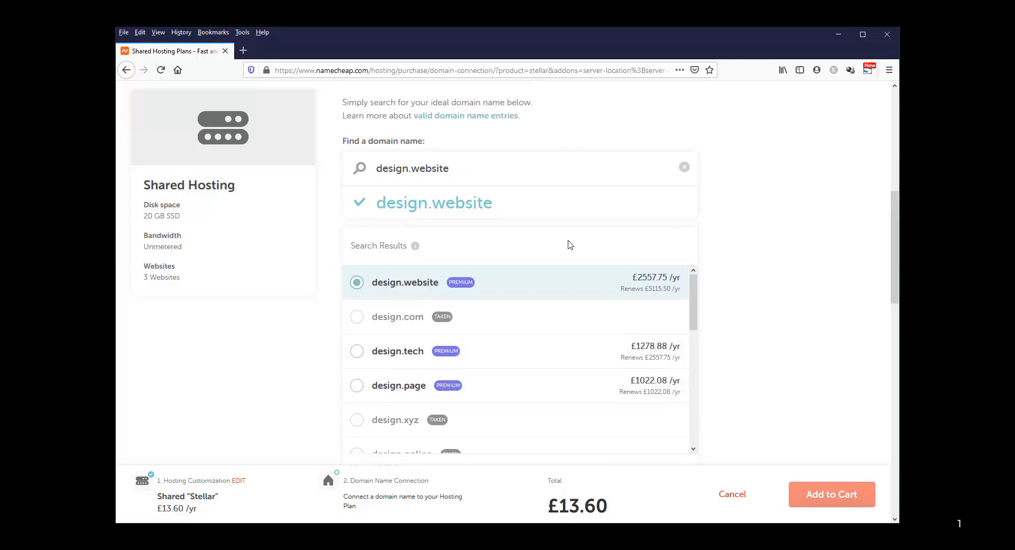
# Change the search to 2design.website, available at £0.00 for the first year
pyautogui.click(377, 168)
pyautogui.write('2')
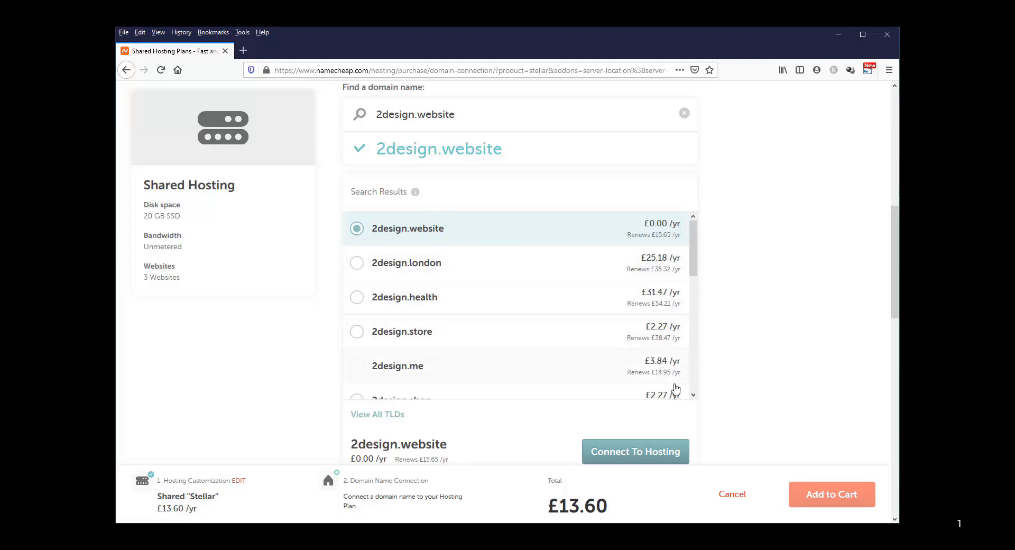
# Connect 2design.website to the Stellar hosting and add both to the cart for £13.60
pyautogui.click(627, 458)
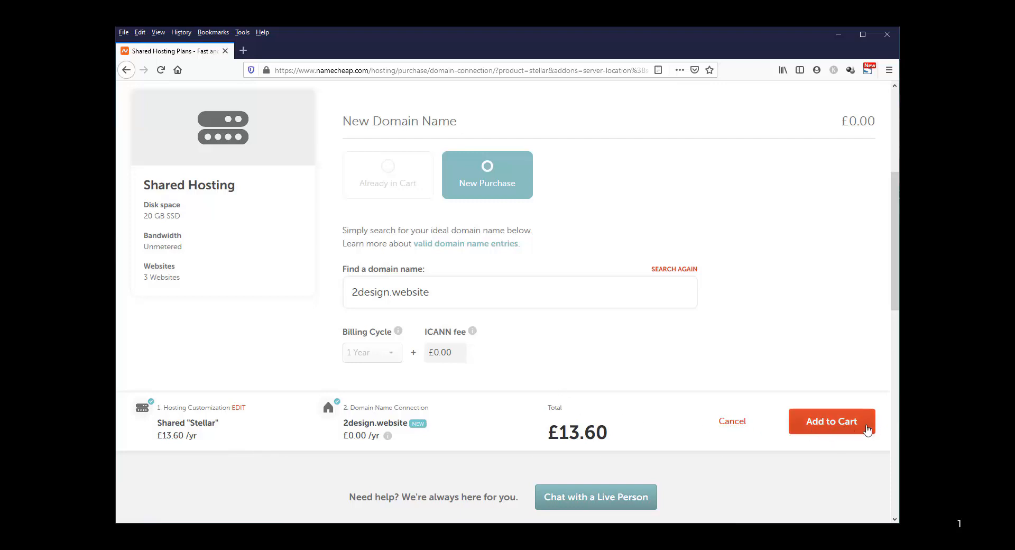
pyautogui.click(836, 427)
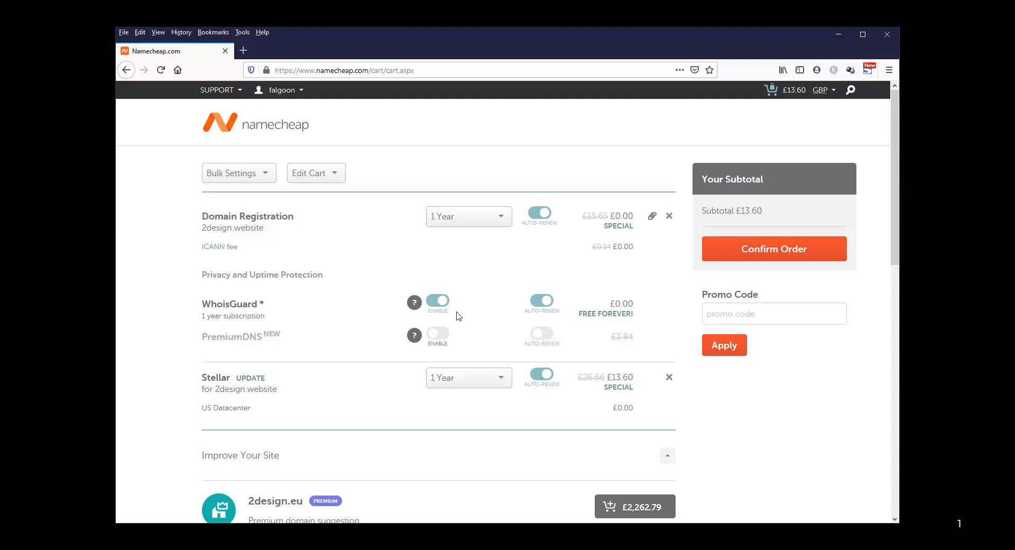
# Review the cart, highlight the US Datacenter line, and confirm the order for checkout
pyautogui.moveTo(415, 311)
pyautogui.scroll(-1, 284, 402)
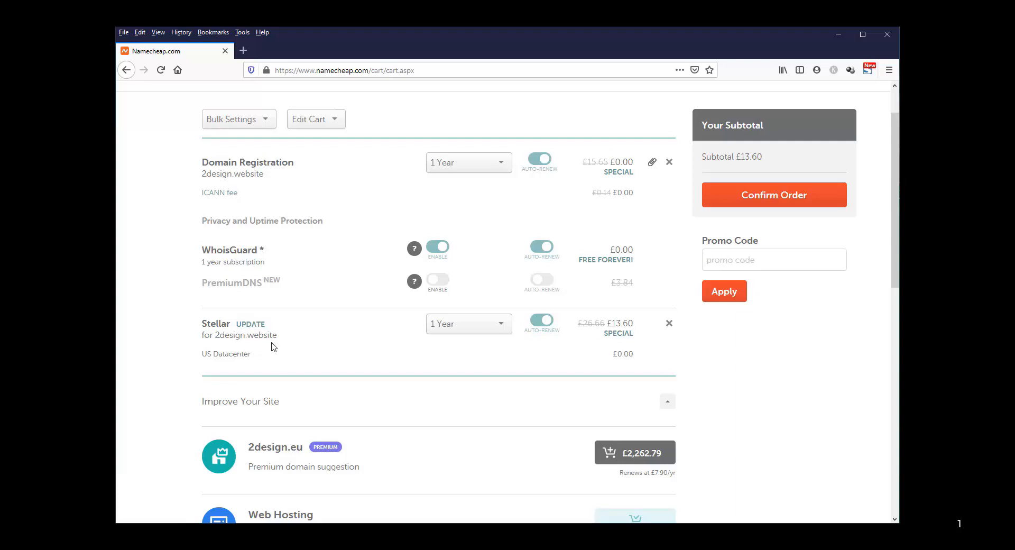
pyautogui.tripleClick(204, 355)
pyautogui.scroll(1, 634, 307)
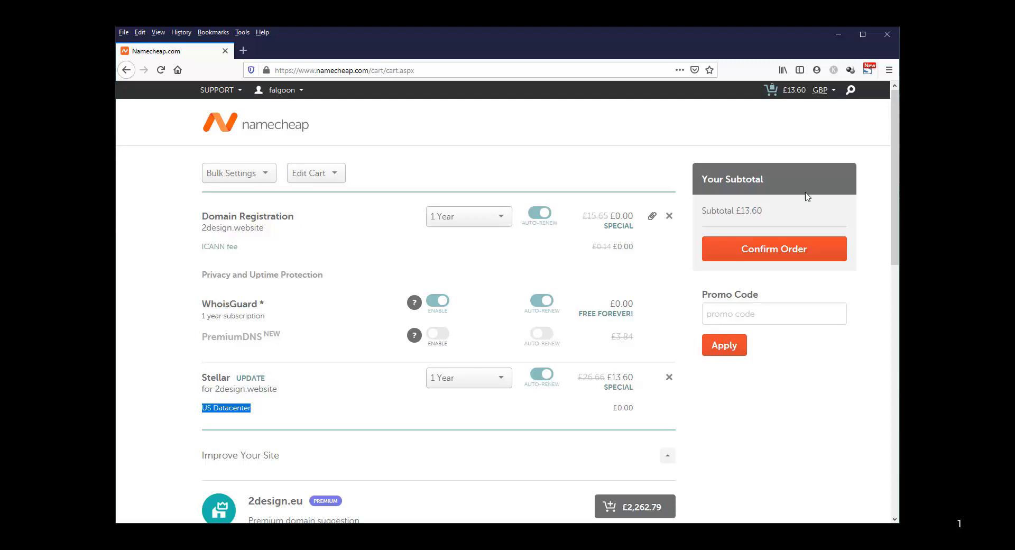
pyautogui.click(776, 254)
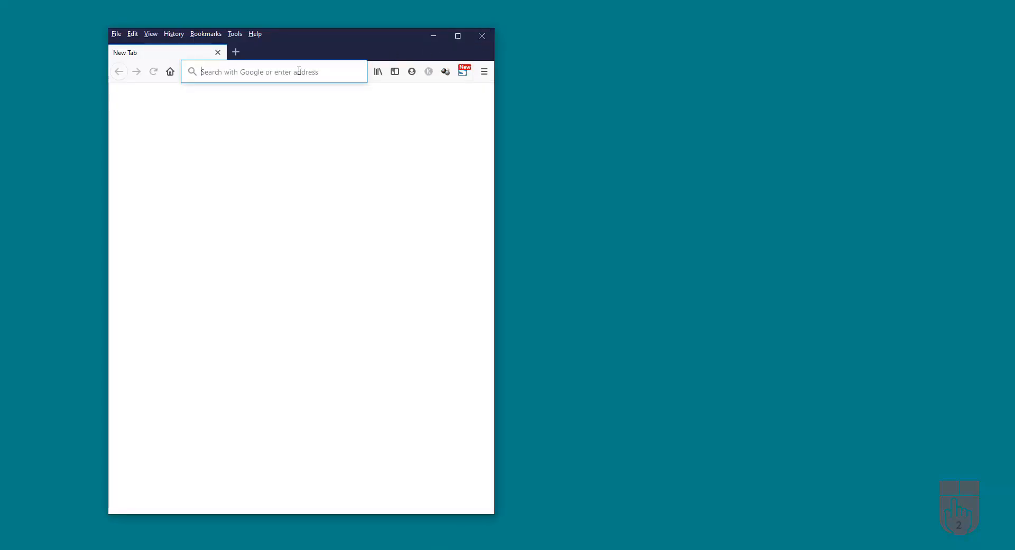
# Load 2design.website to confirm the 'Your website is ready to go!' page, then return to namecheap.com
pyautogui.write('2design.website')
pyautogui.press('Return')
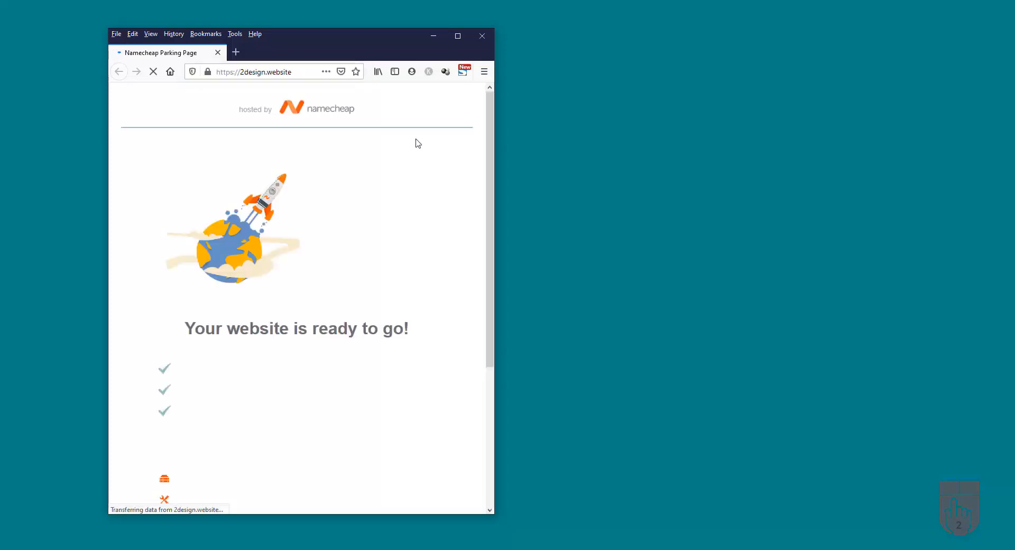
pyautogui.click(458, 36)
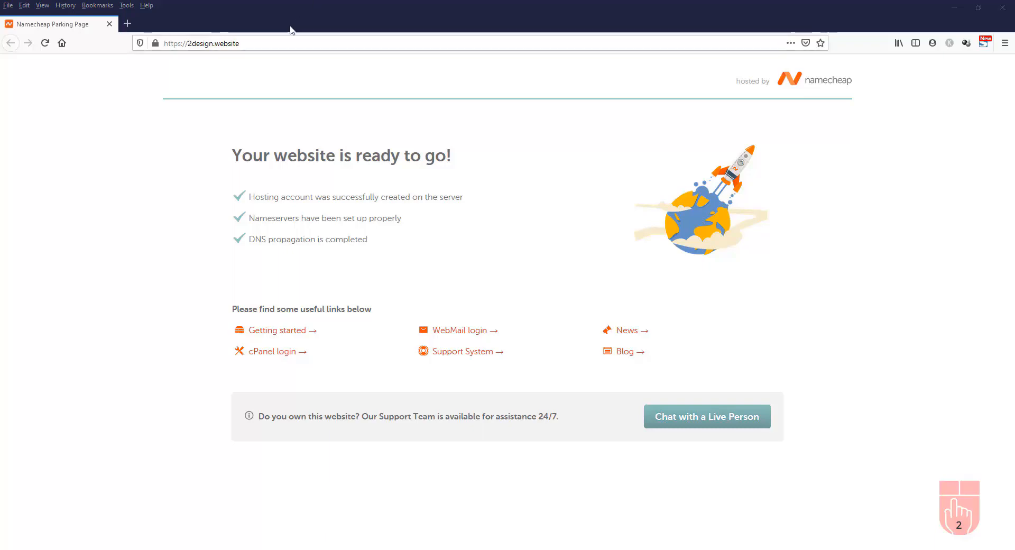
pyautogui.press('Return')
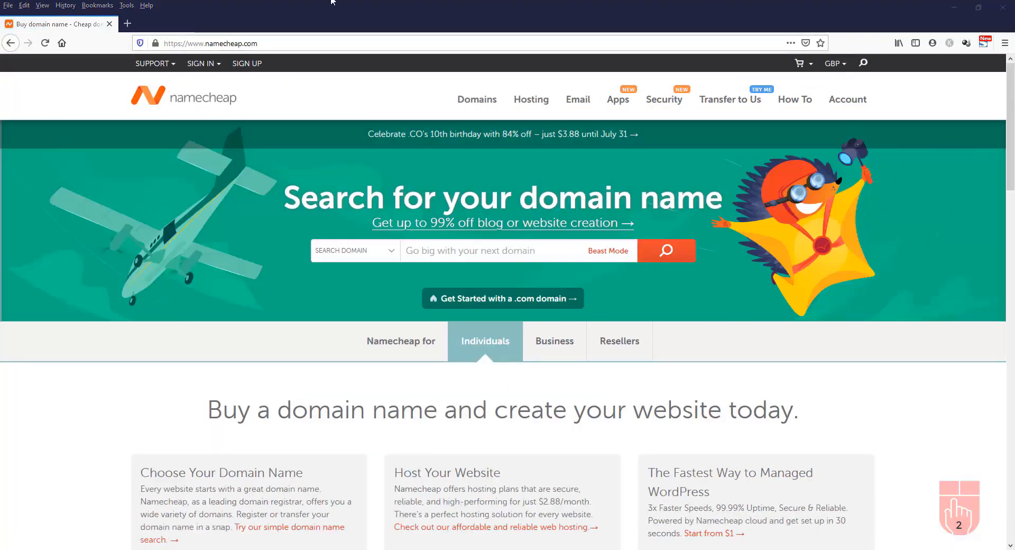
# Sign in to Namecheap and open cPanel for 2design.website's Stellar hosting package
pyautogui.click(201, 63)
pyautogui.click(231, 159)
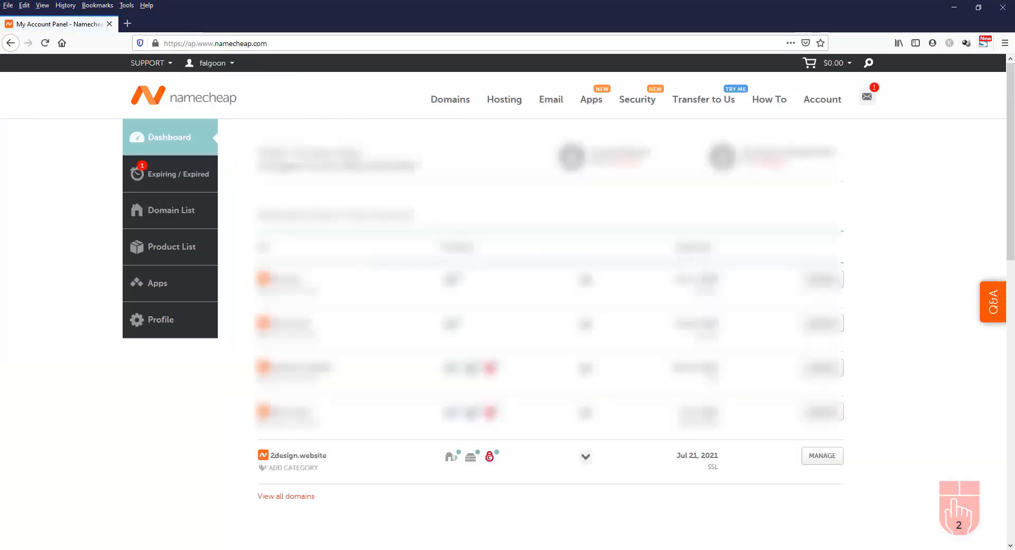
pyautogui.moveTo(449, 460)
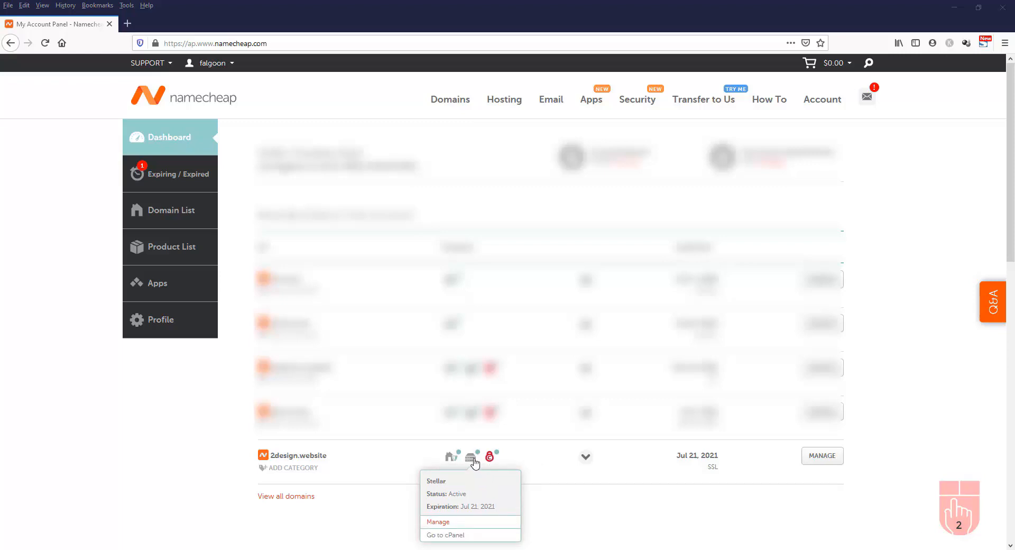
pyautogui.click(450, 536)
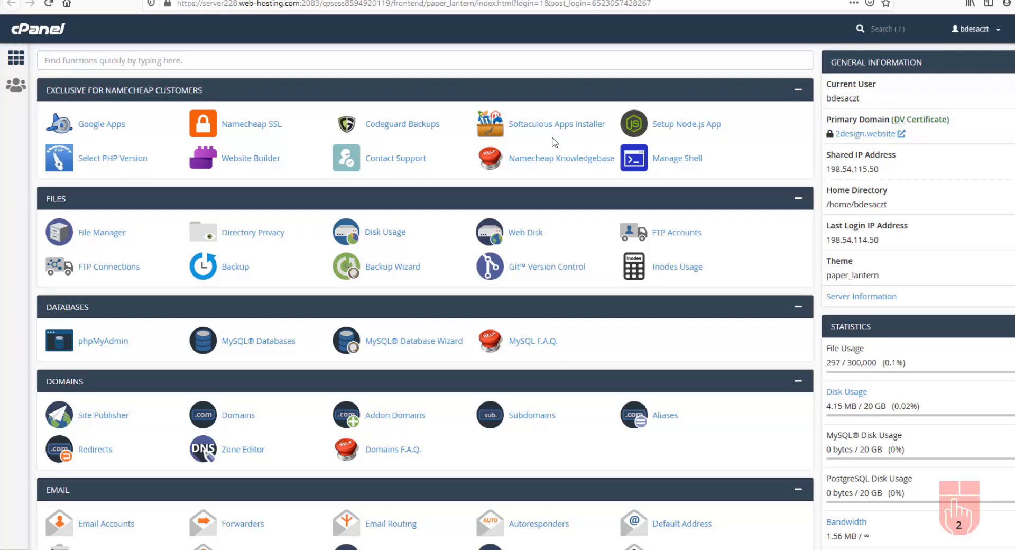
# Preview the 2design.website primary domain from the cPanel dashboard, then scroll down to the email tools
pyautogui.middleClick(554, 140)
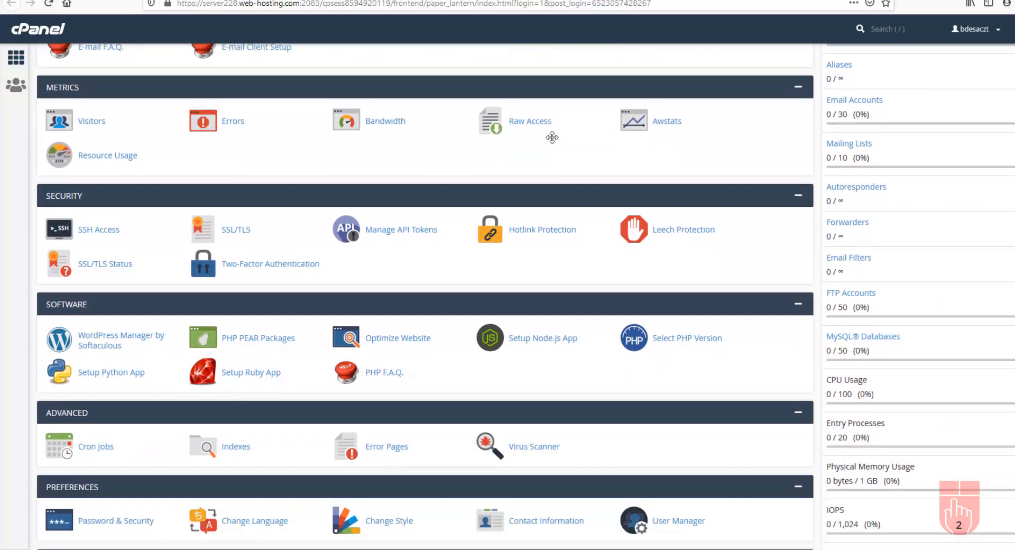
pyautogui.middleClick(552, 138)
pyautogui.scroll(-2, 554, 142)
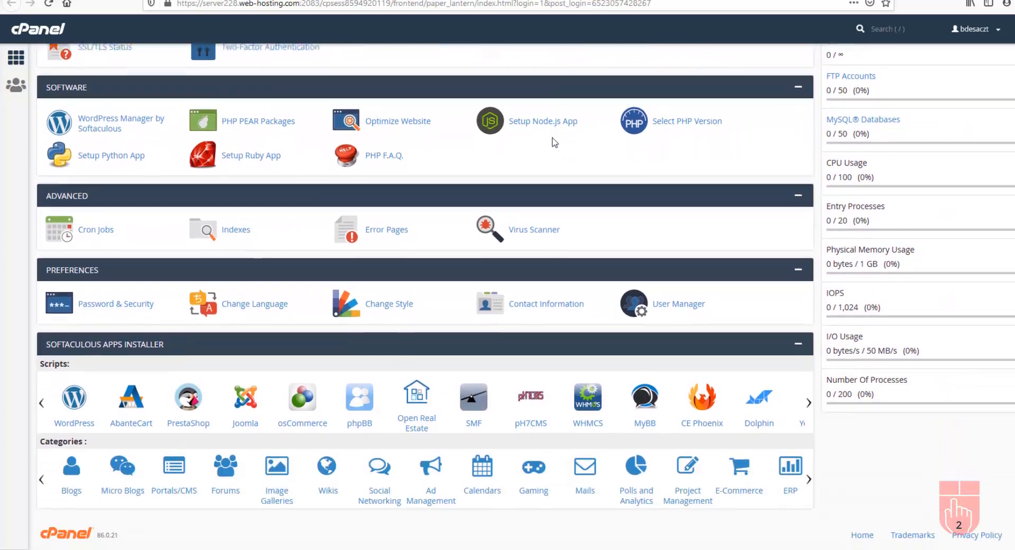
pyautogui.scroll(10, 423, 391)
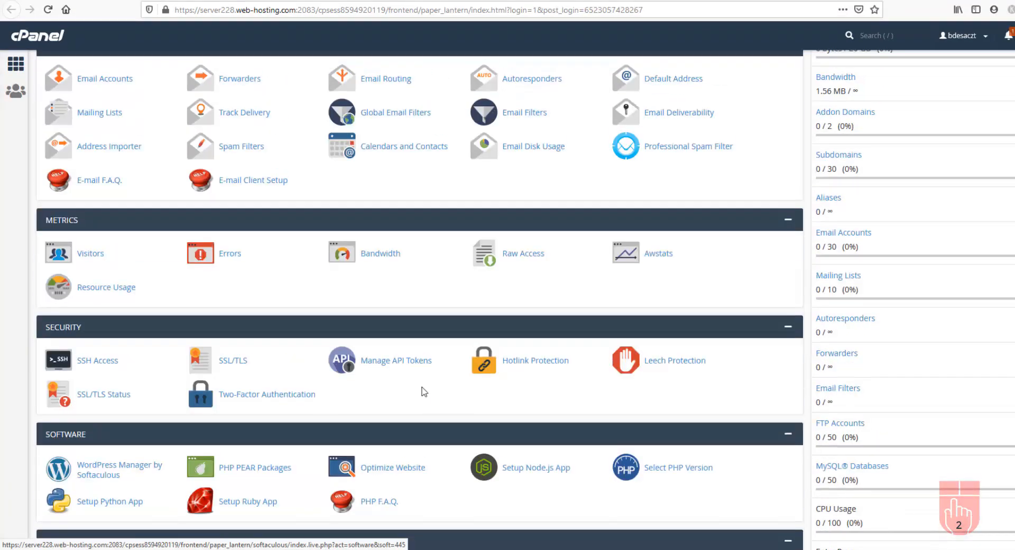
pyautogui.scroll(3, 423, 390)
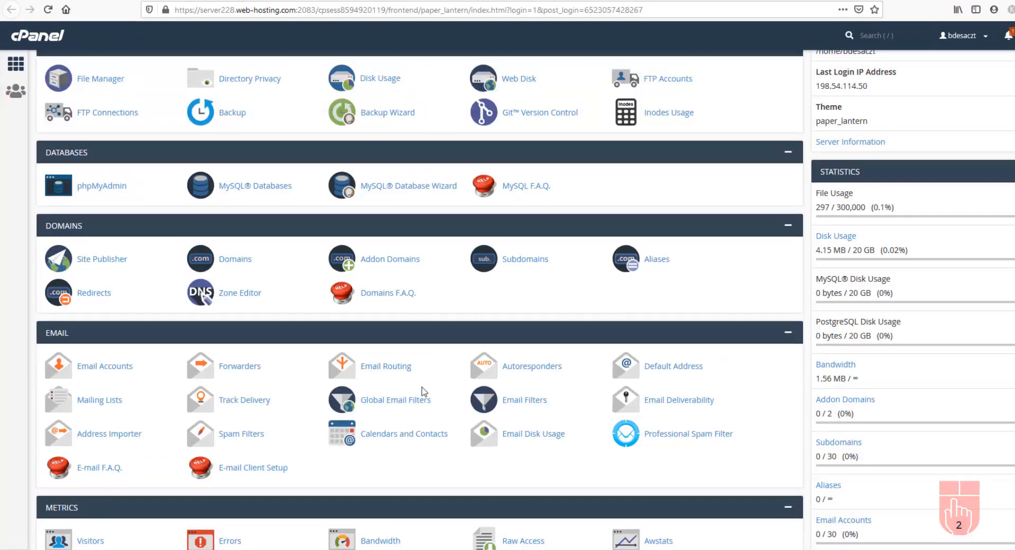
pyautogui.scroll(3, 423, 392)
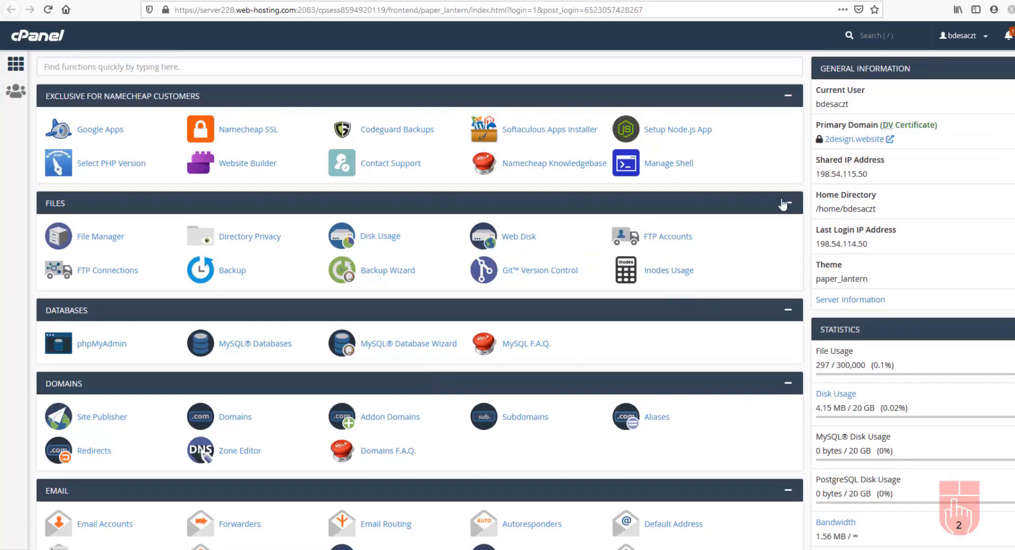
pyautogui.moveTo(853, 110); pyautogui.dragTo(823, 149)
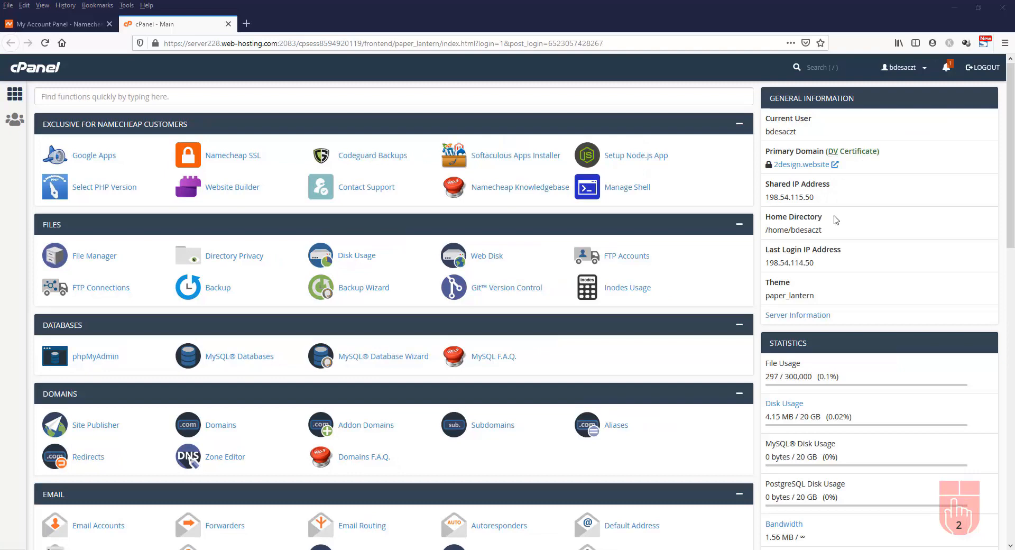
pyautogui.click(803, 166)
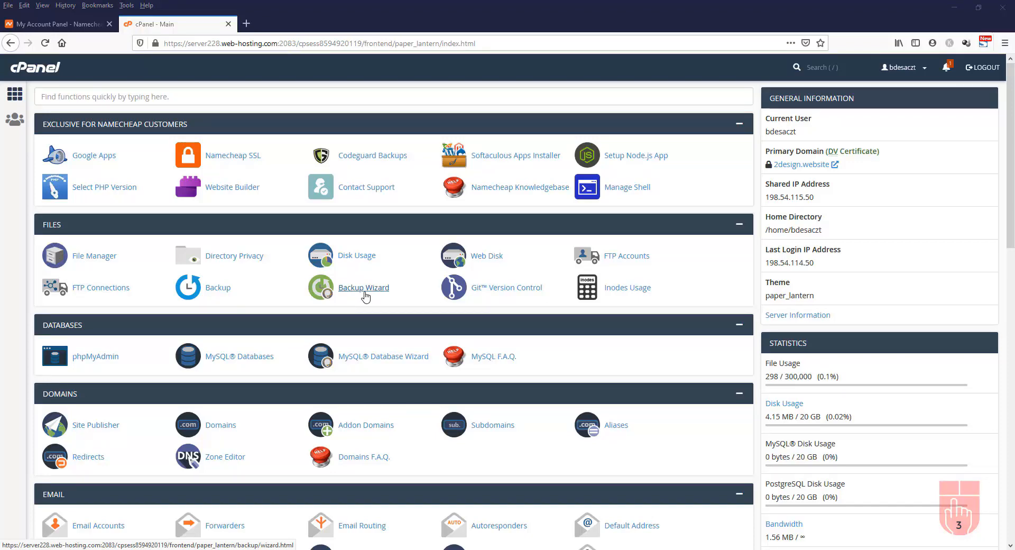
pyautogui.scroll(-4, 365, 298)
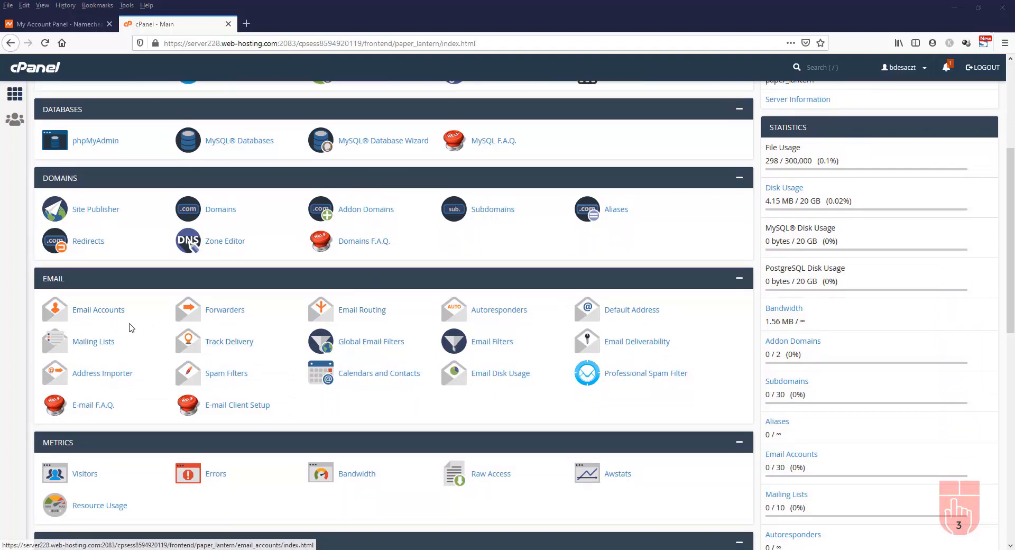
# In Email Accounts, start a new mailbox with username admin and a generated strong password
pyautogui.click(106, 312)
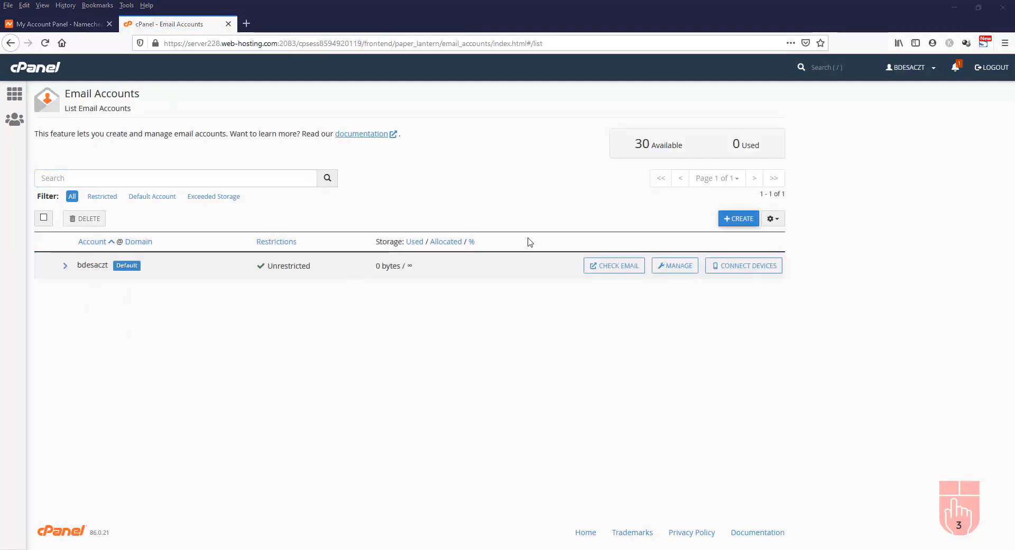
pyautogui.click(743, 224)
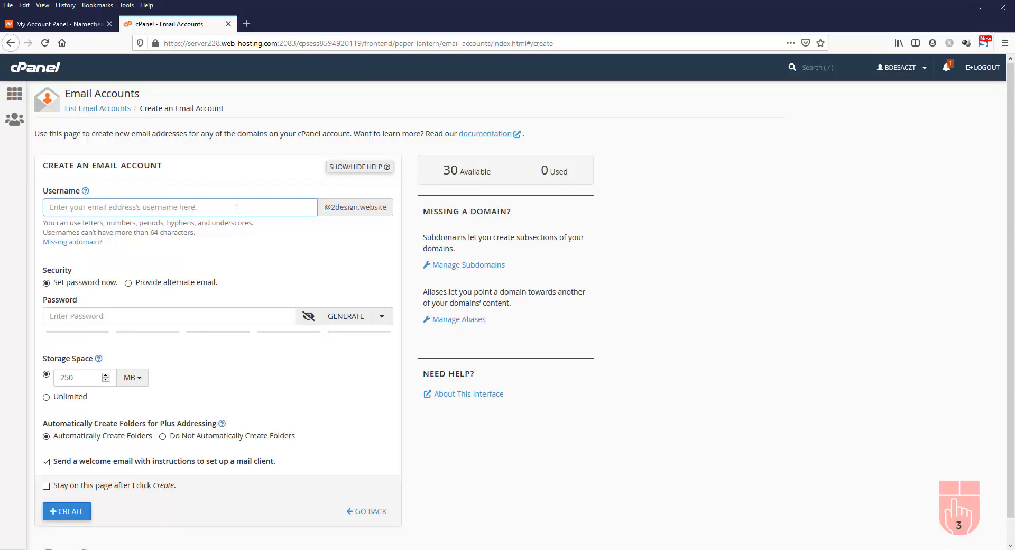
pyautogui.write('admin')
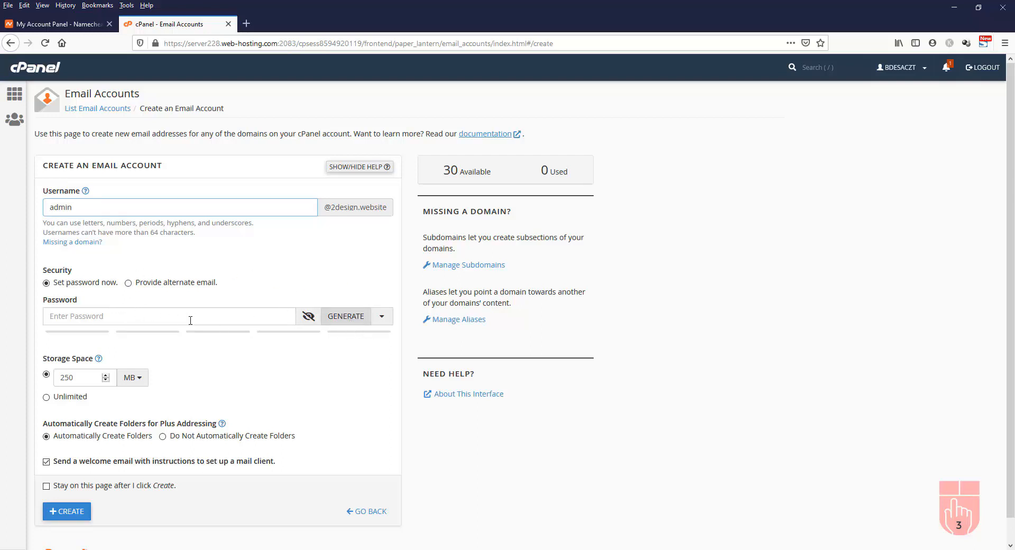
pyautogui.click(353, 320)
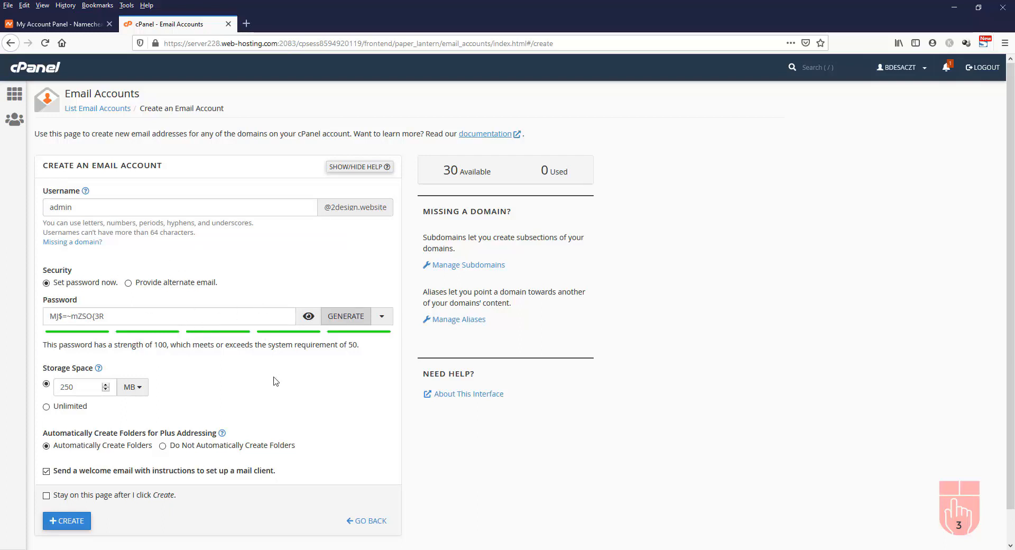
# Raise the admin mailbox quota from 250 MB to about 1.95 GB and create the account
pyautogui.doubleClick(80, 389)
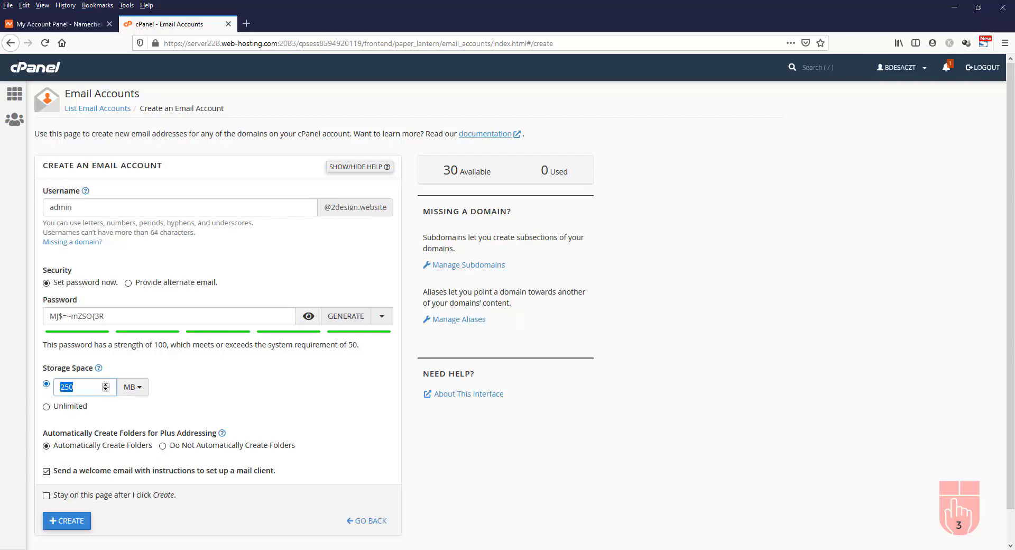
pyautogui.write('20')
pyautogui.click(64, 526)
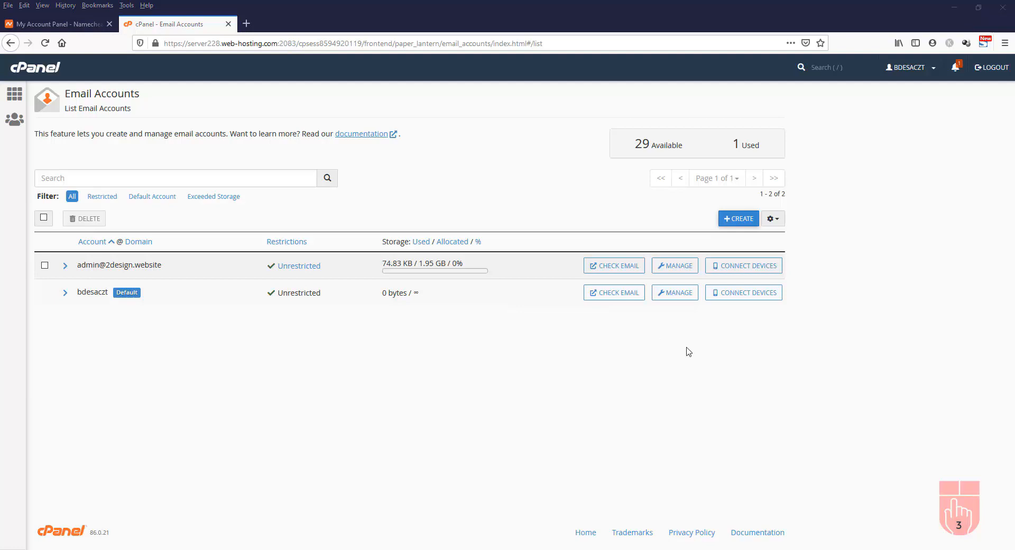
# Create the sales mailbox with a pasted password, then open the admin mailbox in webmail
pyautogui.click(741, 219)
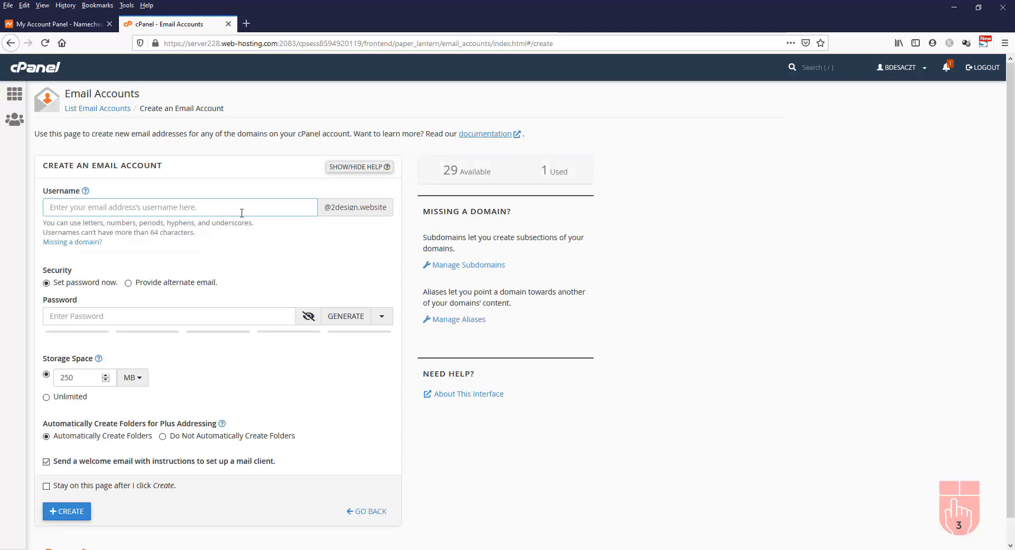
pyautogui.write('sales')
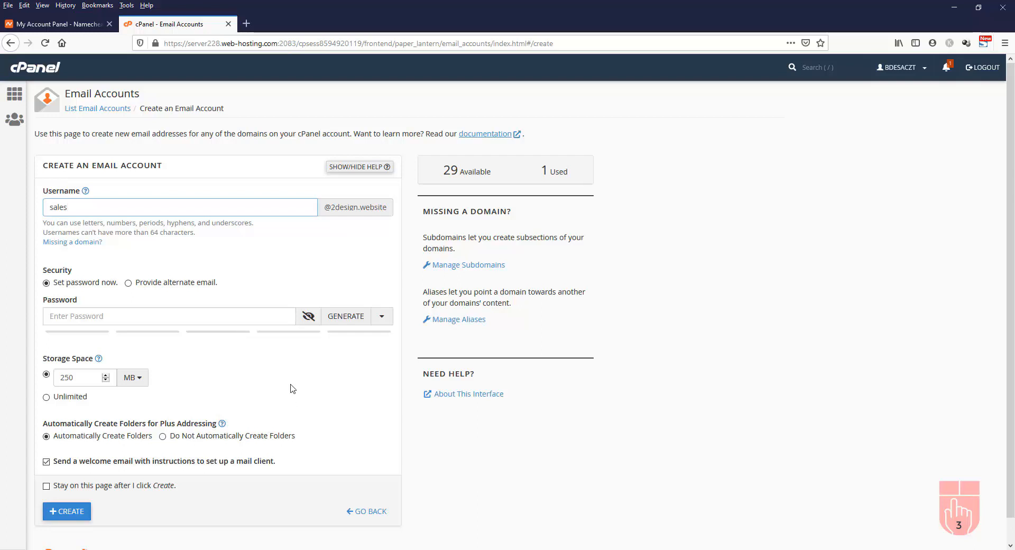
pyautogui.click(169, 316)
pyautogui.hotkey('ctrl', 'v')
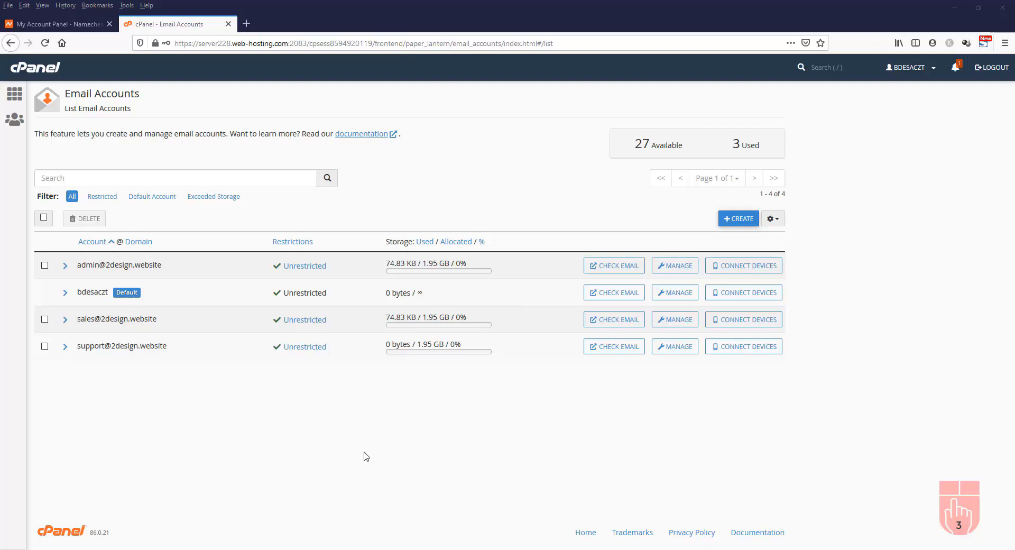
pyautogui.click(616, 270)
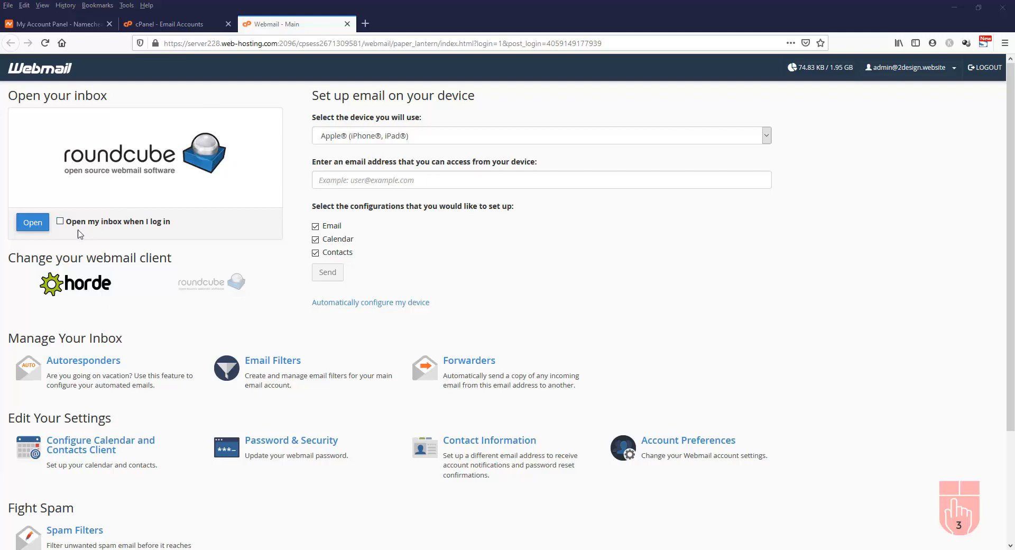
# Open the admin inbox in Roundcube and select cPanel's email configuration settings message
pyautogui.click(32, 228)
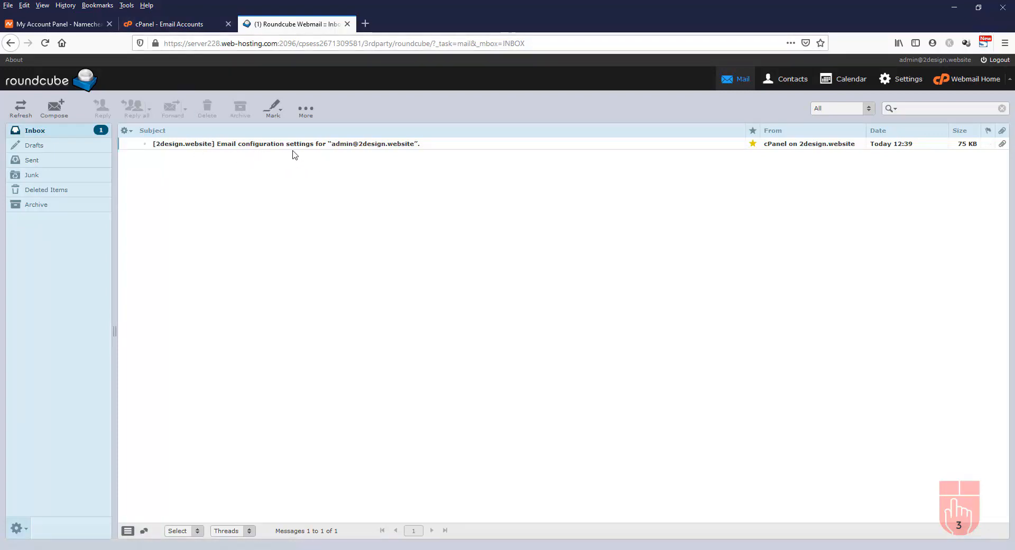
pyautogui.click(251, 149)
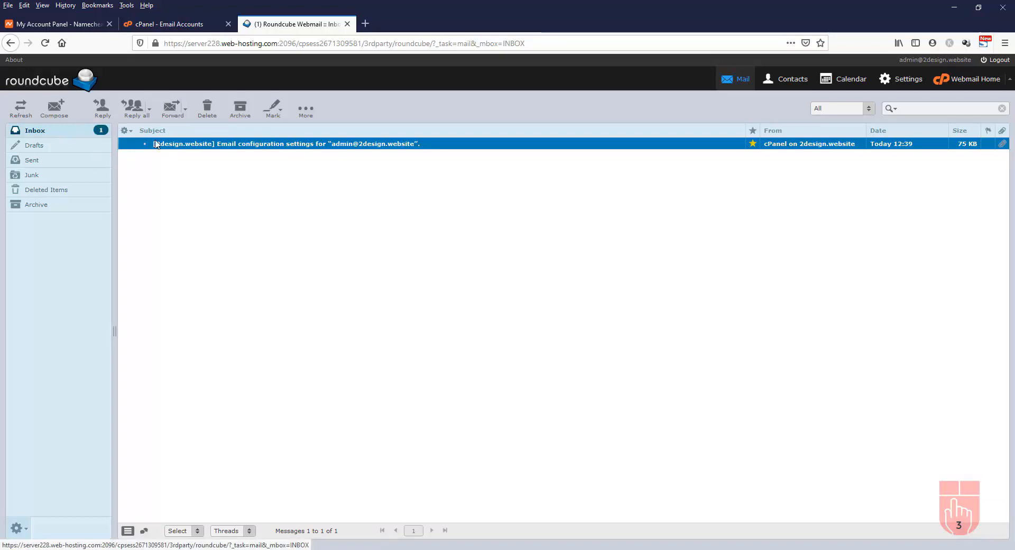
# Compose a new email to the sales mailbox with subject 'This is a test email'
pyautogui.click(61, 112)
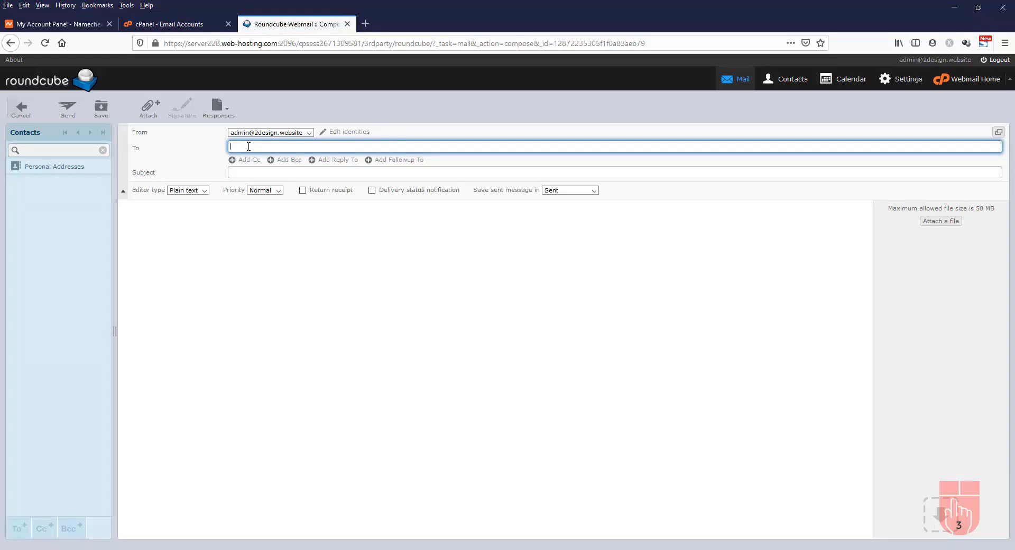
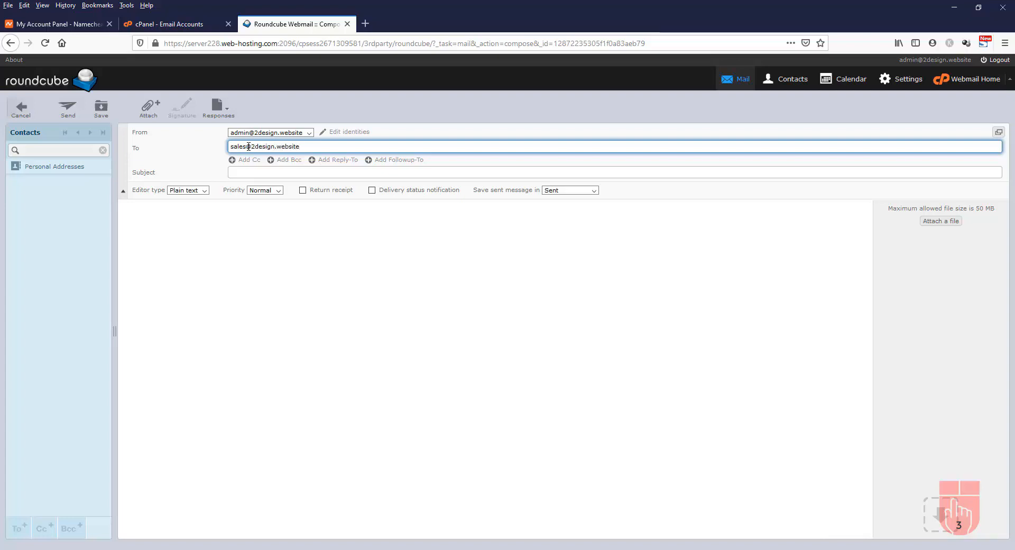
pyautogui.press('Tab')
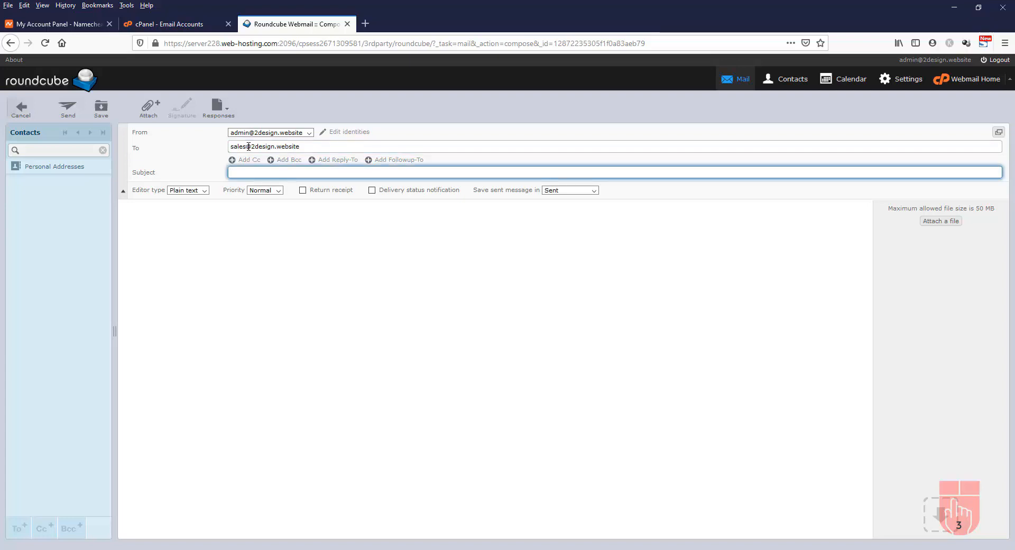
pyautogui.write('This is a test email')
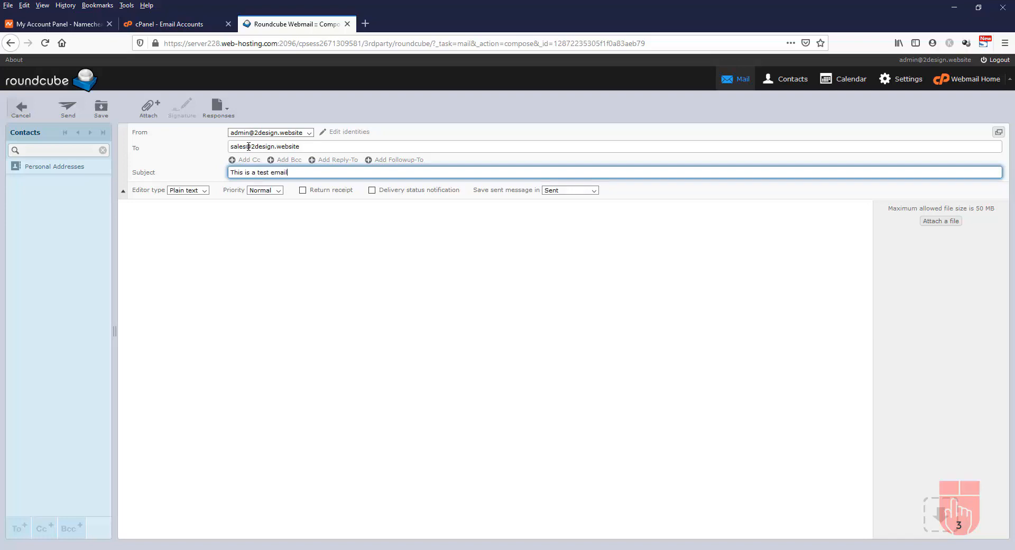
pyautogui.press('Tab')
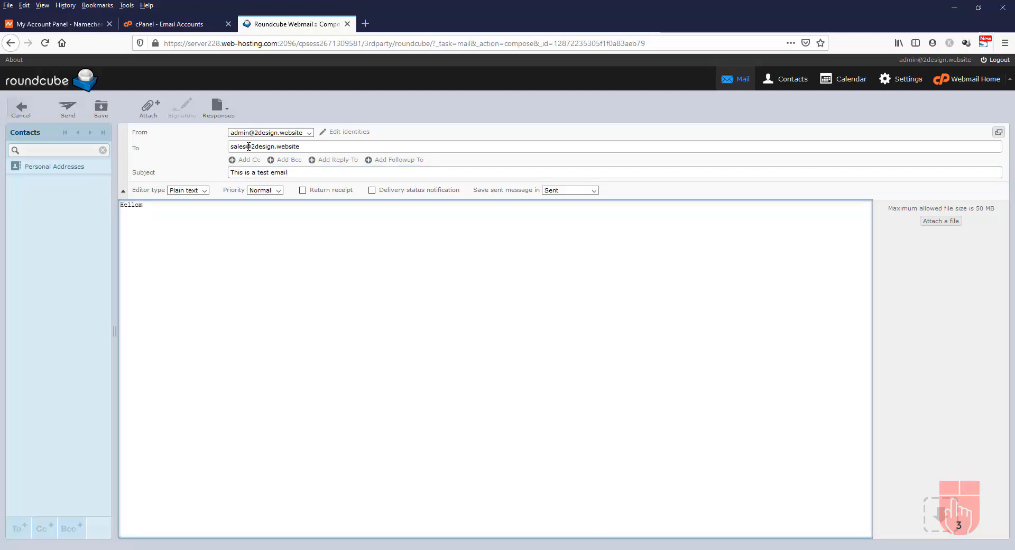
# Write the body 'Hello, This is a test email. Please igonre it. Thank you' plus the sender's name
pyautogui.write('Hello,')
pyautogui.press('Return')
pyautogui.press('Return')
pyautogui.write('This is a test email. Please igonre it.')
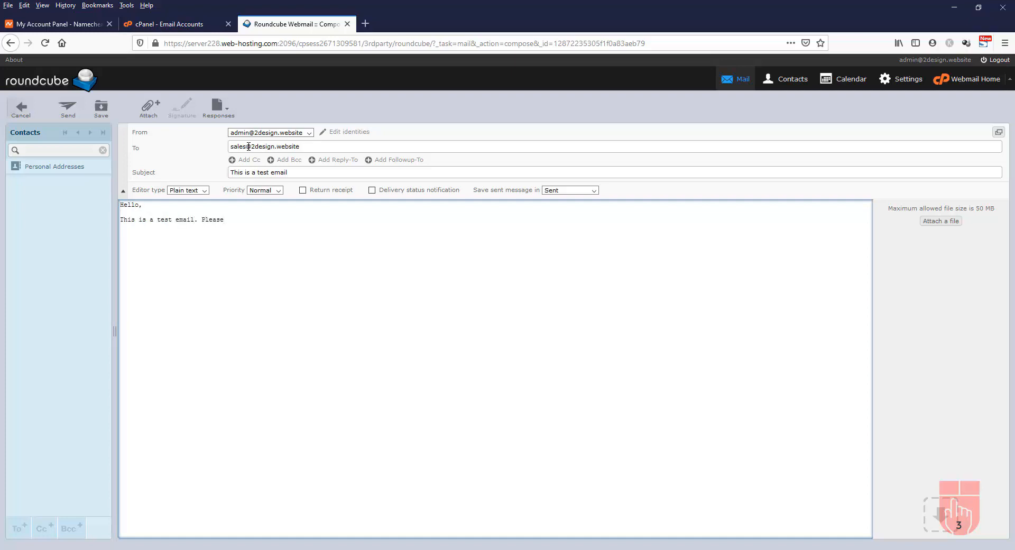
pyautogui.press('Return')
pyautogui.press('Return')
pyautogui.write('Thank you')
pyautogui.press('Return')
pyautogui.write('Younus')
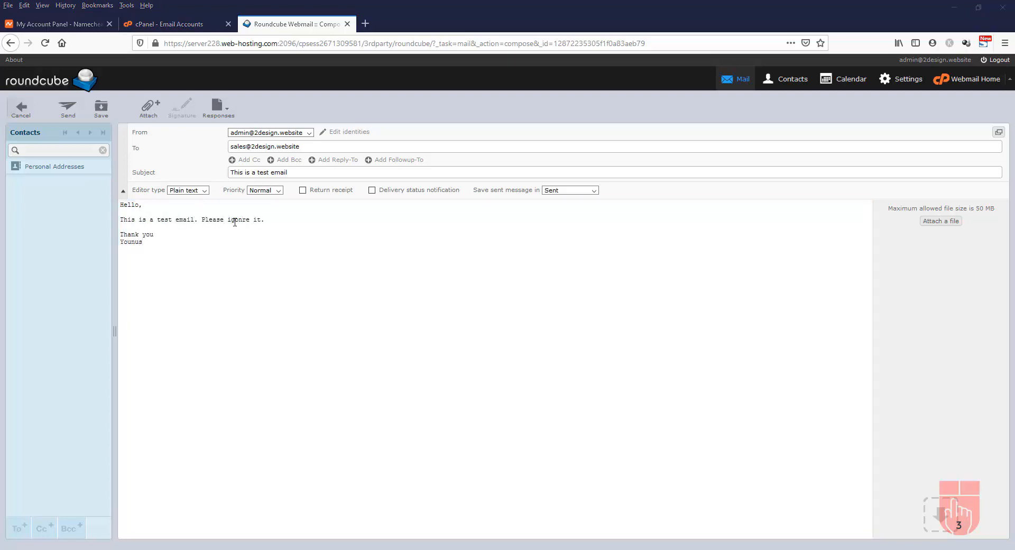
# Correct 'igonre' to 'ignore' and send the test email
pyautogui.click(238, 220)
pyautogui.press('BackSpace')
pyautogui.press('Right')
pyautogui.write('o')
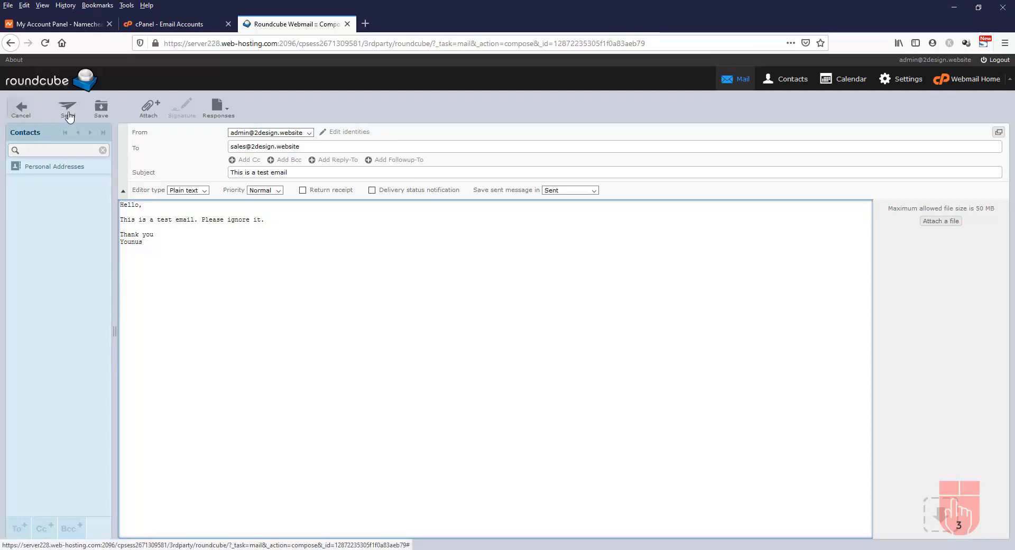
pyautogui.click(67, 114)
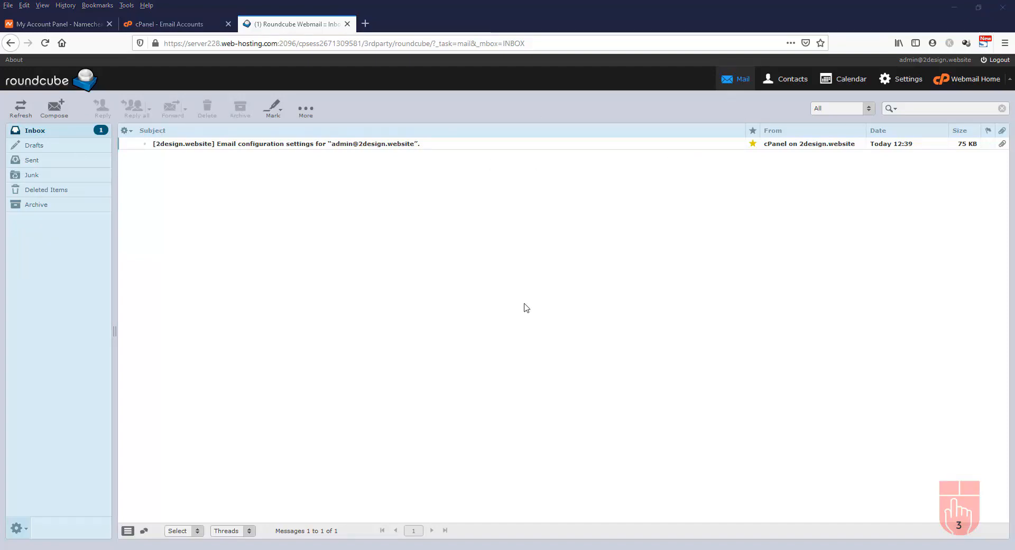
# Close the admin webmail and load the domain's webmail login page
pyautogui.click(348, 24)
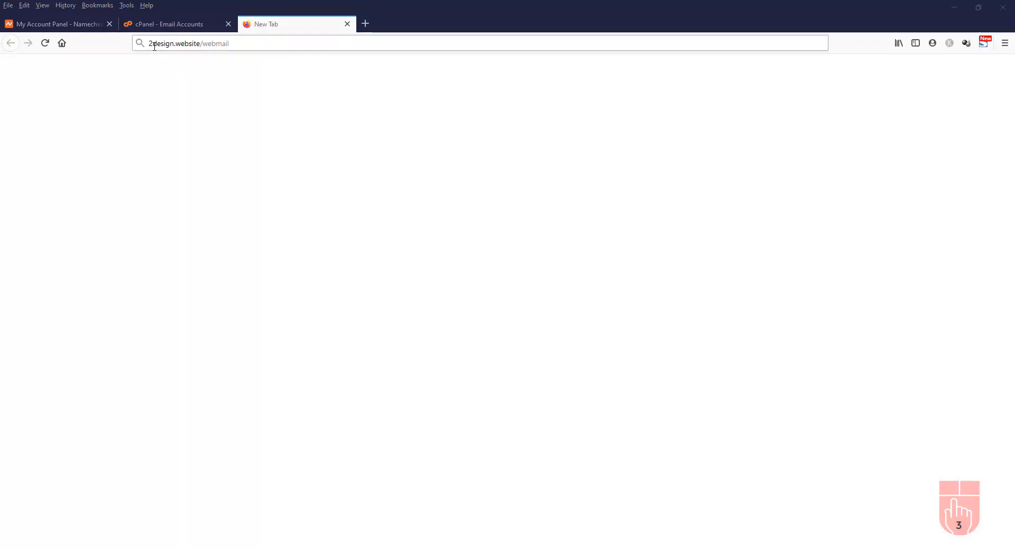
pyautogui.click(259, 42)
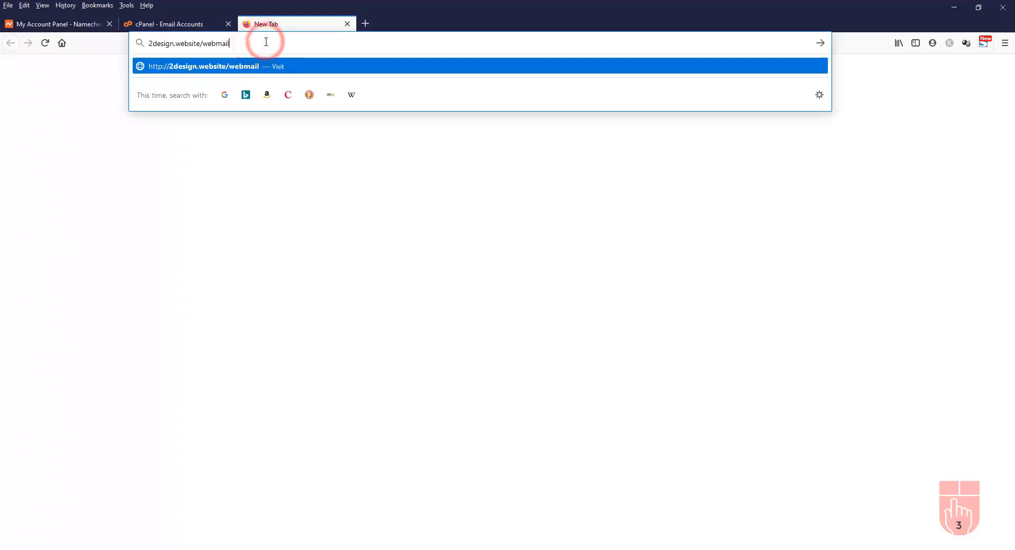
pyautogui.press('Return')
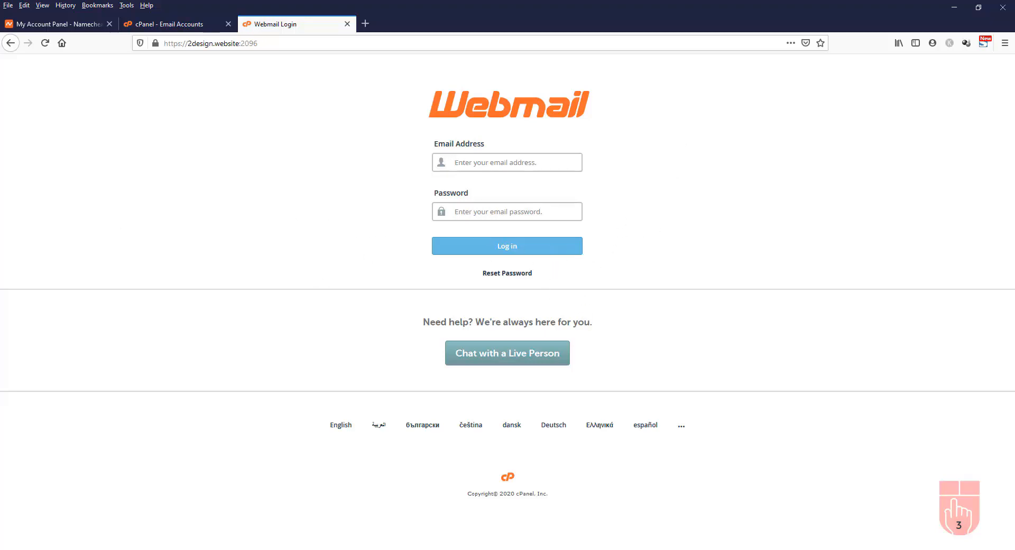
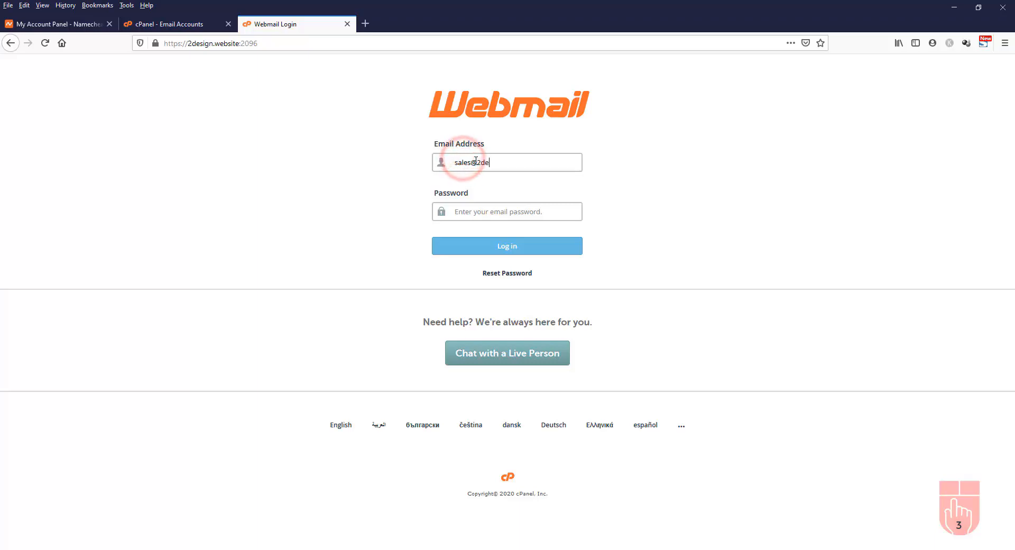
# Log in with the sales mailbox address and pasted password, declining to save the login
pyautogui.click(505, 211)
pyautogui.hotkey('ctrl', 'v')
pyautogui.click(519, 247)
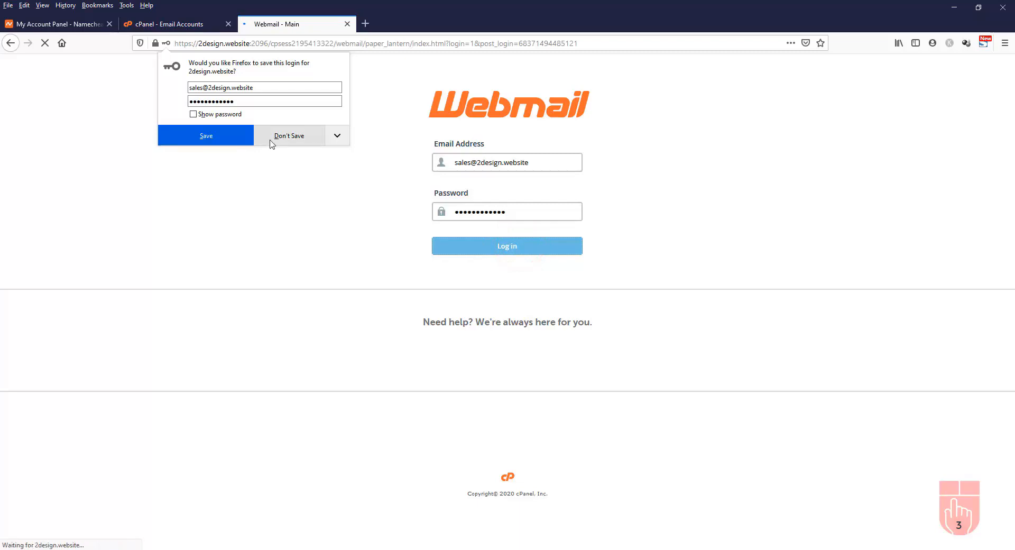
pyautogui.click(282, 142)
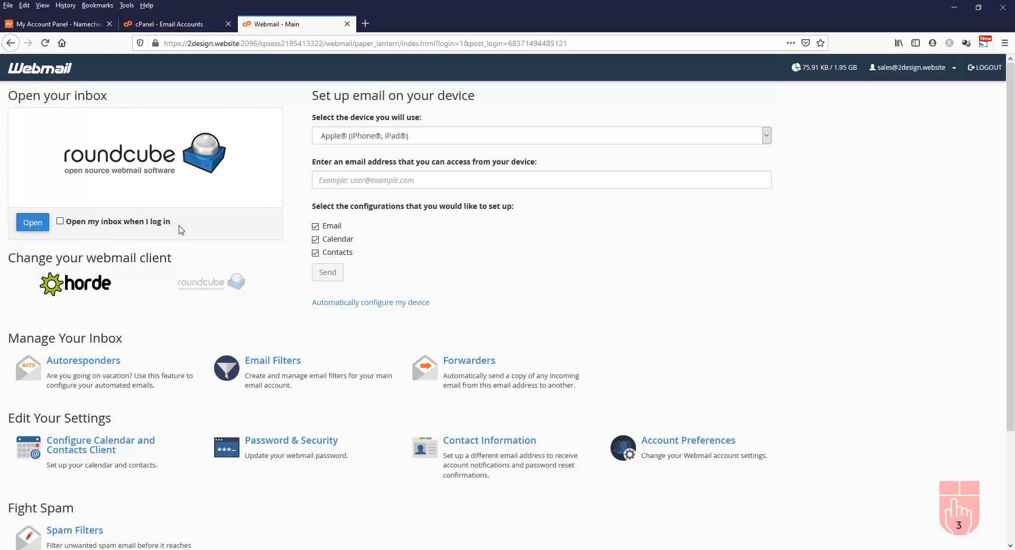
# Open the sales inbox in Roundcube, read 'This is a test email', then close webmail
pyautogui.click(32, 224)
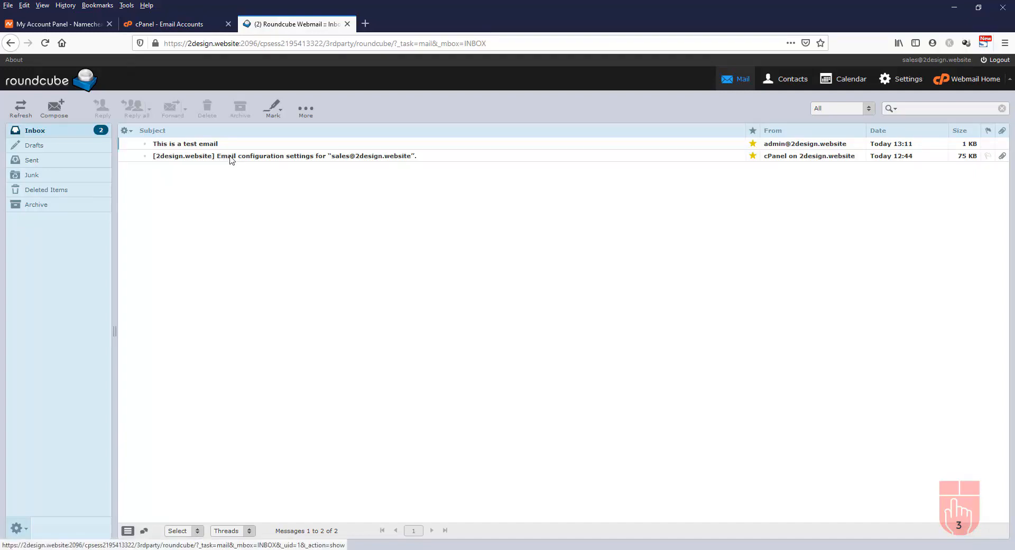
pyautogui.click(249, 144)
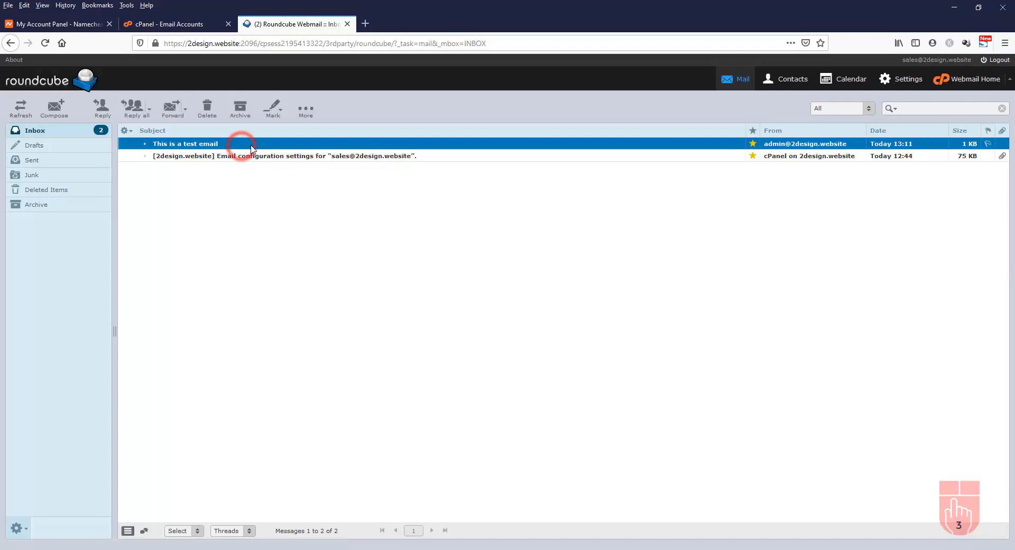
pyautogui.doubleClick(252, 148)
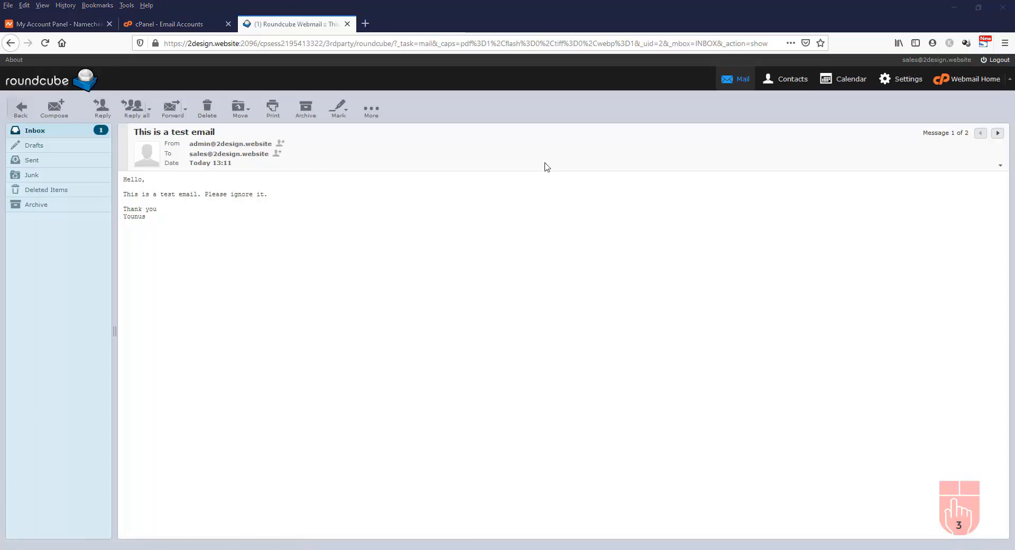
pyautogui.click(348, 24)
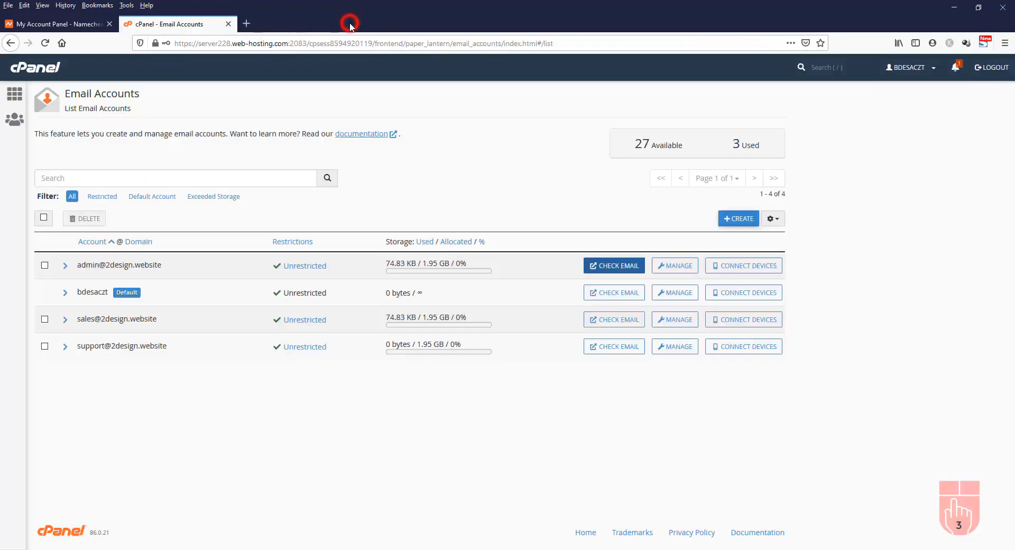
# From the cPanel home page, open WordPress in the Softaculous Apps Installer (version 5.4.2)
pyautogui.click(32, 74)
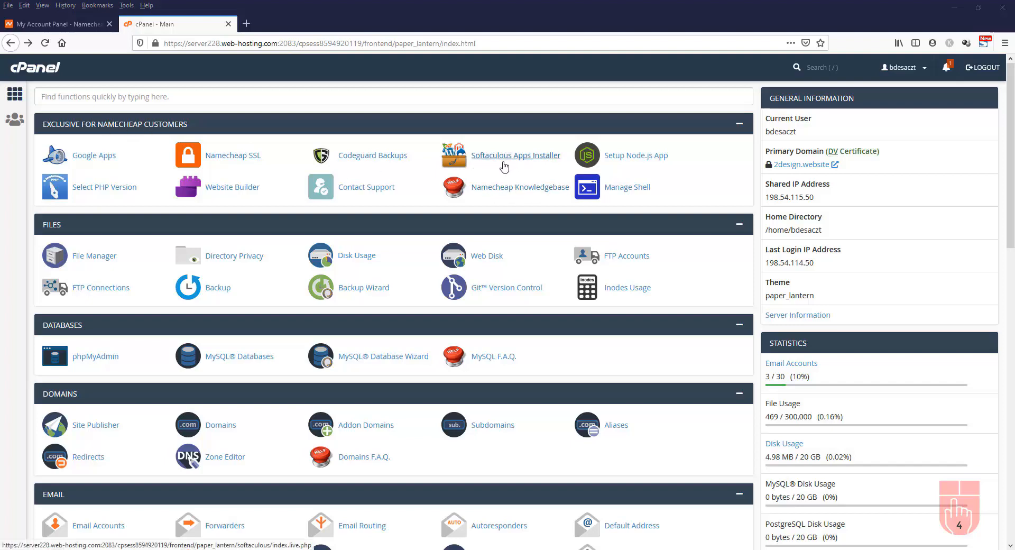
pyautogui.scroll(-15, 505, 167)
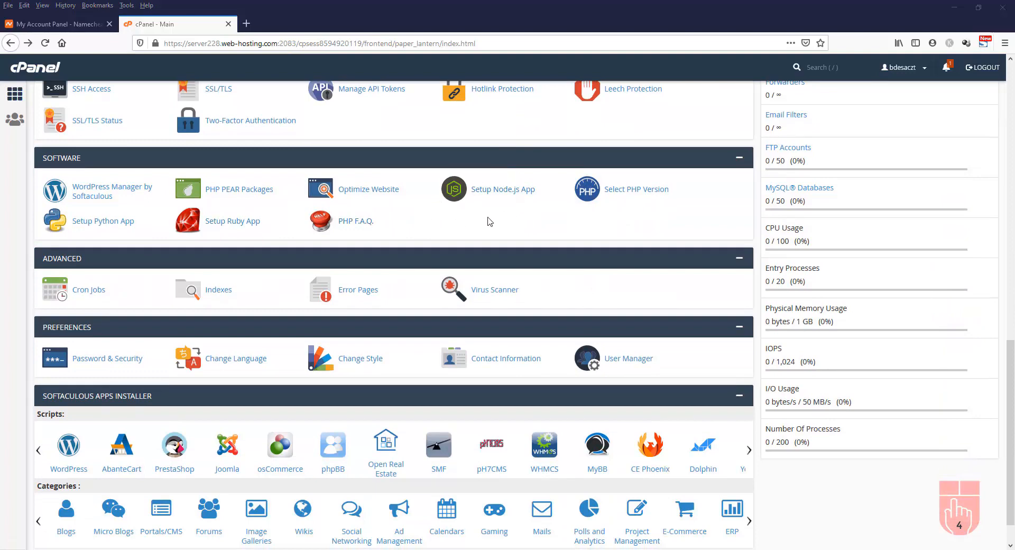
pyautogui.scroll(-2, 490, 224)
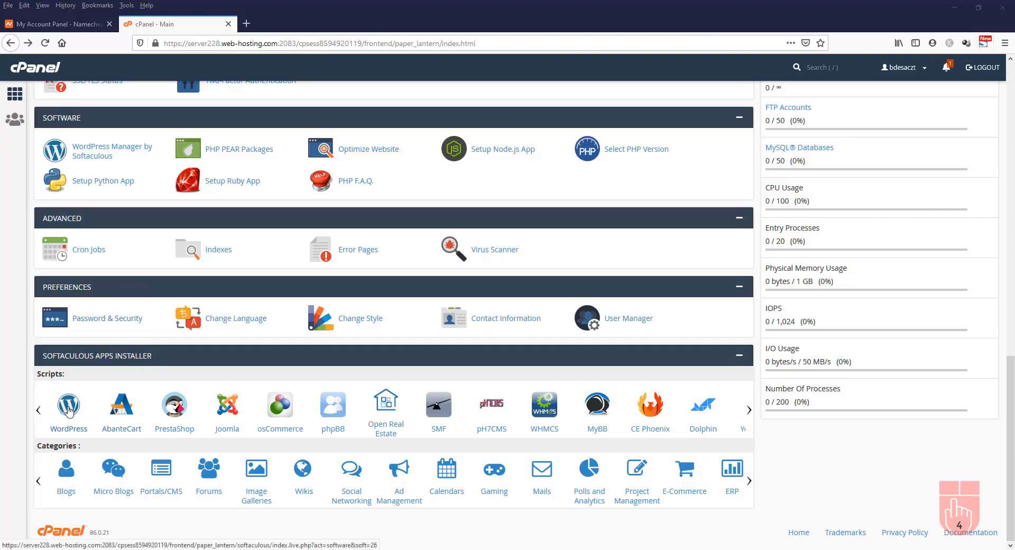
pyautogui.click(68, 409)
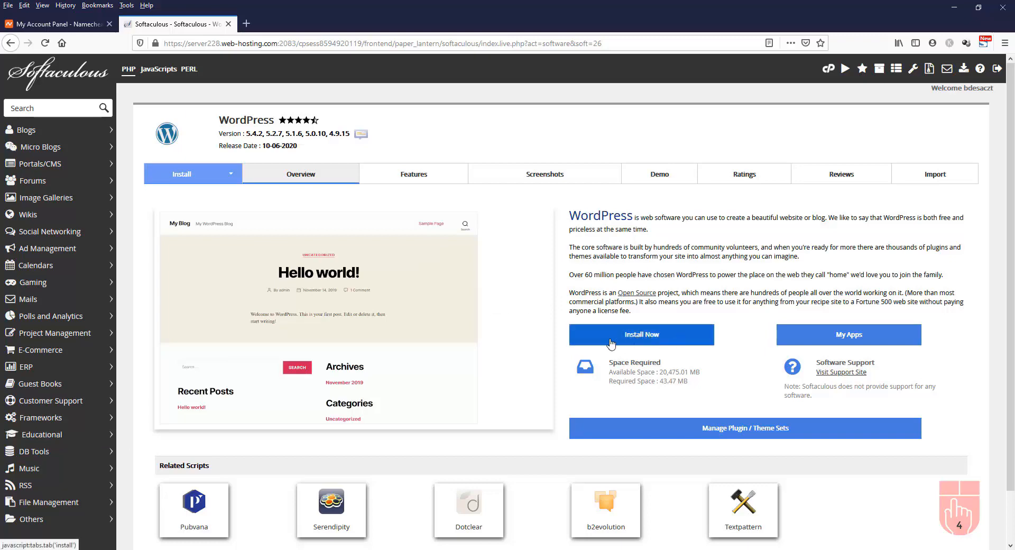
# Start a new WordPress installation, keeping version 5.4.2
pyautogui.click(641, 338)
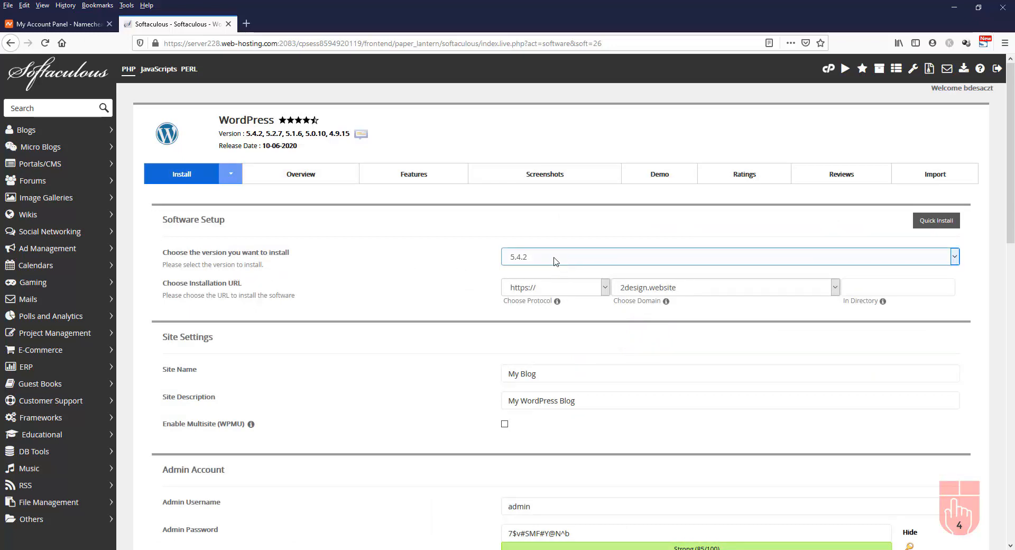
pyautogui.click(605, 256)
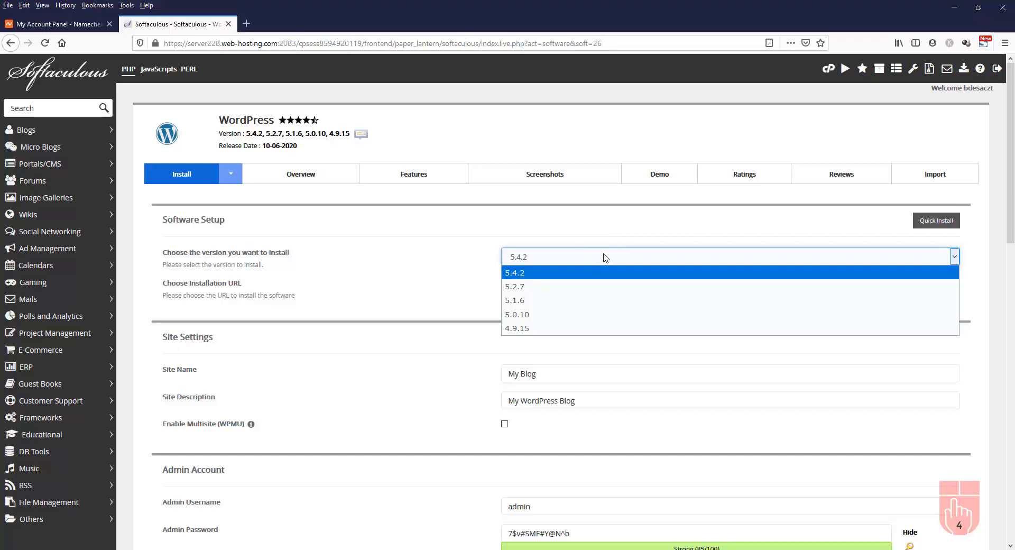
pyautogui.click(542, 273)
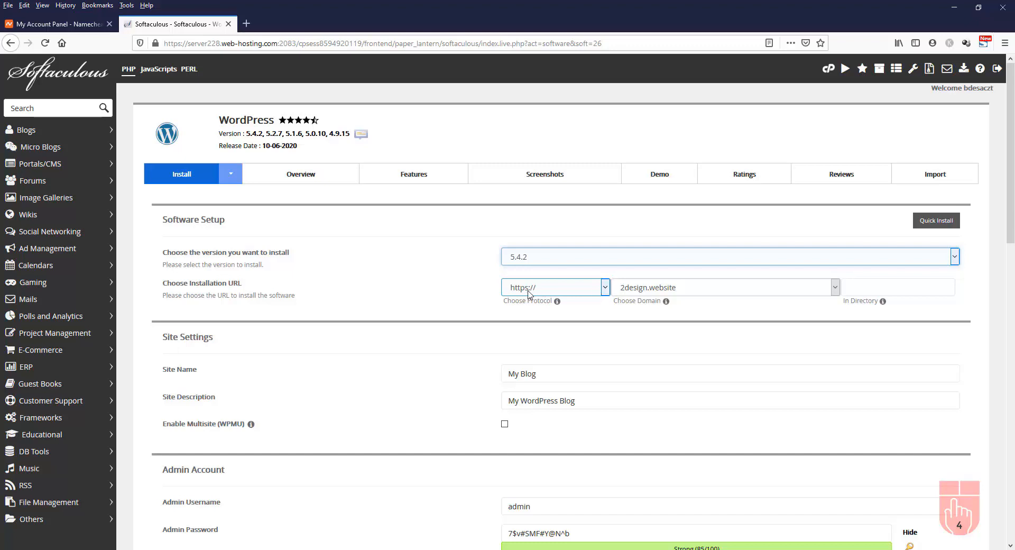
pyautogui.click(605, 288)
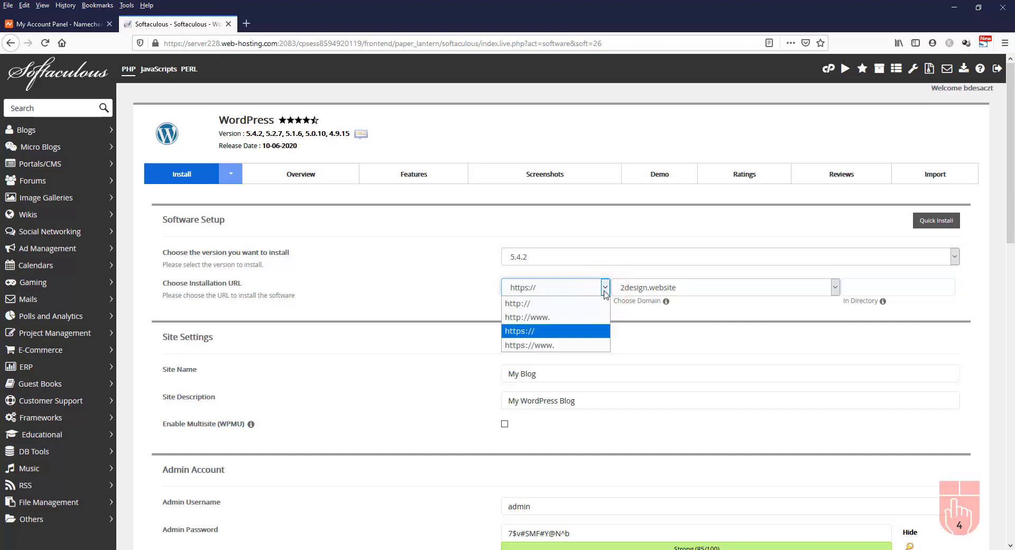
pyautogui.click(562, 349)
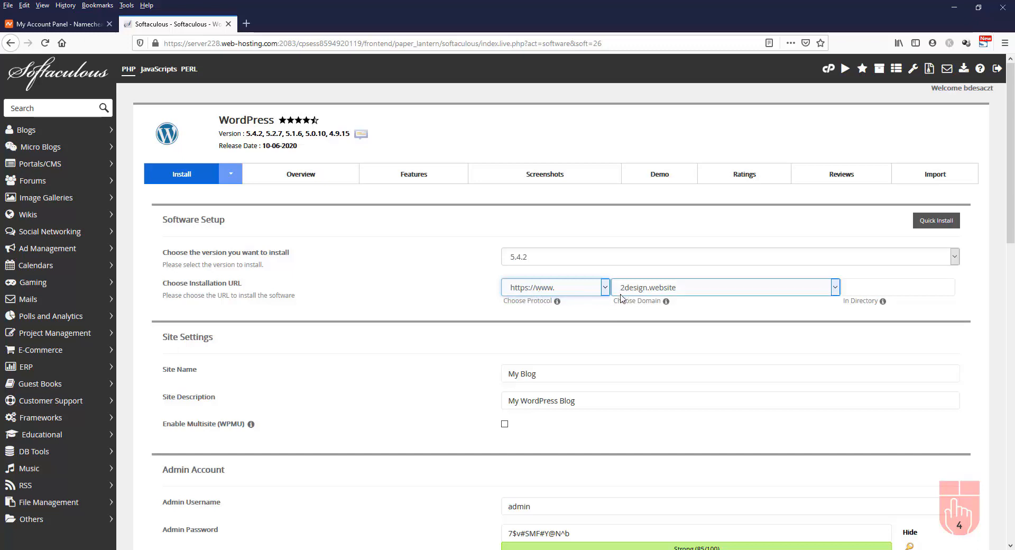
pyautogui.click(835, 288)
pyautogui.click(834, 289)
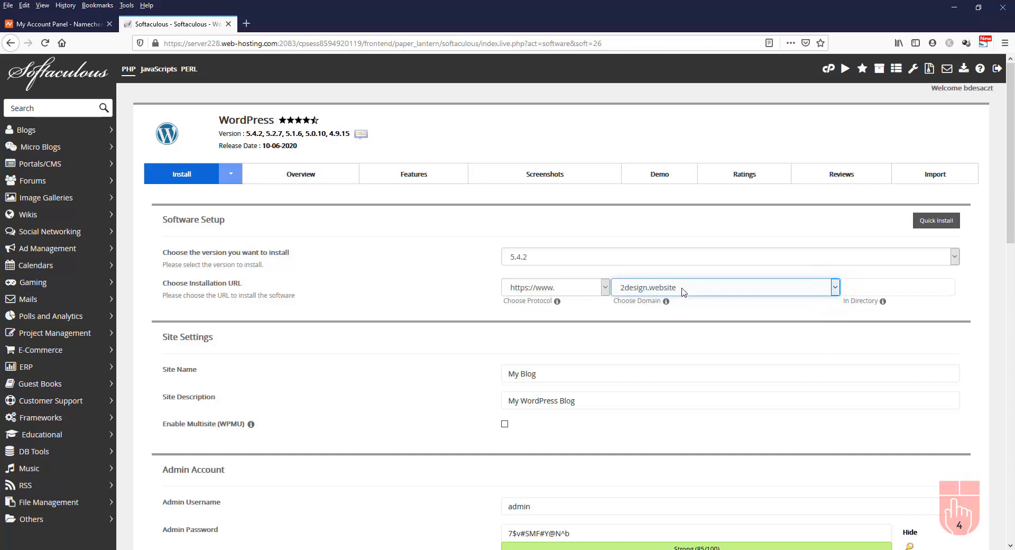
pyautogui.click(884, 291)
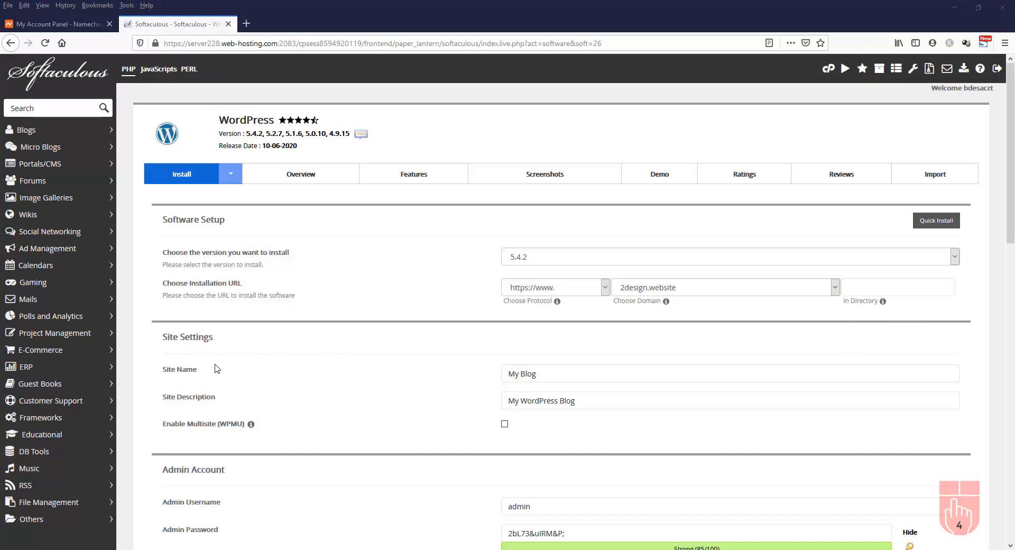
pyautogui.click(566, 378)
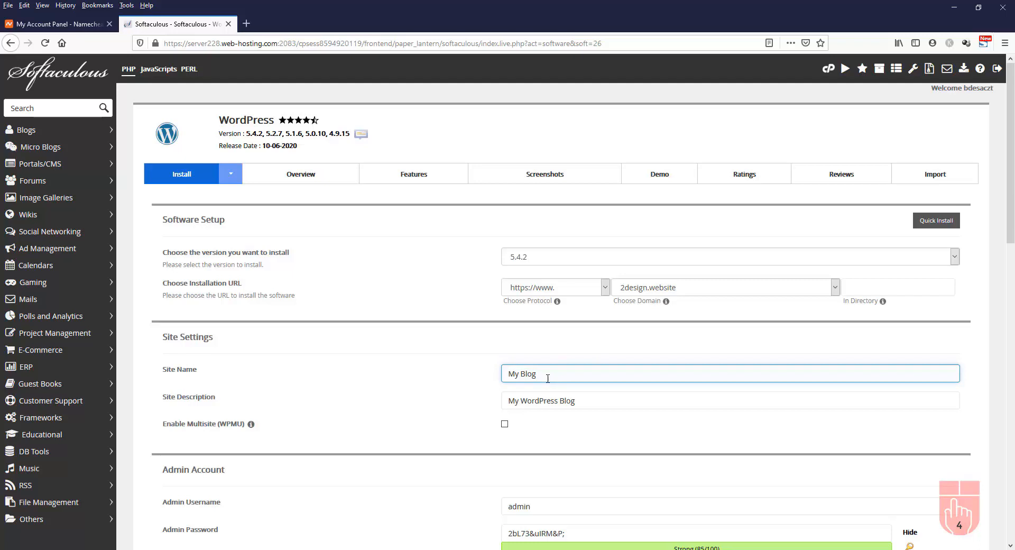
pyautogui.moveTo(542, 377); pyautogui.dragTo(456, 373)
pyautogui.write('3')
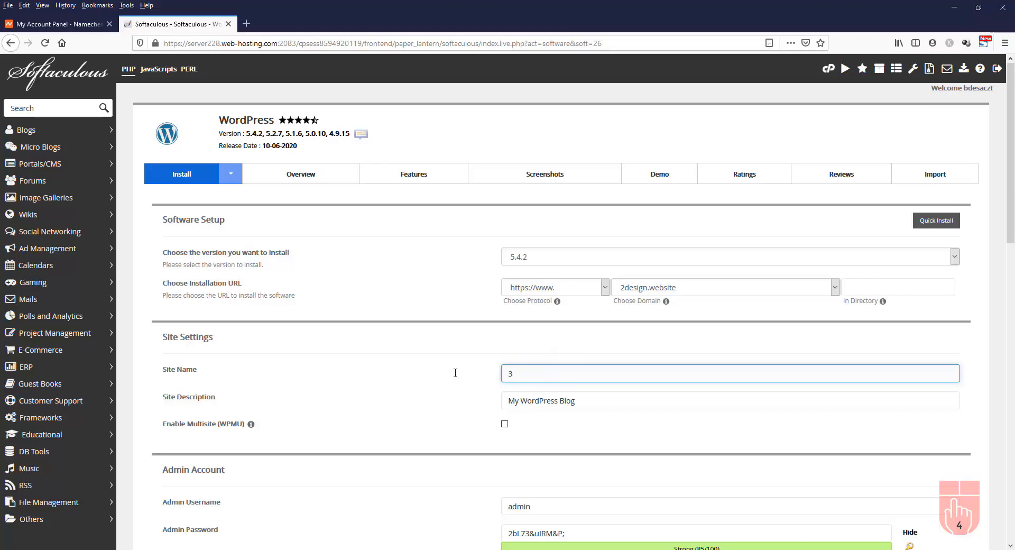
pyautogui.write('Design Website')
pyautogui.click(618, 402)
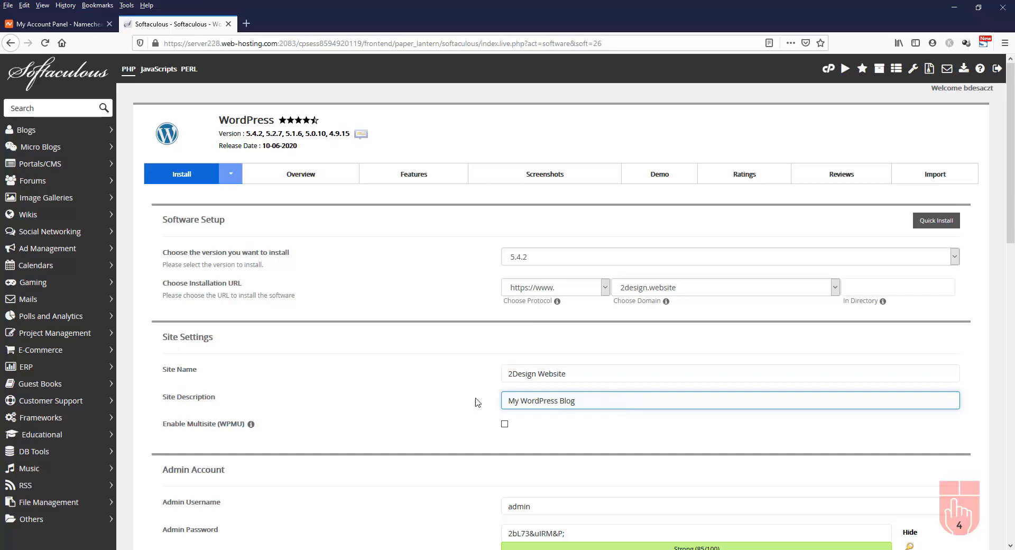
pyautogui.tripleClick(598, 398)
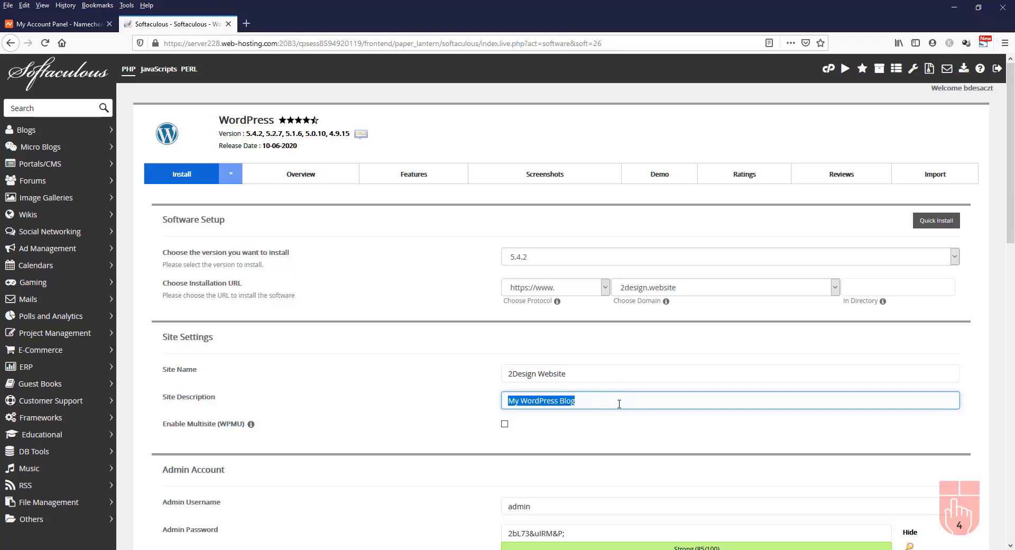
pyautogui.click(620, 404)
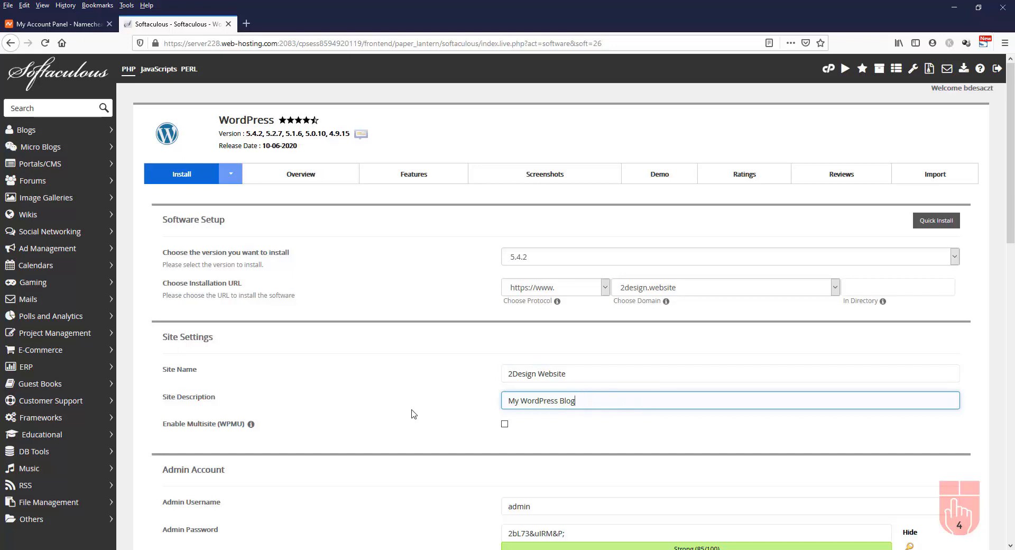
pyautogui.scroll(-3, 413, 413)
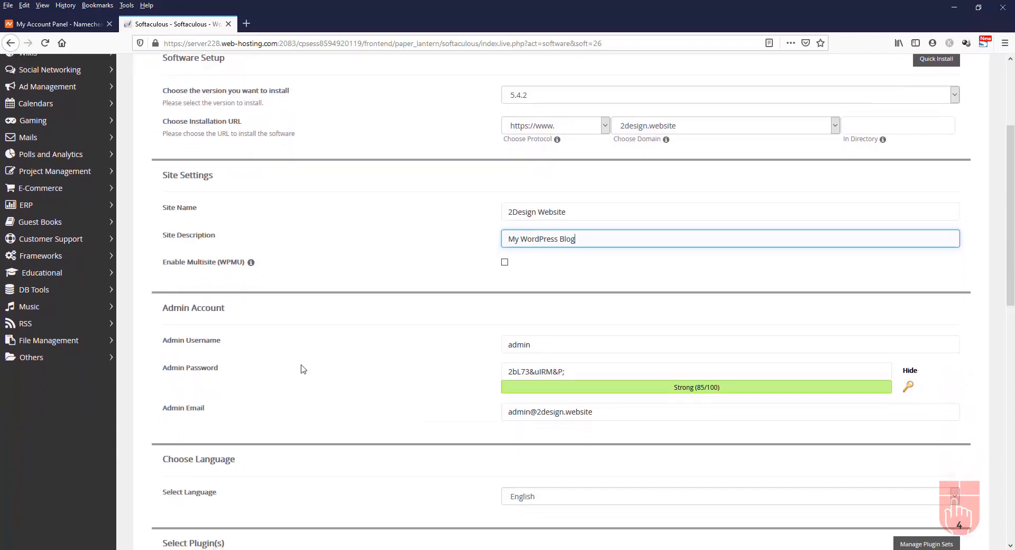
# Change the admin username to super_admin, generate a hidden random password, and keep the admin email
pyautogui.click(509, 345)
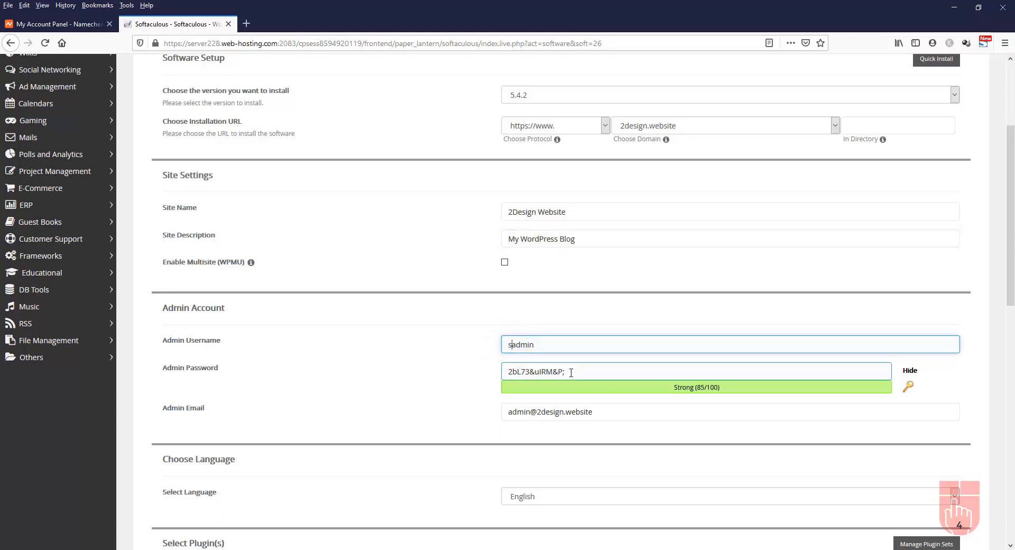
pyautogui.write('super_')
pyautogui.click(909, 389)
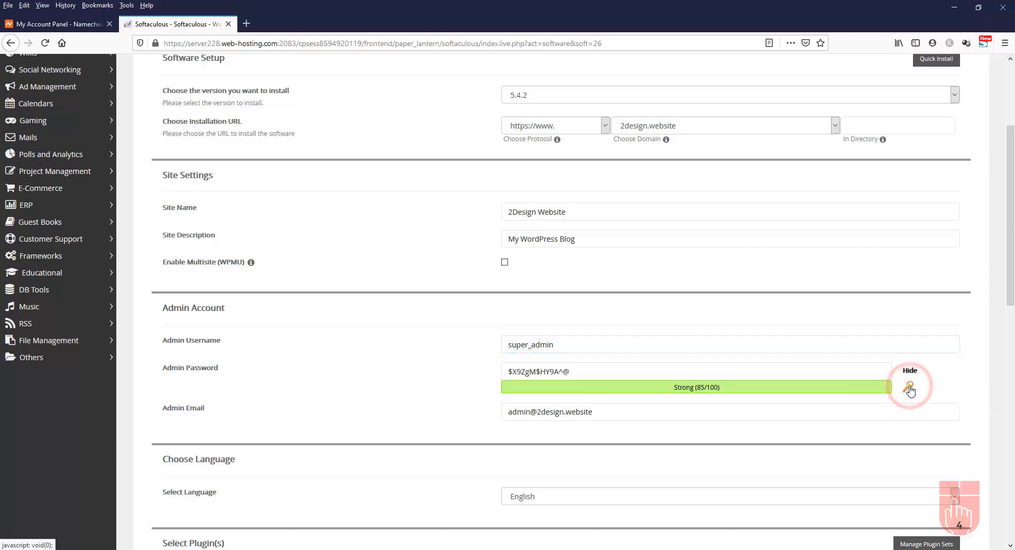
pyautogui.click(911, 389)
pyautogui.click(910, 389)
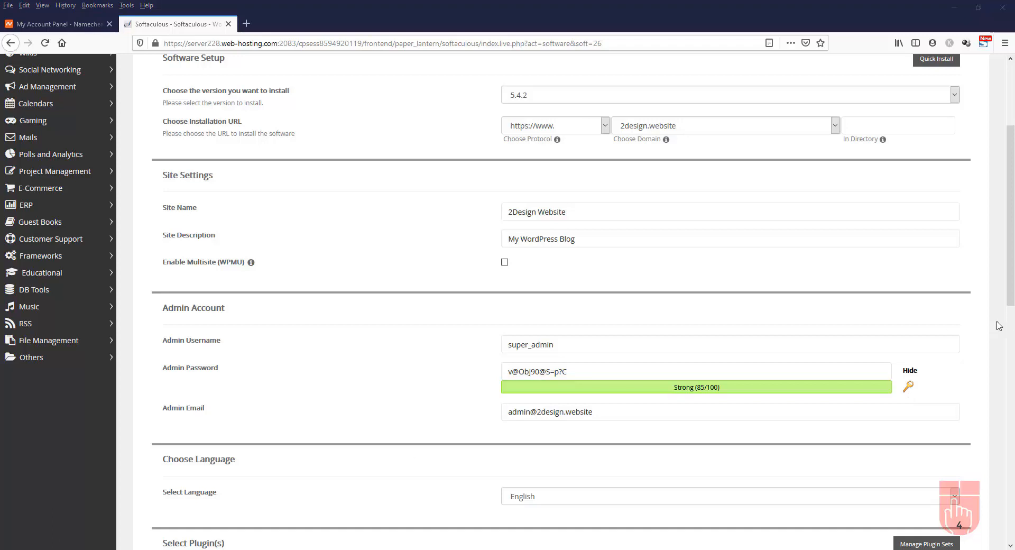
pyautogui.click(911, 371)
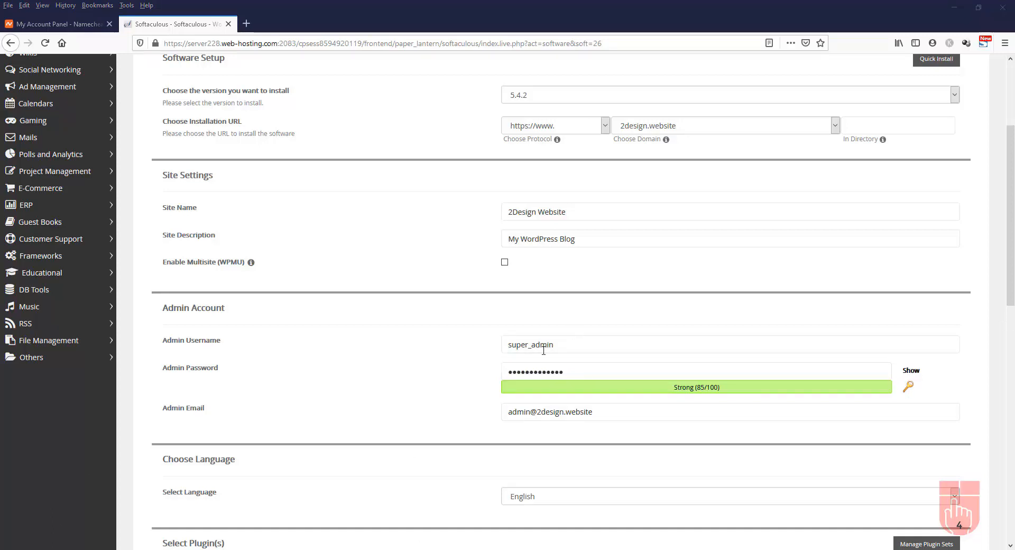
pyautogui.click(551, 414)
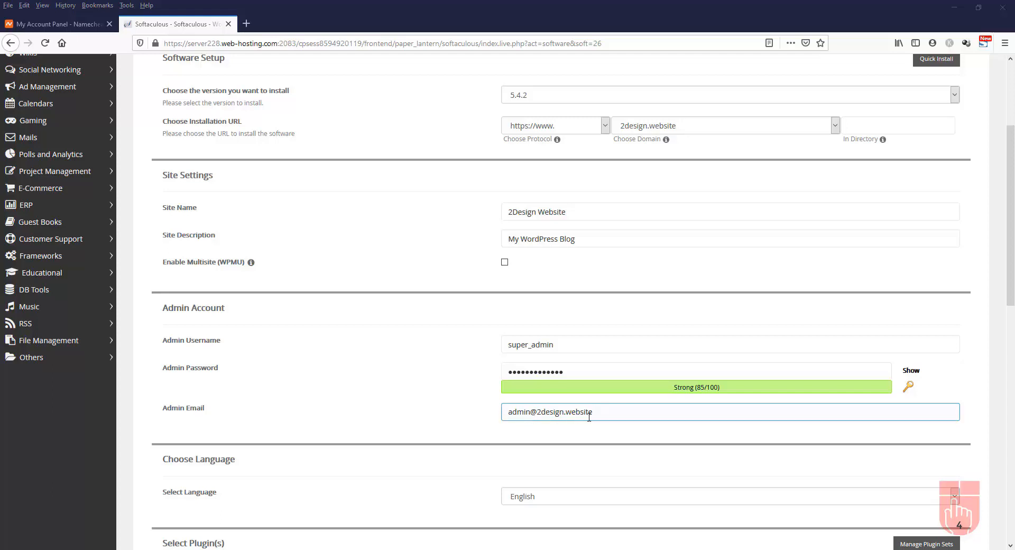
pyautogui.click(621, 427)
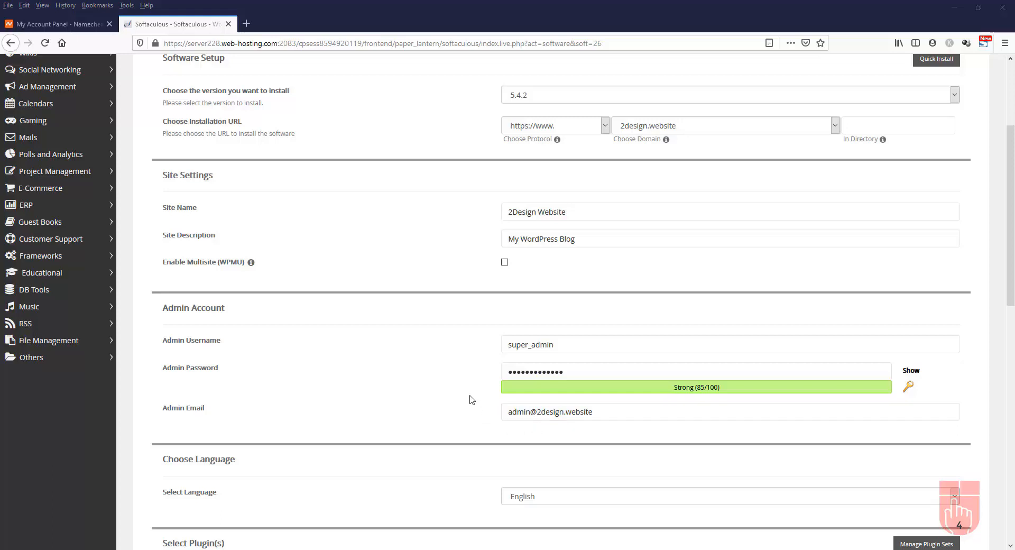
pyautogui.scroll(-3, 472, 399)
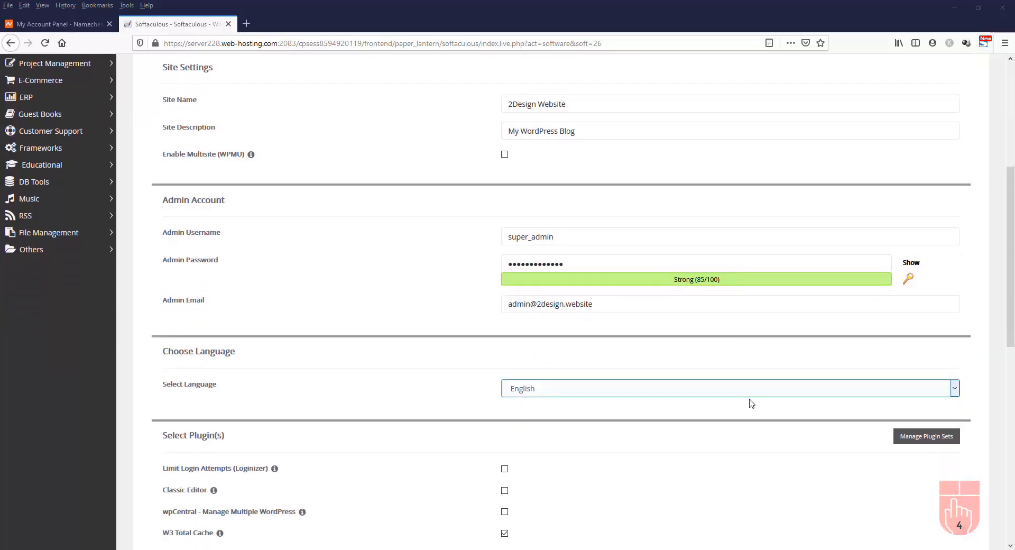
pyautogui.click(718, 392)
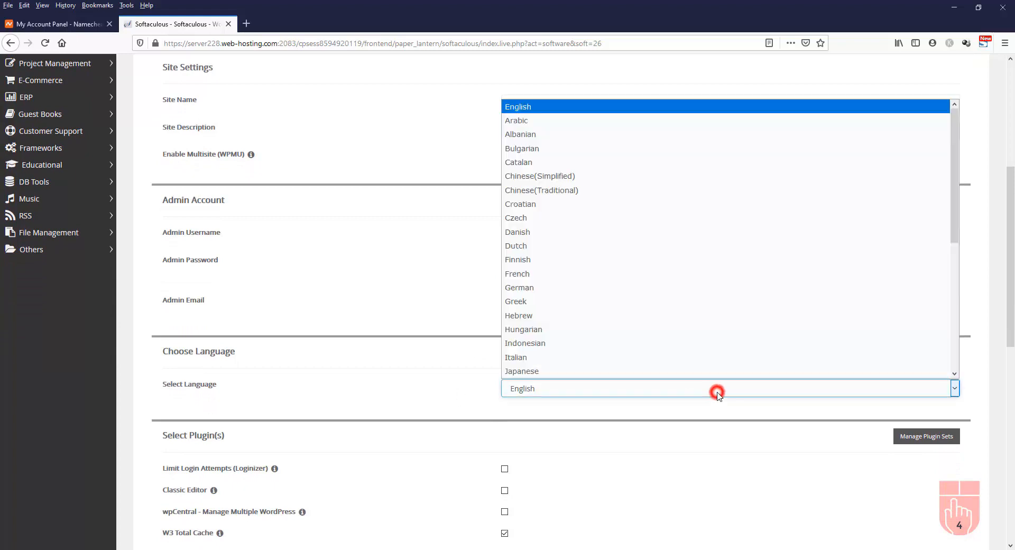
pyautogui.click(717, 391)
pyautogui.click(419, 394)
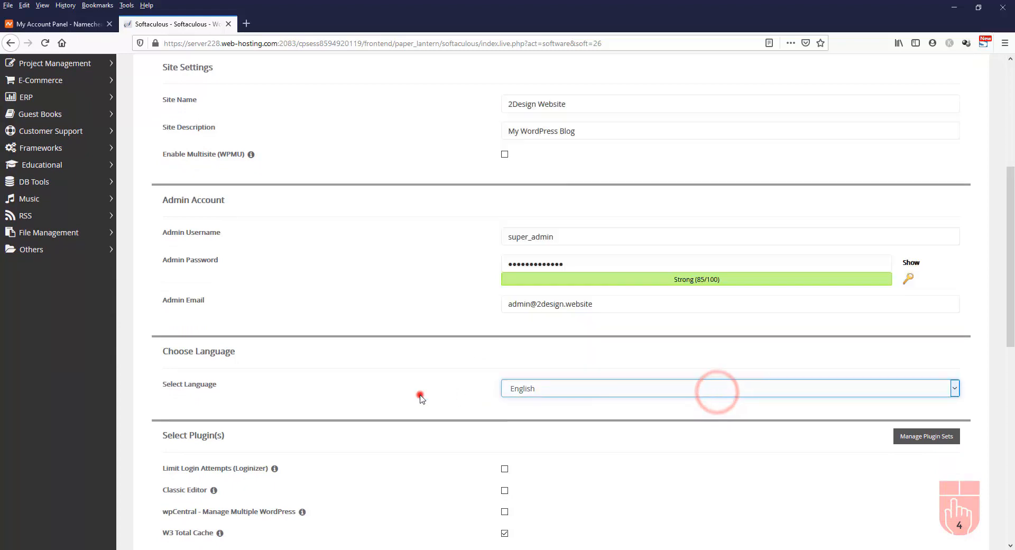
pyautogui.scroll(-3, 419, 394)
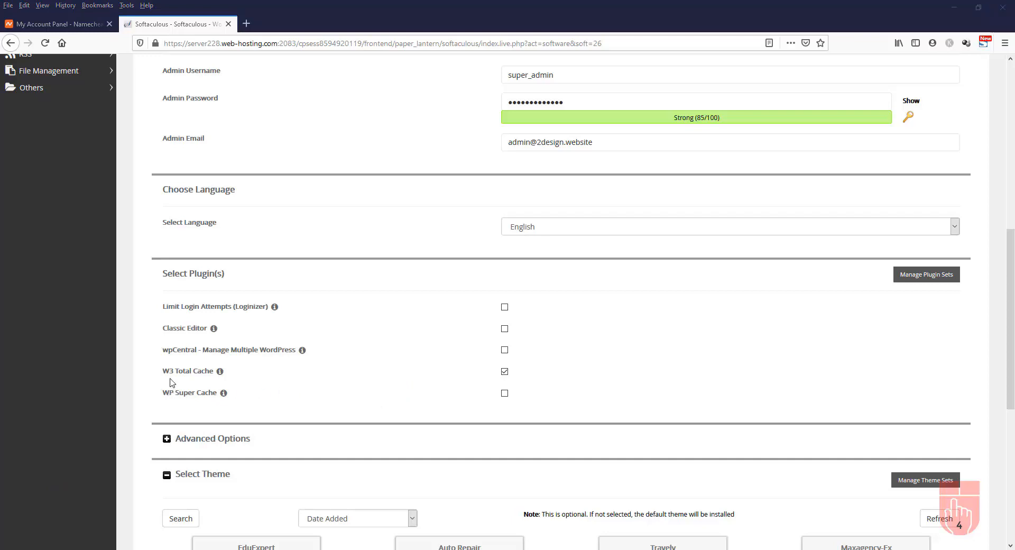
pyautogui.moveTo(219, 376)
pyautogui.click(166, 439)
pyautogui.scroll(-3, 185, 403)
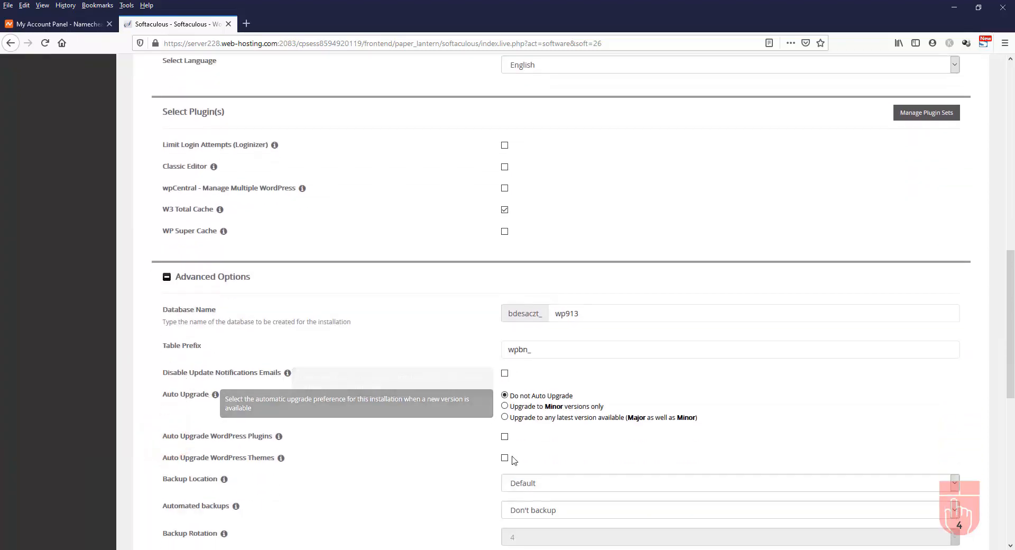
pyautogui.scroll(-2, 401, 403)
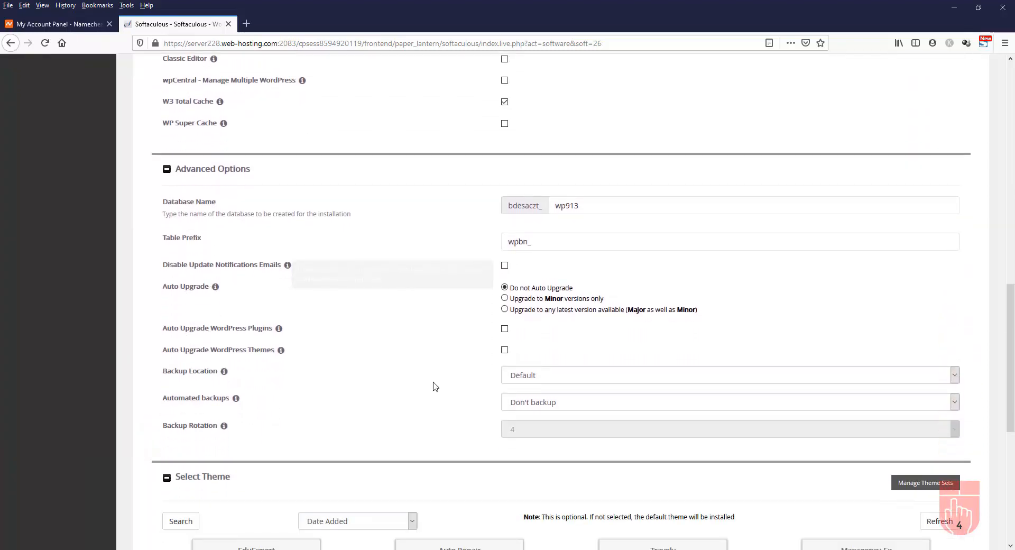
pyautogui.click(167, 170)
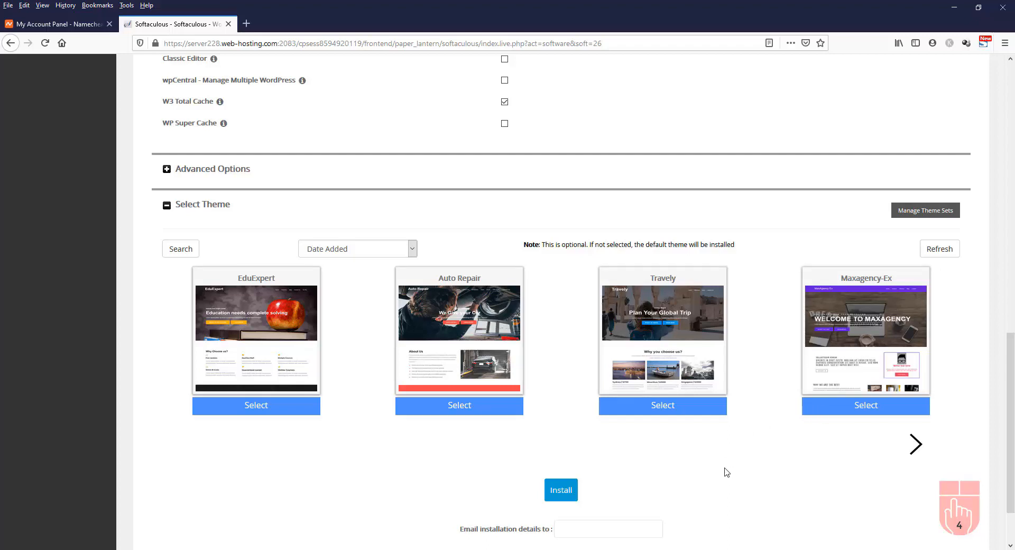
pyautogui.moveTo(501, 391)
pyautogui.scroll(-2, 533, 392)
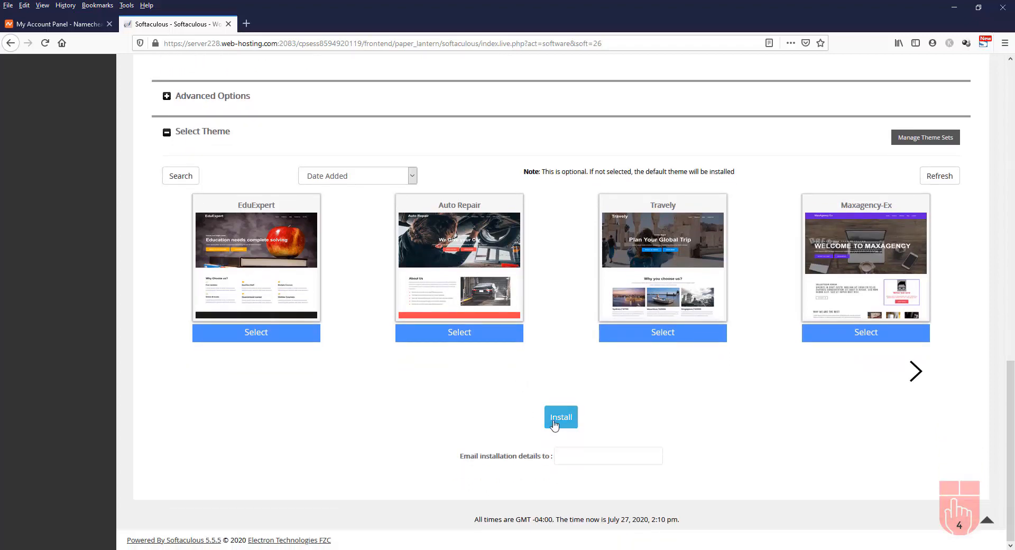
pyautogui.click(556, 457)
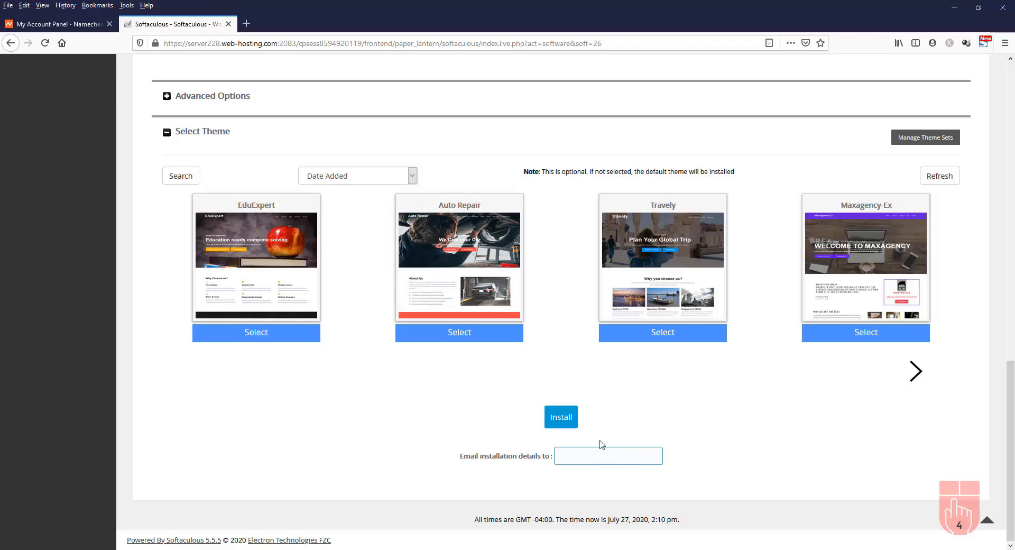
pyautogui.click(562, 423)
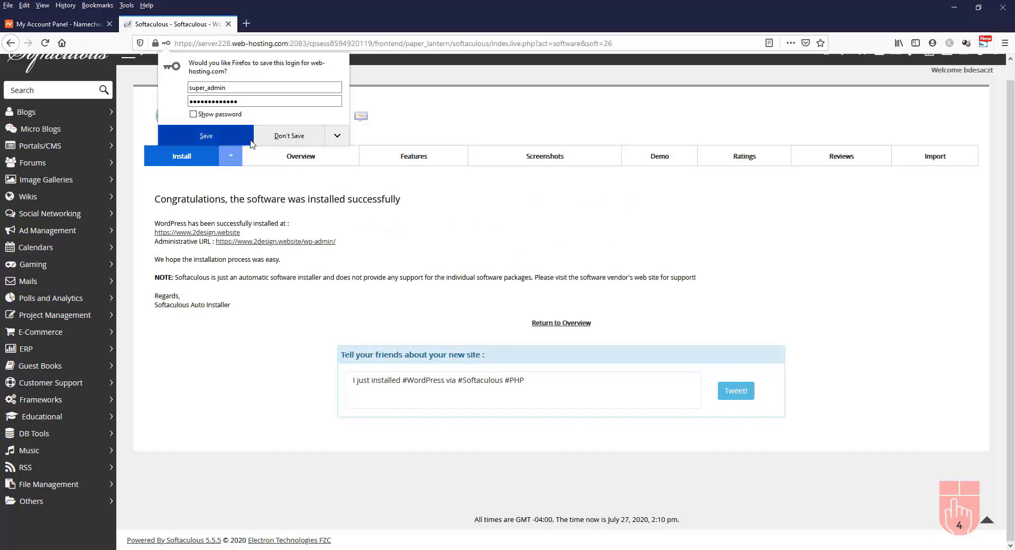
pyautogui.click(282, 134)
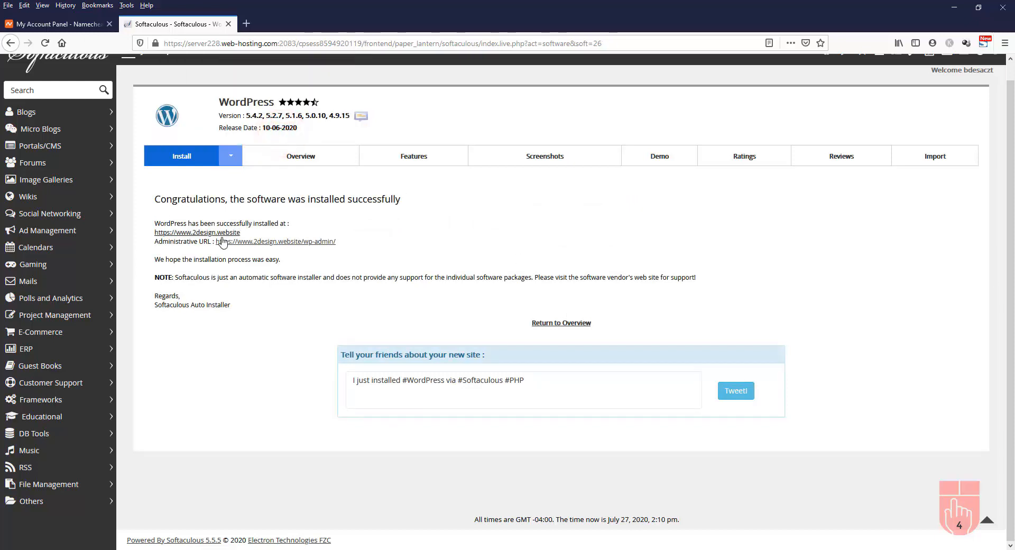
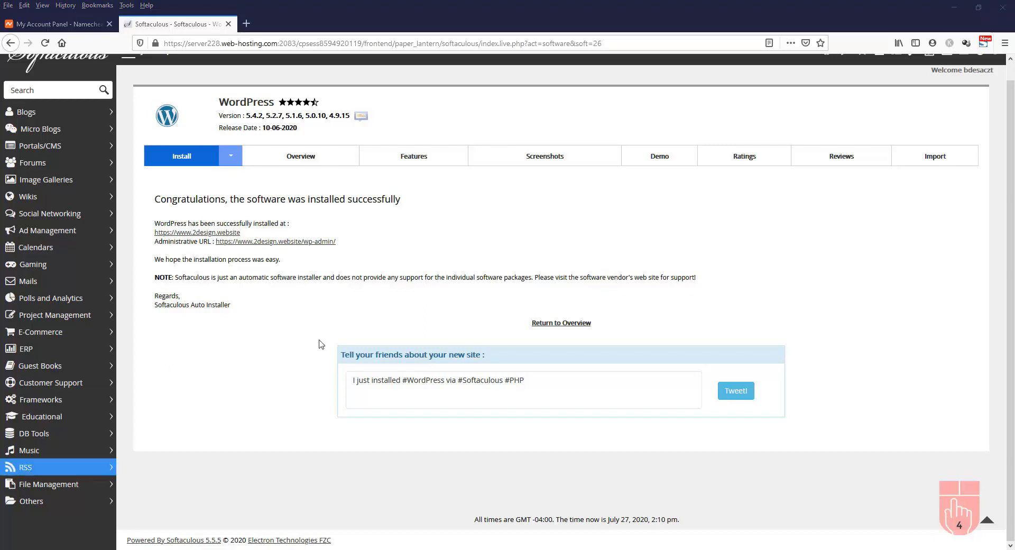
# Open the 2design.website wp-admin Dashboard from the Softaculous Administrative URL link
pyautogui.click(271, 242)
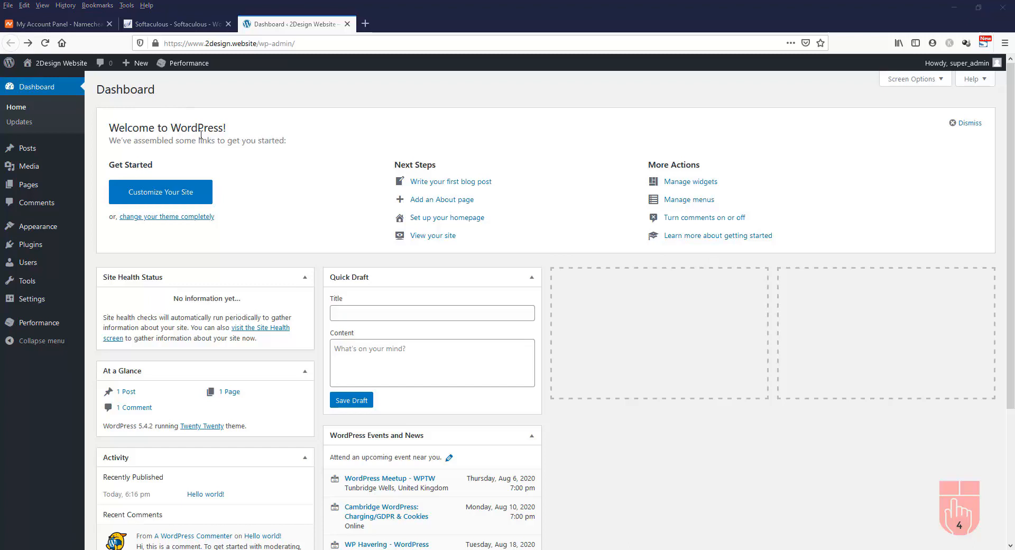
pyautogui.moveTo(60, 70)
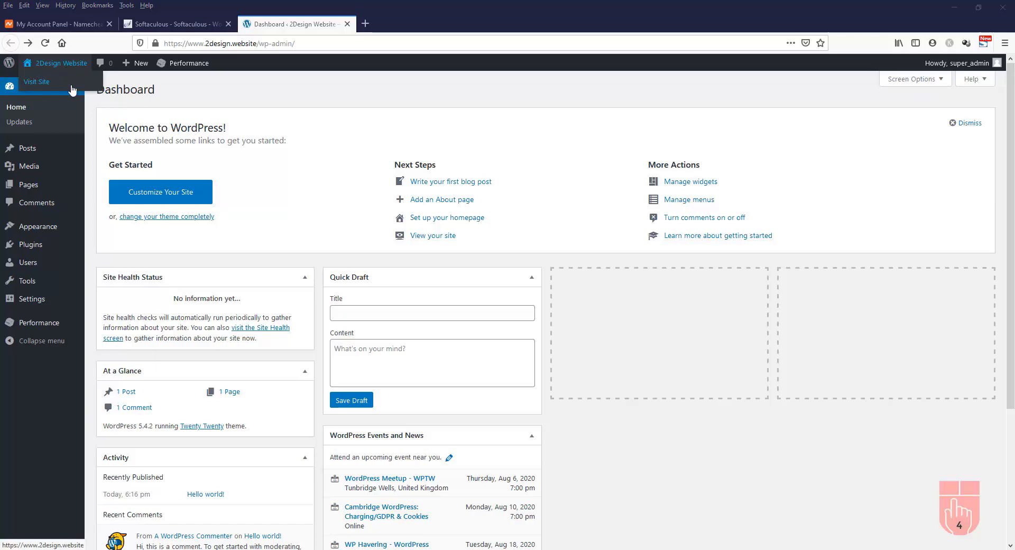
# Load 2design.website in a new tab, then go back to the admin Dashboard tab
pyautogui.click(365, 23)
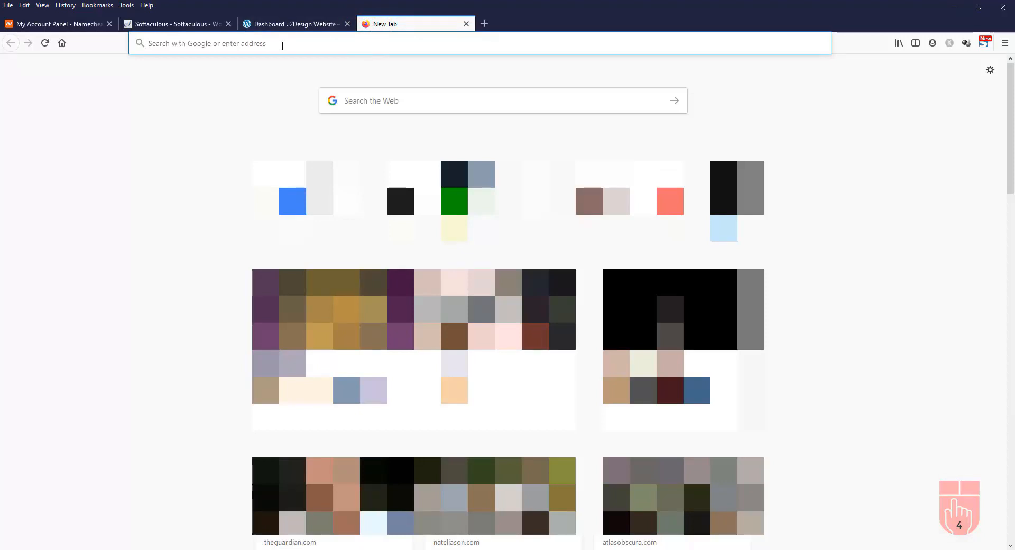
pyautogui.write('2design.website')
pyautogui.press('Return')
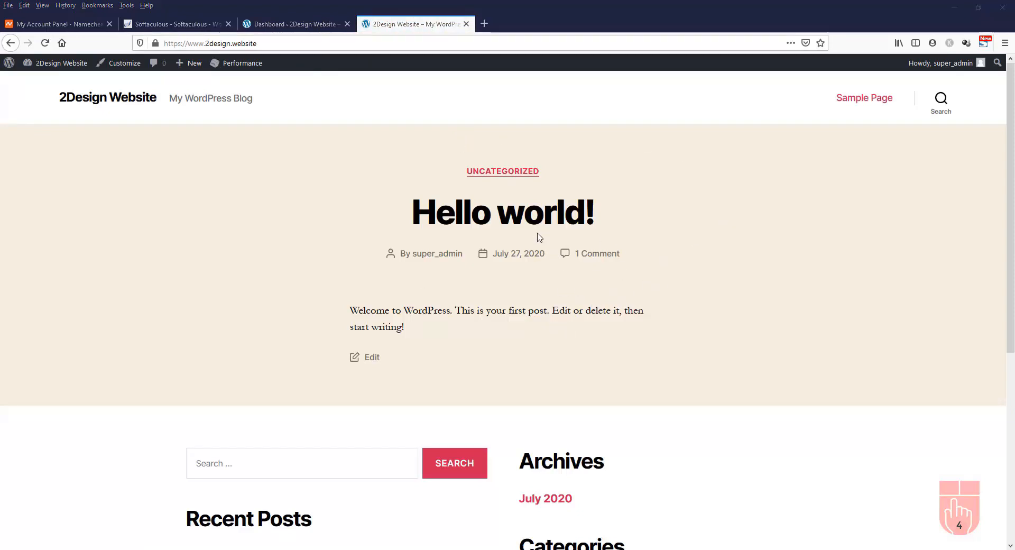
pyautogui.click(297, 27)
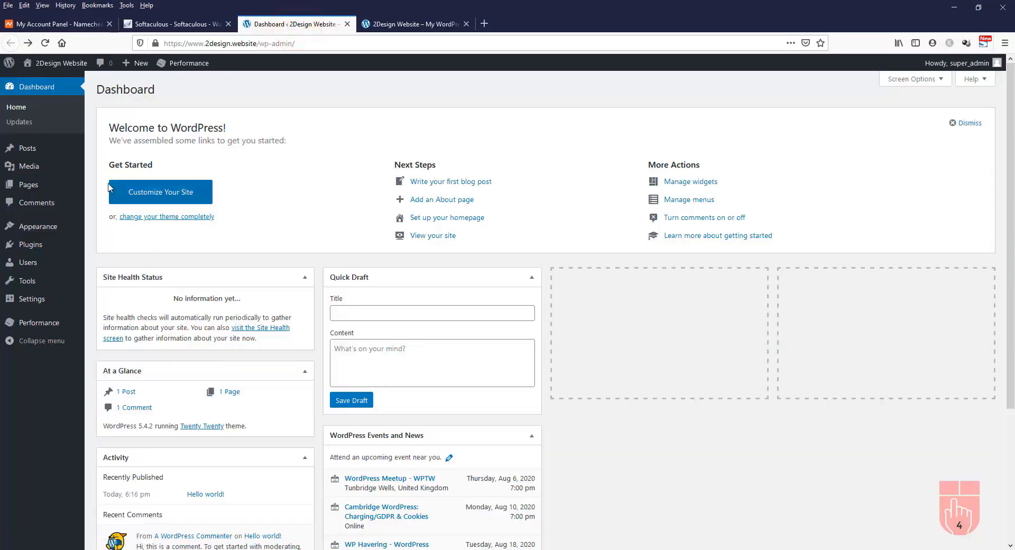
pyautogui.click(402, 23)
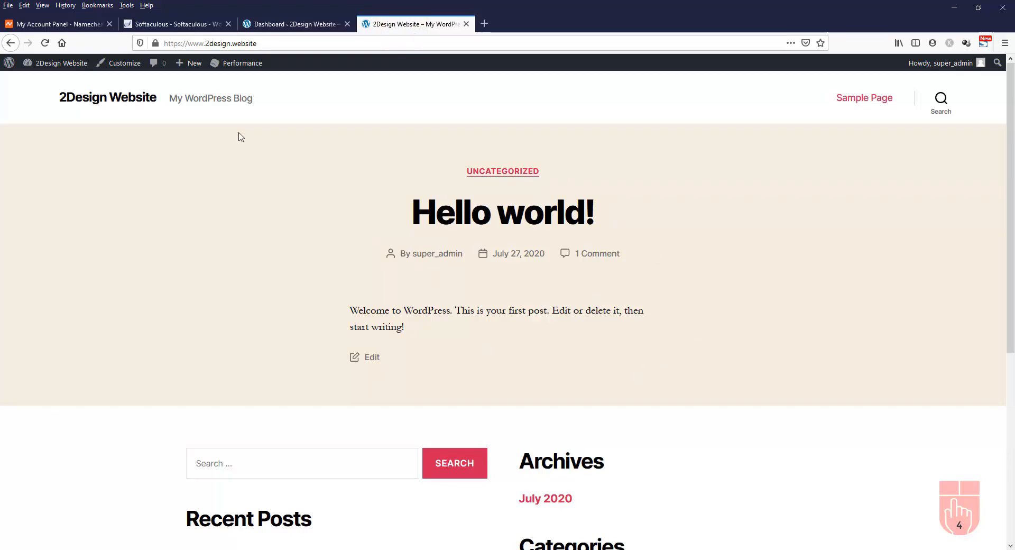
pyautogui.click(277, 23)
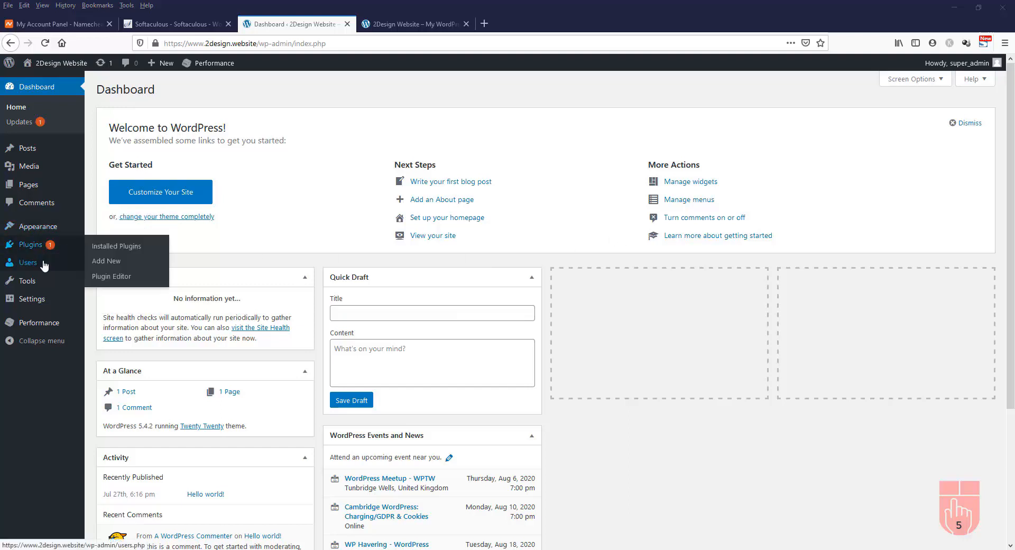
# Open Users > Your Profile, comparing it against the live site tab
pyautogui.moveTo(44, 265)
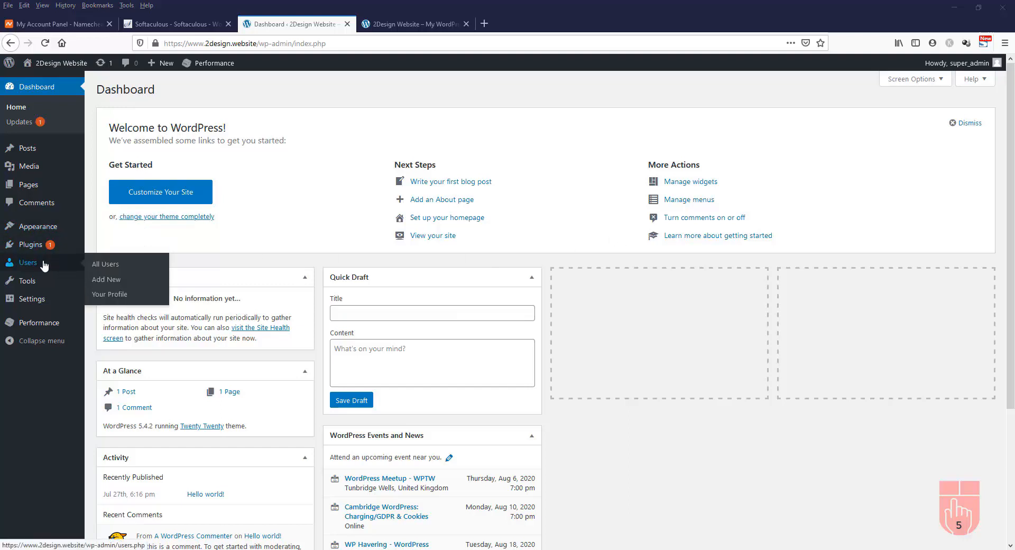
pyautogui.click(120, 298)
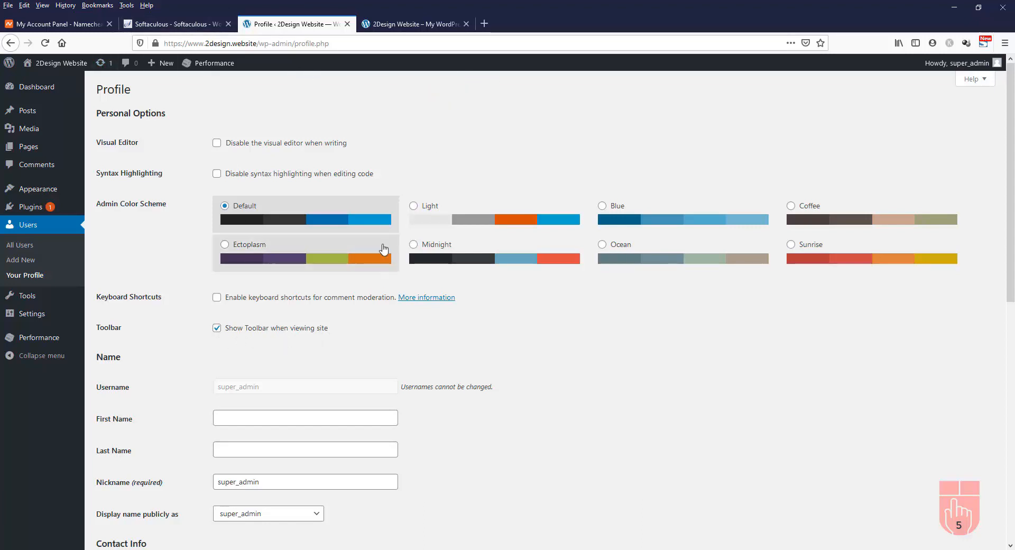
pyautogui.click(426, 25)
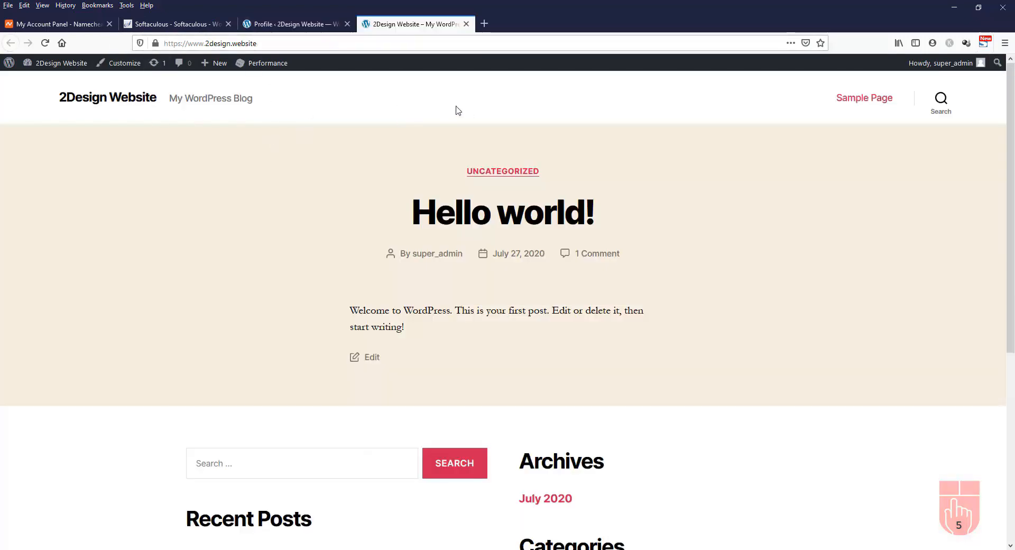
pyautogui.moveTo(866, 68)
pyautogui.click(295, 24)
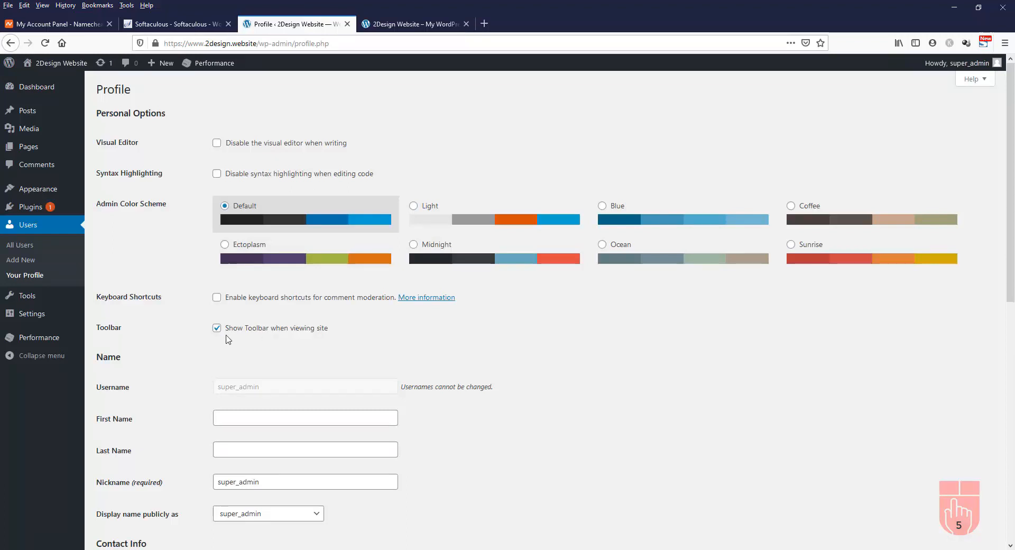
pyautogui.click(407, 22)
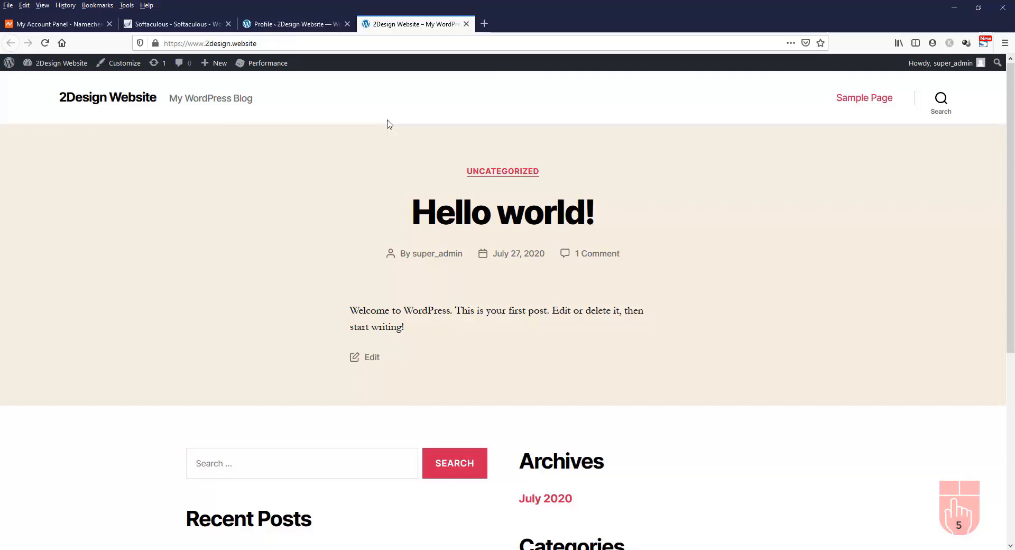
pyautogui.click(279, 24)
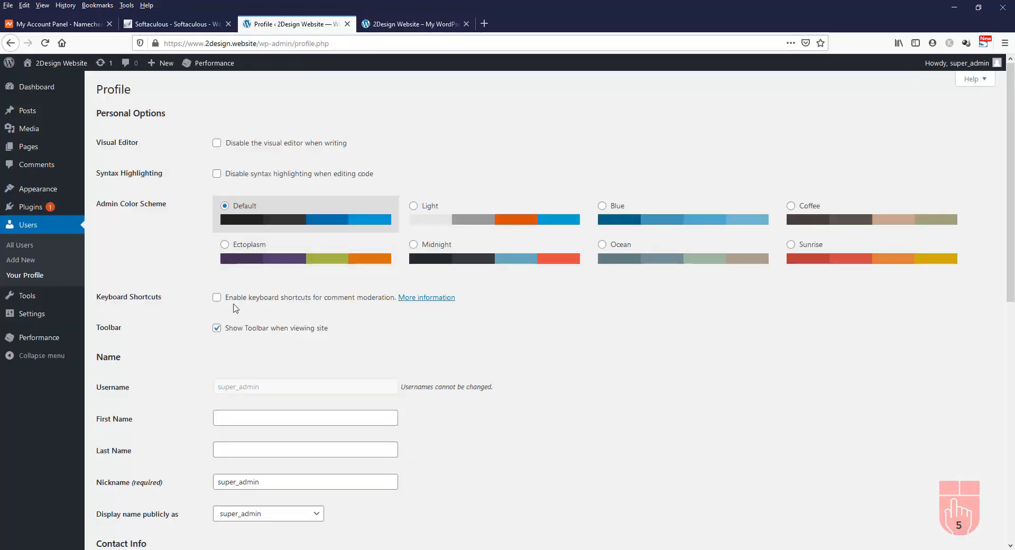
# Turn off 'Show Toolbar when viewing site', update the profile, and reload the front page
pyautogui.click(217, 328)
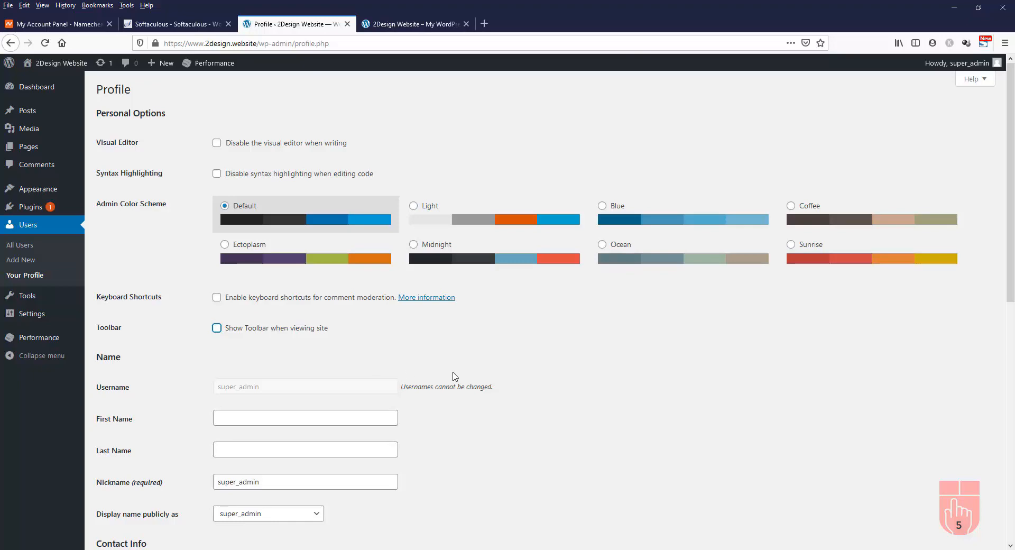
pyautogui.scroll(-9, 453, 376)
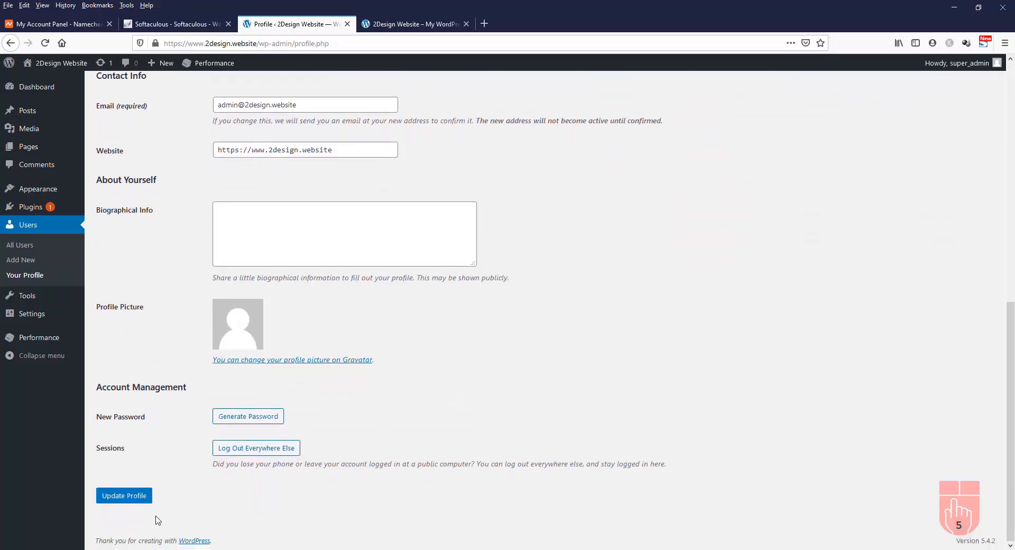
pyautogui.click(125, 495)
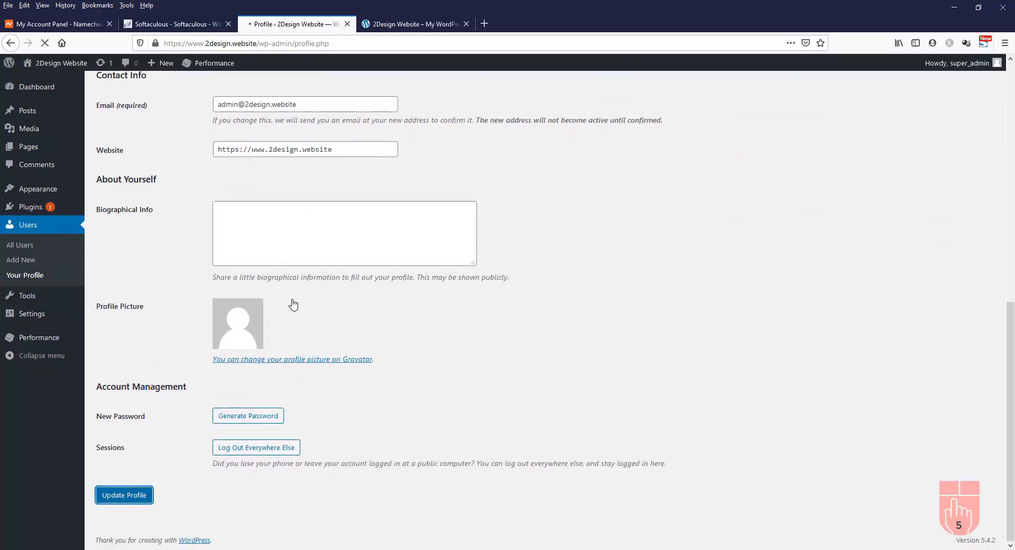
pyautogui.click(426, 26)
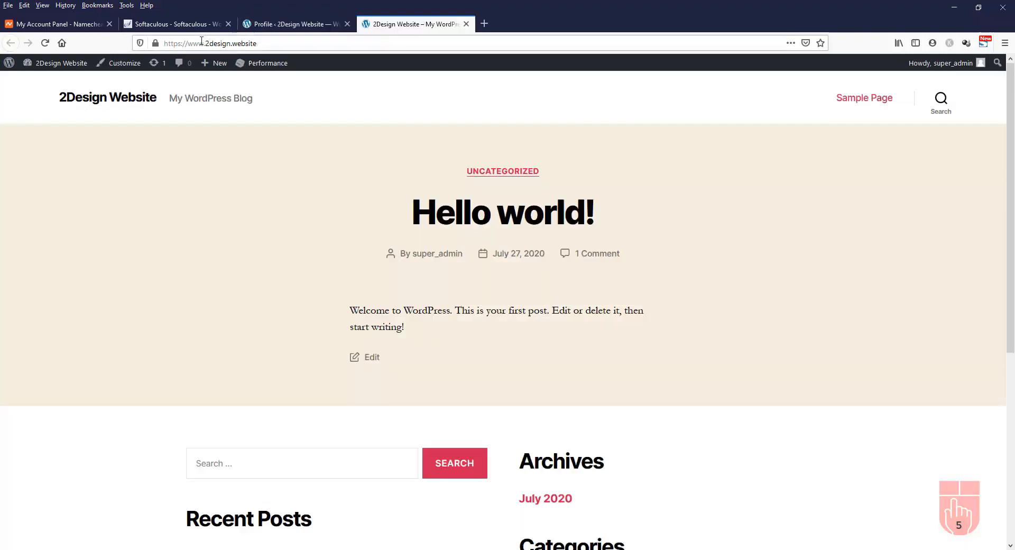
pyautogui.click(45, 45)
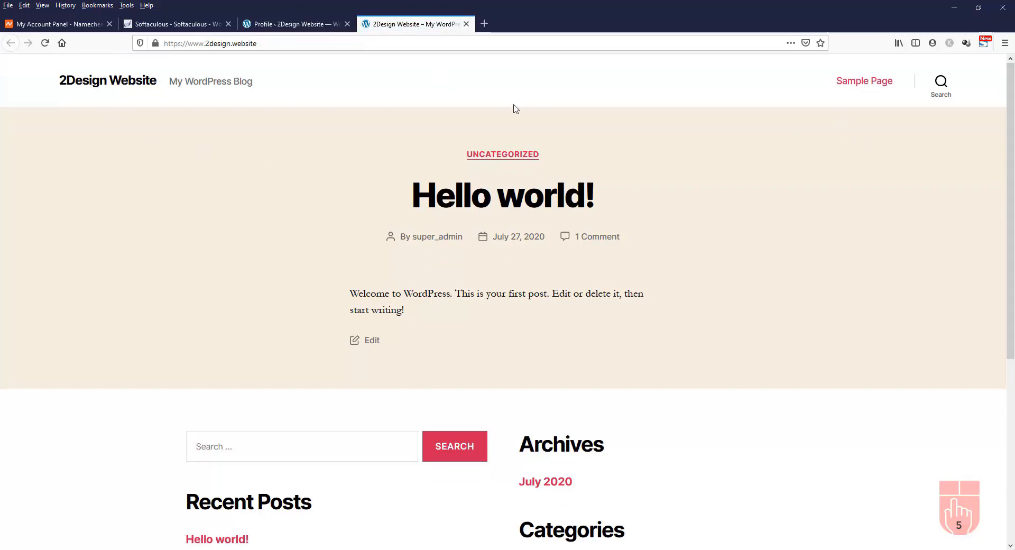
pyautogui.scroll(-5, 655, 195)
pyautogui.scroll(5, 655, 195)
# Fill in the user's first and last name on the profile page
pyautogui.click(285, 26)
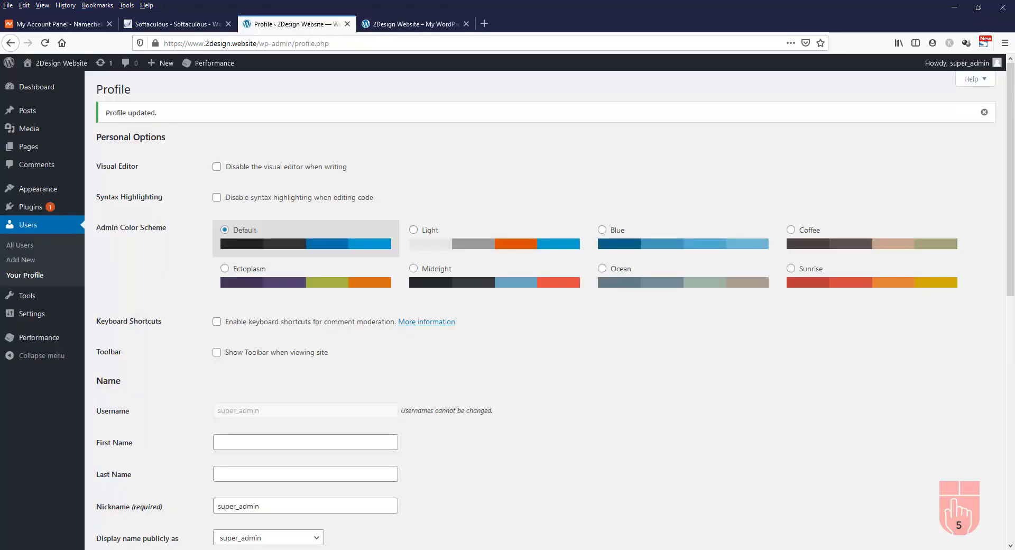
pyautogui.scroll(-2, 283, 339)
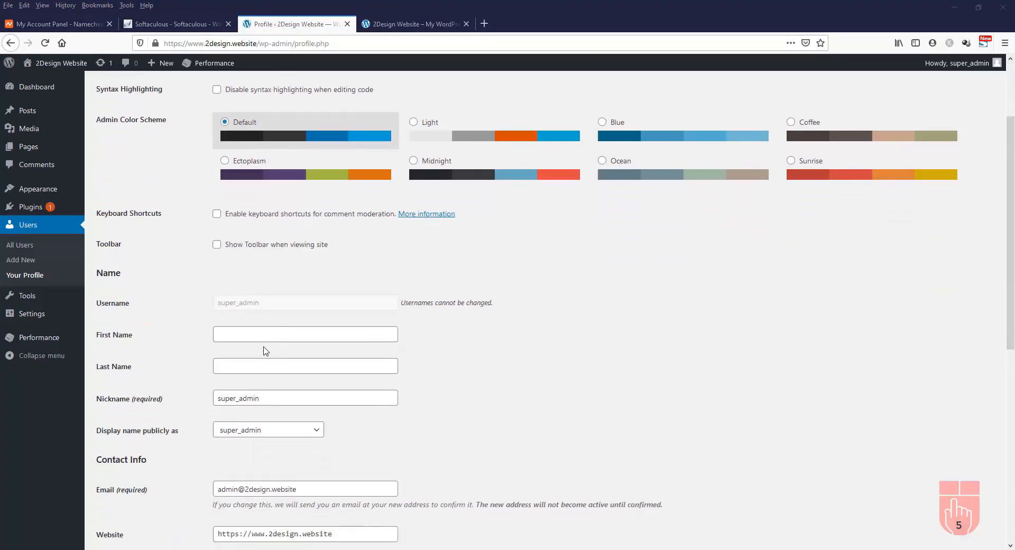
pyautogui.scroll(-1, 252, 311)
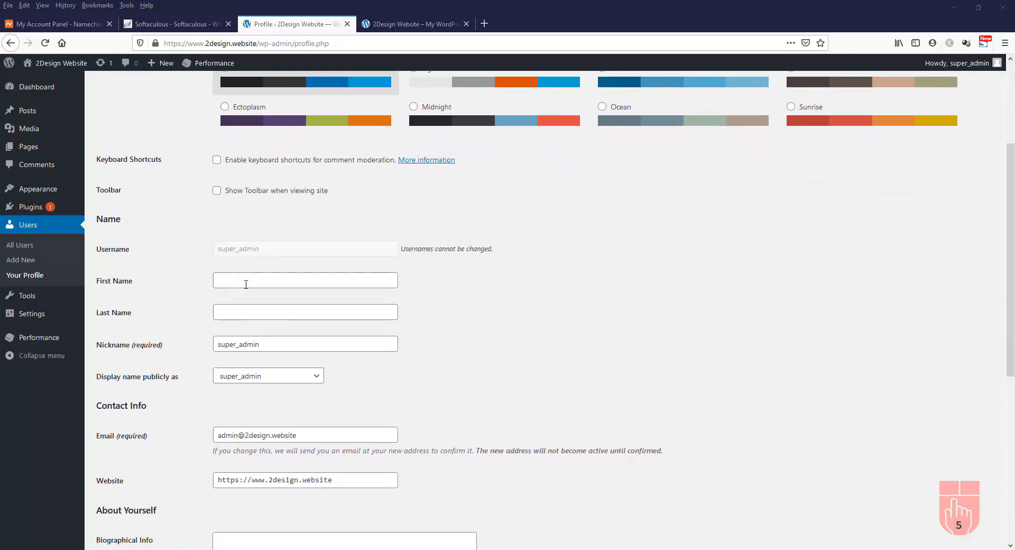
pyautogui.click(246, 281)
pyautogui.write('Younus')
pyautogui.press('Tab')
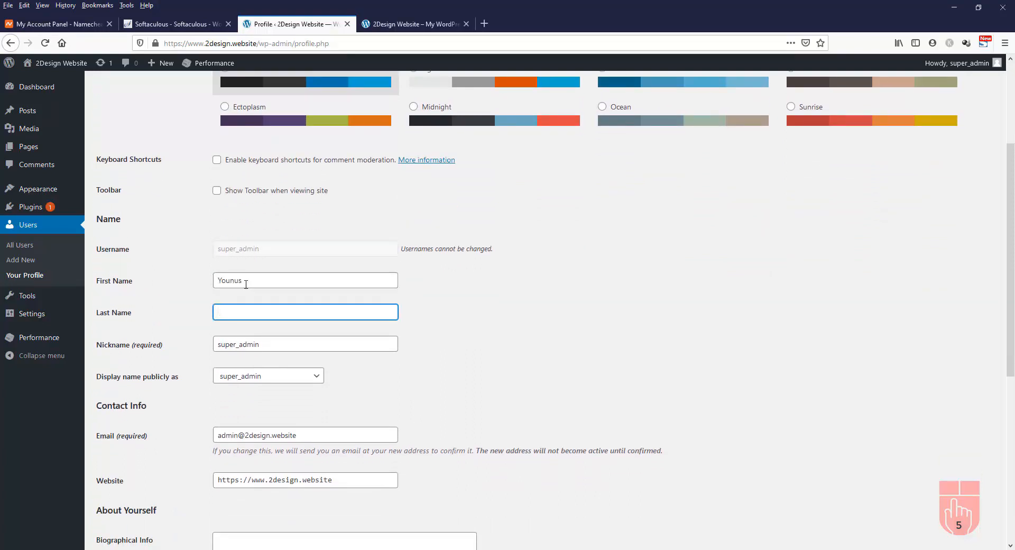
pyautogui.write('Kazi')
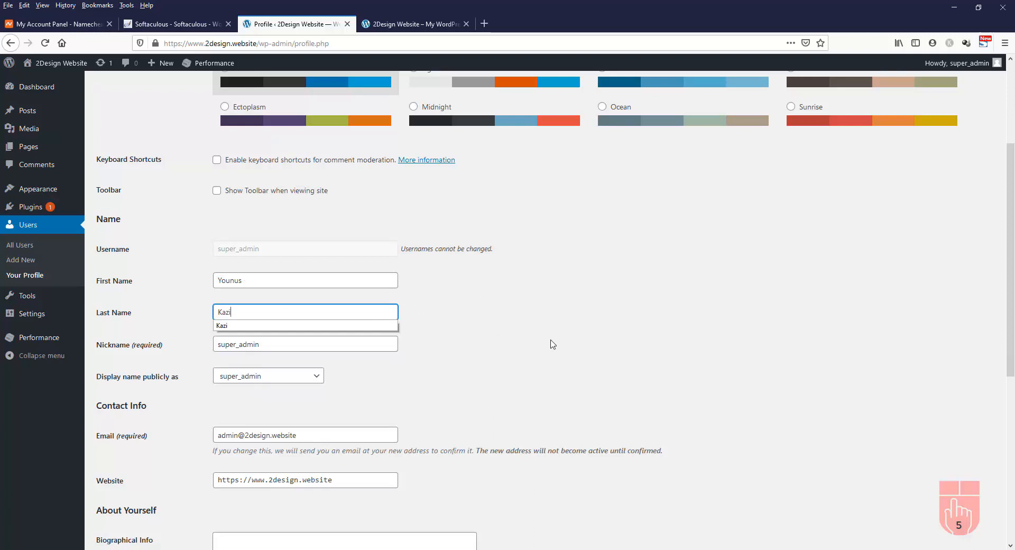
pyautogui.click(494, 335)
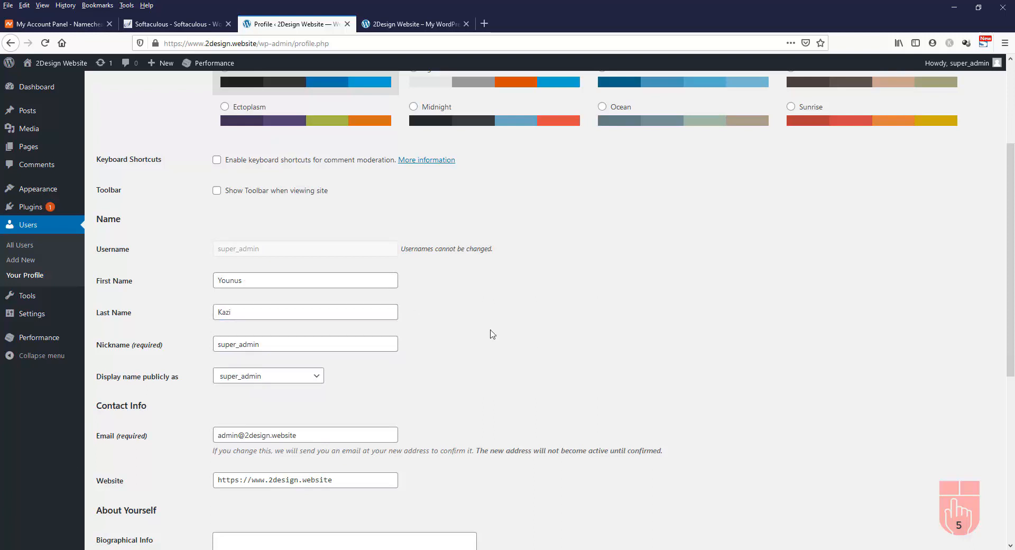
# Set 'Display name publicly as' to the first-name option
pyautogui.scroll(-1, 455, 331)
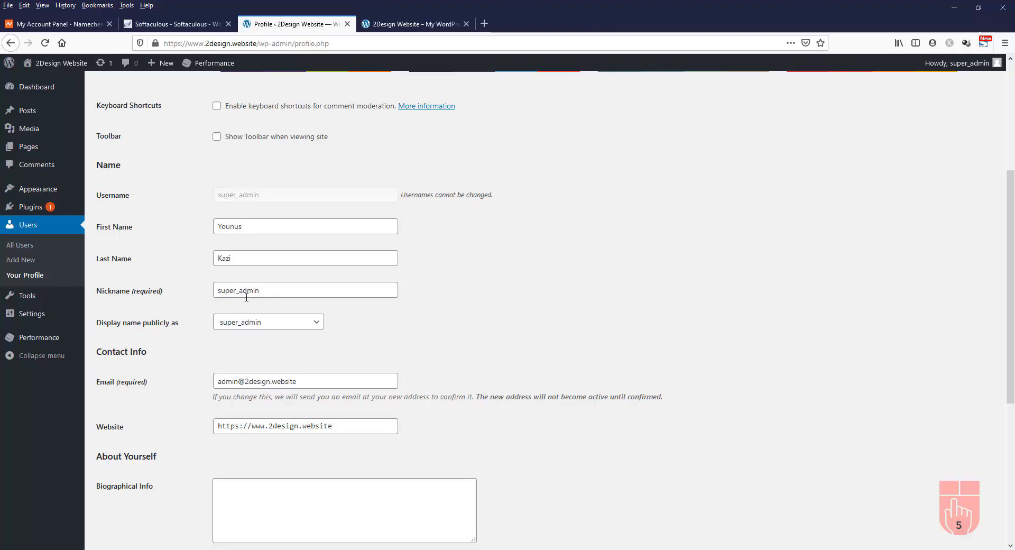
pyautogui.scroll(-4, 482, 305)
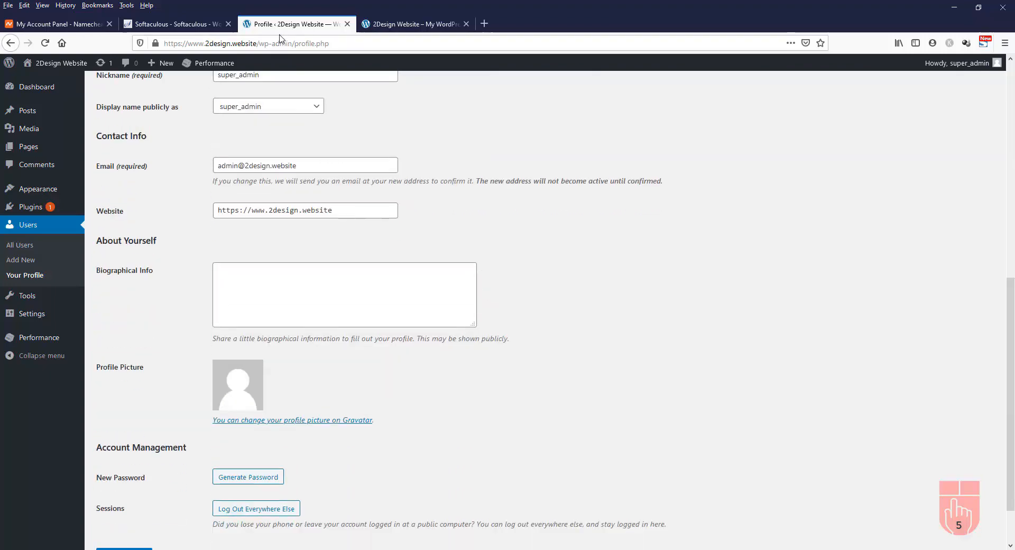
pyautogui.click(315, 109)
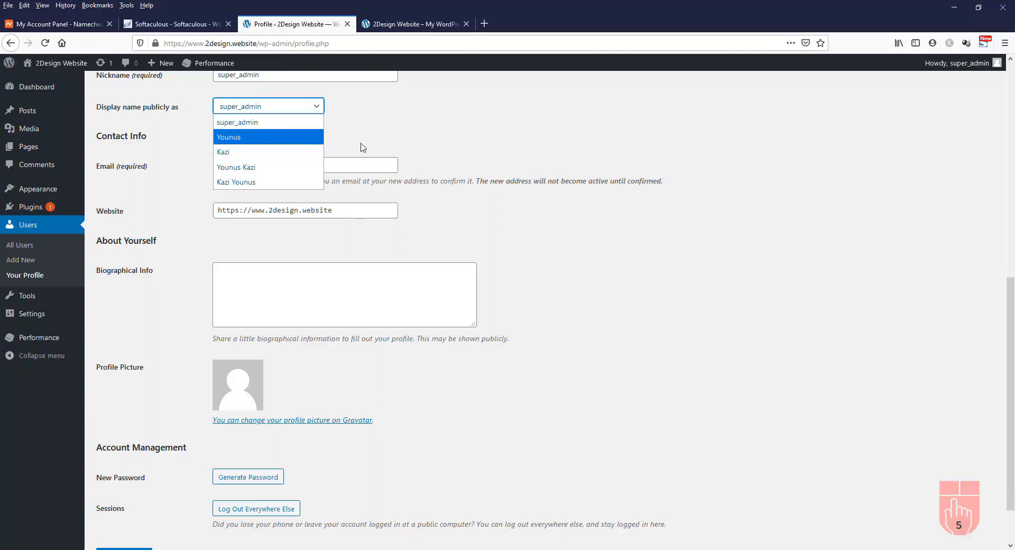
pyautogui.scroll(3, 363, 153)
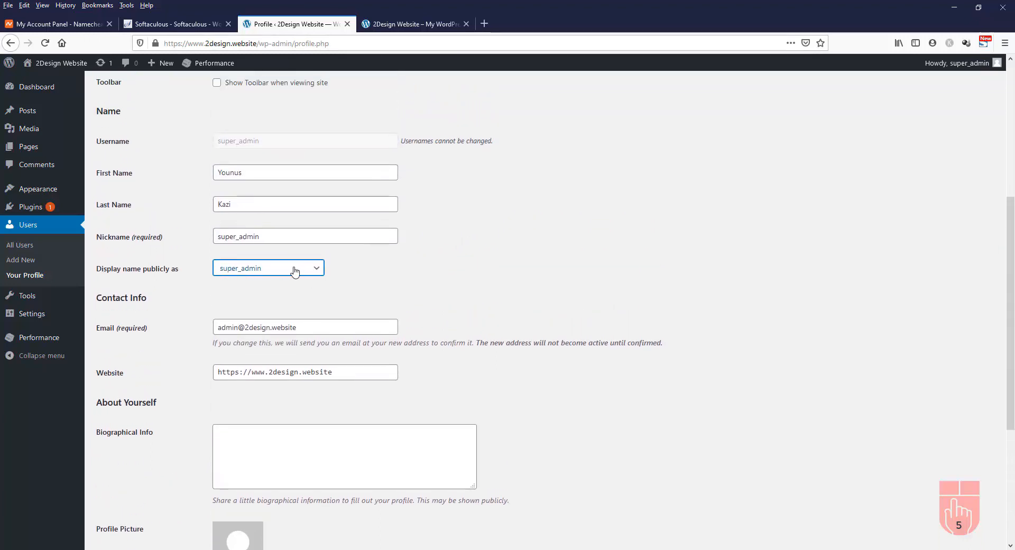
pyautogui.click(295, 270)
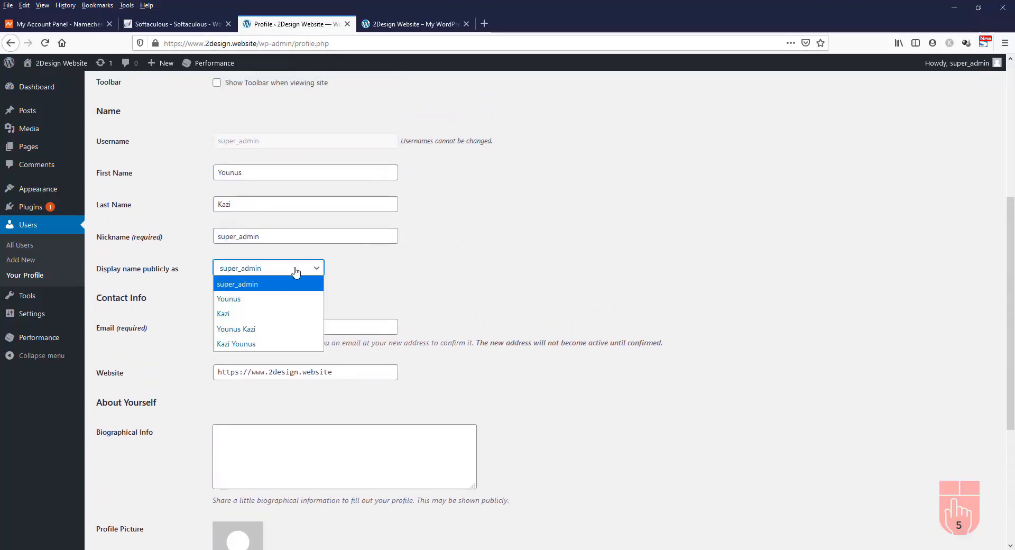
pyautogui.click(272, 304)
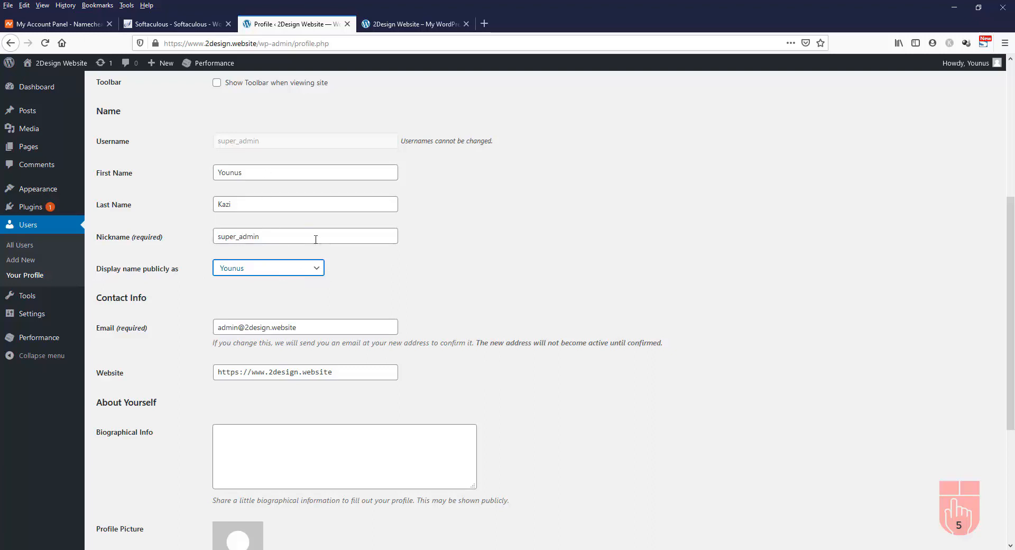
# Confirm the first-name display name and click Update Profile to store it
pyautogui.click(309, 270)
pyautogui.scroll(-2, 501, 270)
pyautogui.scroll(-2, 502, 270)
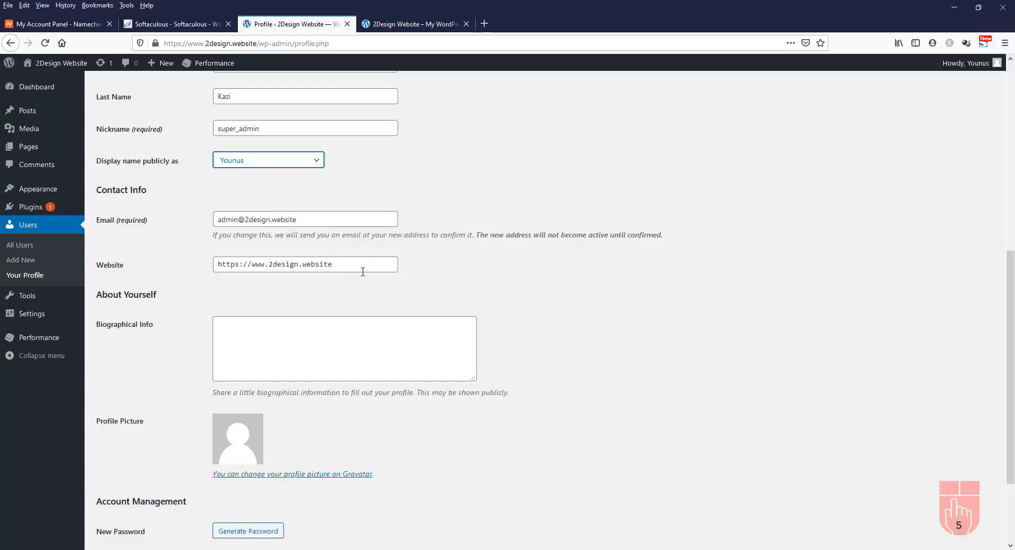
pyautogui.scroll(-3, 525, 290)
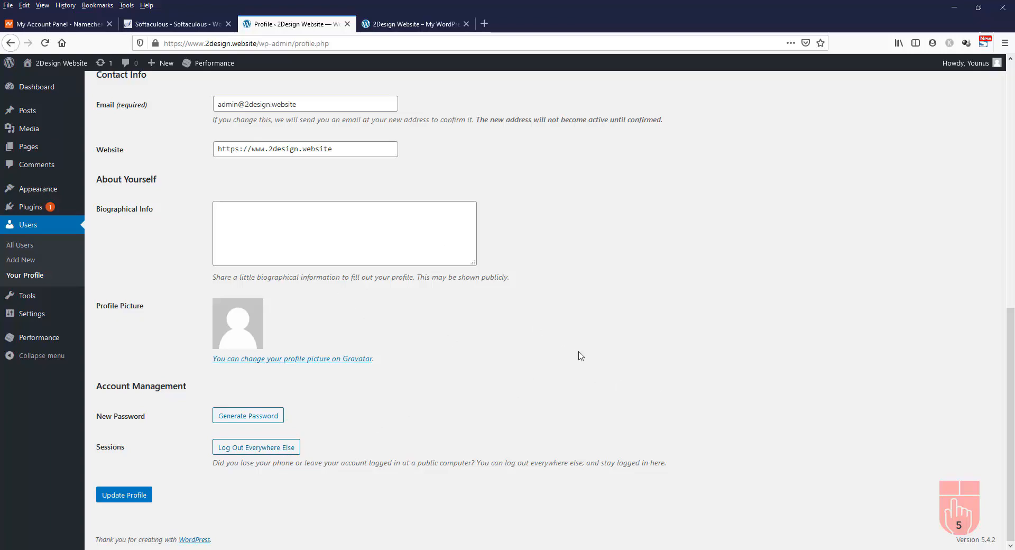
pyautogui.scroll(1, 586, 359)
pyautogui.scroll(4, 585, 358)
pyautogui.scroll(-4, 585, 358)
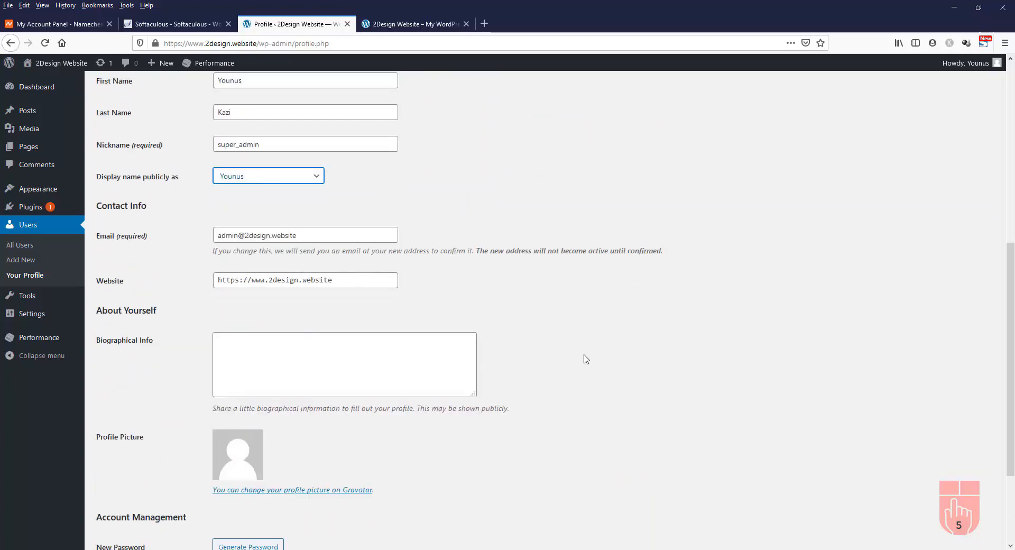
pyautogui.scroll(-1, 214, 491)
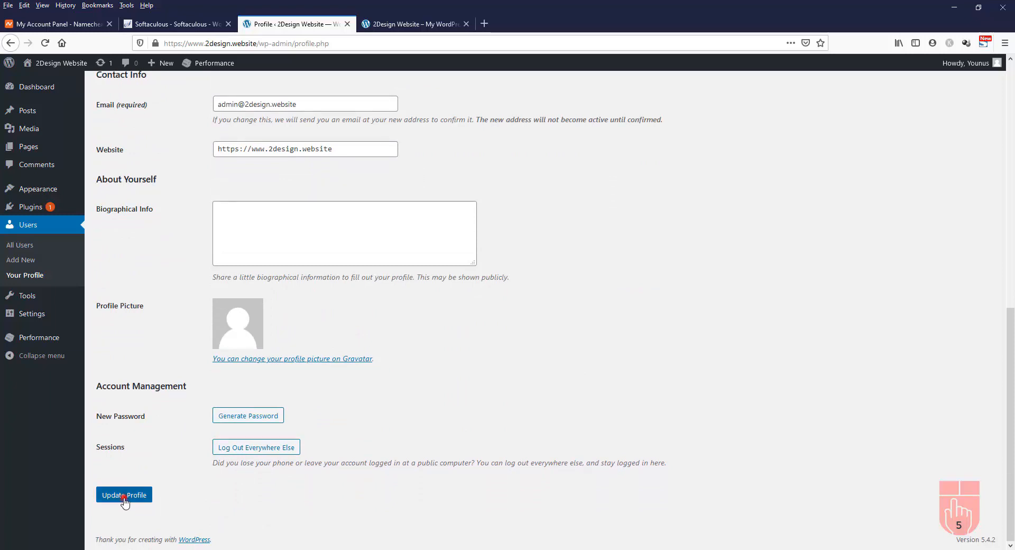
pyautogui.click(124, 496)
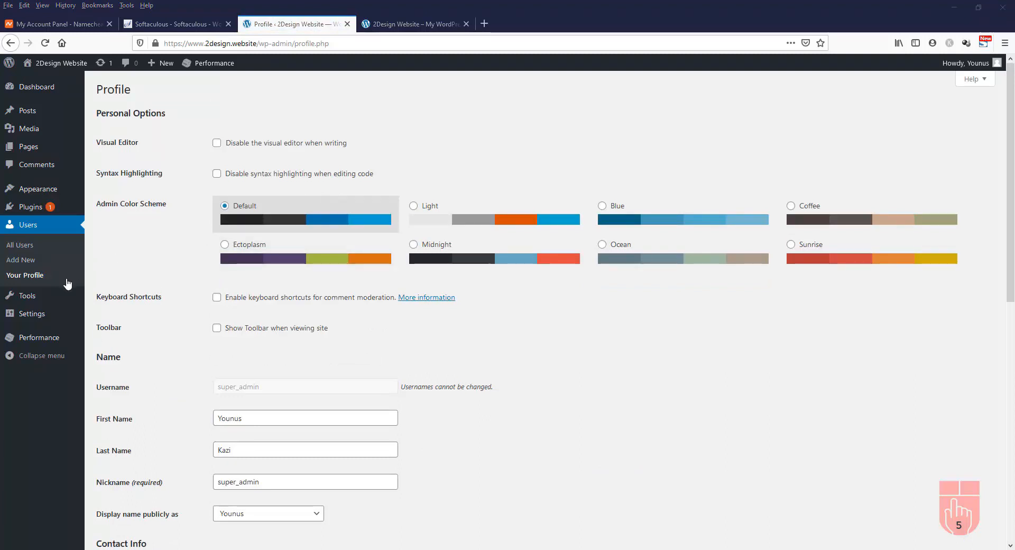
# Change the Site Title in Settings > General to 2Design.Website
pyautogui.moveTo(38, 317)
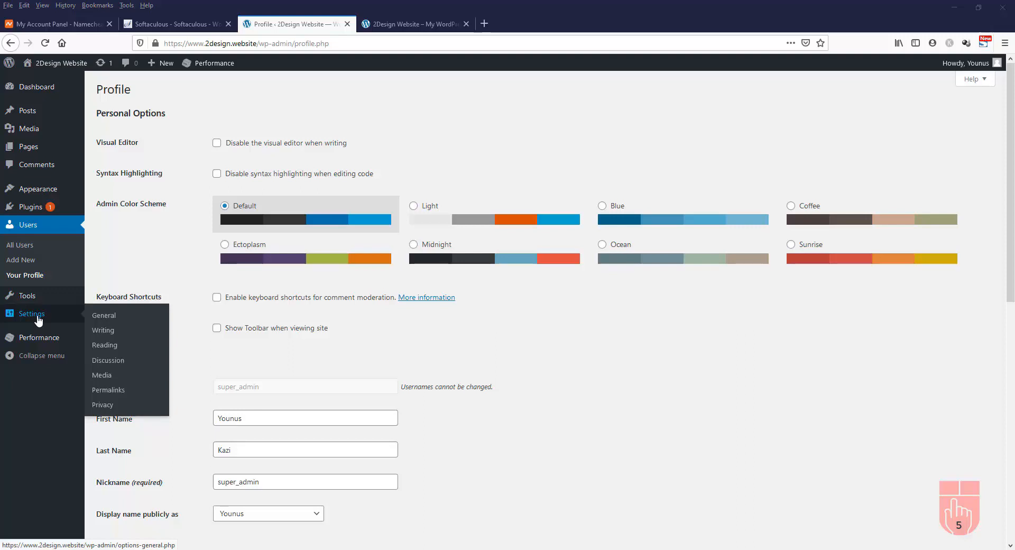
pyautogui.click(111, 316)
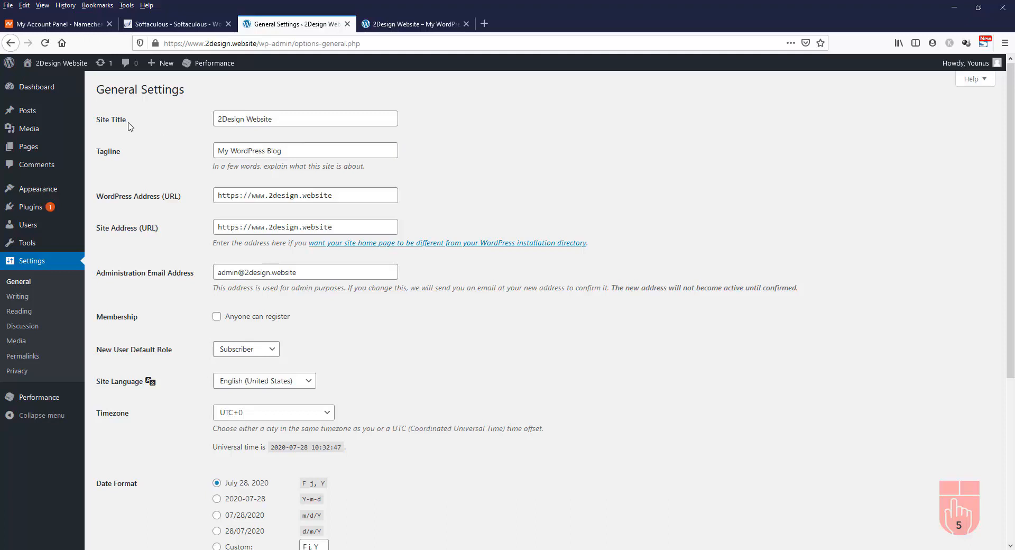
pyautogui.click(248, 119)
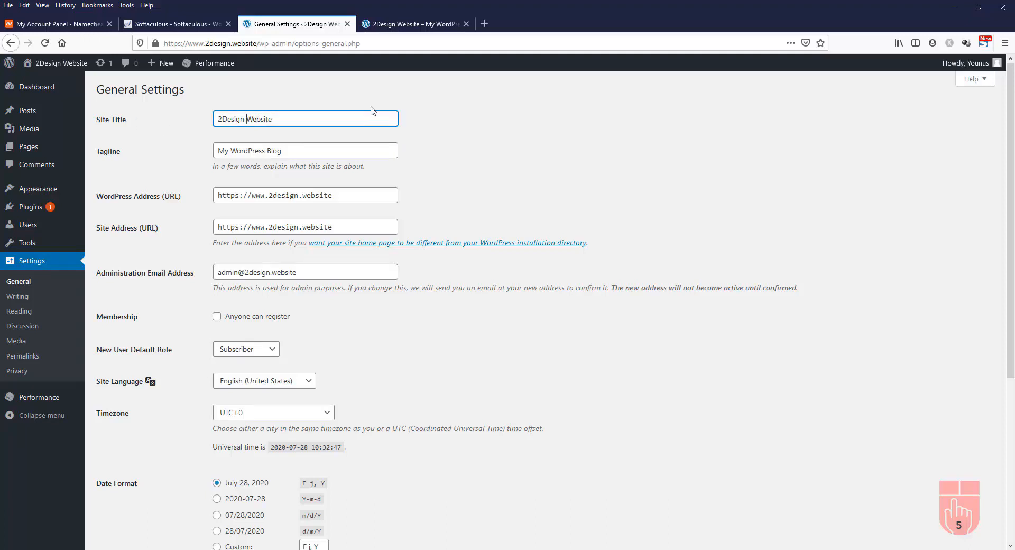
pyautogui.press('BackSpace')
pyautogui.write('.')
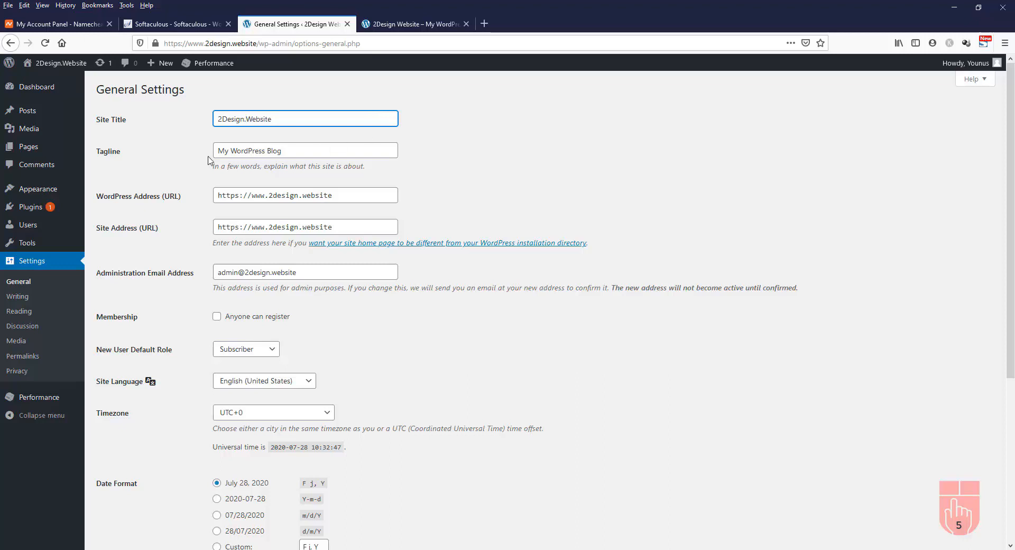
# Replace the tagline with 'Design your website with us'
pyautogui.moveTo(294, 155); pyautogui.dragTo(201, 153)
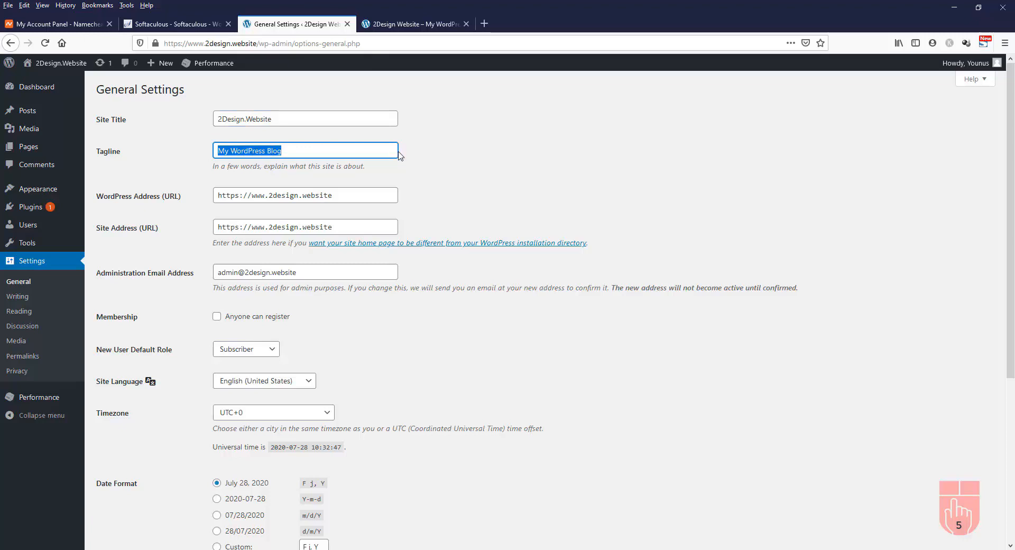
pyautogui.write('Design your website with us')
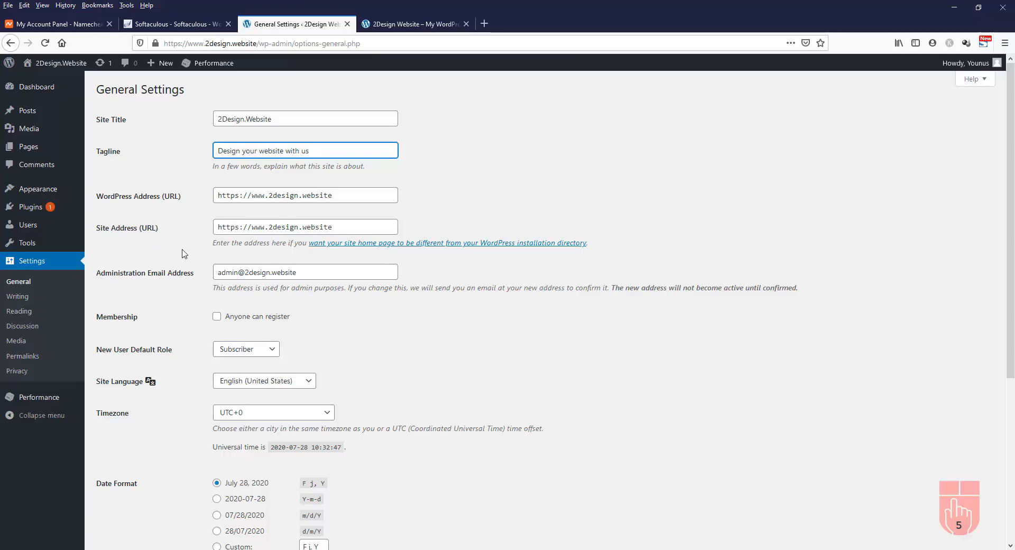
pyautogui.scroll(-1, 416, 318)
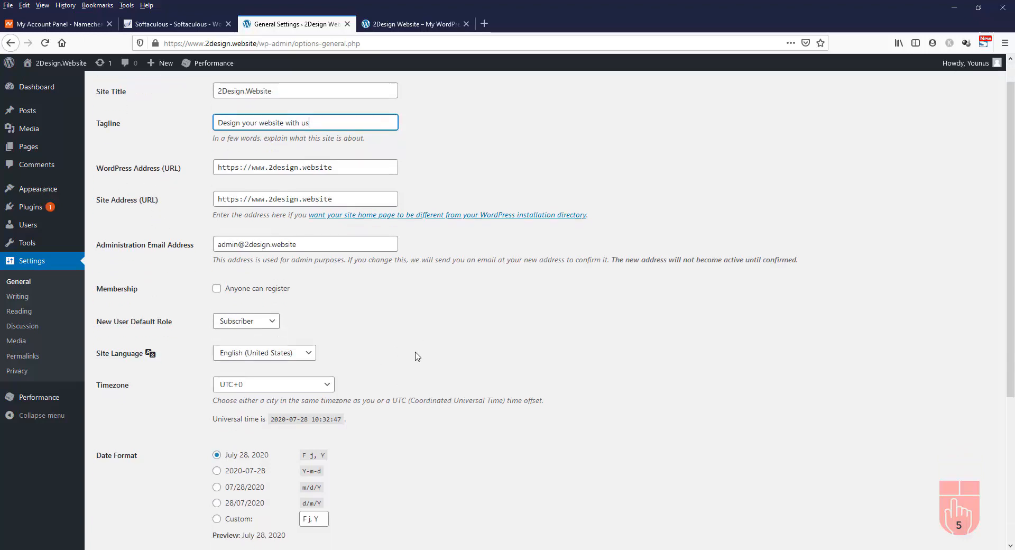
pyautogui.scroll(-2, 373, 286)
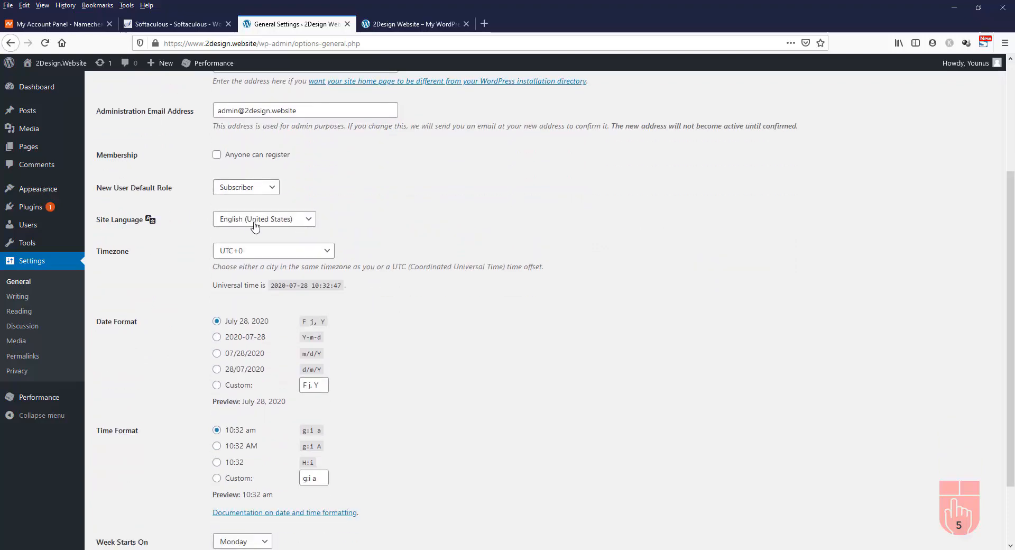
# Set the site language to English (UK), leaving the timezone unchanged
pyautogui.click(309, 225)
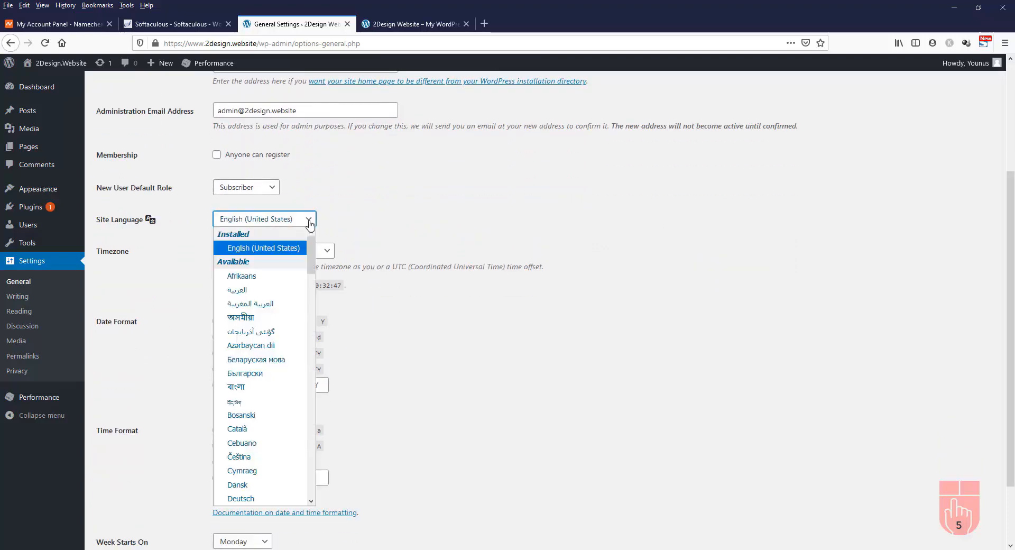
pyautogui.moveTo(311, 250); pyautogui.dragTo(311, 294)
pyautogui.click(280, 337)
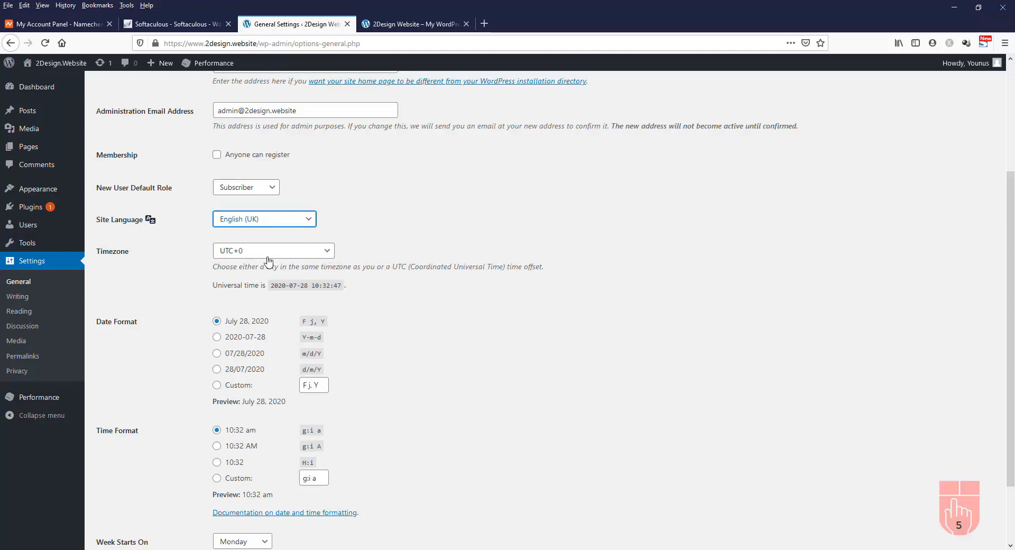
pyautogui.click(332, 252)
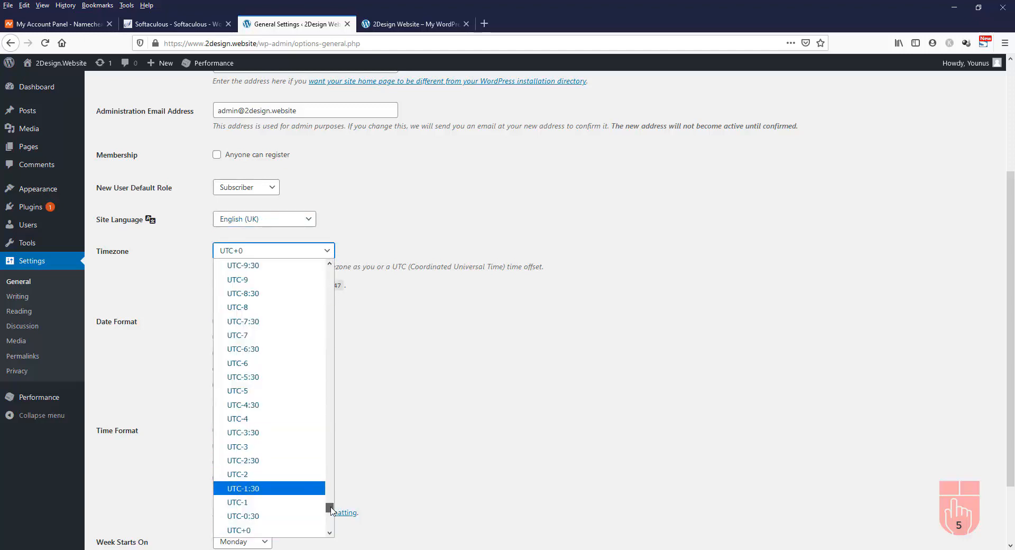
pyautogui.moveTo(332, 509); pyautogui.dragTo(330, 455)
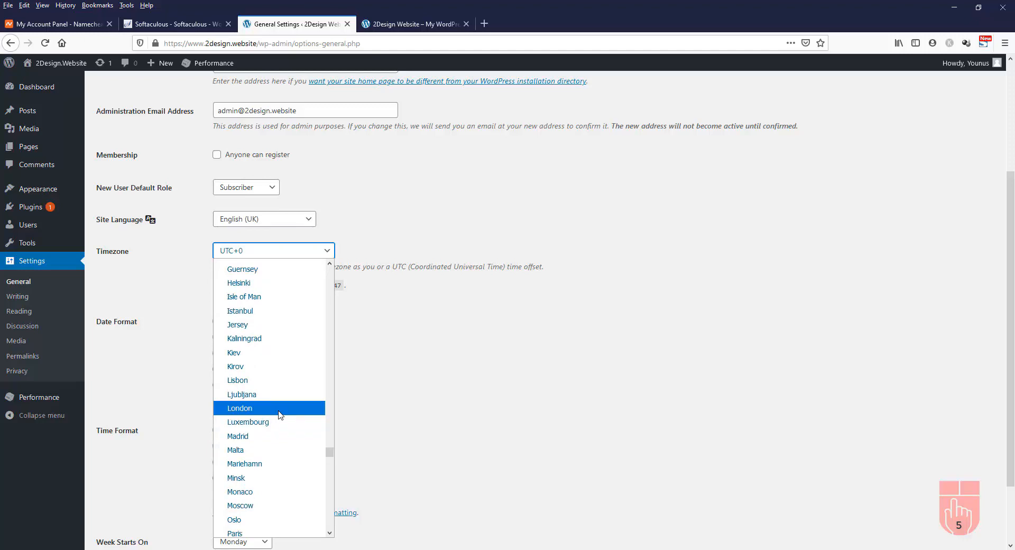
pyautogui.click(455, 368)
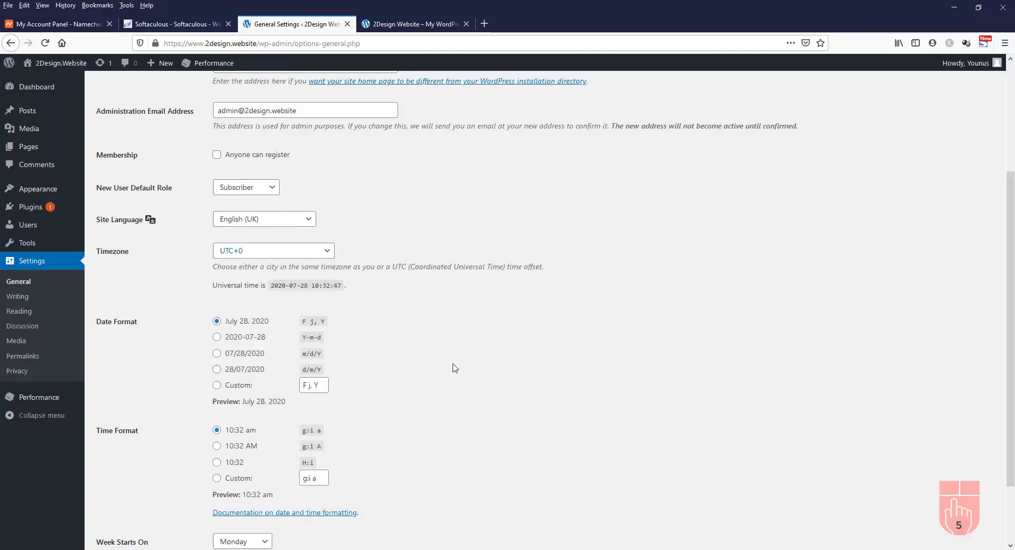
# Save the general settings and bring up the live site tab
pyautogui.scroll(-2, 437, 315)
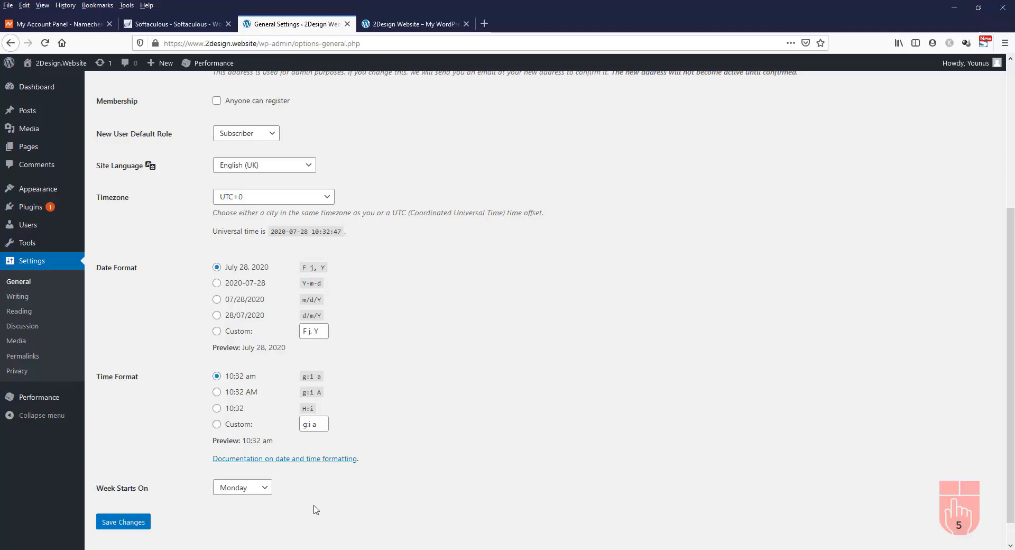
pyautogui.click(121, 524)
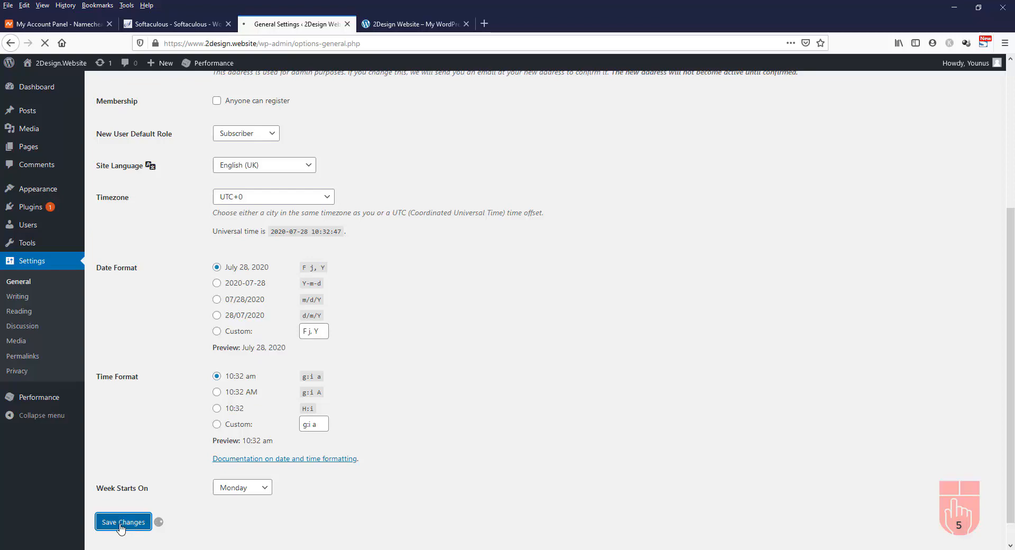
pyautogui.click(416, 28)
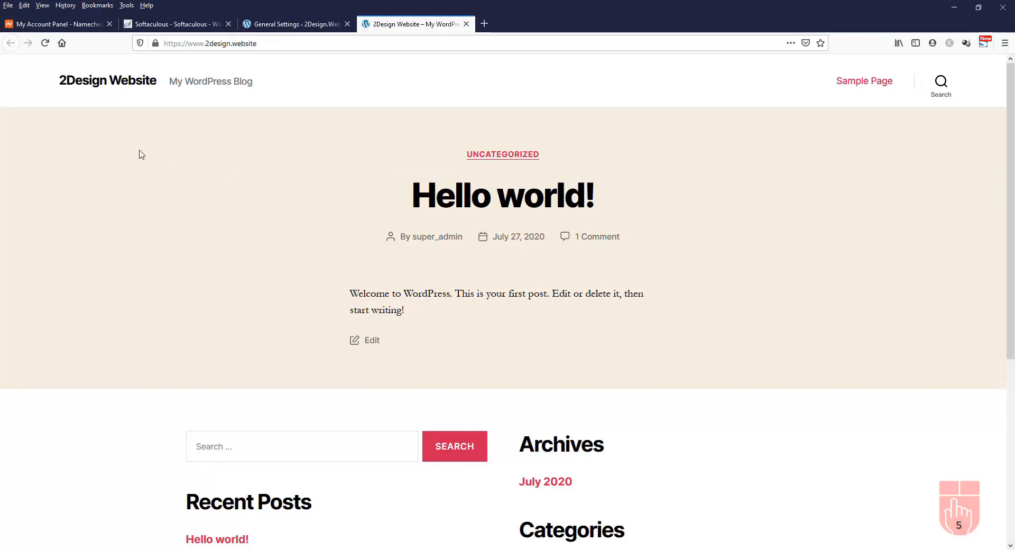
# Reload the front page and check the 2Design.Website title and new tagline
pyautogui.click(44, 47)
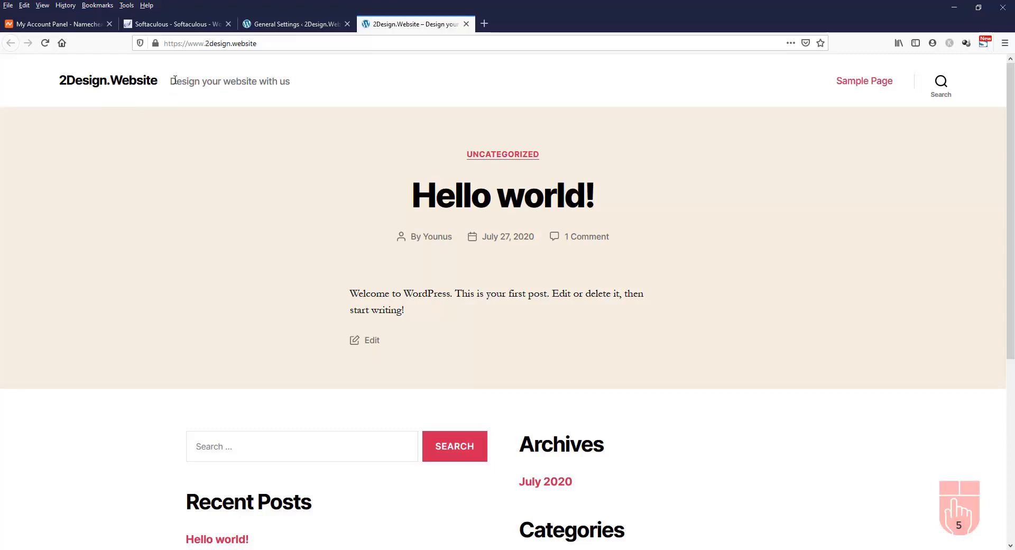
pyautogui.moveTo(172, 80); pyautogui.dragTo(292, 83)
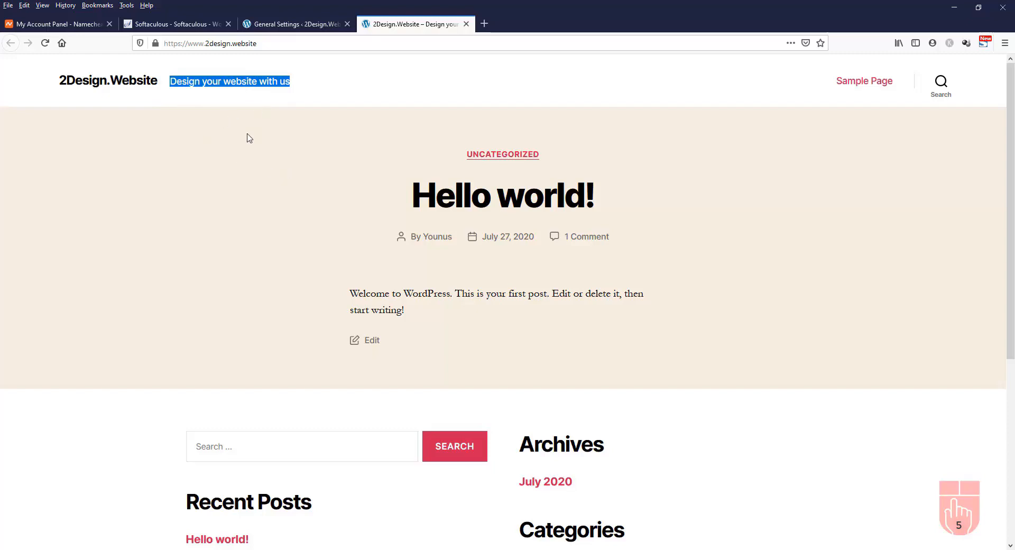
pyautogui.click(253, 186)
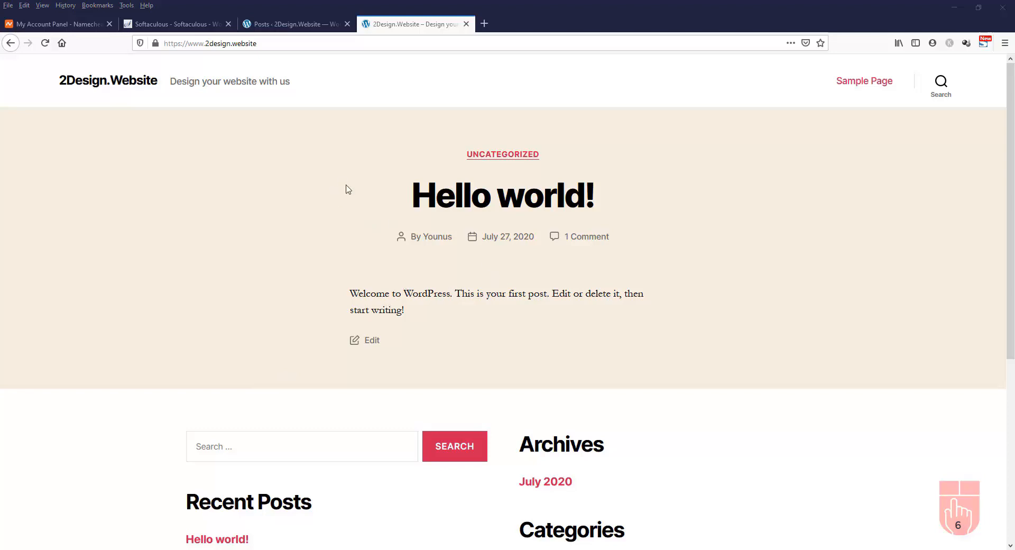
# Check the admin Posts list, then read the Hello world! post on the live site
pyautogui.click(282, 24)
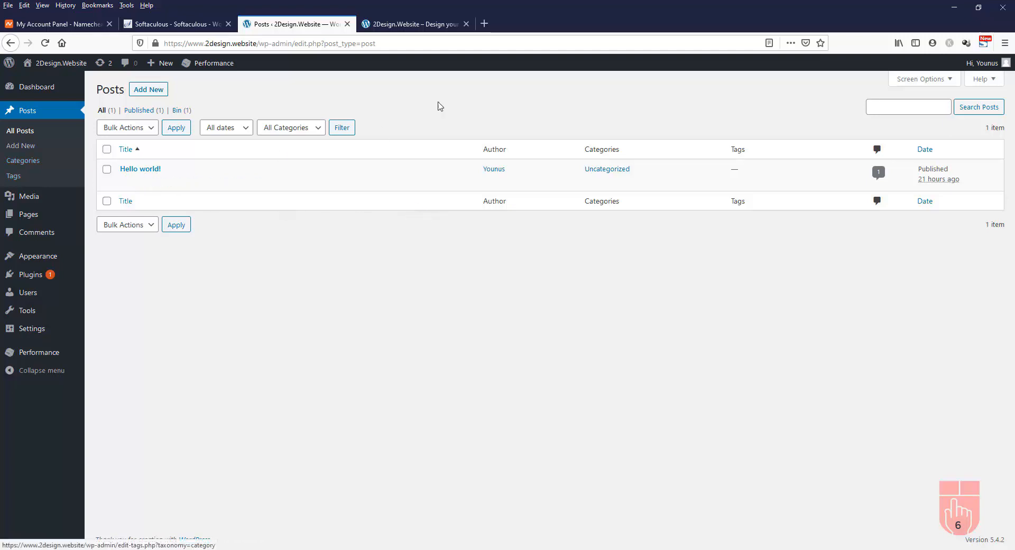
pyautogui.click(399, 25)
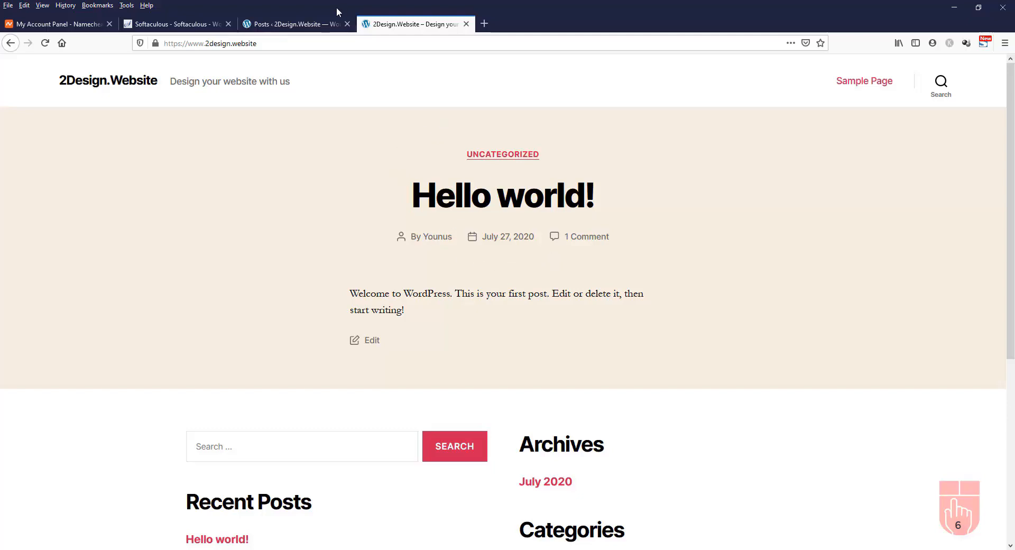
pyautogui.click(492, 195)
pyautogui.scroll(-3, 492, 193)
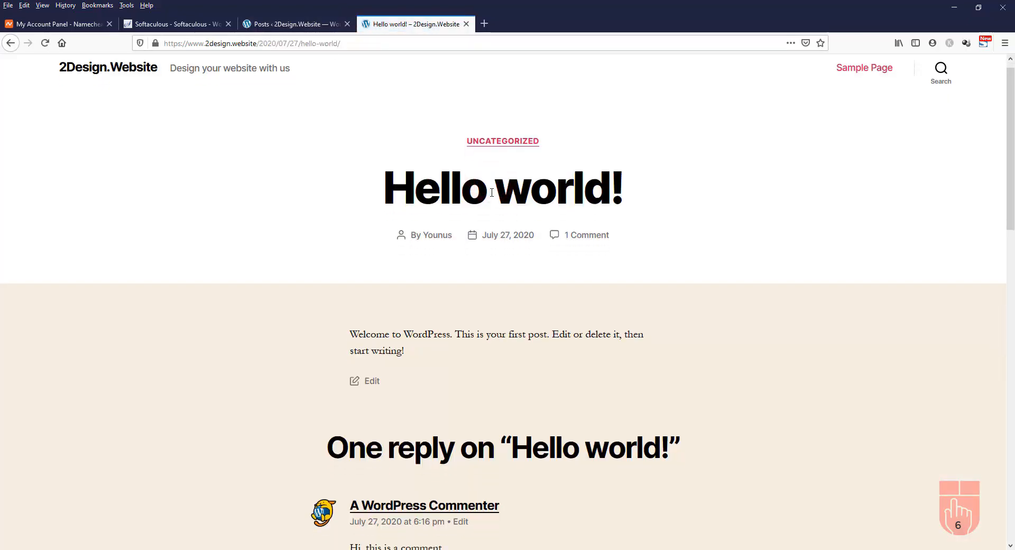
pyautogui.scroll(-2, 492, 191)
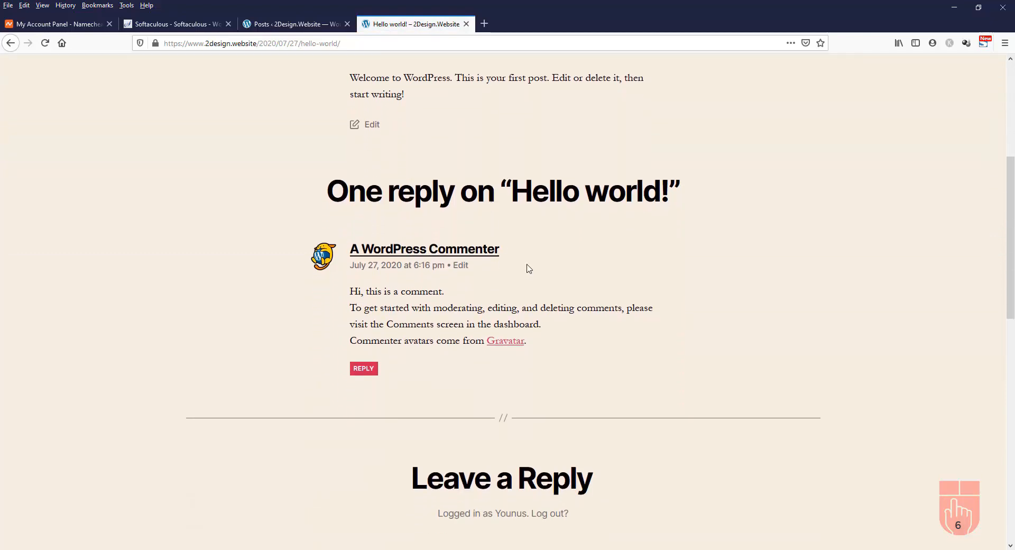
pyautogui.scroll(-2, 529, 265)
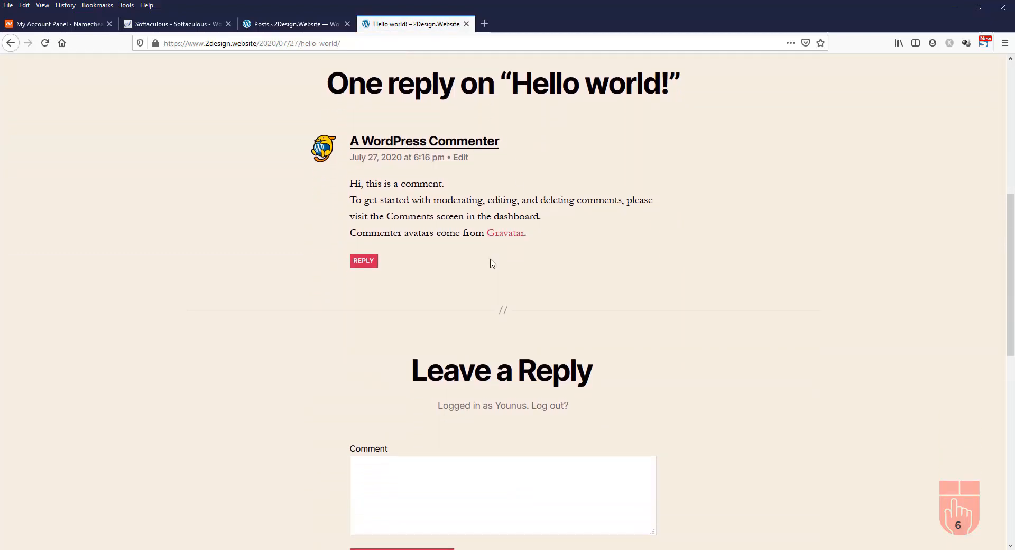
pyautogui.scroll(7, 495, 254)
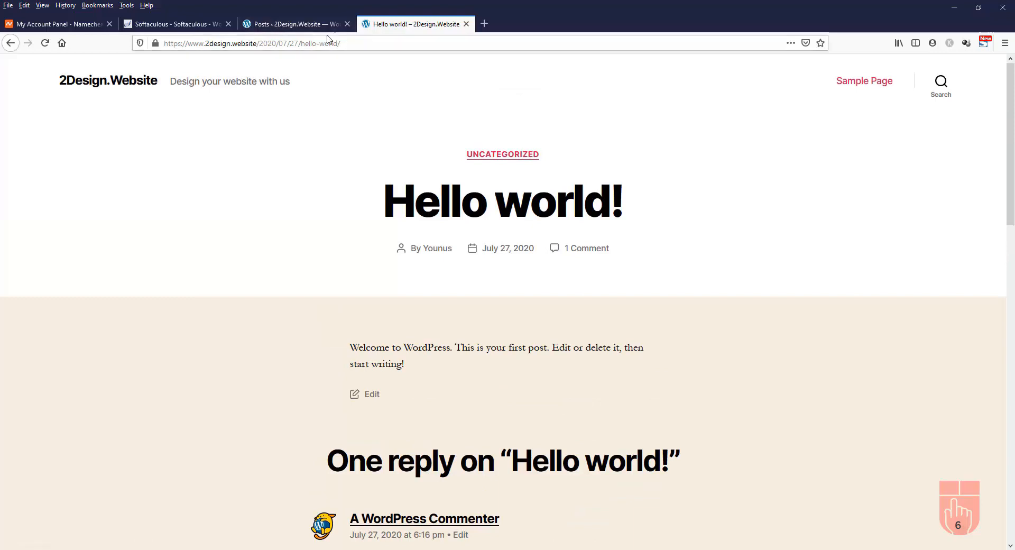
# Look through the live Sample Page, then return to the admin Posts list
pyautogui.click(874, 84)
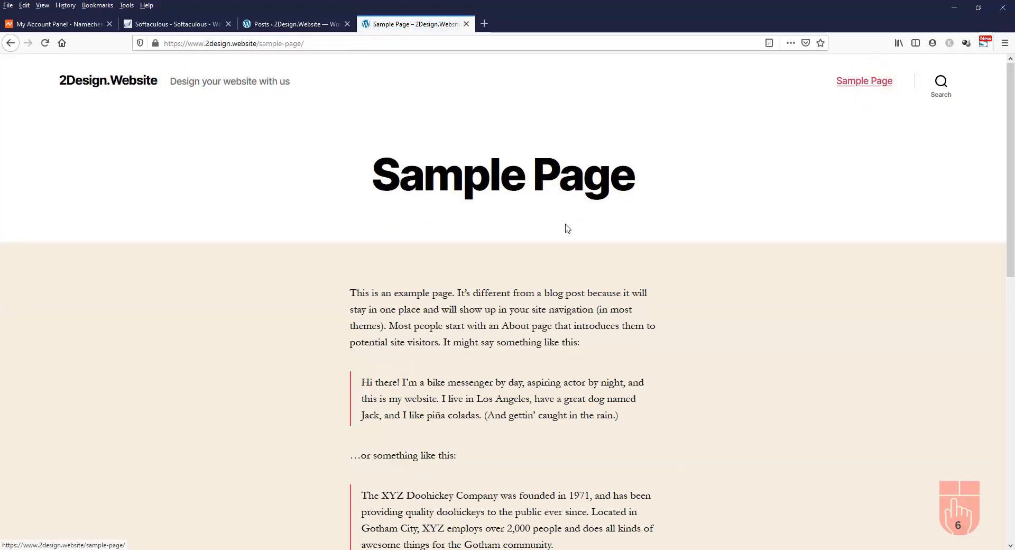
pyautogui.scroll(-5, 535, 270)
pyautogui.scroll(5, 535, 270)
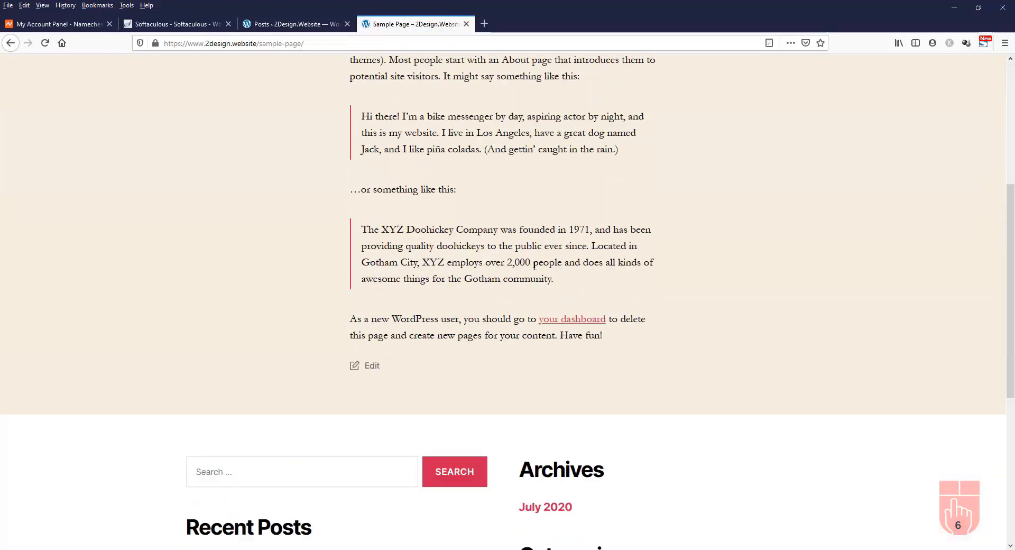
pyautogui.click(279, 24)
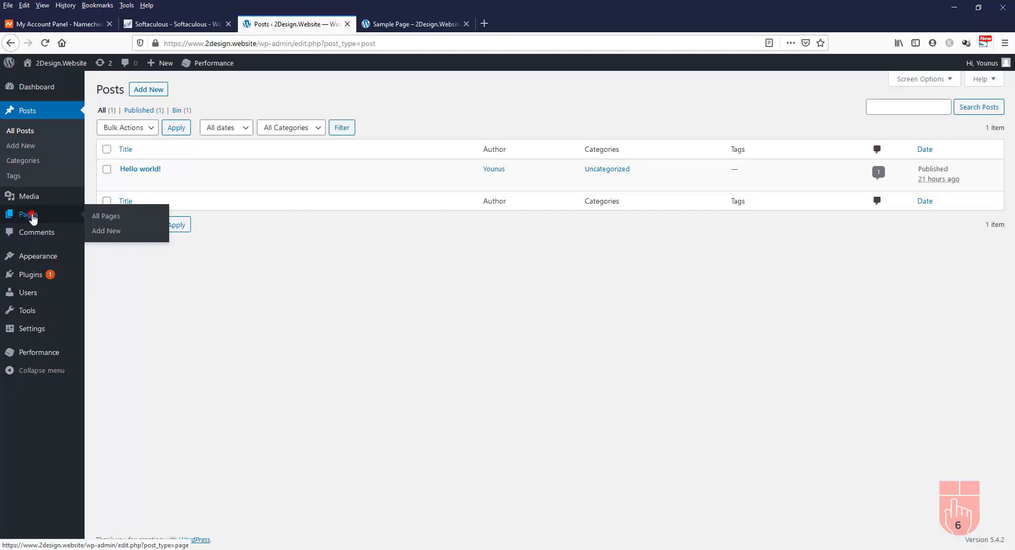
pyautogui.click(31, 217)
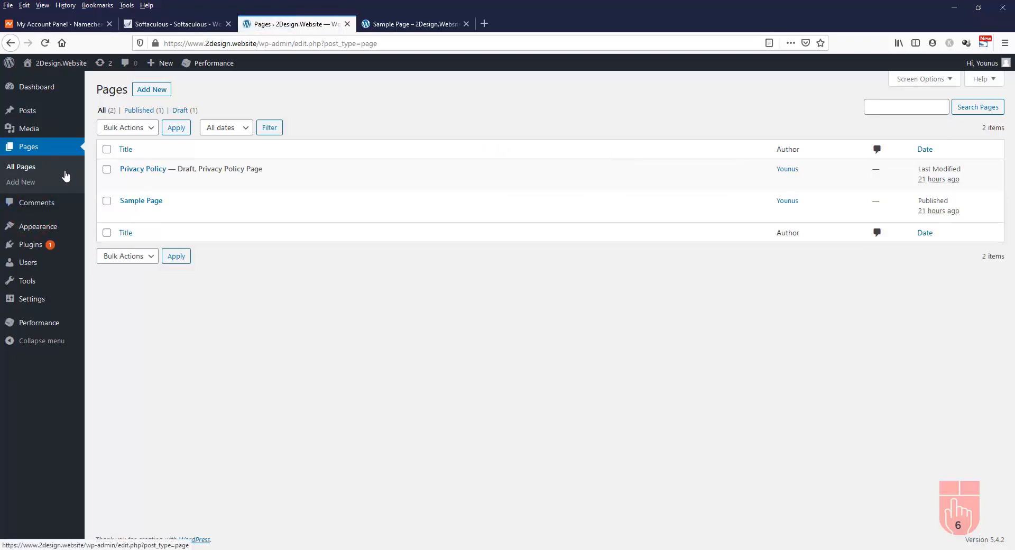
pyautogui.moveTo(108, 209)
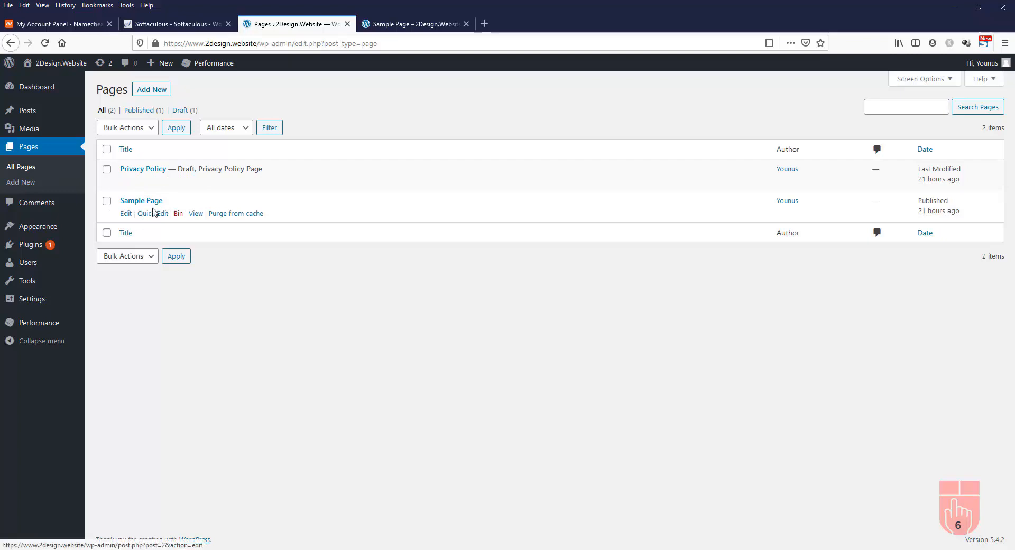
pyautogui.moveTo(130, 183)
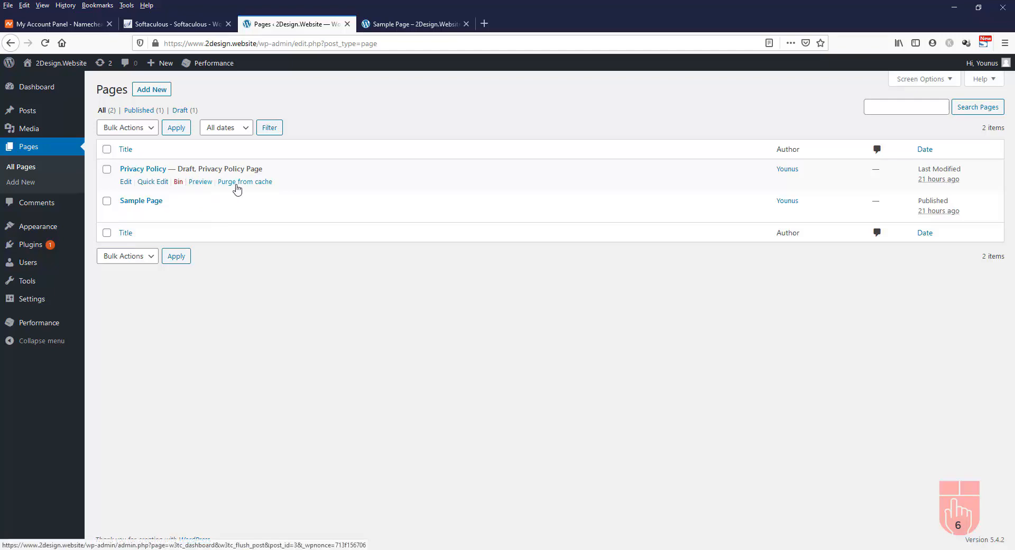
pyautogui.moveTo(288, 217)
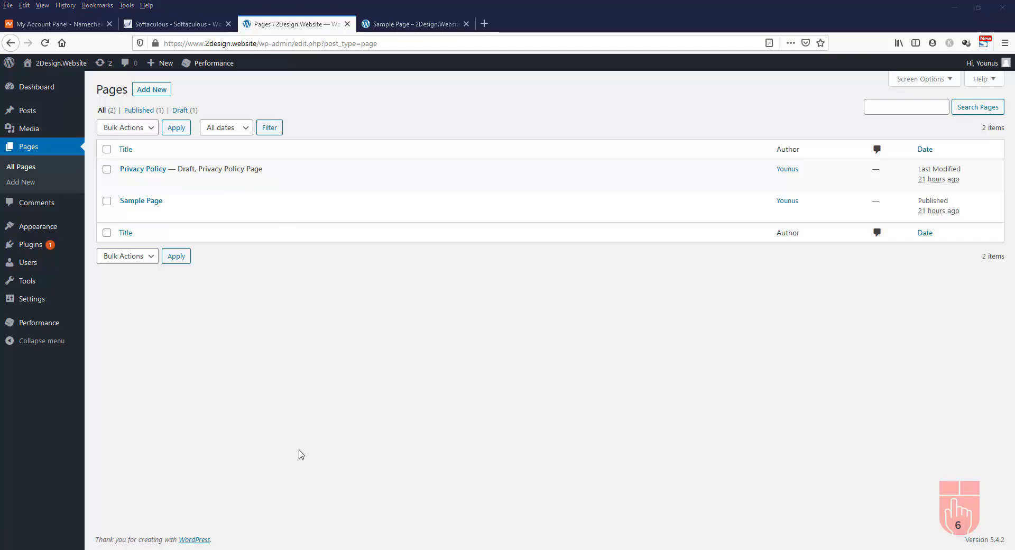
pyautogui.click(36, 111)
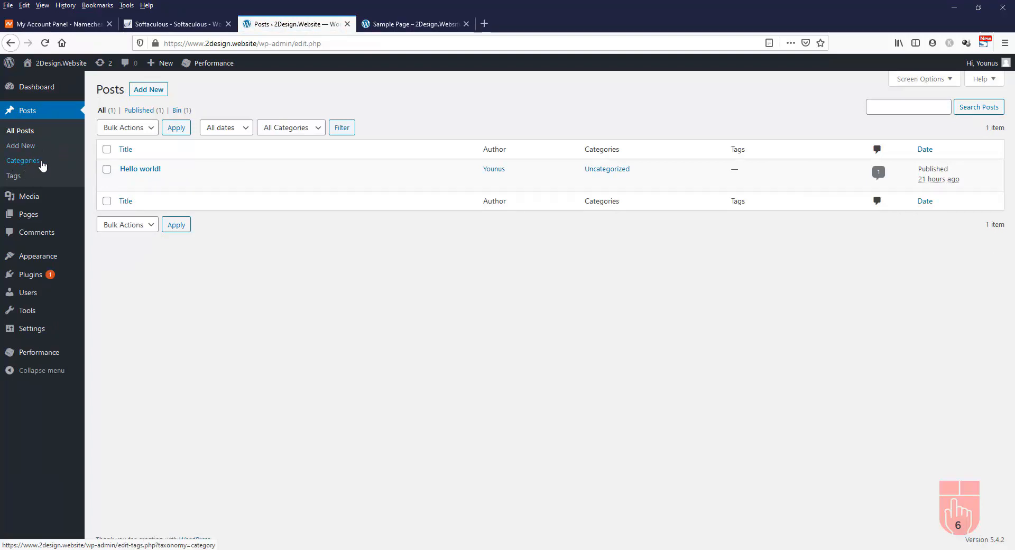
# Create the post category 'Web Design' with slug web-design and Parent Category None
pyautogui.click(25, 164)
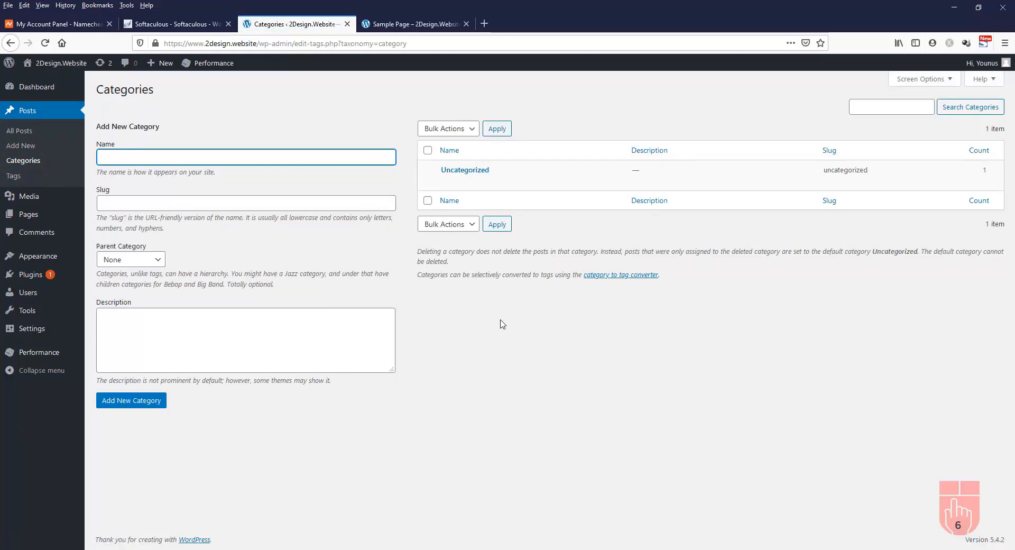
pyautogui.click(214, 152)
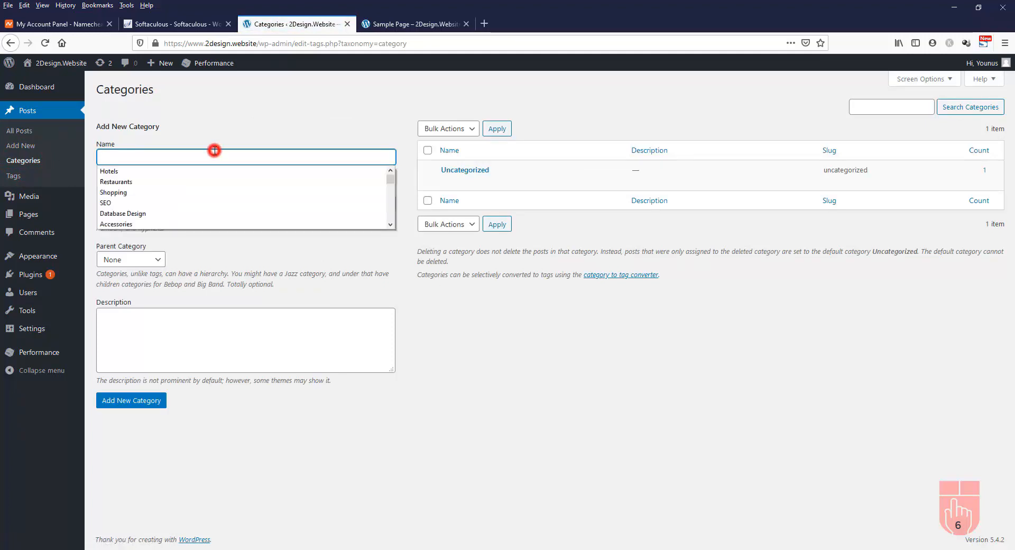
pyautogui.click(215, 152)
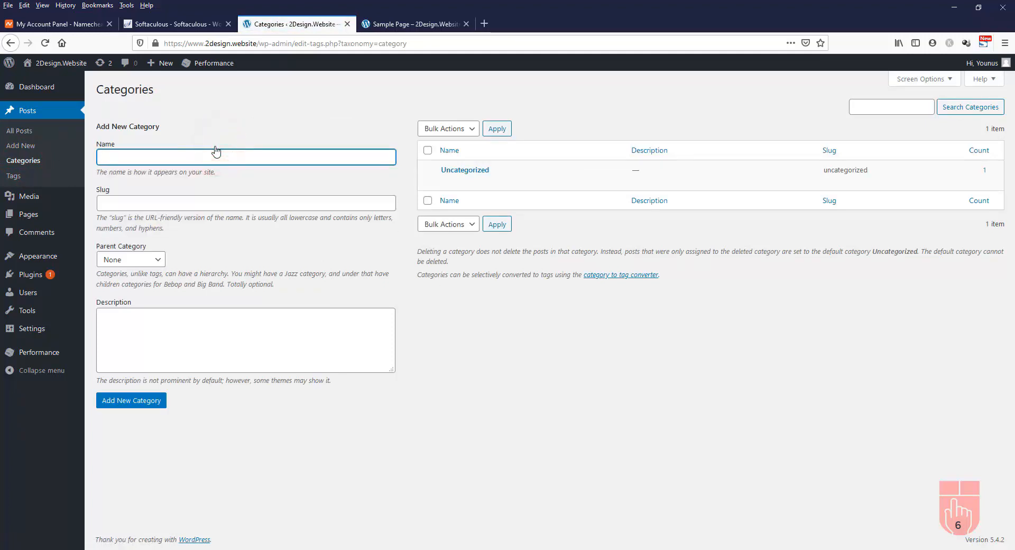
pyautogui.write('Web De')
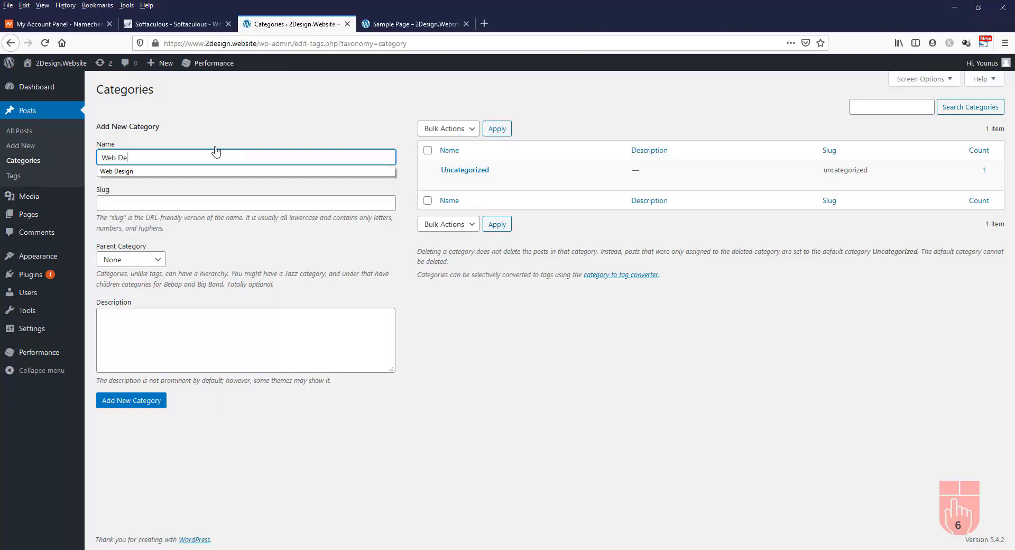
pyautogui.write('sign')
pyautogui.click(197, 203)
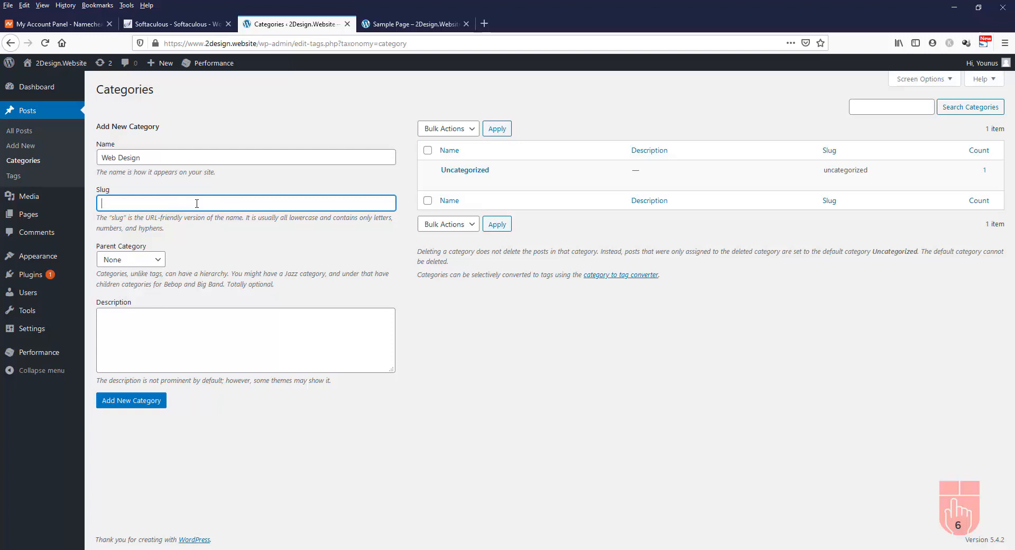
pyautogui.write('web-design')
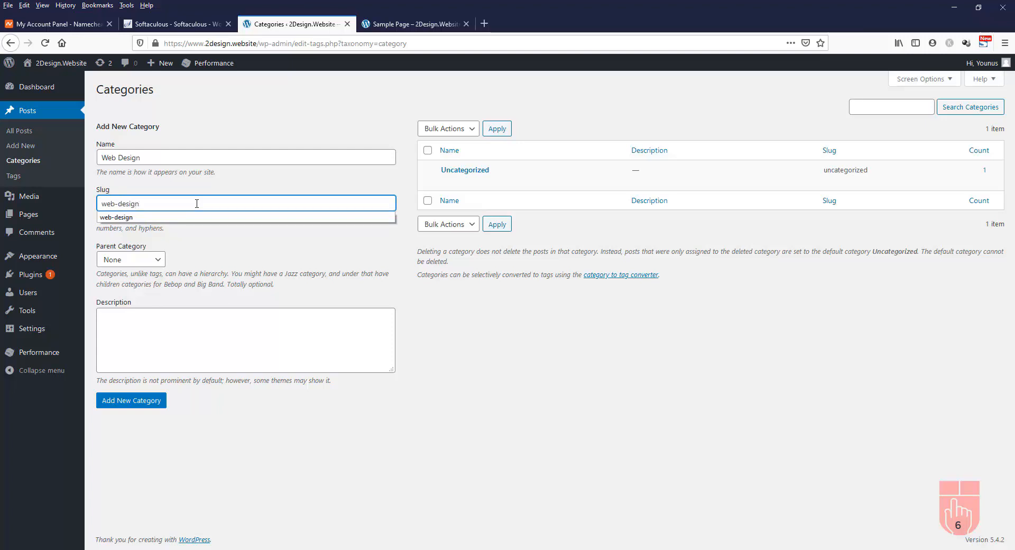
pyautogui.click(237, 281)
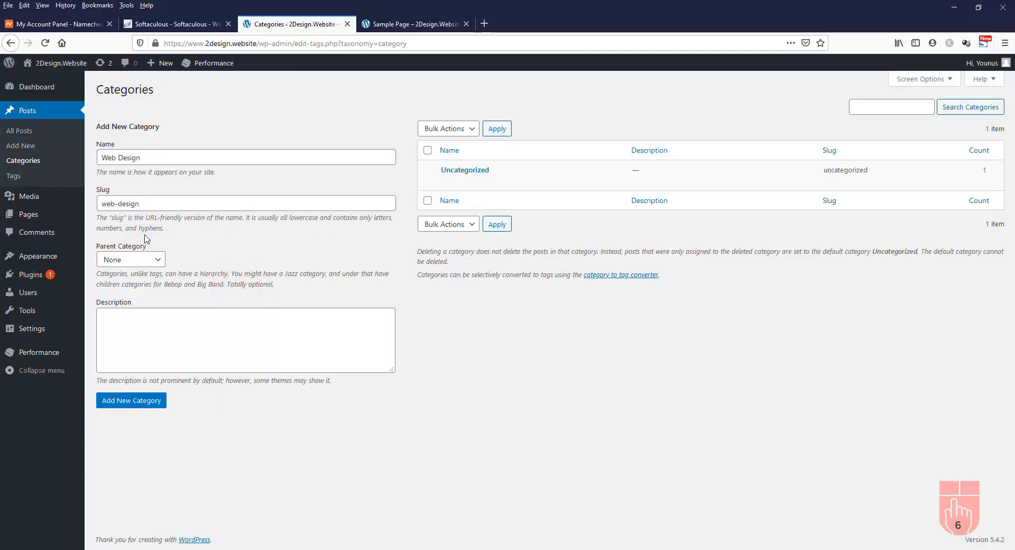
pyautogui.click(156, 261)
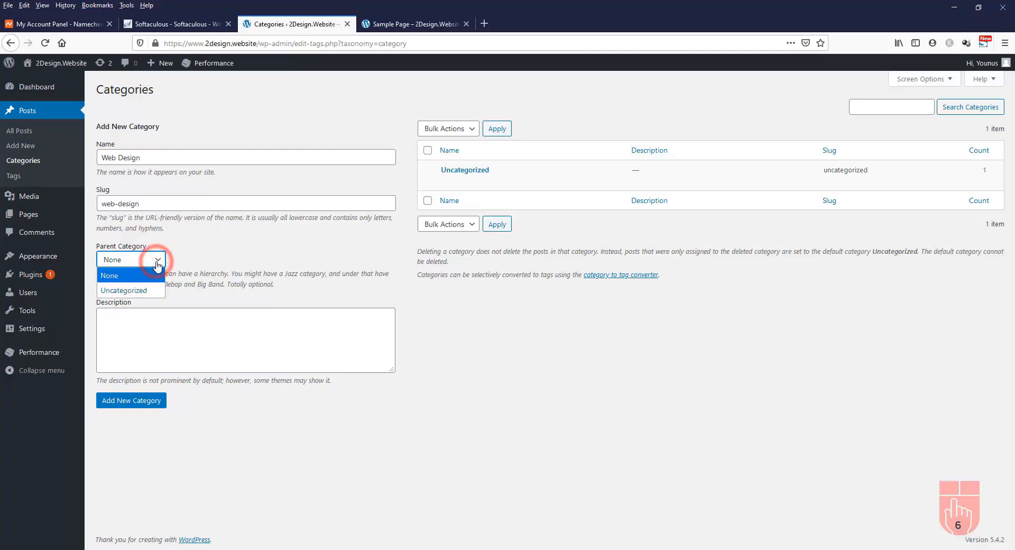
pyautogui.click(157, 263)
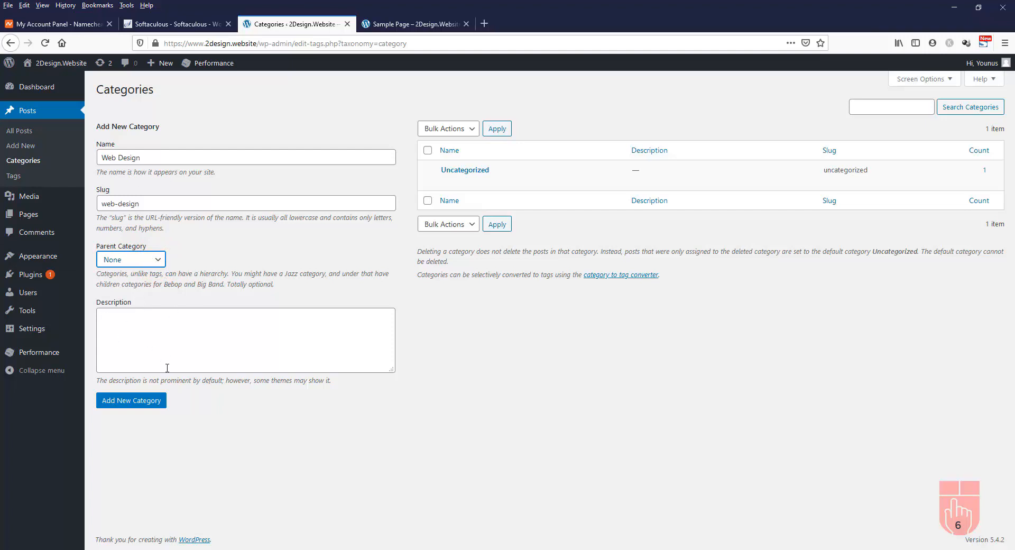
pyautogui.click(125, 405)
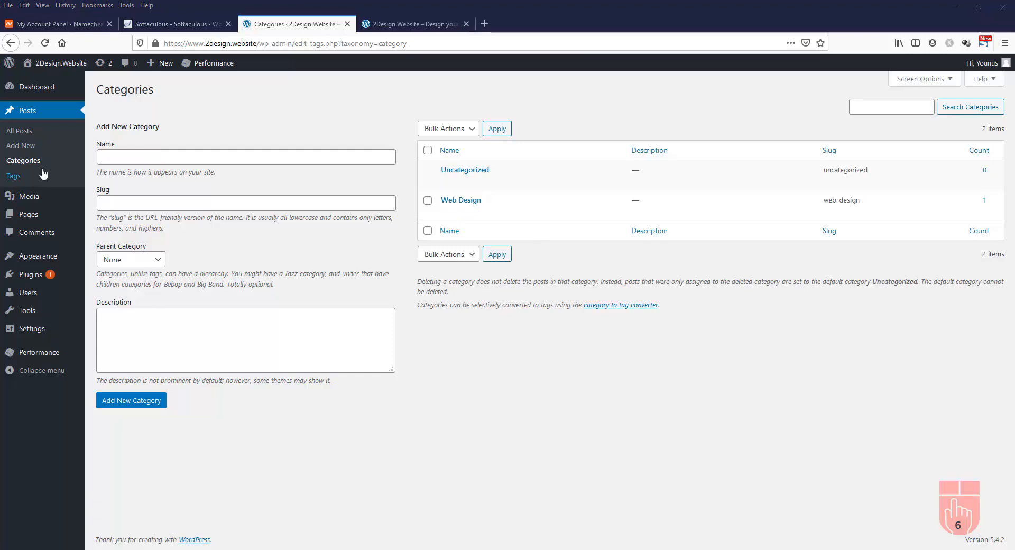
# Start a new post titled 'How a website can increase your sales' and open loremipsum.io
pyautogui.click(27, 150)
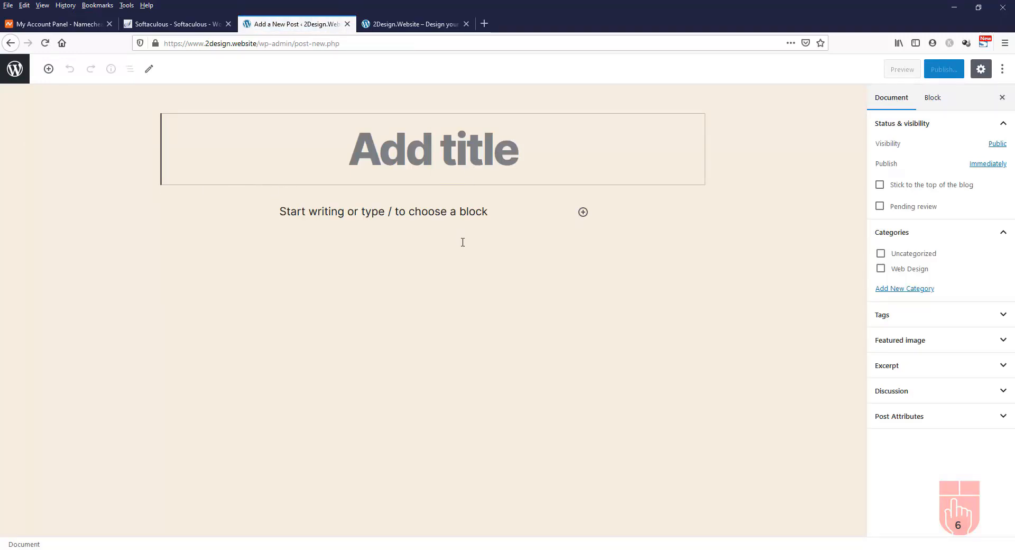
pyautogui.write('How a website can increas')
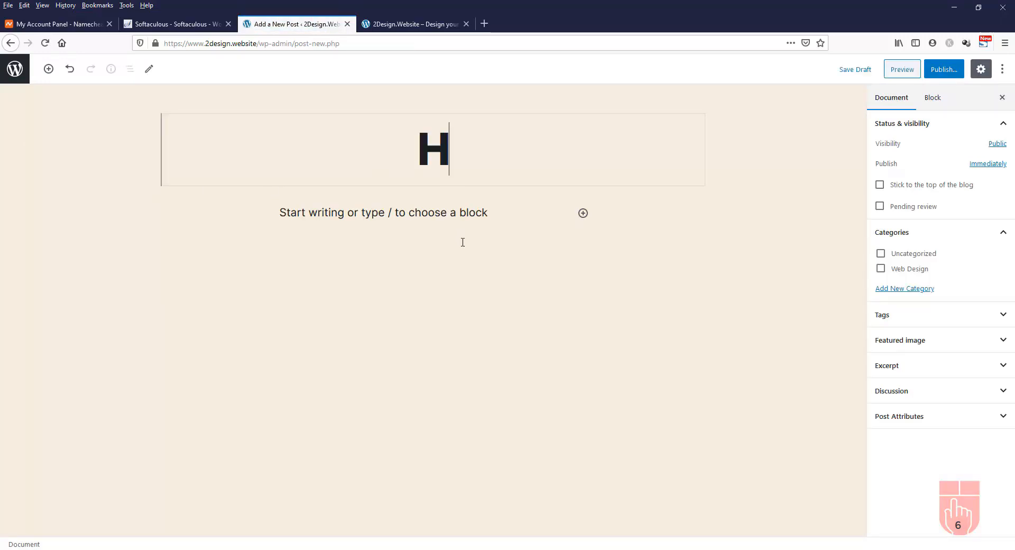
pyautogui.write('e your sales')
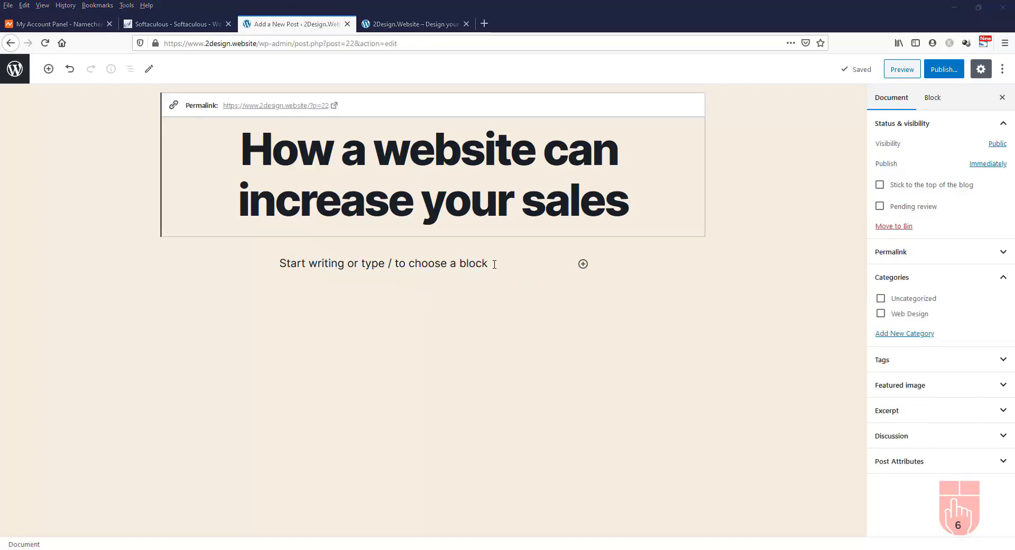
pyautogui.click(461, 265)
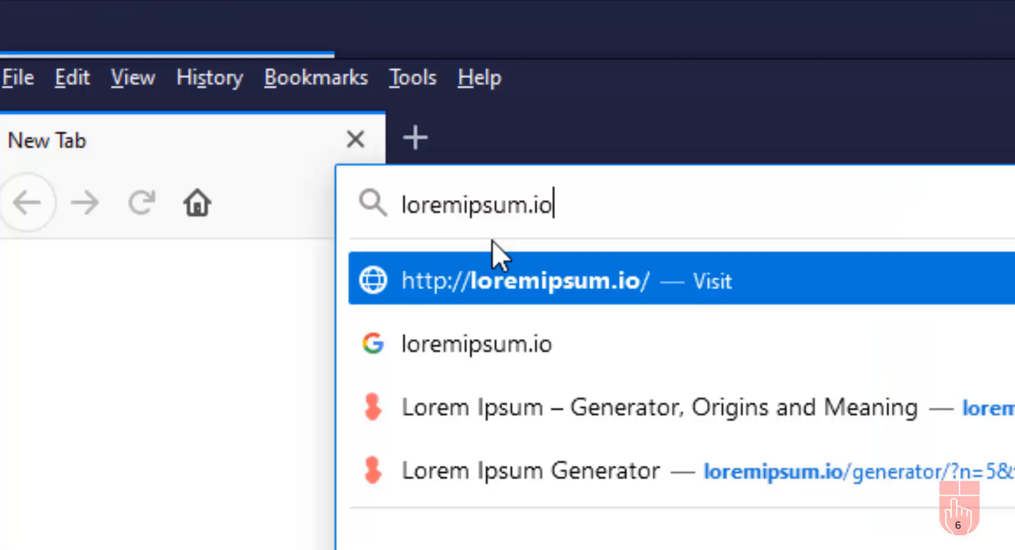
pyautogui.press('Return')
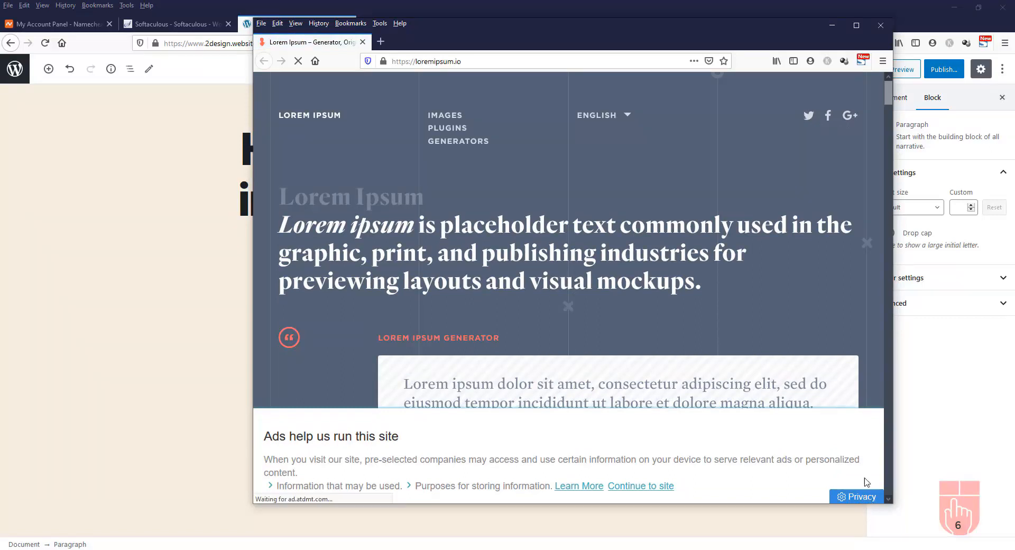
# Dismiss loremipsum.io's ad consent notice and scroll down to the text generator
pyautogui.scroll(-4, 852, 401)
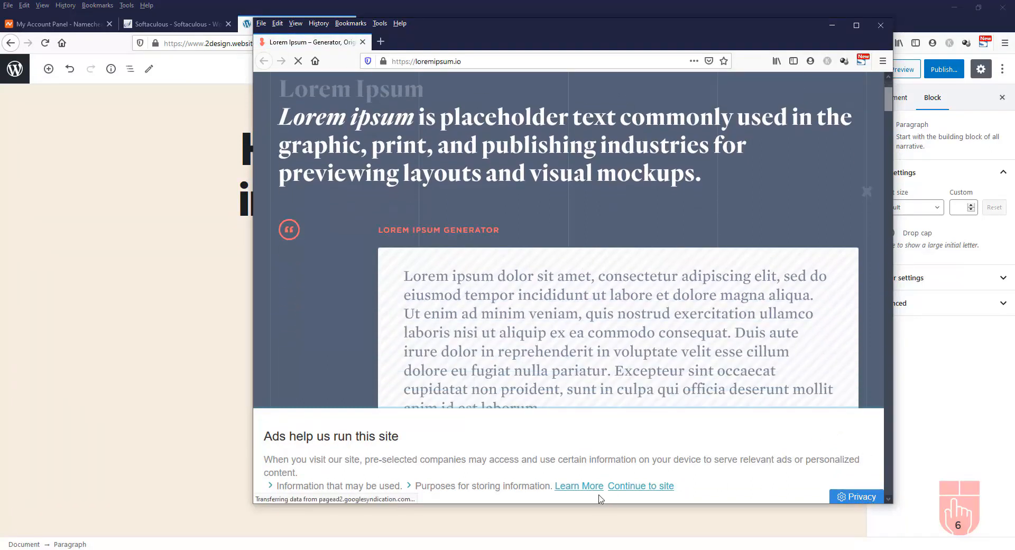
pyautogui.click(655, 487)
pyautogui.scroll(-2, 531, 189)
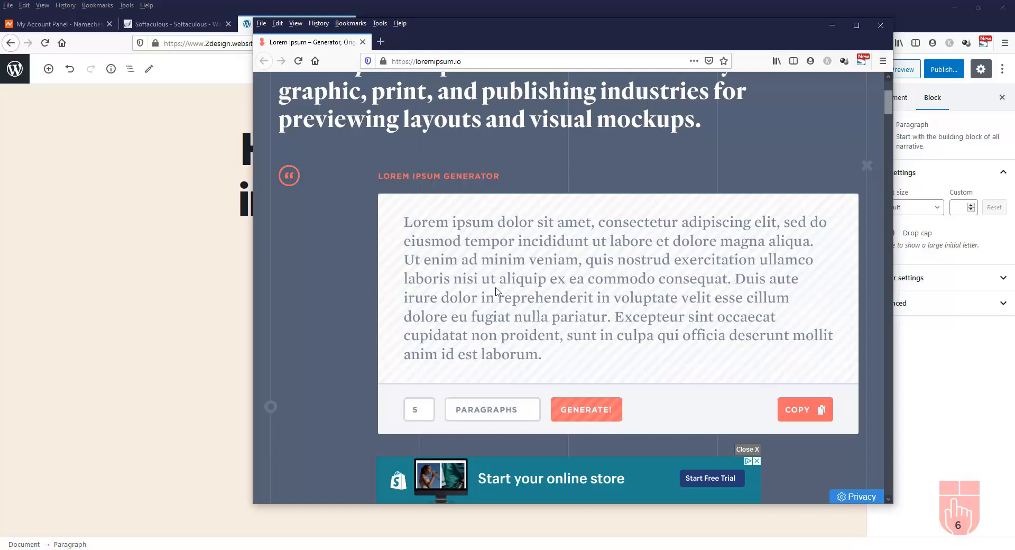
pyautogui.scroll(-2, 496, 291)
pyautogui.scroll(3, 495, 290)
pyautogui.scroll(-2, 438, 320)
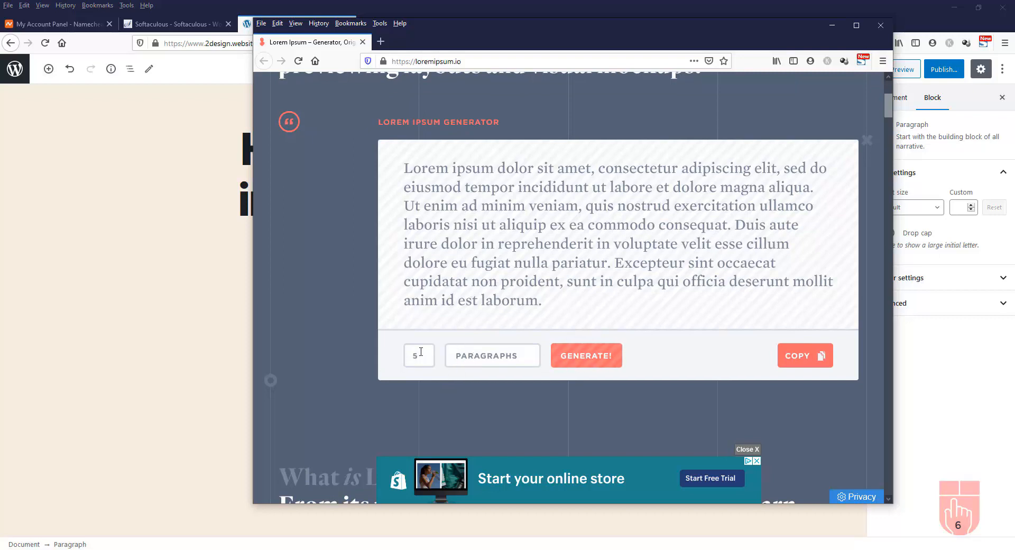
# Generate three paragraphs of Lorem Ipsum, copy them, and return to the WordPress editor
pyautogui.doubleClick(406, 357)
pyautogui.write('3')
pyautogui.click(586, 357)
pyautogui.scroll(-2, 667, 331)
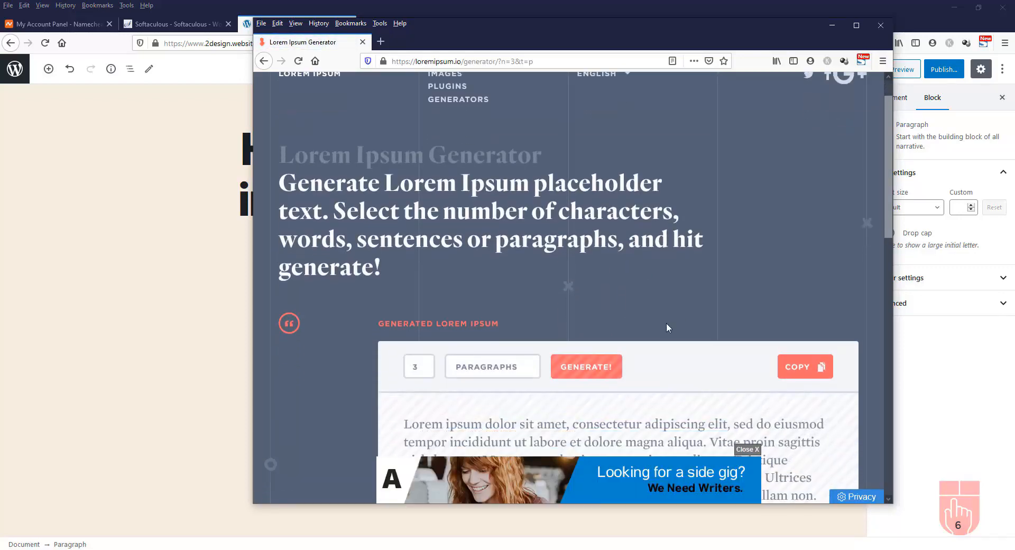
pyautogui.click(817, 304)
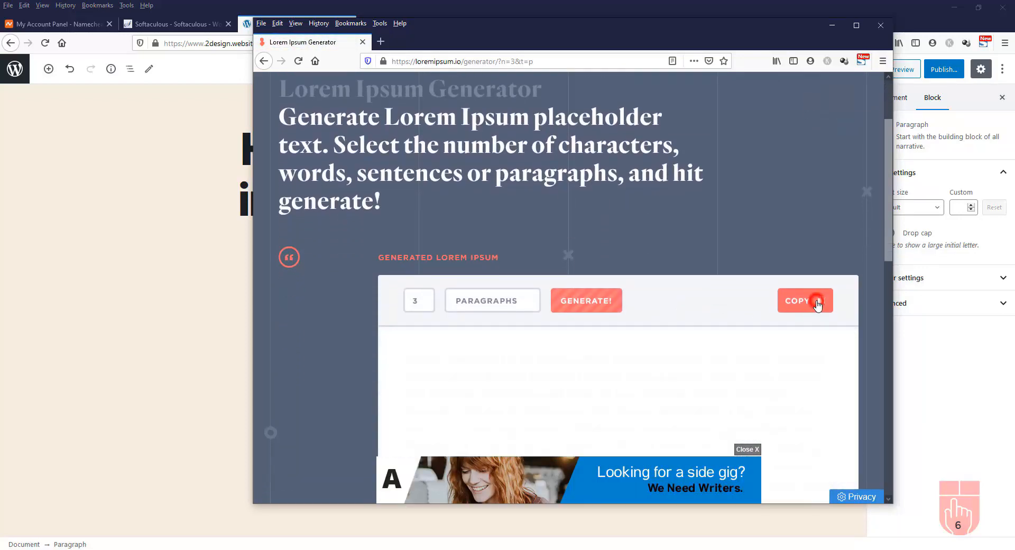
pyautogui.click(835, 25)
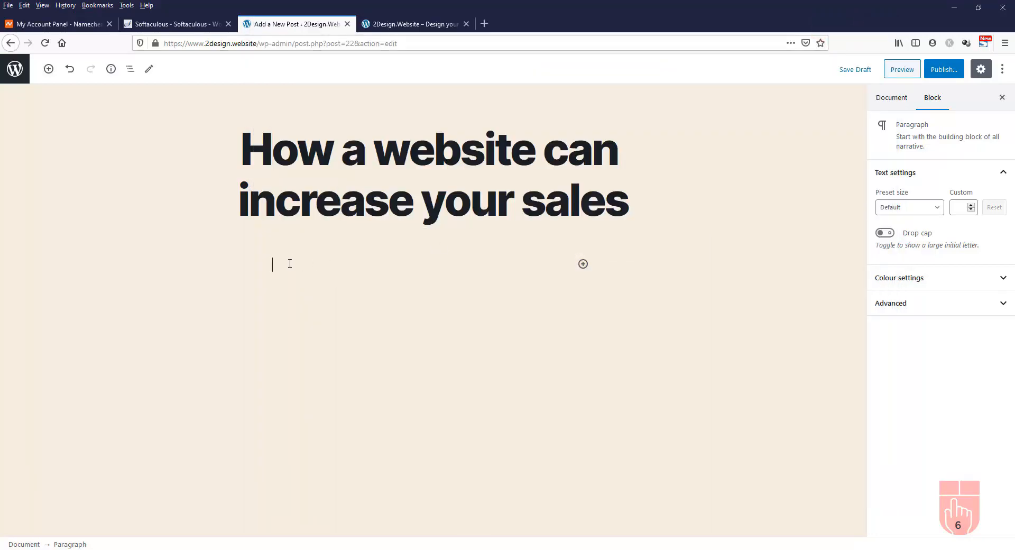
# Paste the three Lorem Ipsum paragraphs into the post body
pyautogui.hotkey('ctrl', 'v')
pyautogui.scroll(5, 566, 303)
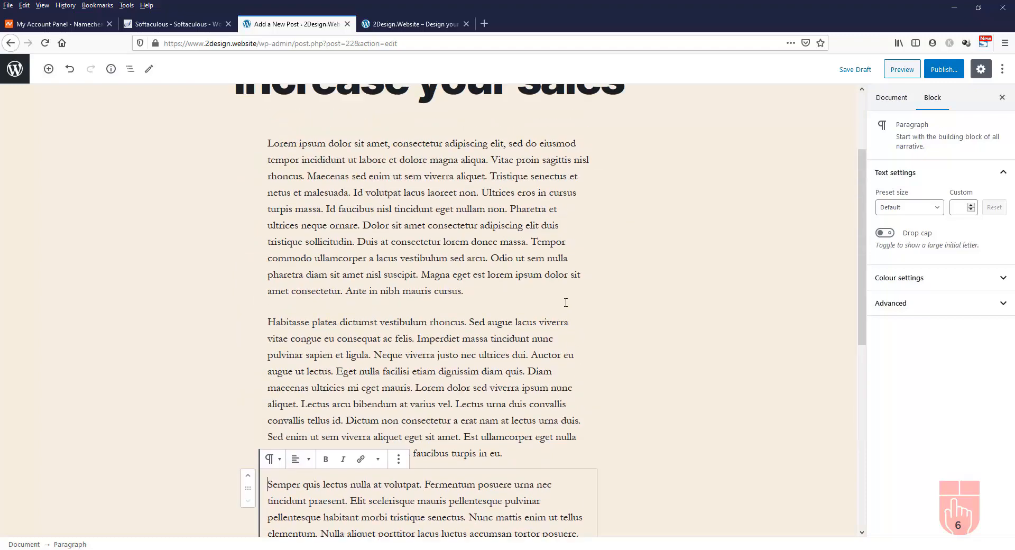
pyautogui.click(460, 256)
pyautogui.scroll(-2, 423, 303)
pyautogui.click(422, 303)
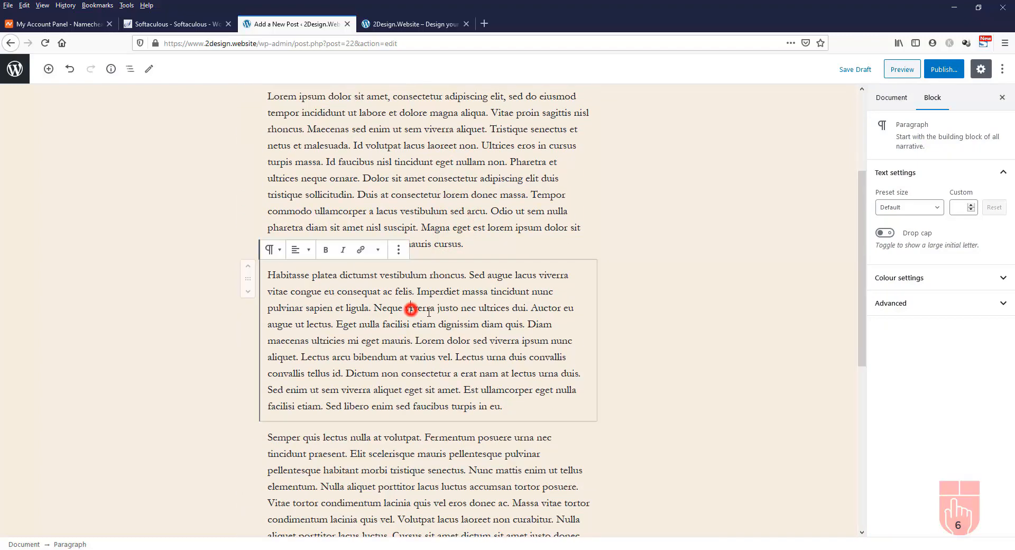
pyautogui.scroll(-4, 423, 304)
pyautogui.click(459, 290)
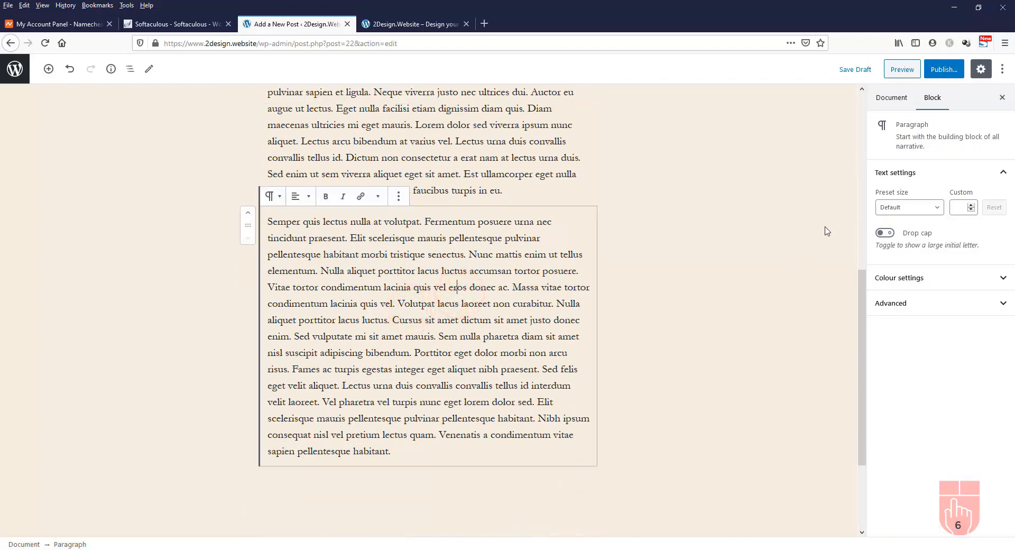
# In the Document settings, tick the Web Design category for the post
pyautogui.scroll(4, 734, 266)
pyautogui.click(734, 266)
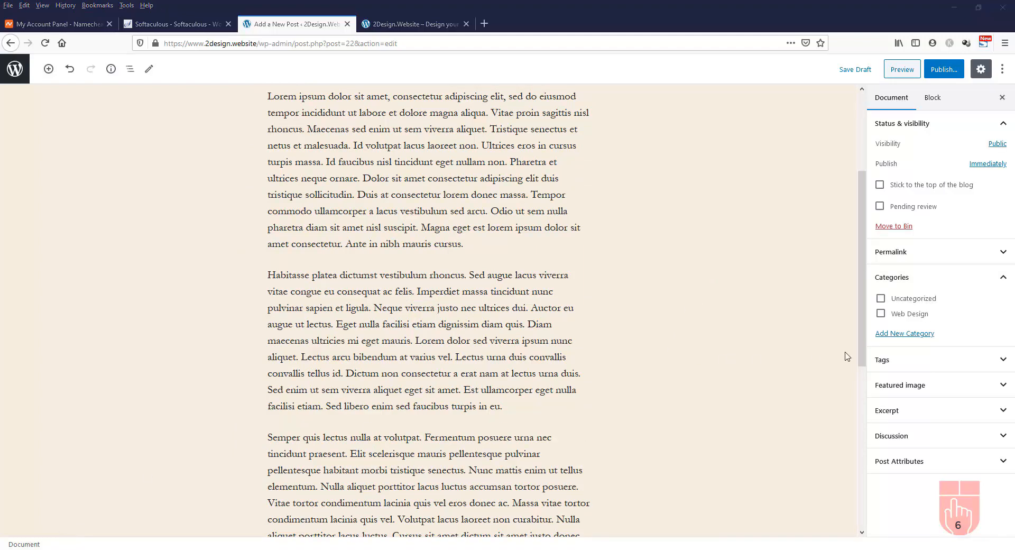
pyautogui.click(881, 314)
# Preview the draft post on the site, scroll through it, and close the preview tab
pyautogui.click(902, 69)
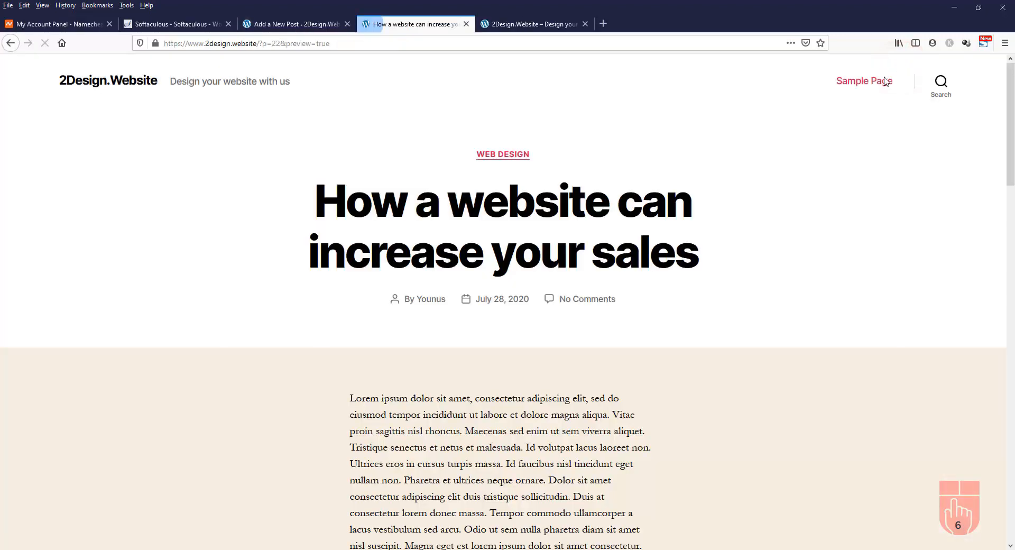
pyautogui.scroll(-6, 668, 266)
pyautogui.scroll(-10, 668, 268)
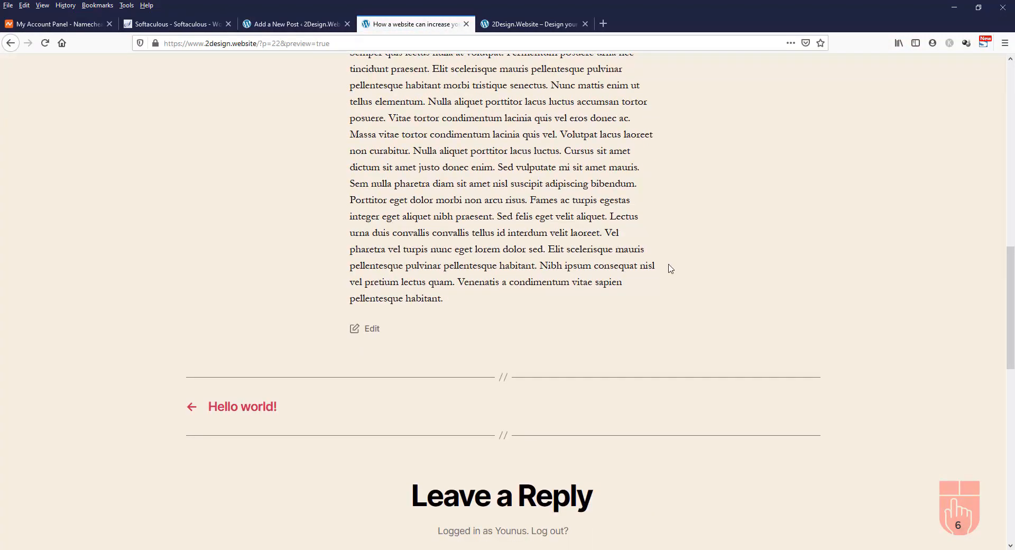
pyautogui.scroll(5, 668, 268)
pyautogui.scroll(12, 669, 267)
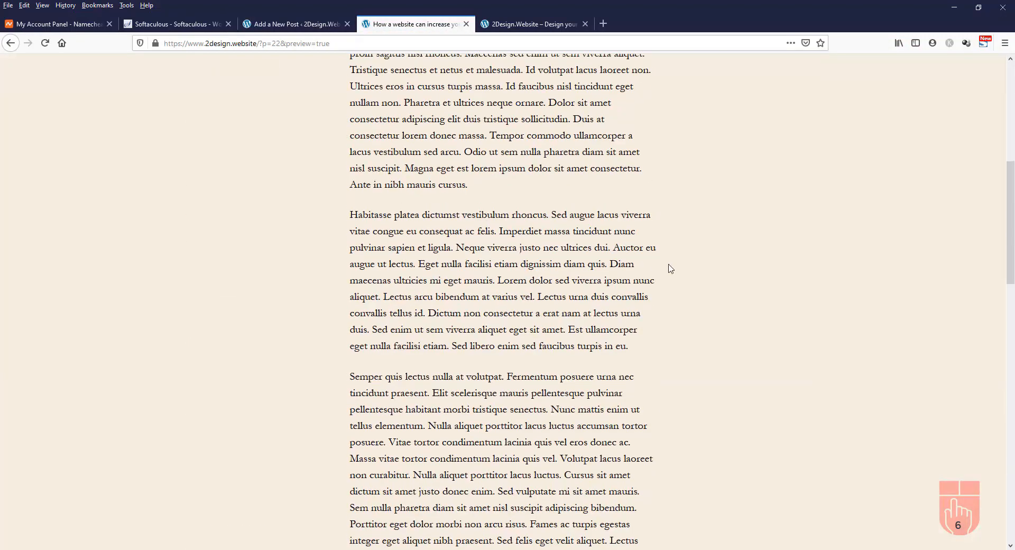
pyautogui.click(466, 24)
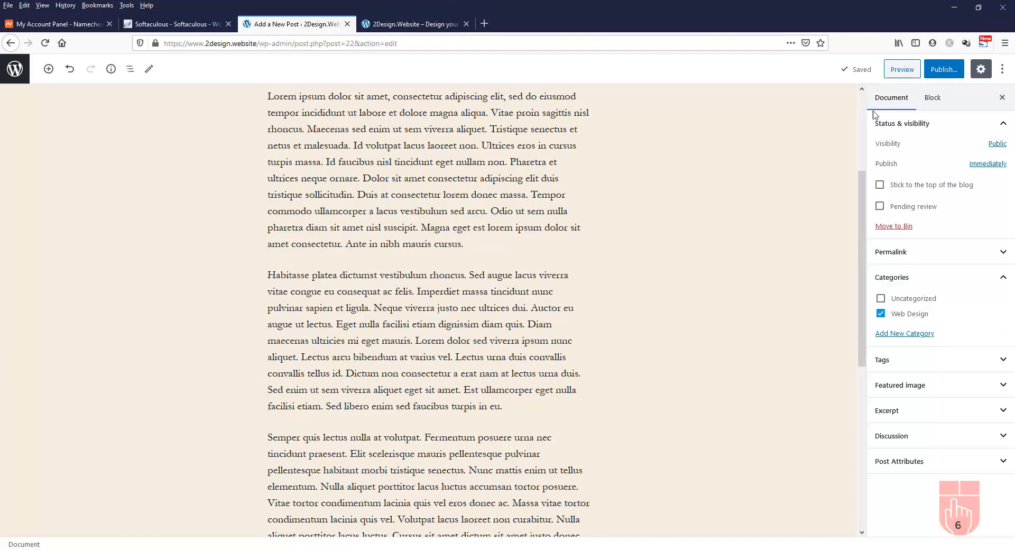
# Publish the post 'How a website can increase your sales'
pyautogui.scroll(5, 746, 167)
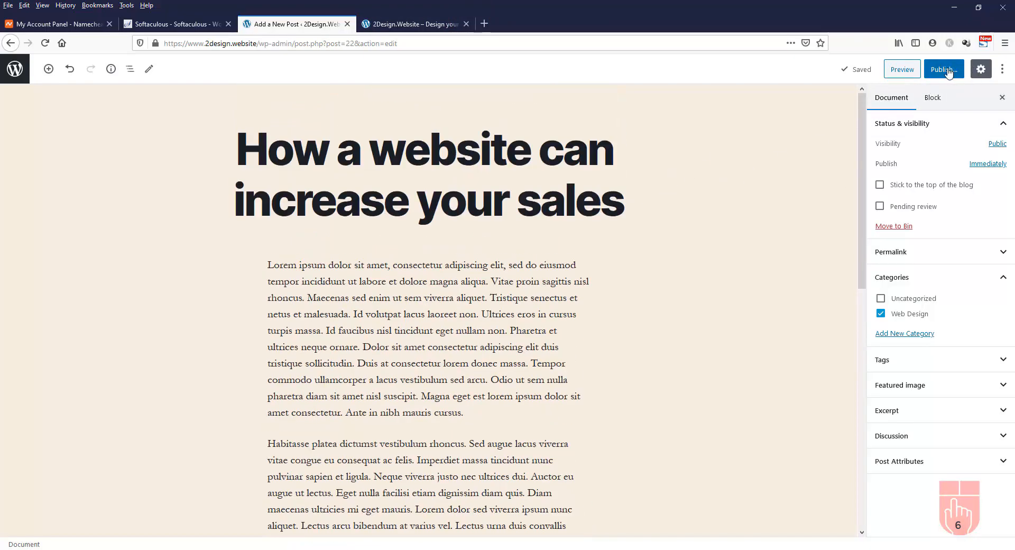
pyautogui.click(944, 70)
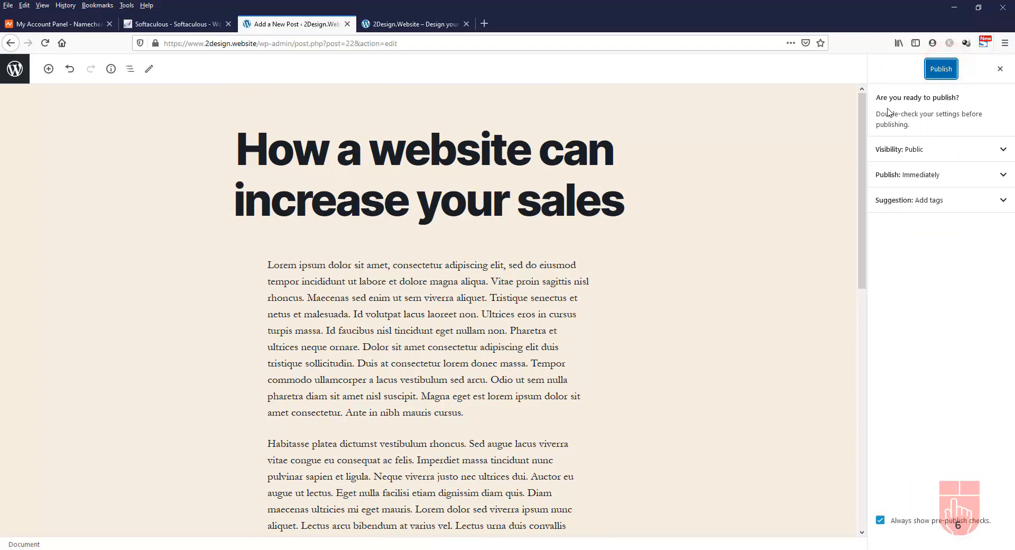
pyautogui.click(941, 72)
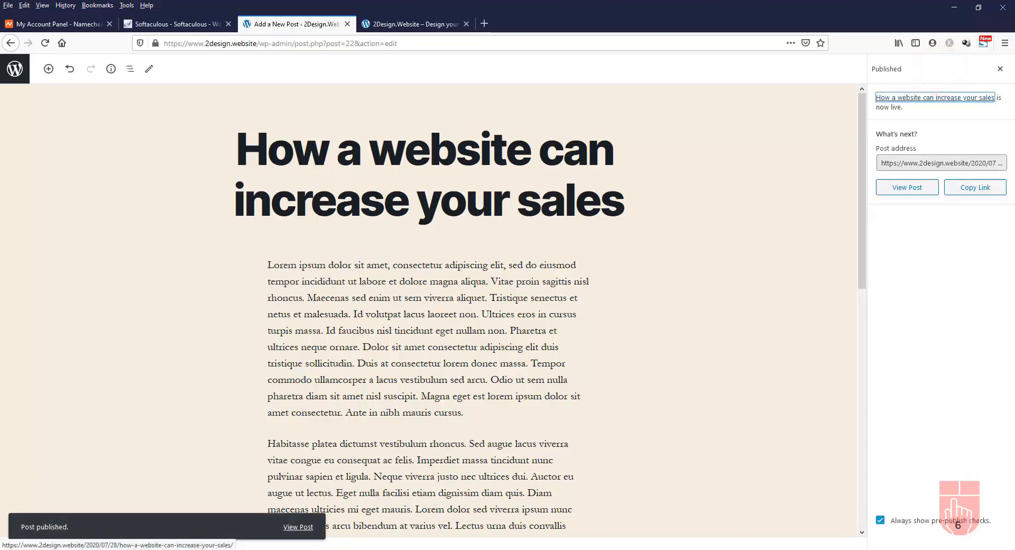
# Reload the site homepage to confirm the new post appears above Hello world!, then go back to the editor
pyautogui.click(420, 28)
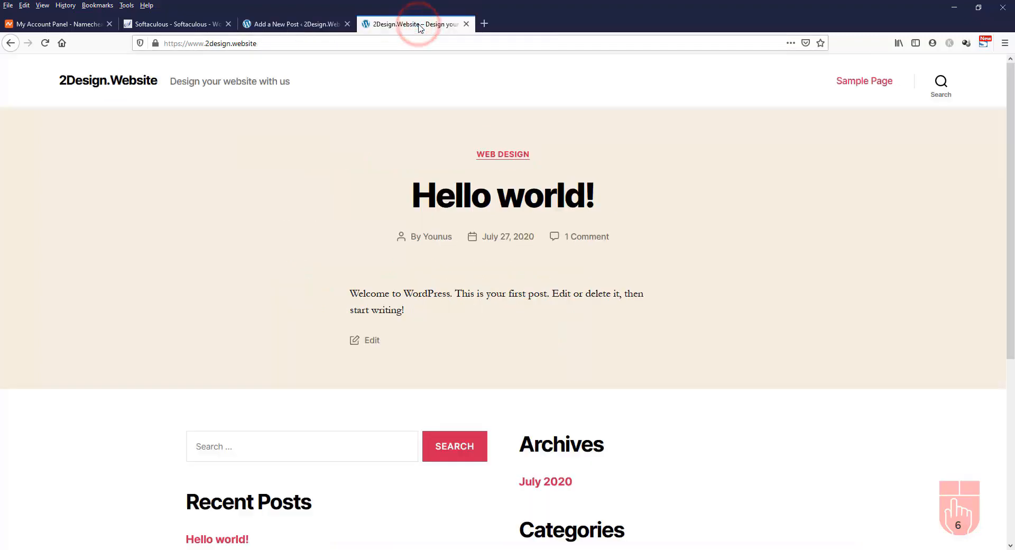
pyautogui.click(44, 46)
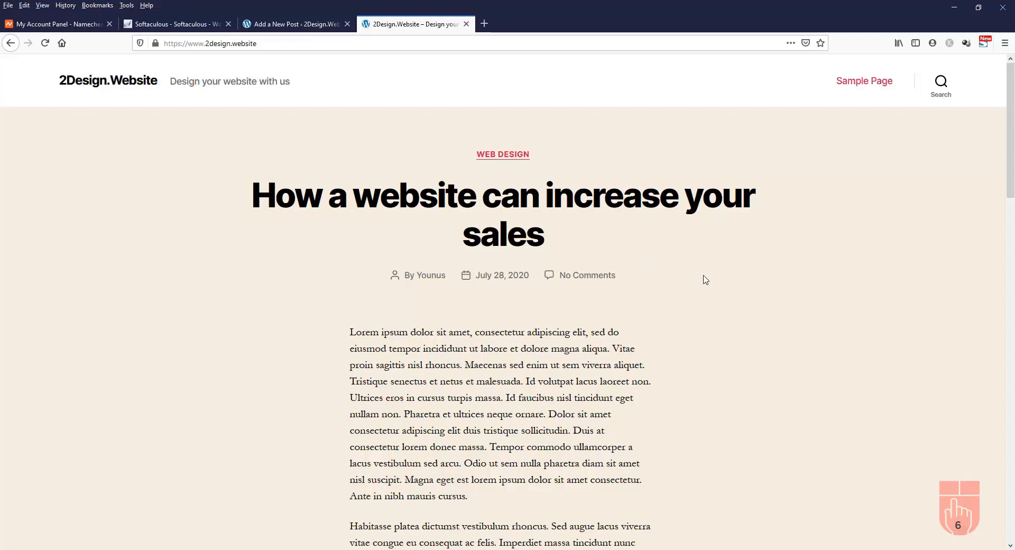
pyautogui.scroll(-4, 706, 279)
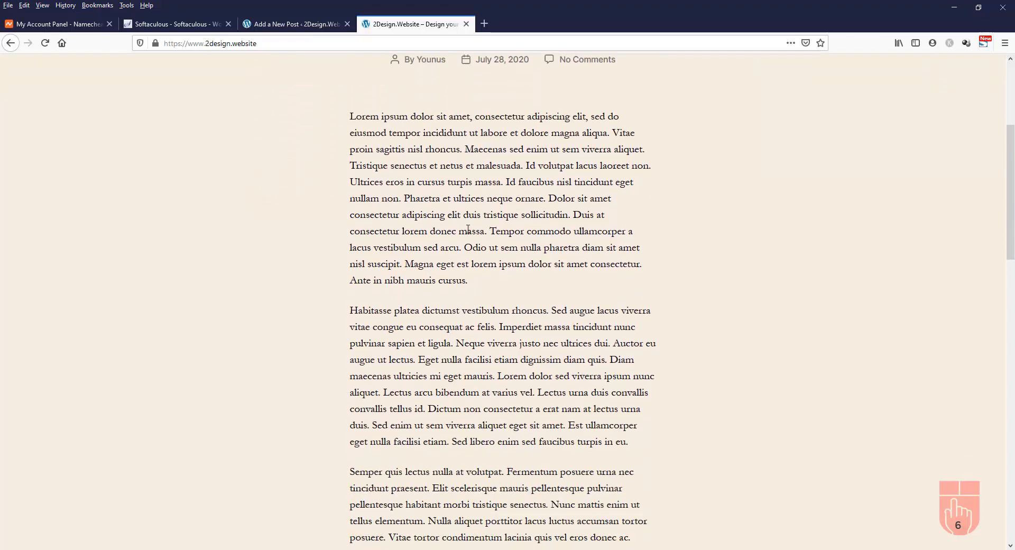
pyautogui.scroll(-20, 617, 341)
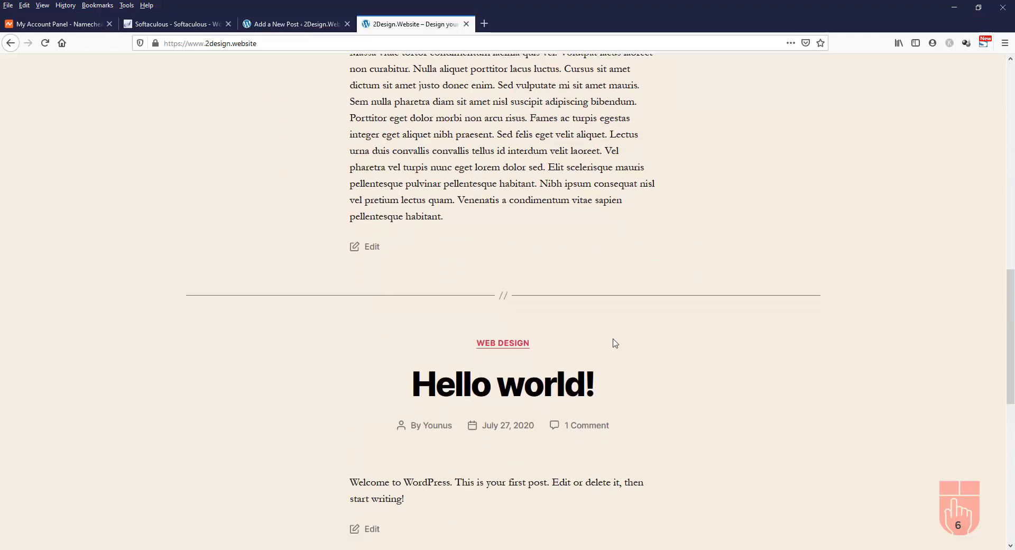
pyautogui.scroll(20, 615, 344)
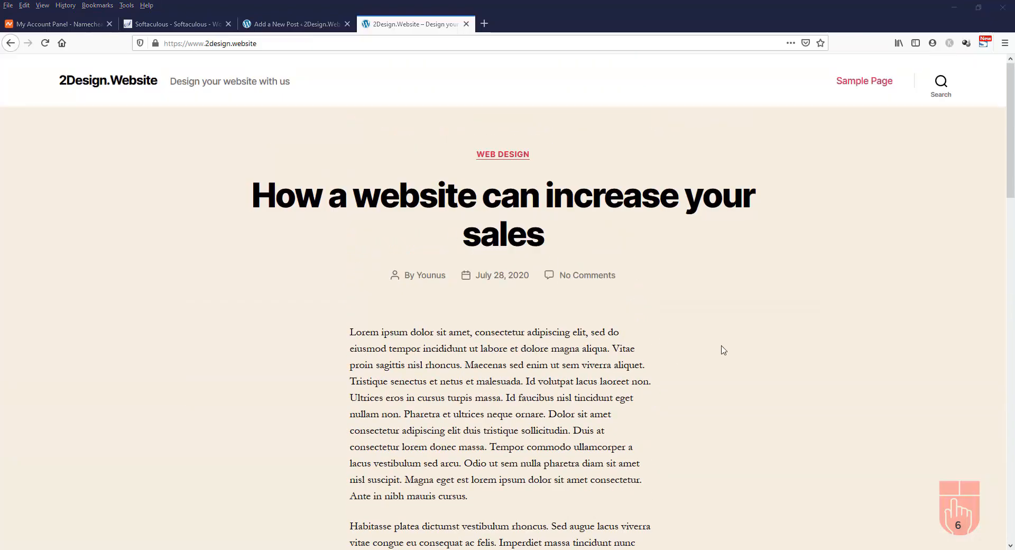
pyautogui.click(297, 24)
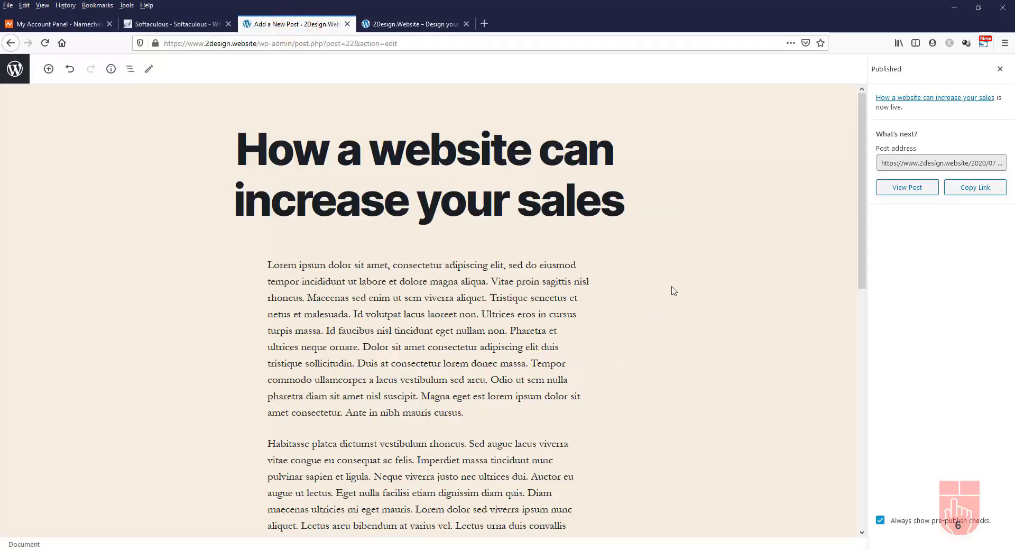
# Open the Featured image dialog, check the empty Media Library, and return to Upload Files
pyautogui.click(1000, 68)
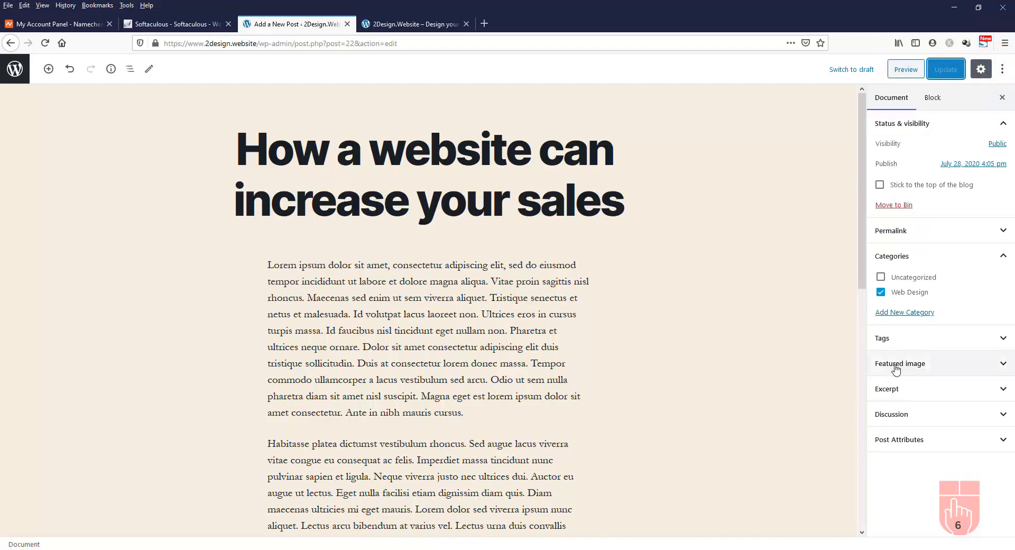
pyautogui.click(961, 365)
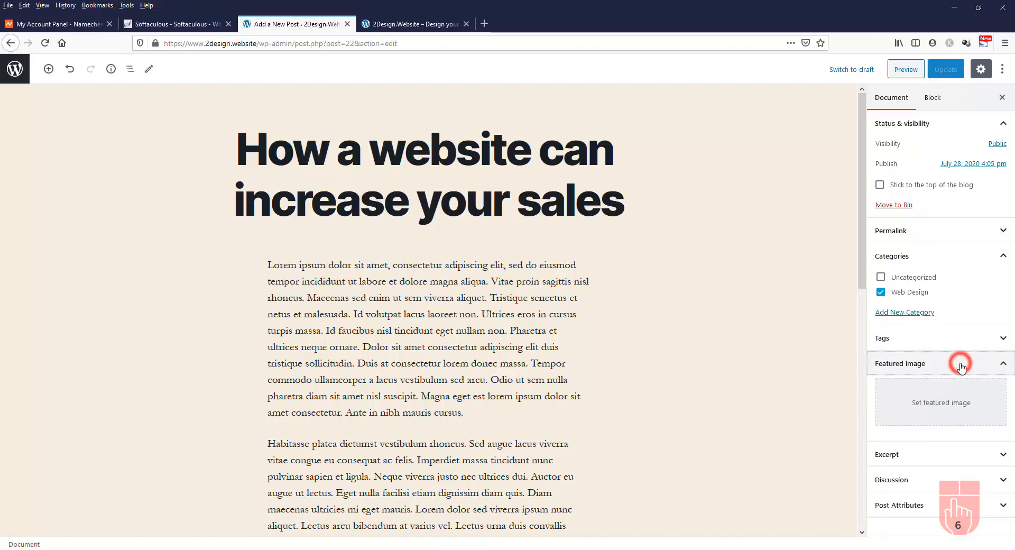
pyautogui.click(946, 405)
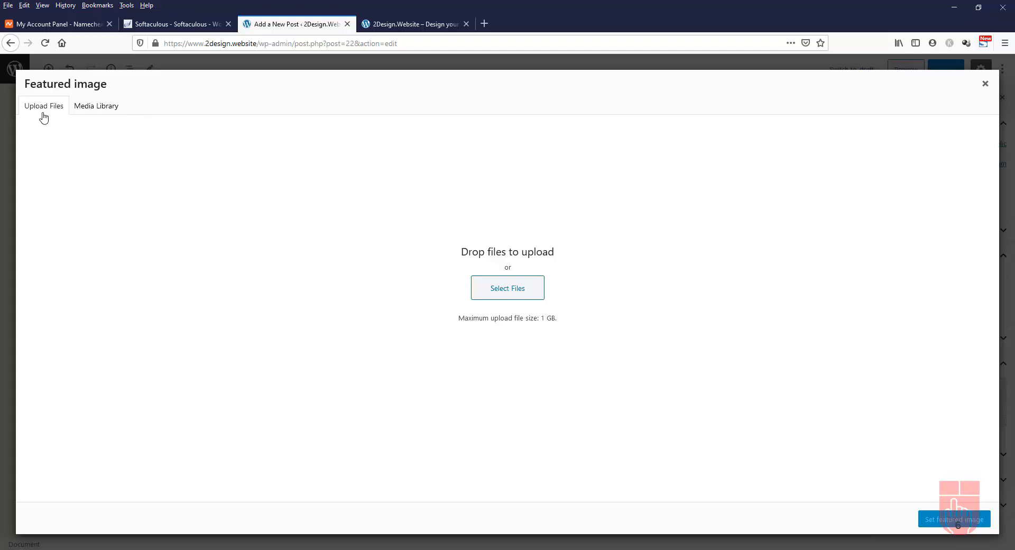
pyautogui.click(100, 109)
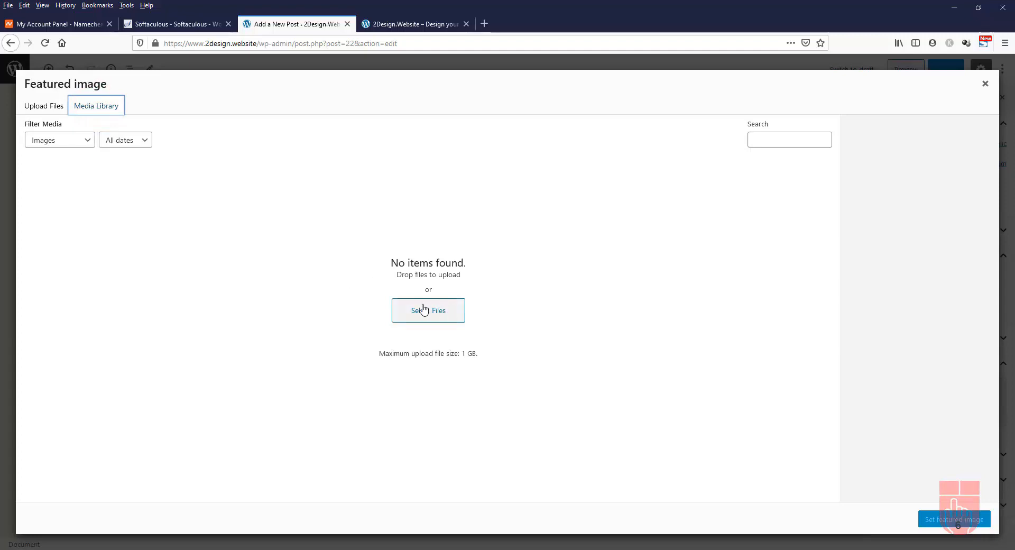
pyautogui.click(53, 112)
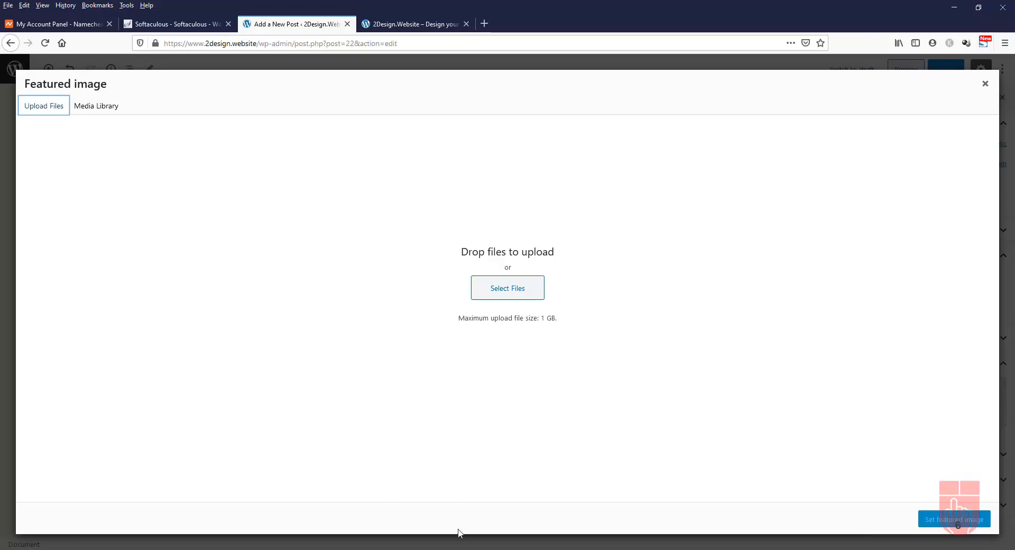
# Open picjumbo in a new, smaller browser window beside the editor
pyautogui.hotkey('ctrl', 'n')
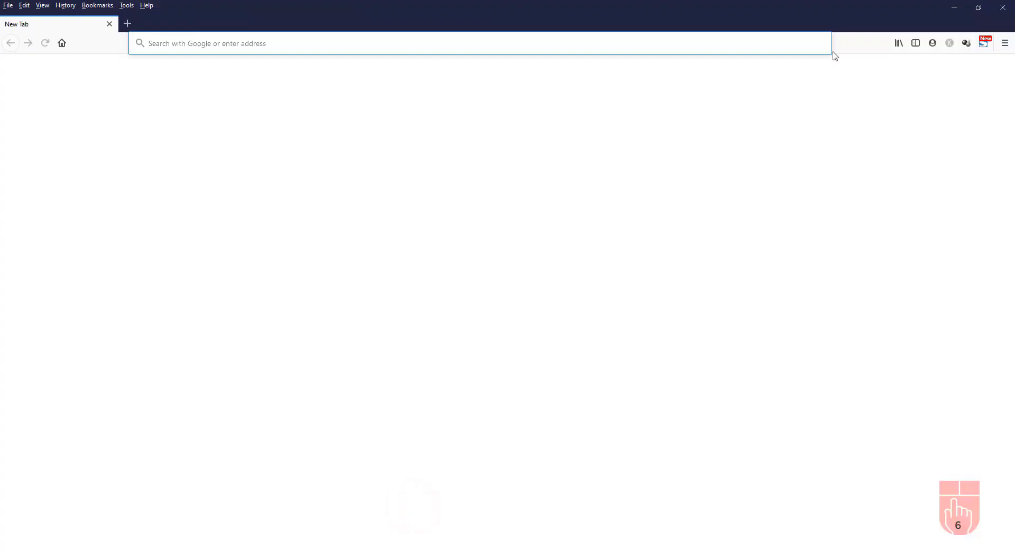
pyautogui.click(979, 7)
pyautogui.moveTo(567, 30); pyautogui.dragTo(454, 32)
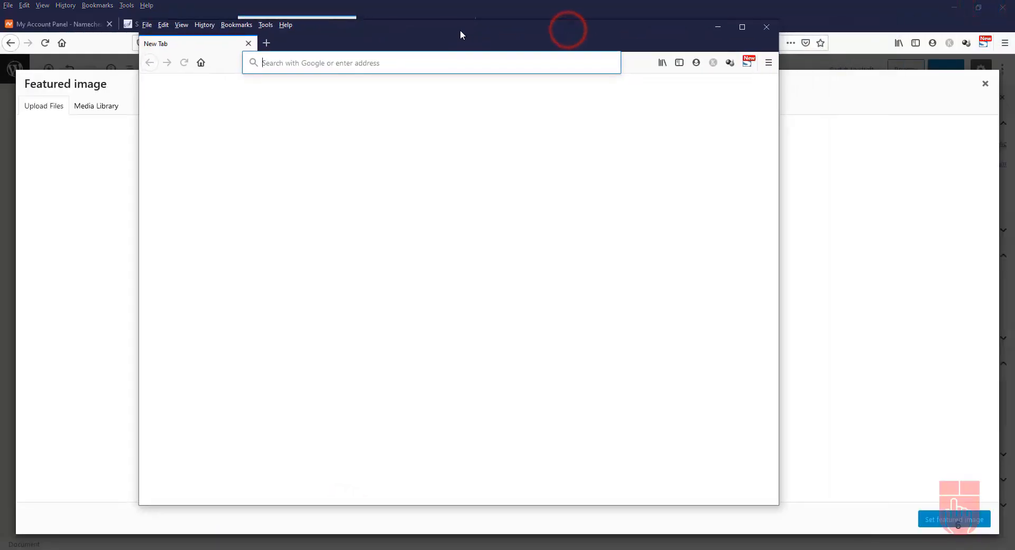
pyautogui.write('https://picjumbo.com')
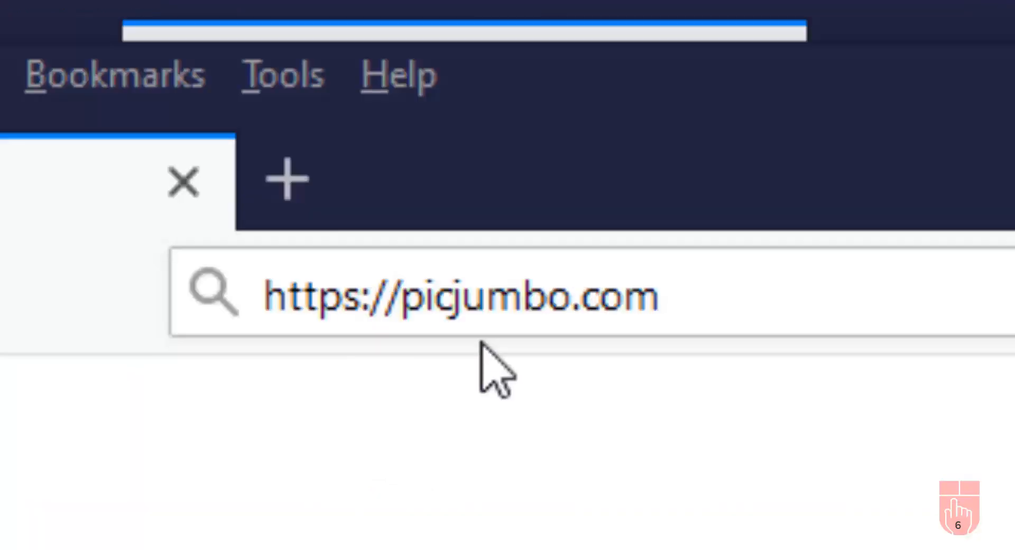
pyautogui.click(707, 310)
pyautogui.click(879, 310)
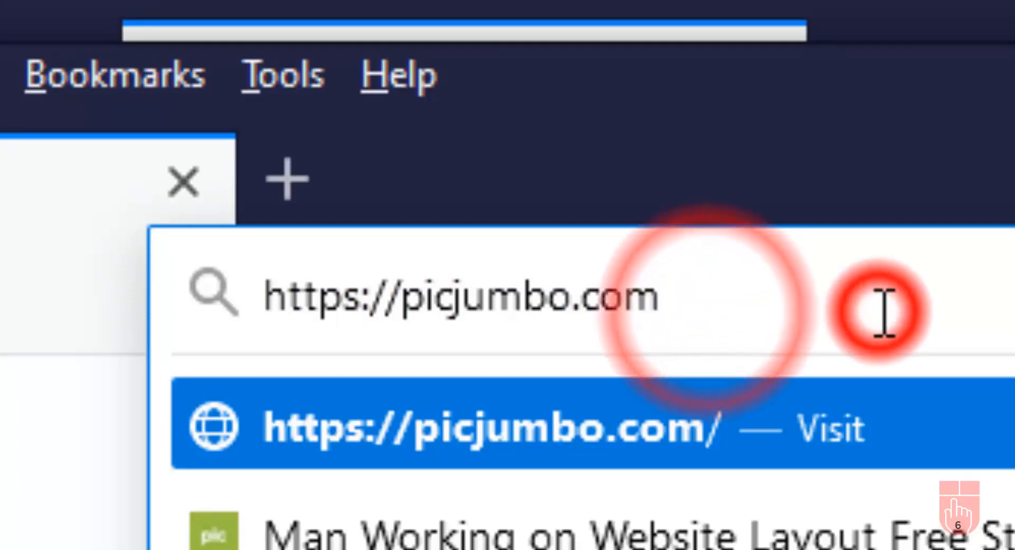
pyautogui.press('Return')
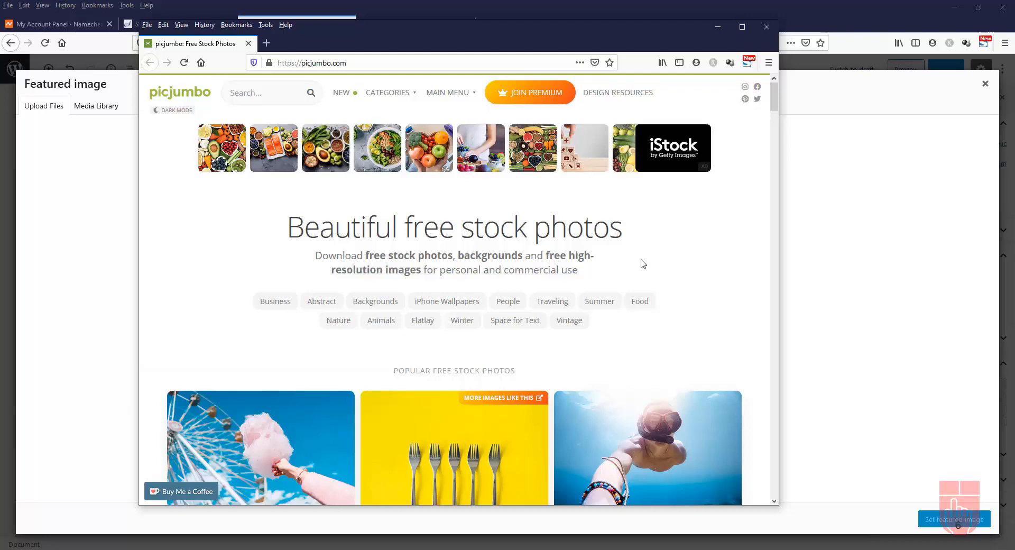
pyautogui.scroll(-2, 642, 264)
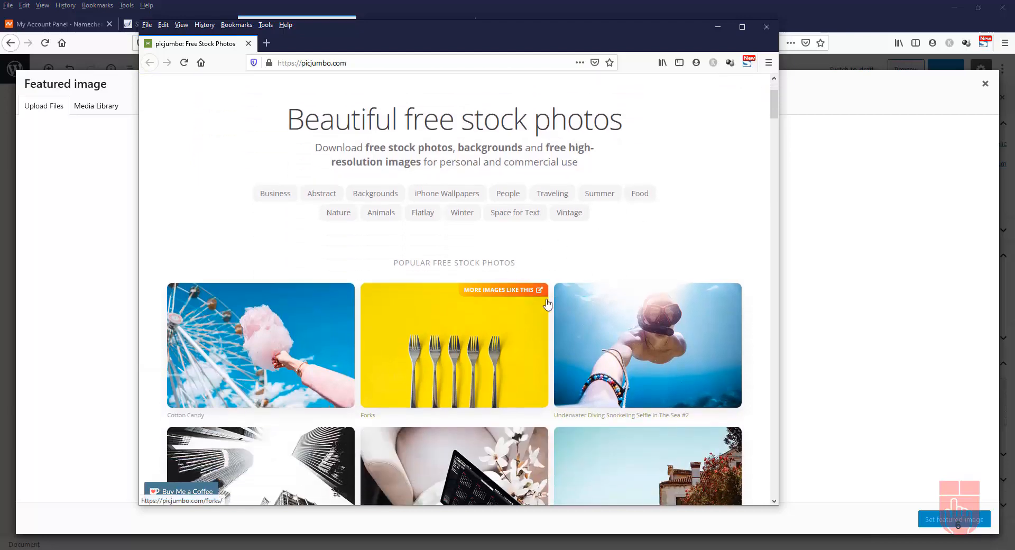
pyautogui.scroll(2, 545, 304)
# Search picjumbo for 'web design' and open the Man Working on Website Layout photo
pyautogui.click(245, 96)
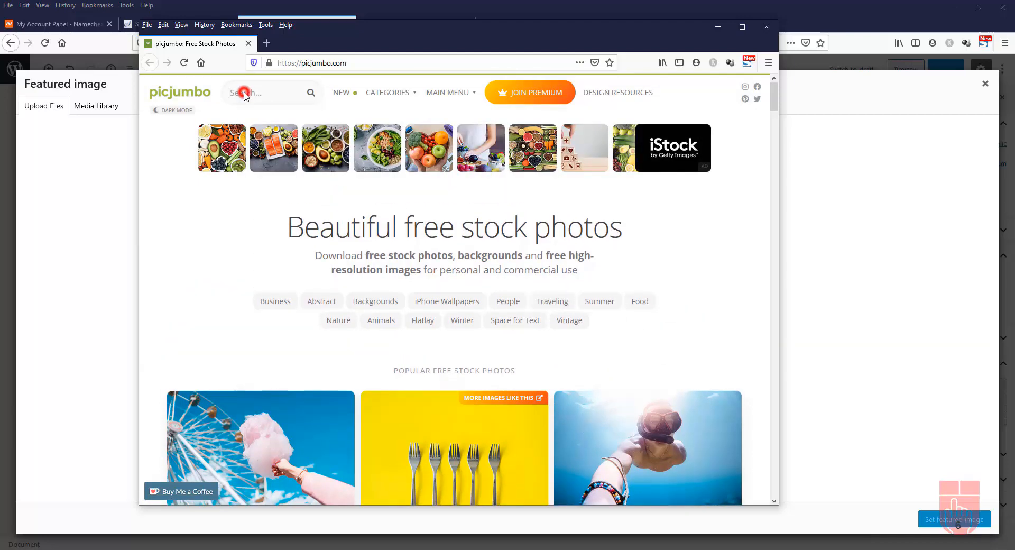
pyautogui.write('web design')
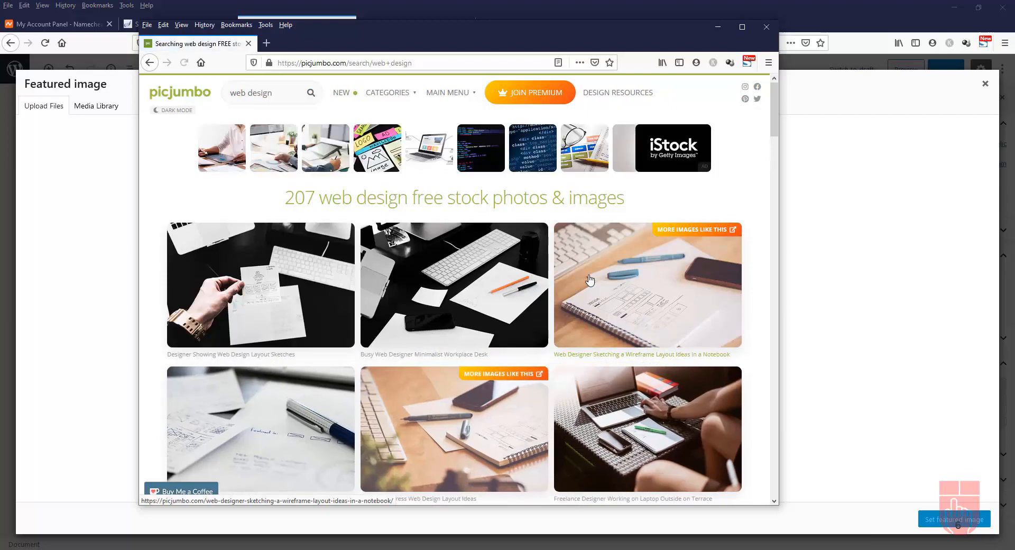
pyautogui.scroll(-4, 590, 279)
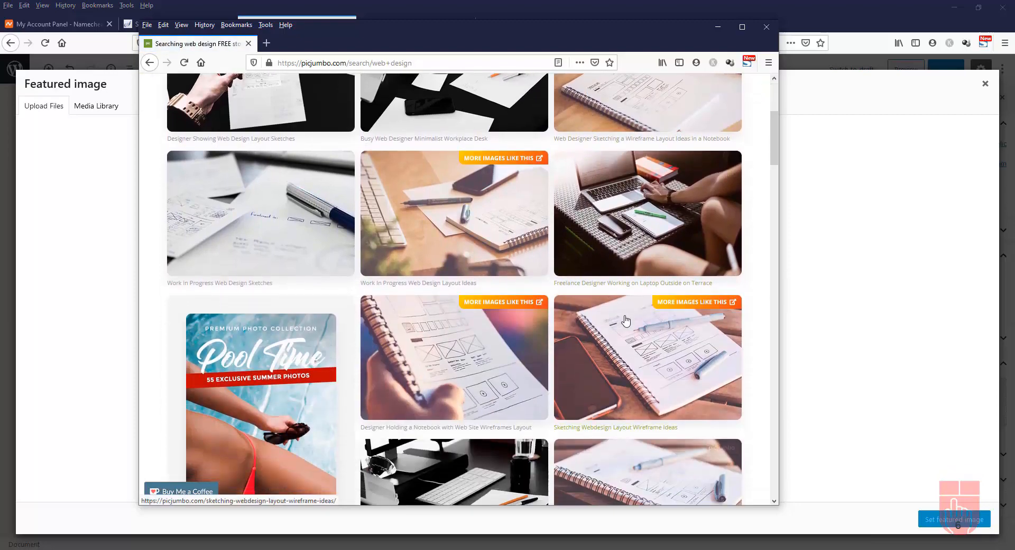
pyautogui.scroll(-8, 627, 322)
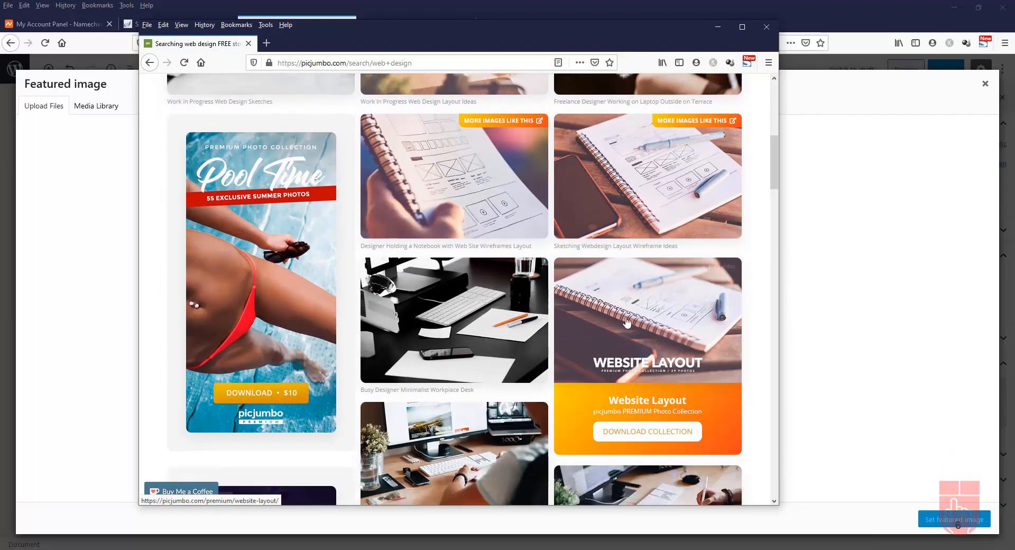
pyautogui.scroll(-3, 627, 322)
pyautogui.scroll(2, 626, 322)
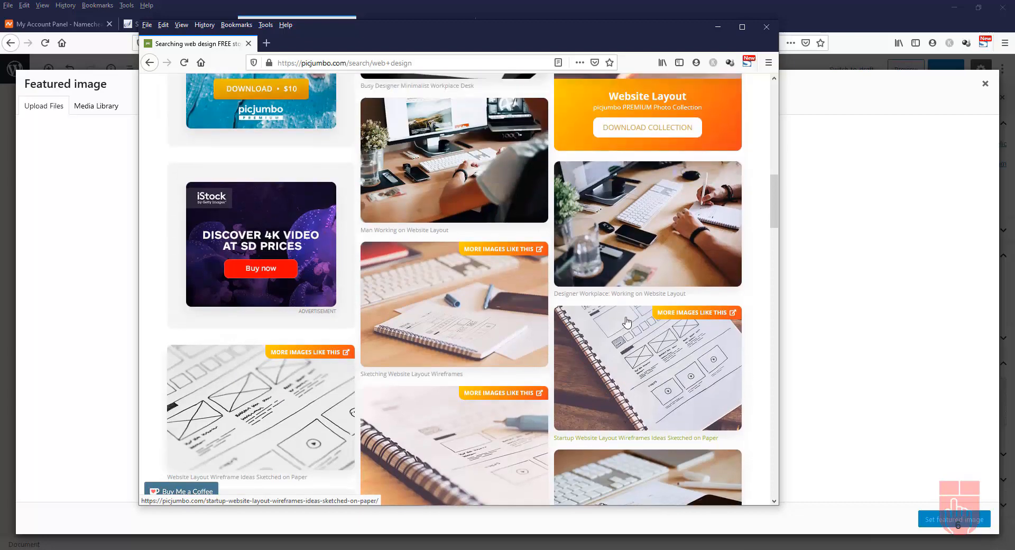
pyautogui.scroll(1, 627, 321)
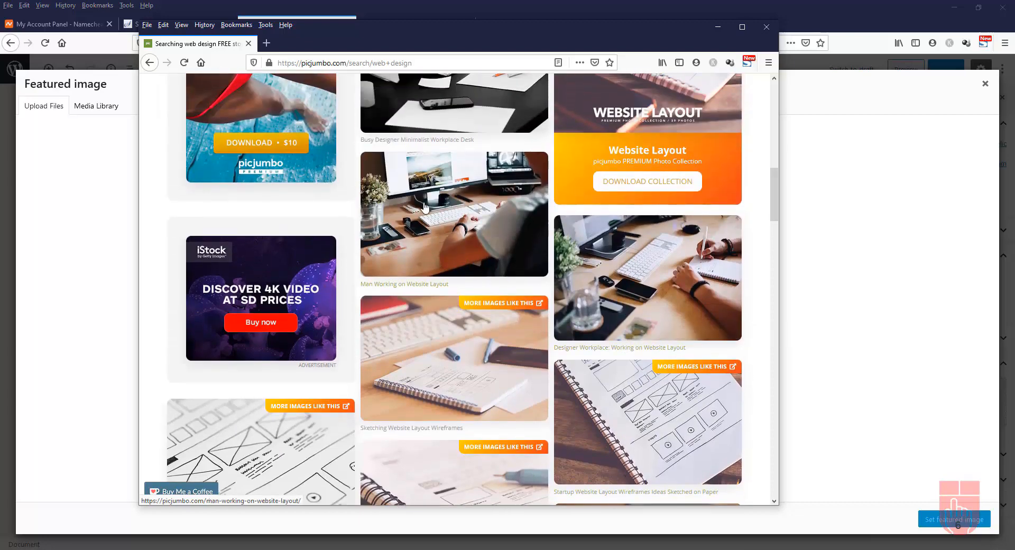
pyautogui.click(447, 201)
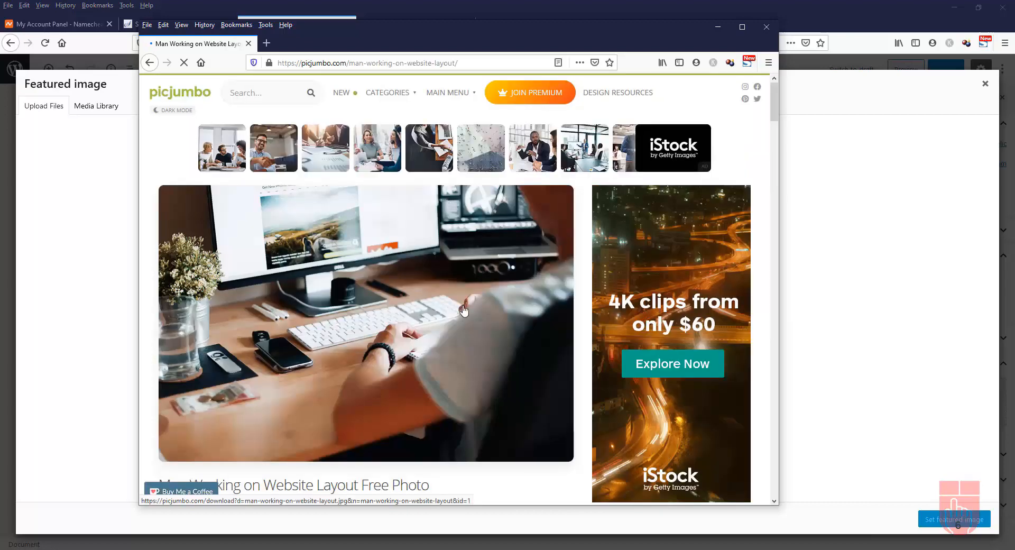
# Download the photo as man-working-on-website-layout-picjumbo-com.jpg
pyautogui.click(742, 28)
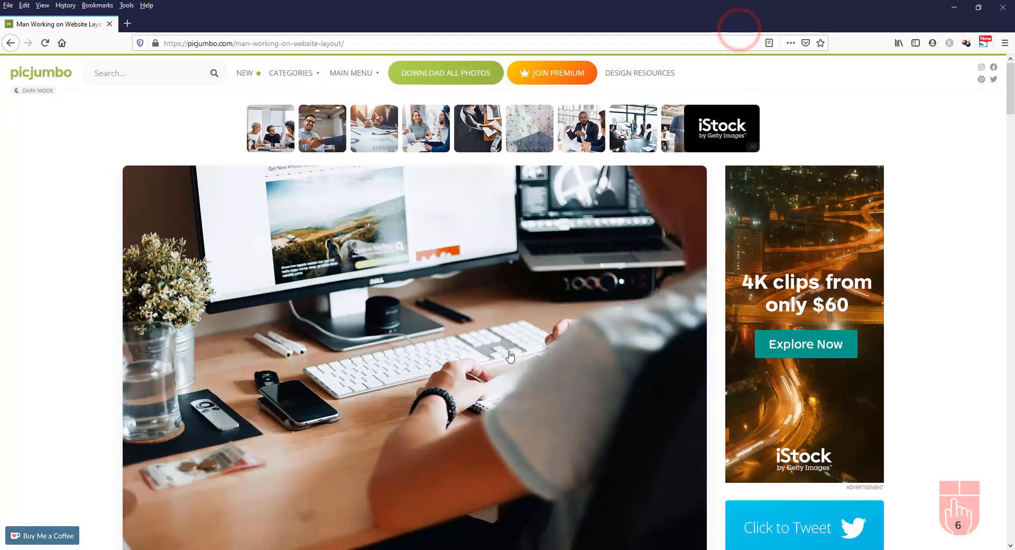
pyautogui.scroll(-1, 541, 342)
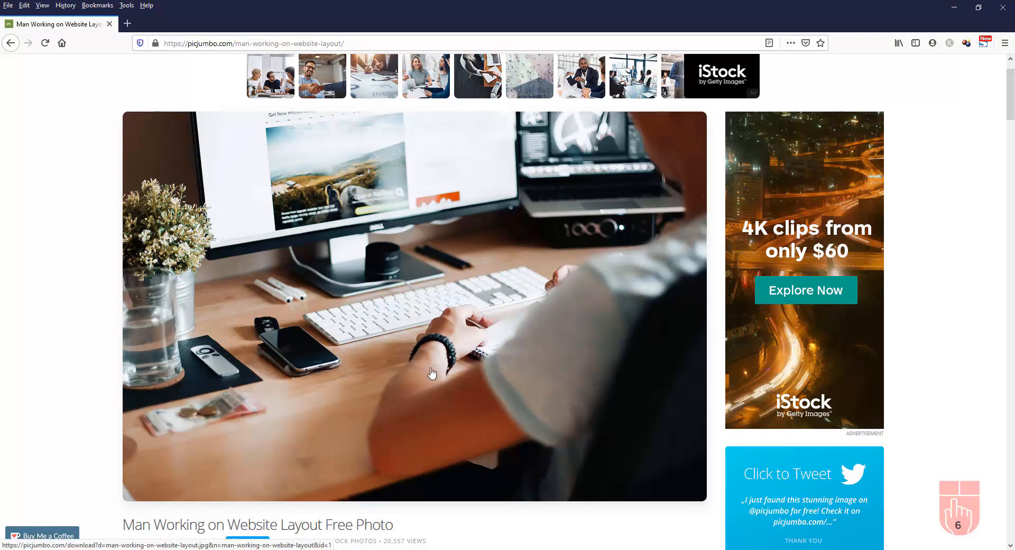
pyautogui.scroll(-2, 437, 358)
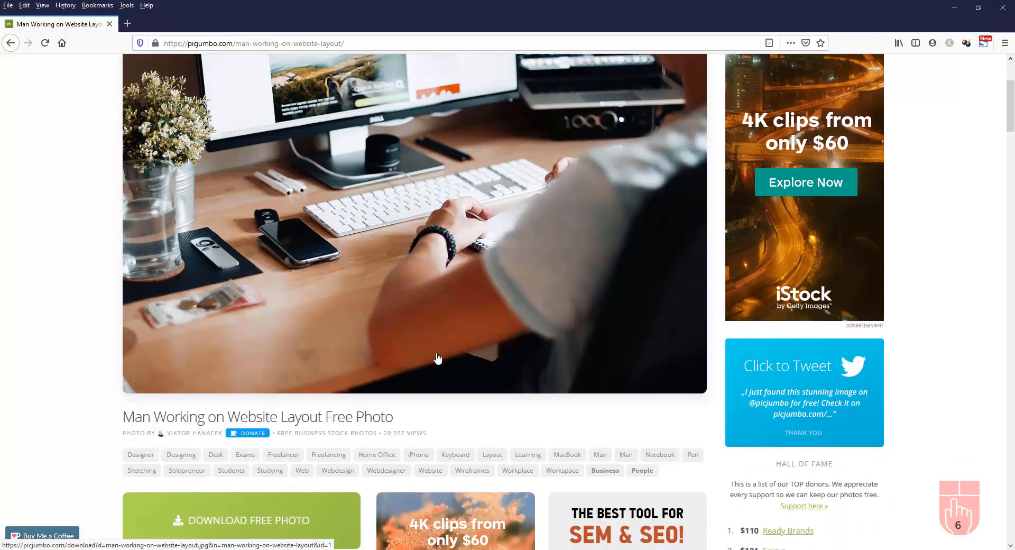
pyautogui.scroll(2, 437, 358)
pyautogui.scroll(-3, 437, 358)
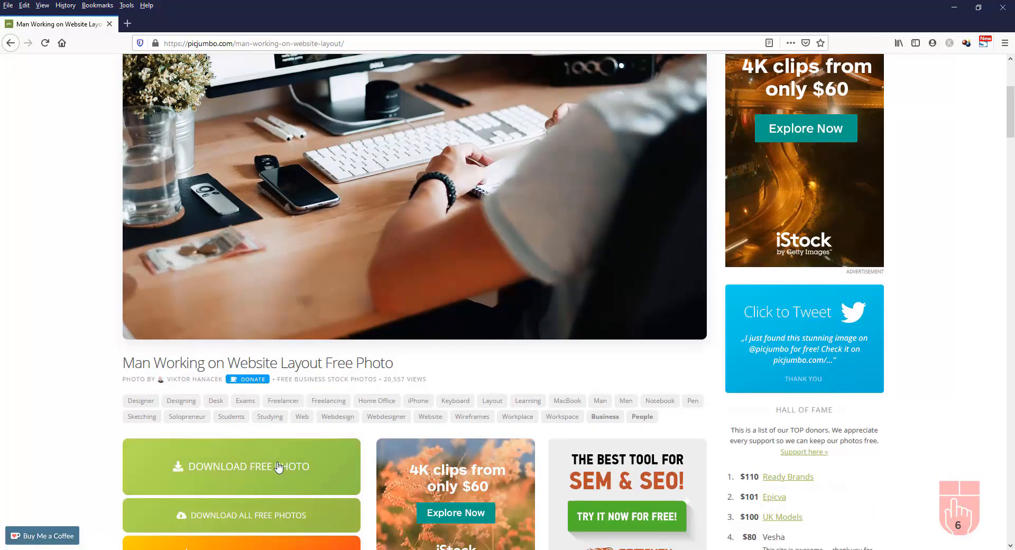
pyautogui.scroll(-1, 278, 464)
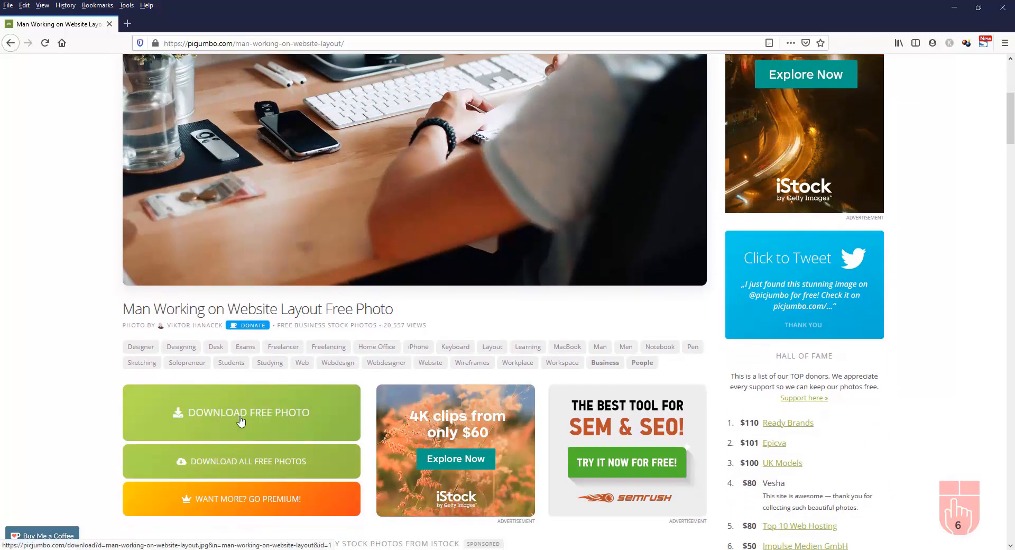
pyautogui.click(241, 417)
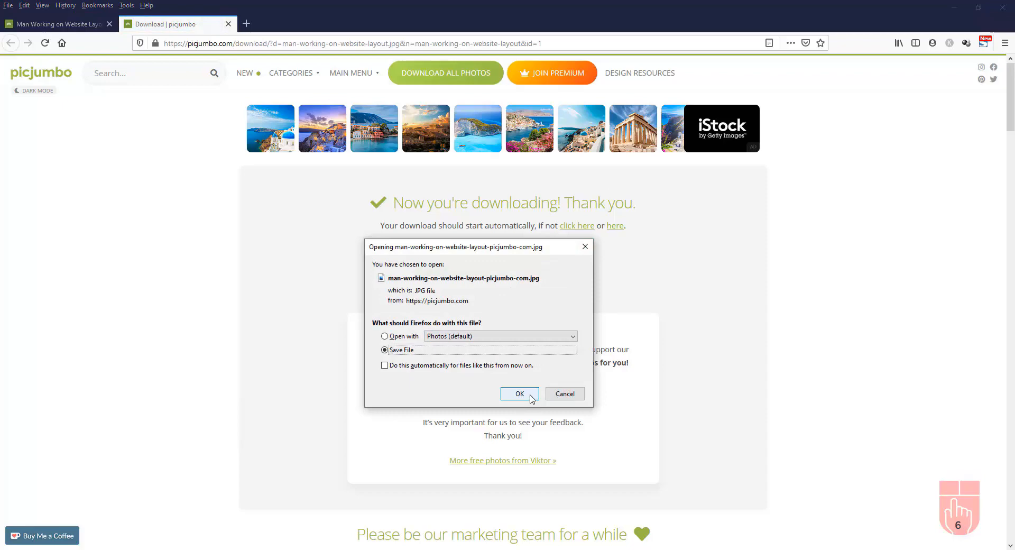
pyautogui.click(520, 394)
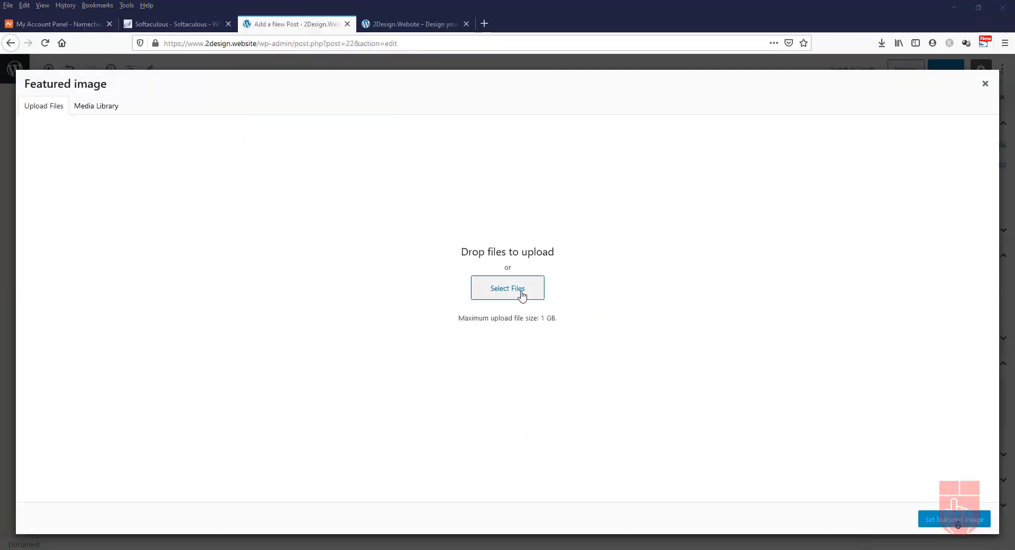
# Upload man-working-on-website-layout-picjumbo-com.jpg and set it as the post's featured image
pyautogui.click(521, 295)
pyautogui.doubleClick(136, 103)
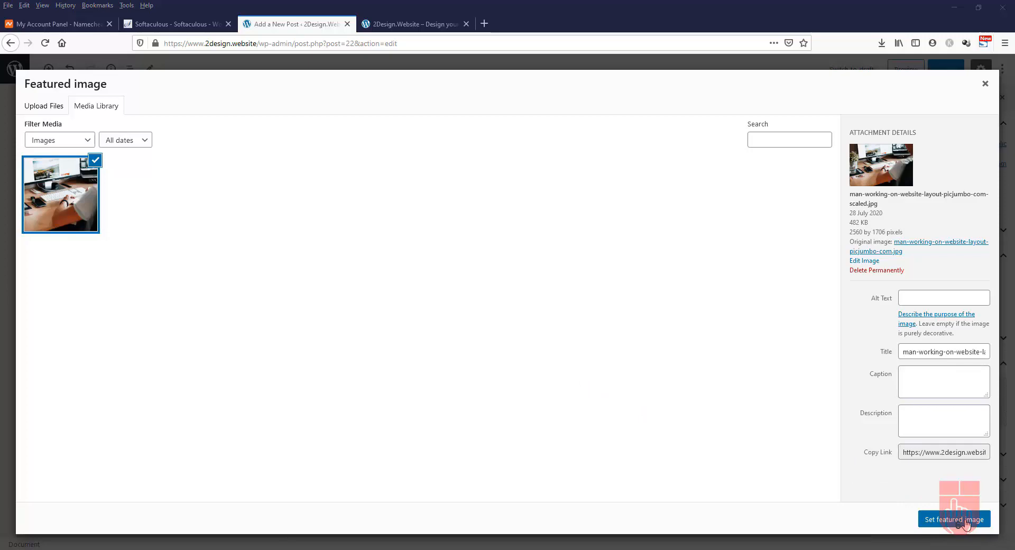
pyautogui.click(966, 521)
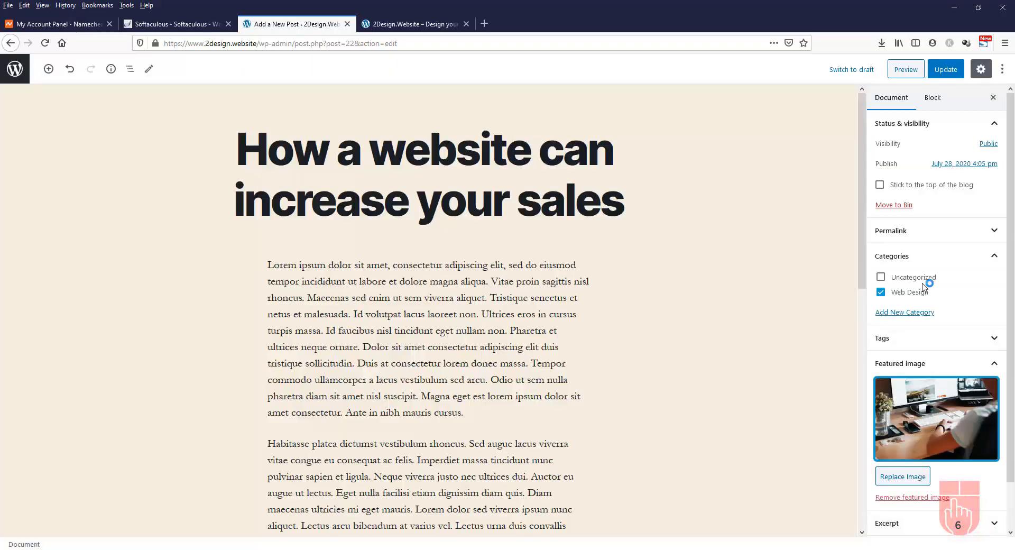
# Update the post and reload the live site to check the desk photo appears above the text
pyautogui.click(954, 74)
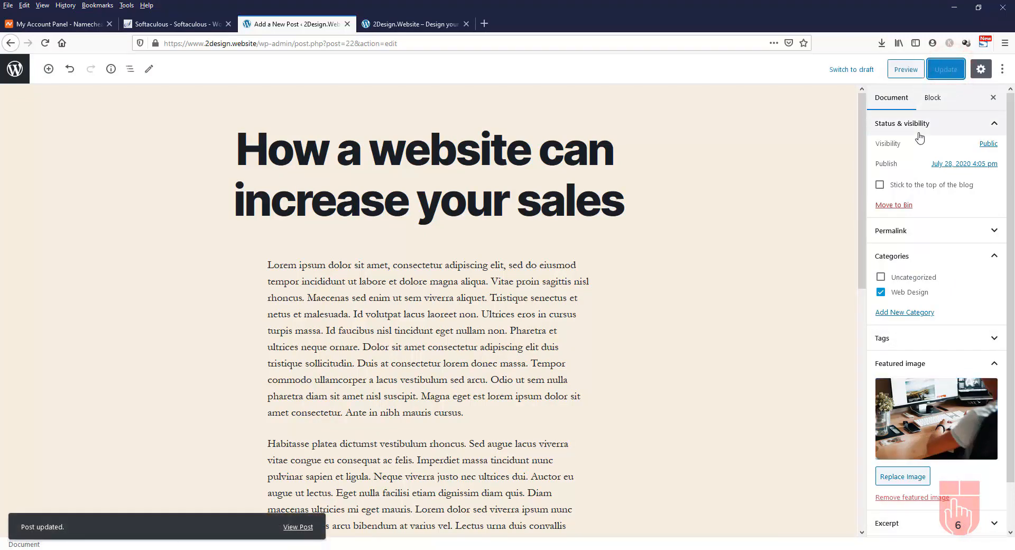
pyautogui.click(408, 25)
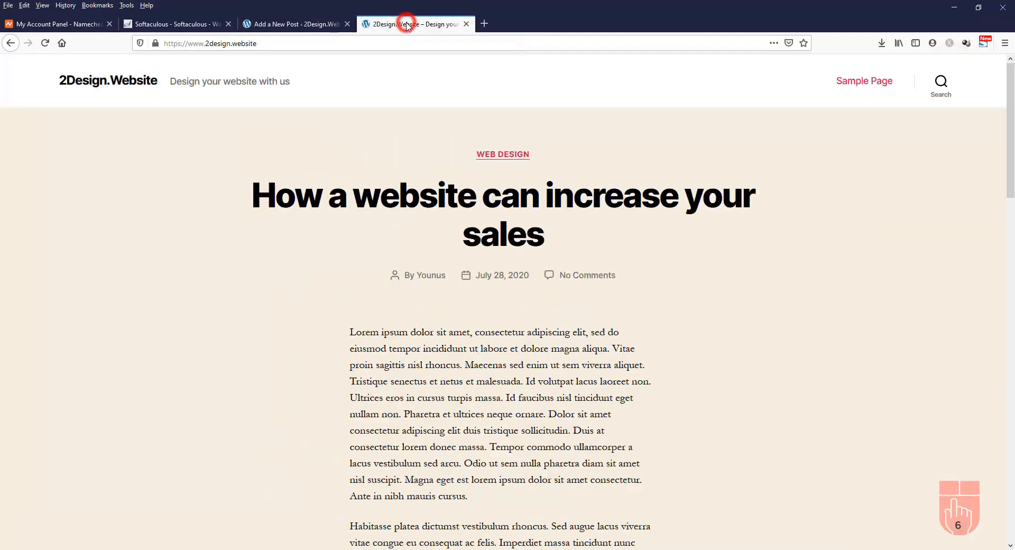
pyautogui.click(46, 44)
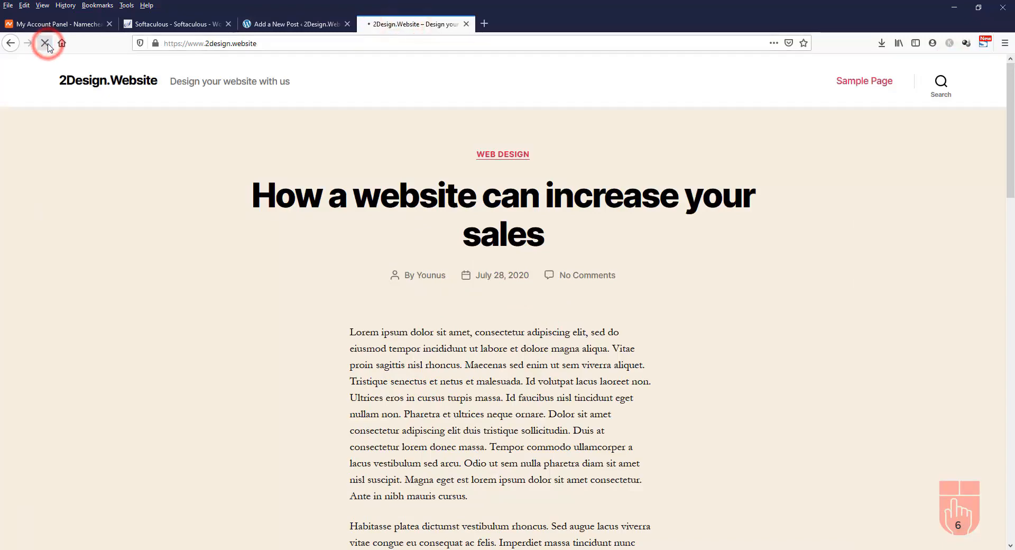
pyautogui.scroll(-5, 861, 244)
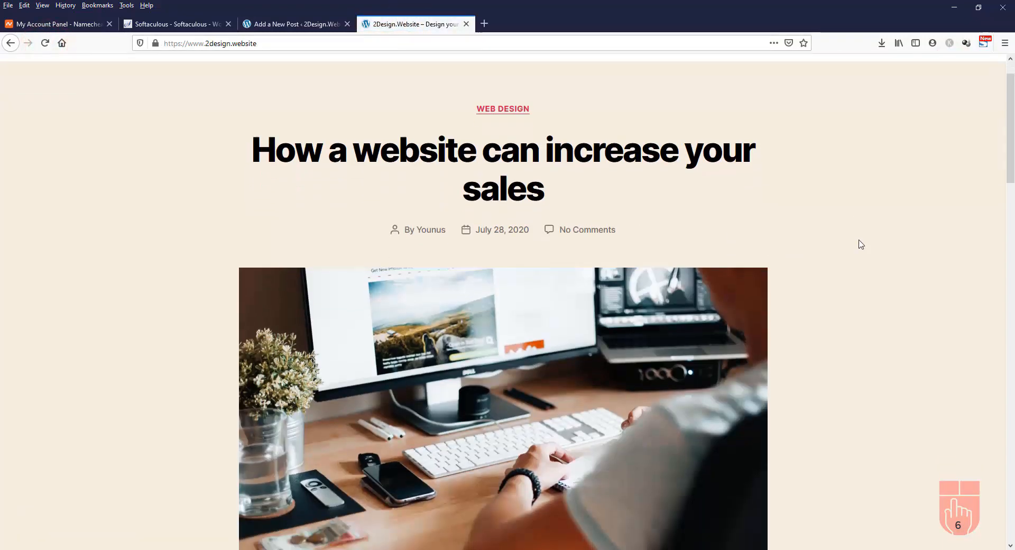
pyautogui.scroll(-15, 861, 244)
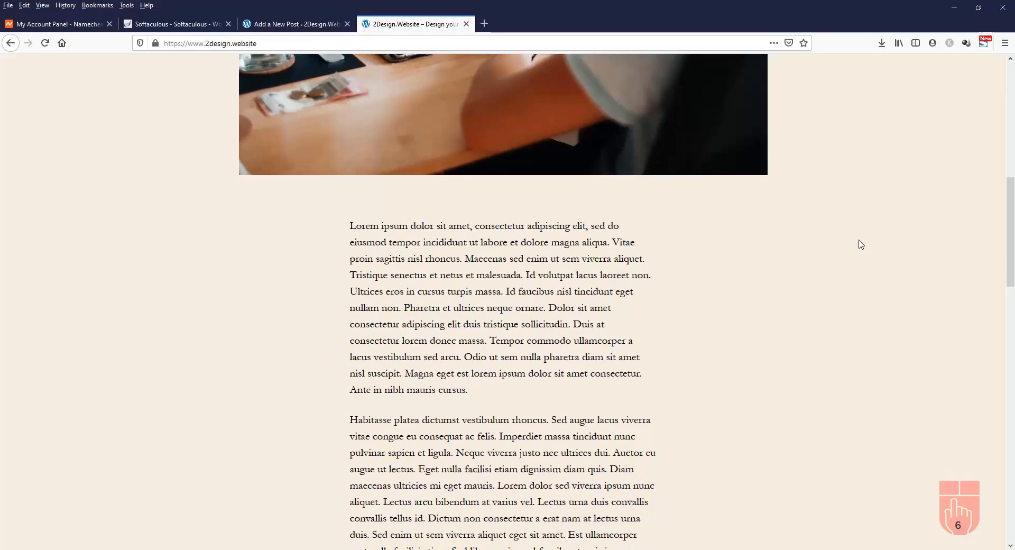
pyautogui.scroll(20, 861, 245)
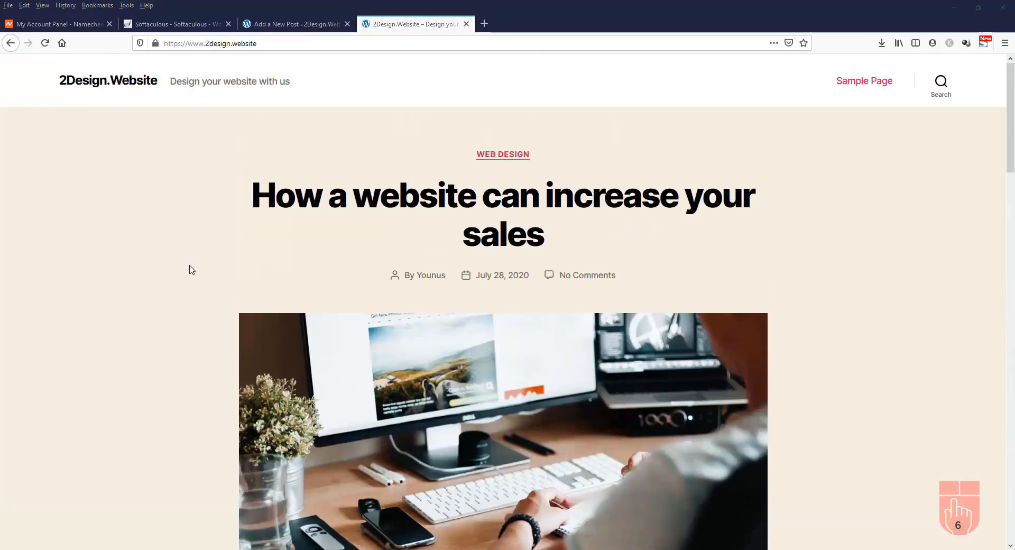
pyautogui.scroll(-15, 192, 270)
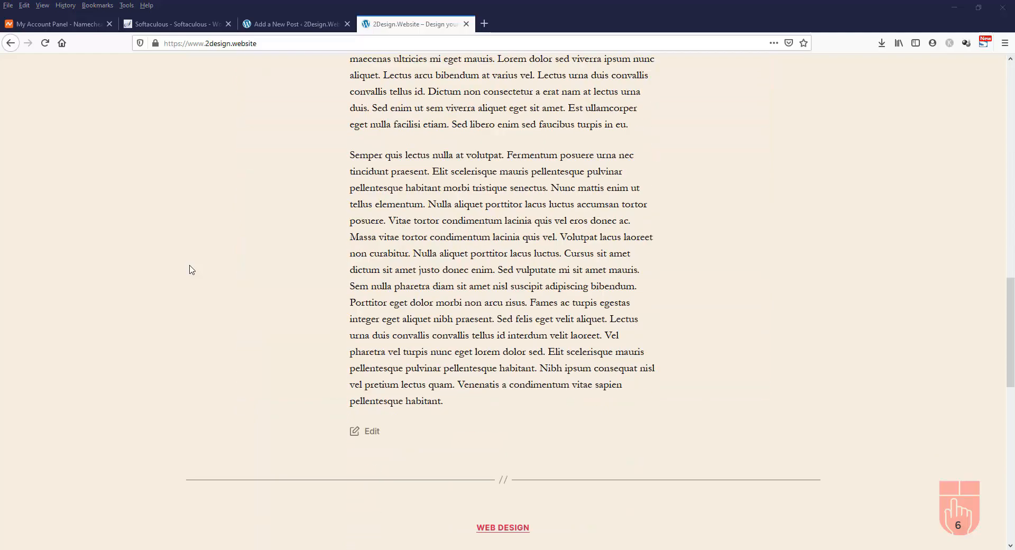
pyautogui.scroll(-5, 191, 270)
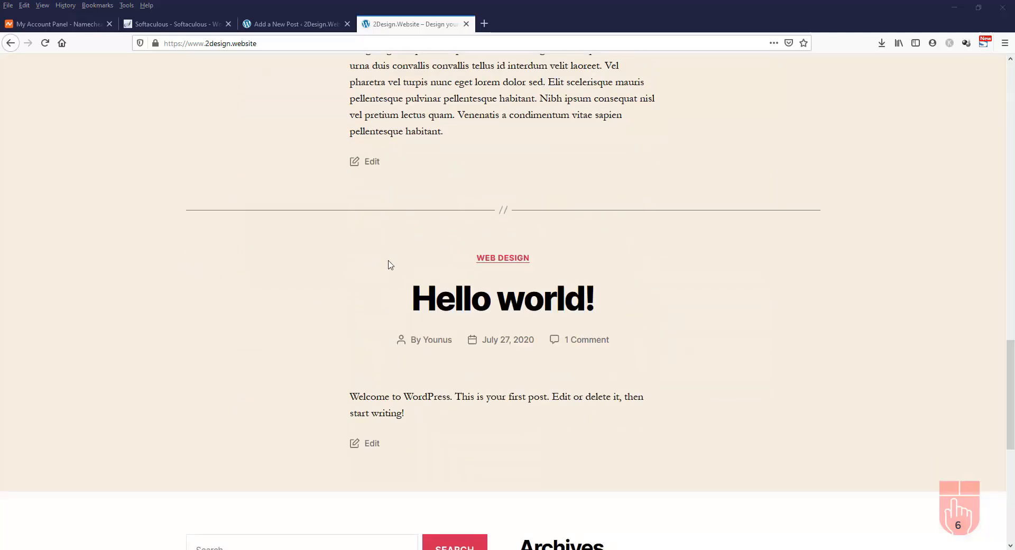
pyautogui.scroll(-1, 390, 279)
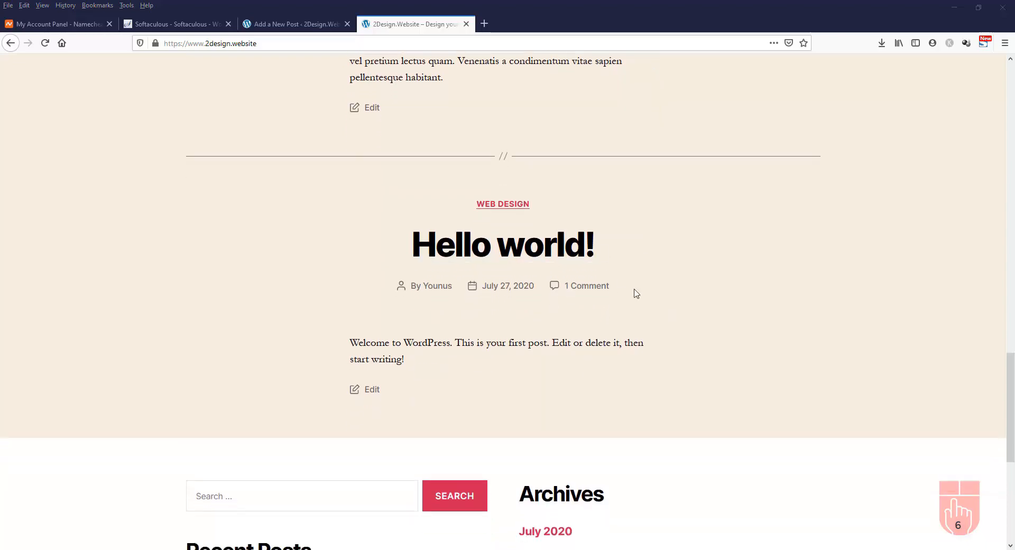
pyautogui.click(294, 30)
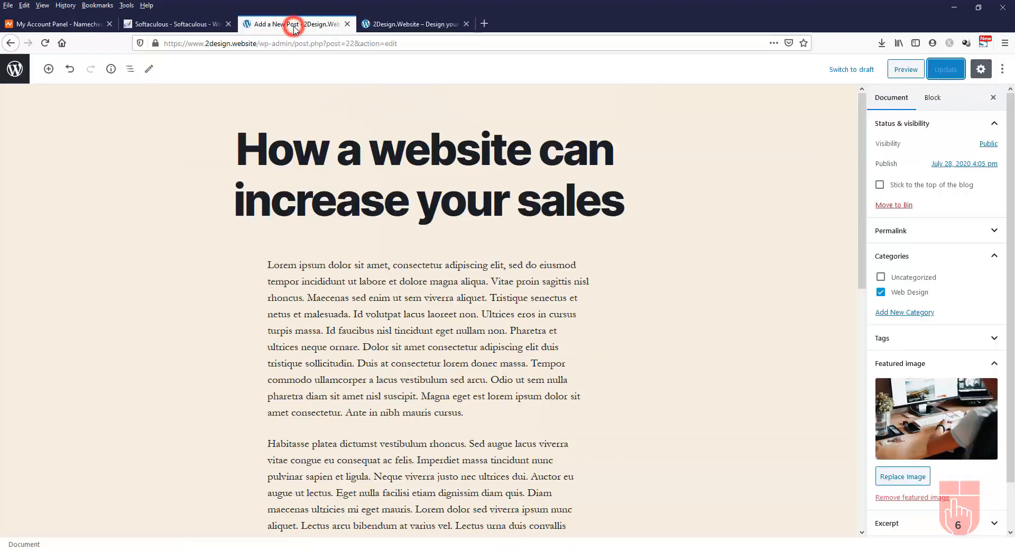
# Move the 'Hello world!' post to the Bin from the Posts list, leaving only the sales post
pyautogui.click(15, 69)
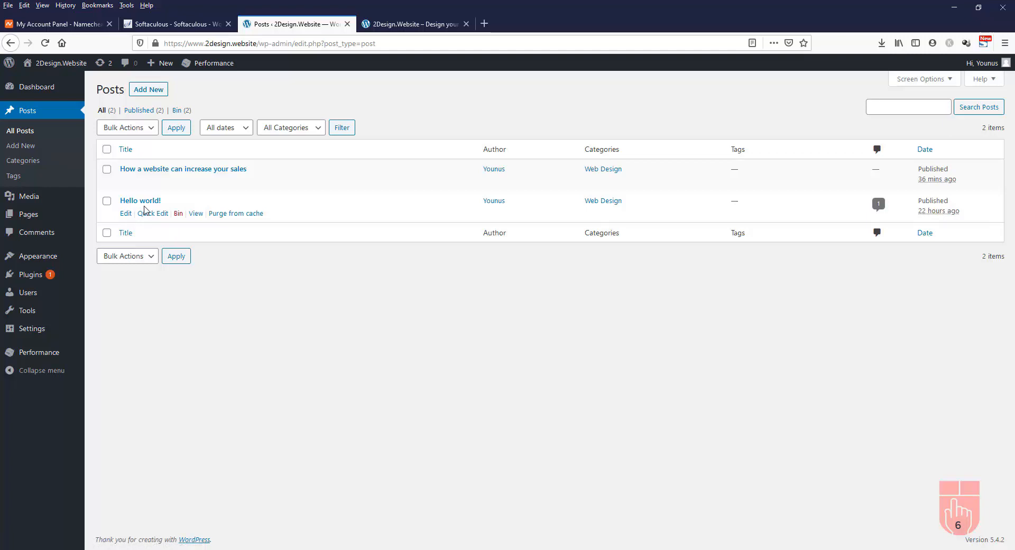
pyautogui.click(178, 213)
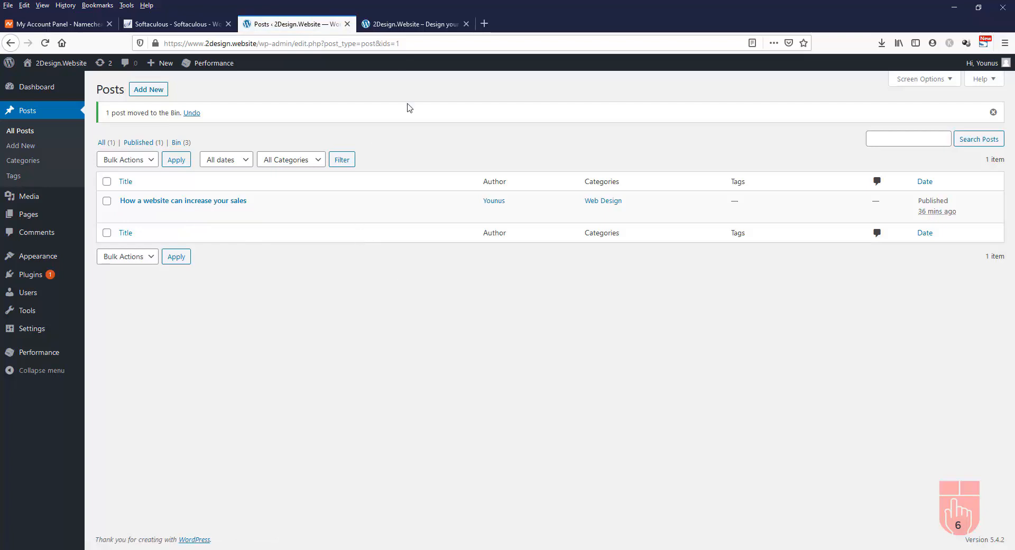
pyautogui.click(406, 25)
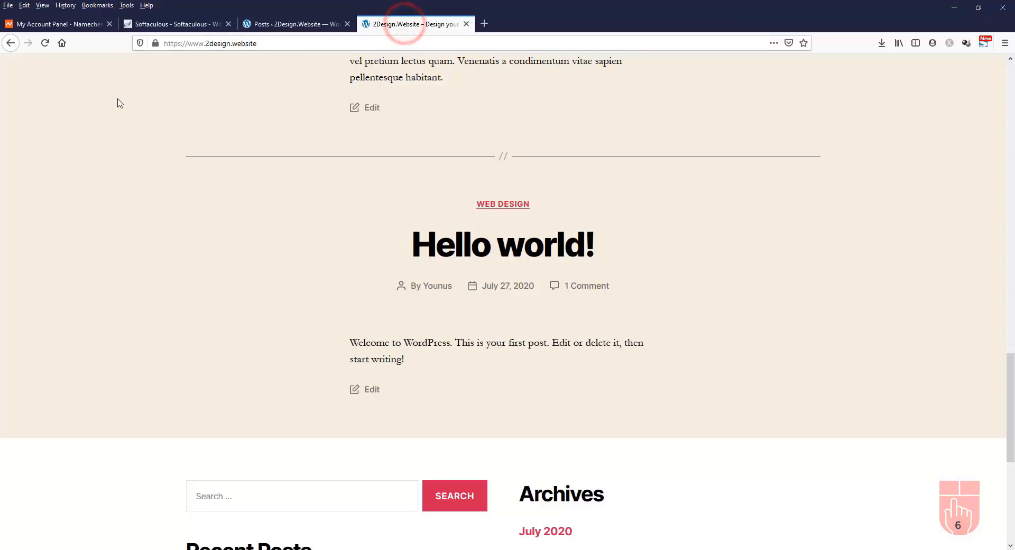
# Reload the live site and scroll to confirm 'Hello world!' is gone, then return to admin Posts
pyautogui.click(45, 46)
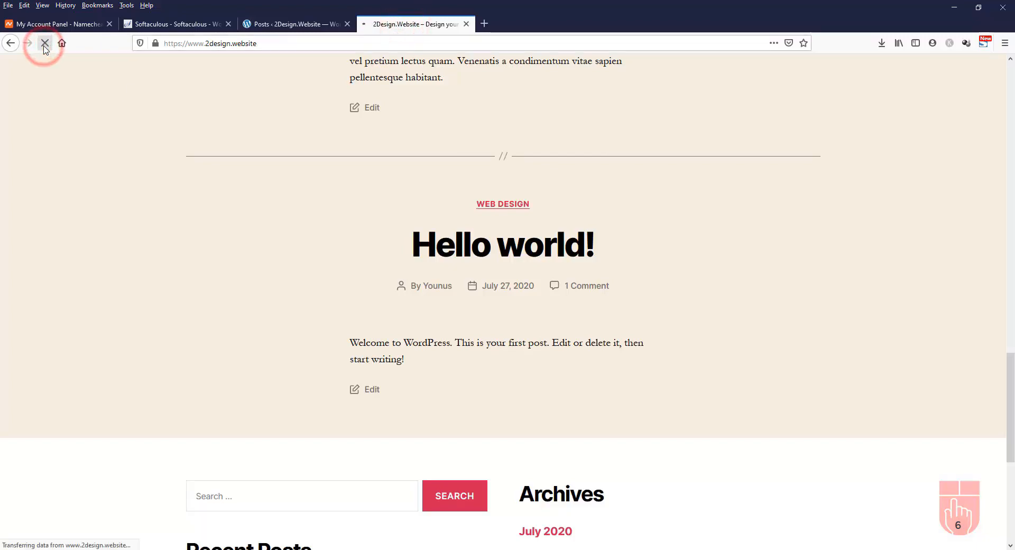
pyautogui.scroll(20, 832, 284)
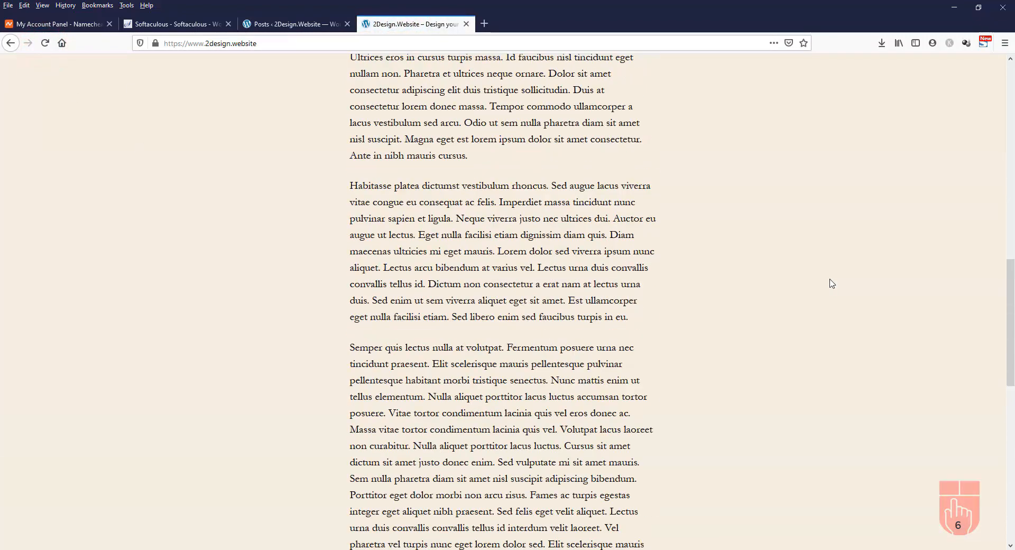
pyautogui.scroll(-20, 832, 283)
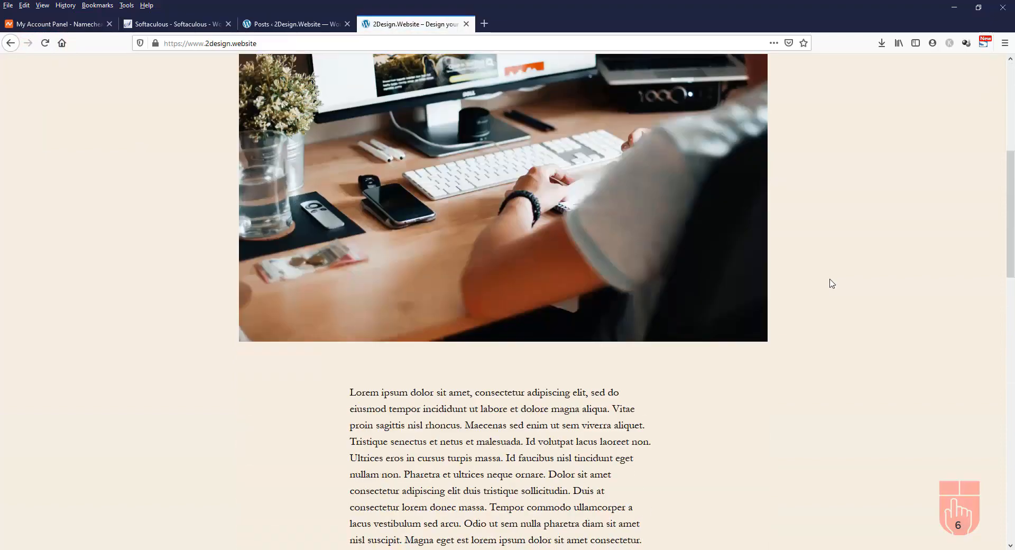
pyautogui.scroll(-3, 832, 284)
pyautogui.scroll(20, 832, 284)
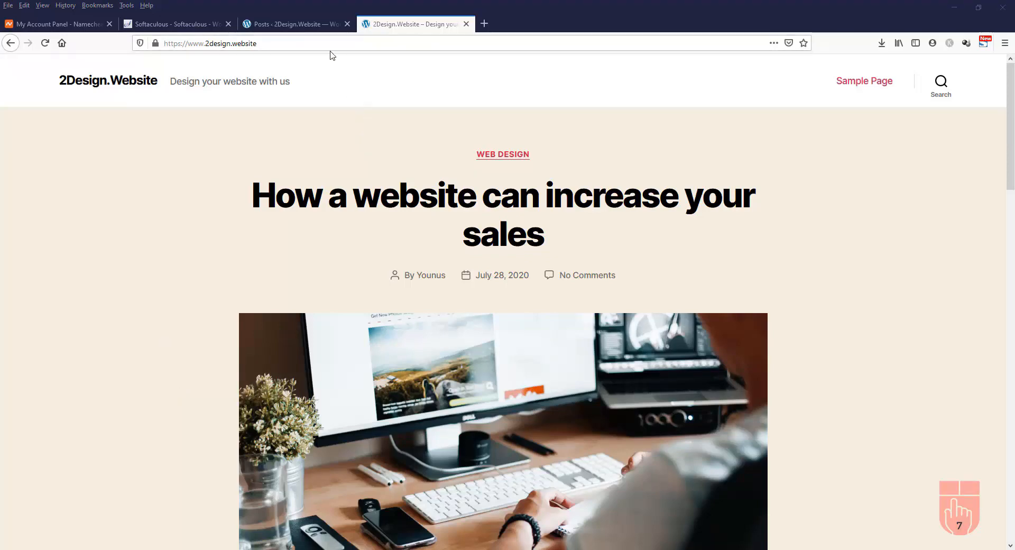
pyautogui.click(289, 26)
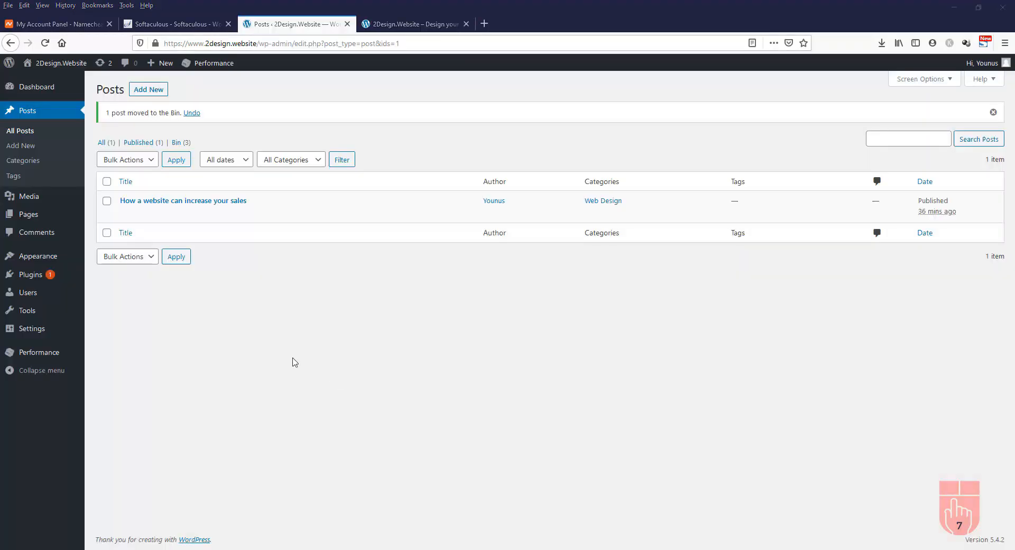
# Start a new page titled 'Home' and bring up the Lorem Ipsum Generator window
pyautogui.click(25, 219)
pyautogui.moveTo(83, 229)
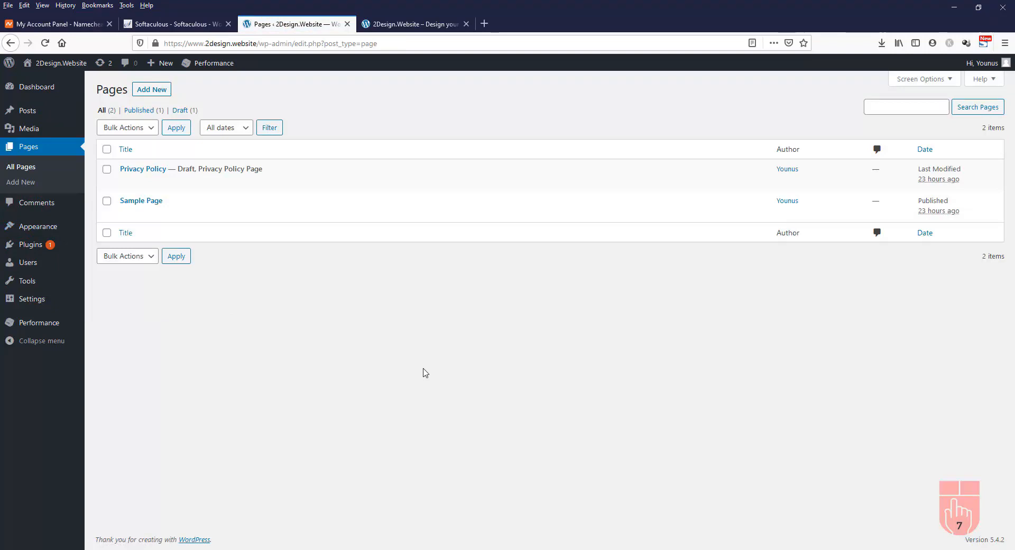
pyautogui.click(158, 90)
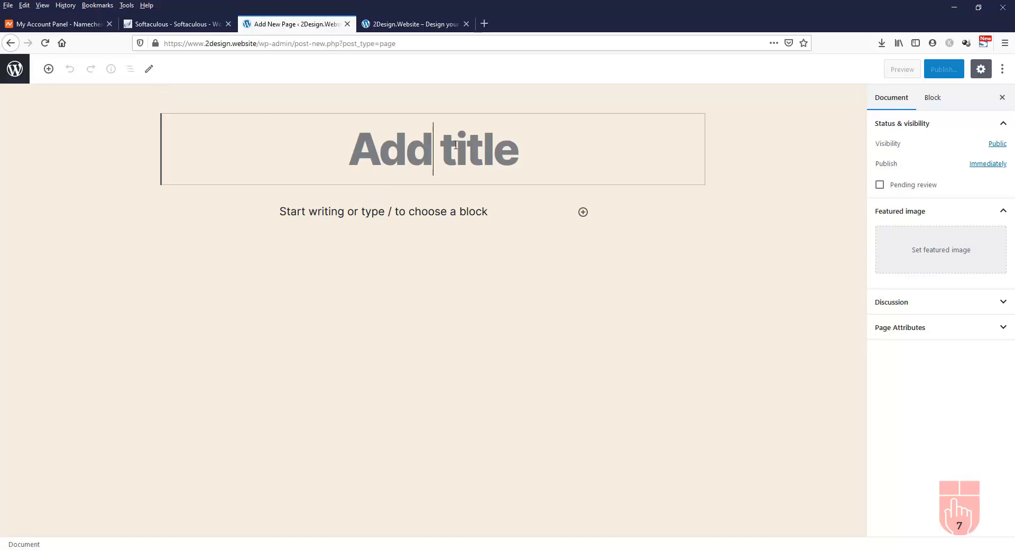
pyautogui.write('Home')
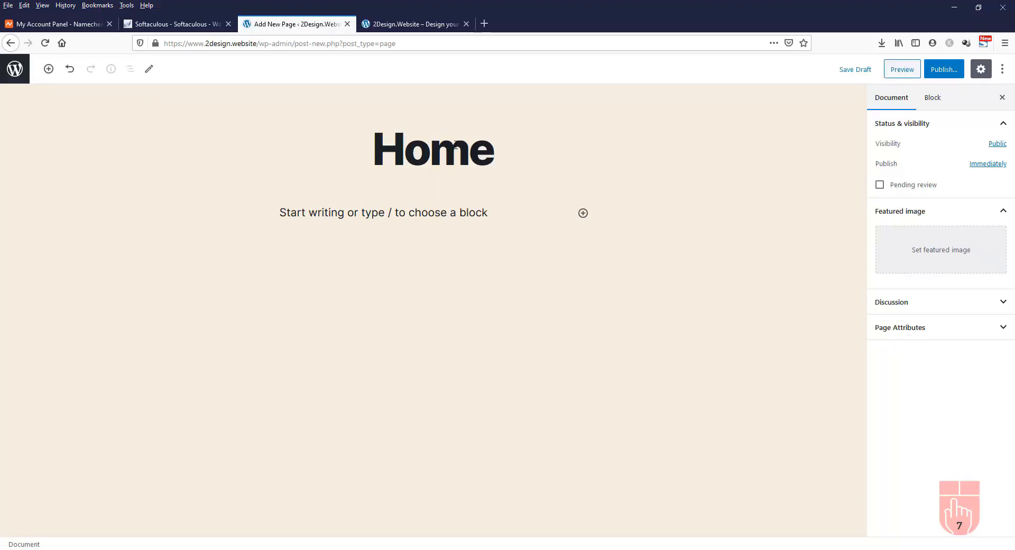
pyautogui.click(363, 214)
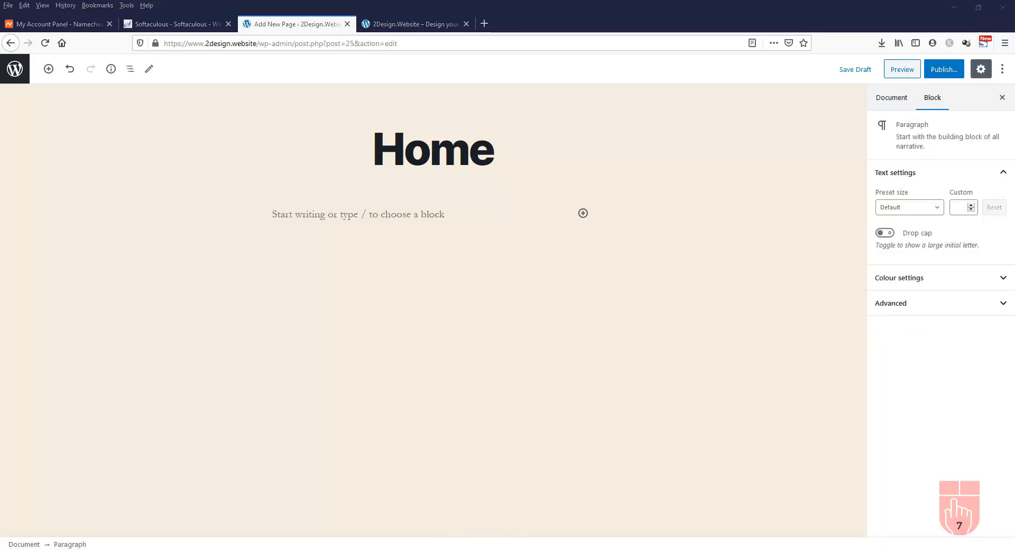
pyautogui.click(496, 529)
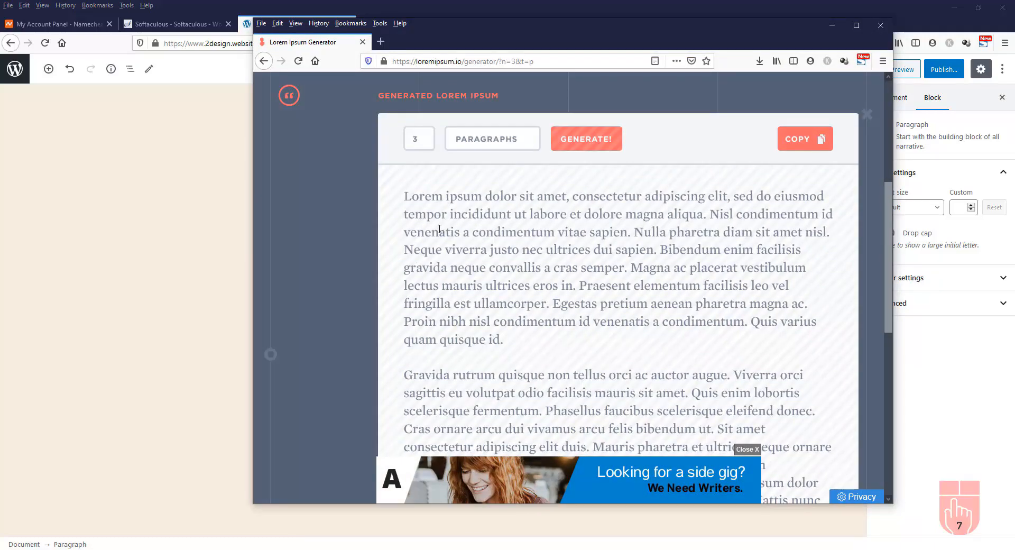
# Copy the first two generated paragraphs on loremipsum.io and go back to the WordPress editor
pyautogui.moveTo(405, 197); pyautogui.dragTo(802, 424)
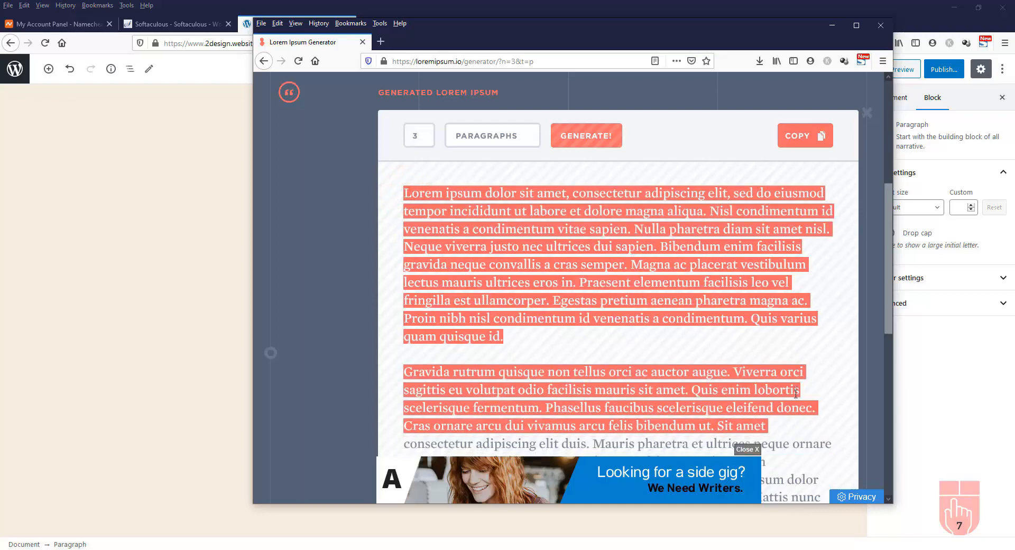
pyautogui.scroll(-2, 802, 424)
pyautogui.scroll(-1, 791, 444)
pyautogui.moveTo(725, 398); pyautogui.dragTo(399, 189)
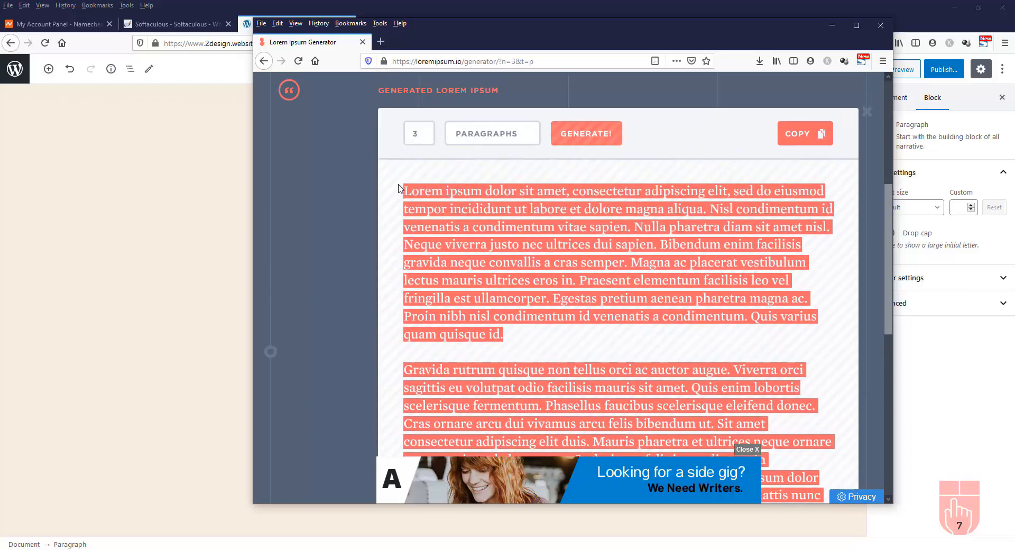
pyautogui.rightClick(447, 199)
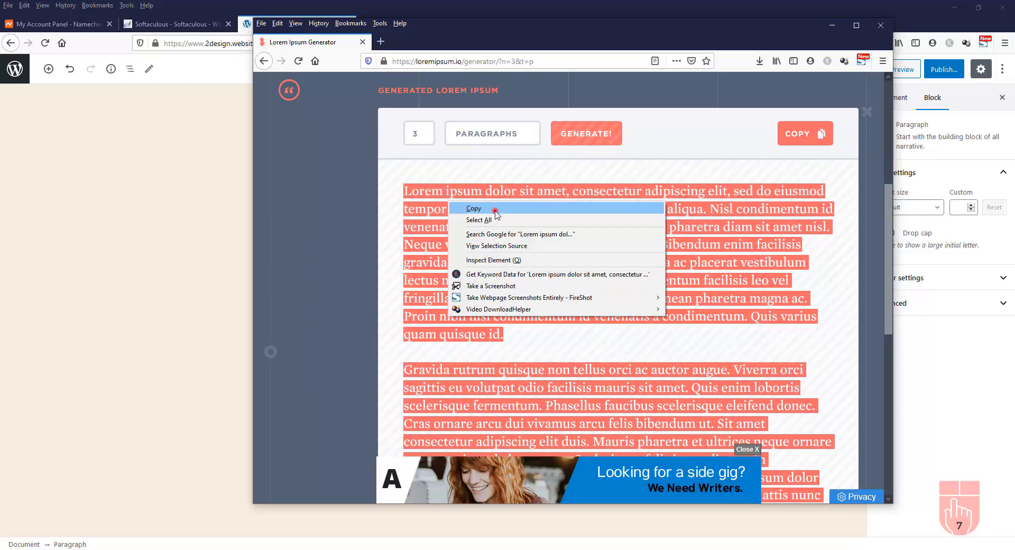
pyautogui.click(494, 209)
pyautogui.click(194, 158)
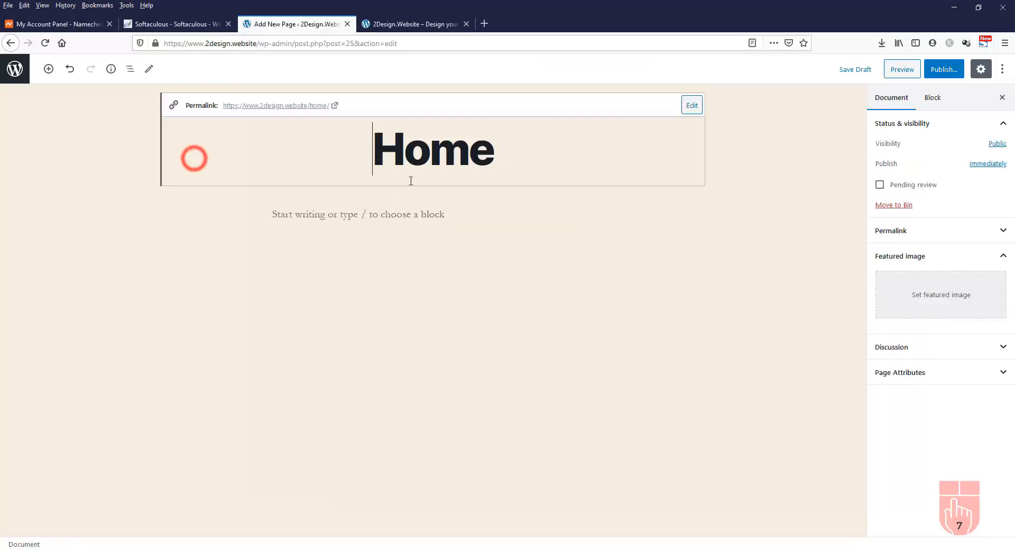
# Paste the two lorem ipsum paragraphs into the empty body of the Home page
pyautogui.click(358, 217)
pyautogui.click(570, 217)
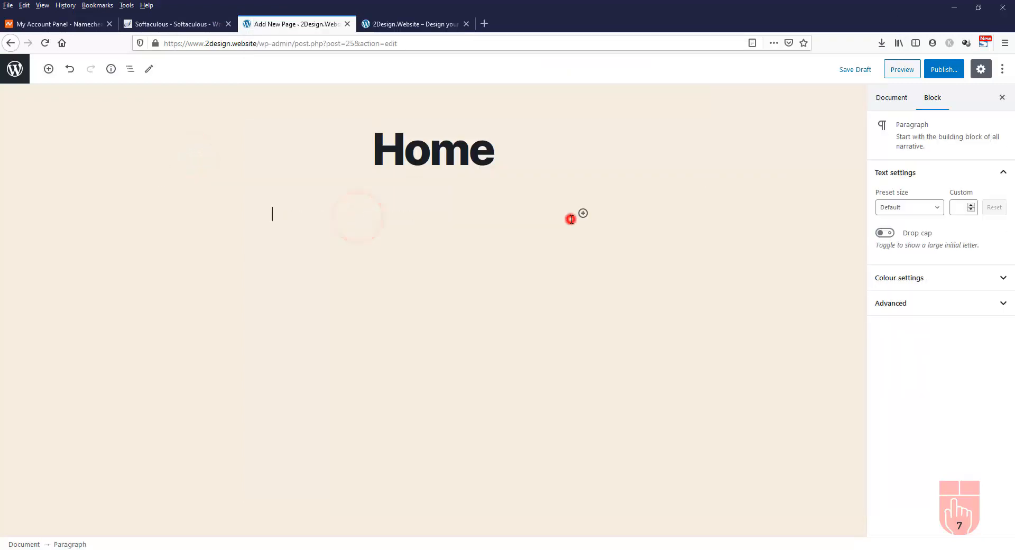
pyautogui.rightClick(320, 220)
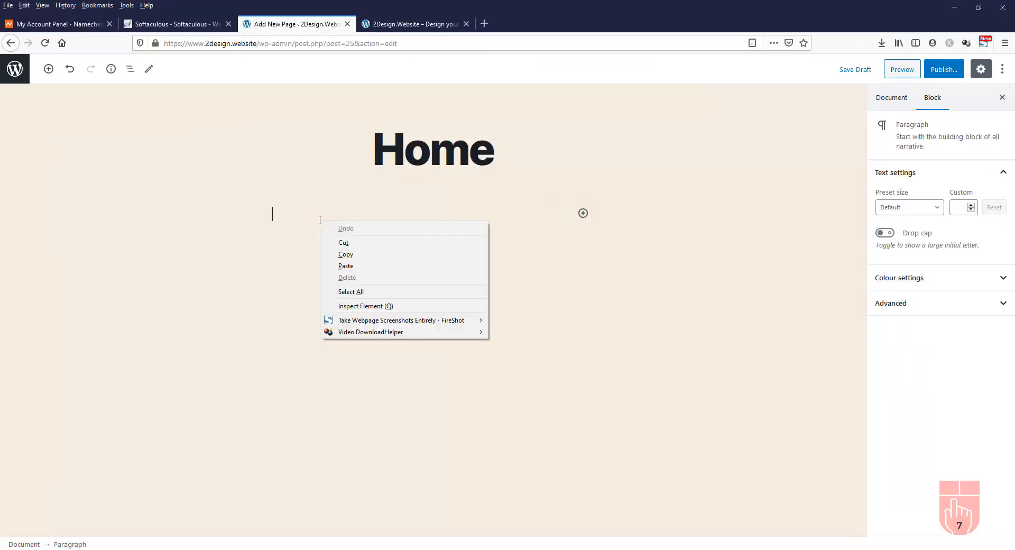
pyautogui.click(354, 265)
pyautogui.scroll(-4, 656, 331)
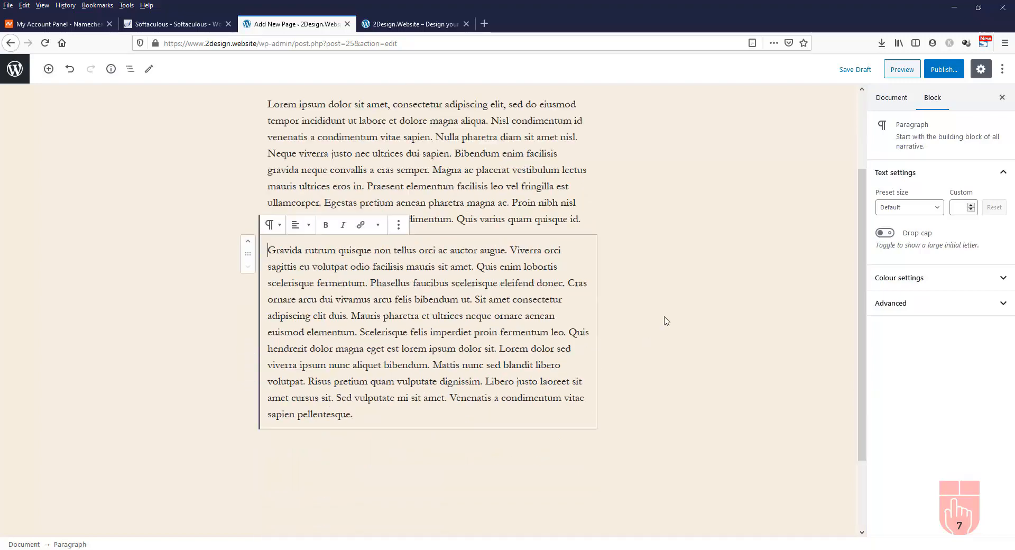
pyautogui.scroll(3, 665, 320)
pyautogui.click(509, 233)
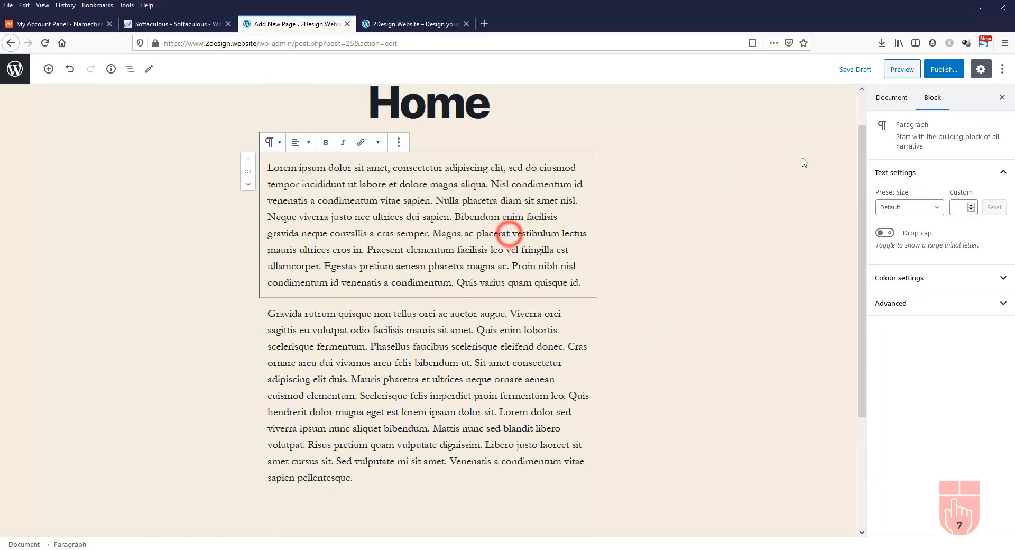
# Publish the Home page
pyautogui.click(944, 71)
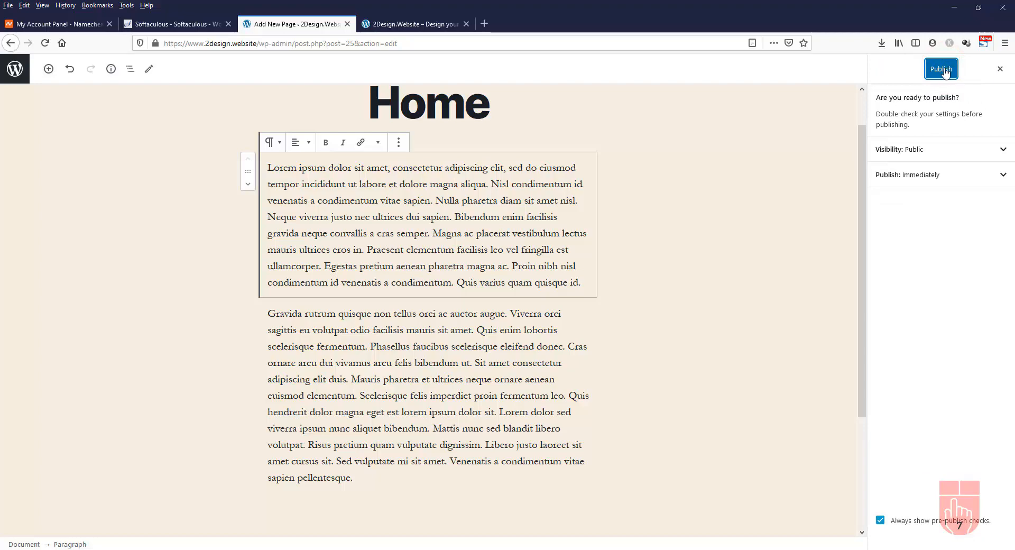
pyautogui.click(946, 72)
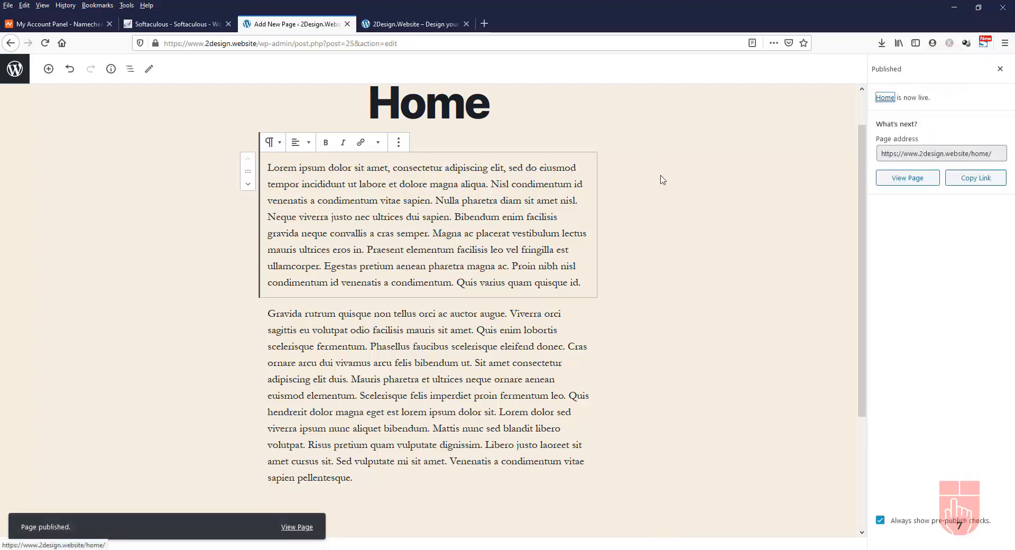
pyautogui.scroll(2, 663, 180)
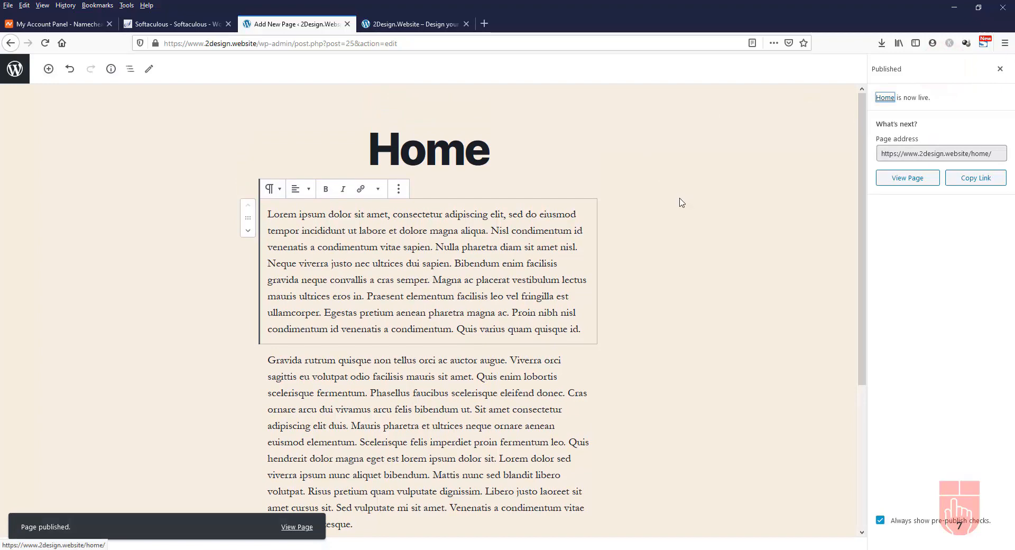
# View the published Home page on the site, then go back to its editor
pyautogui.click(905, 179)
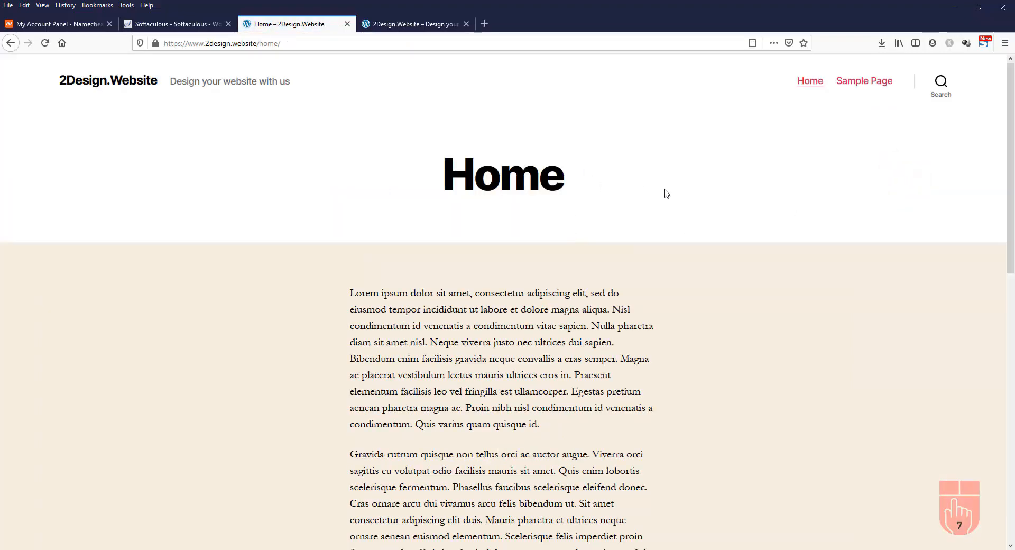
pyautogui.scroll(-5, 709, 302)
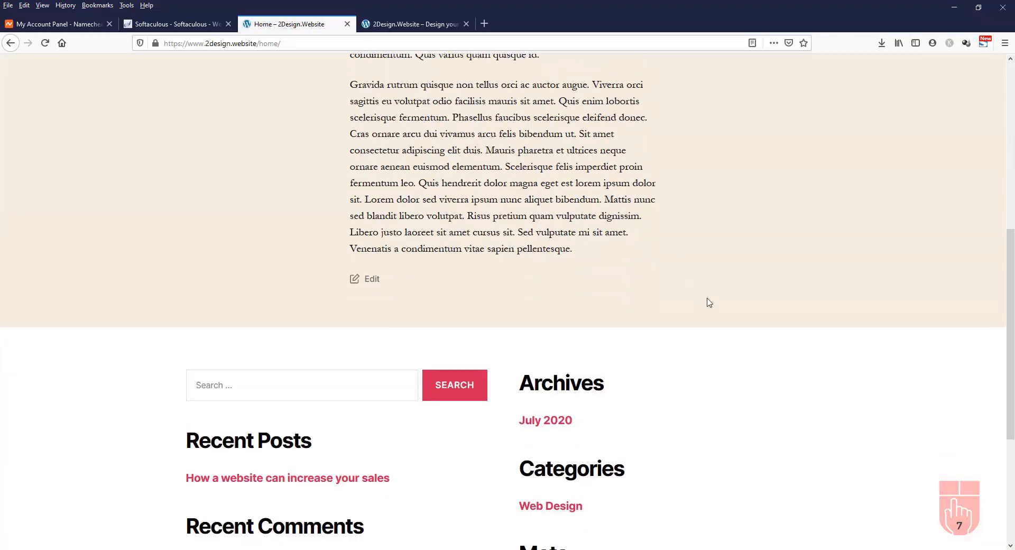
pyautogui.scroll(5, 709, 300)
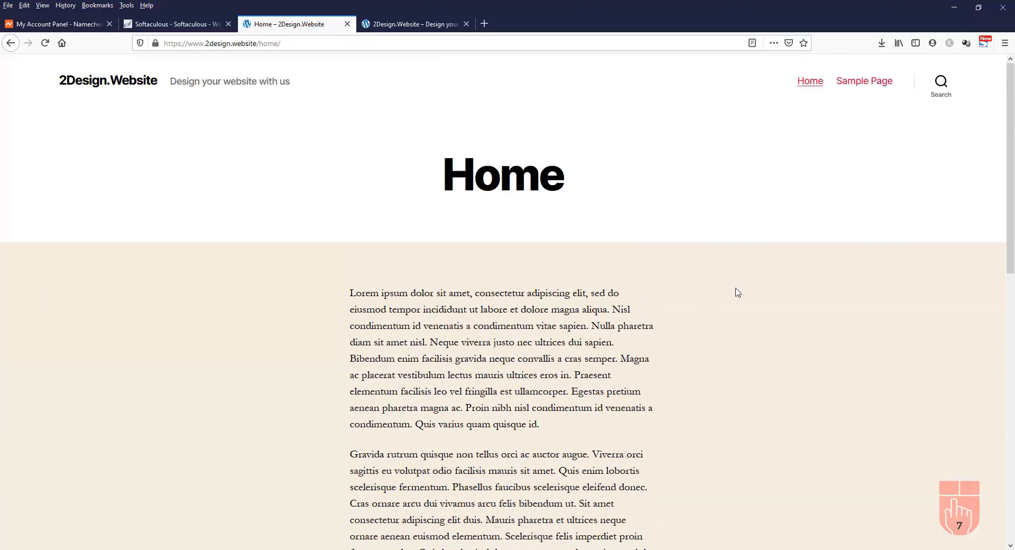
pyautogui.click(9, 45)
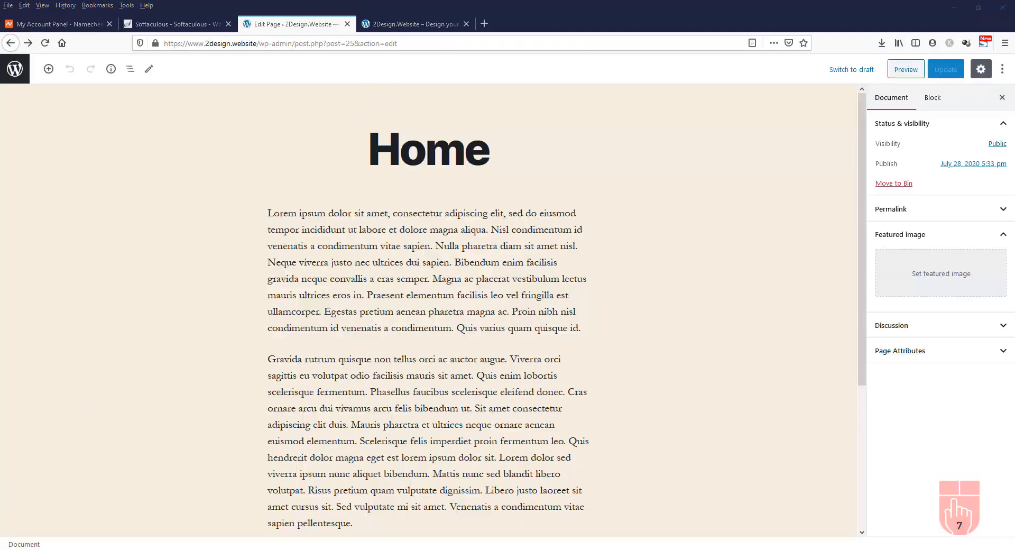
# Reload the live front page, open the new Home page there, and return to the Pages list
pyautogui.click(415, 29)
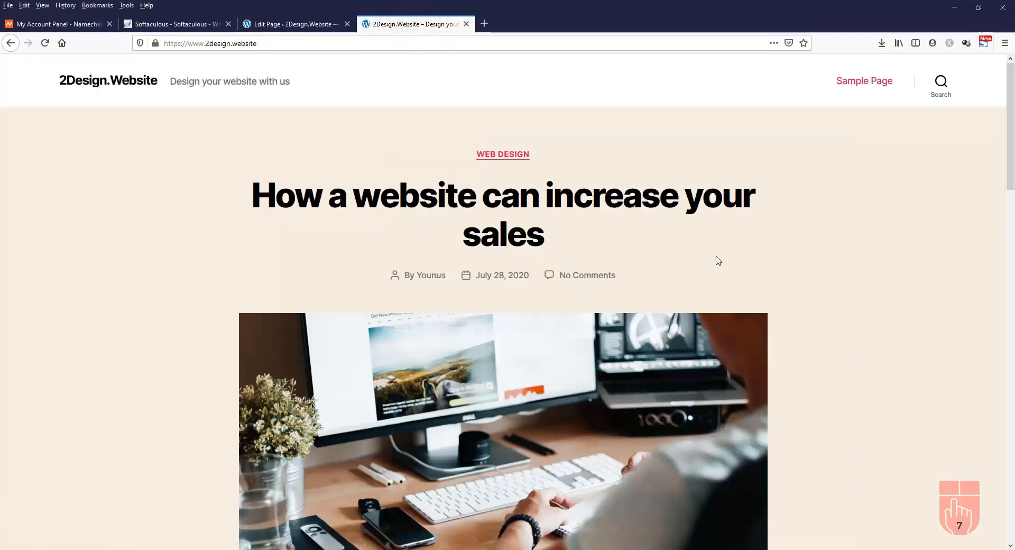
pyautogui.click(47, 47)
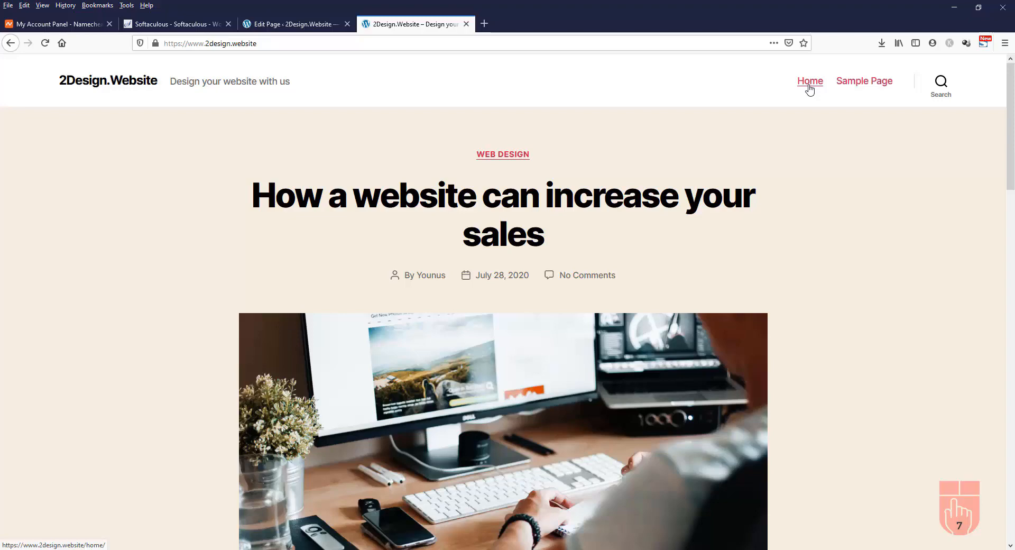
pyautogui.click(809, 87)
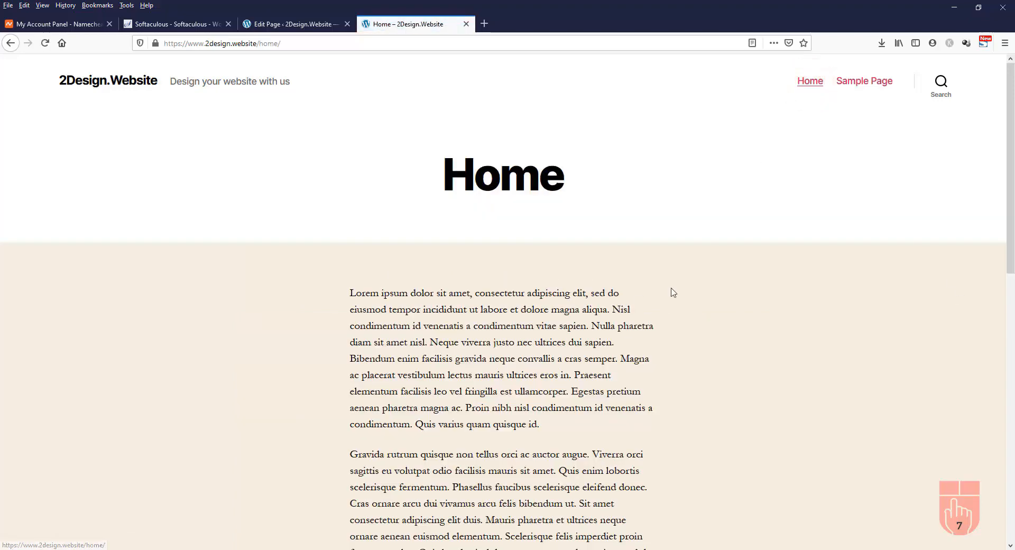
pyautogui.scroll(-5, 760, 336)
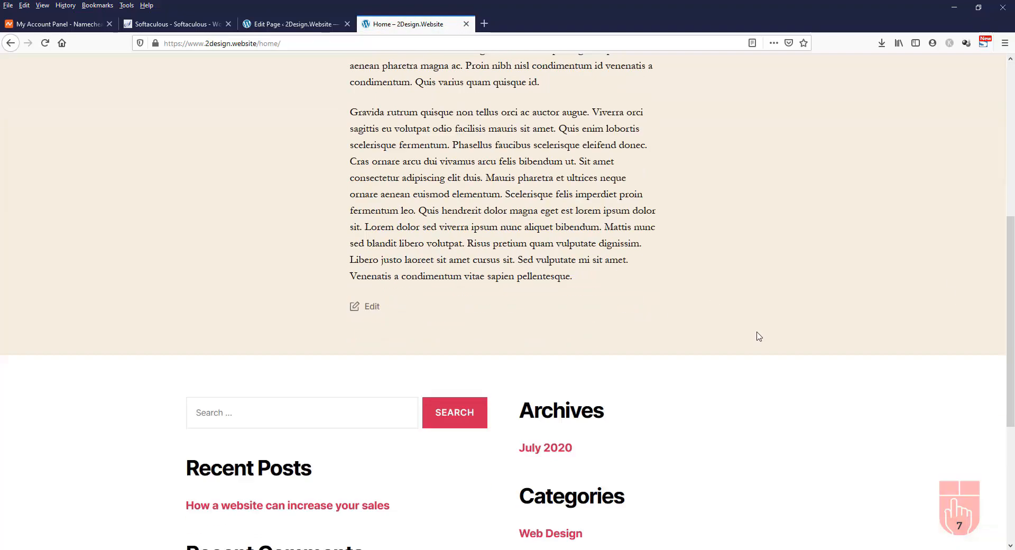
pyautogui.scroll(5, 758, 335)
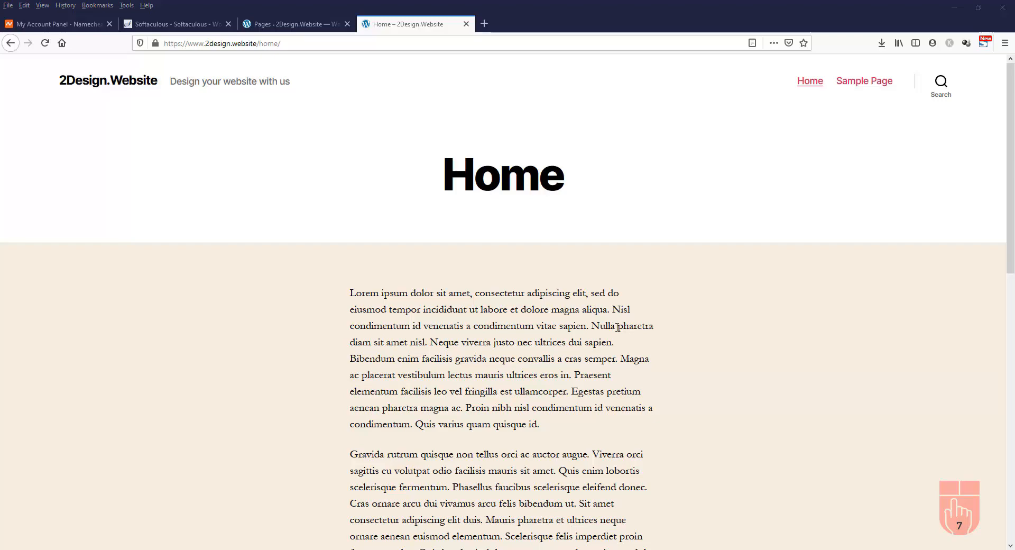
pyautogui.click(281, 28)
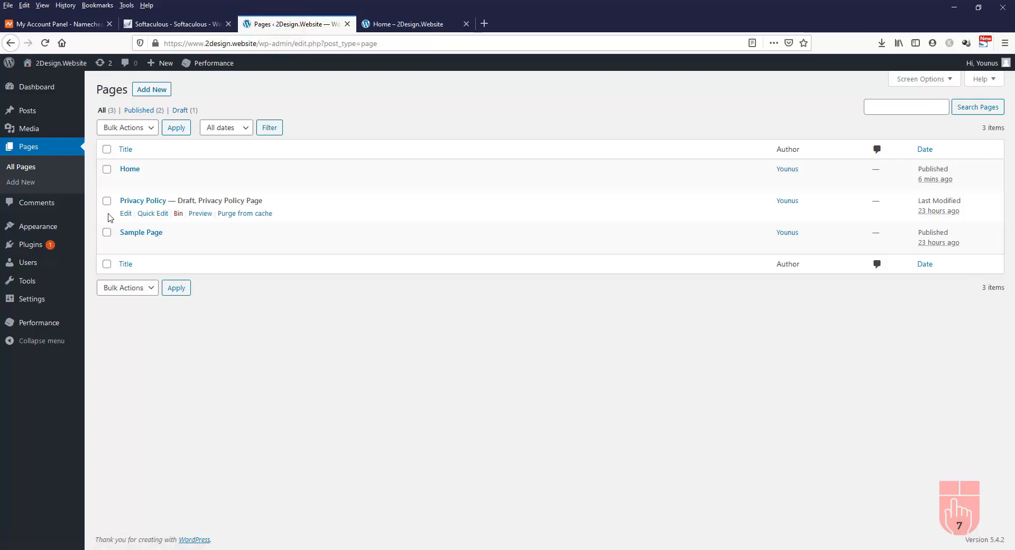
# In Reading Settings, make 'Home' the static homepage and save the changes
pyautogui.click(34, 304)
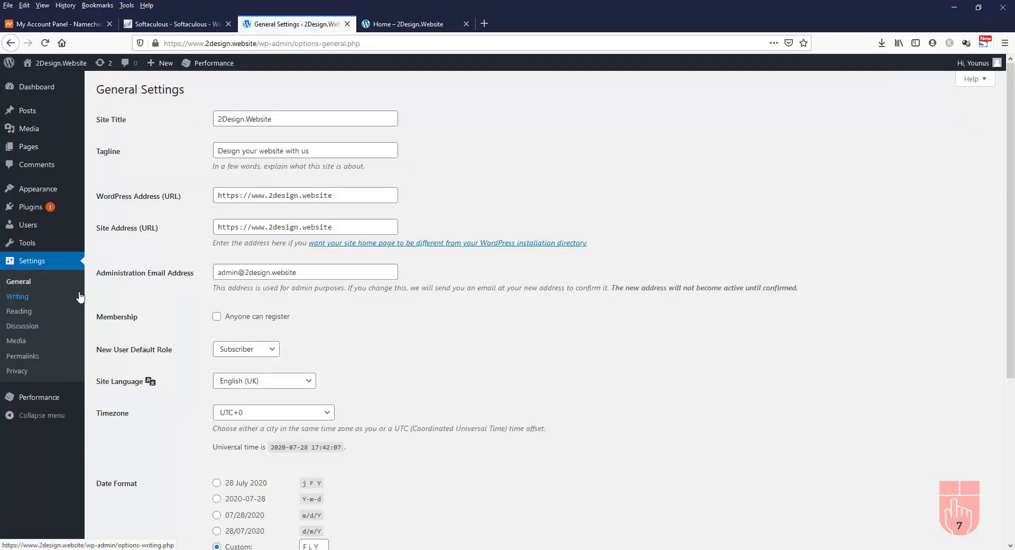
pyautogui.click(19, 313)
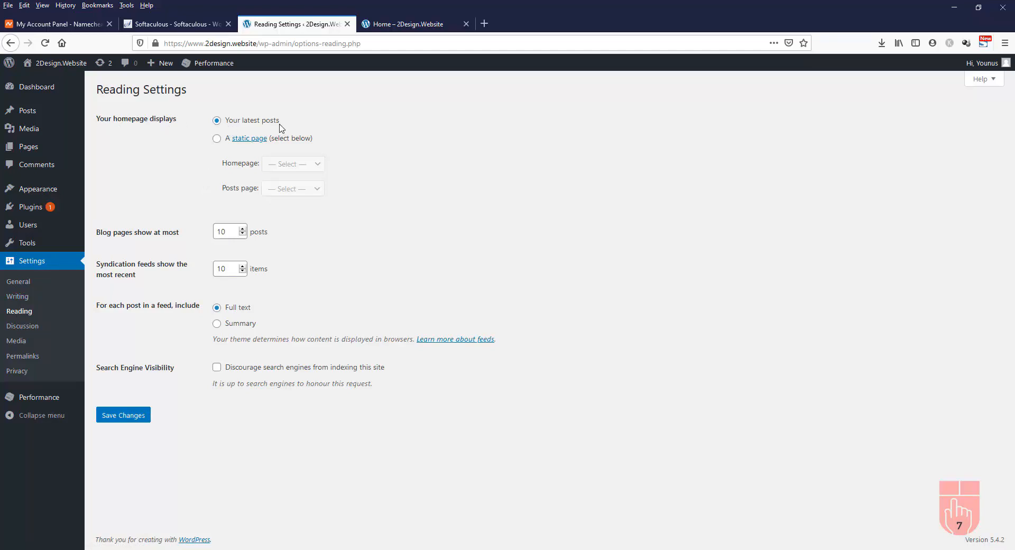
pyautogui.click(216, 140)
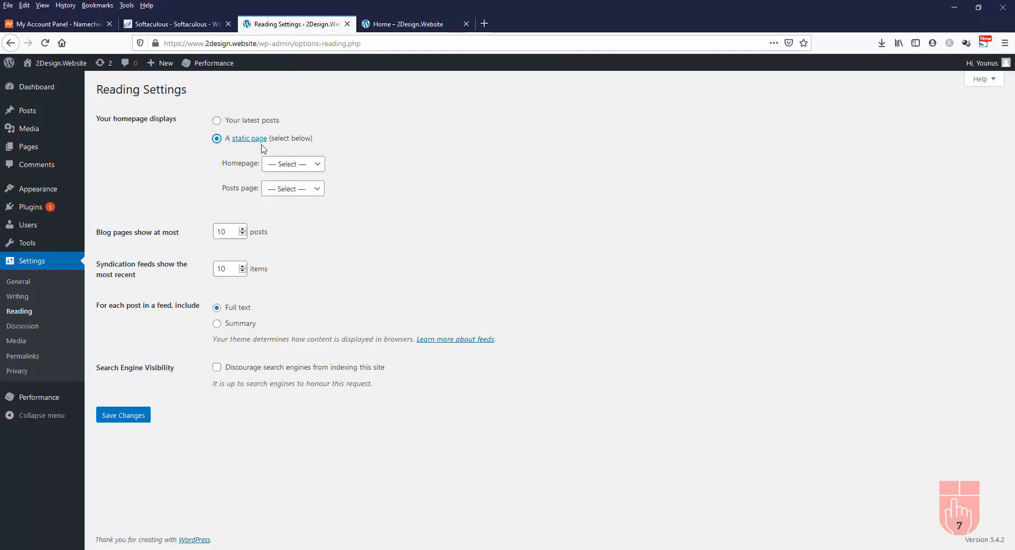
pyautogui.click(288, 167)
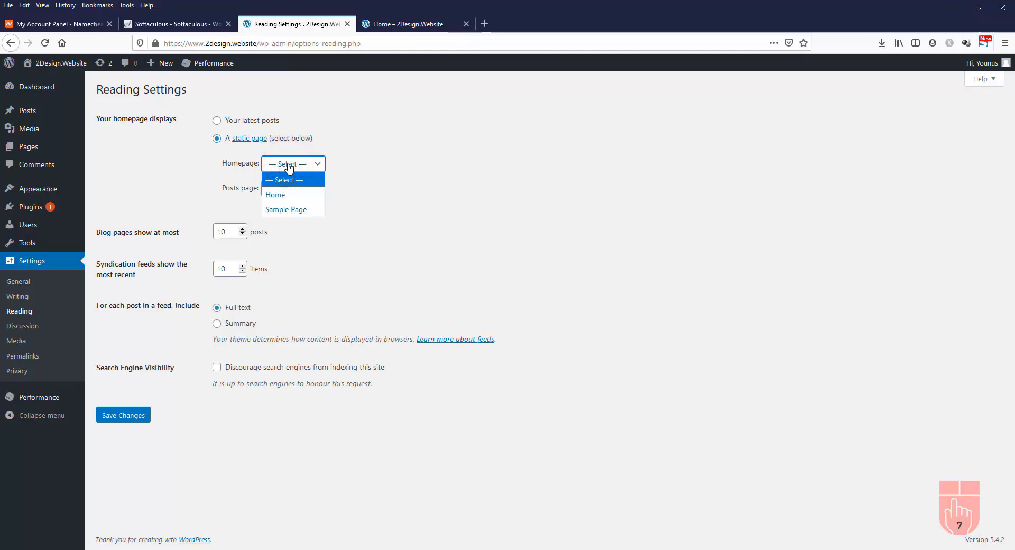
pyautogui.click(289, 195)
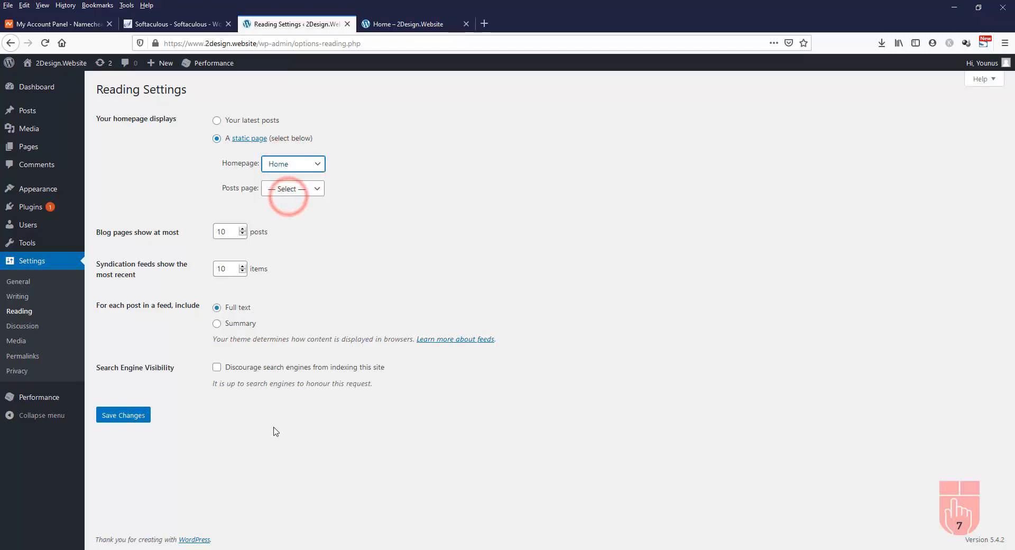
pyautogui.click(127, 418)
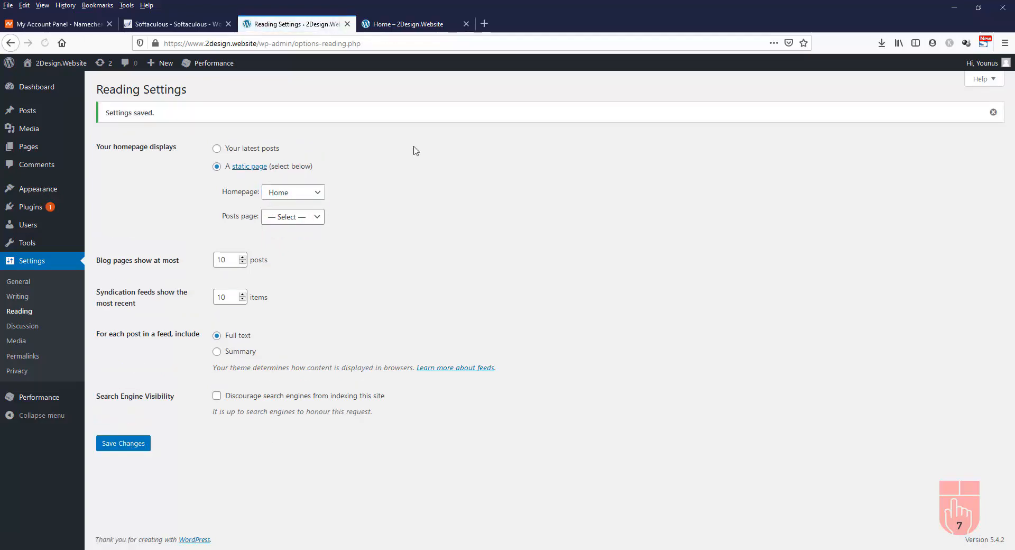
pyautogui.click(417, 24)
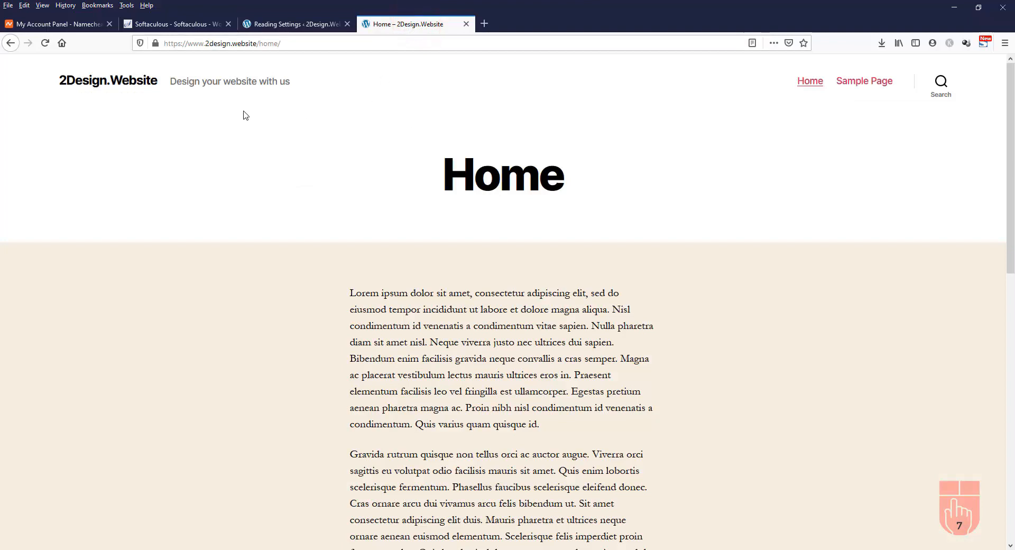
# Load the site root to check the new front page, then open the admin Pages list
pyautogui.click(106, 82)
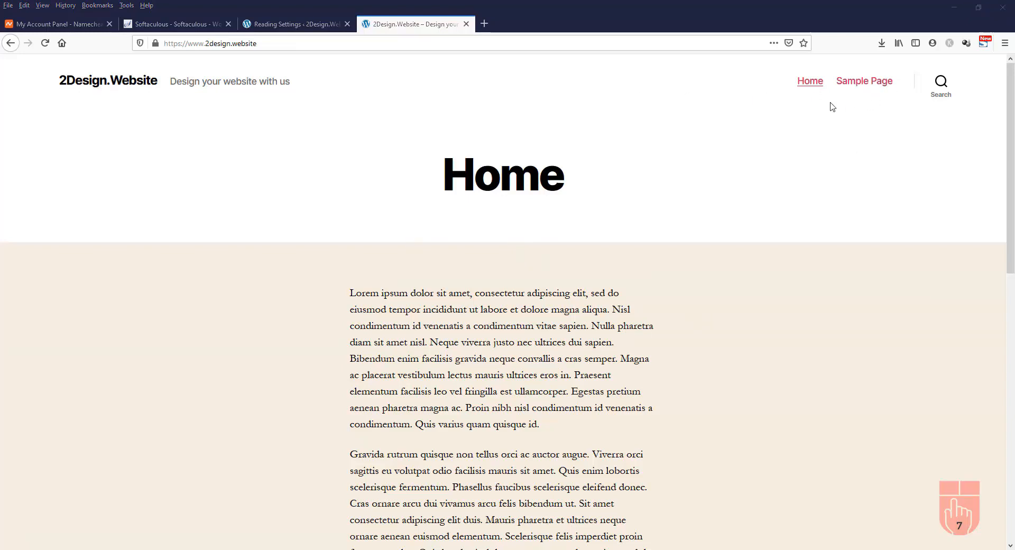
pyautogui.click(291, 23)
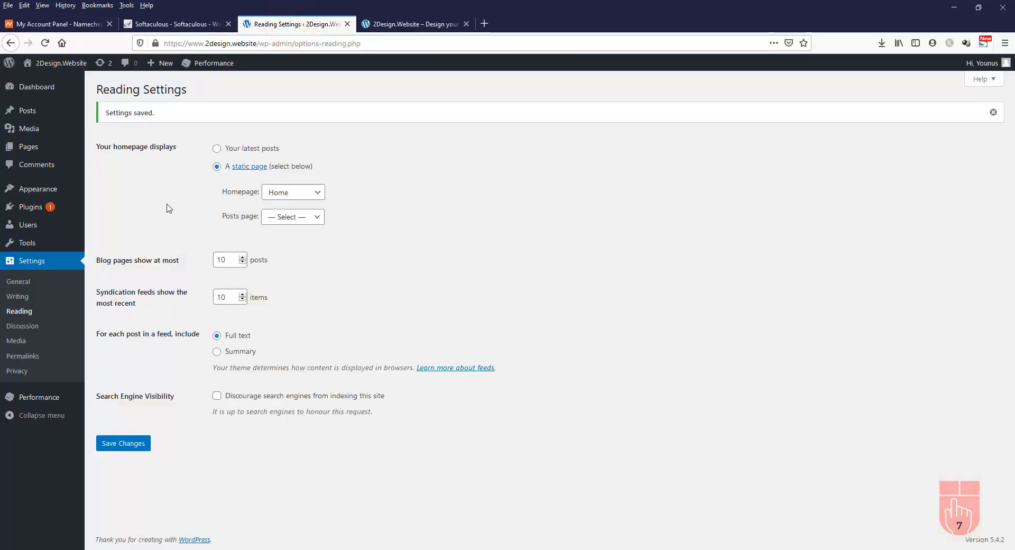
pyautogui.click(33, 149)
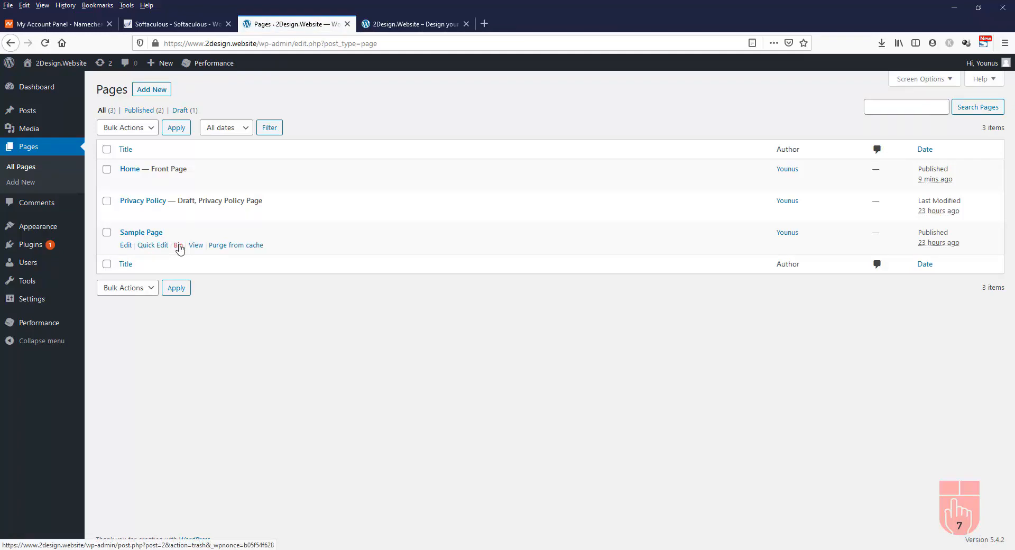
# Move Sample Page to the Bin
pyautogui.click(179, 246)
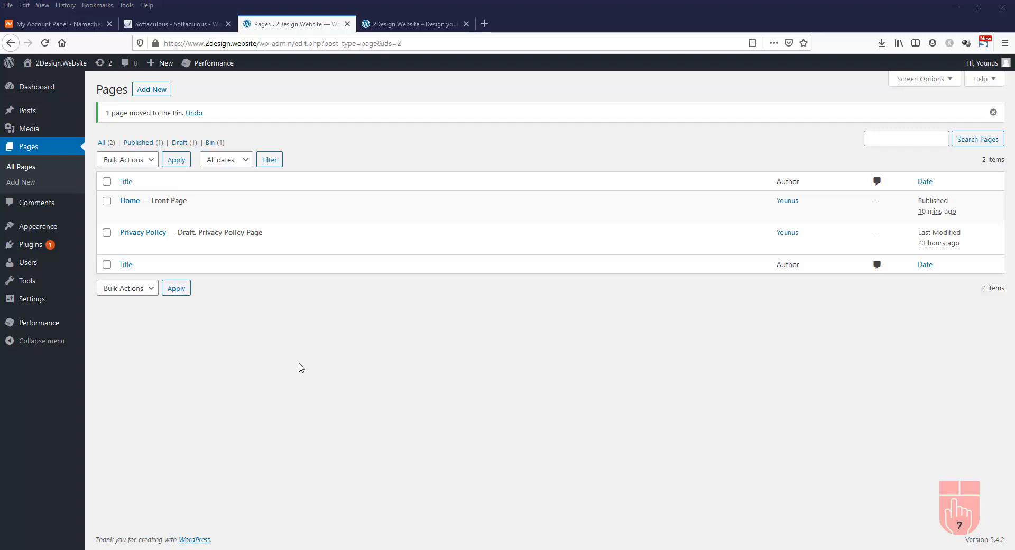
pyautogui.moveTo(30, 113)
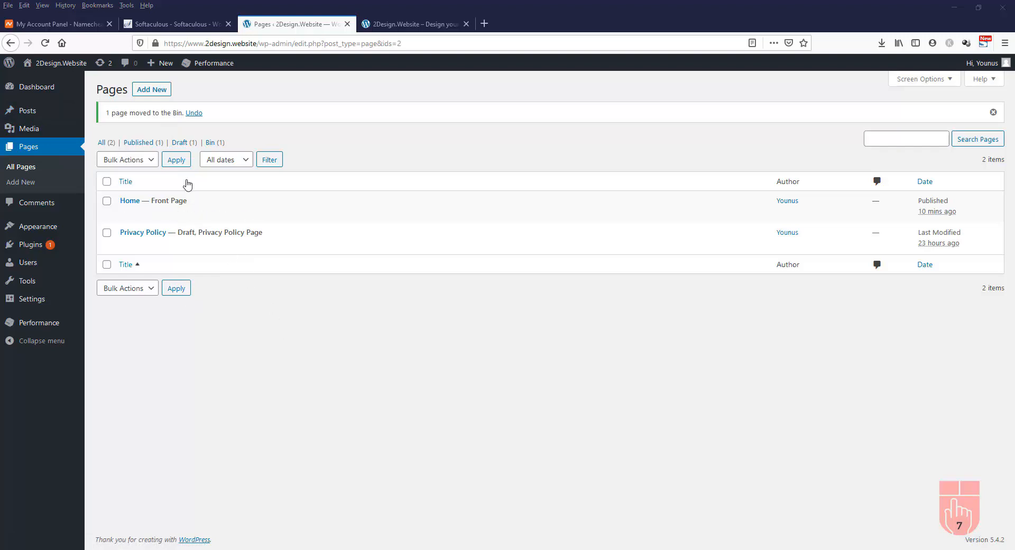
# Publish an empty page titled 'Blog' and go back to the Pages list
pyautogui.click(153, 91)
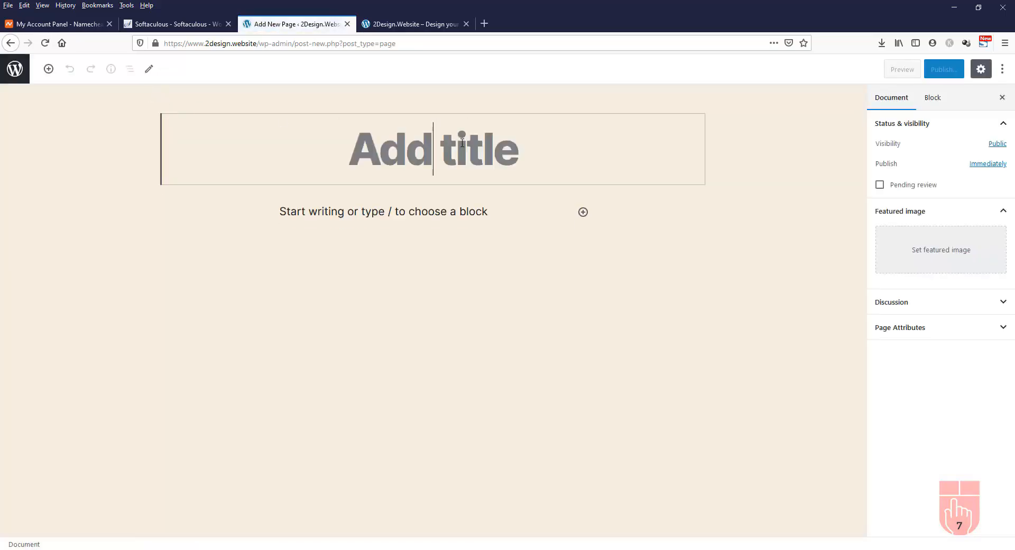
pyautogui.click(444, 154)
pyautogui.write('B')
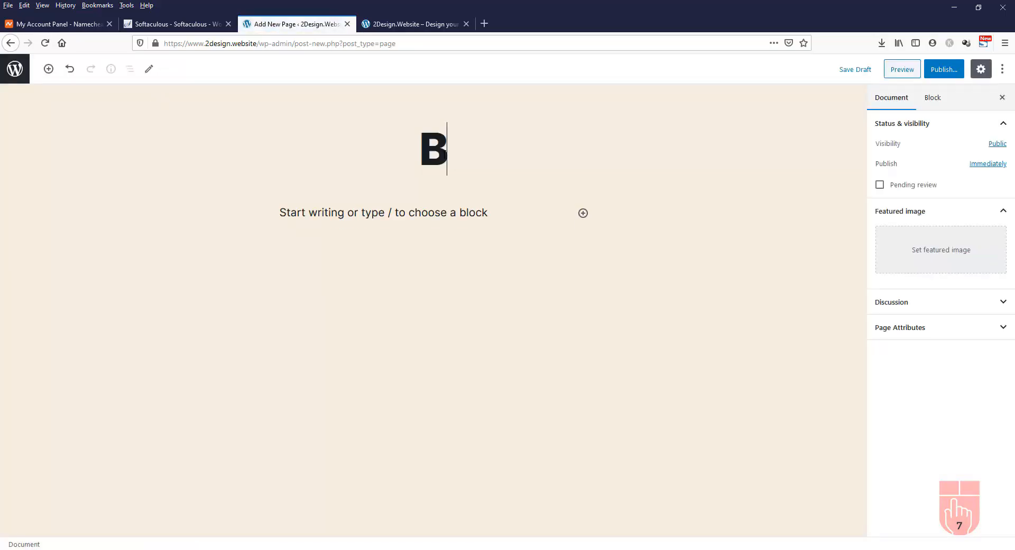
pyautogui.write('log')
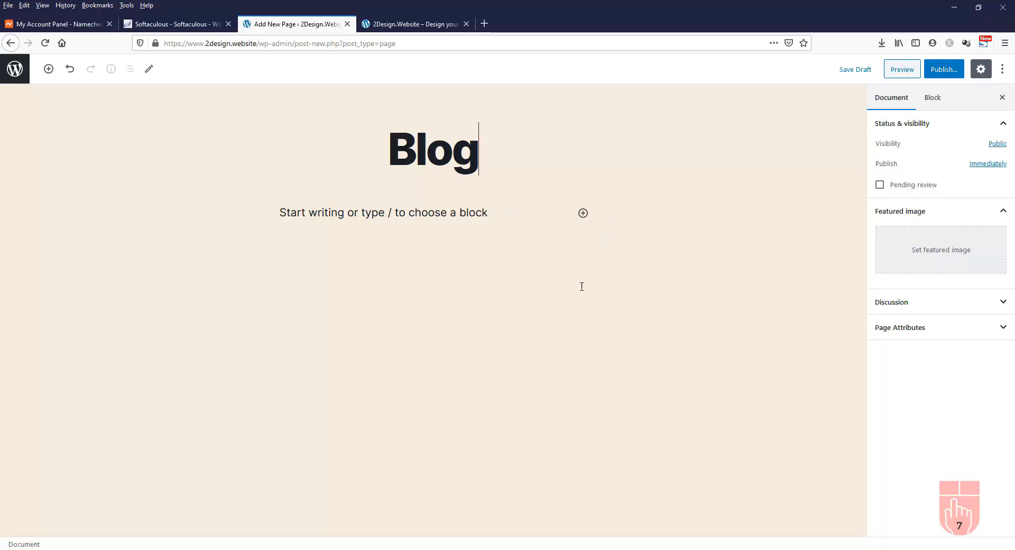
pyautogui.click(946, 71)
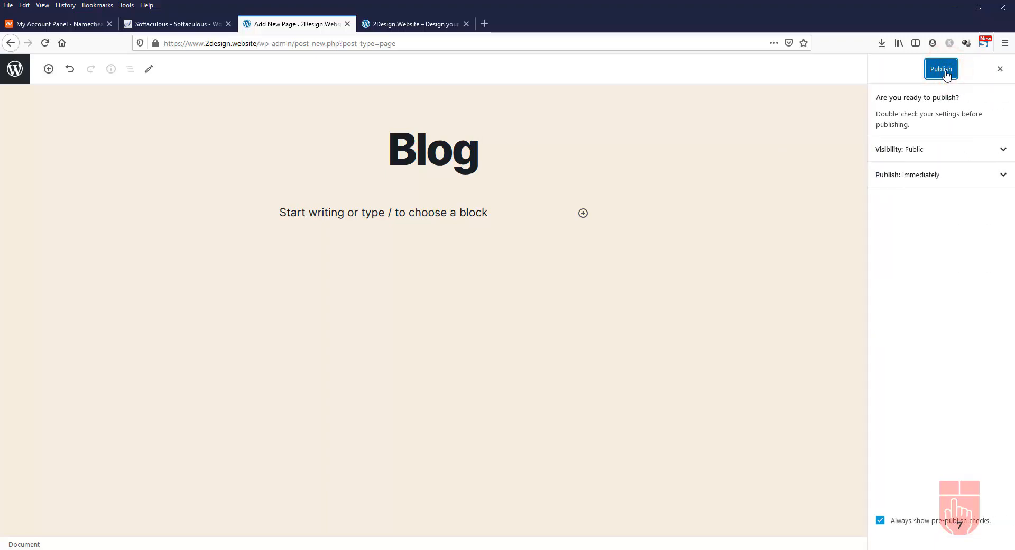
pyautogui.click(944, 71)
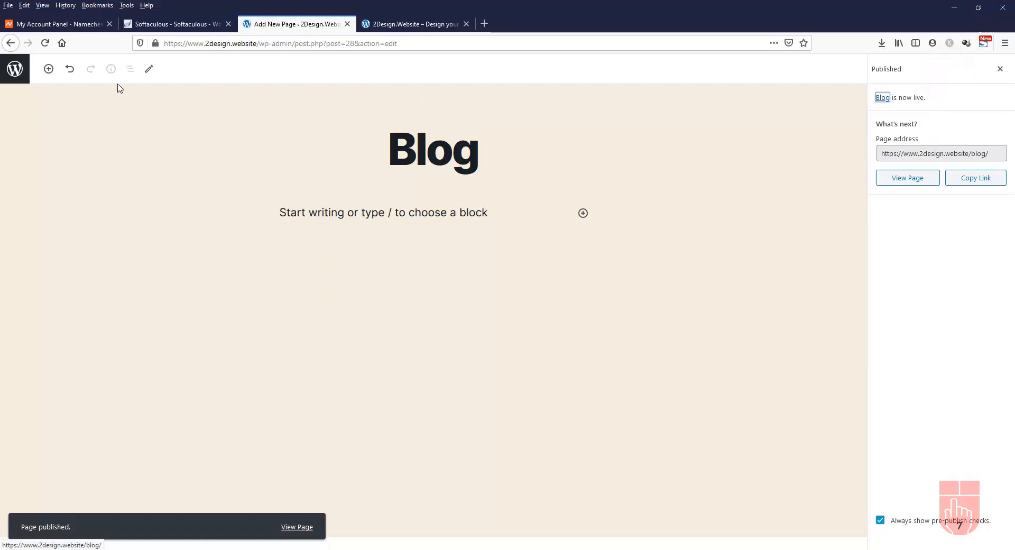
pyautogui.click(15, 69)
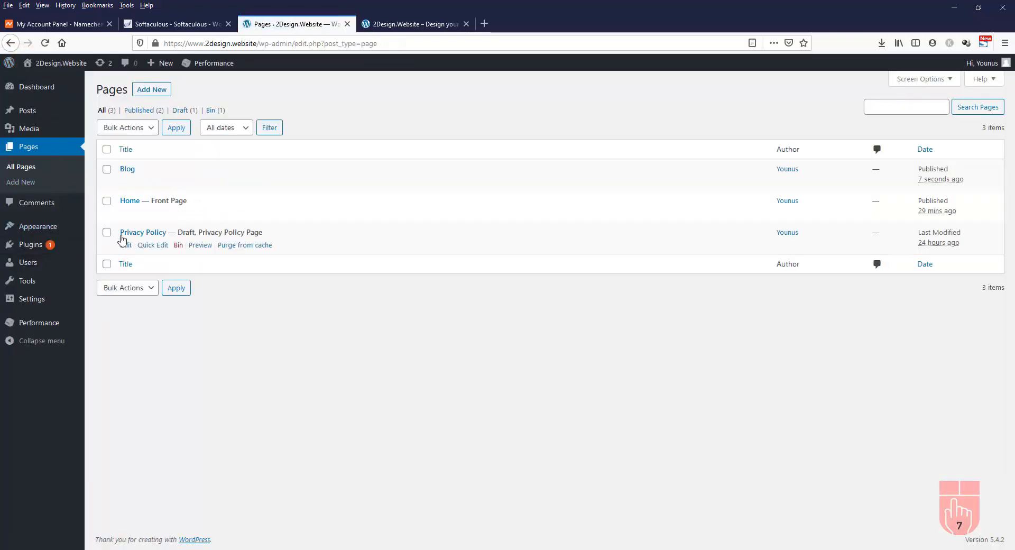
# In Reading Settings, pick Blog as the posts page and save the changes
pyautogui.moveTo(41, 306)
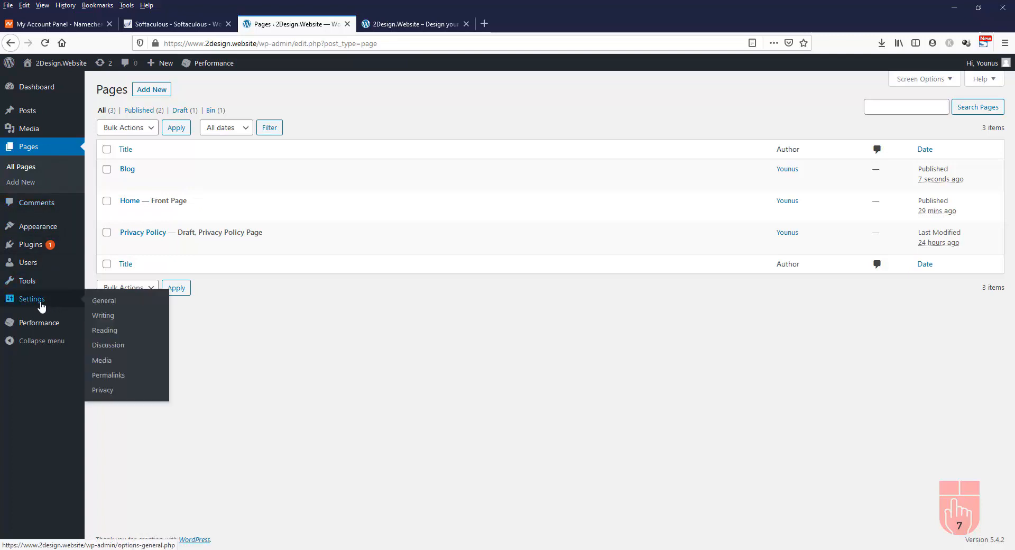
pyautogui.click(110, 332)
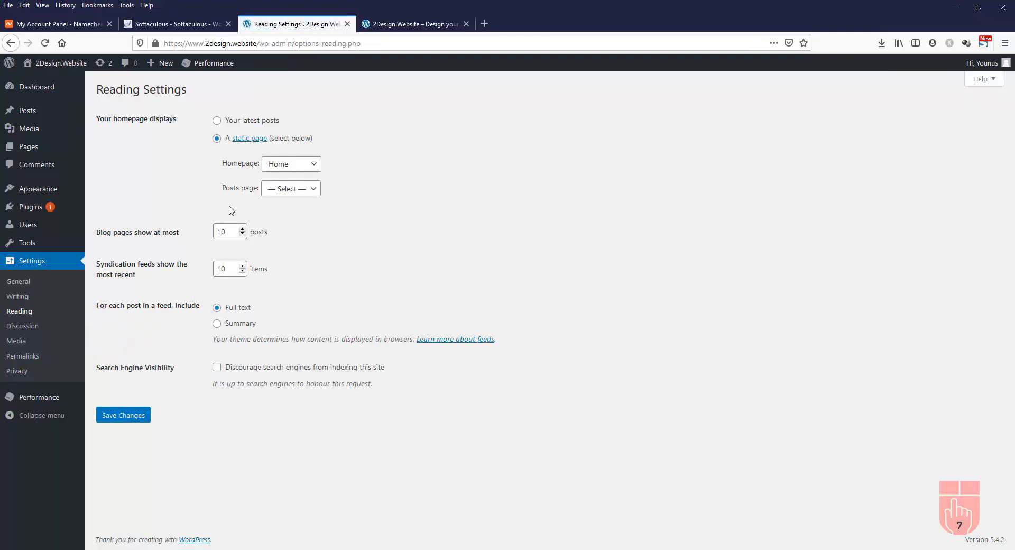
pyautogui.click(293, 190)
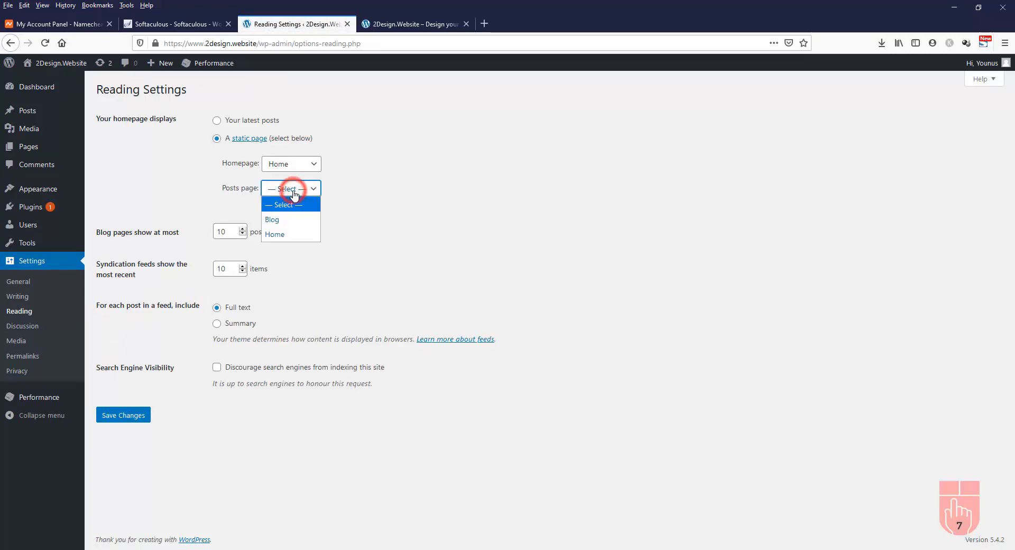
pyautogui.click(289, 221)
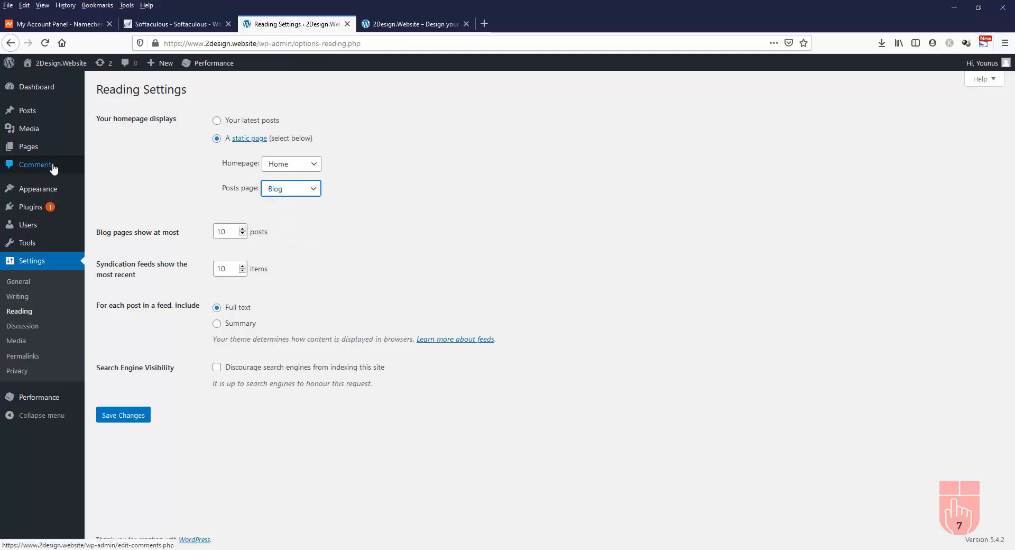
pyautogui.click(117, 417)
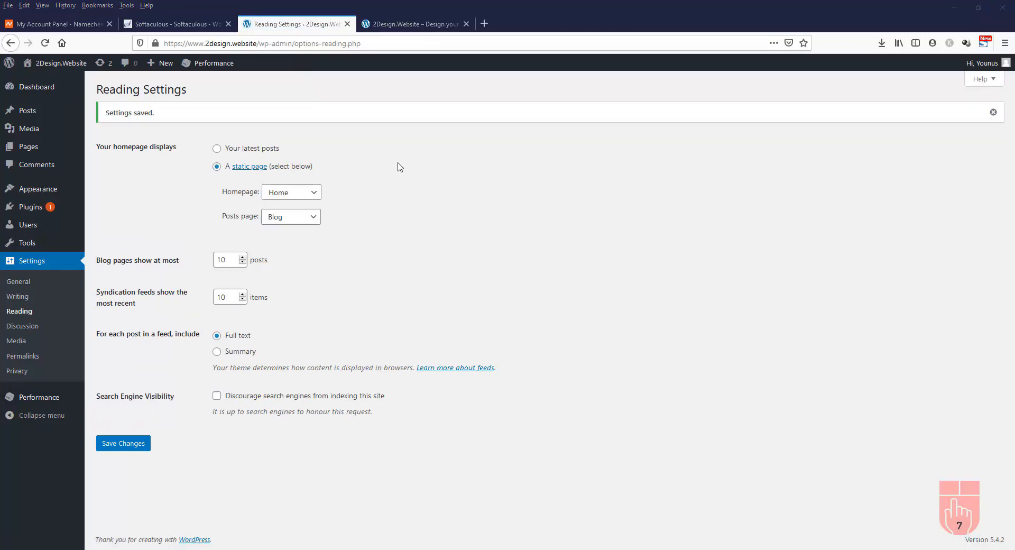
# Reload the live site and open its Blog page from the updated menu
pyautogui.click(412, 24)
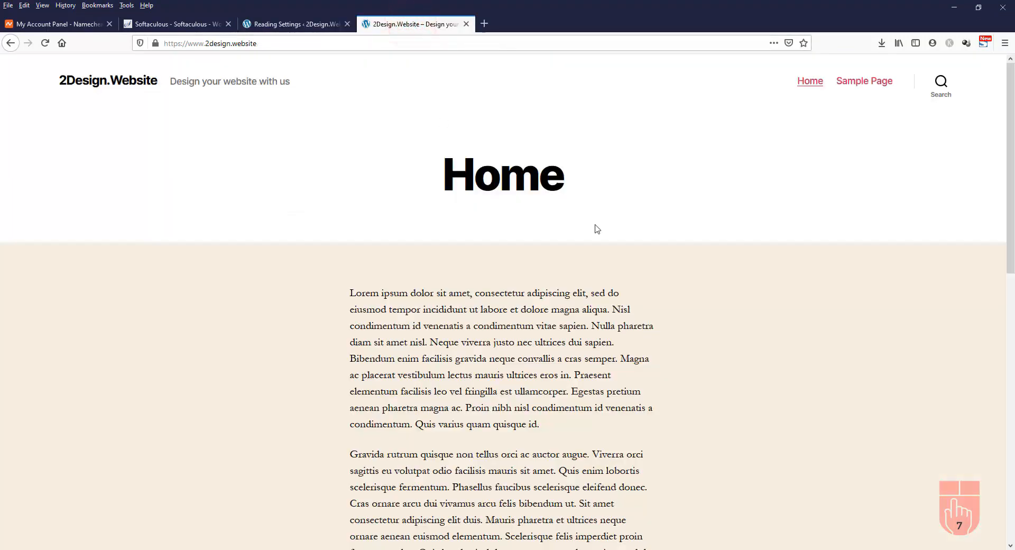
pyautogui.click(45, 42)
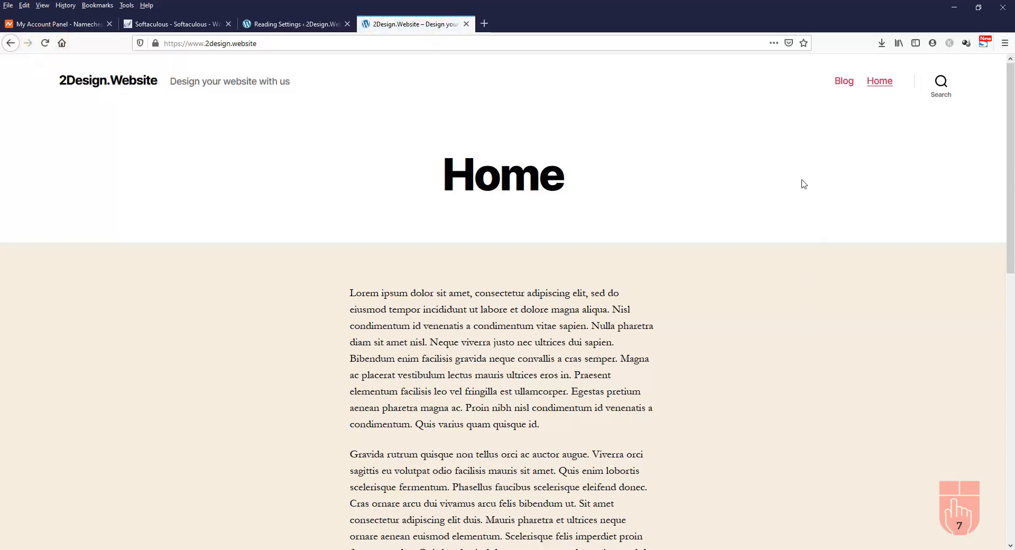
pyautogui.click(845, 85)
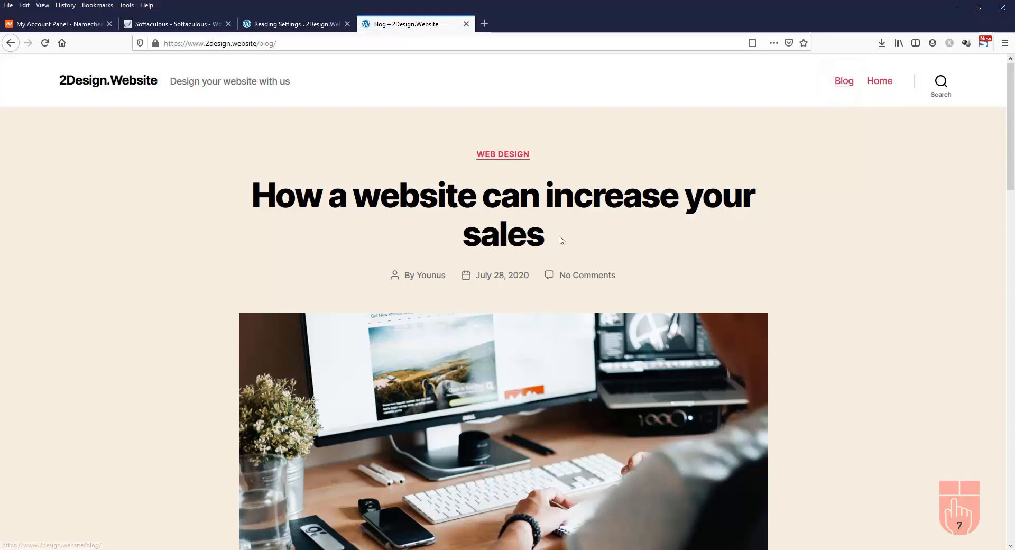
# Scroll through the blog post, view the Home page, then return to Reading Settings
pyautogui.scroll(-3, 821, 224)
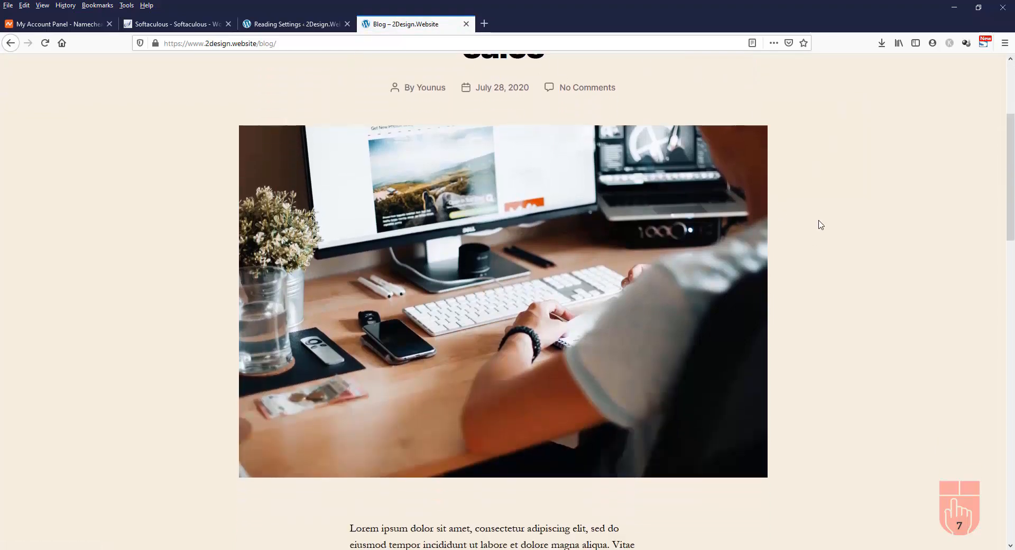
pyautogui.scroll(-10, 821, 224)
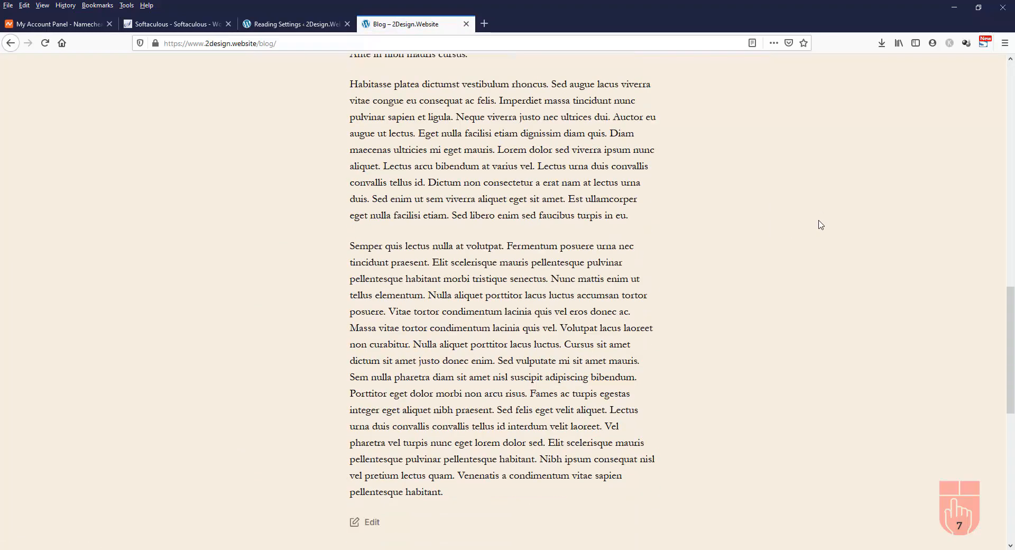
pyautogui.scroll(-5, 821, 225)
pyautogui.scroll(12, 821, 224)
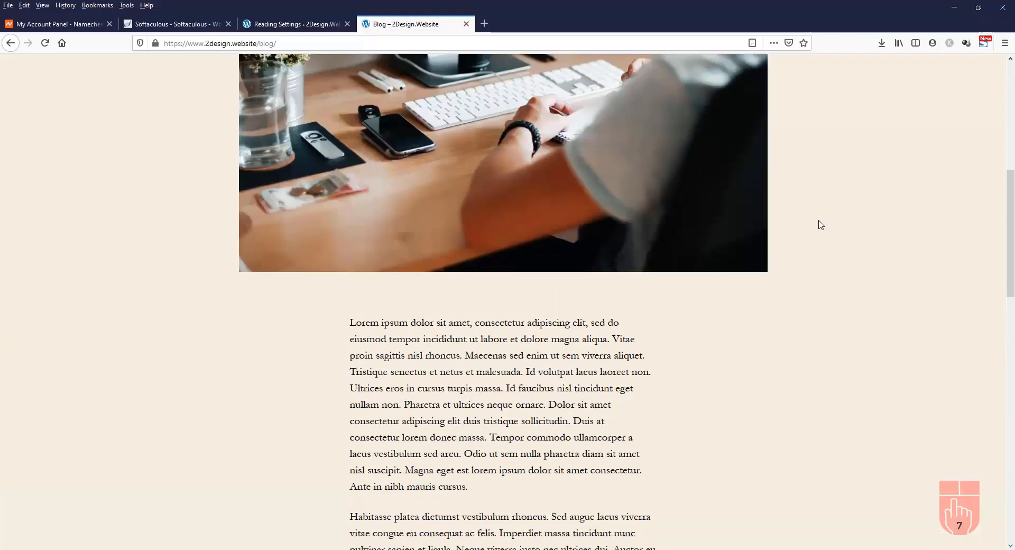
pyautogui.scroll(4, 821, 224)
pyautogui.scroll(3, 821, 224)
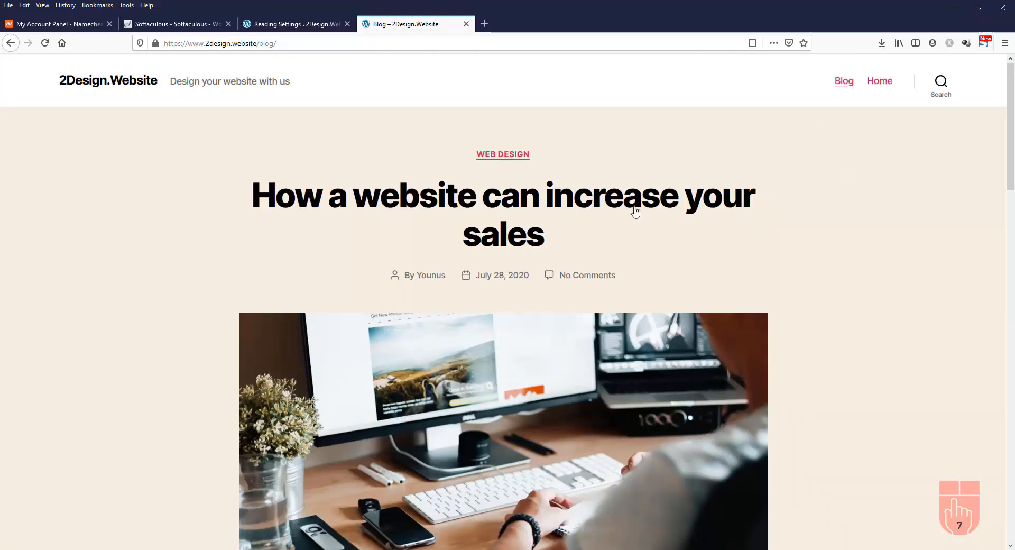
pyautogui.scroll(-10, 791, 273)
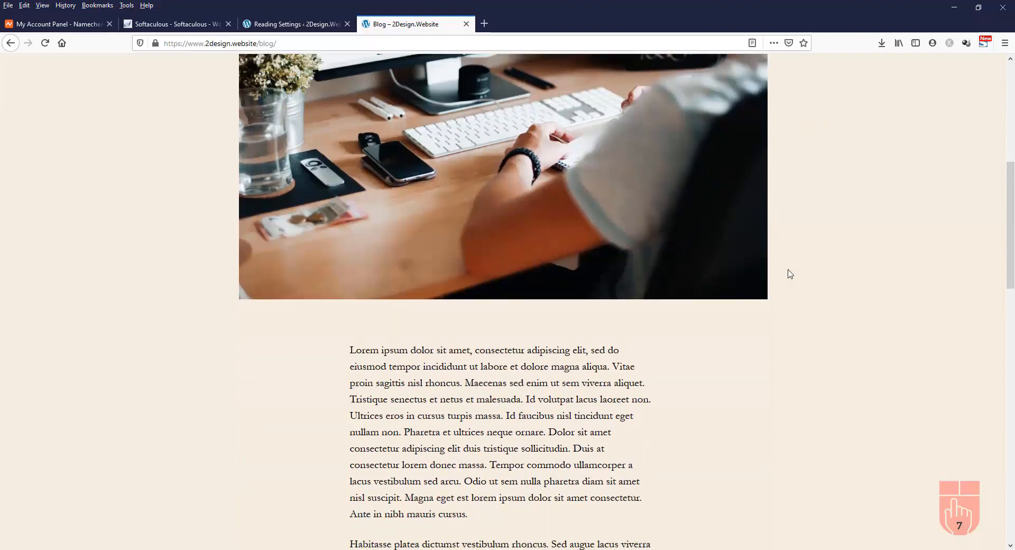
pyautogui.scroll(10, 790, 273)
pyautogui.scroll(1, 790, 273)
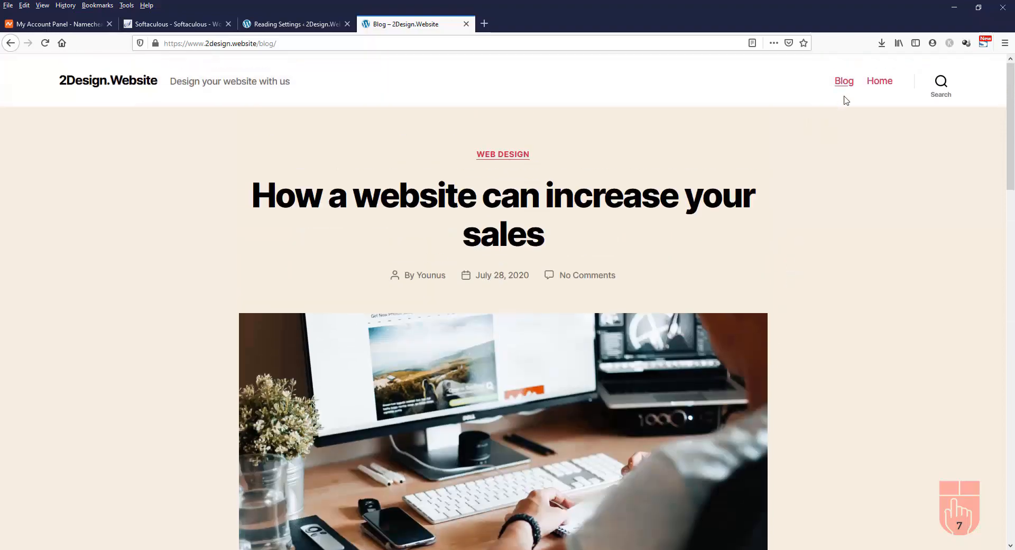
pyautogui.click(882, 82)
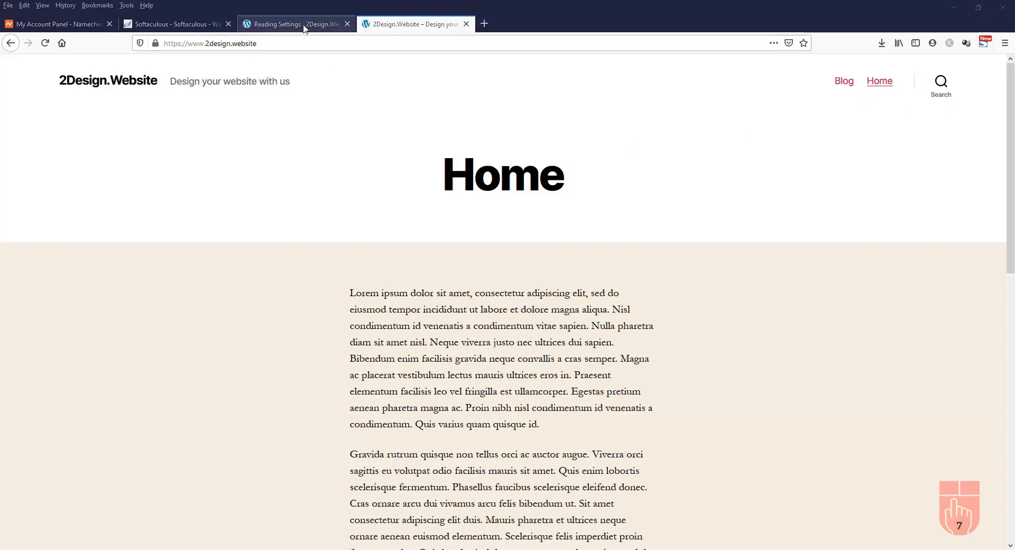
pyautogui.click(306, 24)
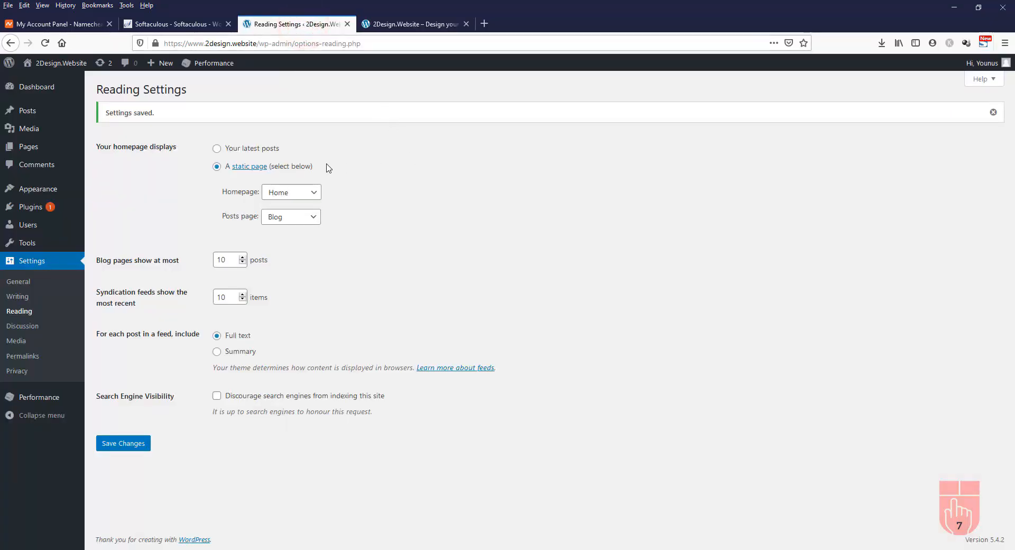
# Add a new page from the Pages list and title it 'About'
pyautogui.click(40, 148)
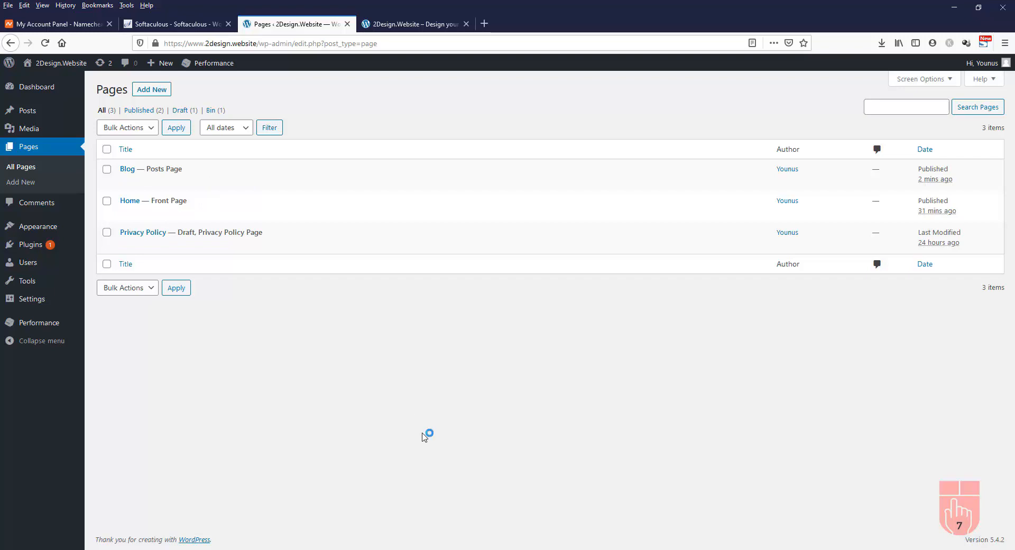
pyautogui.click(150, 94)
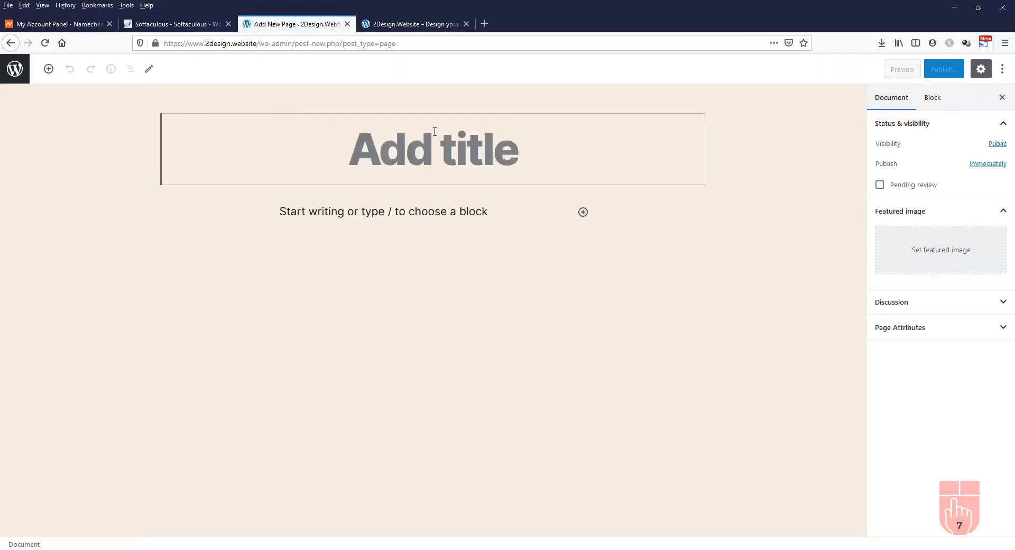
pyautogui.write('A')
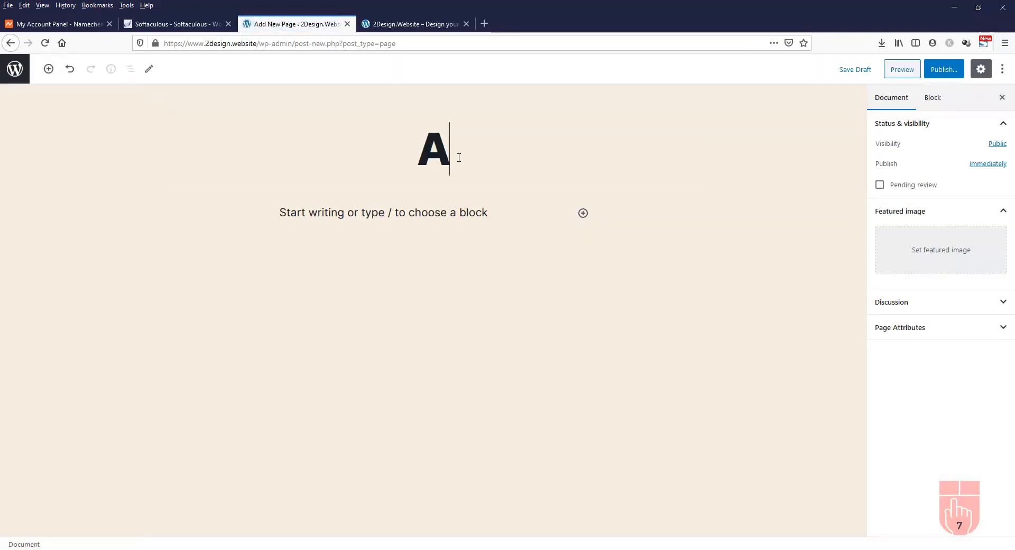
pyautogui.write('bout')
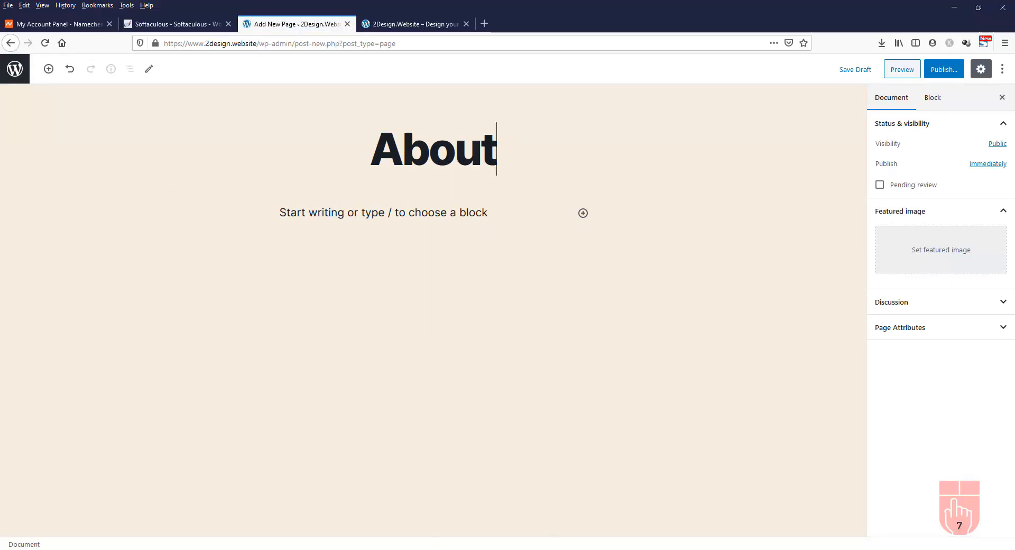
# Copy the final generated paragraph, 'Vel risus commodo viverra maecenas…', from the Lorem Ipsum Generator
pyautogui.moveTo(428, 548)
pyautogui.click(465, 526)
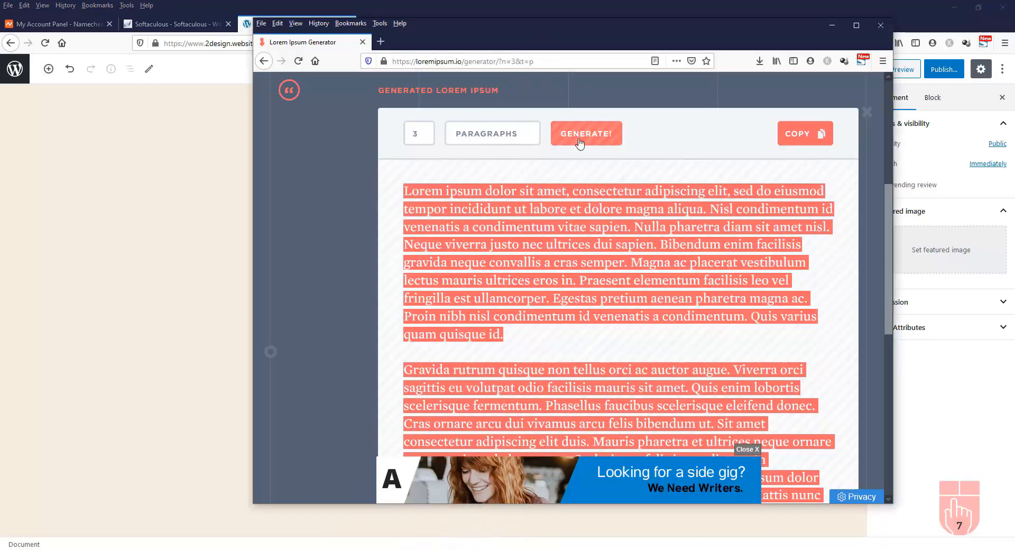
pyautogui.click(613, 273)
pyautogui.scroll(-4, 597, 259)
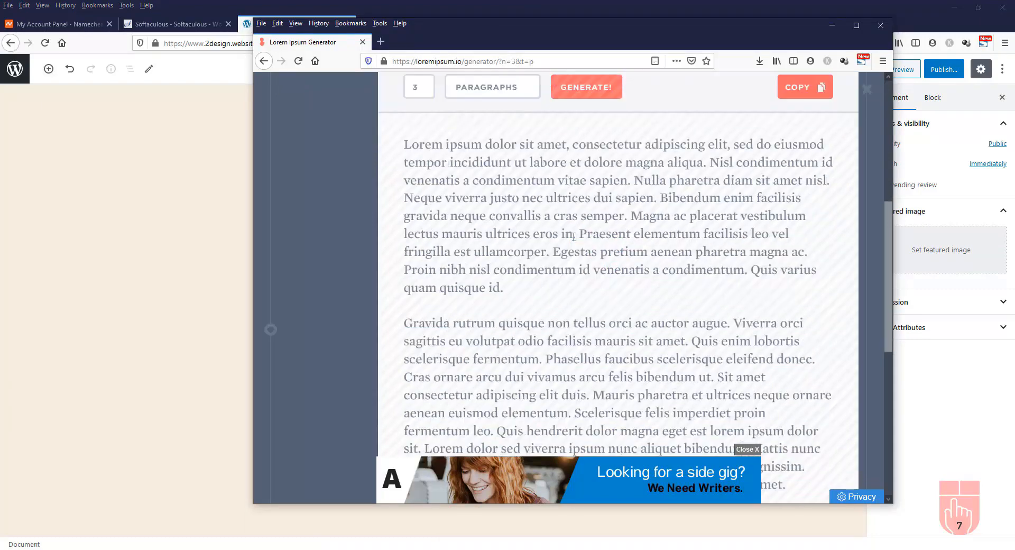
pyautogui.scroll(-3, 574, 237)
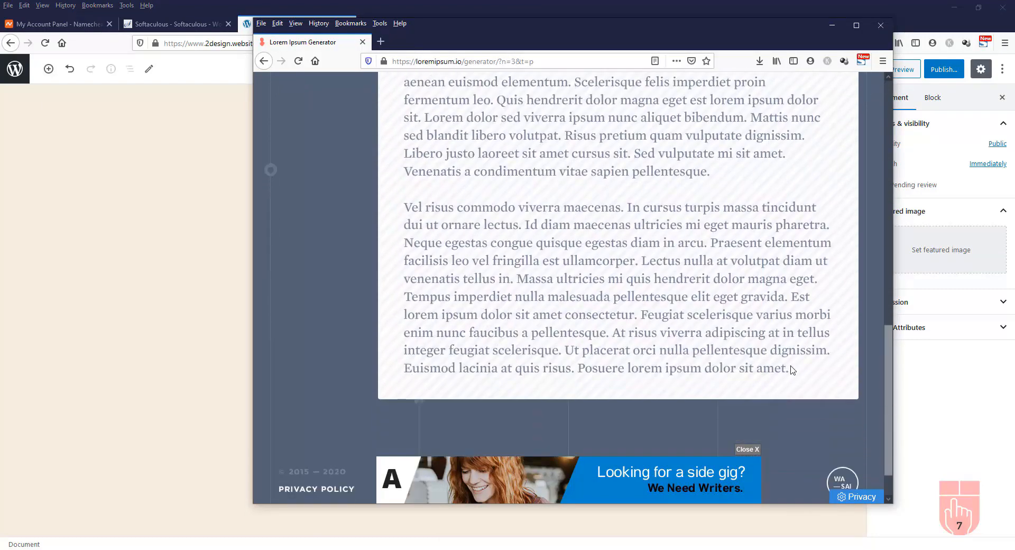
pyautogui.moveTo(791, 370); pyautogui.dragTo(420, 208)
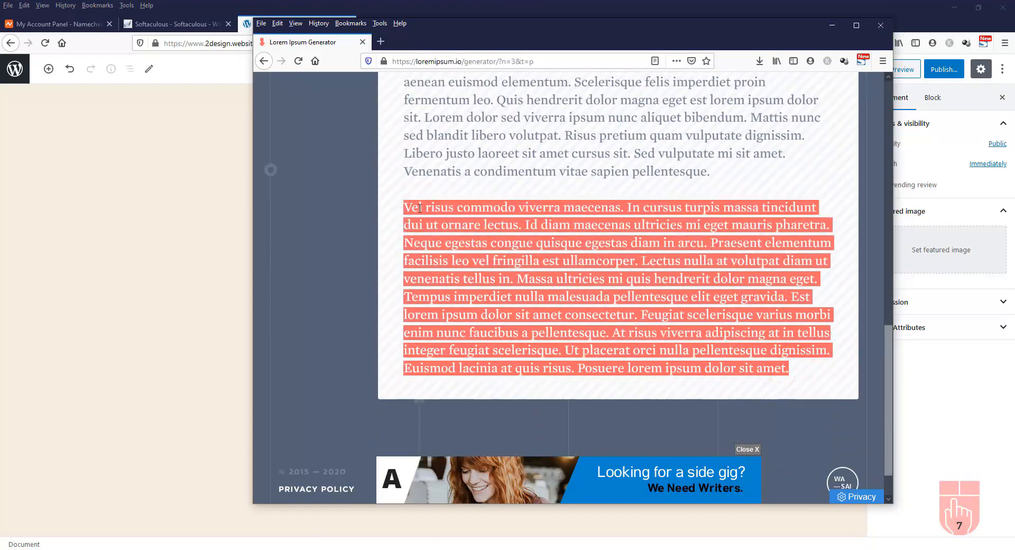
pyautogui.rightClick(420, 208)
pyautogui.click(442, 212)
# Paste the copied lorem paragraph into the About page body
pyautogui.click(832, 25)
pyautogui.click(397, 215)
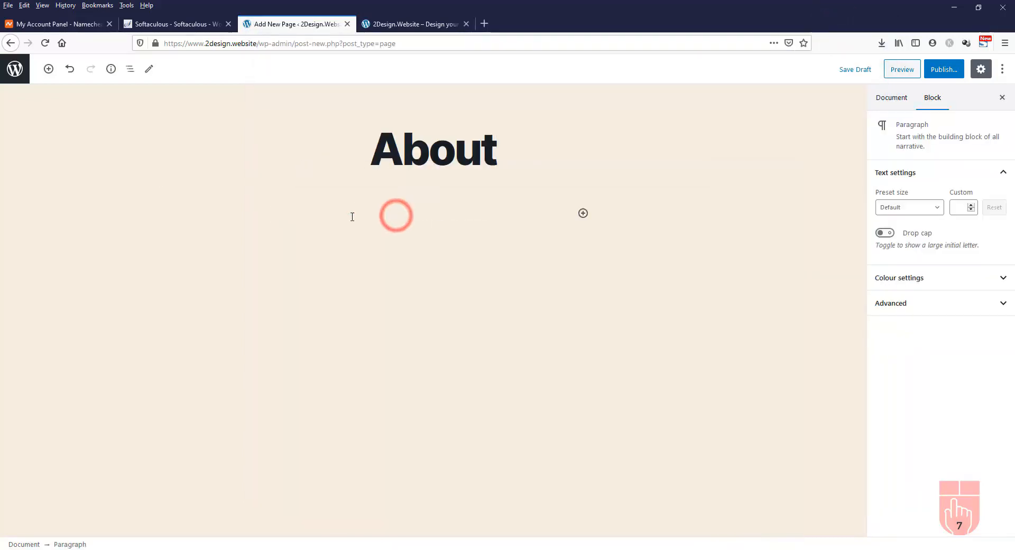
pyautogui.rightClick(328, 214)
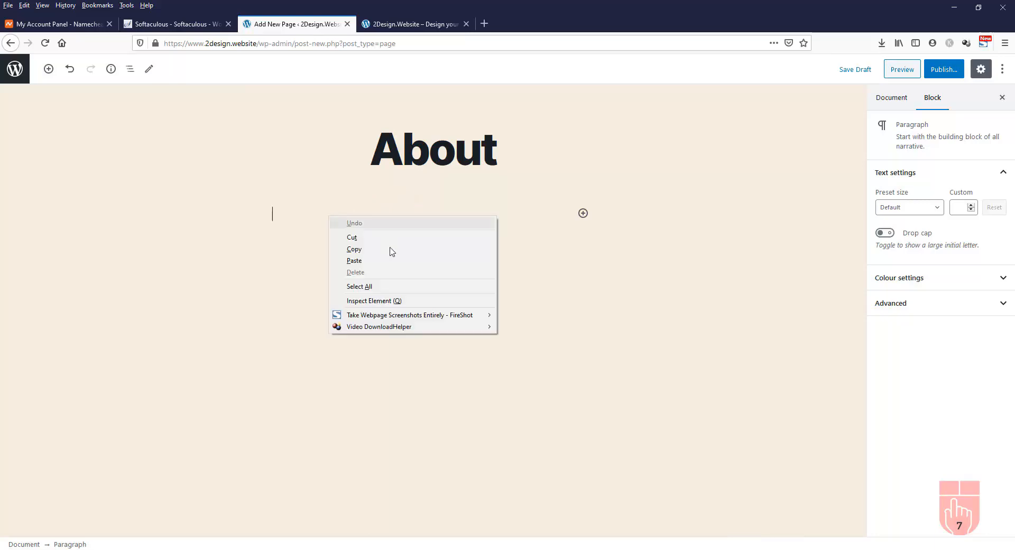
pyautogui.click(392, 263)
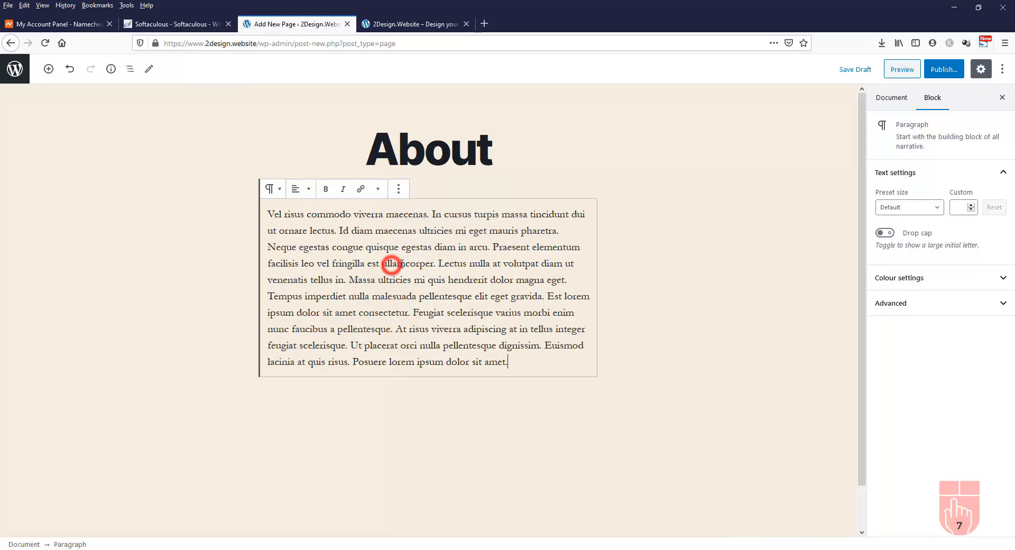
# Publish the About page and switch to the live site
pyautogui.click(949, 74)
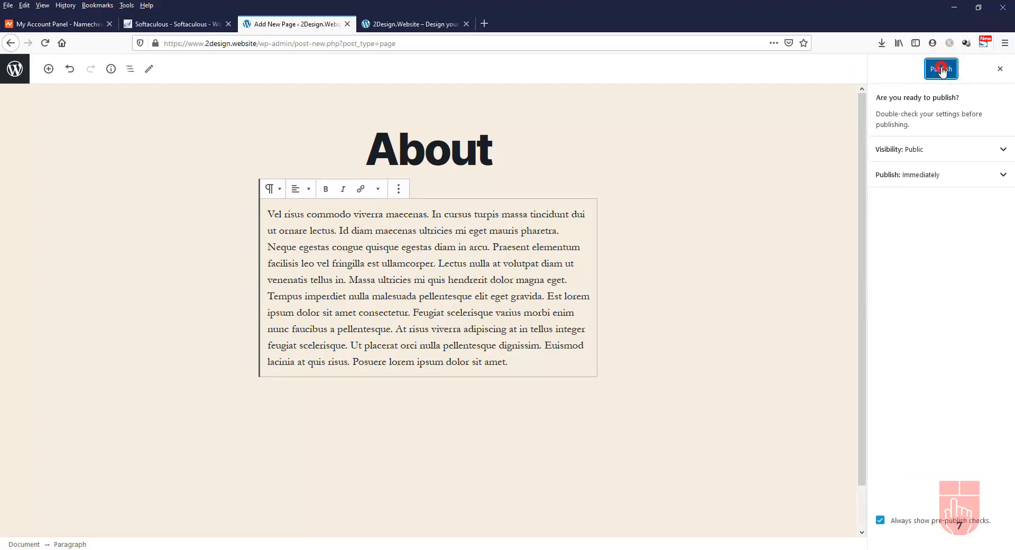
pyautogui.click(942, 70)
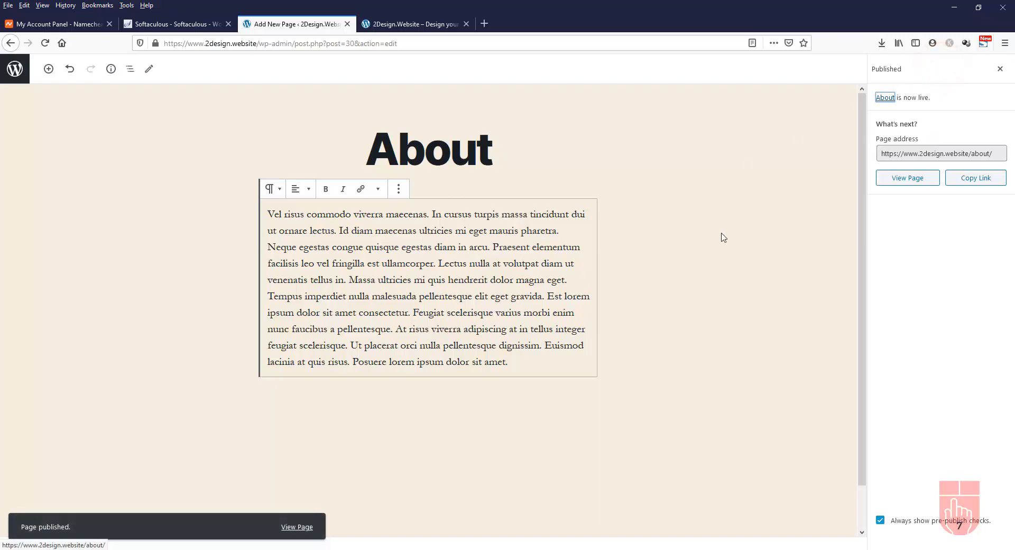
pyautogui.click(436, 22)
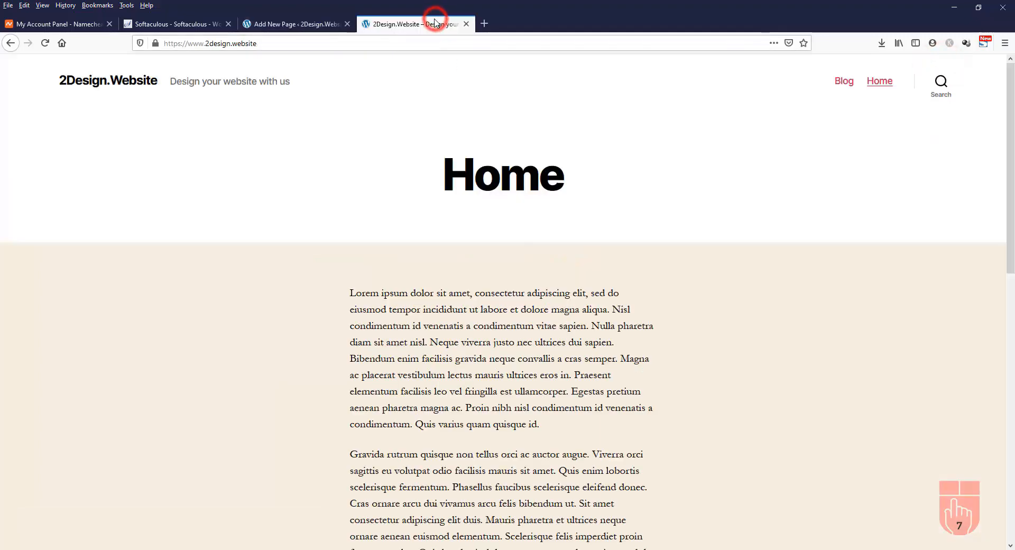
# Reload the live site, open the new About page, then return to its editor
pyautogui.click(44, 46)
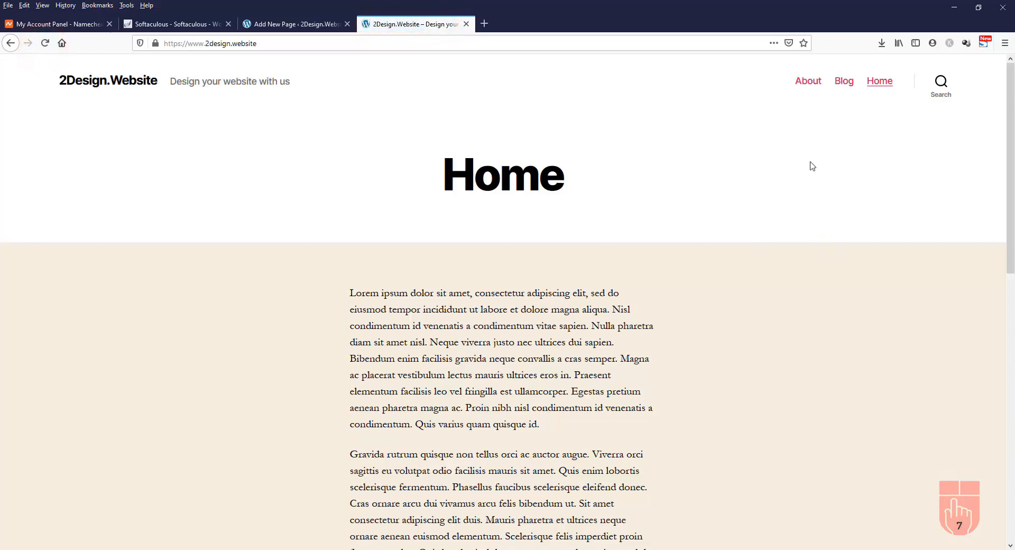
pyautogui.click(812, 87)
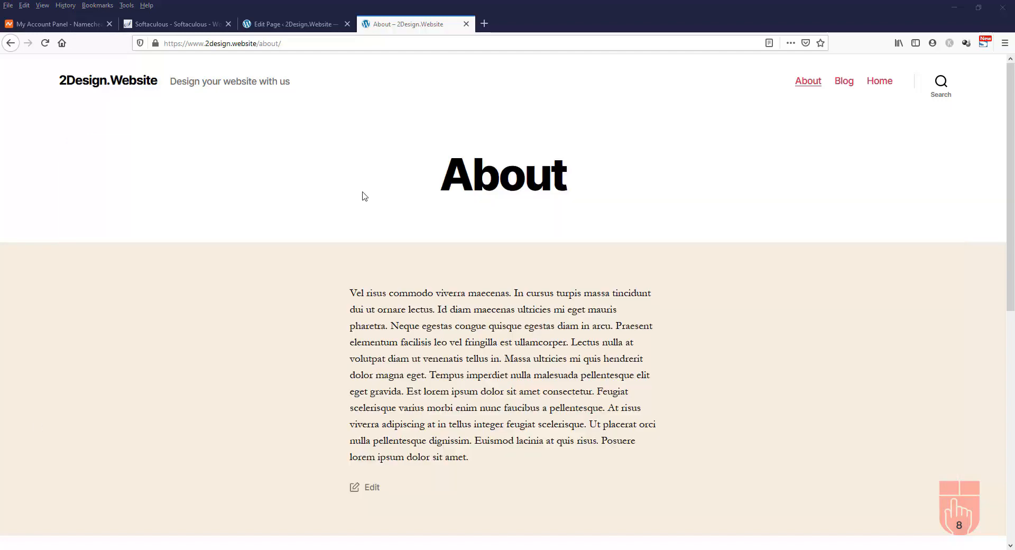
pyautogui.click(288, 24)
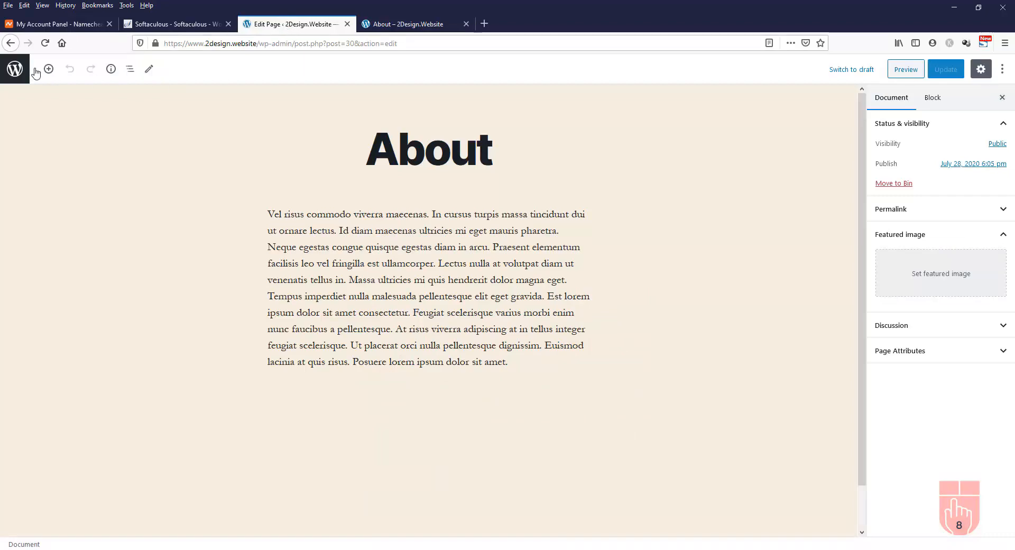
# Exit the editor to the Pages list, then view the Installed Plugins list
pyautogui.click(11, 70)
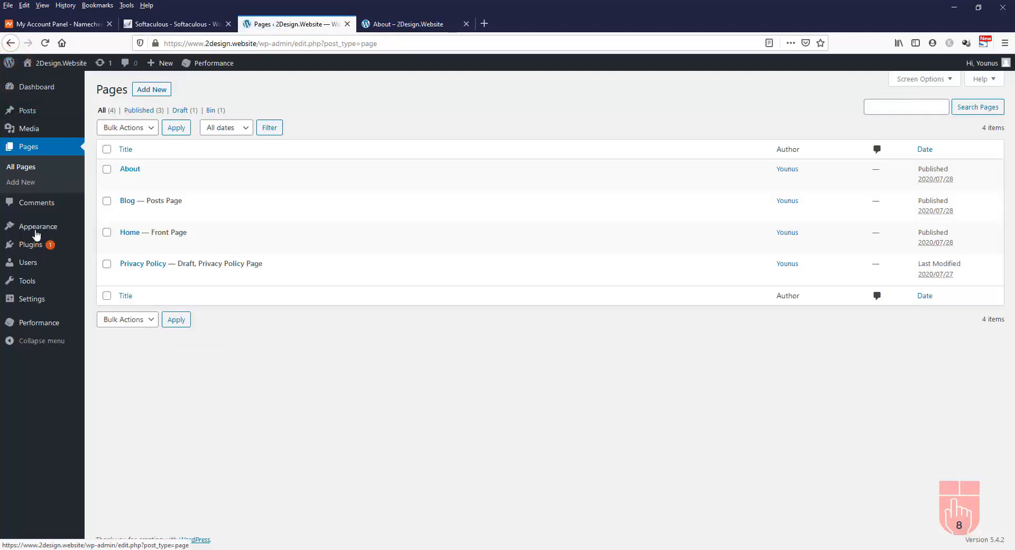
pyautogui.moveTo(38, 247)
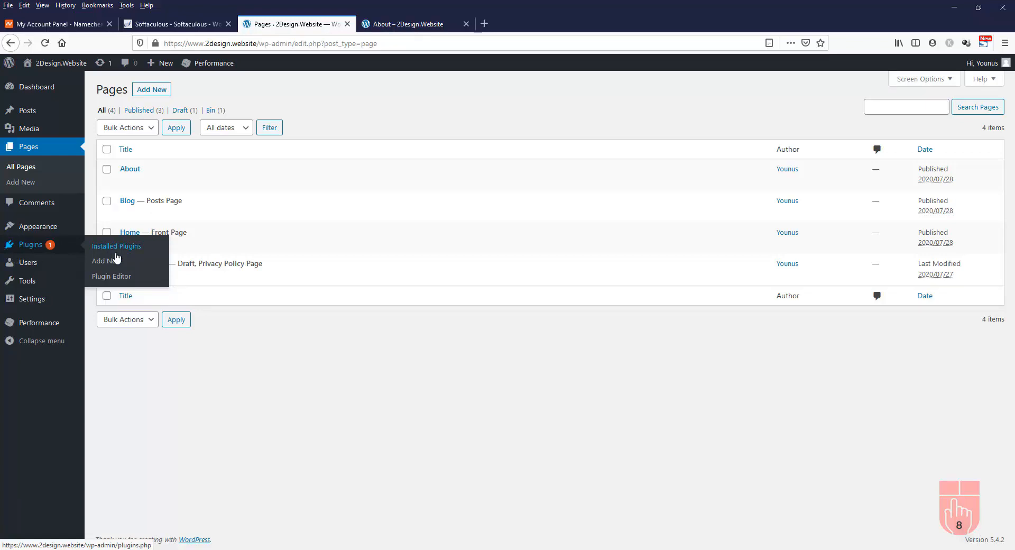
pyautogui.click(32, 247)
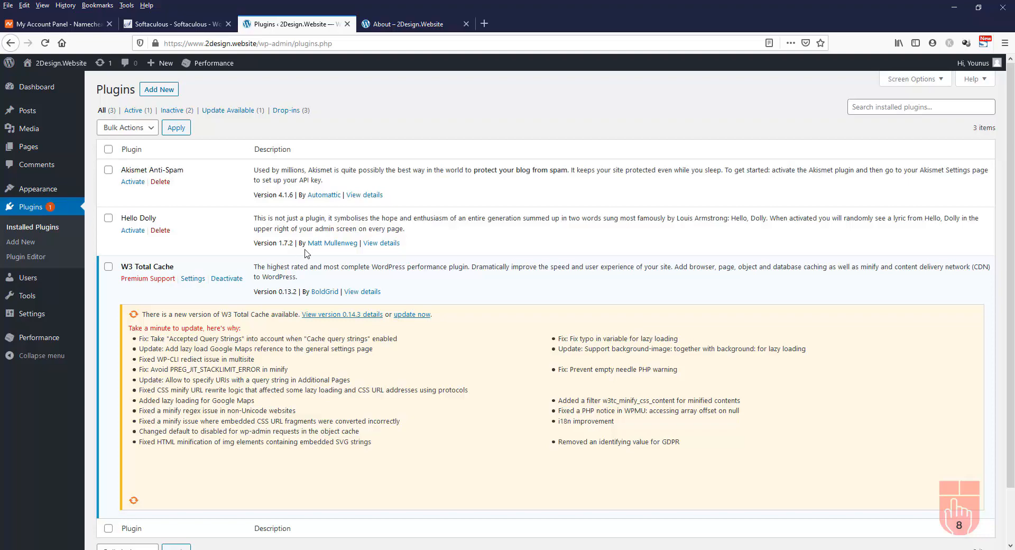
pyautogui.scroll(-2, 307, 253)
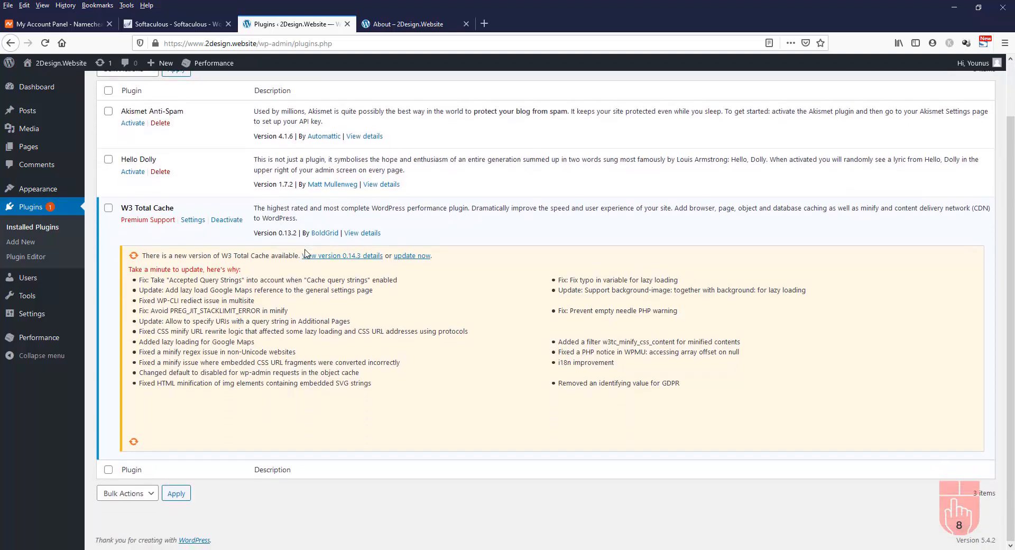
pyautogui.scroll(2, 287, 229)
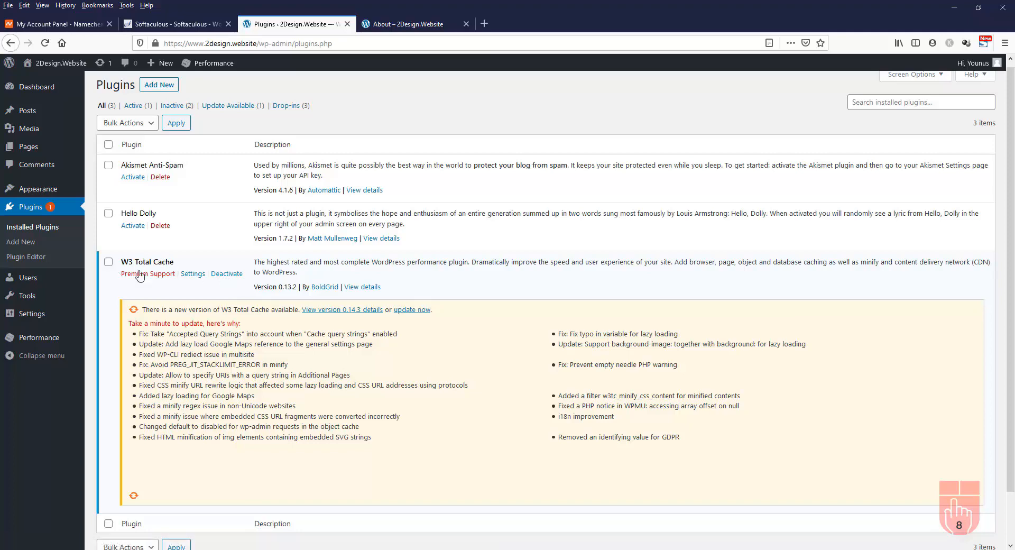
# Deactivate W3 Total Cache, delete Akismet and Hello Dolly, then update W3 Total Cache to 0.14.3
pyautogui.click(227, 274)
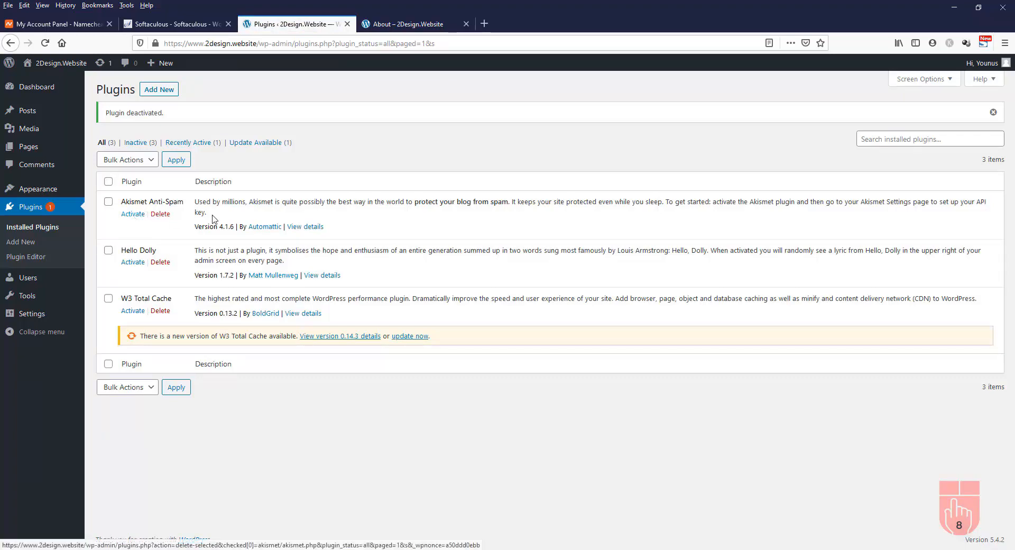
pyautogui.click(163, 217)
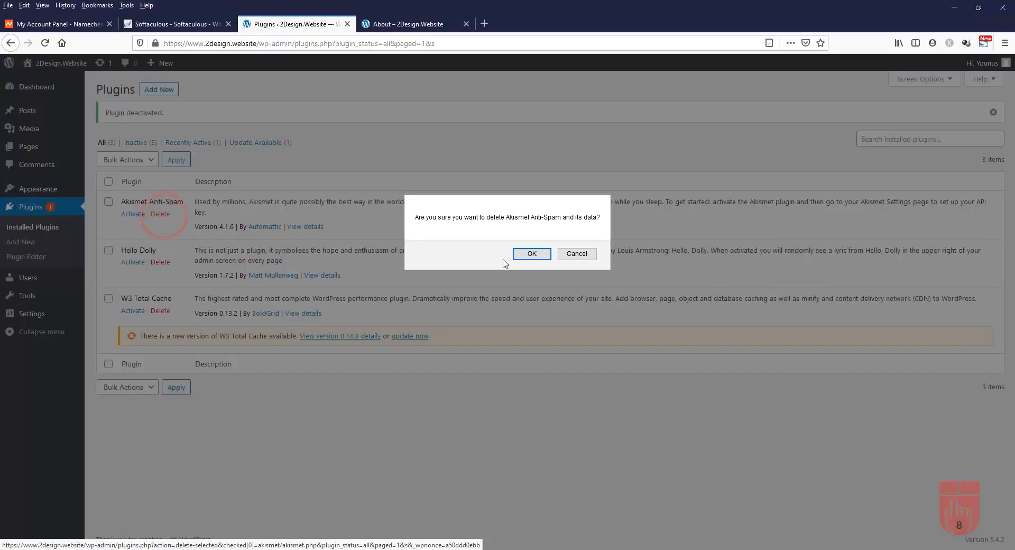
pyautogui.click(532, 255)
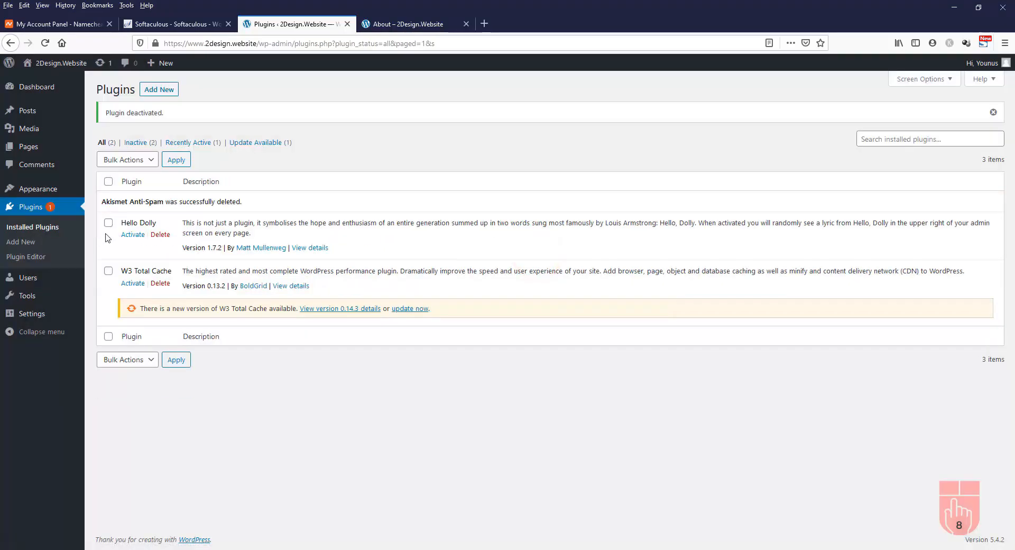
pyautogui.click(160, 236)
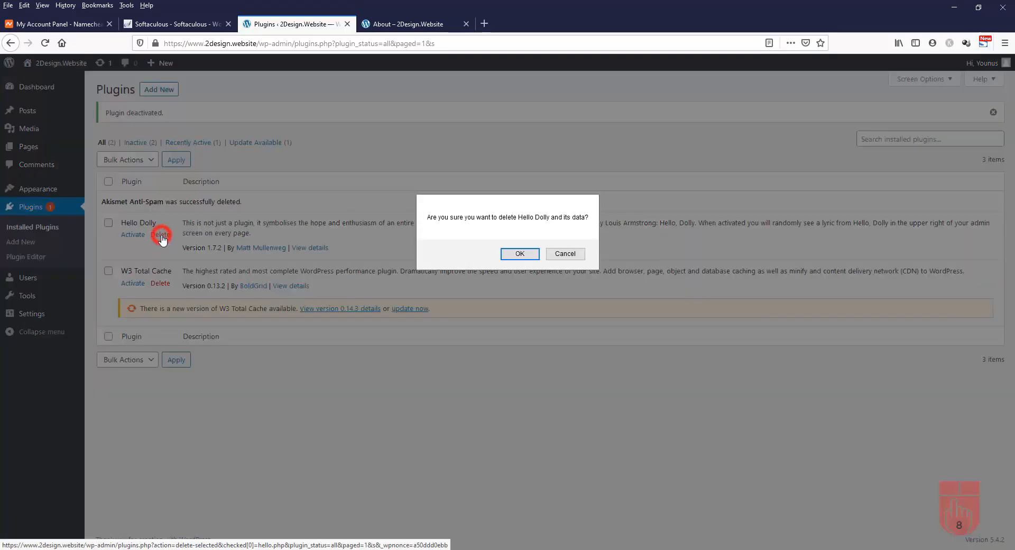
pyautogui.click(522, 256)
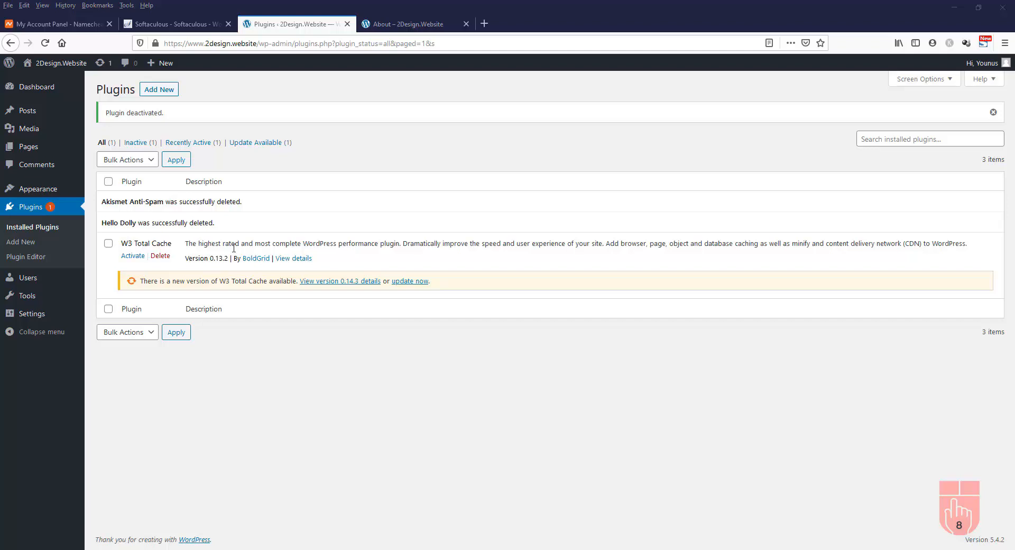
pyautogui.click(413, 282)
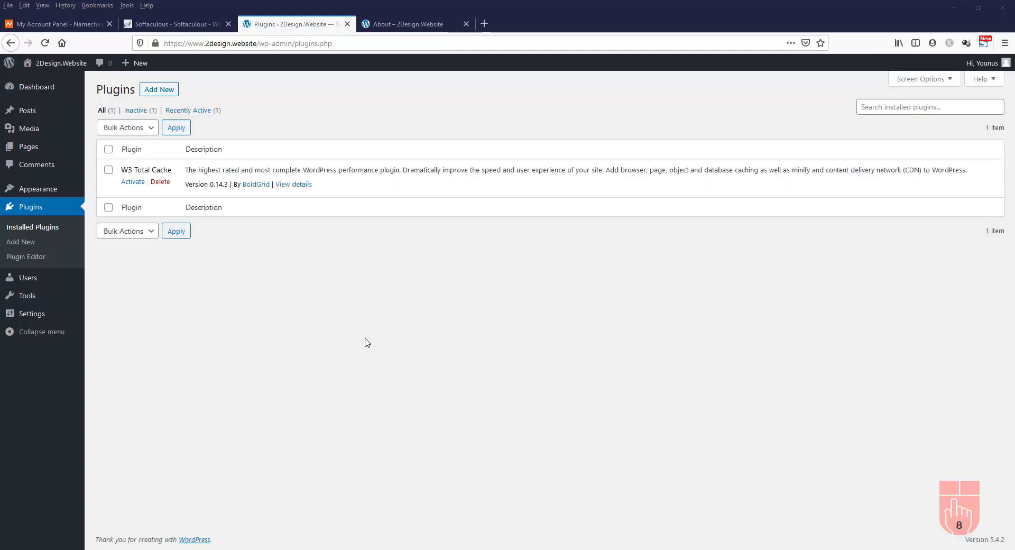
# Browse the Popular plugins on Add Plugins, then reveal the Upload Plugin option
pyautogui.click(162, 92)
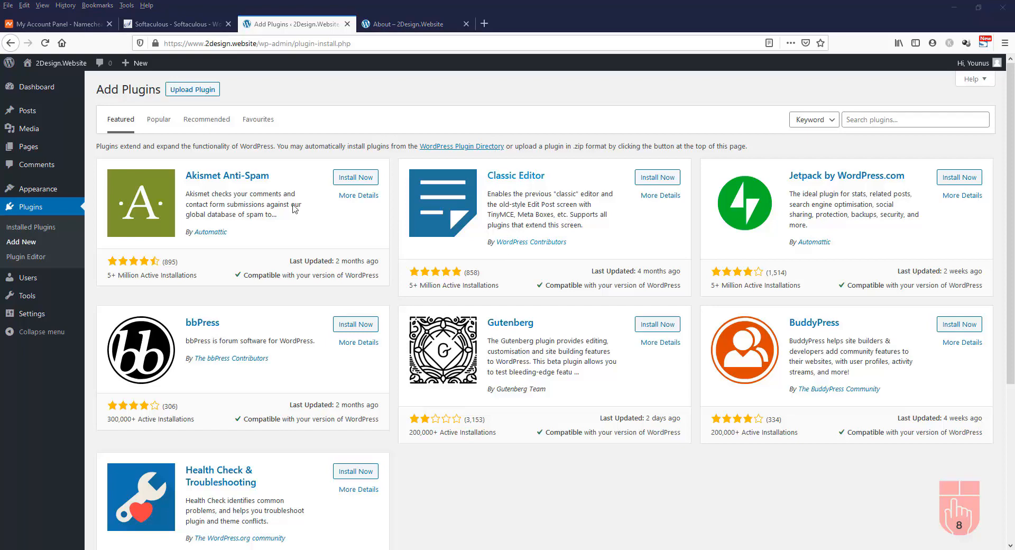
pyautogui.click(158, 120)
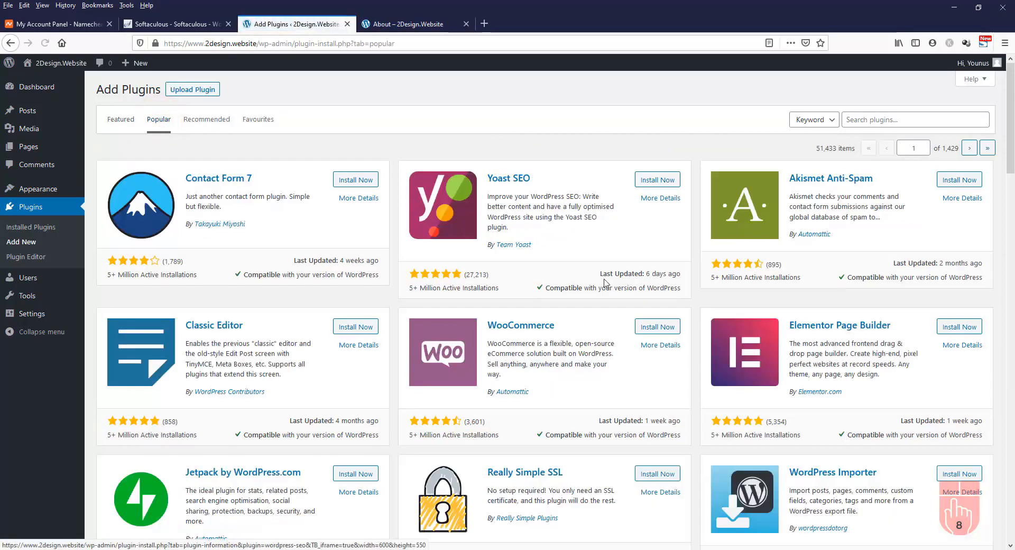
pyautogui.scroll(-3, 607, 284)
pyautogui.scroll(3, 607, 284)
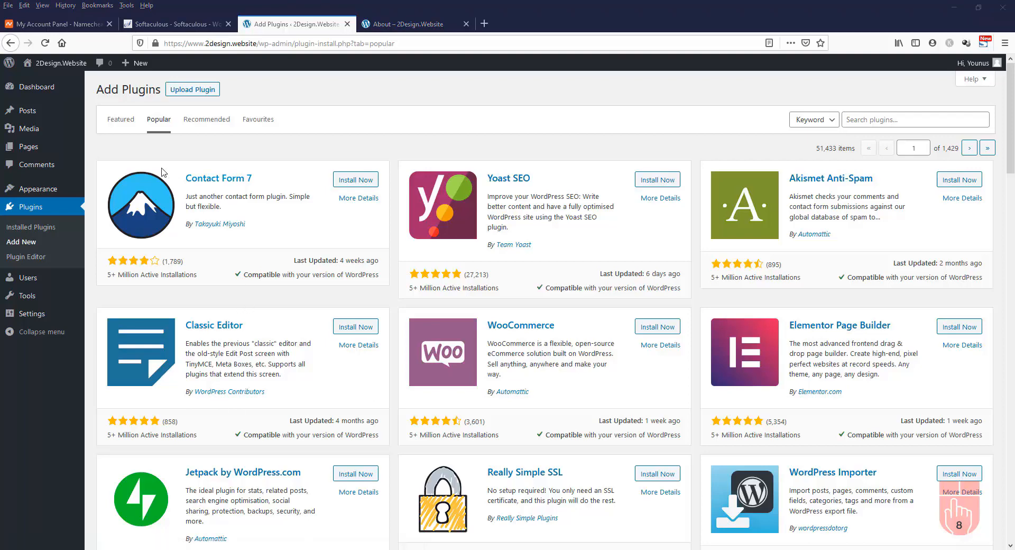
pyautogui.click(192, 94)
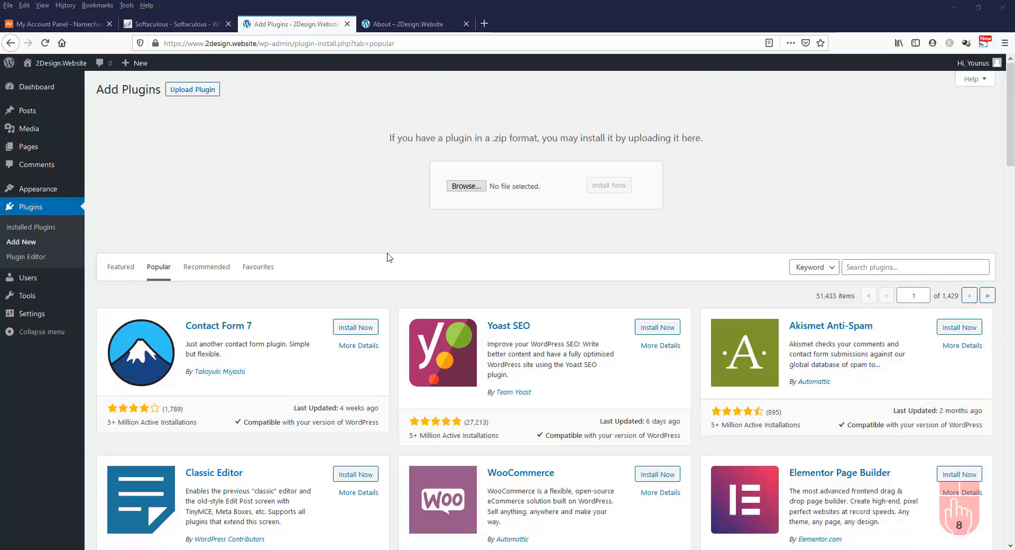
# Search plugins for 'contact form', then install and activate Contact Form by WPForms
pyautogui.click(903, 265)
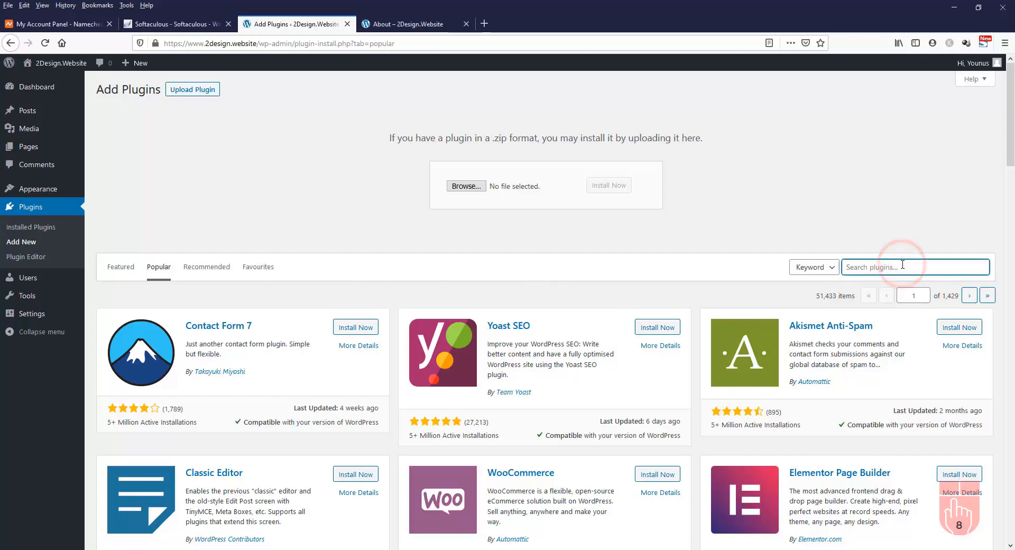
pyautogui.write('contact form')
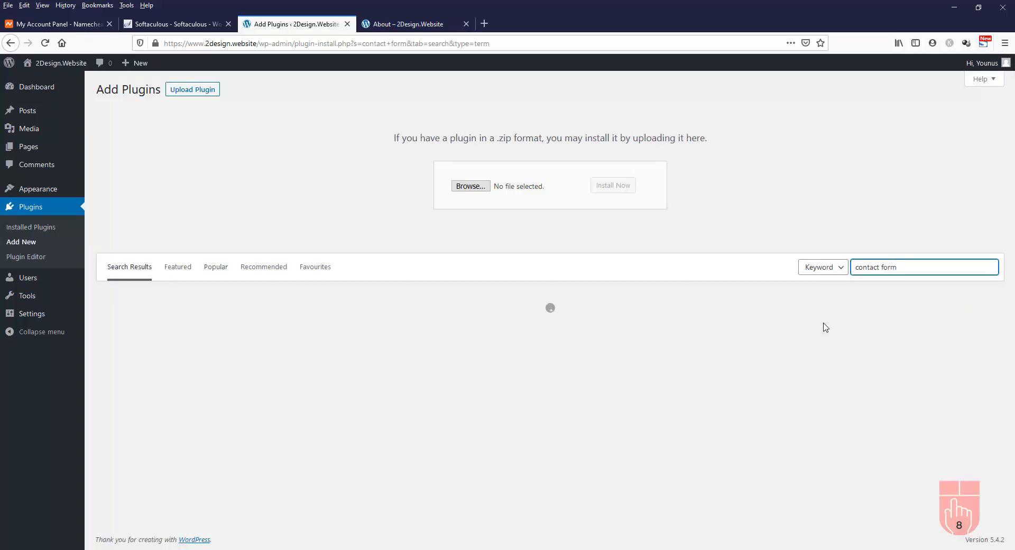
pyautogui.scroll(-3, 825, 327)
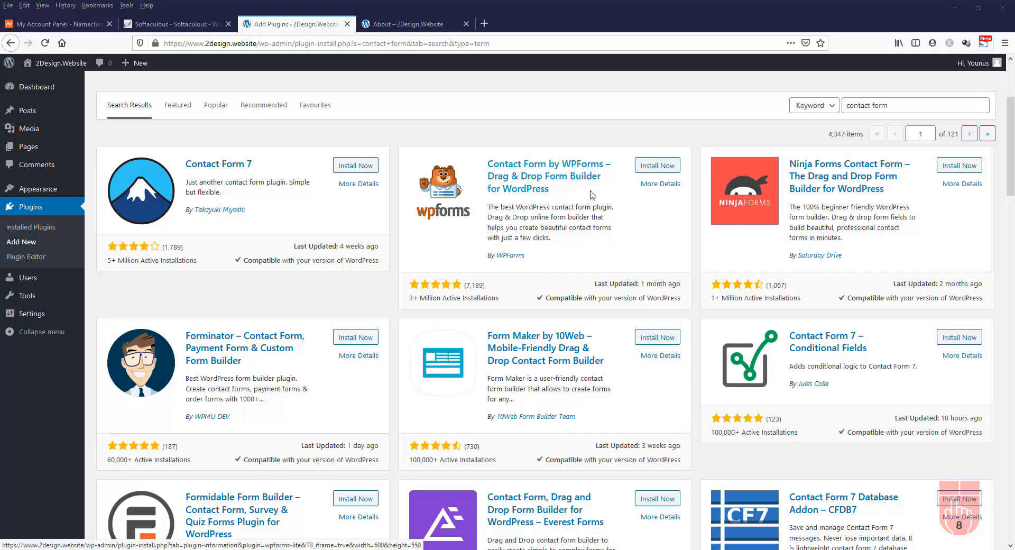
pyautogui.click(658, 167)
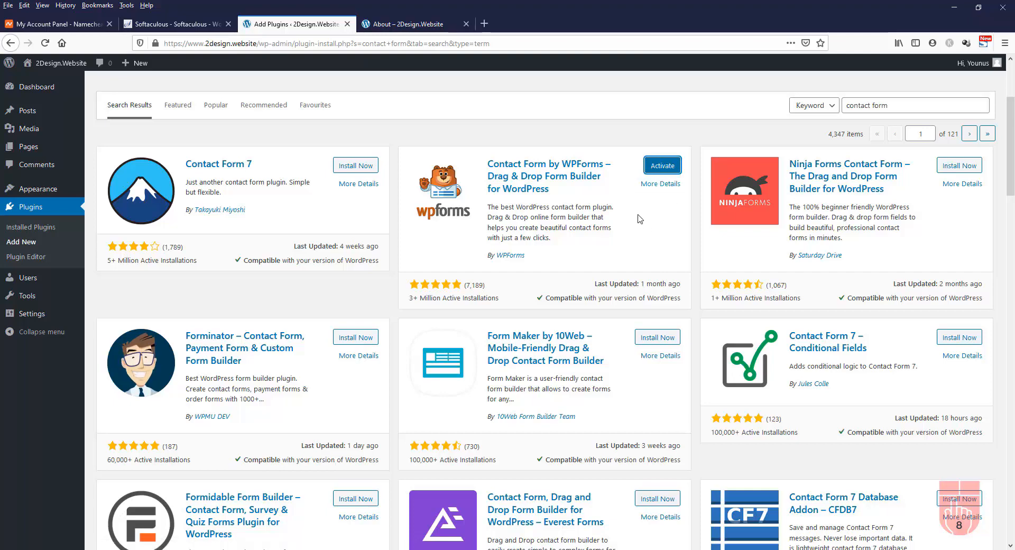
pyautogui.click(661, 166)
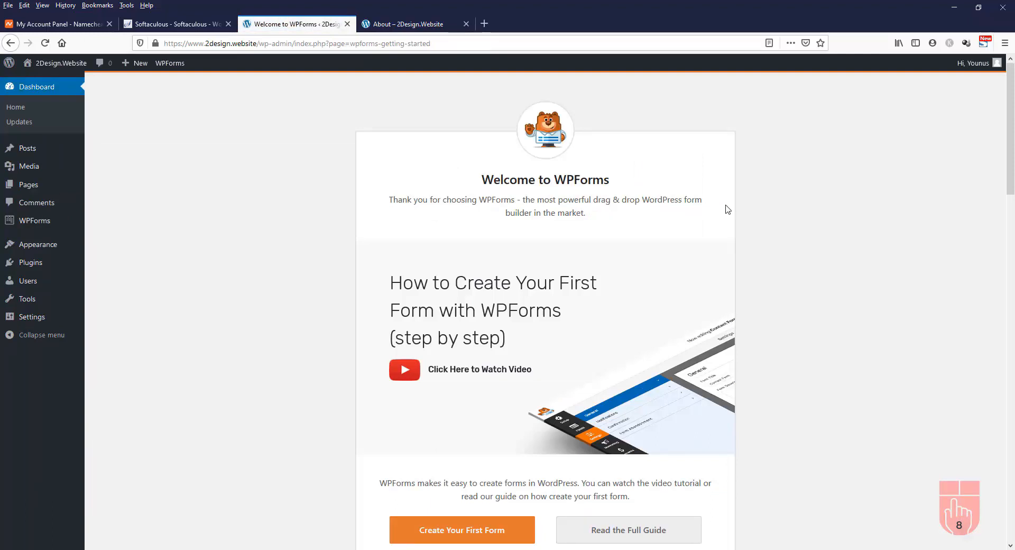
# Scroll the Welcome to WPForms page and launch Create Your First Form to reach template setup
pyautogui.scroll(-2, 728, 209)
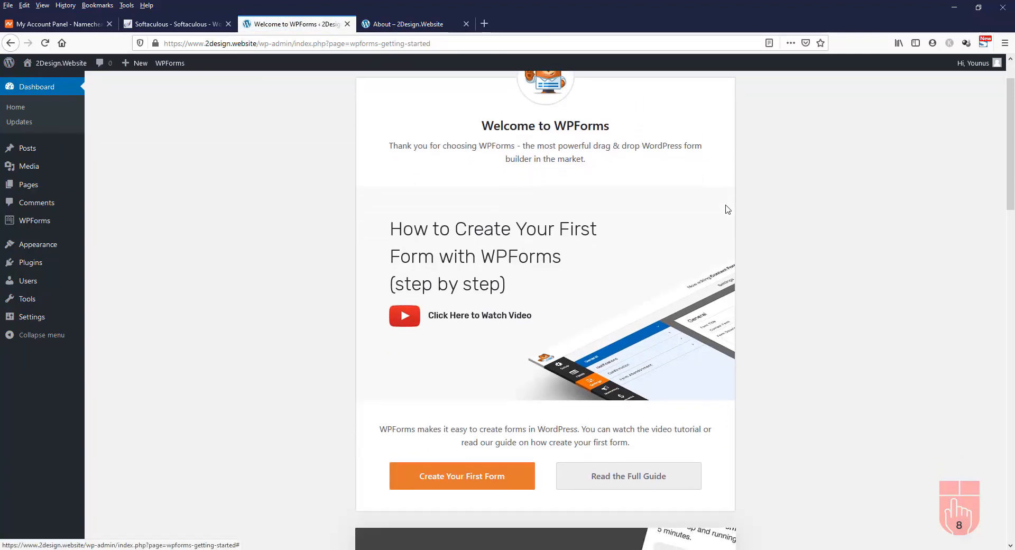
pyautogui.scroll(2, 728, 210)
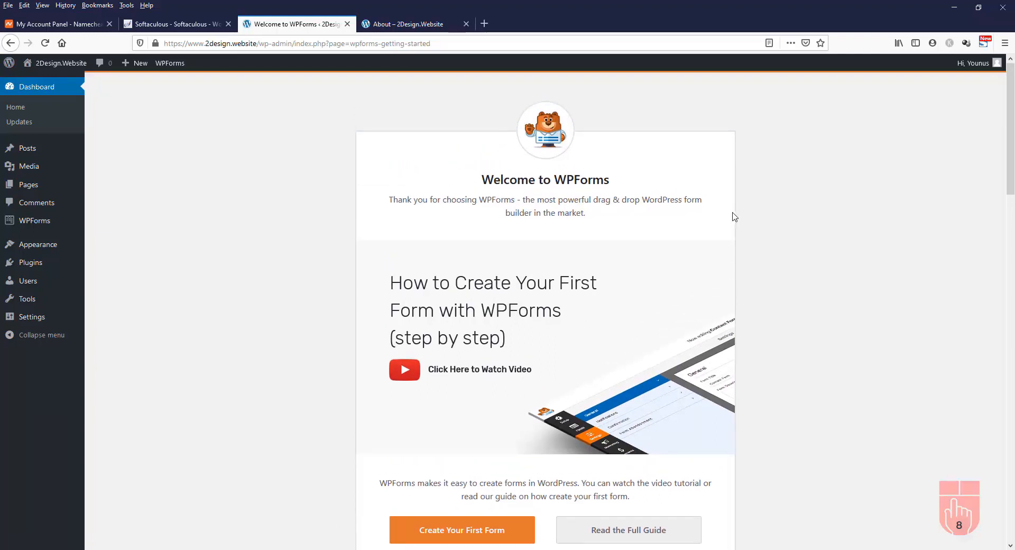
pyautogui.scroll(-4, 735, 216)
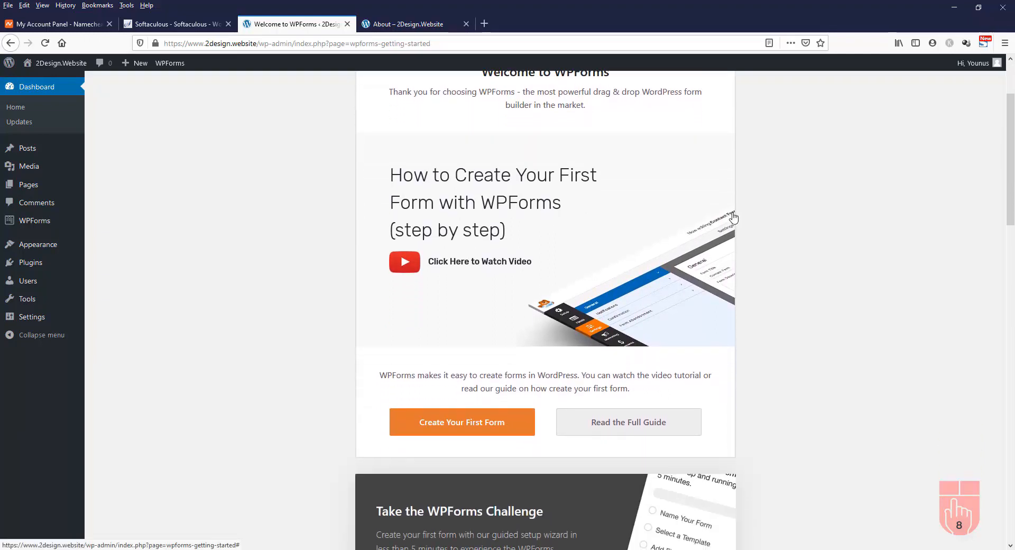
pyautogui.scroll(-4, 734, 216)
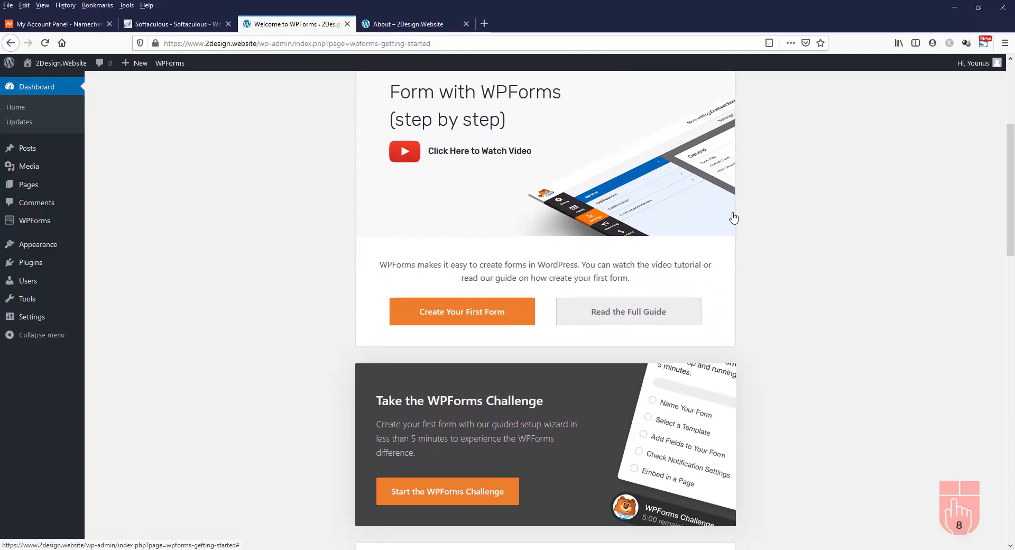
pyautogui.scroll(-2, 734, 217)
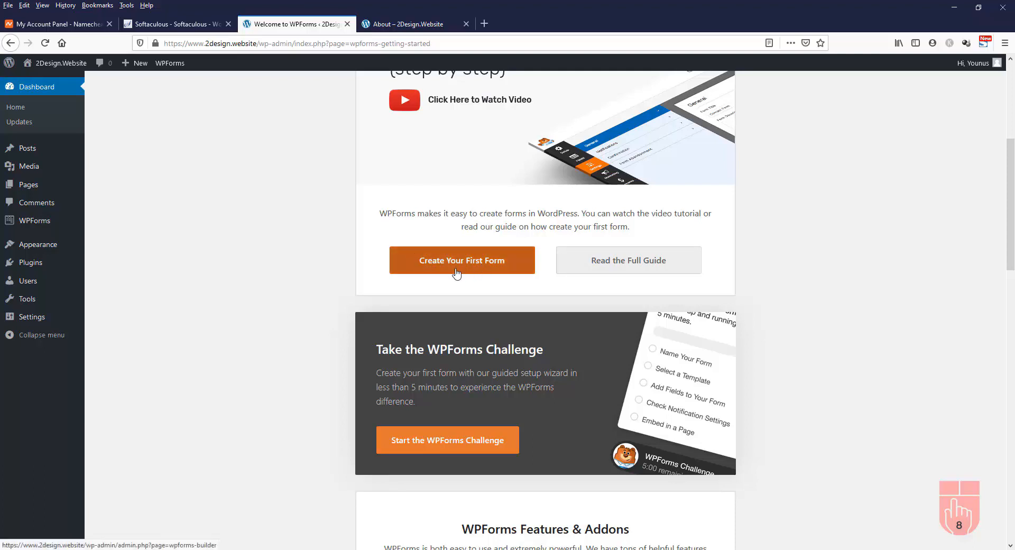
pyautogui.click(484, 265)
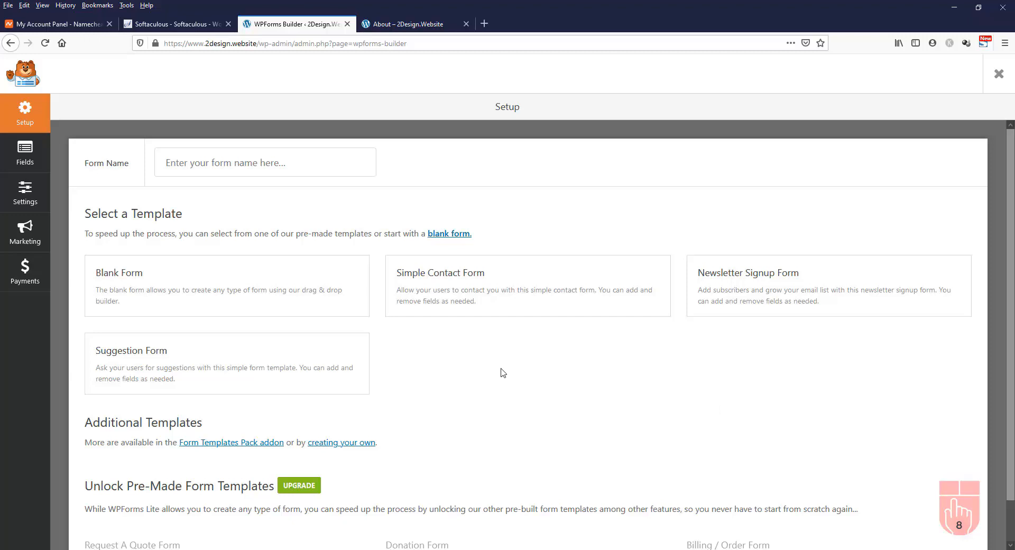
# Build a form from the Simple Contact Form template, rename it 'Contact Form', save, and exit the builder
pyautogui.moveTo(544, 289)
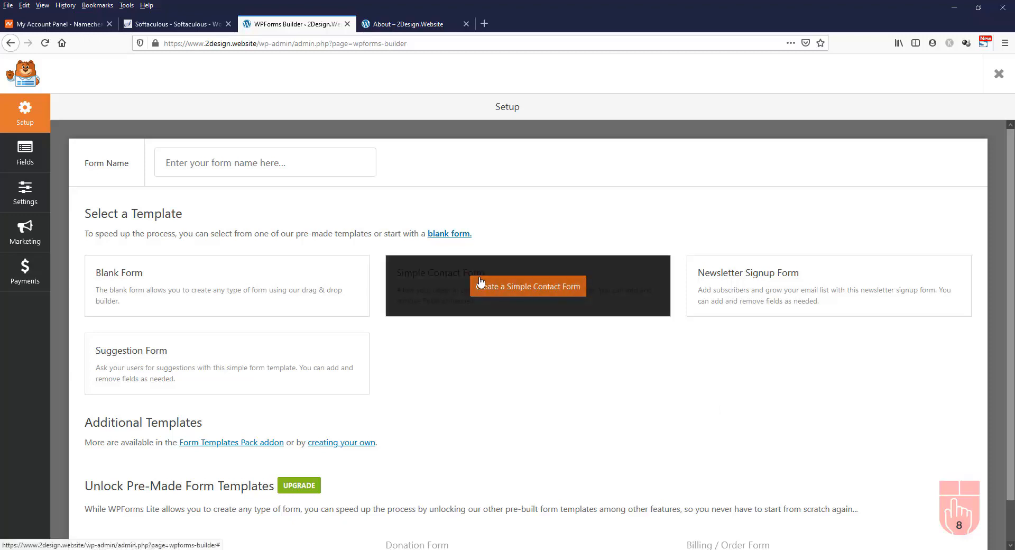
pyautogui.click(511, 288)
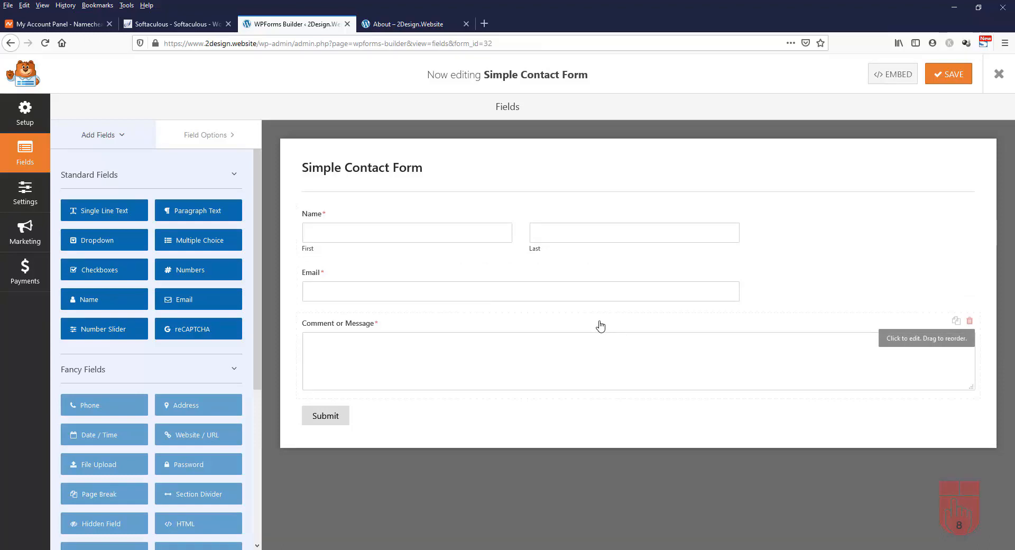
pyautogui.click(359, 176)
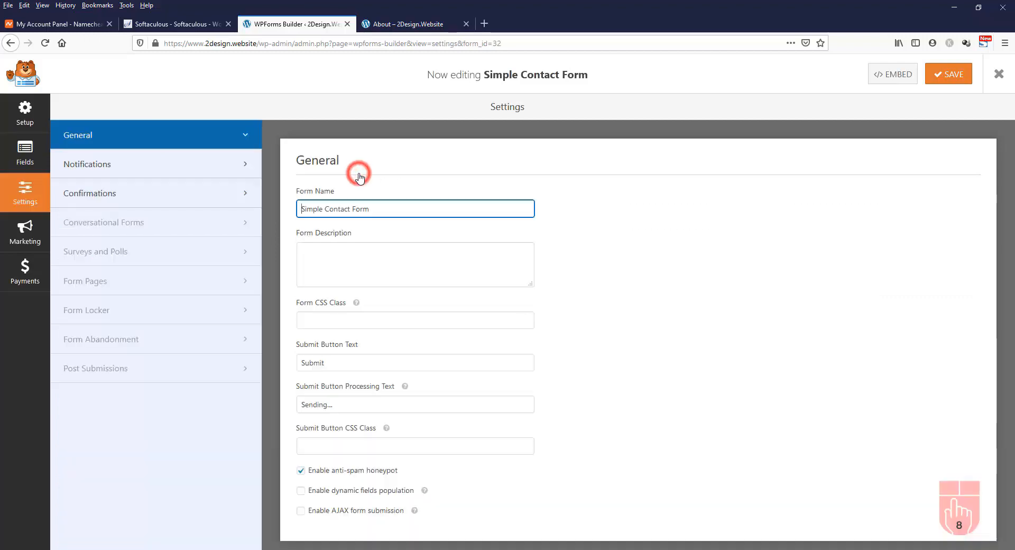
pyautogui.doubleClick(318, 209)
pyautogui.press('BackSpace')
pyautogui.press('Delete')
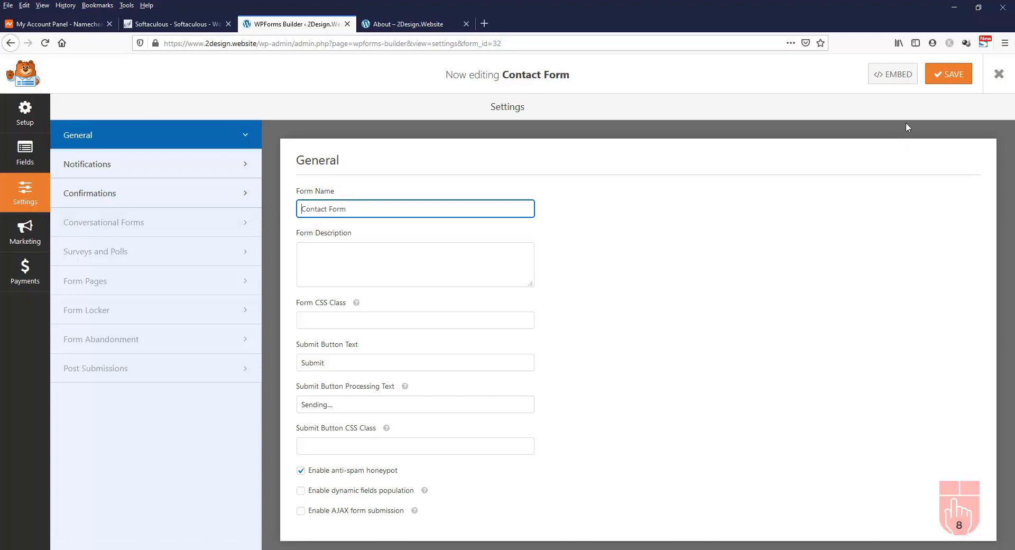
pyautogui.click(950, 76)
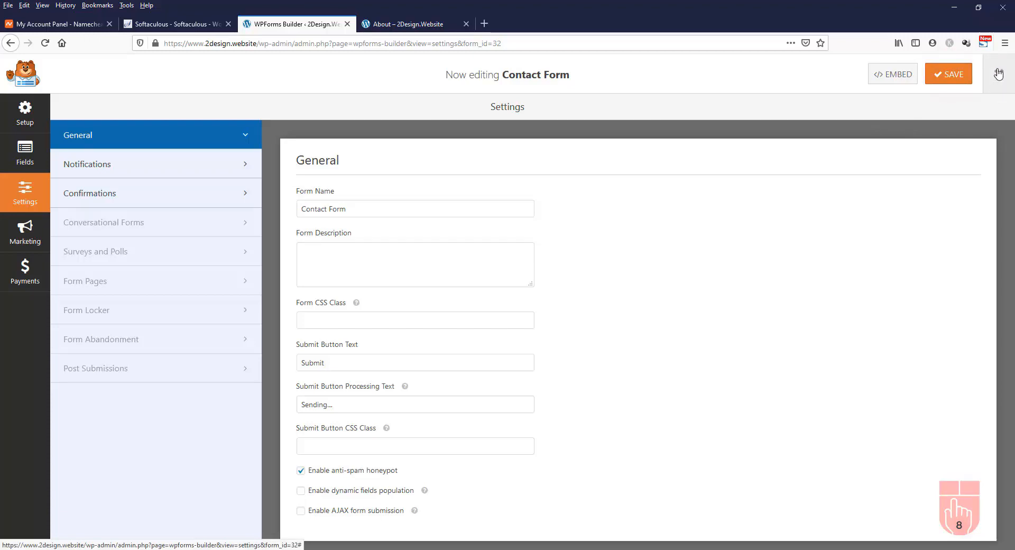
pyautogui.click(998, 73)
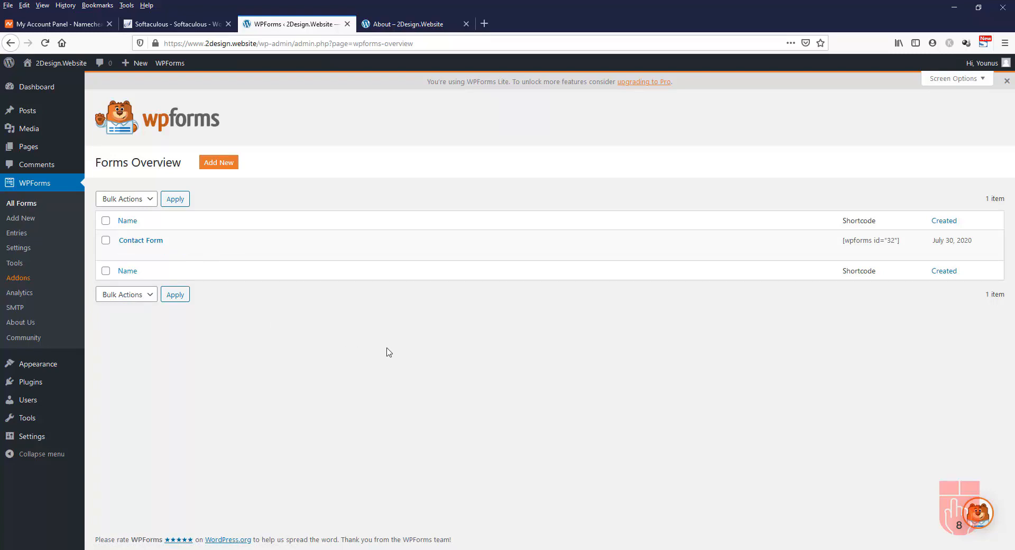
# Check the Forms Overview listing the single Contact Form with shortcode [wpforms id="32"]
pyautogui.moveTo(415, 254)
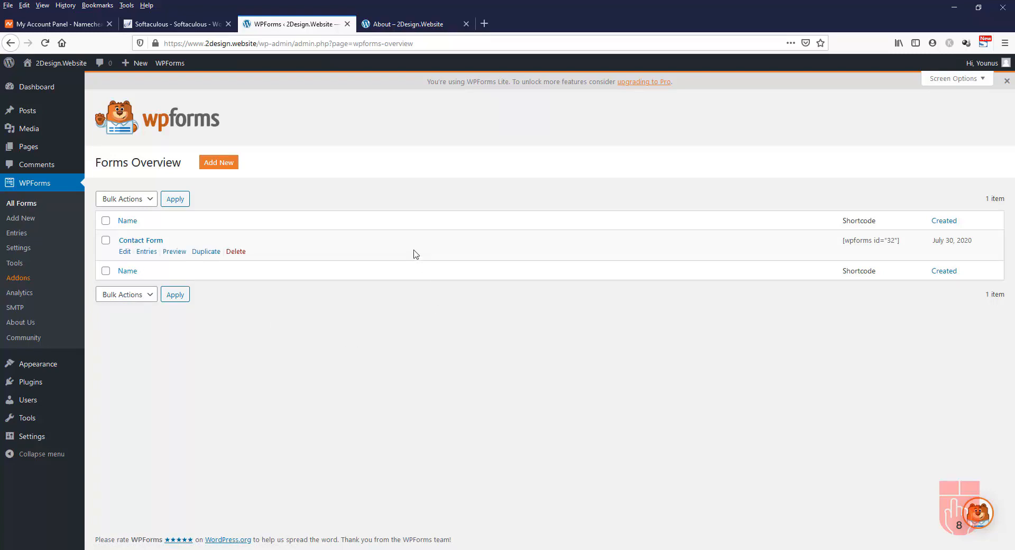
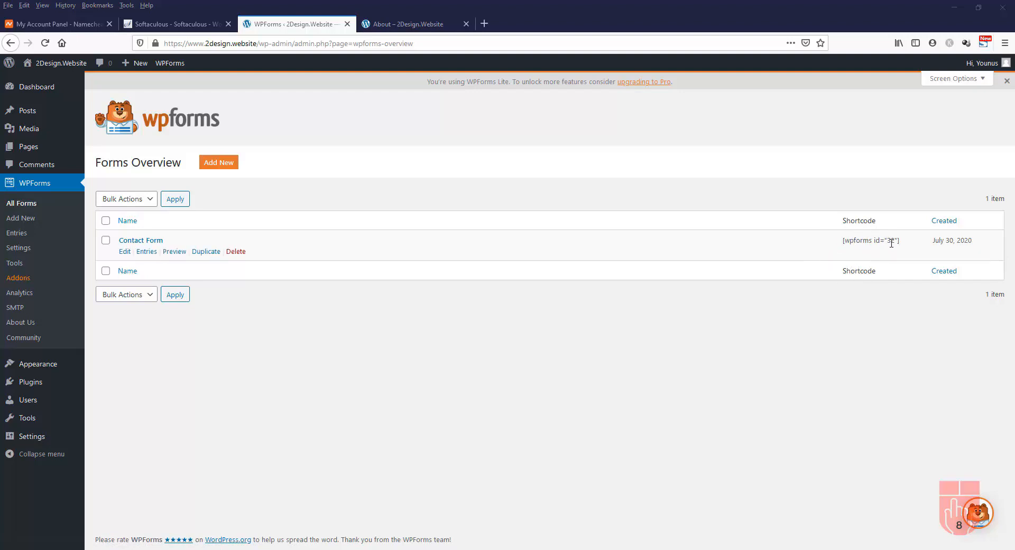
# Select the Contact Form's shortcode [wpforms id="32"] in the Shortcode column
pyautogui.moveTo(904, 245); pyautogui.dragTo(842, 240)
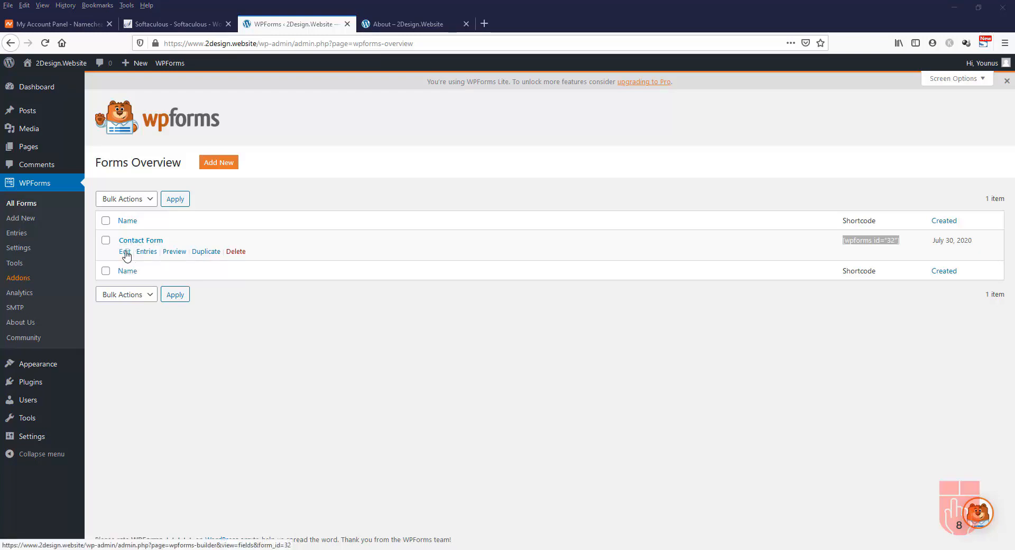
pyautogui.click(125, 253)
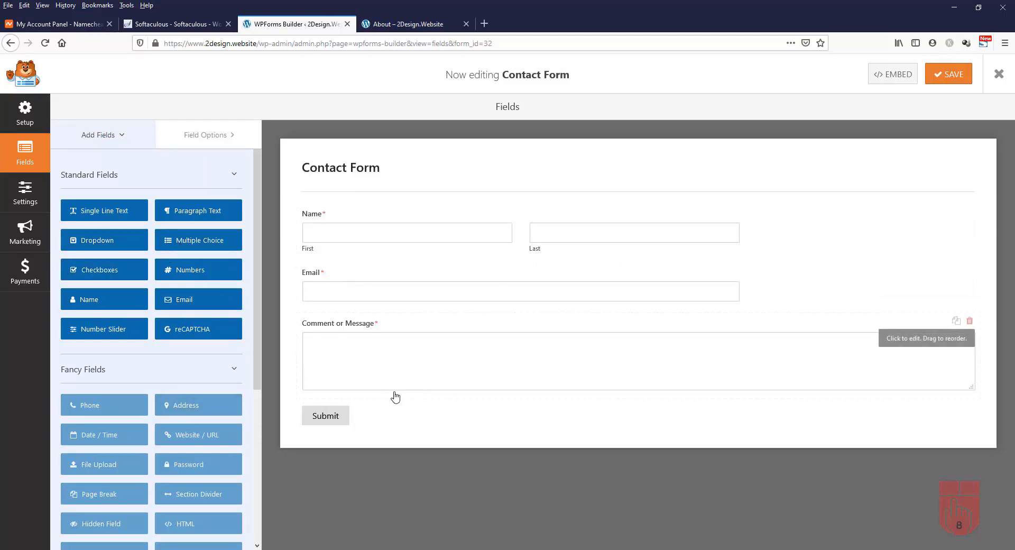
pyautogui.moveTo(257, 291); pyautogui.dragTo(293, 455)
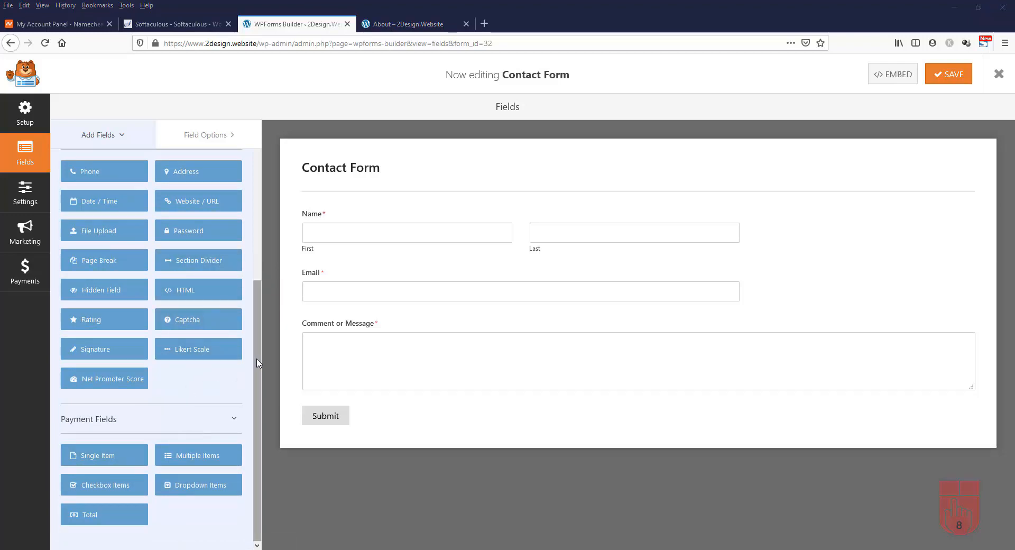
pyautogui.moveTo(257, 357); pyautogui.dragTo(276, 195)
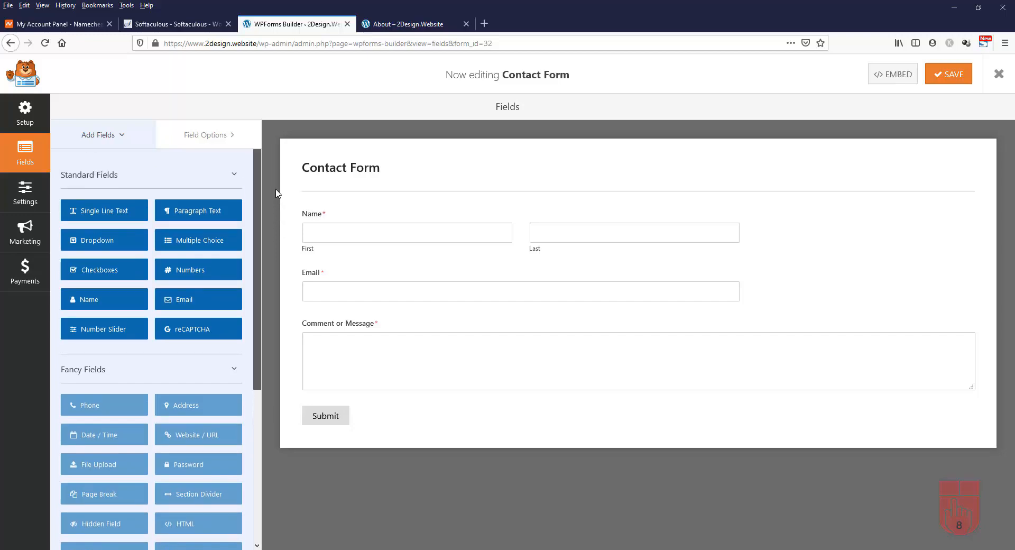
pyautogui.scroll(-2, 142, 371)
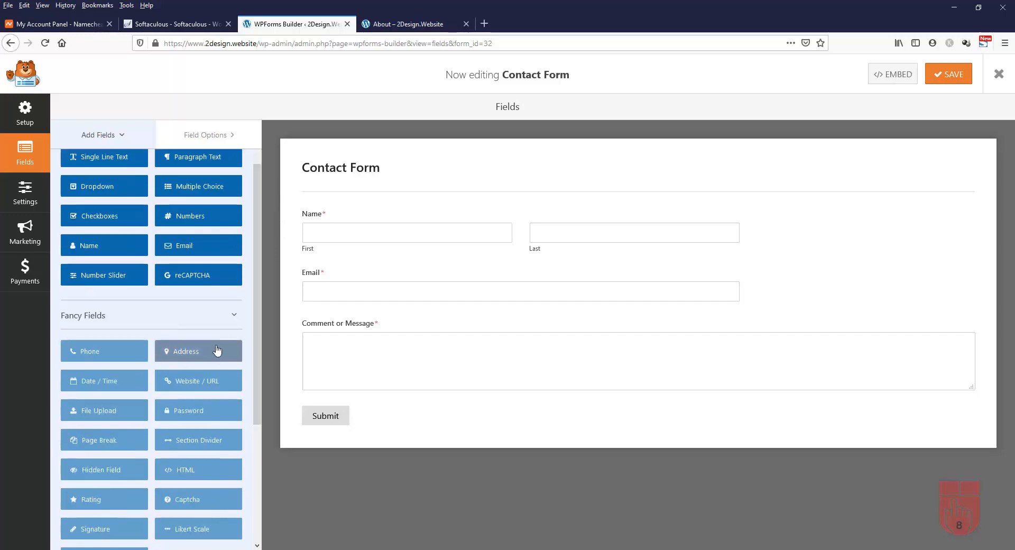
pyautogui.click(207, 381)
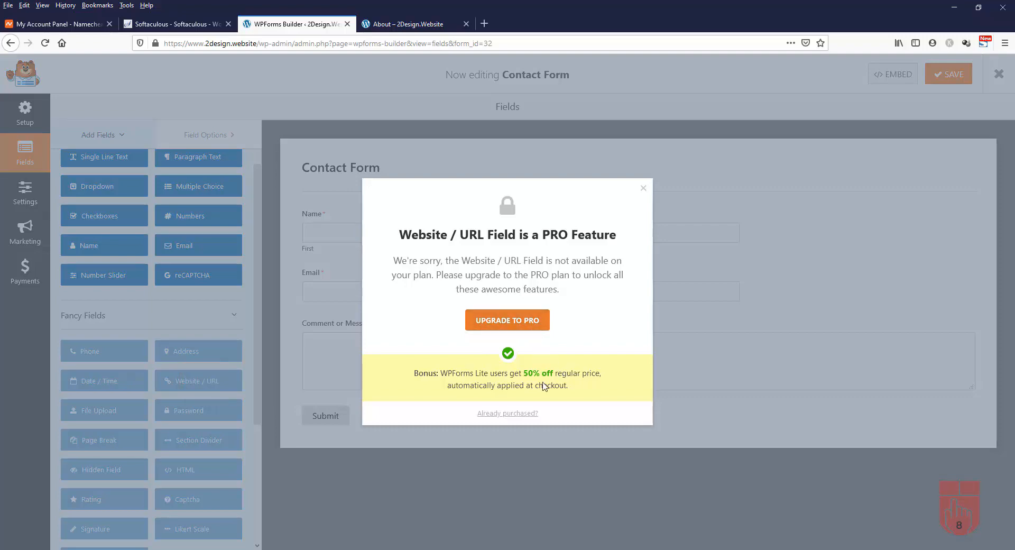
pyautogui.click(643, 189)
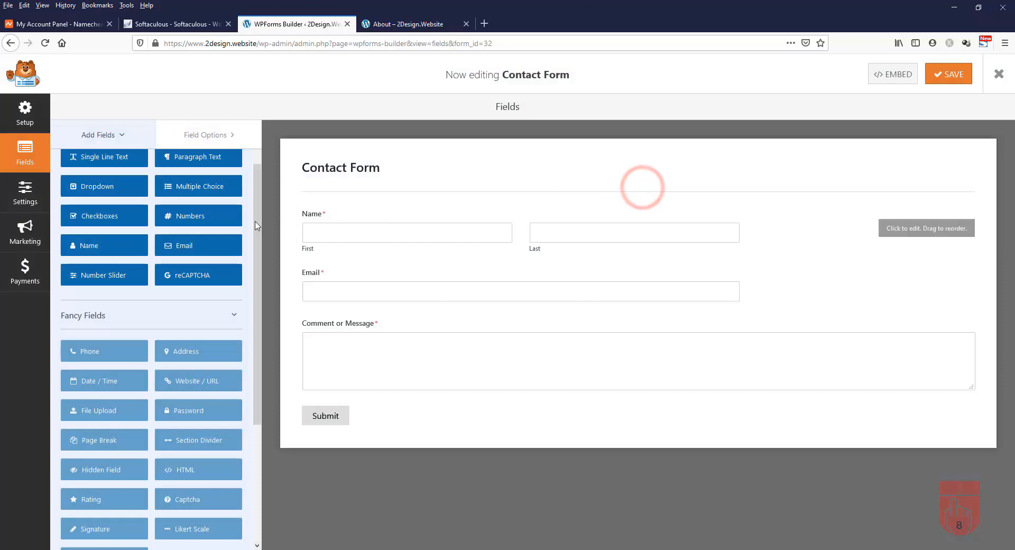
pyautogui.moveTo(255, 221); pyautogui.dragTo(256, 186)
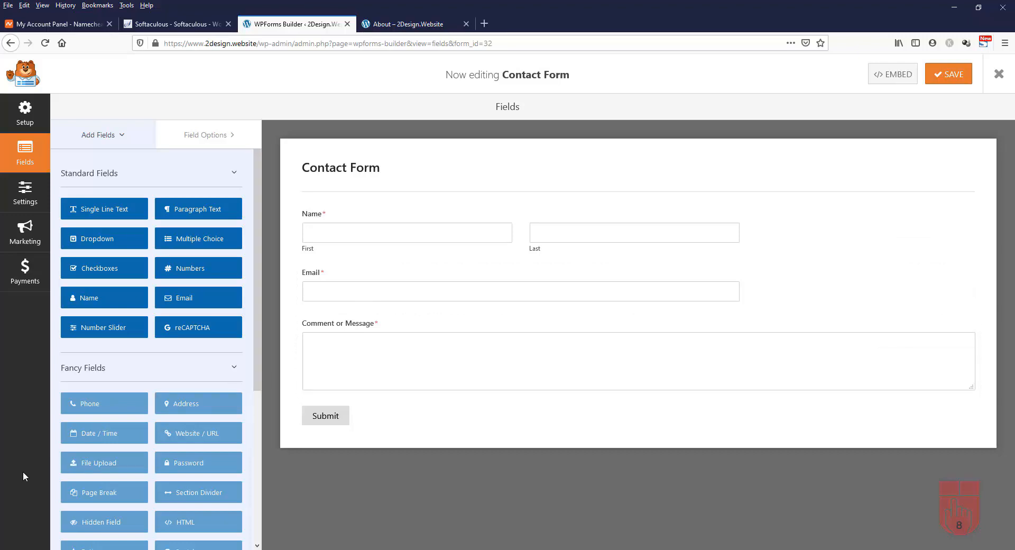
pyautogui.click(1000, 78)
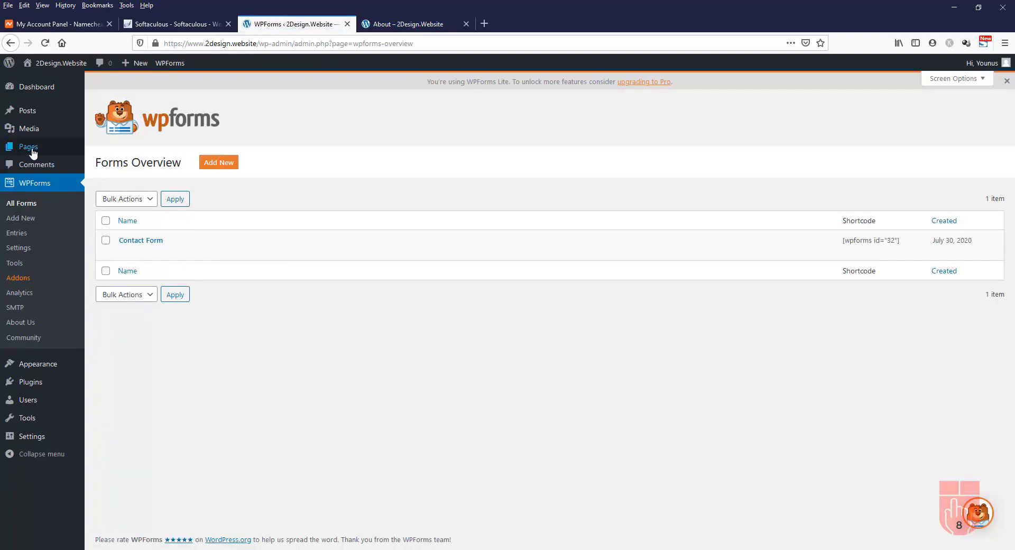
# Open the All Pages list from the admin sidebar
pyautogui.moveTo(32, 152)
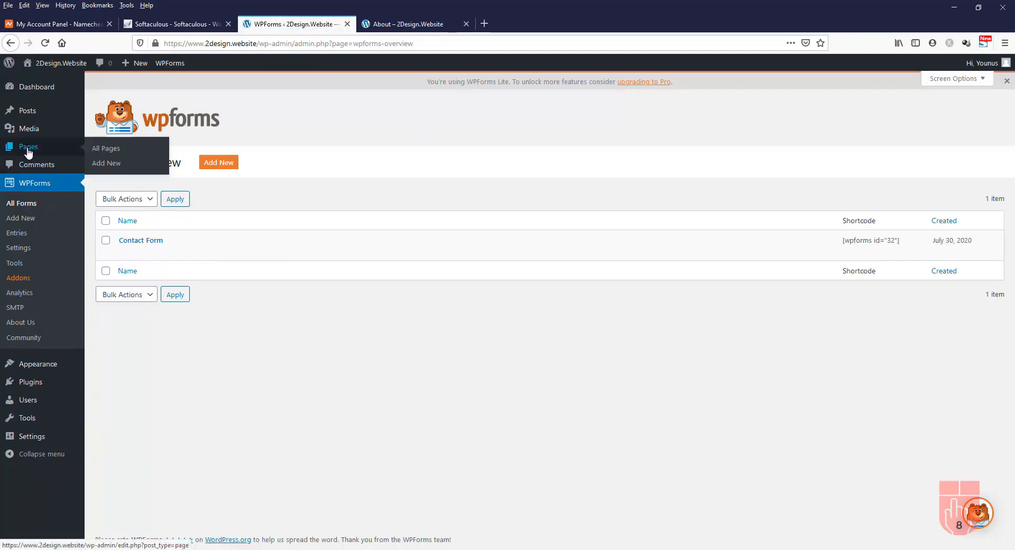
pyautogui.click(28, 153)
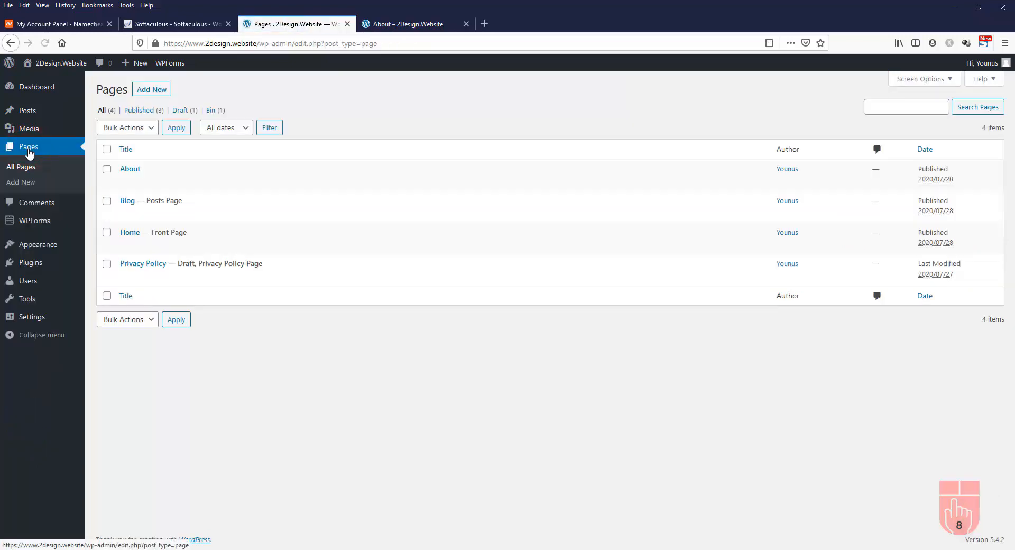
# Start a new page titled 'Contact Us'
pyautogui.click(151, 91)
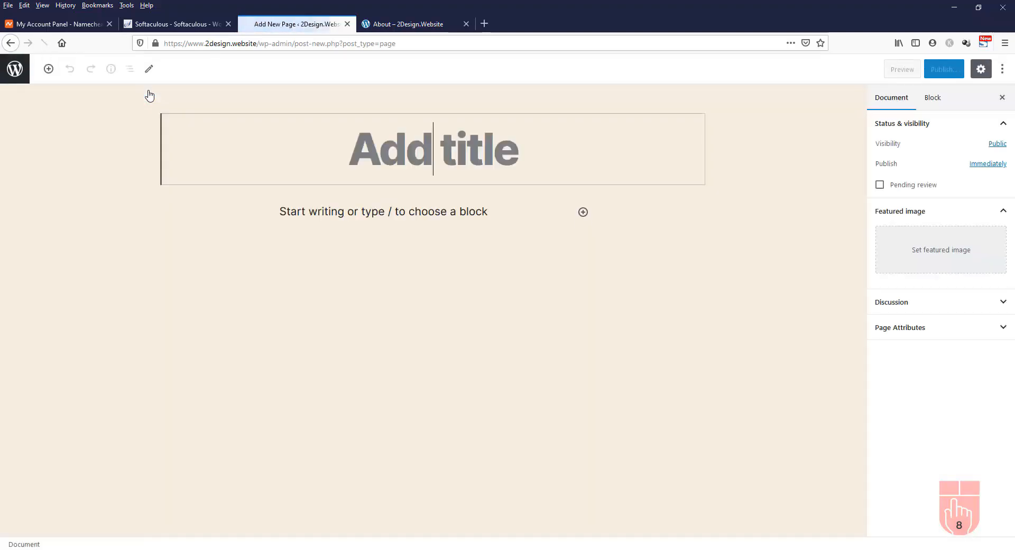
pyautogui.click(457, 150)
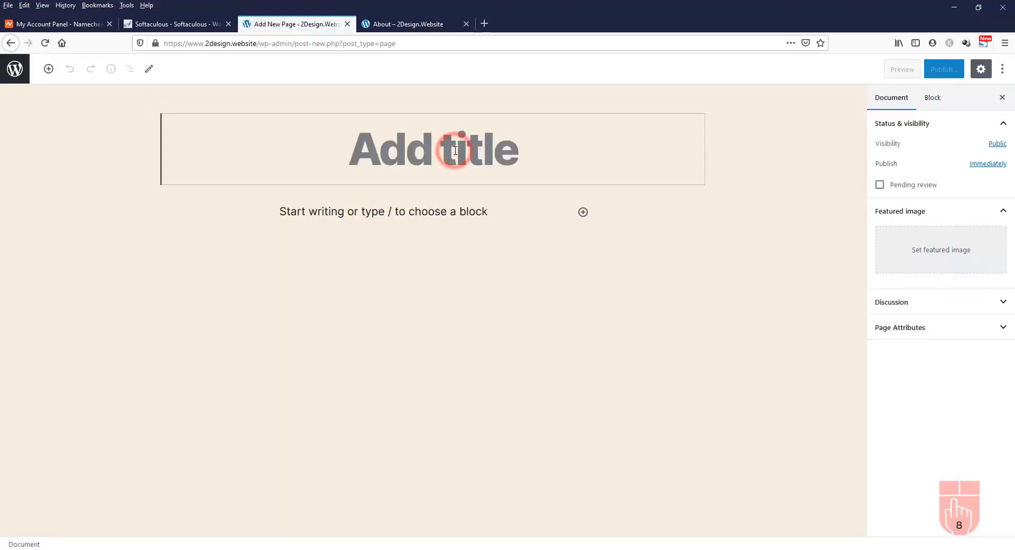
pyautogui.write('Contact')
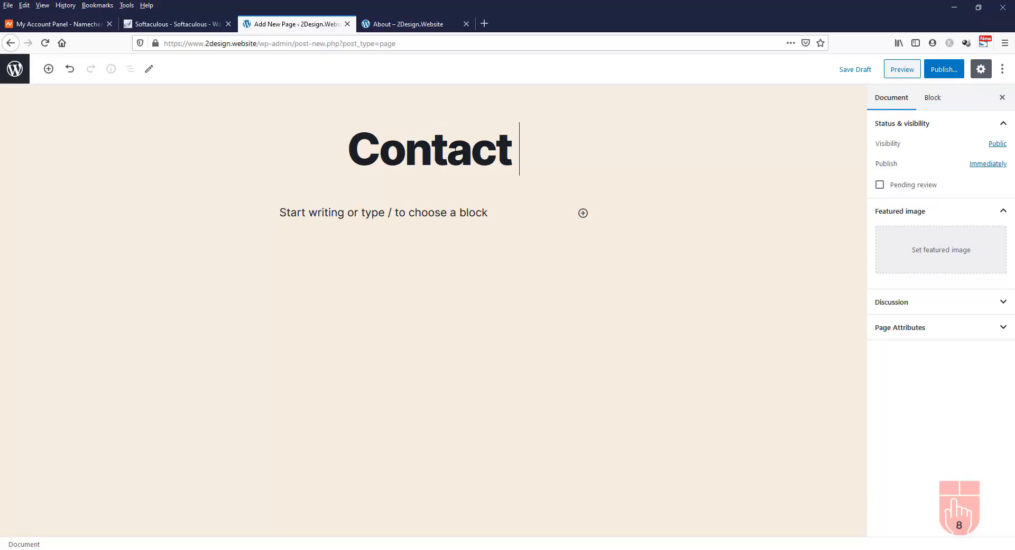
pyautogui.write(' Us')
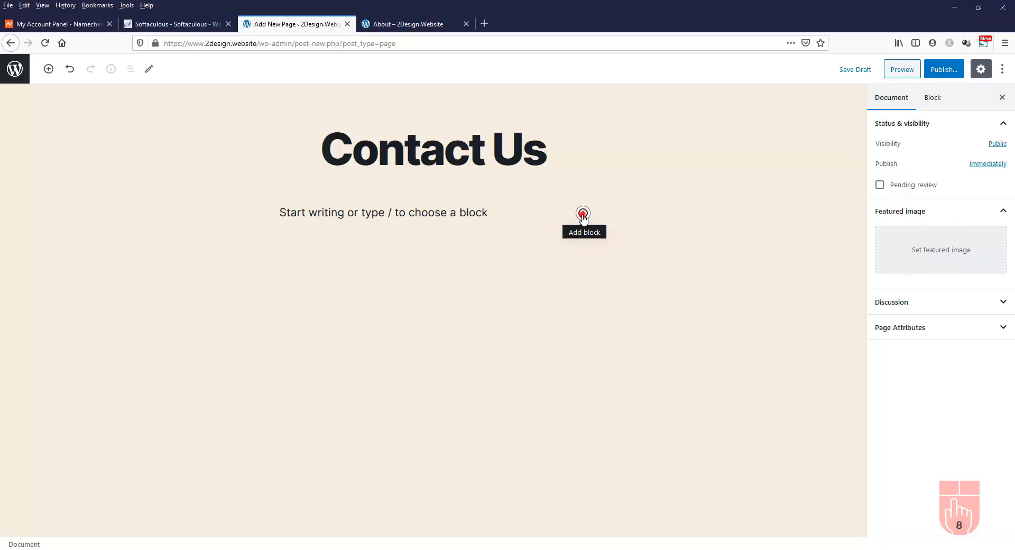
# Insert an empty Shortcode block from Widgets and save the page as a draft
pyautogui.click(583, 214)
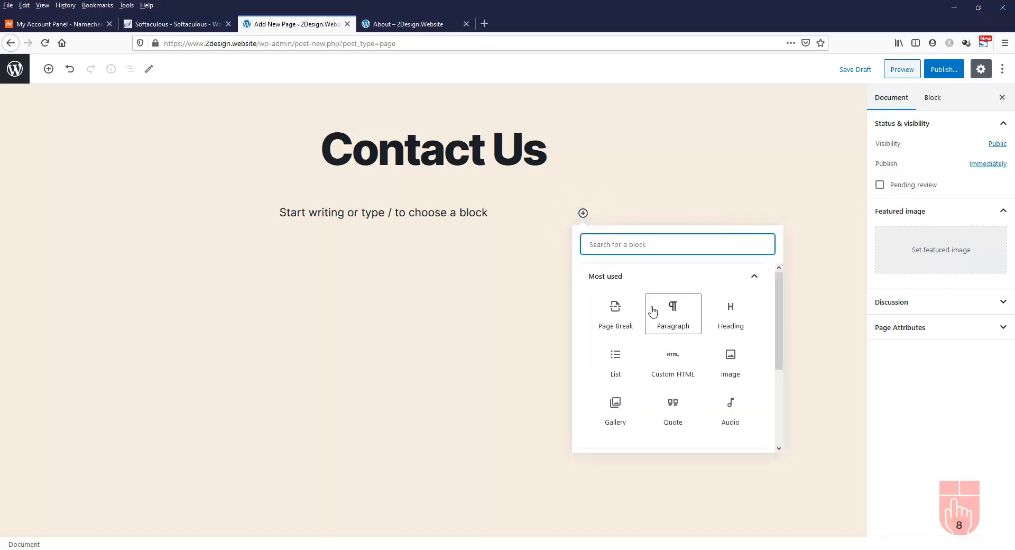
pyautogui.scroll(-5, 653, 311)
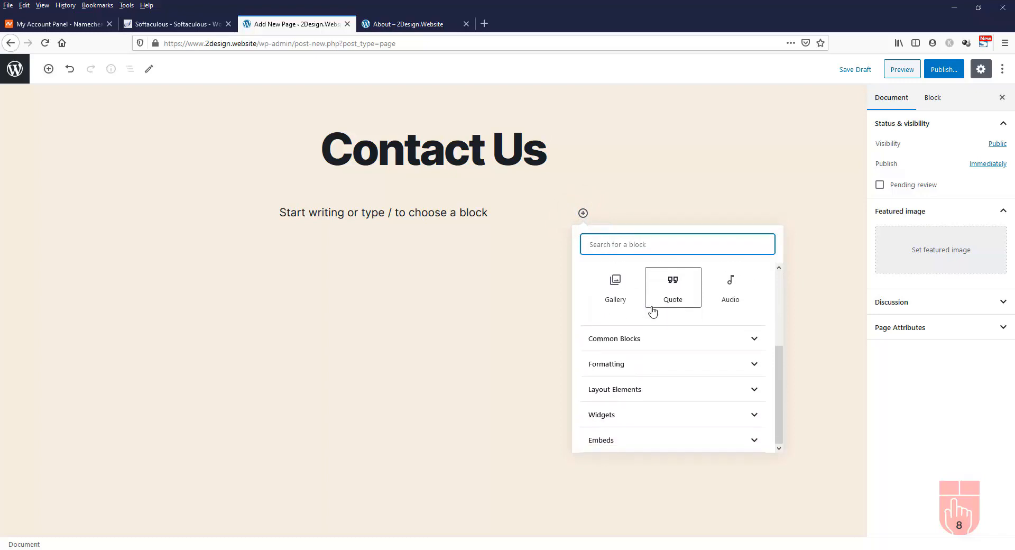
pyautogui.click(706, 419)
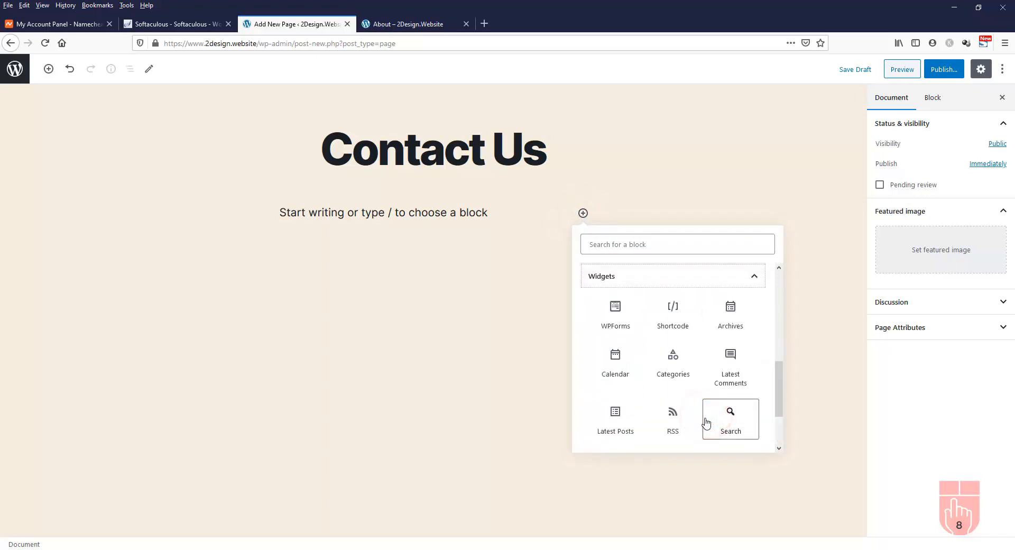
pyautogui.click(681, 320)
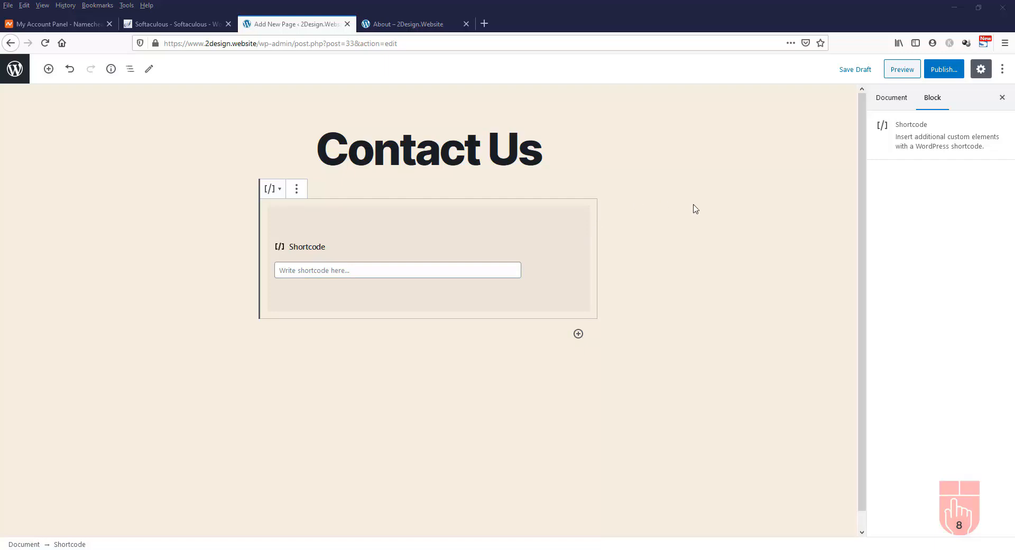
pyautogui.click(854, 74)
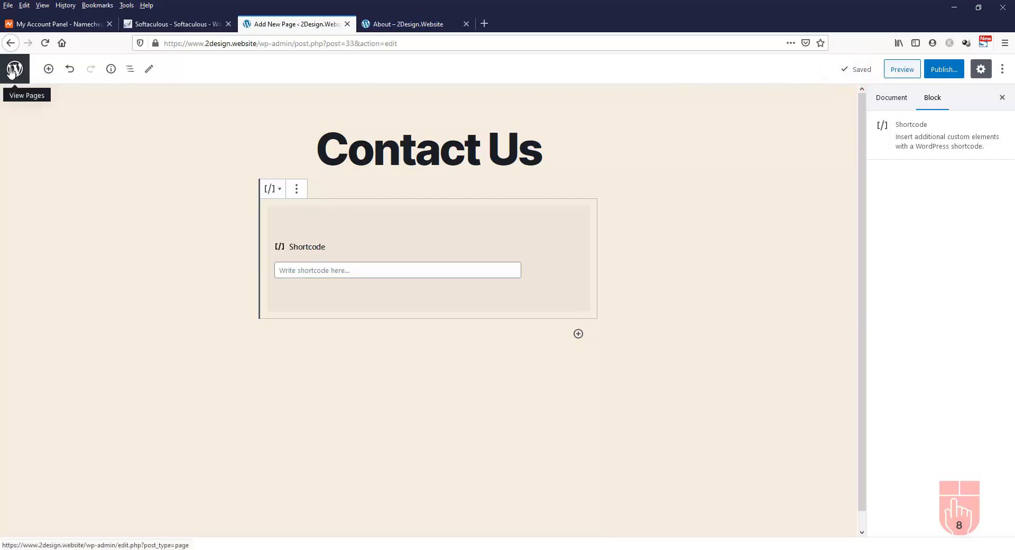
# Copy the shortcode [wpforms id="32"] from WPForms All Forms, then return to Pages
pyautogui.click(11, 72)
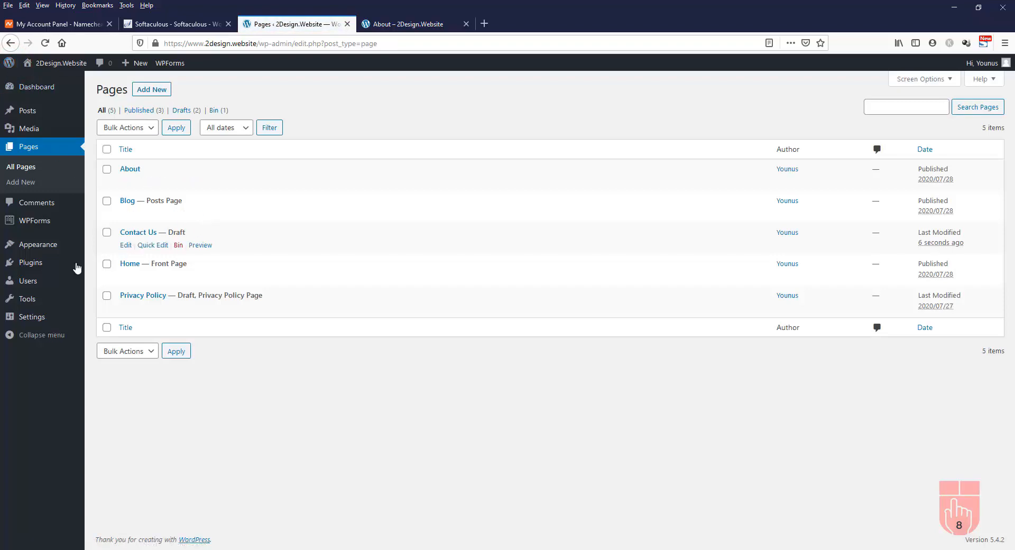
pyautogui.moveTo(47, 256)
pyautogui.moveTo(27, 228)
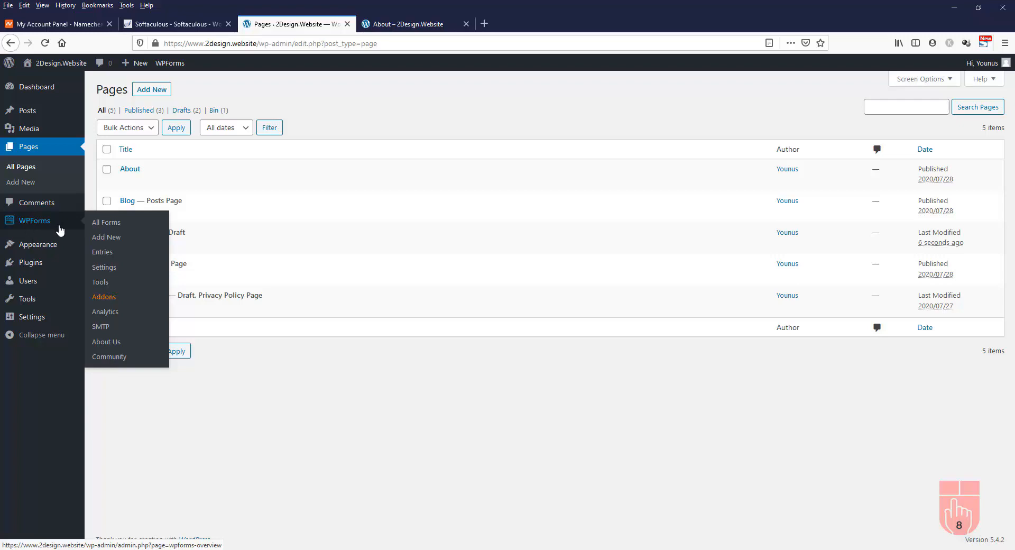
pyautogui.click(116, 226)
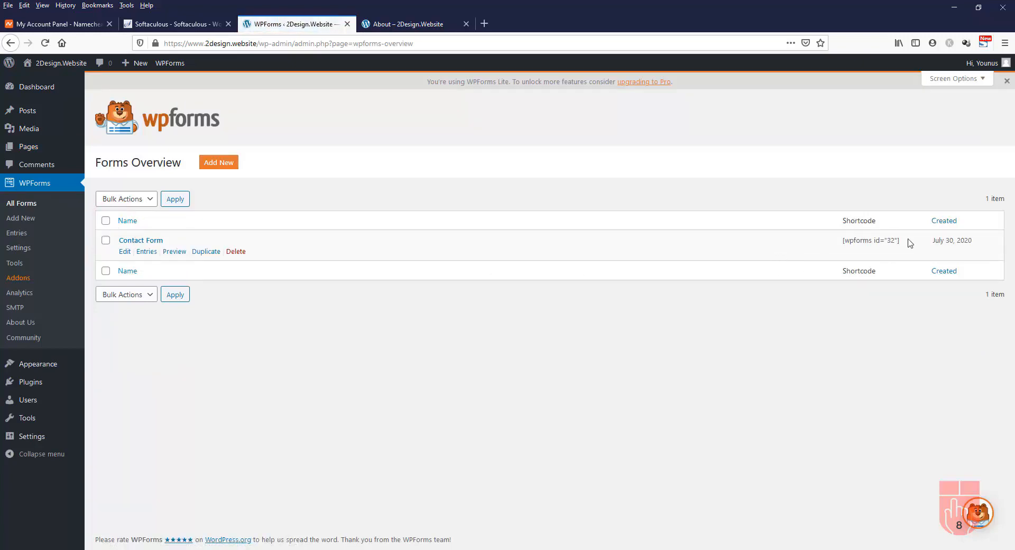
pyautogui.moveTo(904, 242); pyautogui.dragTo(844, 249)
pyautogui.rightClick(848, 242)
pyautogui.click(879, 249)
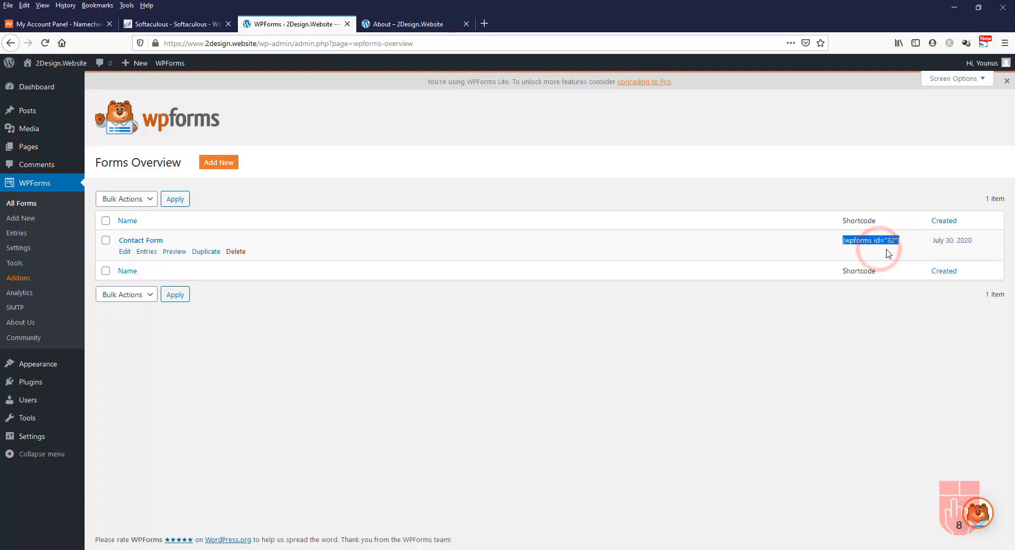
pyautogui.click(28, 151)
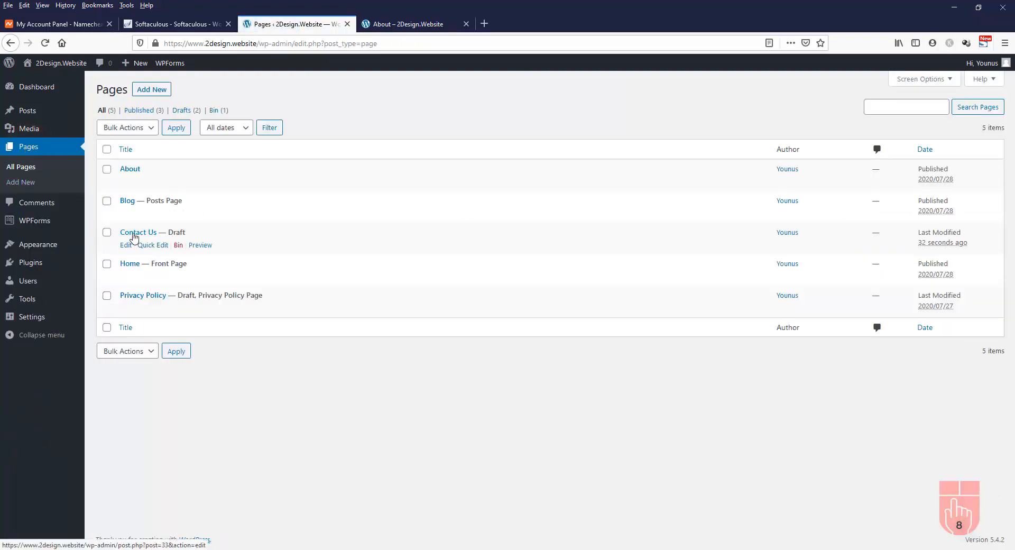
# Paste [wpforms id="32"] into the Contact Us page's Shortcode block
pyautogui.click(133, 236)
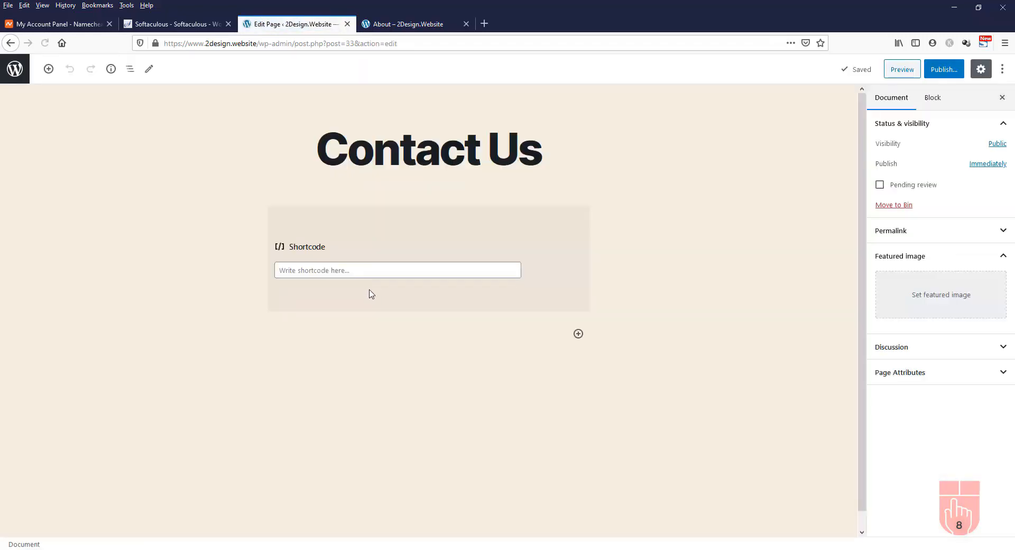
pyautogui.click(349, 272)
pyautogui.rightClick(349, 272)
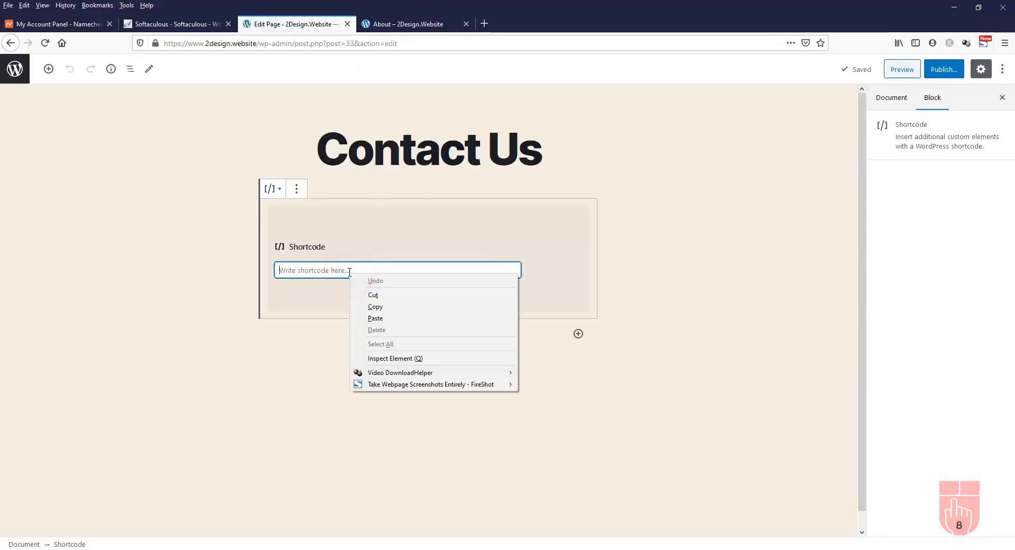
pyautogui.click(381, 319)
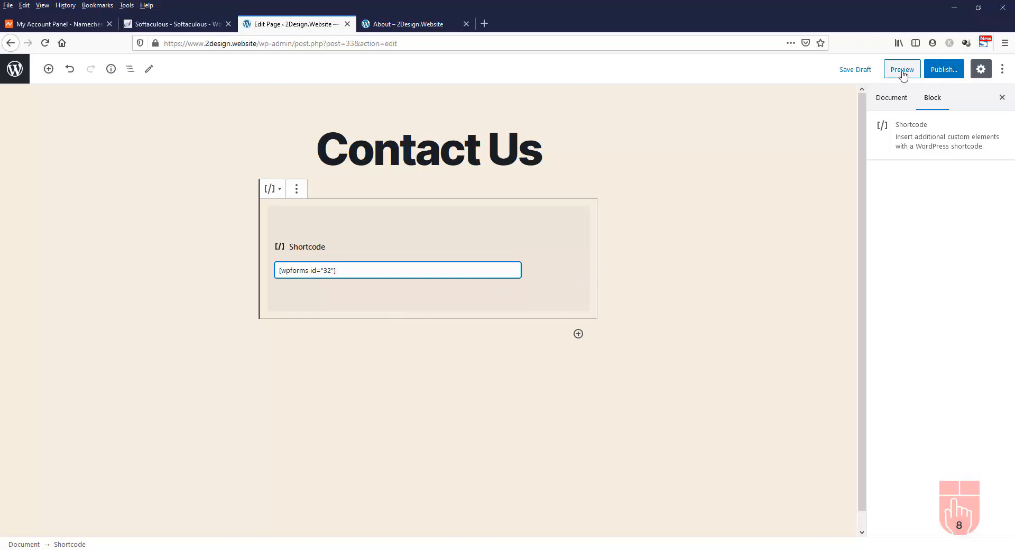
# Publish the Contact Us page and switch to the live About page
pyautogui.click(937, 73)
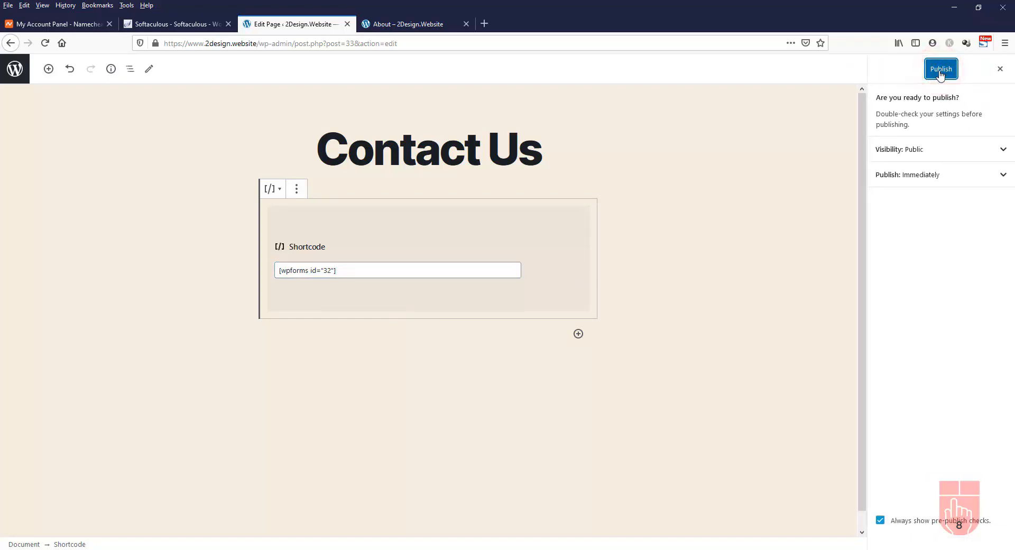
pyautogui.click(940, 75)
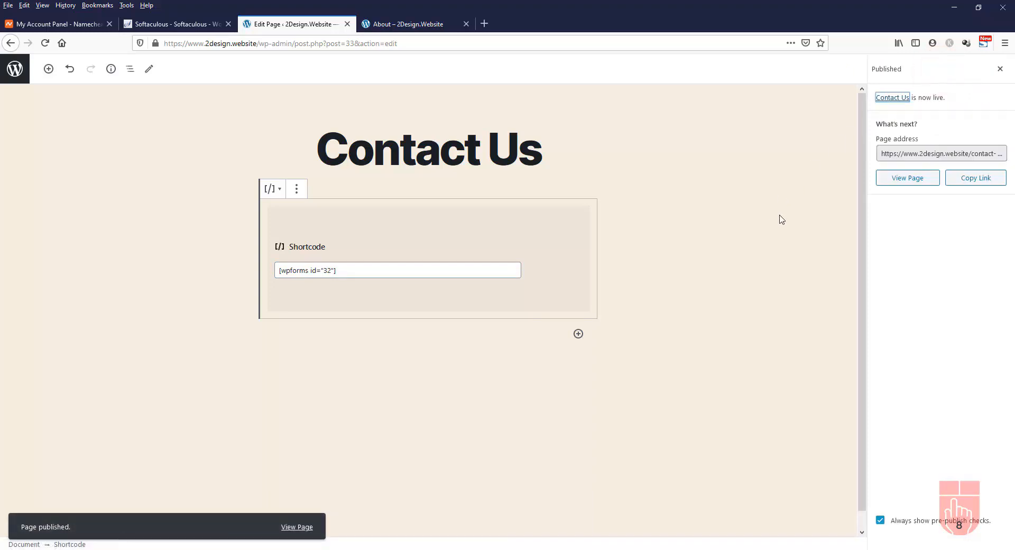
pyautogui.click(419, 25)
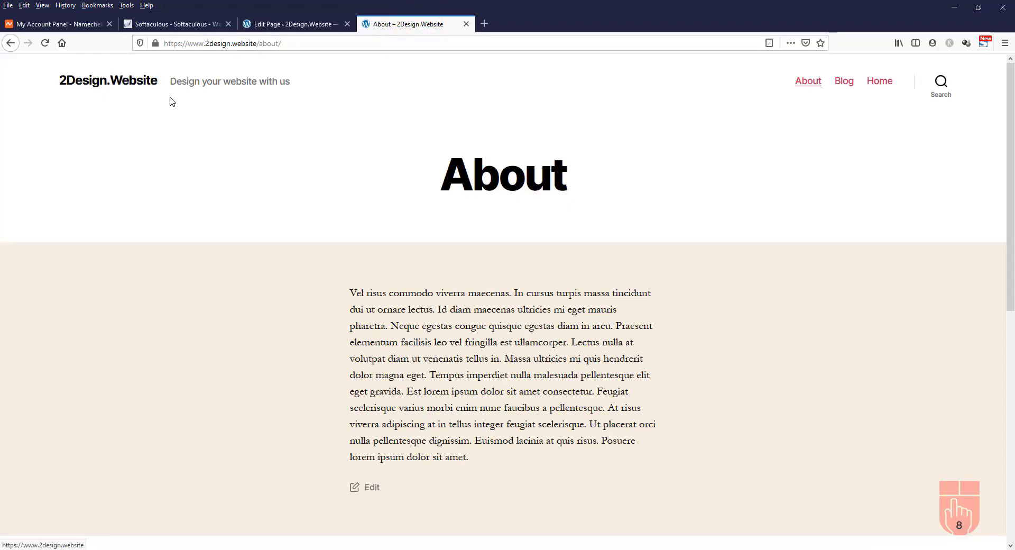
# Go from the site's home page to the live Contact Us page
pyautogui.click(102, 85)
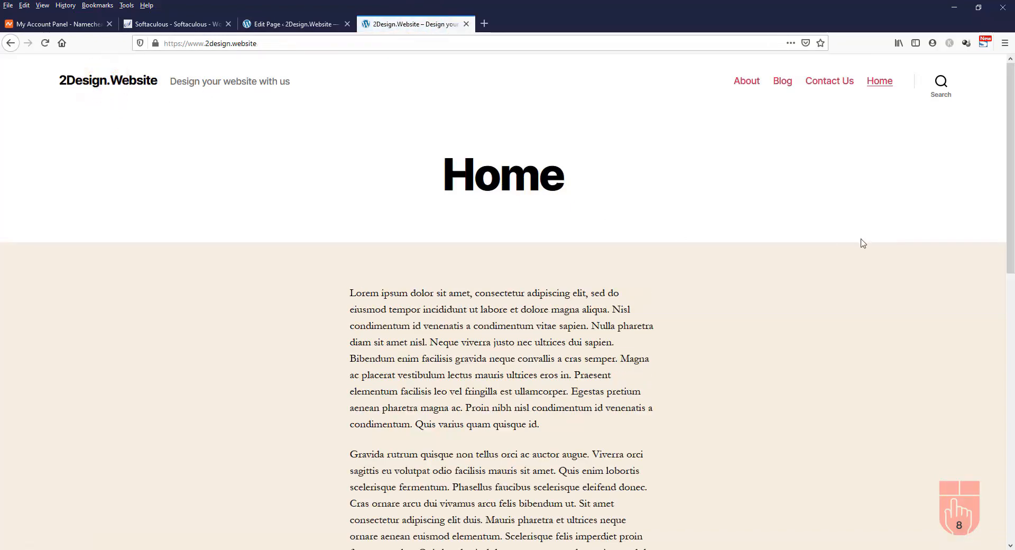
pyautogui.click(839, 84)
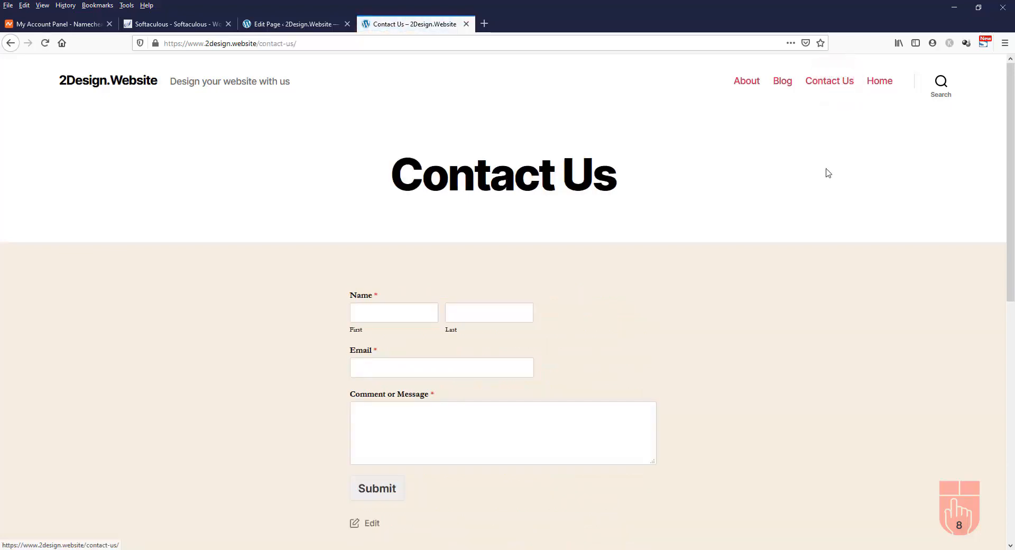
pyautogui.scroll(-2, 850, 320)
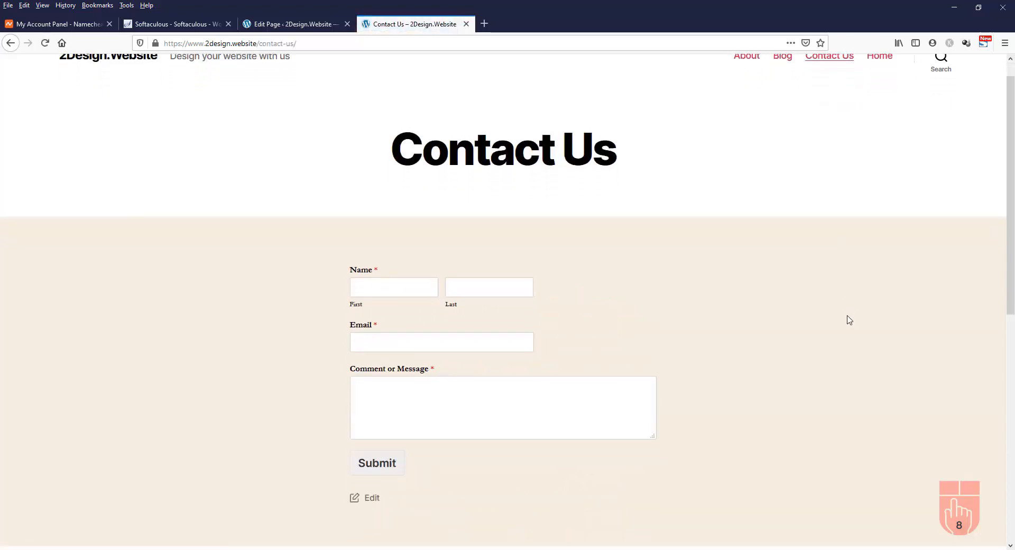
pyautogui.click(364, 264)
pyautogui.scroll(2, 433, 332)
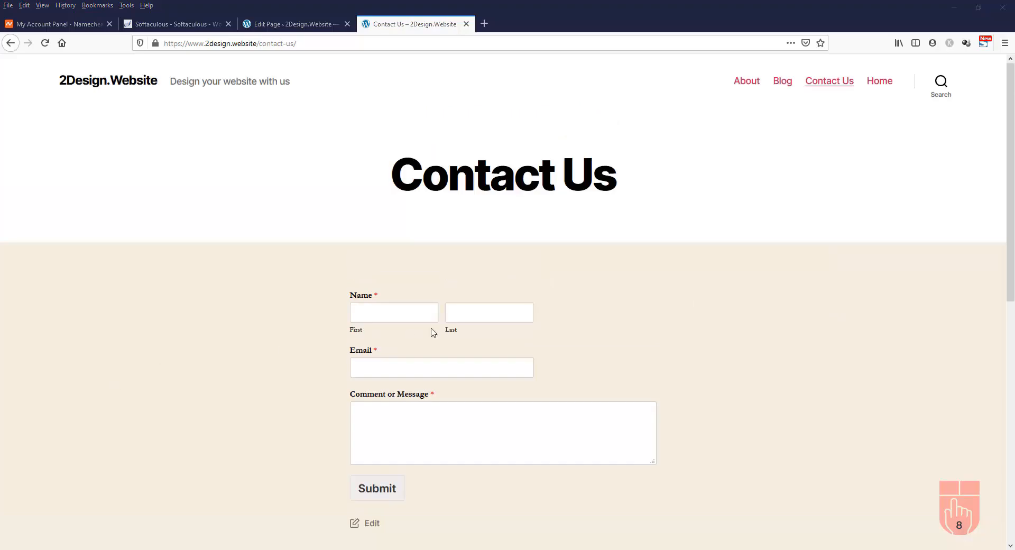
# Submit the form with a test name, email and message 'This is a test message.'
pyautogui.click(402, 315)
pyautogui.write('Tes')
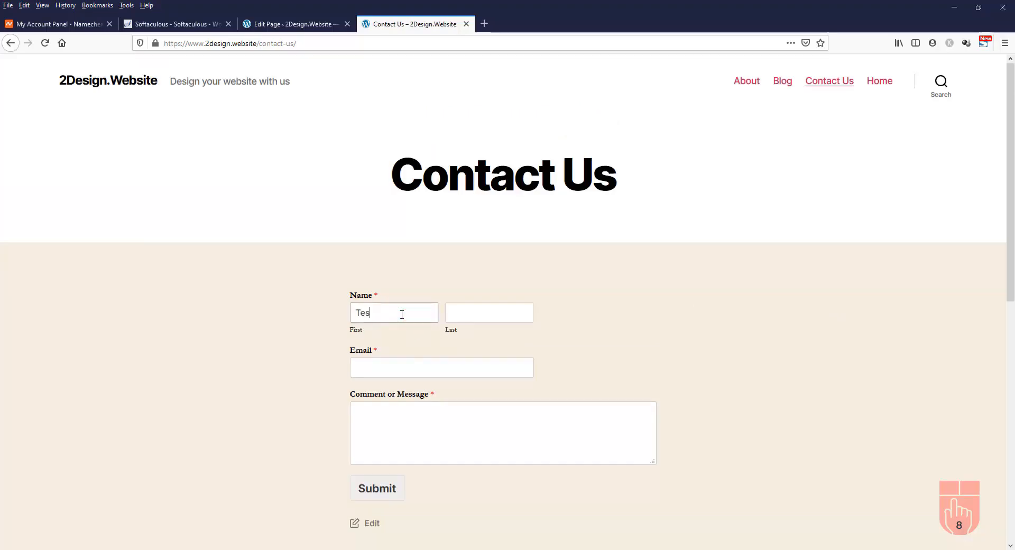
pyautogui.write('t')
pyautogui.press('Tab')
pyautogui.write('User')
pyautogui.press('Tab')
pyautogui.write('test.user@test.com')
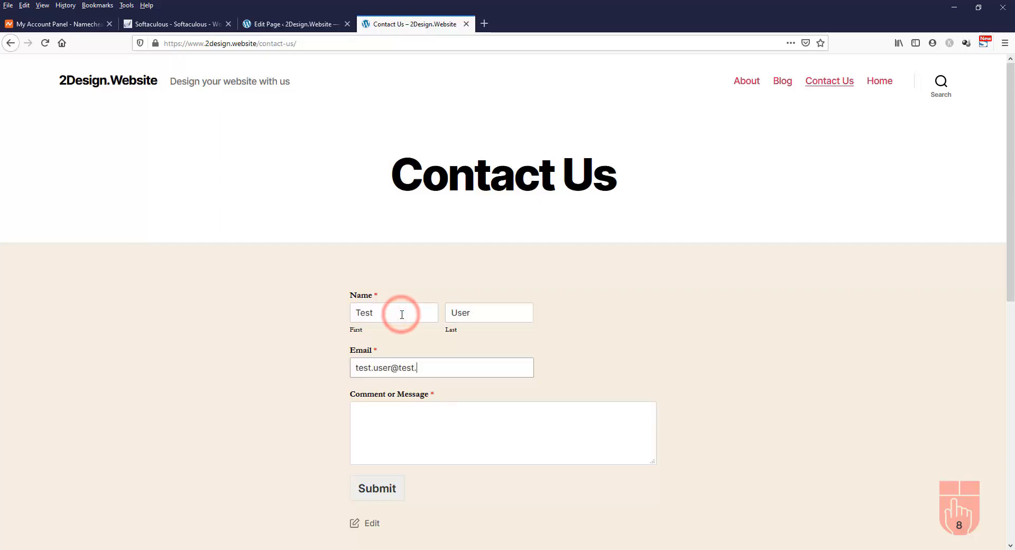
pyautogui.press('Tab')
pyautogui.write('Hi,')
pyautogui.press('Return')
pyautogui.write('This is a test message.')
pyautogui.press('Return')
pyautogui.write('Bob')
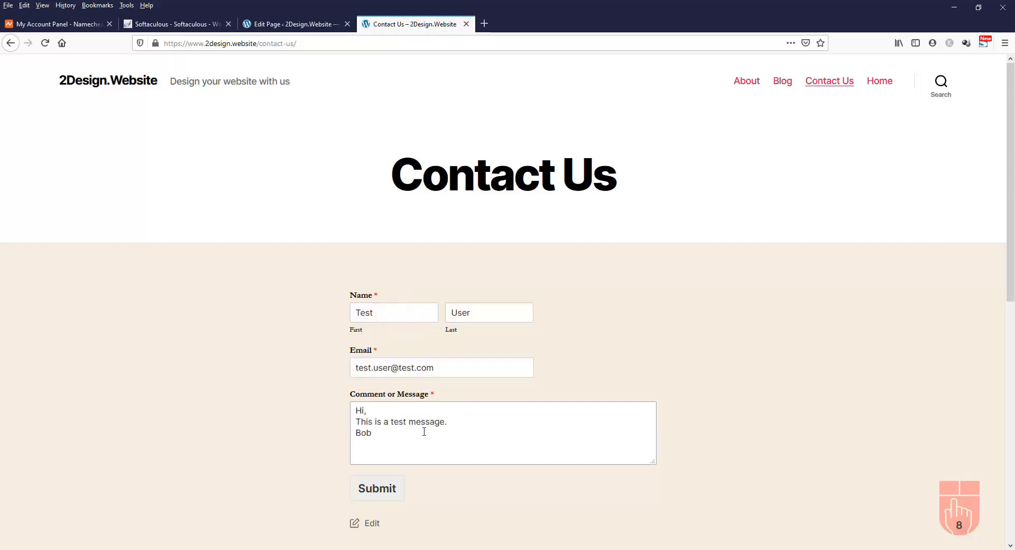
pyautogui.click(376, 491)
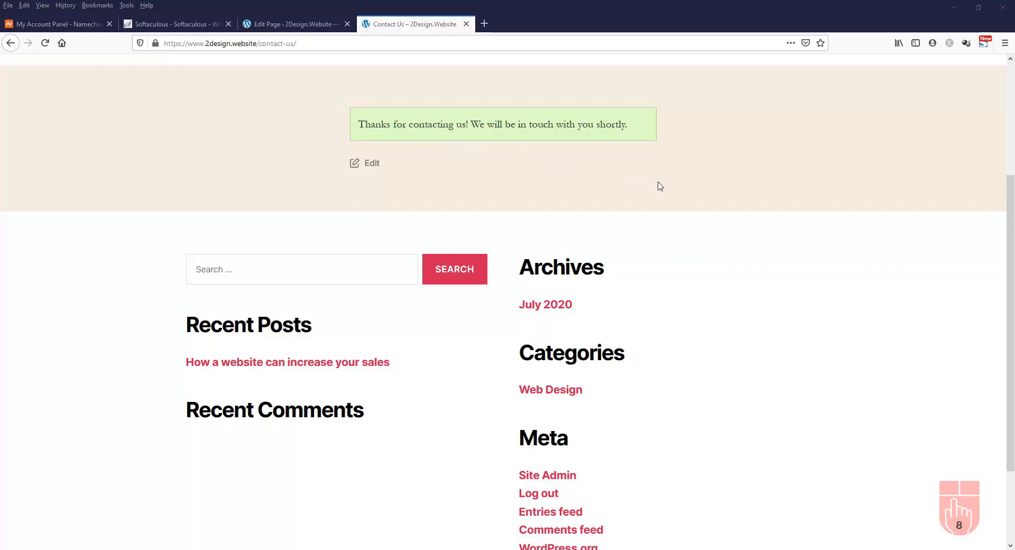
pyautogui.click(302, 26)
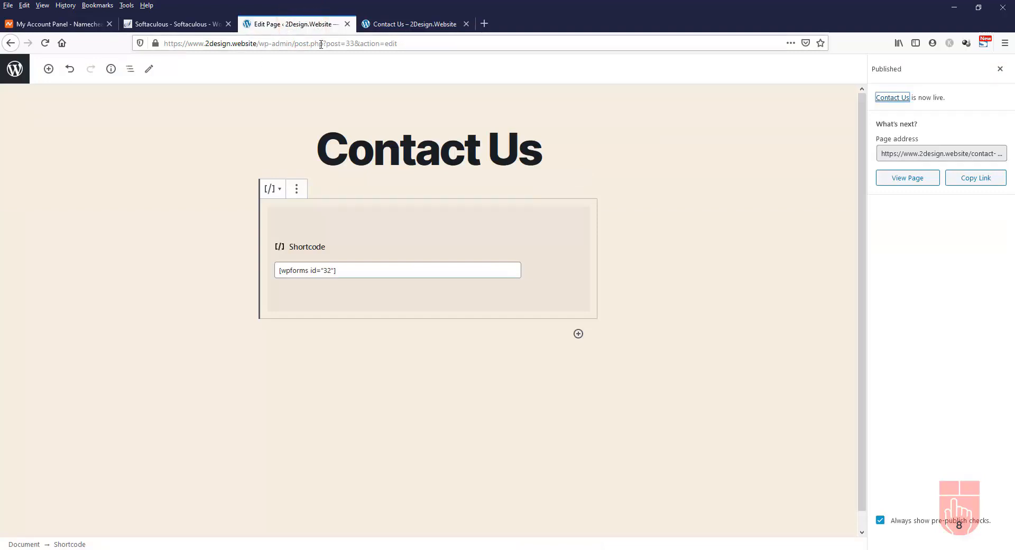
# Open Settings > General and check the Administration Email Address field
pyautogui.click(16, 73)
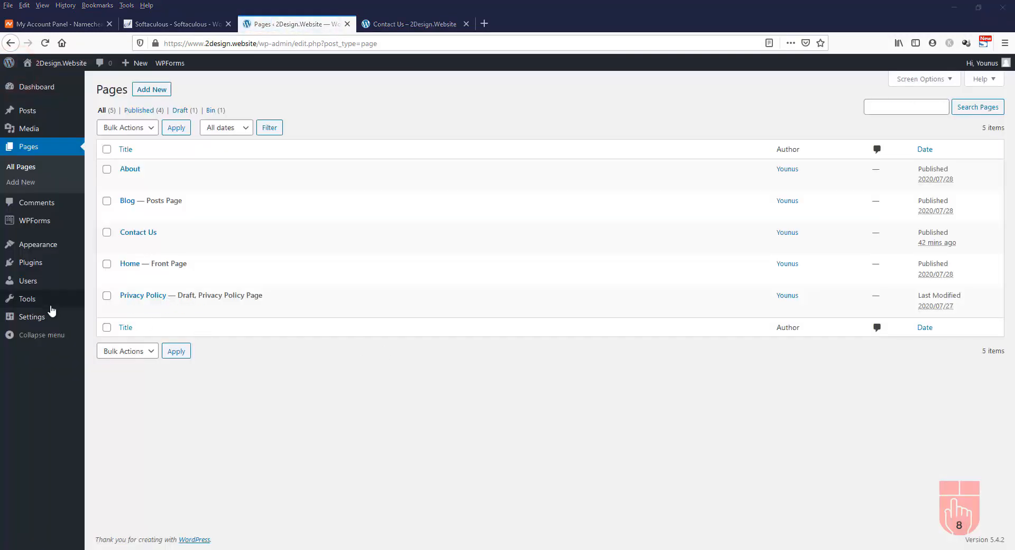
pyautogui.moveTo(37, 321)
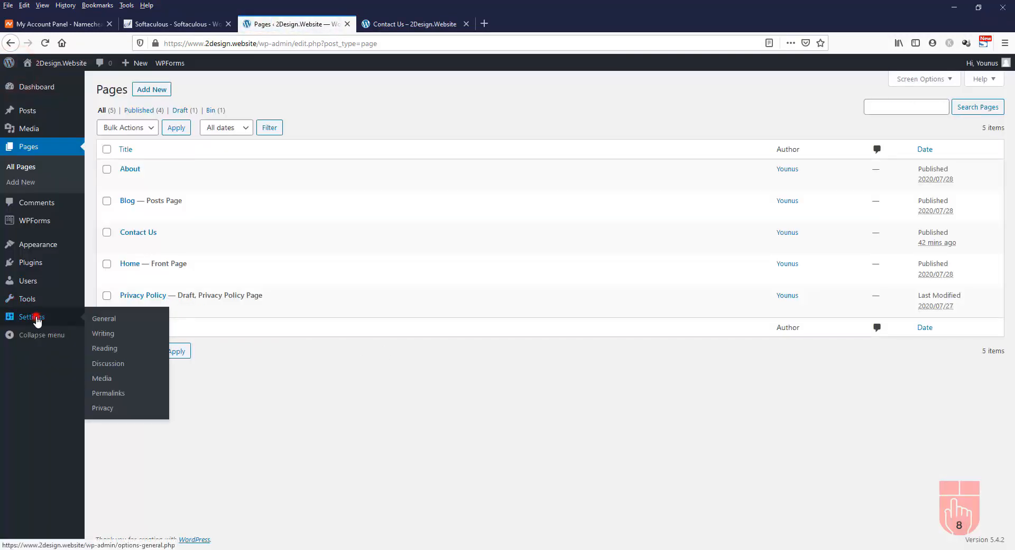
pyautogui.click(37, 321)
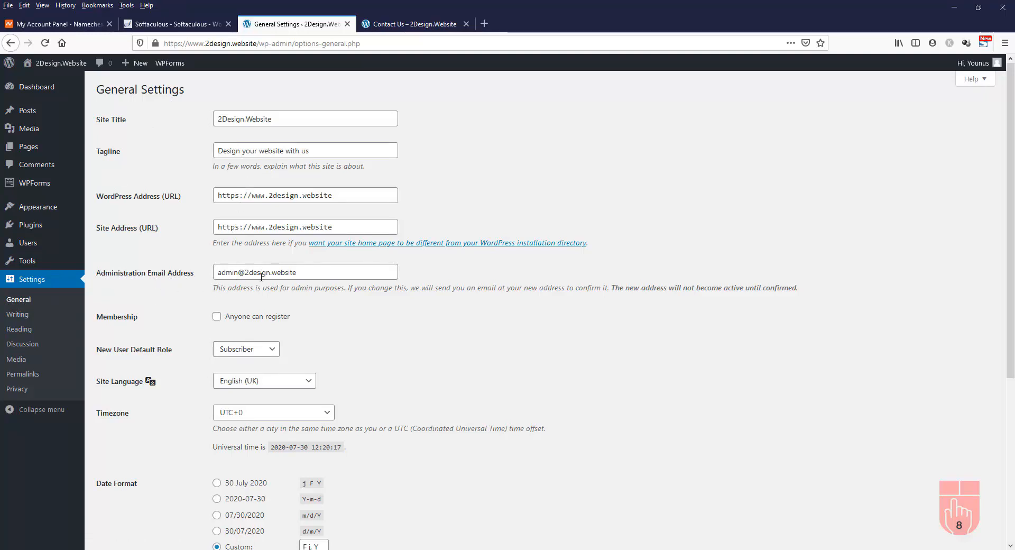
pyautogui.tripleClick(312, 274)
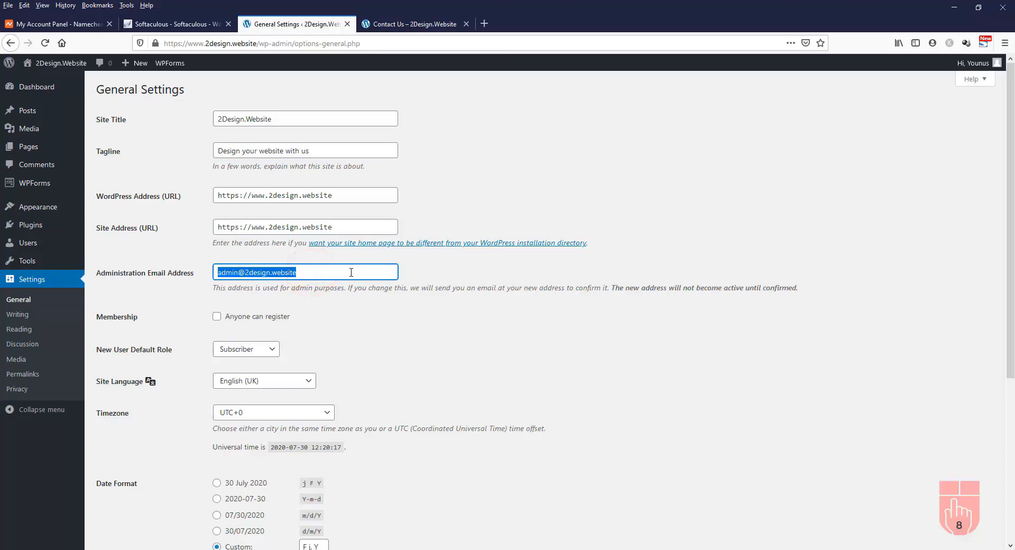
pyautogui.click(417, 24)
pyautogui.click(298, 24)
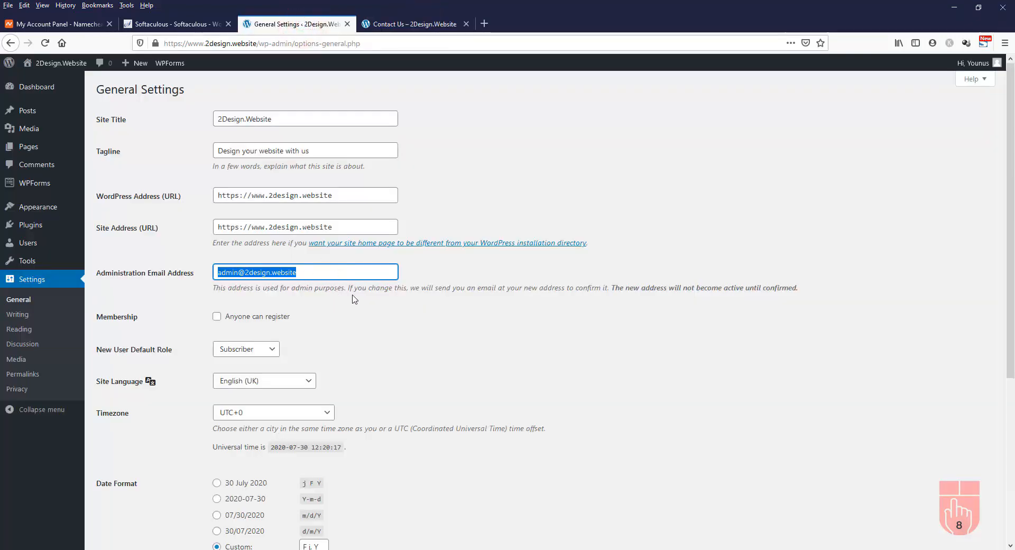
pyautogui.click(377, 311)
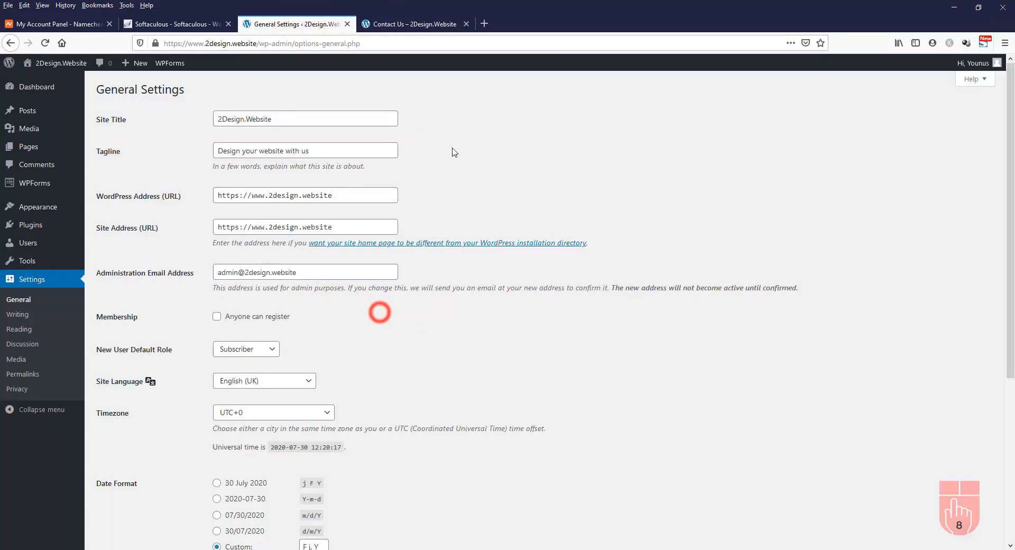
# Load 2design.website/webmail in a new tab to reach the cPanel Webmail login
pyautogui.click(485, 24)
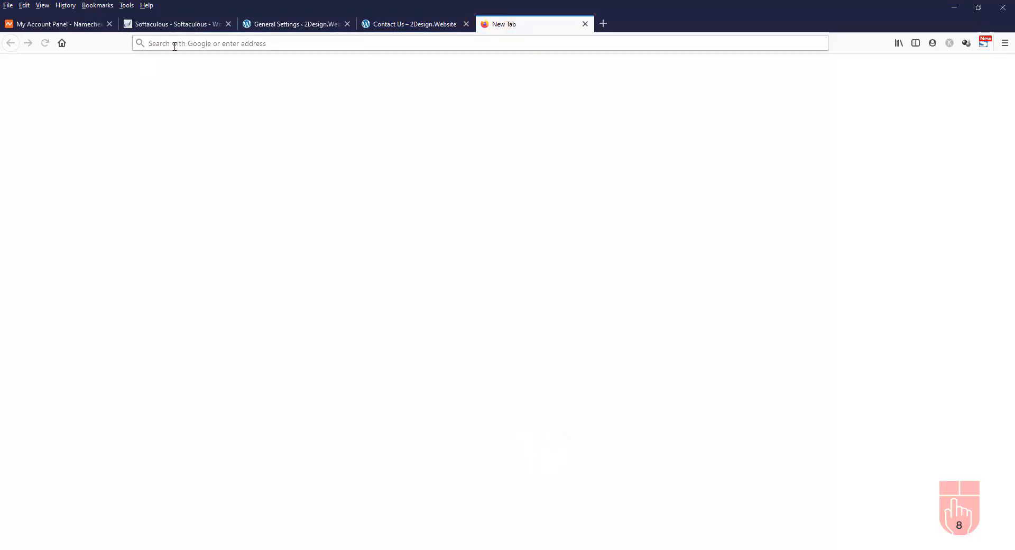
pyautogui.write('2design.website/we')
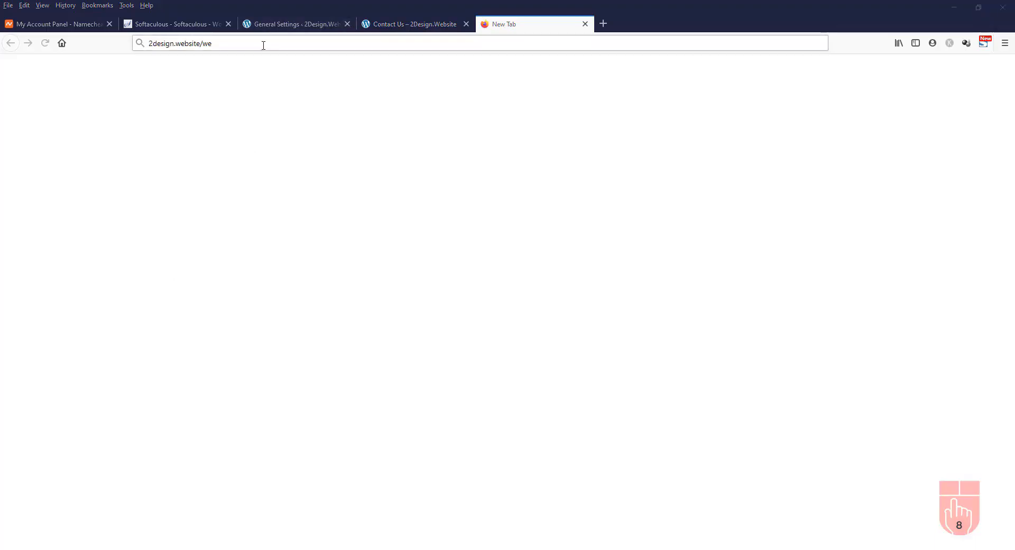
pyautogui.click(263, 45)
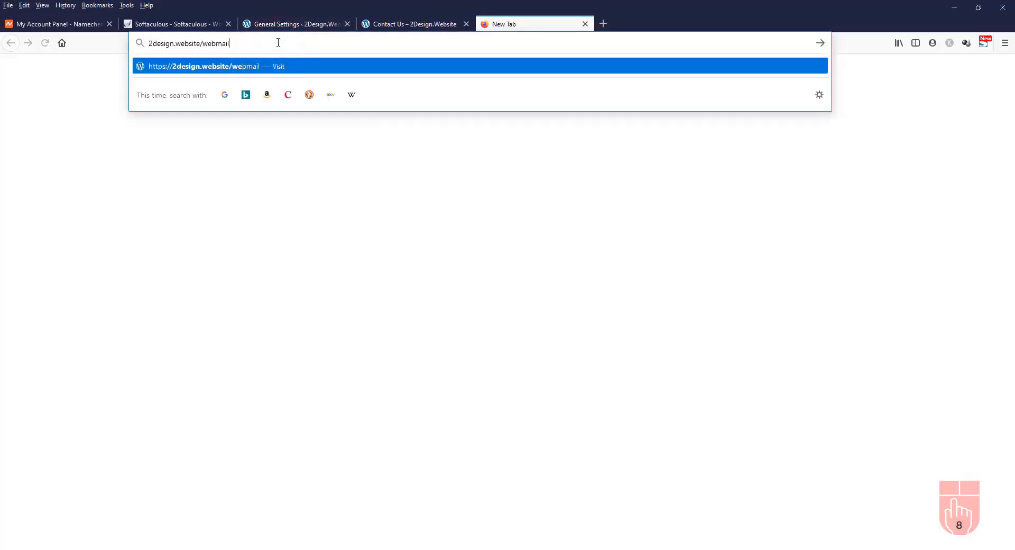
pyautogui.press('Return')
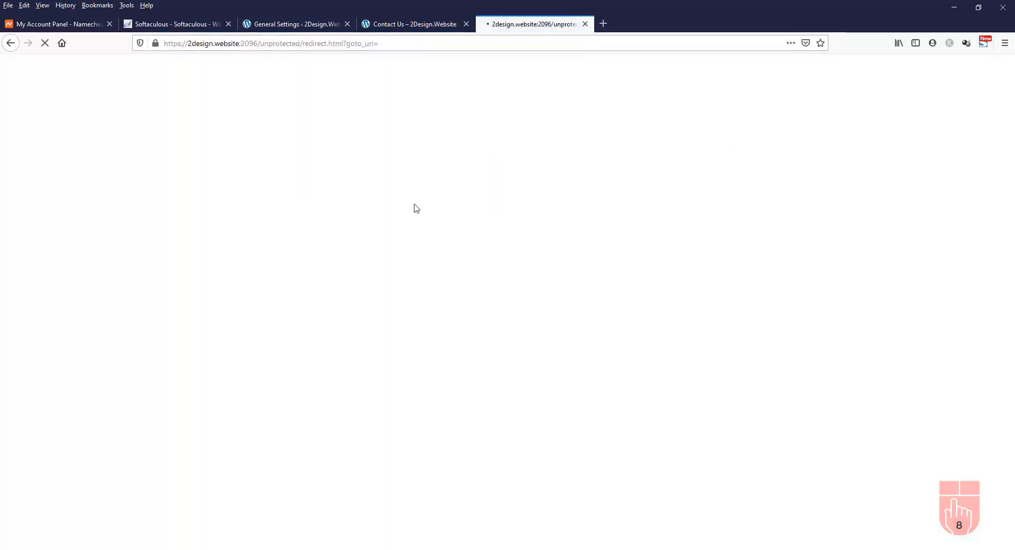
pyautogui.click(667, 238)
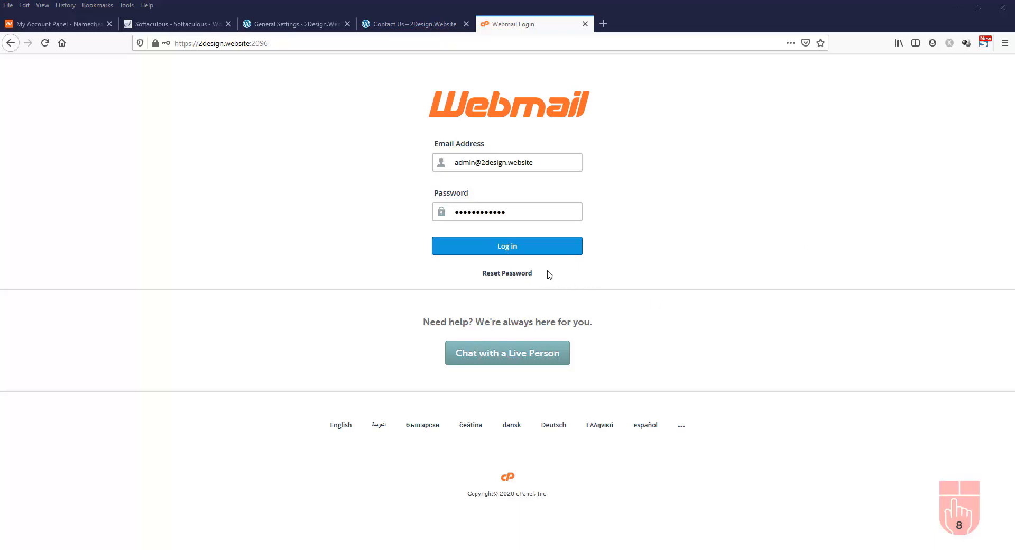
# Log in to Roundcube, read the 'New Entry: Simple Contact Form' email, then log out
pyautogui.click(524, 249)
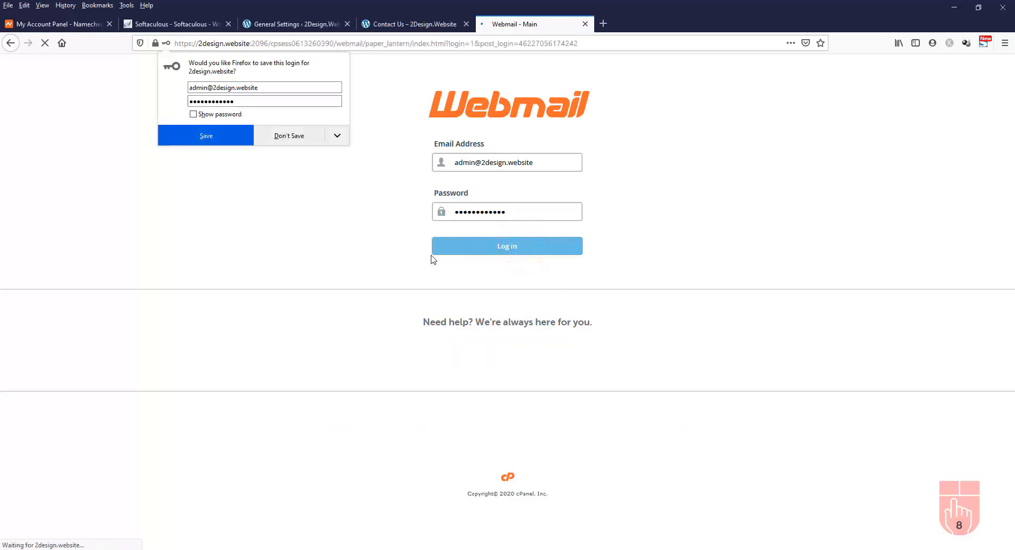
pyautogui.click(288, 135)
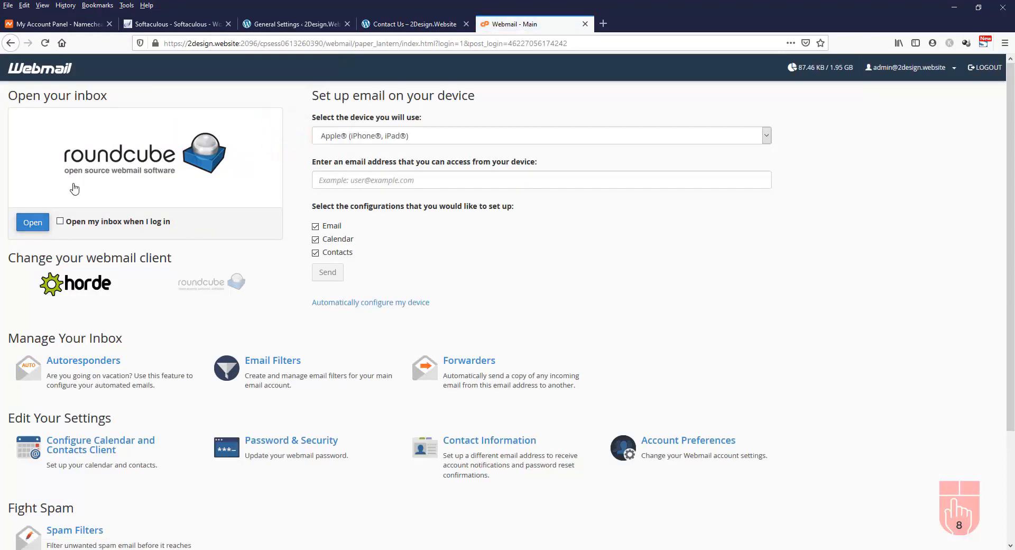
pyautogui.click(33, 224)
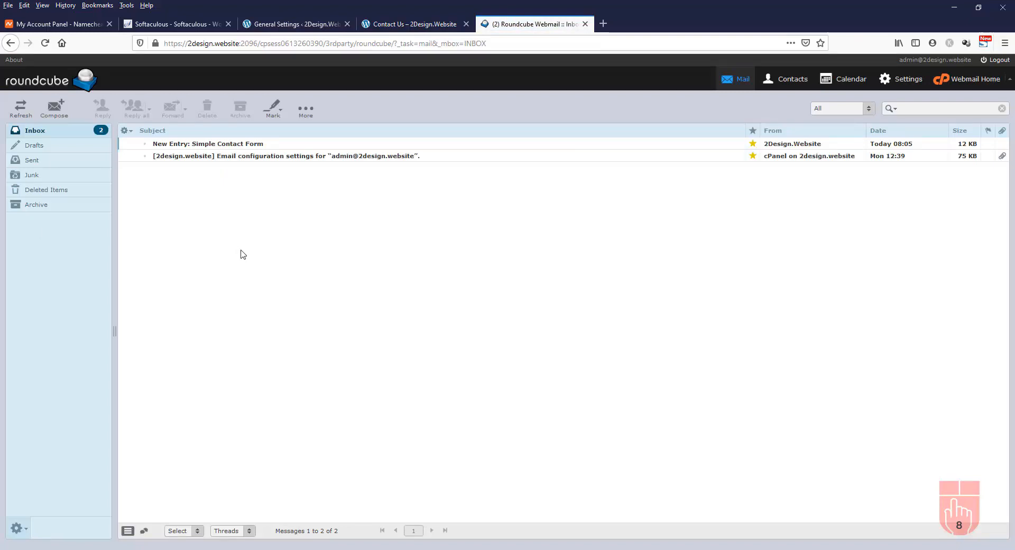
pyautogui.doubleClick(252, 146)
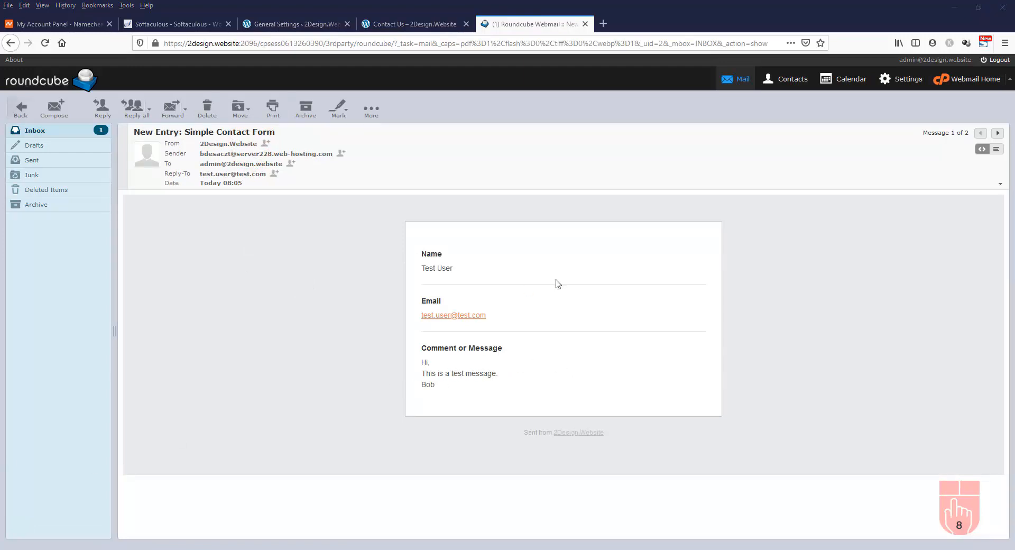
pyautogui.click(1000, 60)
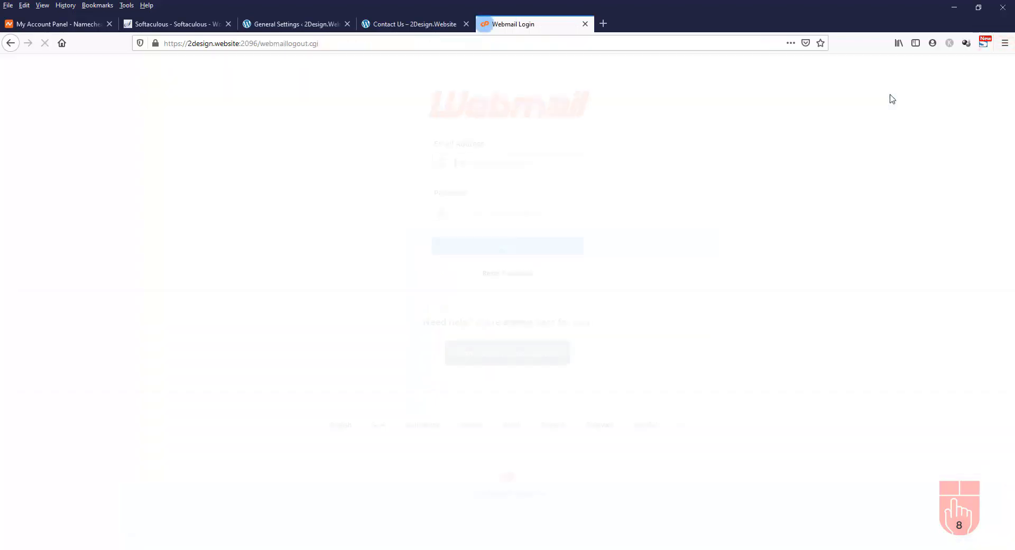
# Close the webmail tab and reload the empty live Contact Us form
pyautogui.click(585, 23)
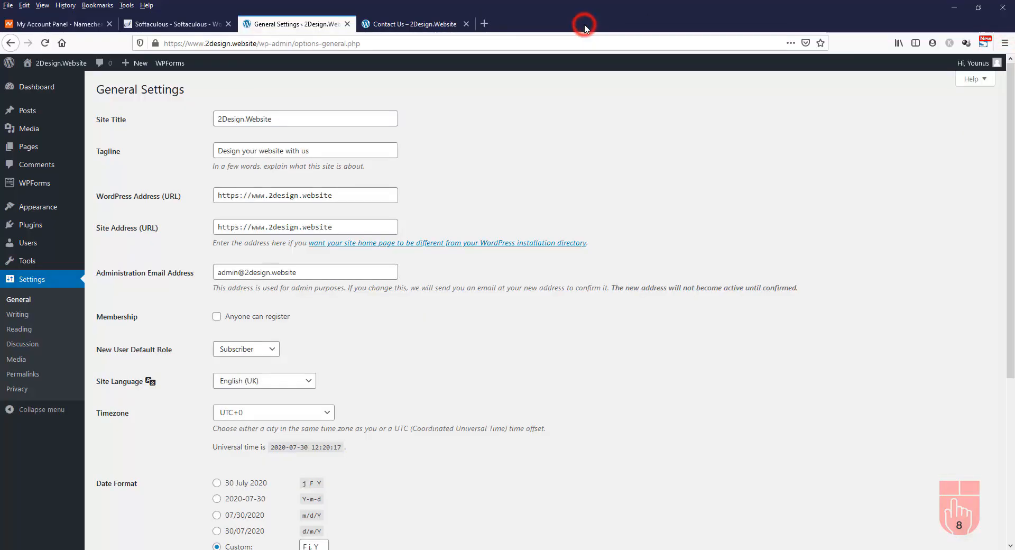
pyautogui.click(425, 24)
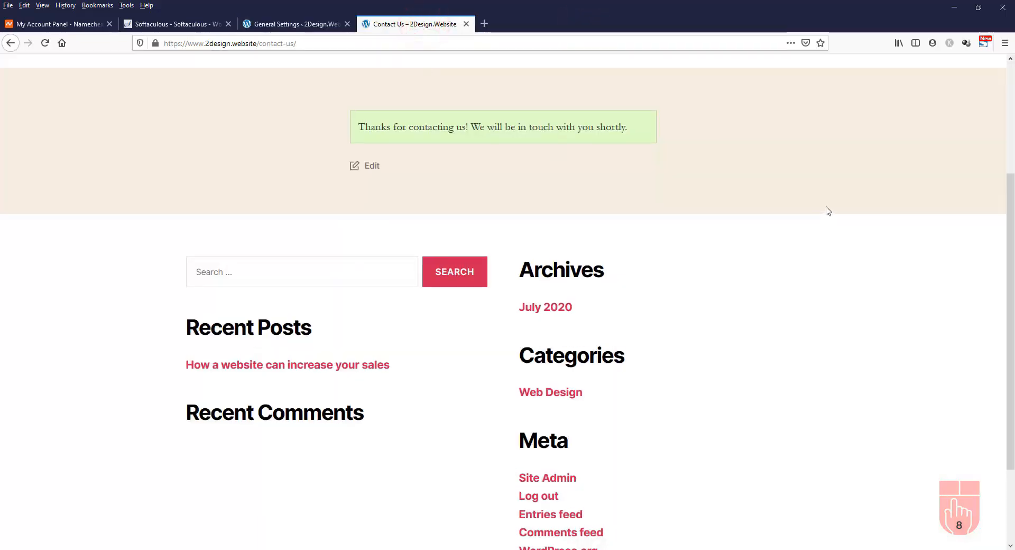
pyautogui.scroll(3, 825, 207)
pyautogui.click(830, 82)
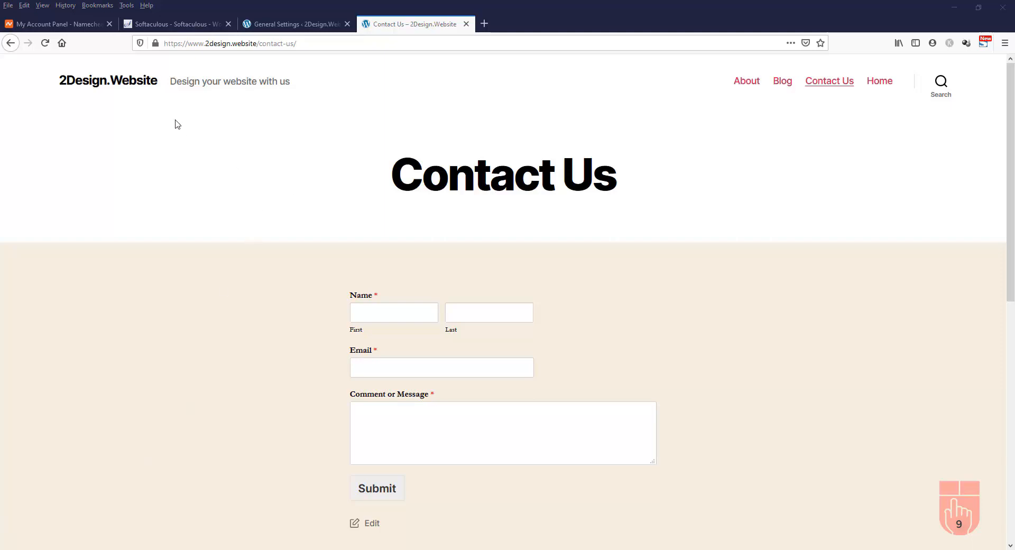
# Scroll through the live Home page, then return to General Settings
pyautogui.click(107, 83)
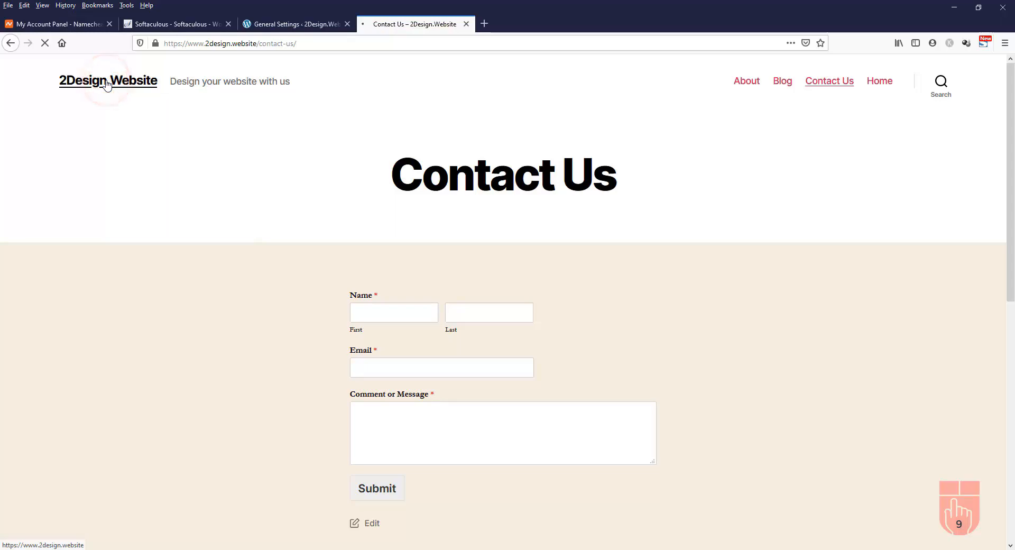
pyautogui.scroll(-7, 233, 324)
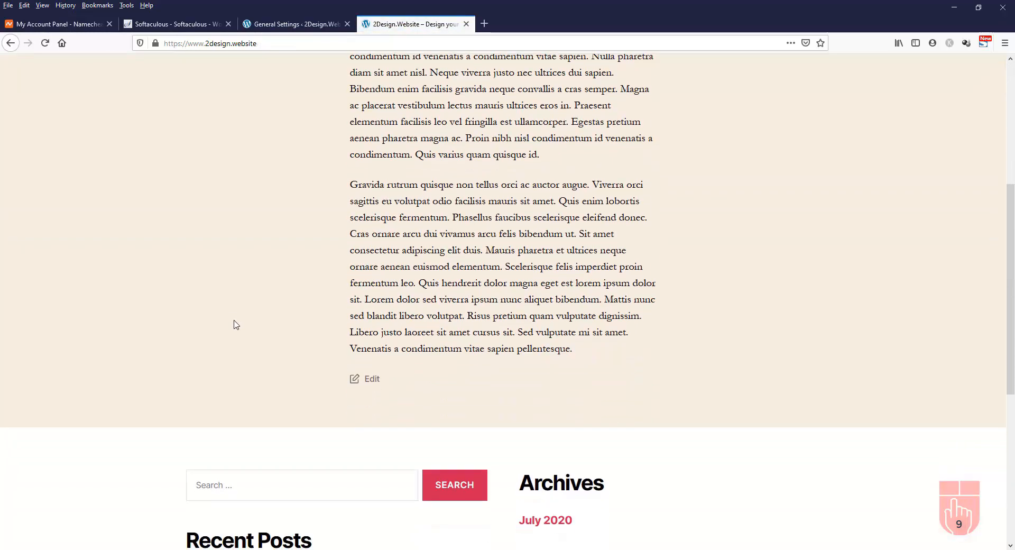
pyautogui.scroll(-3, 234, 320)
pyautogui.scroll(12, 234, 319)
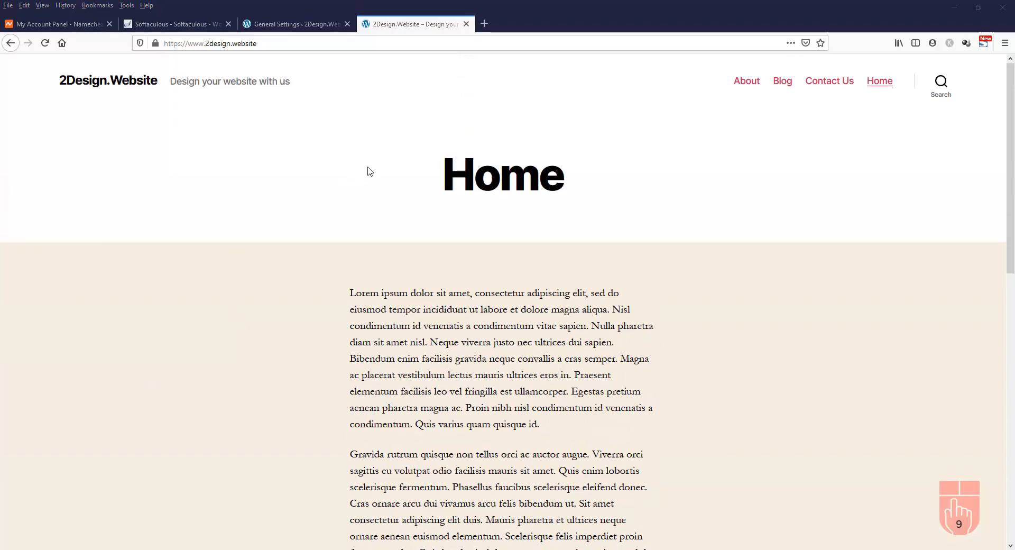
pyautogui.click(307, 25)
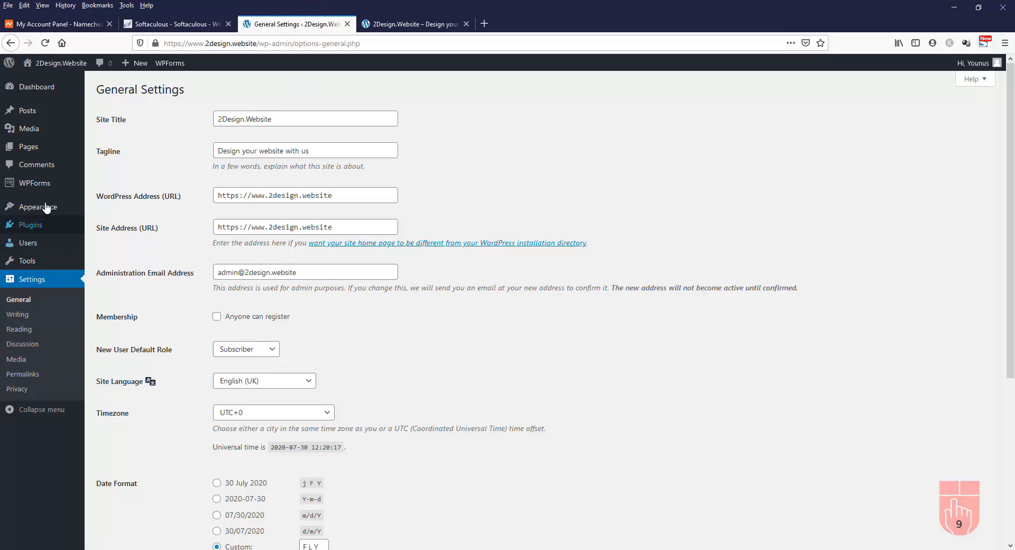
# Live-preview the Twenty Nineteen theme from Appearance > Themes, then close it without changes
pyautogui.moveTo(71, 208)
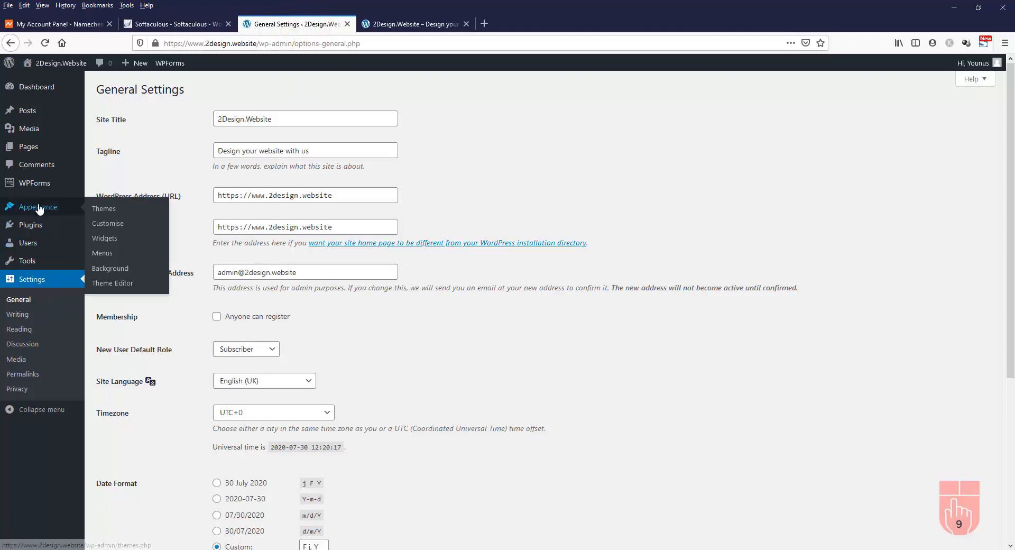
pyautogui.click(109, 210)
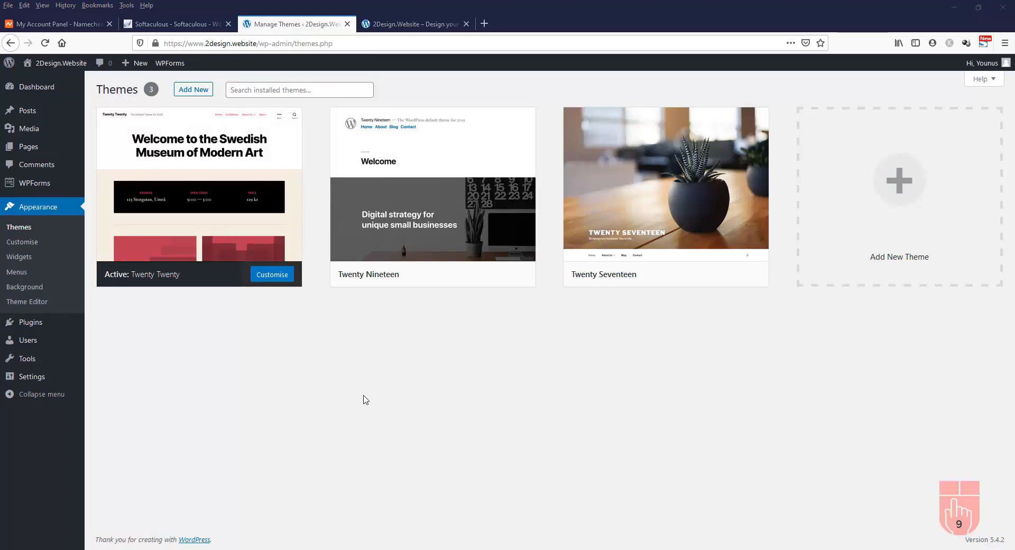
pyautogui.moveTo(206, 206)
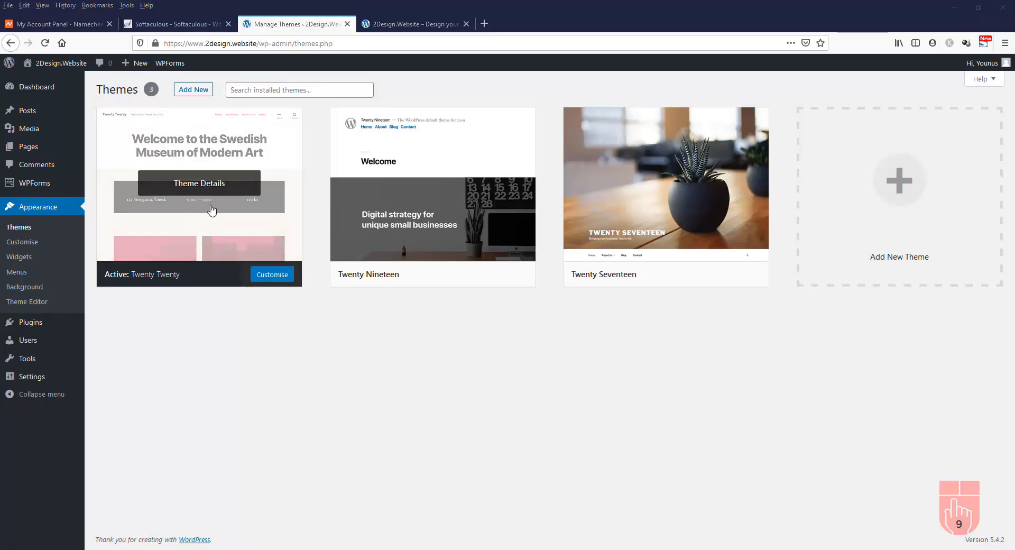
pyautogui.moveTo(383, 225)
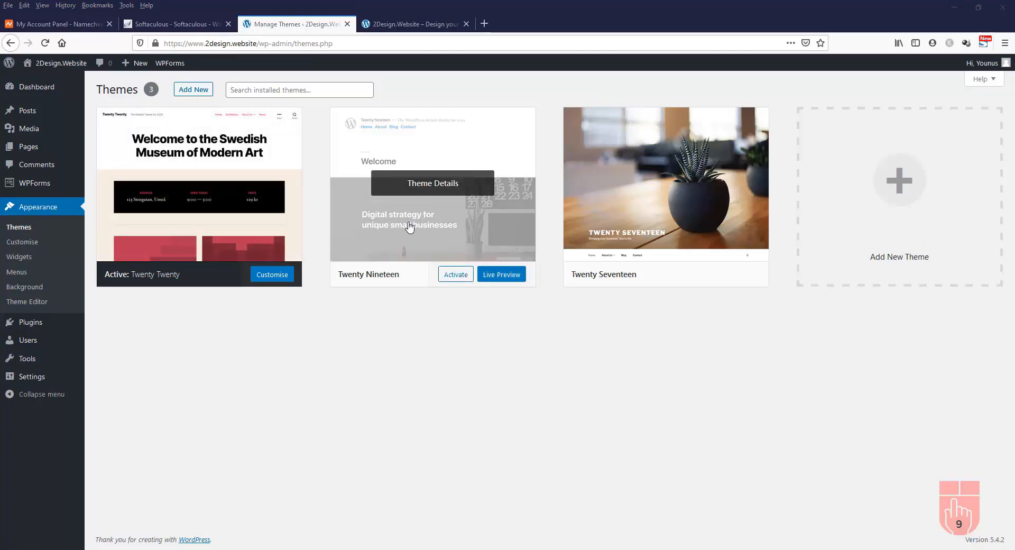
pyautogui.moveTo(634, 216)
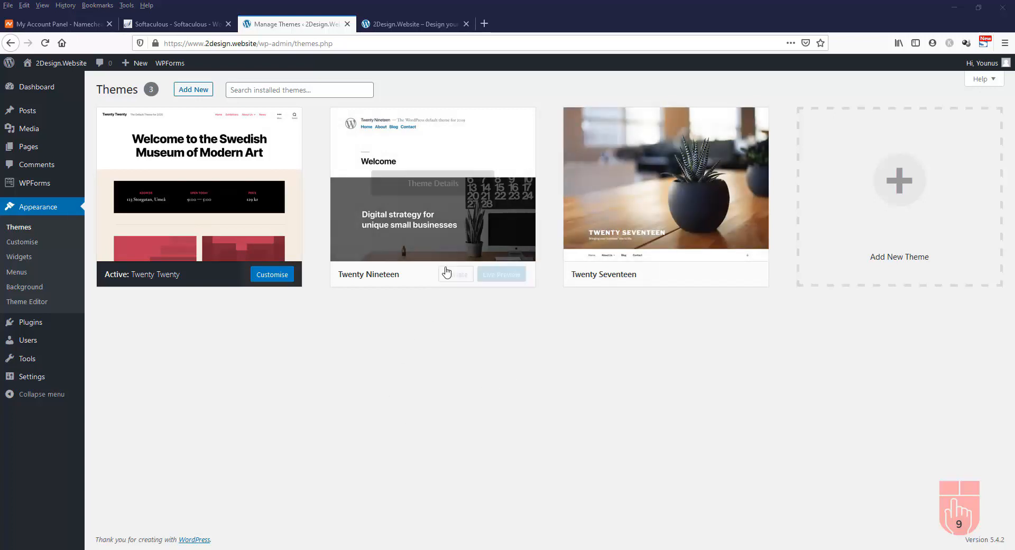
pyautogui.moveTo(423, 278)
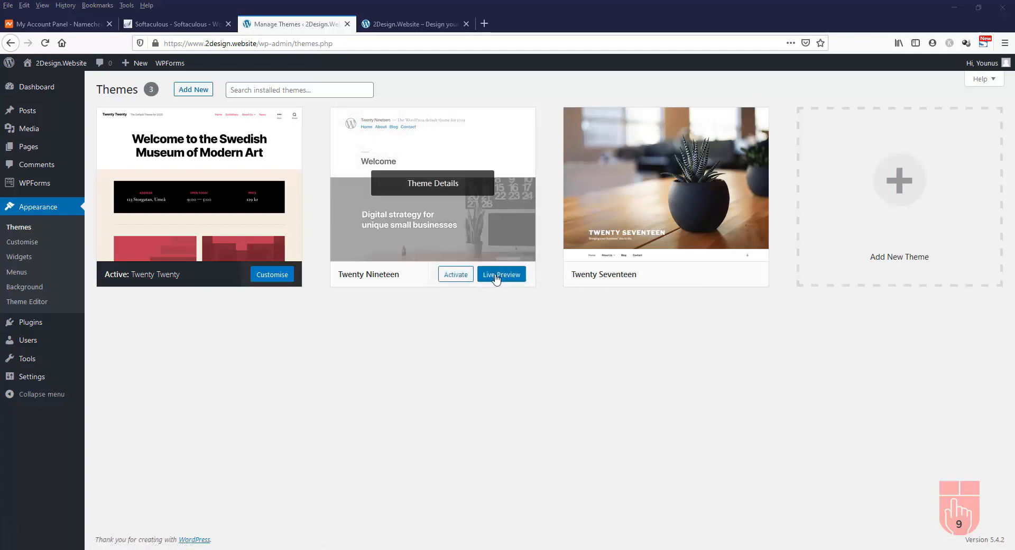
pyautogui.click(512, 277)
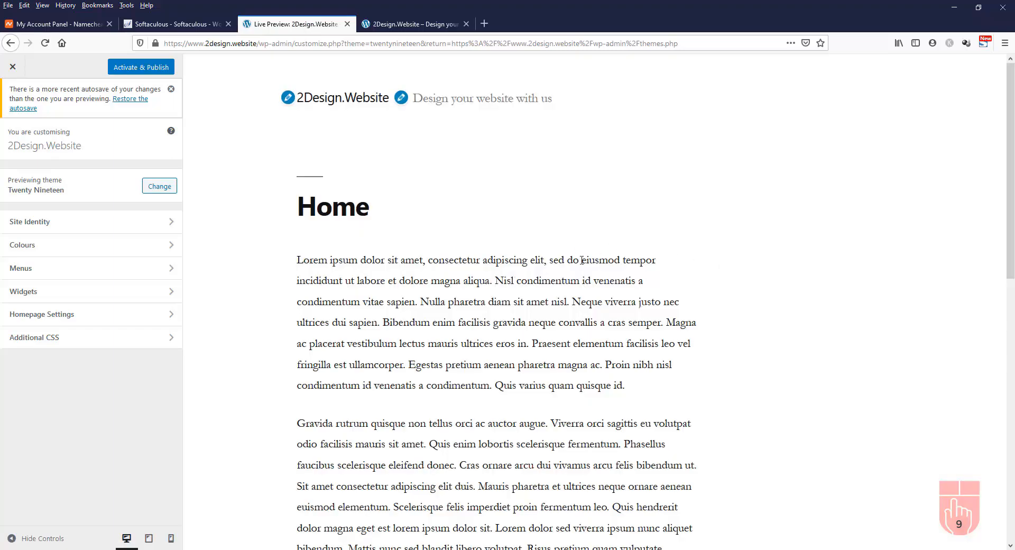
pyautogui.scroll(-15, 582, 260)
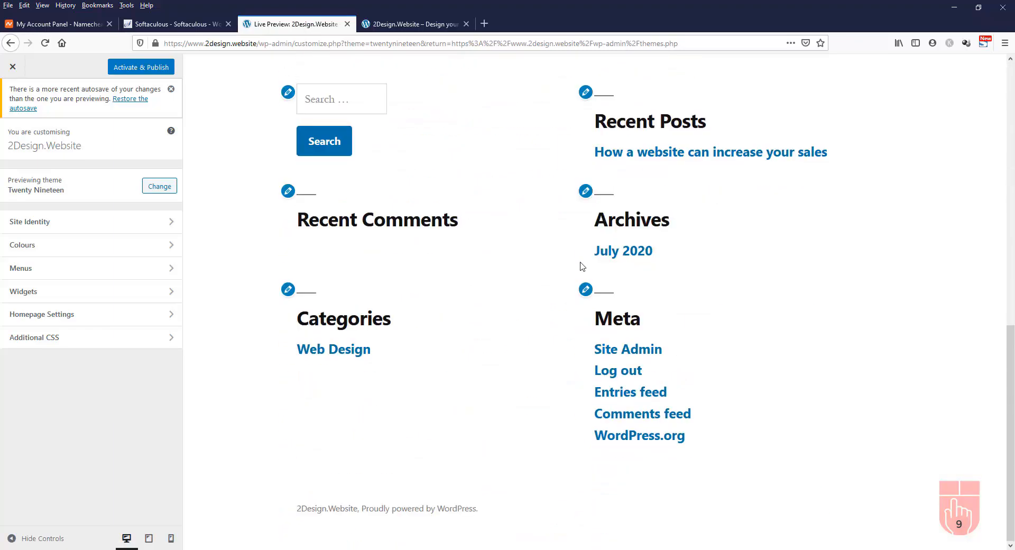
pyautogui.scroll(15, 582, 265)
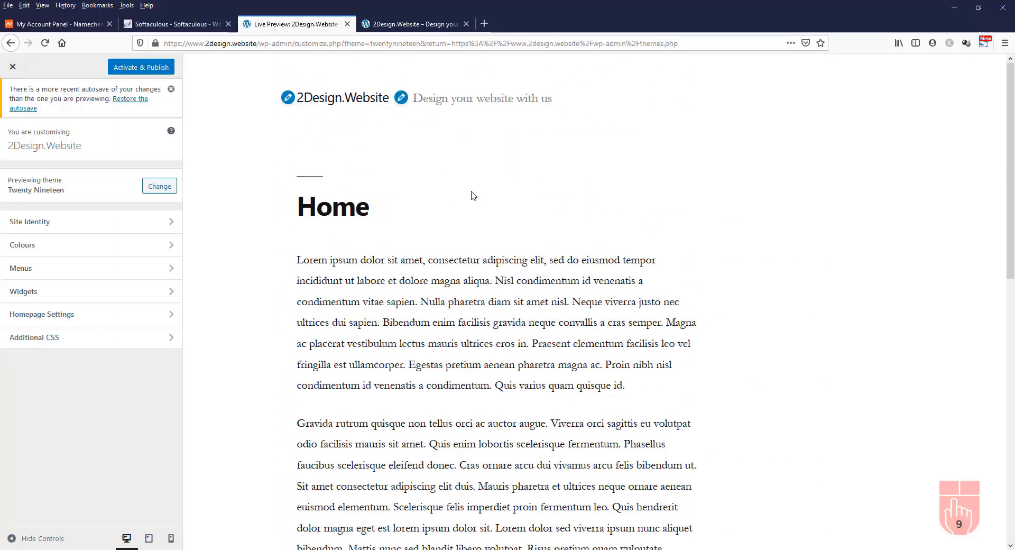
pyautogui.click(14, 68)
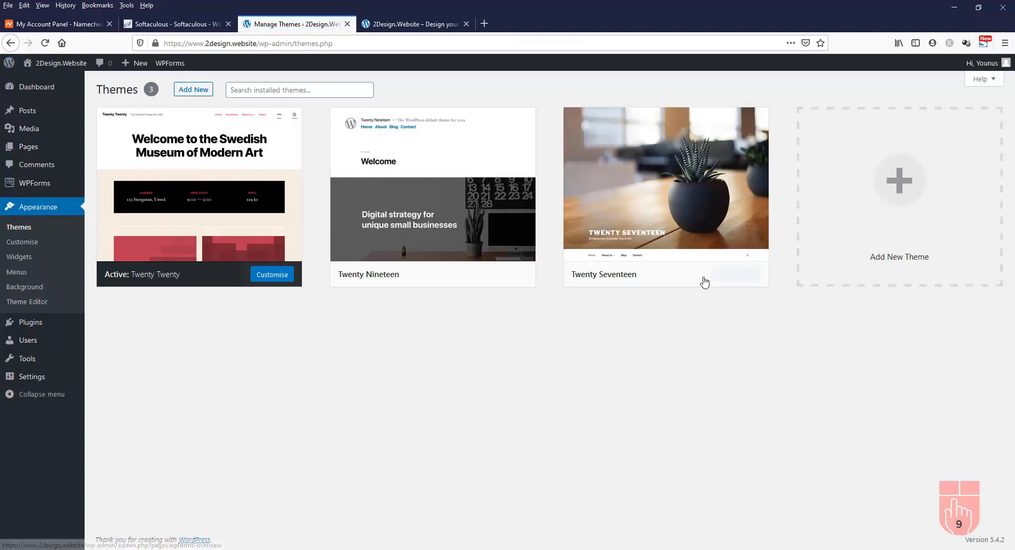
# Live-preview Twenty Seventeen and close the preview without activating it
pyautogui.moveTo(733, 280)
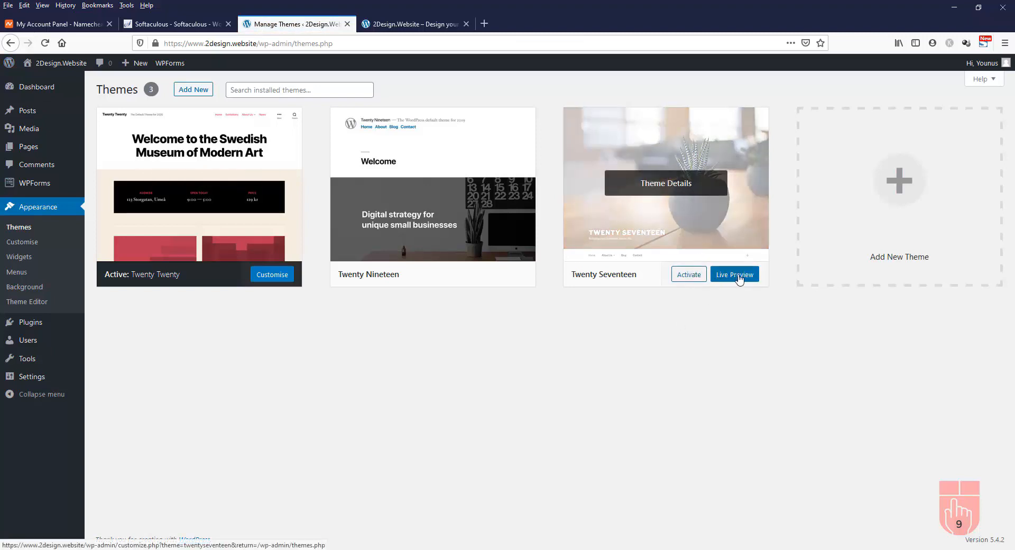
pyautogui.click(739, 279)
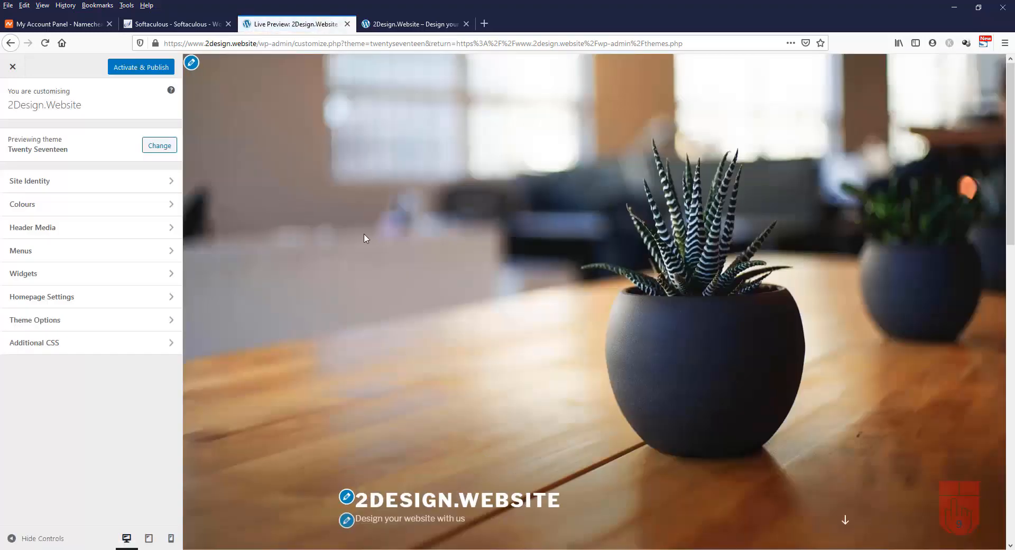
pyautogui.scroll(-15, 367, 237)
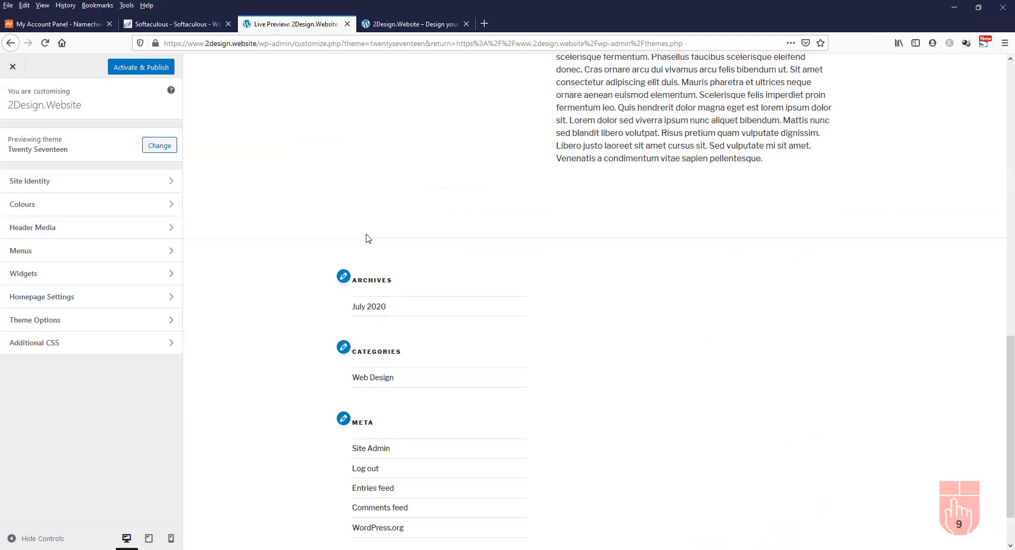
pyautogui.scroll(15, 367, 237)
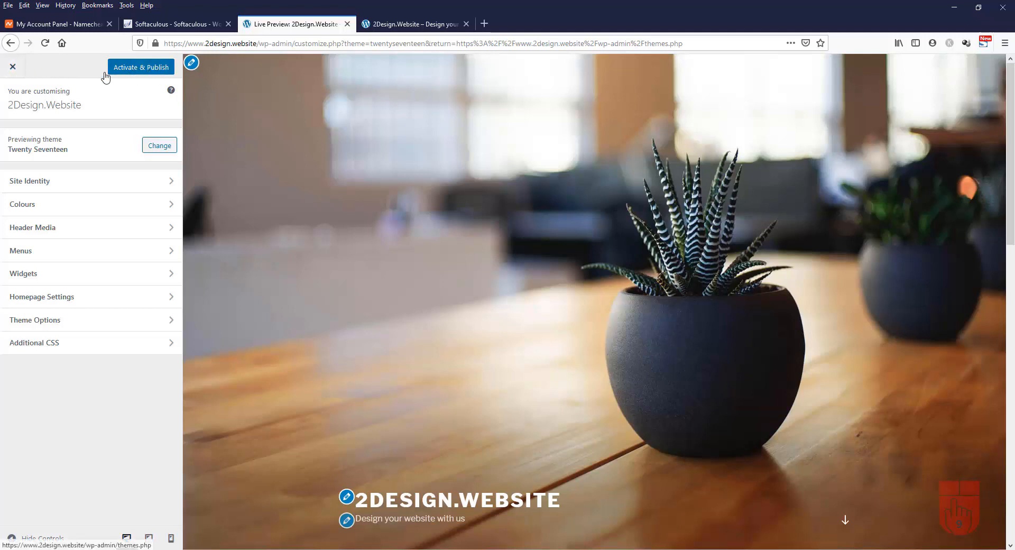
pyautogui.click(12, 67)
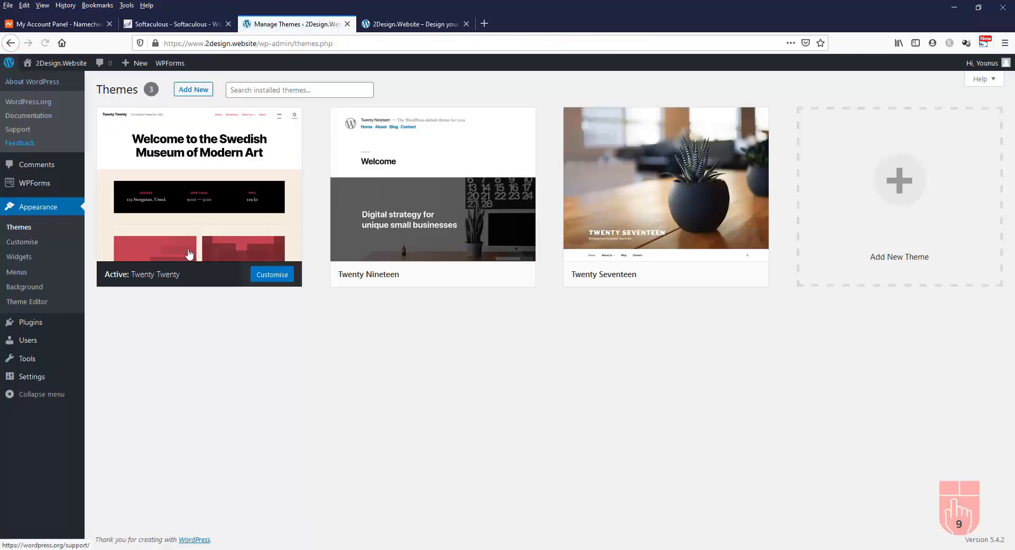
# Activate Twenty Seventeen and switch to the live site's Home page tab
pyautogui.moveTo(686, 248)
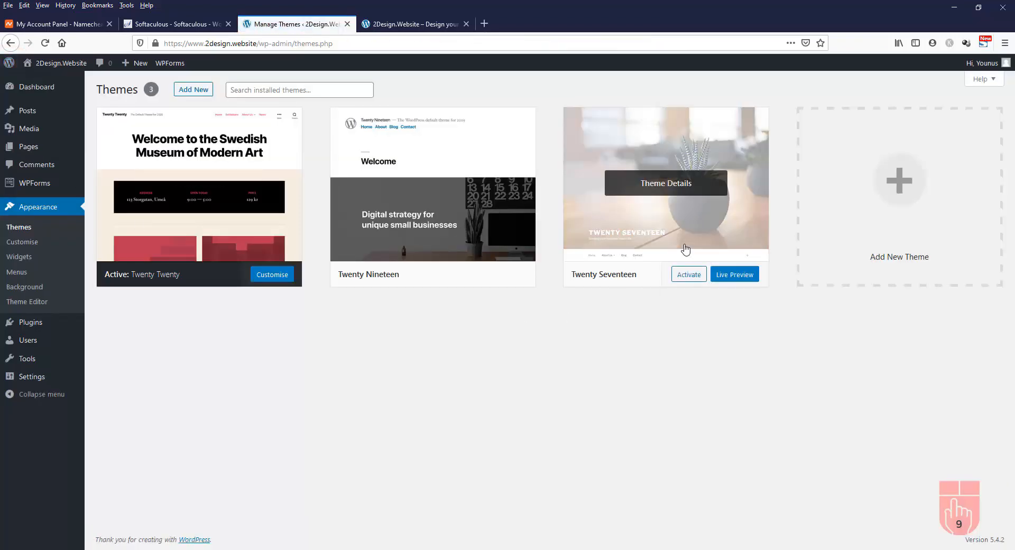
pyautogui.click(690, 278)
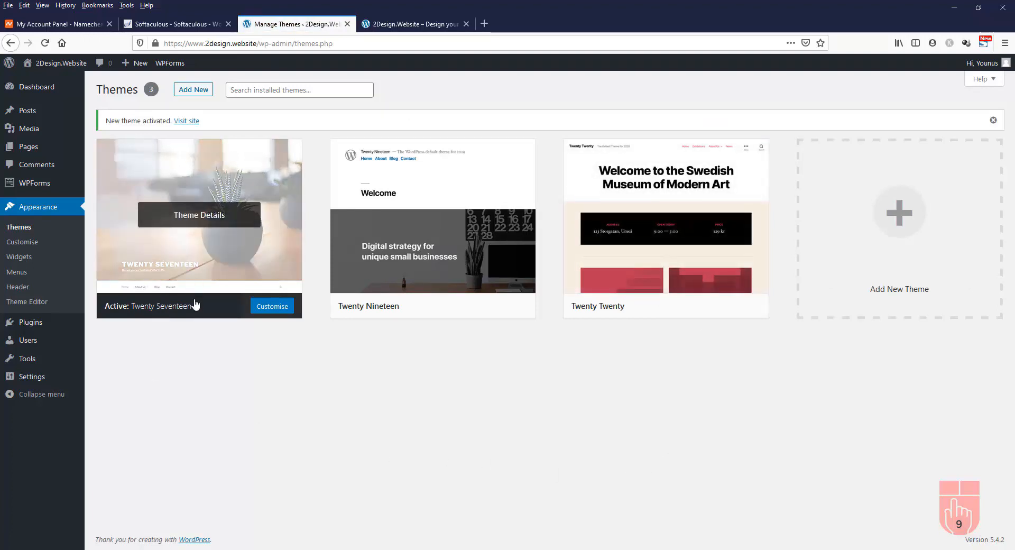
pyautogui.click(402, 24)
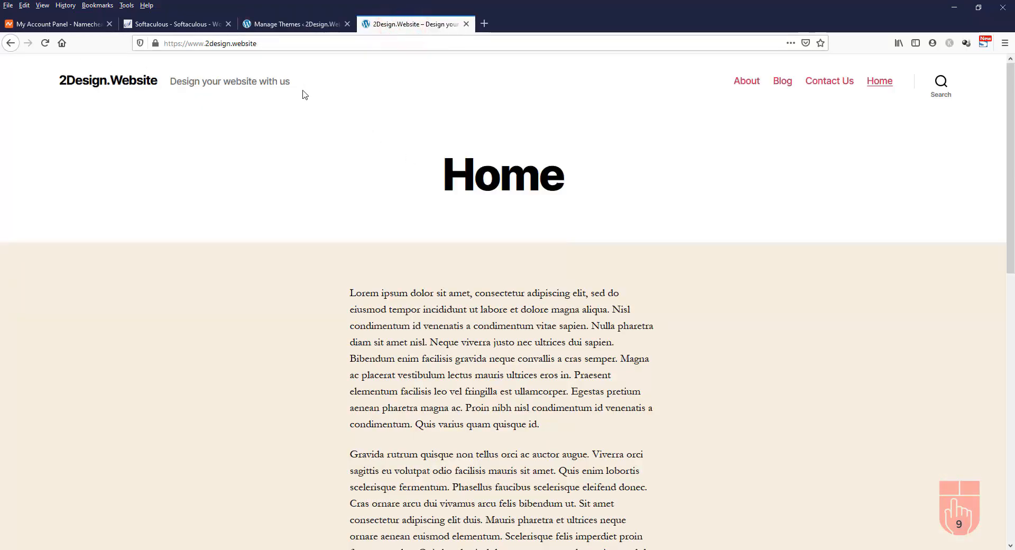
# Reload the live site and scroll through the Home page in Twenty Seventeen
pyautogui.click(44, 44)
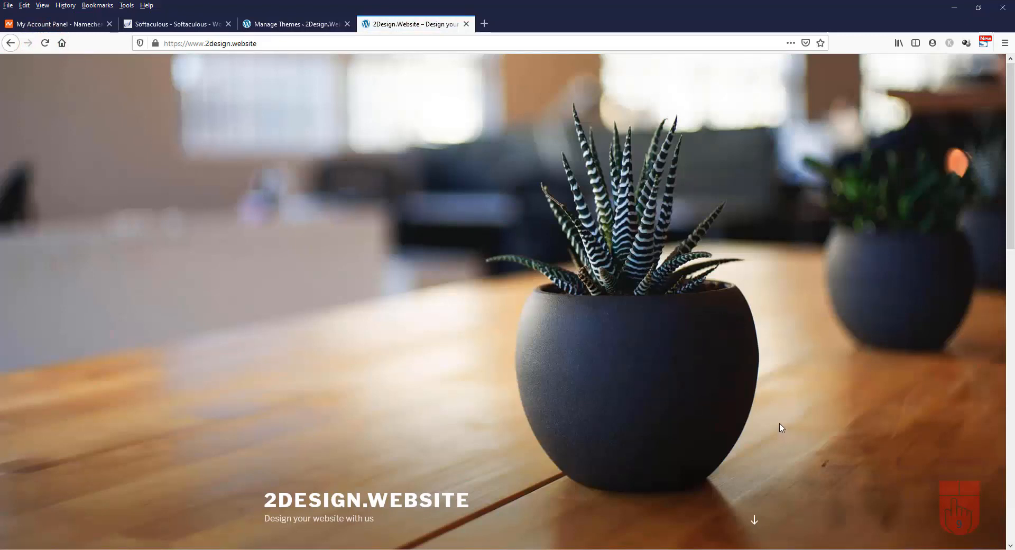
pyautogui.click(756, 523)
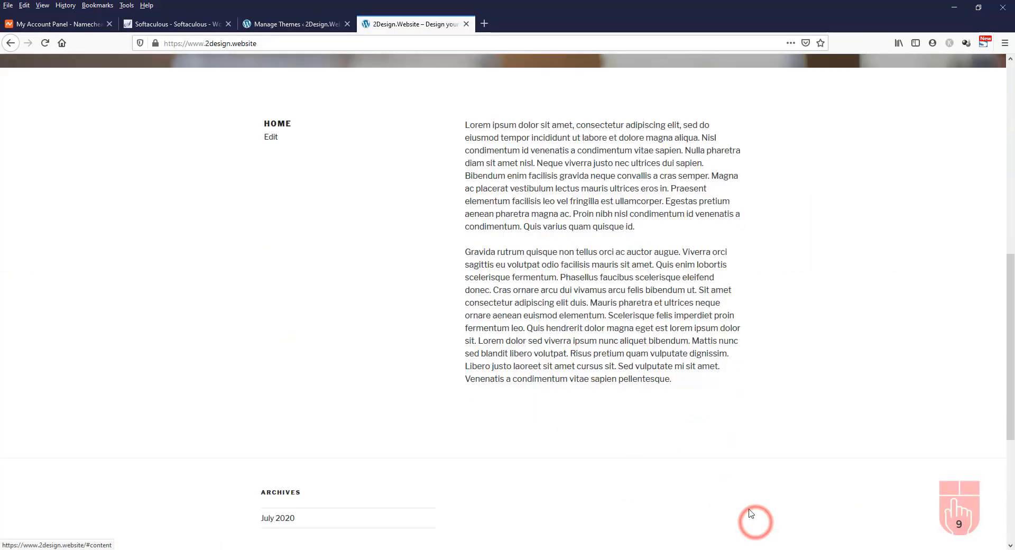
pyautogui.scroll(-4, 779, 365)
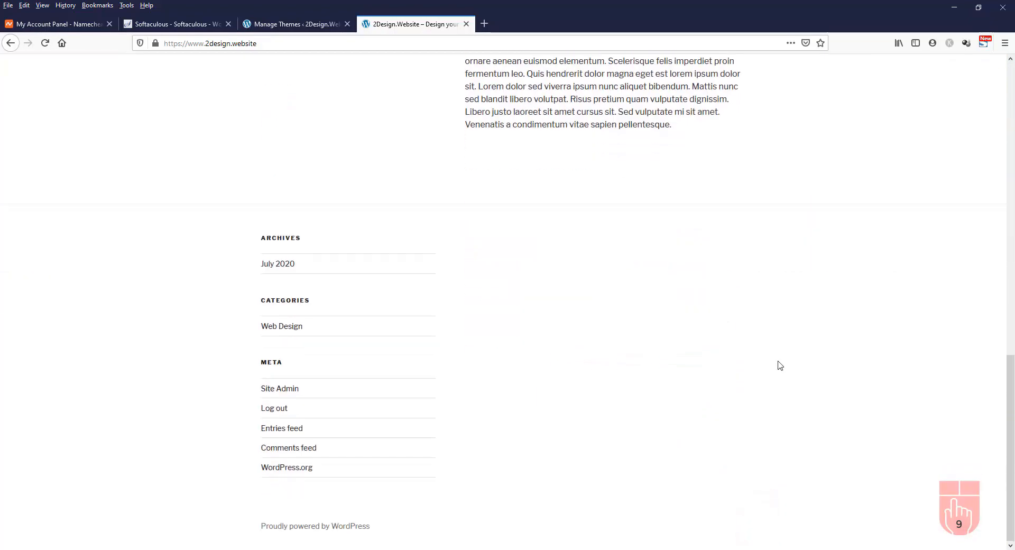
pyautogui.scroll(15, 778, 364)
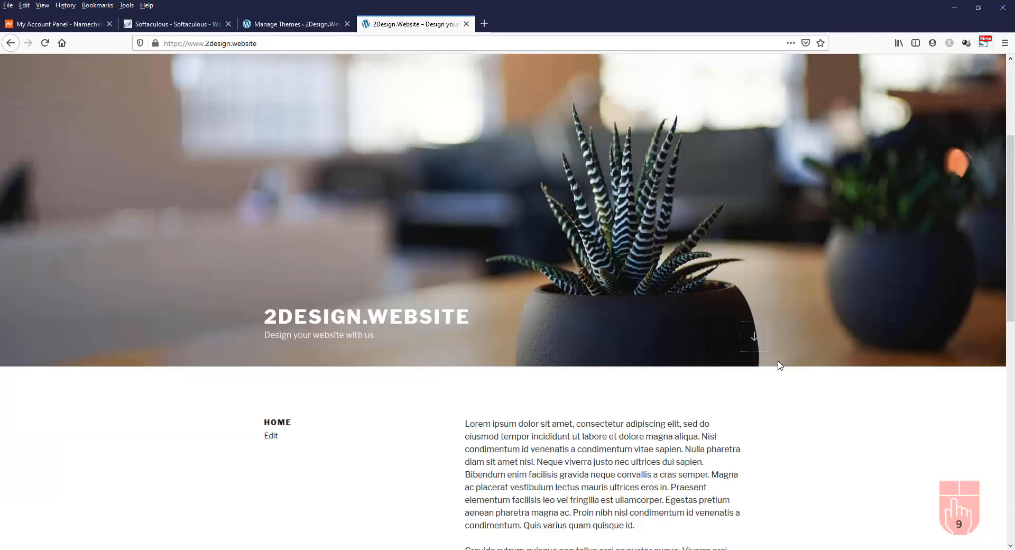
pyautogui.scroll(-15, 779, 365)
pyautogui.scroll(15, 780, 365)
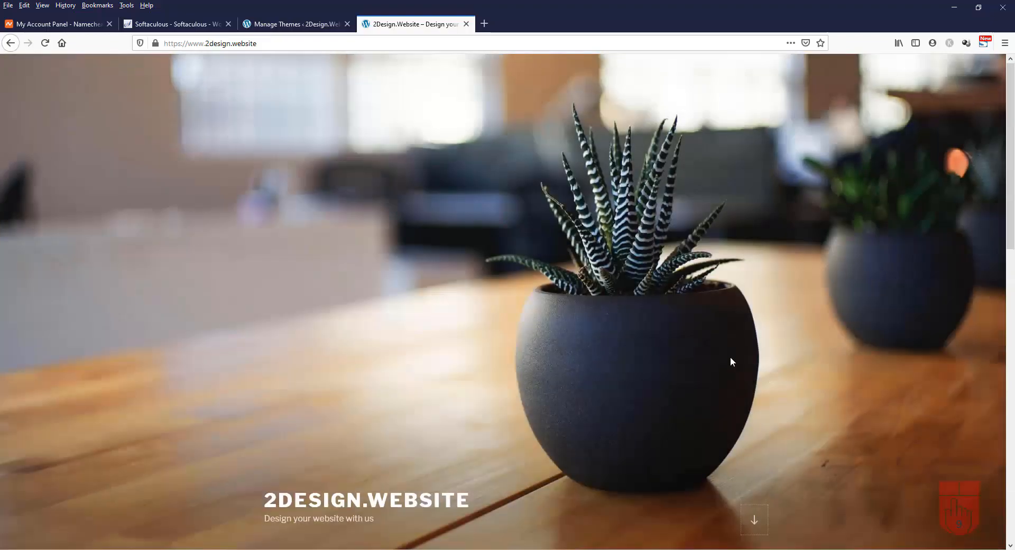
pyautogui.scroll(-15, 730, 361)
pyautogui.scroll(15, 732, 362)
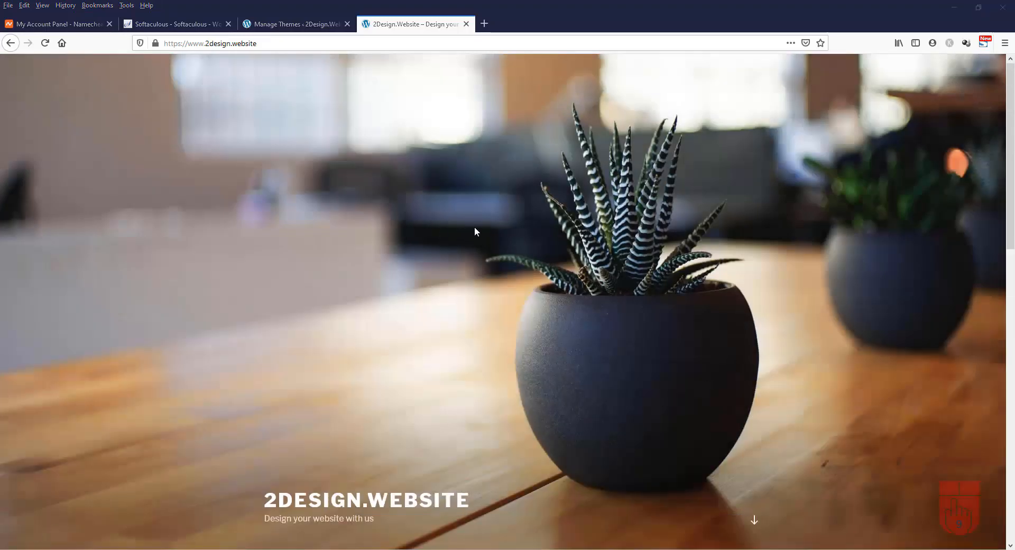
# Activate Twenty Twenty, reload the live site to check it, and return to Themes
pyautogui.click(306, 29)
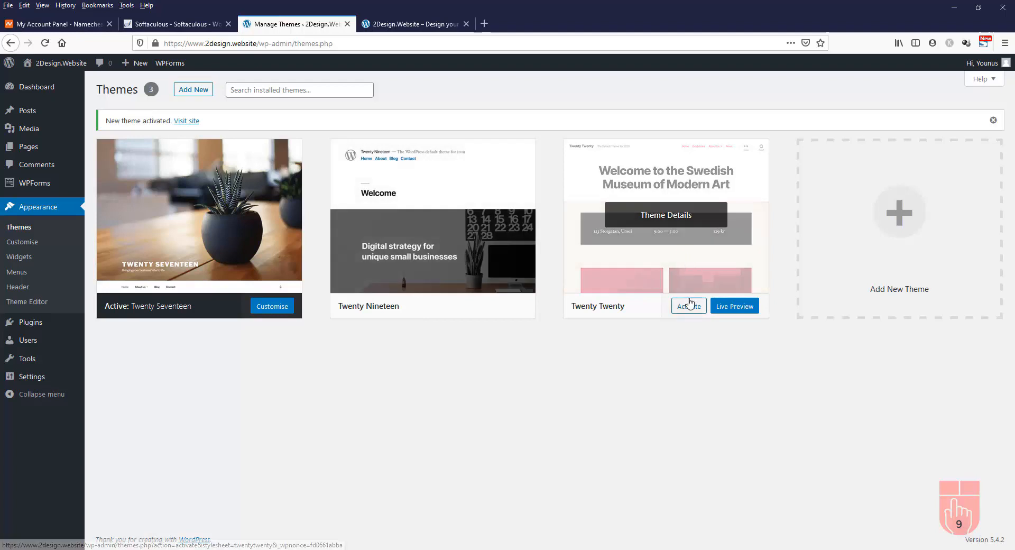
pyautogui.click(689, 307)
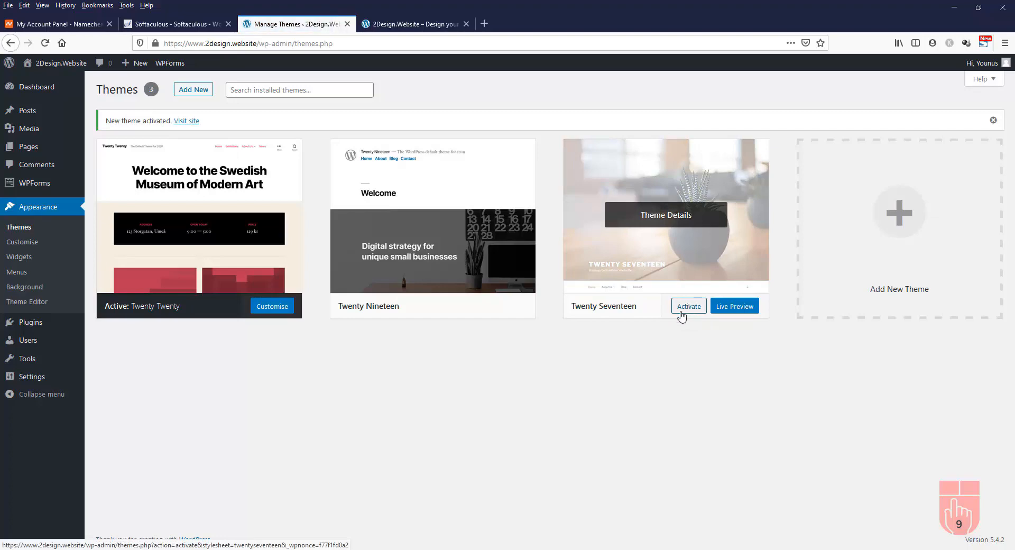
pyautogui.click(402, 24)
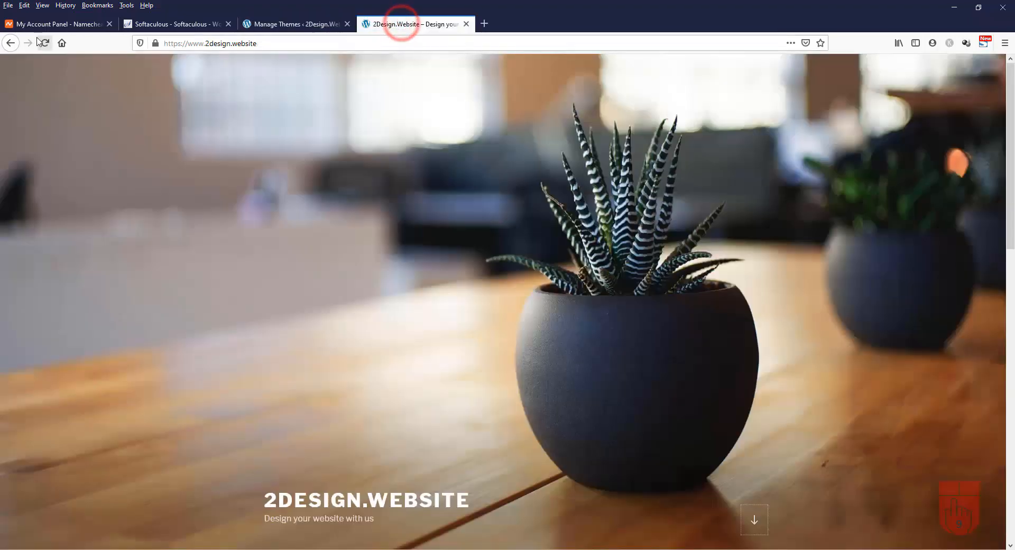
pyautogui.click(45, 43)
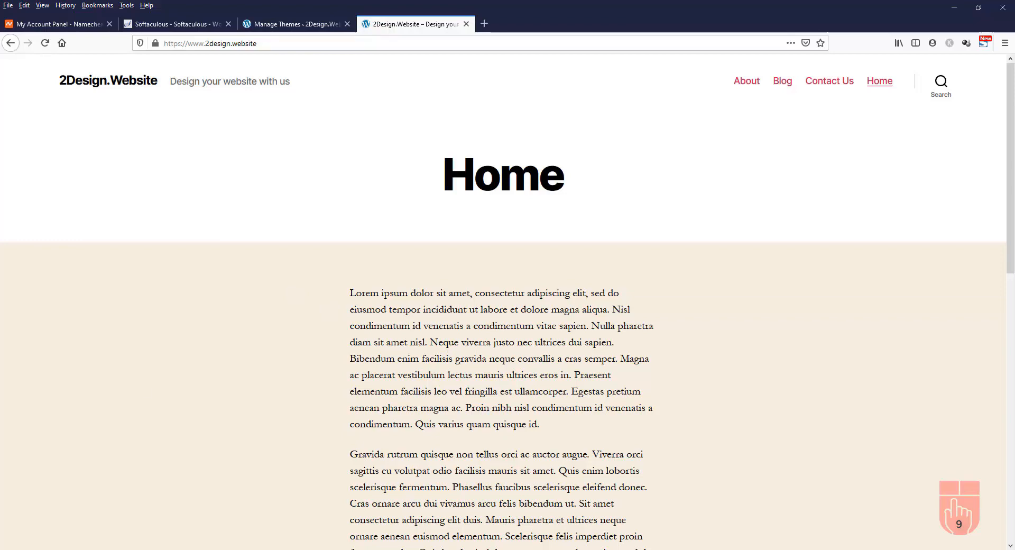
pyautogui.hotkey('ctrl', 'pageup')
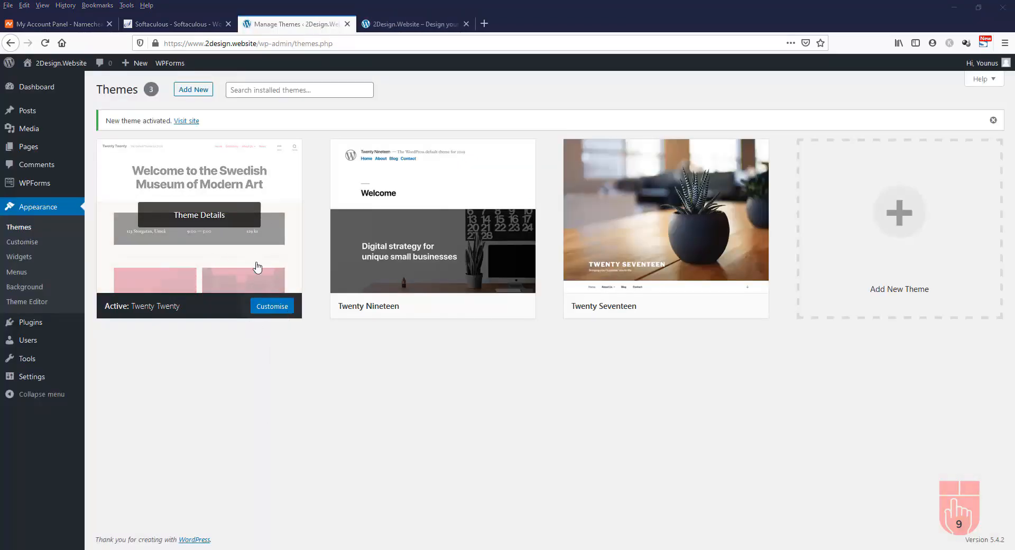
# Open the Customizer for Twenty Twenty, view Site Identity, then go back to the main sections
pyautogui.click(273, 309)
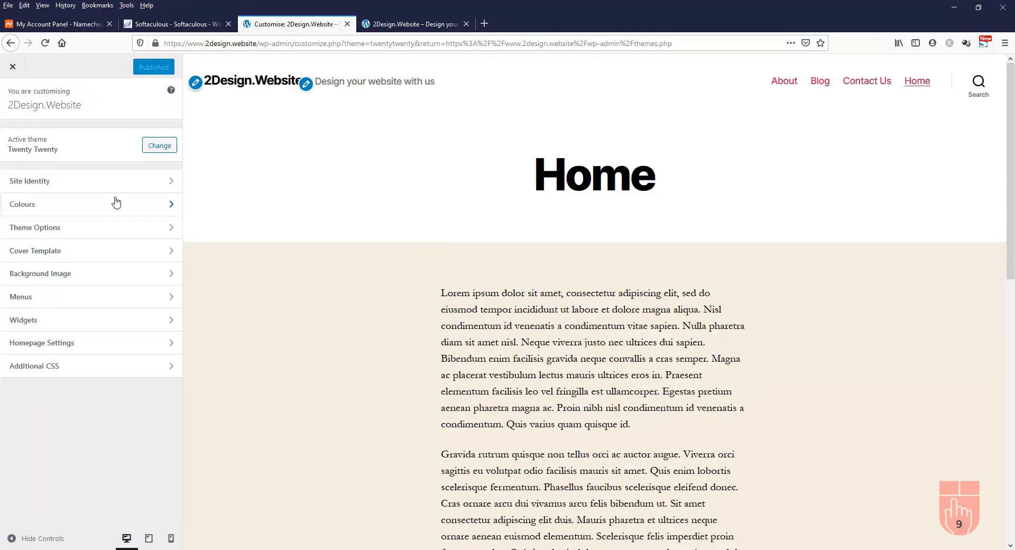
pyautogui.click(96, 181)
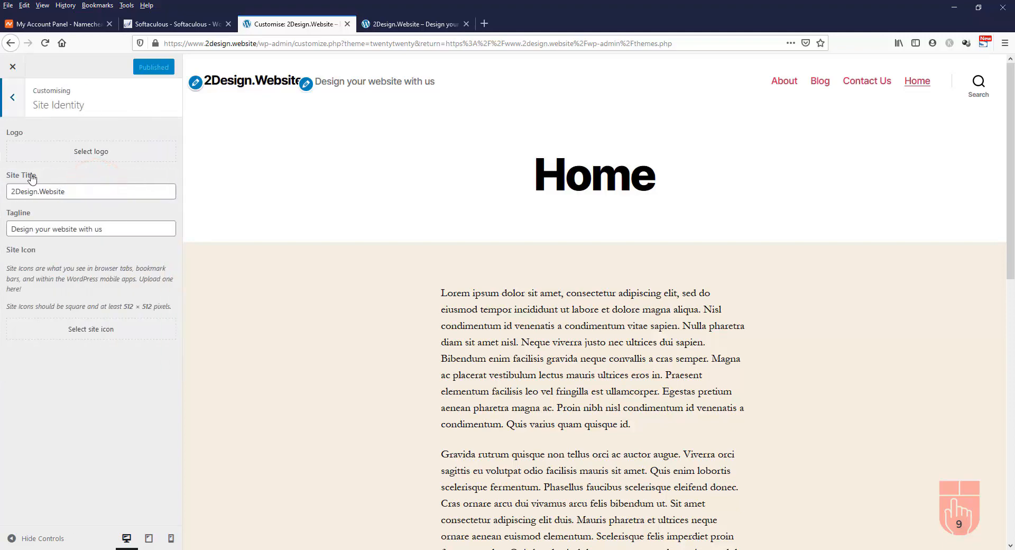
pyautogui.click(14, 96)
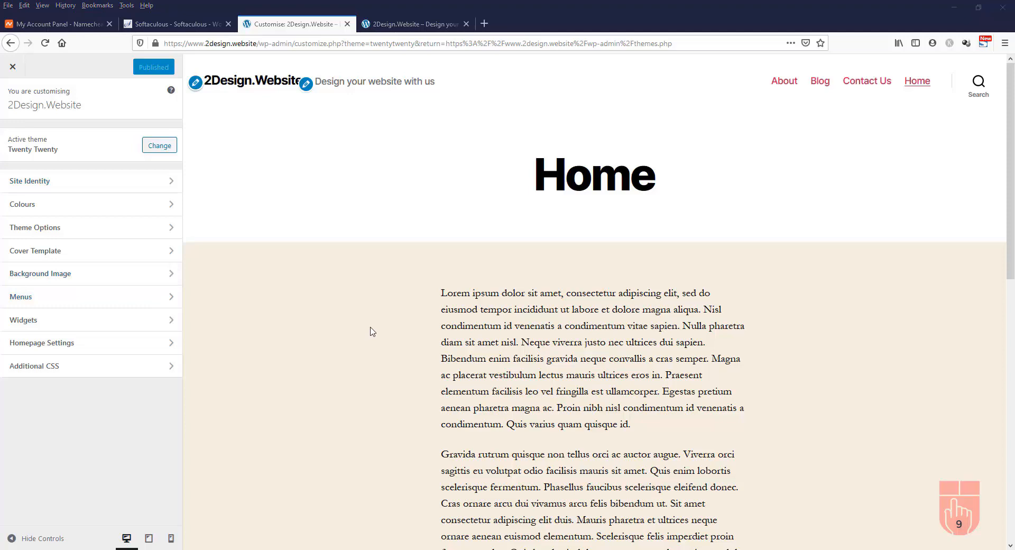
# Close the Customizer and open Add New to scroll the featured themes
pyautogui.click(12, 66)
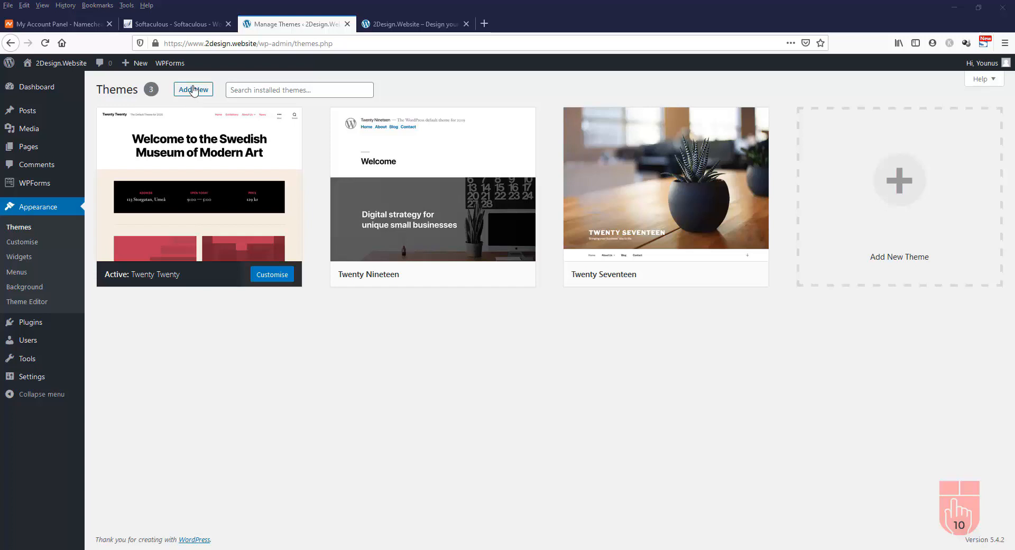
pyautogui.click(194, 90)
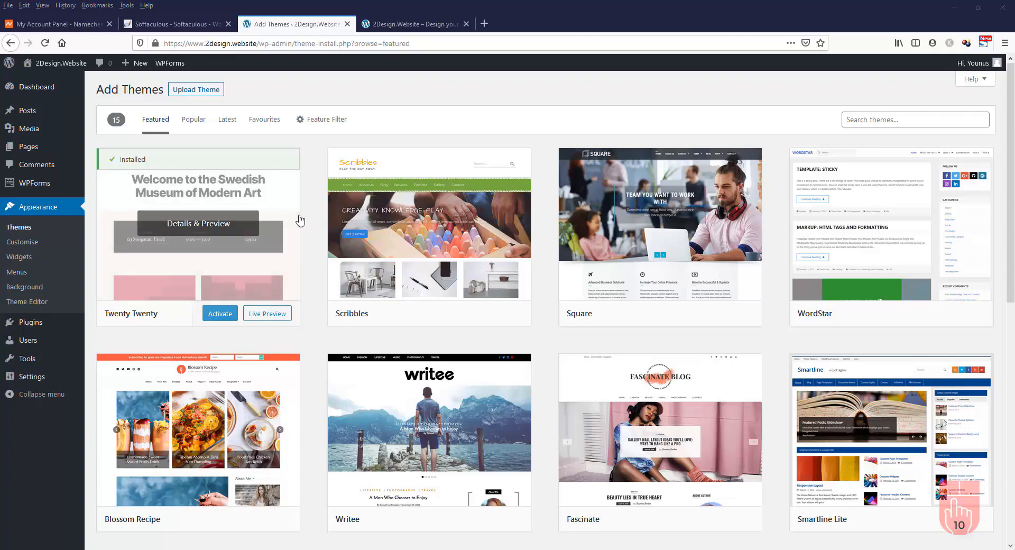
pyautogui.scroll(-6, 301, 222)
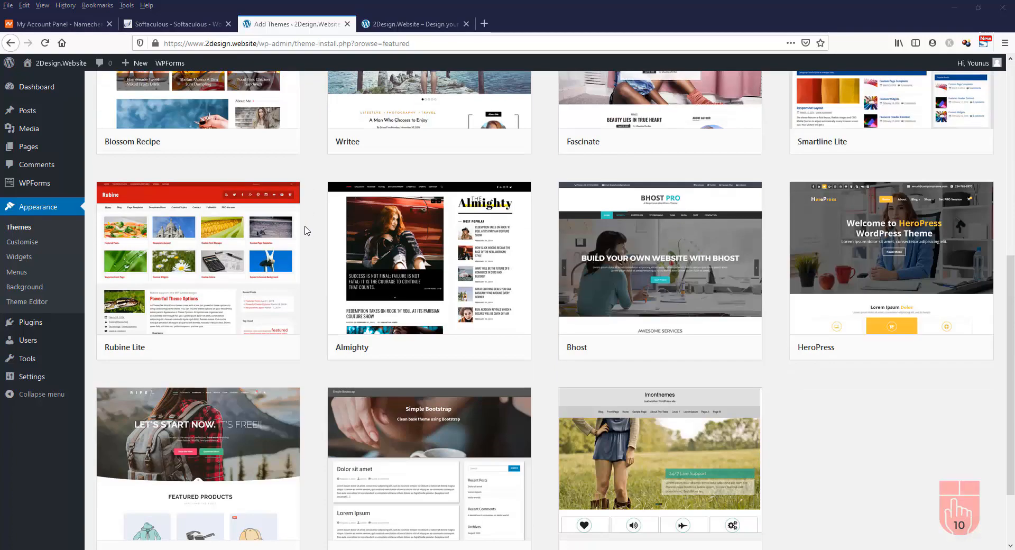
pyautogui.scroll(7, 305, 230)
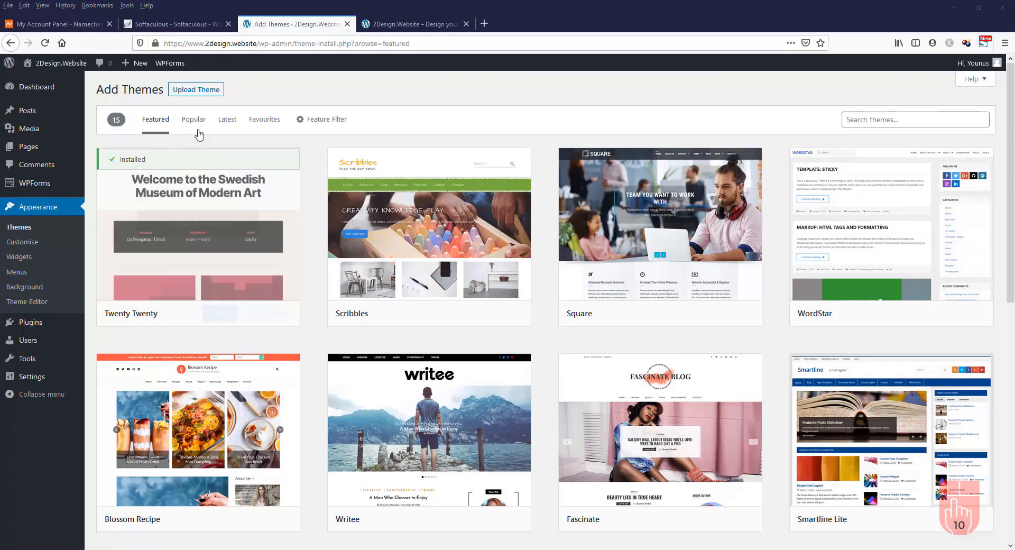
# Browse the Popular themes, then switch to the Latest themes list
pyautogui.click(194, 121)
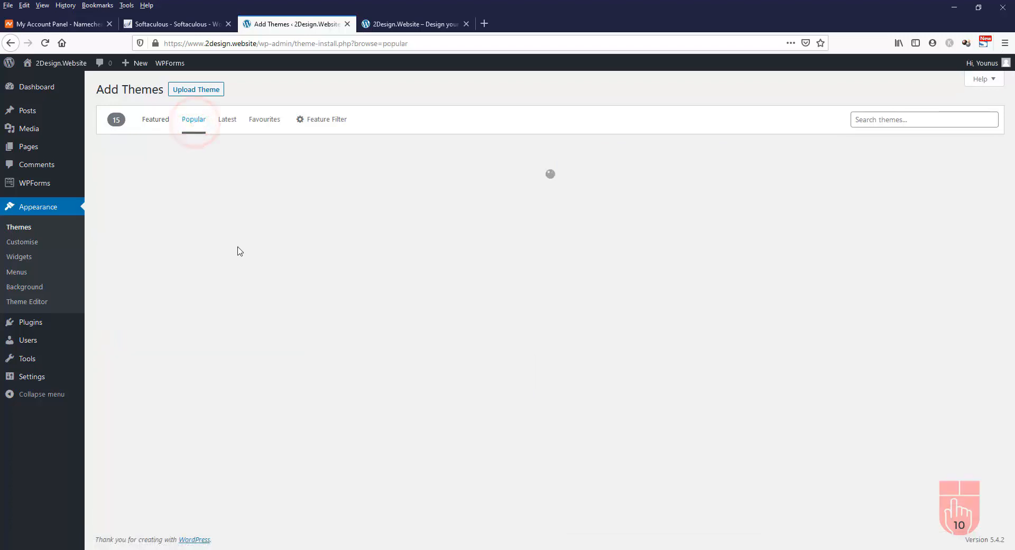
pyautogui.scroll(-4, 240, 256)
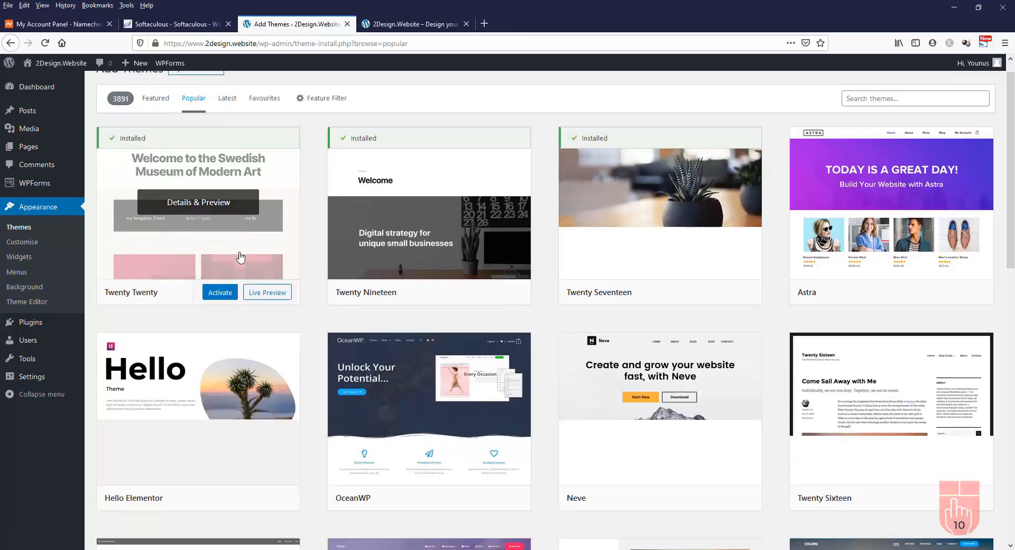
pyautogui.scroll(4, 241, 258)
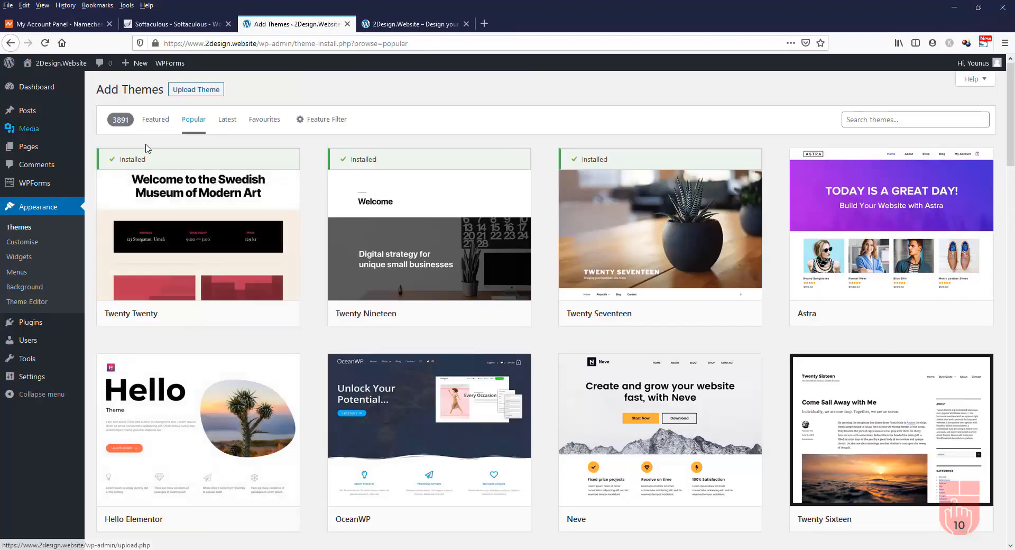
pyautogui.scroll(-20, 172, 214)
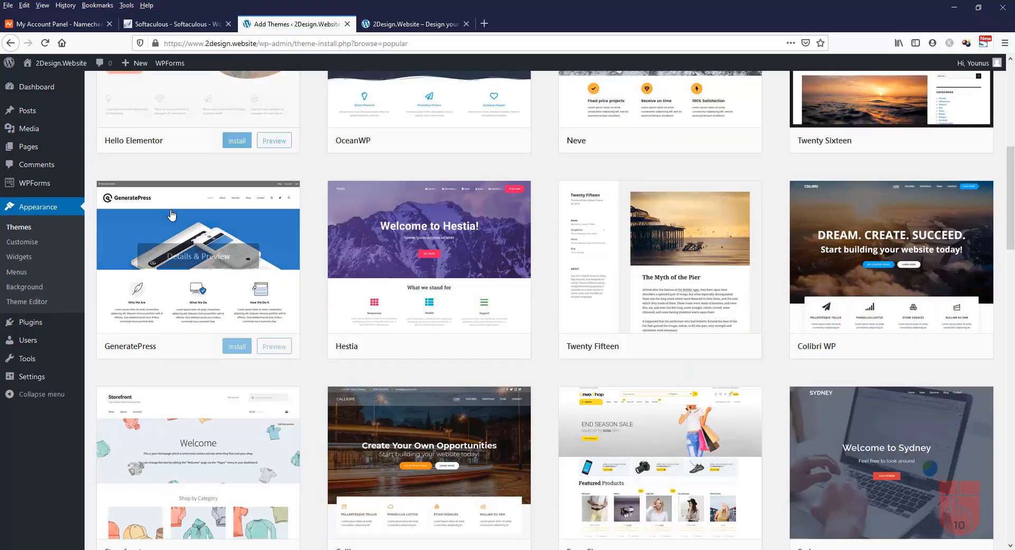
pyautogui.scroll(20, 172, 214)
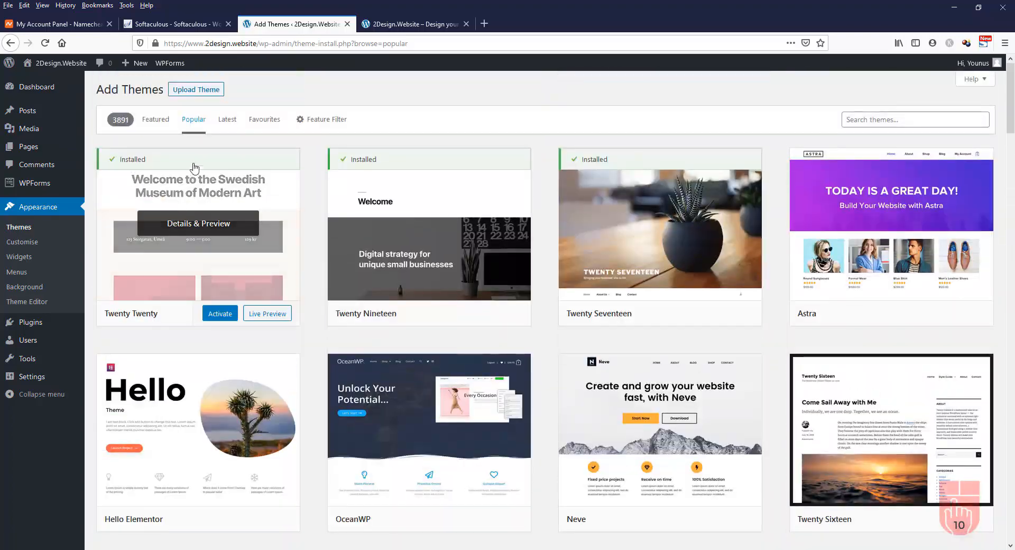
pyautogui.click(228, 119)
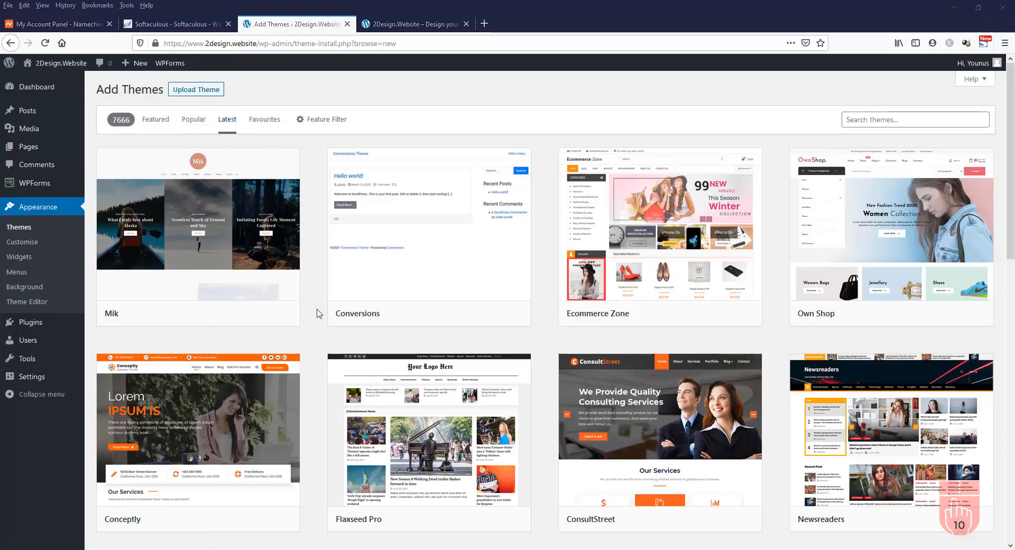
# Review the Feature Filter options, then return to the 15 featured themes and scroll them
pyautogui.click(325, 122)
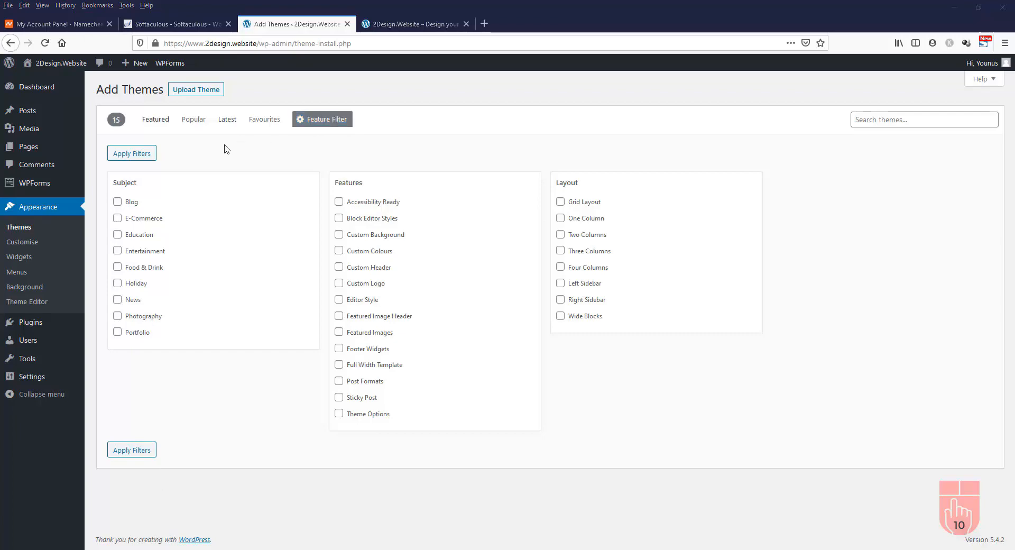
pyautogui.click(155, 122)
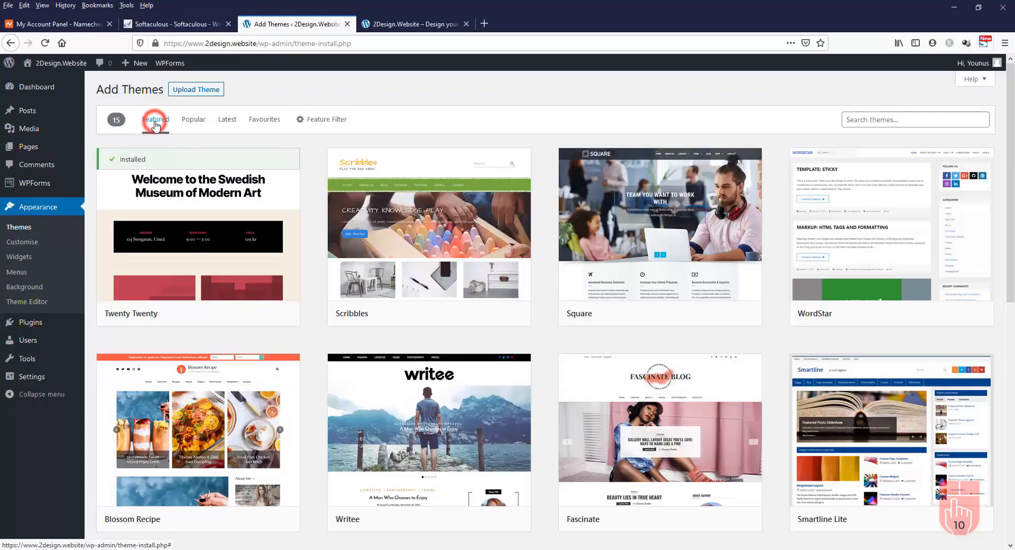
pyautogui.scroll(-7, 763, 266)
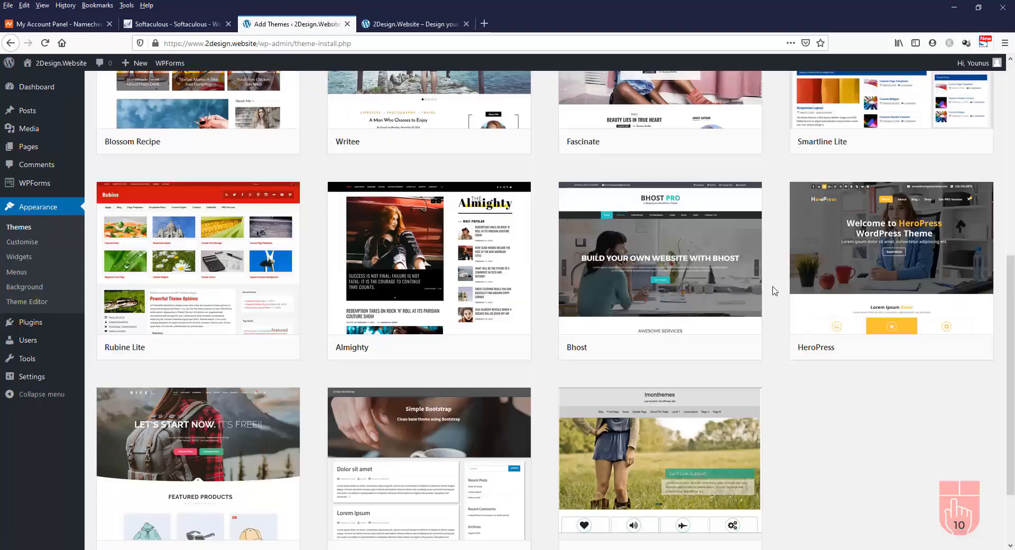
pyautogui.scroll(6, 770, 286)
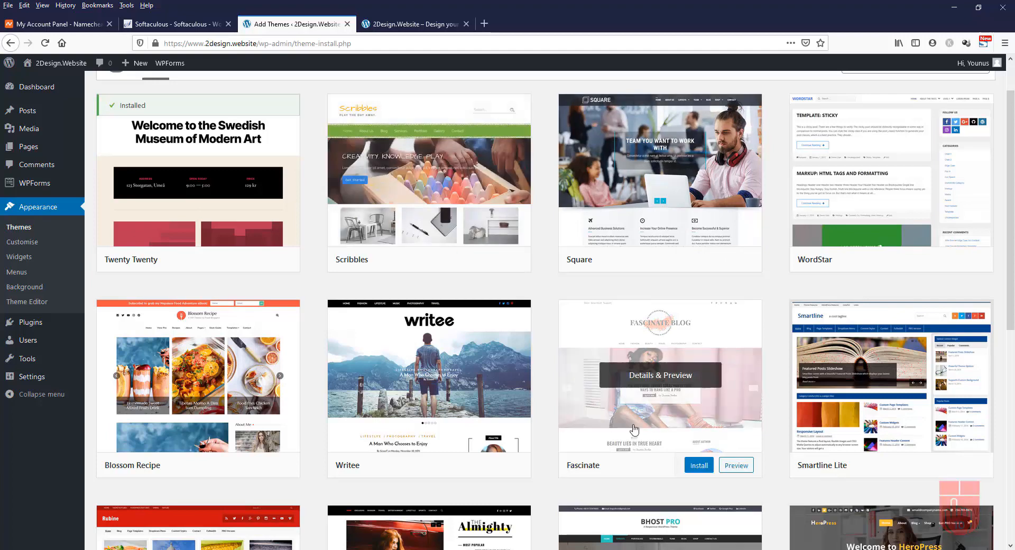
pyautogui.scroll(1, 539, 339)
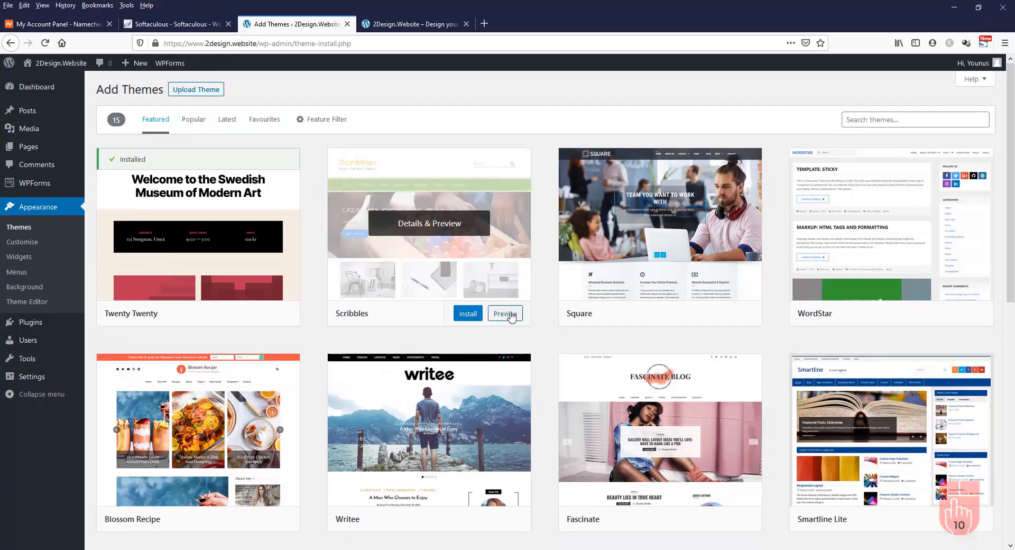
pyautogui.click(506, 314)
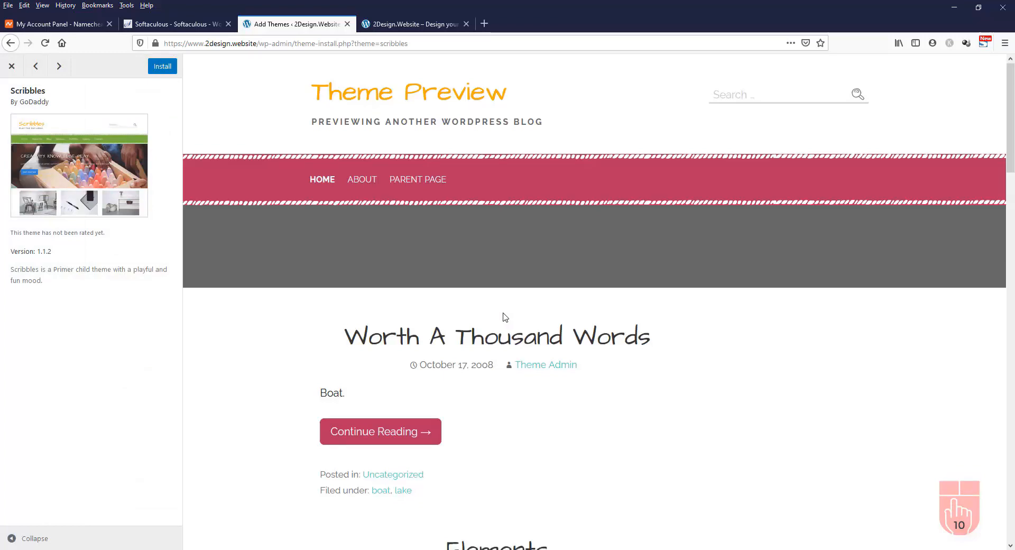
pyautogui.scroll(-5, 506, 317)
pyautogui.scroll(5, 505, 317)
pyautogui.scroll(-20, 503, 317)
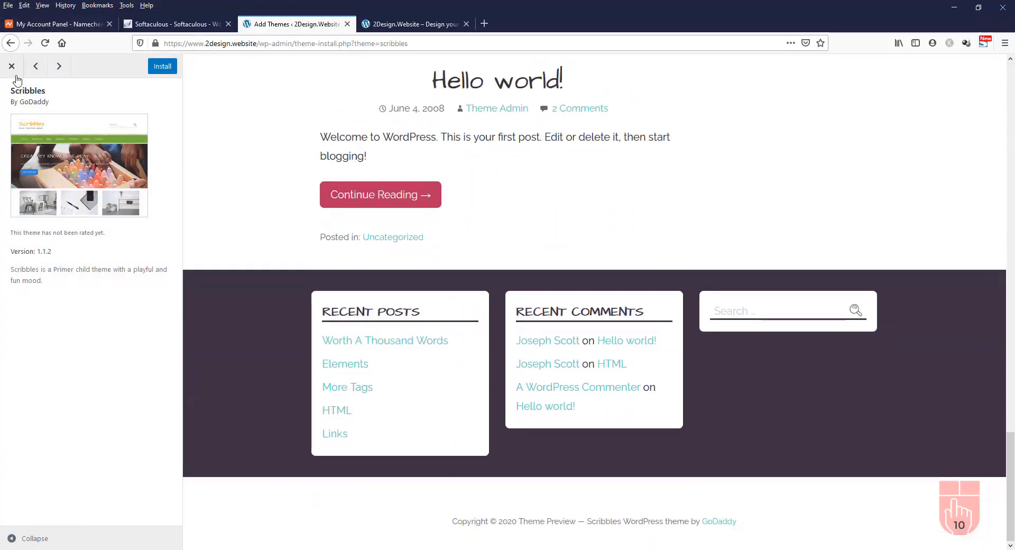
pyautogui.scroll(8, 376, 132)
pyautogui.scroll(15, 377, 133)
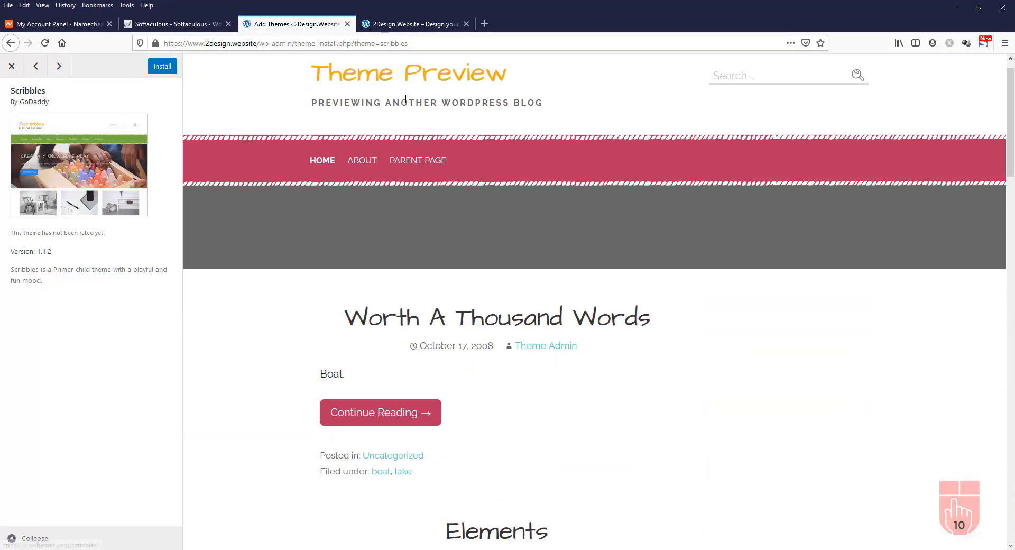
pyautogui.click(12, 72)
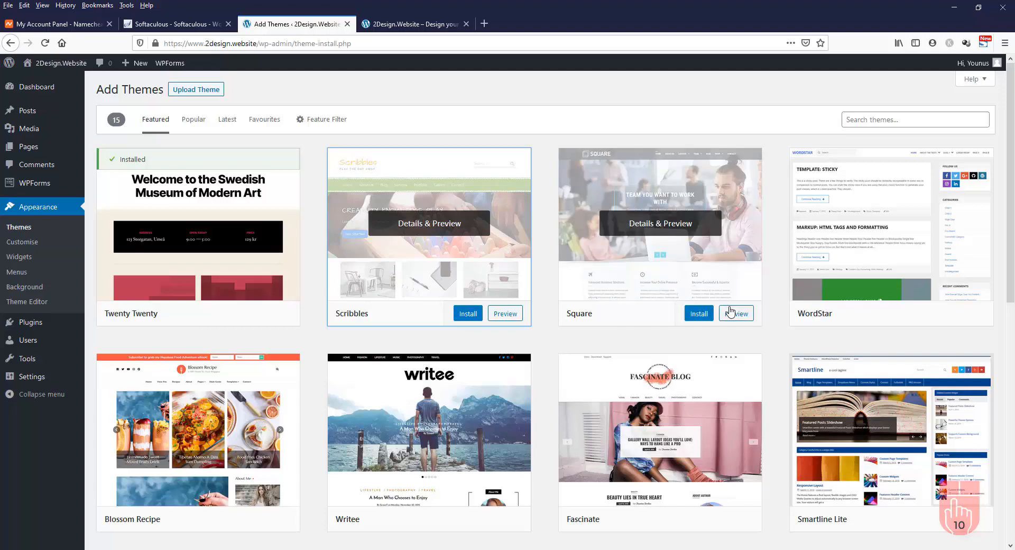
pyautogui.scroll(-8, 730, 312)
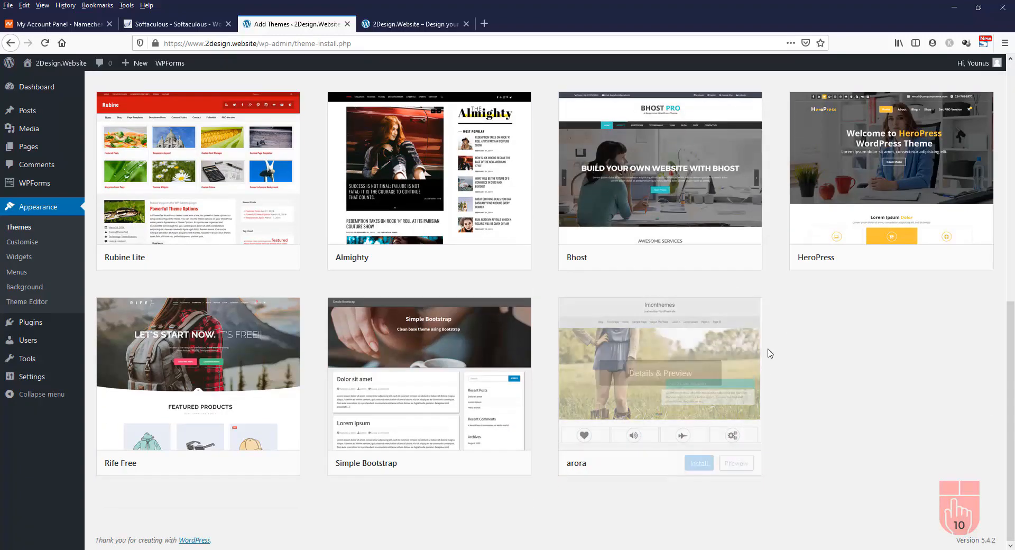
pyautogui.scroll(5, 769, 346)
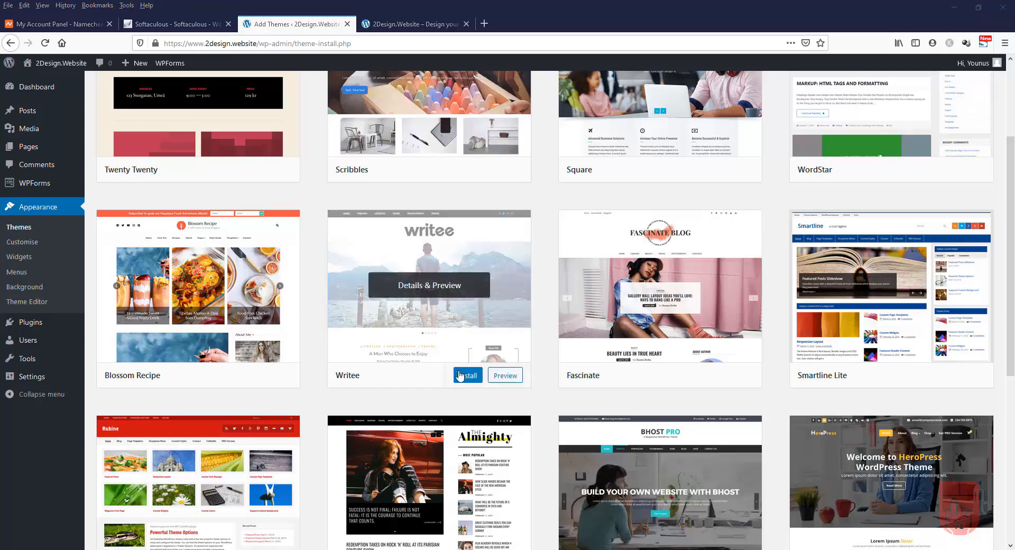
pyautogui.scroll(3, 459, 380)
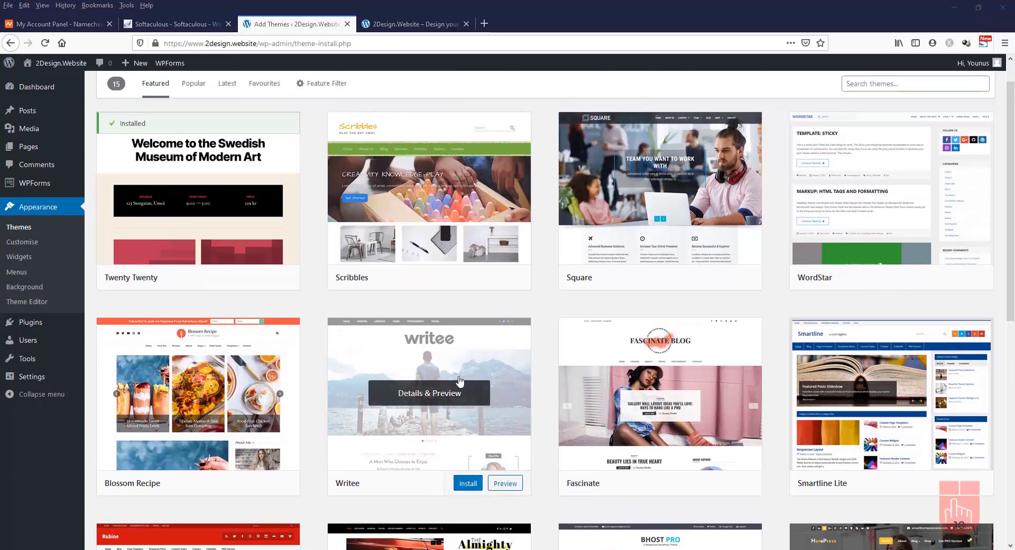
pyautogui.scroll(1, 459, 381)
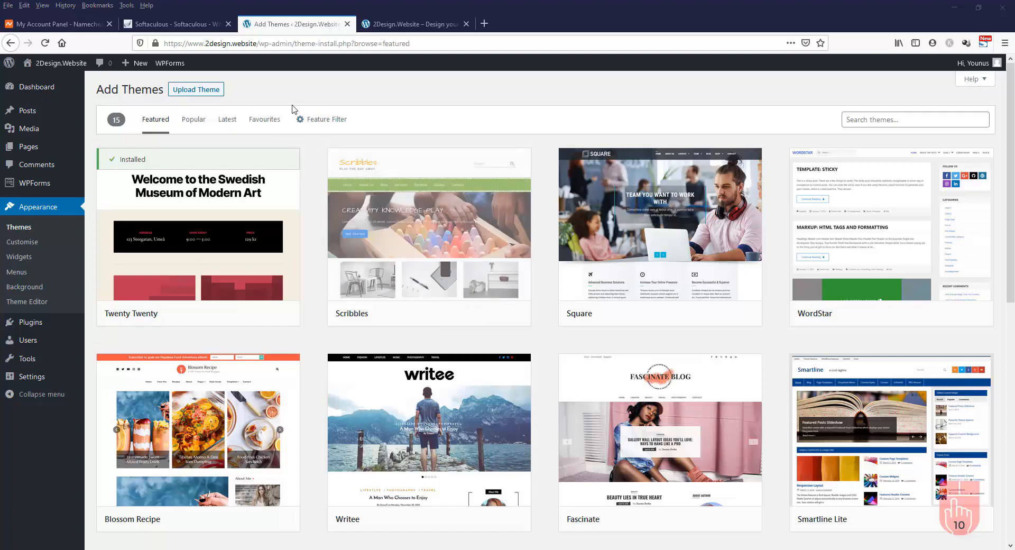
# Toggle the Upload Theme panel open and shut, then scroll the Popular themes to find Hestia
pyautogui.click(200, 93)
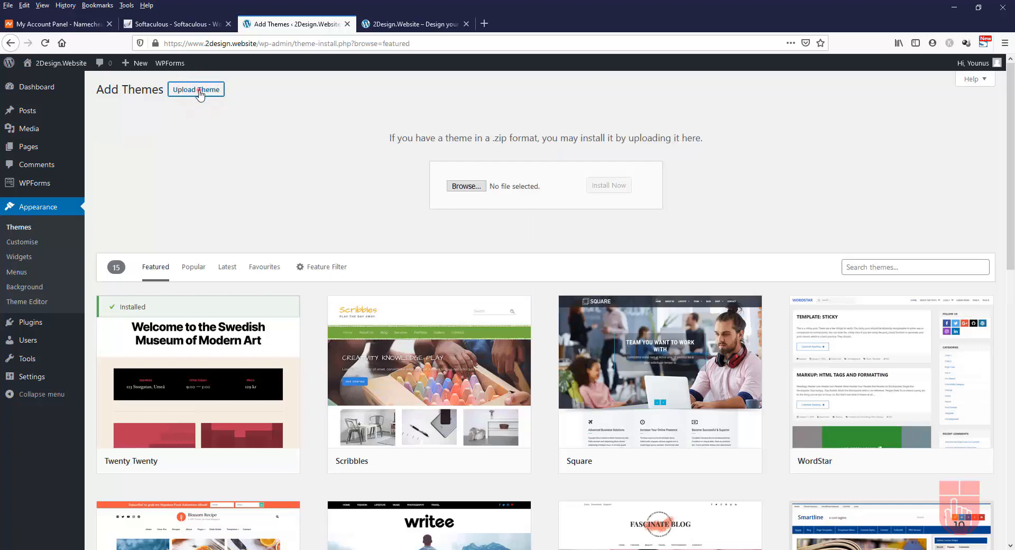
pyautogui.click(200, 92)
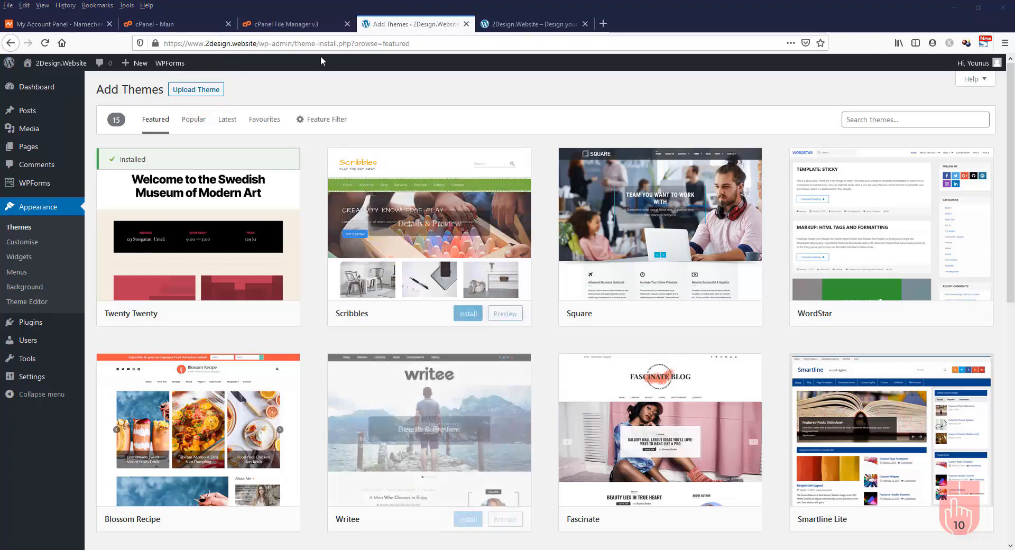
pyautogui.click(196, 122)
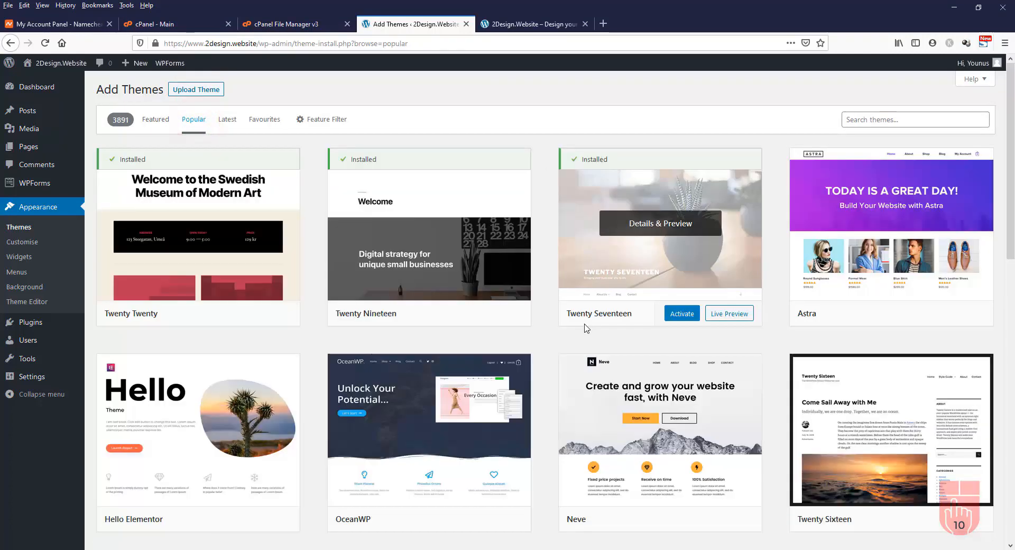
pyautogui.scroll(-6, 585, 328)
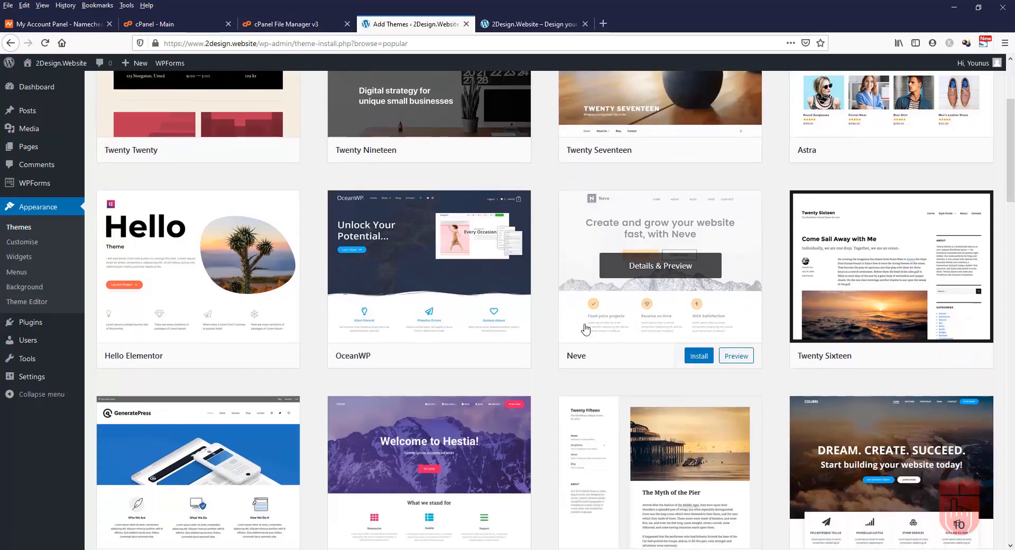
pyautogui.scroll(-5, 586, 329)
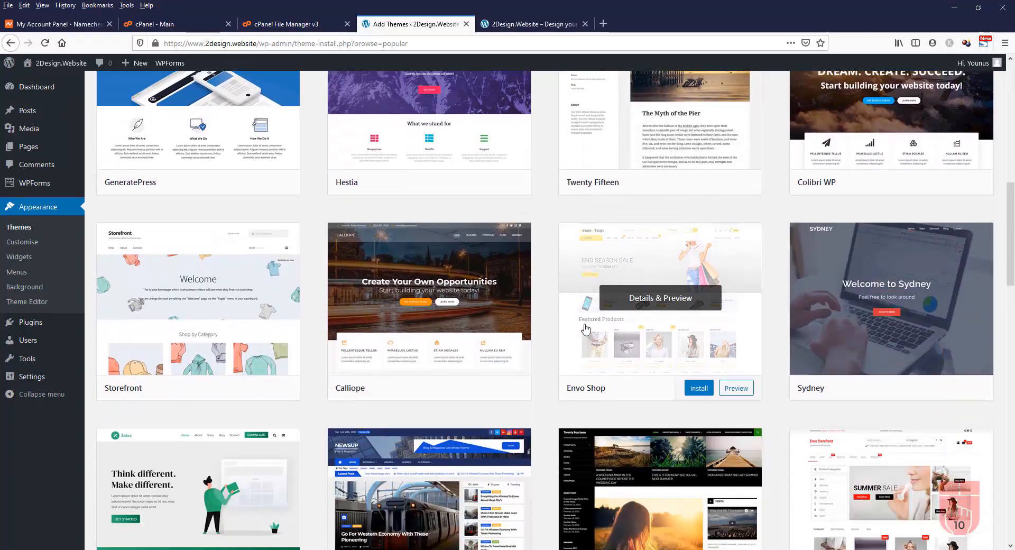
pyautogui.scroll(-7, 586, 329)
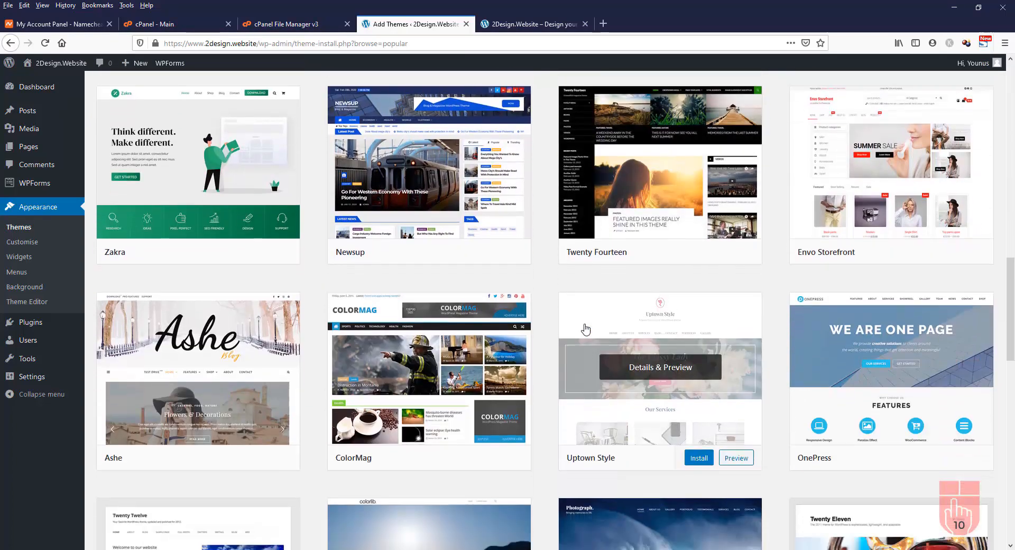
pyautogui.scroll(-8, 585, 329)
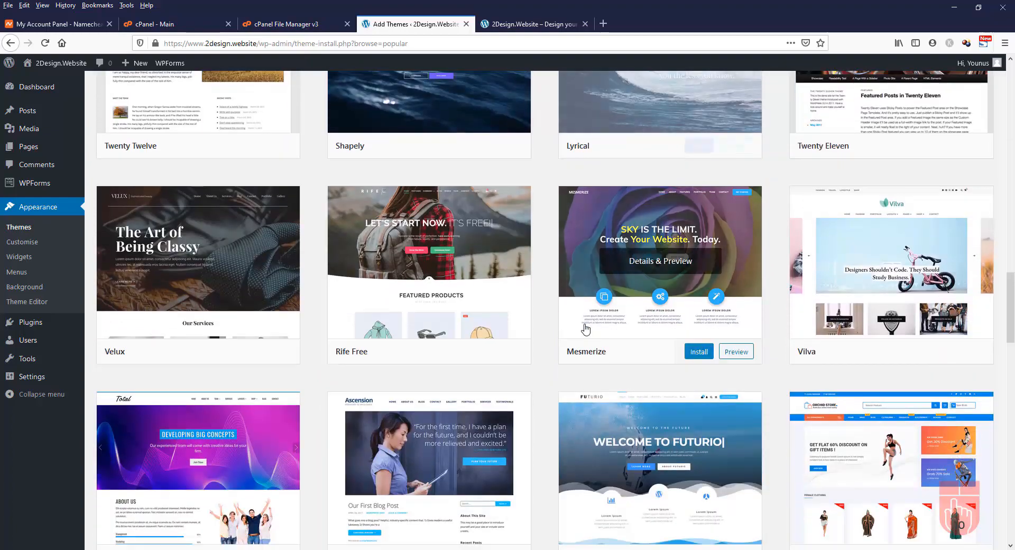
pyautogui.scroll(11, 585, 329)
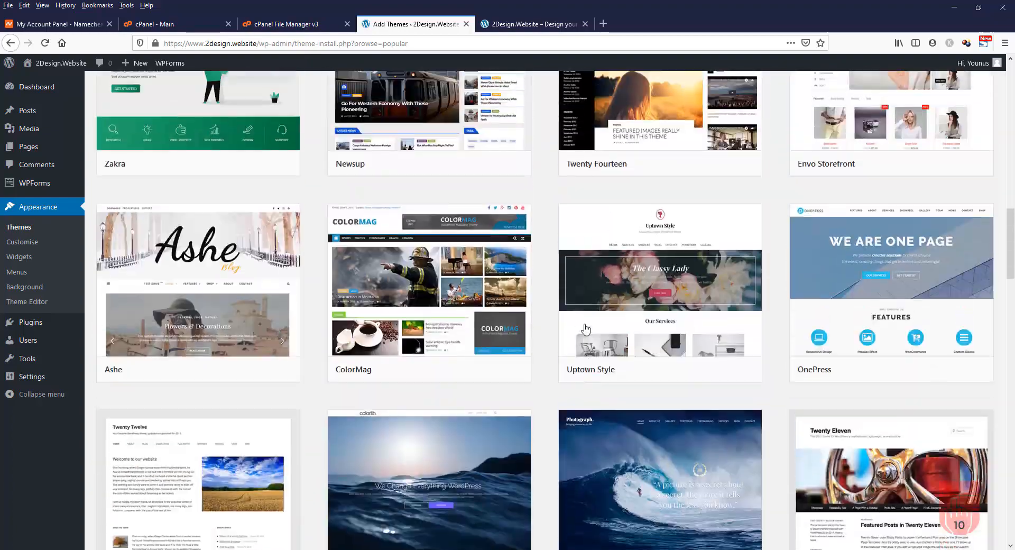
pyautogui.scroll(7, 586, 329)
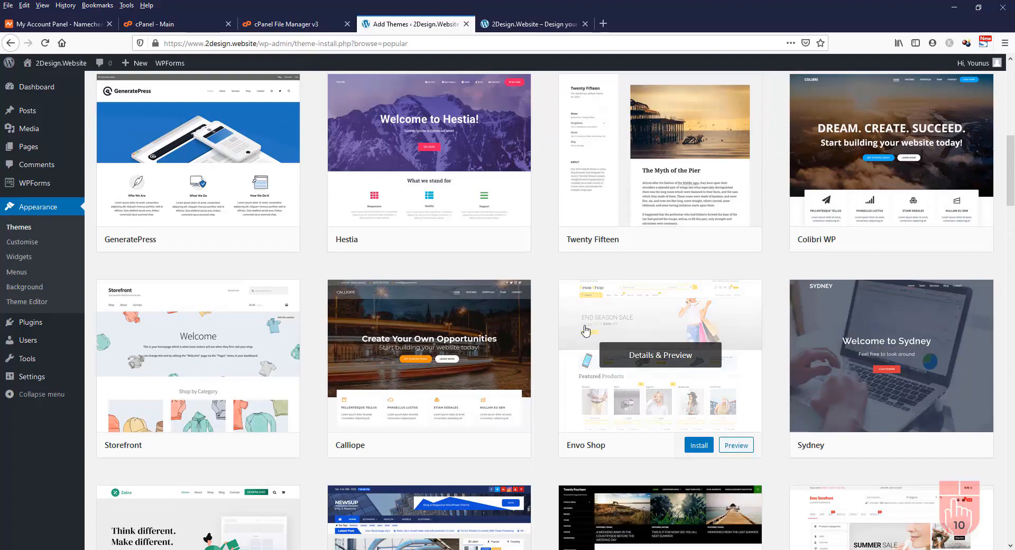
pyautogui.scroll(3, 583, 336)
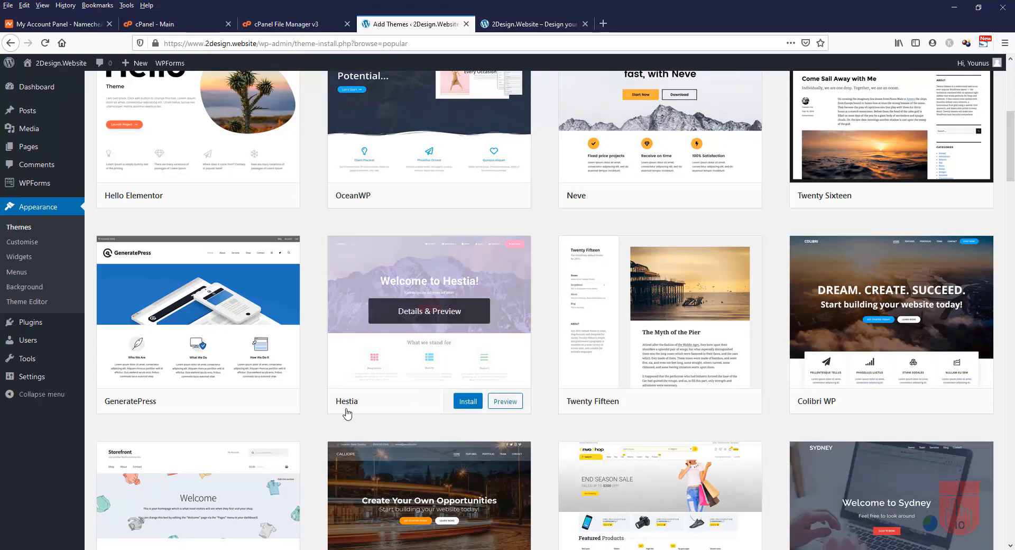
# Install Hestia, live-preview it, and Activate & Publish it as the site theme
pyautogui.click(470, 403)
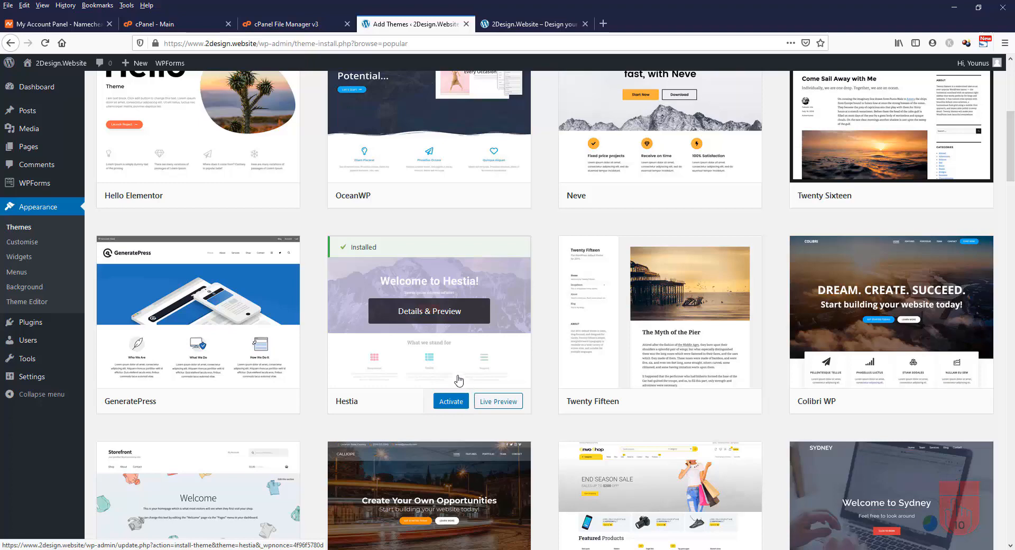
pyautogui.click(505, 404)
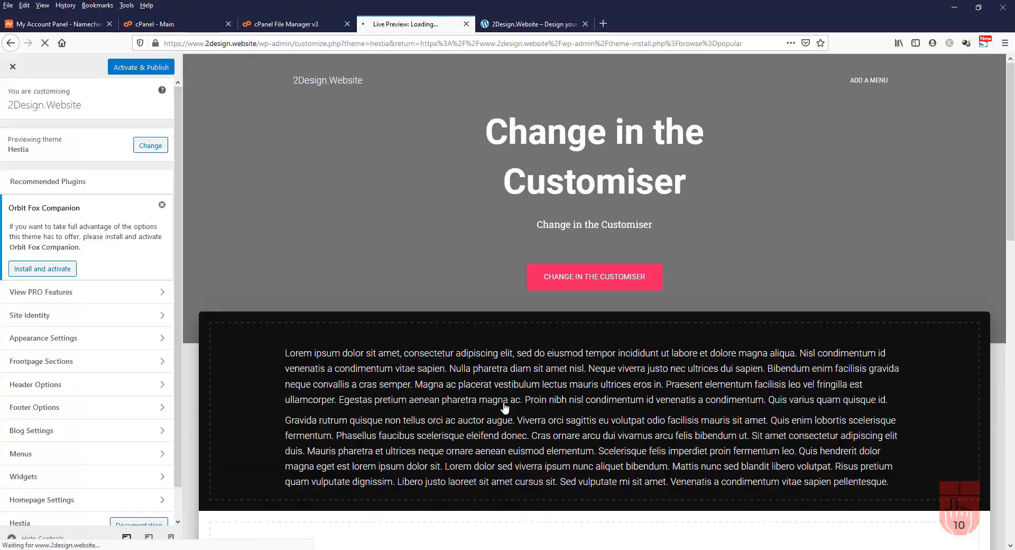
pyautogui.scroll(-15, 502, 401)
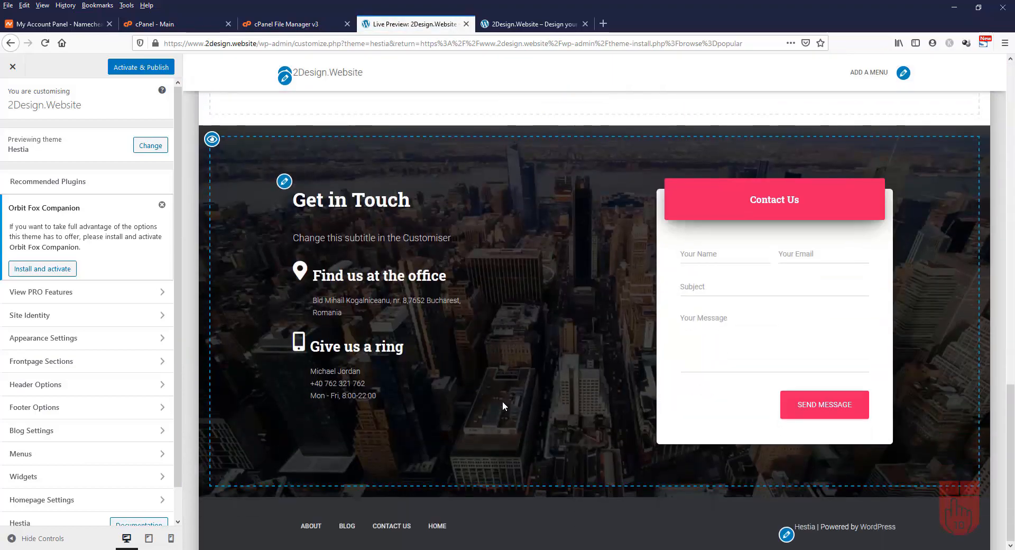
pyautogui.scroll(15, 502, 401)
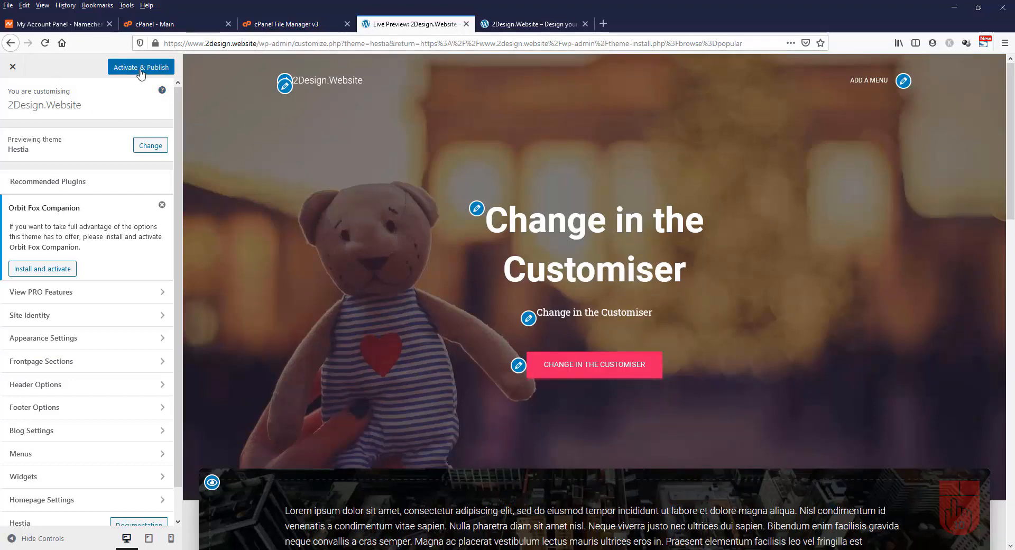
pyautogui.click(141, 72)
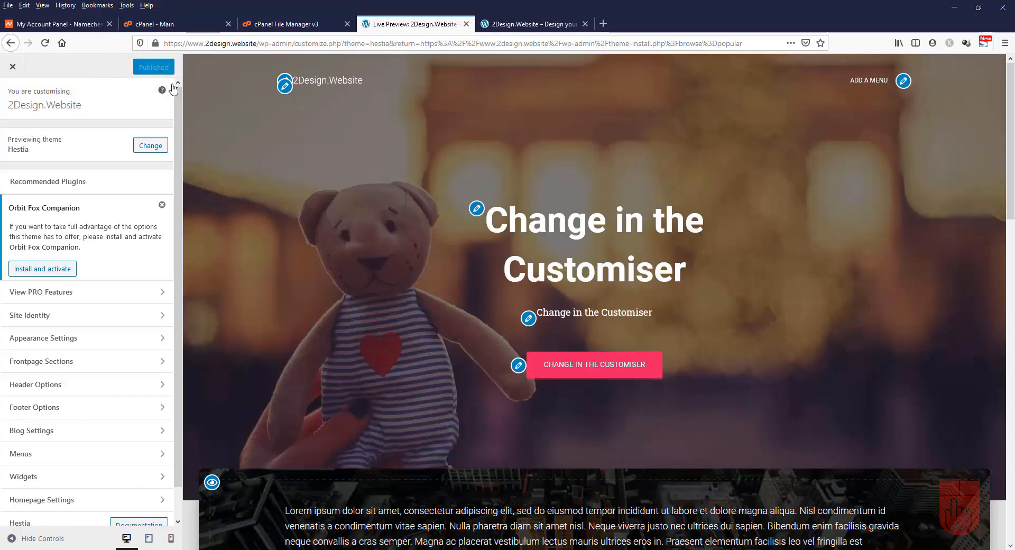
# Close the Customizer, reload the live homepage, and scroll through the new Hestia design
pyautogui.click(11, 70)
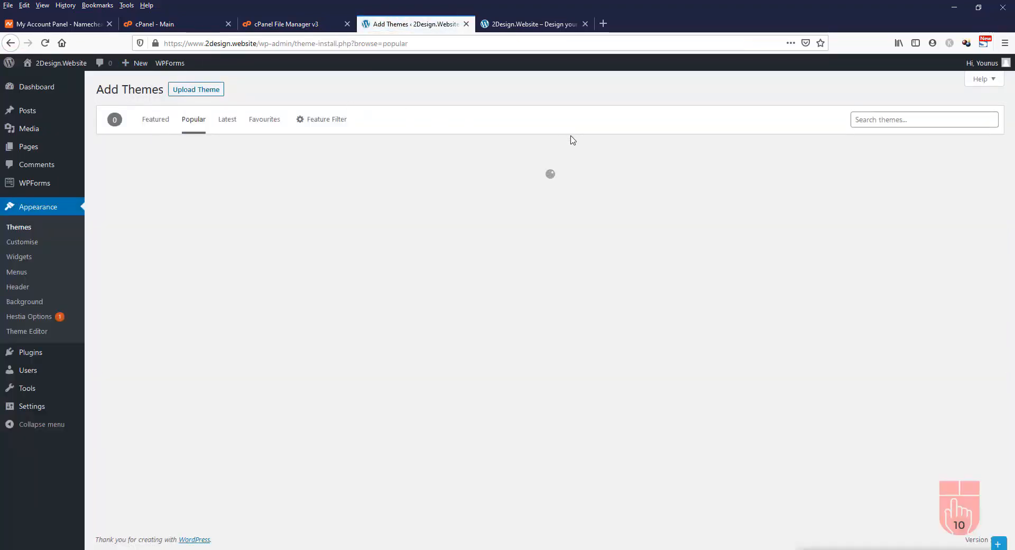
pyautogui.click(536, 28)
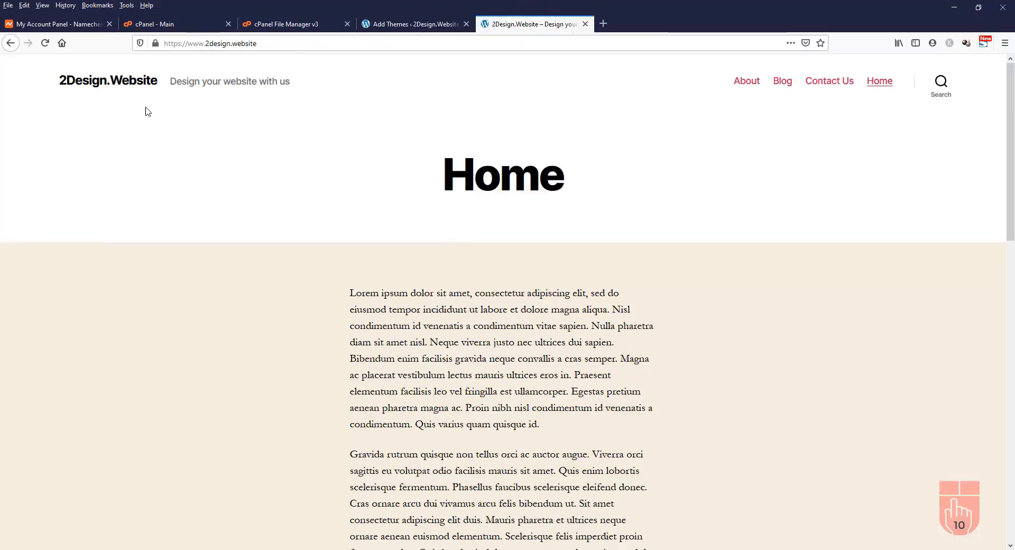
pyautogui.click(45, 43)
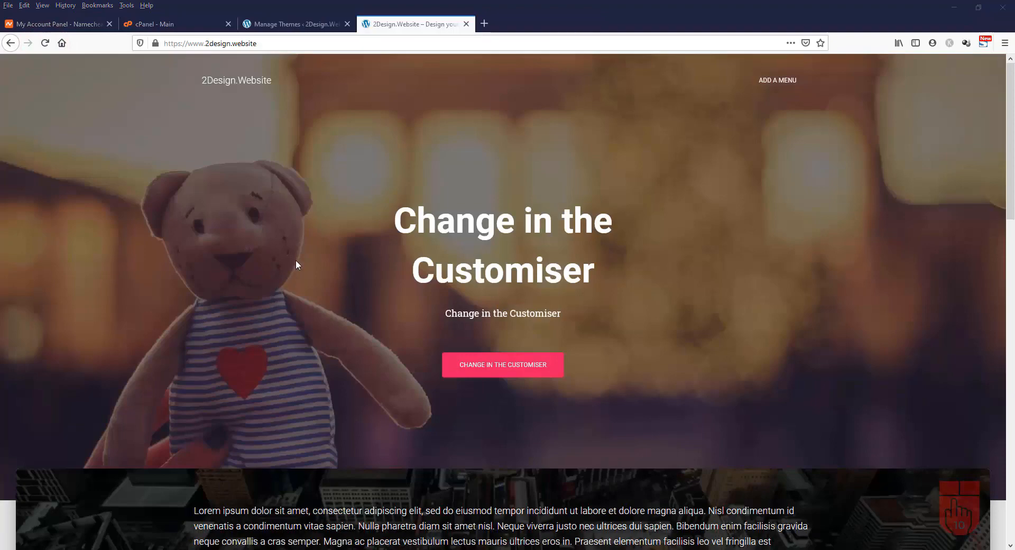
pyautogui.scroll(-10, 296, 261)
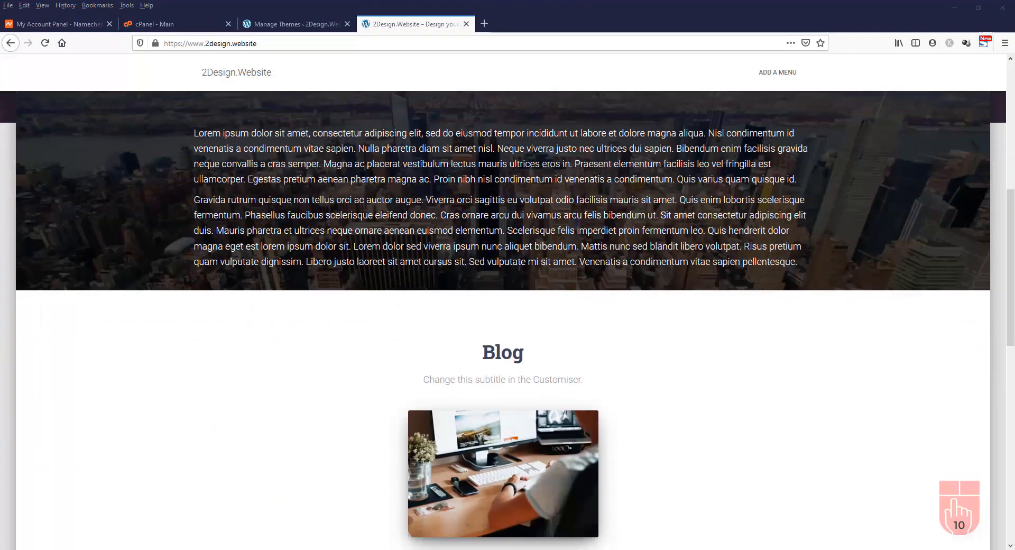
pyautogui.scroll(-5, 296, 261)
pyautogui.scroll(-4, 297, 262)
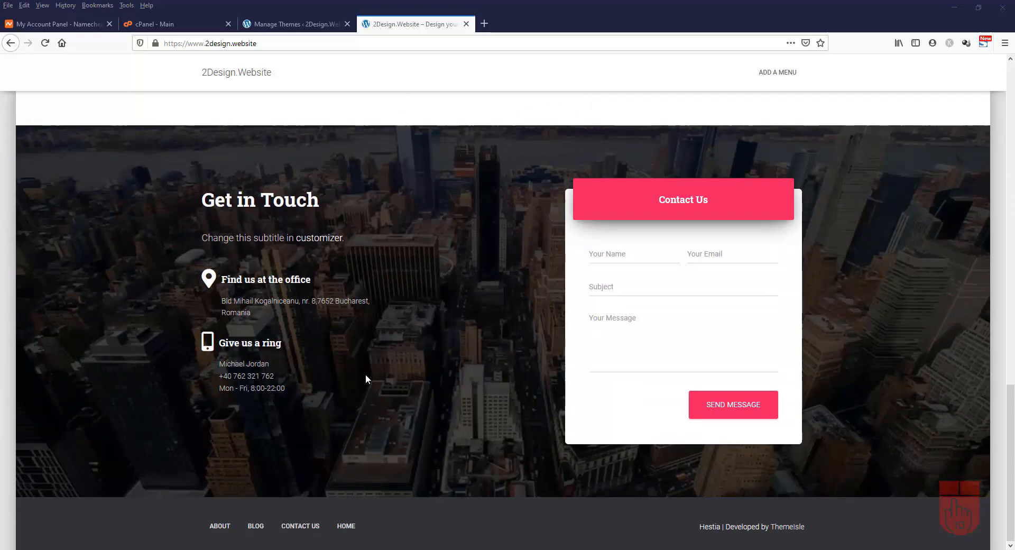
pyautogui.scroll(15, 370, 365)
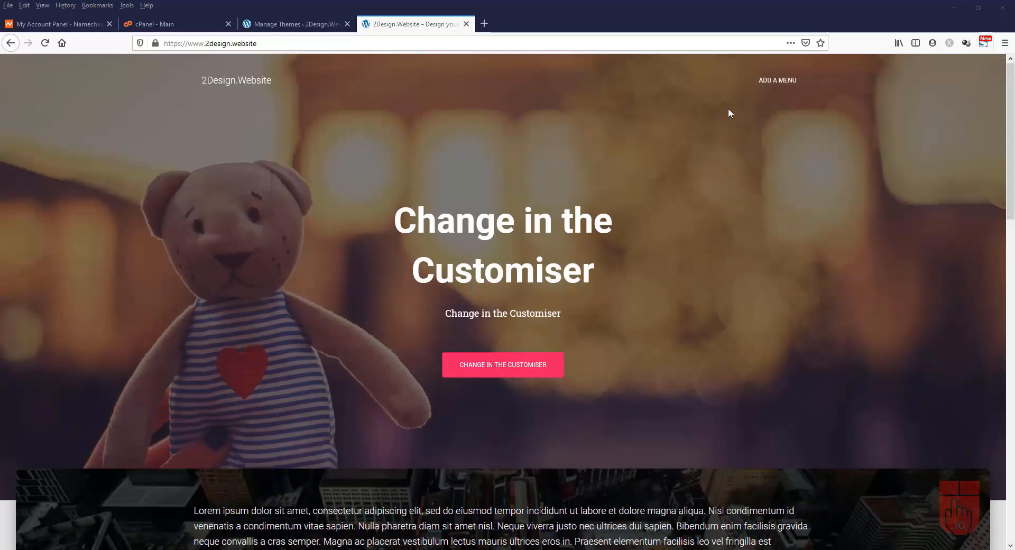
pyautogui.scroll(-2, 728, 111)
pyautogui.scroll(2, 728, 112)
# Go to the Menus admin page and create an empty menu named 'Top Main Menu'
pyautogui.click(289, 26)
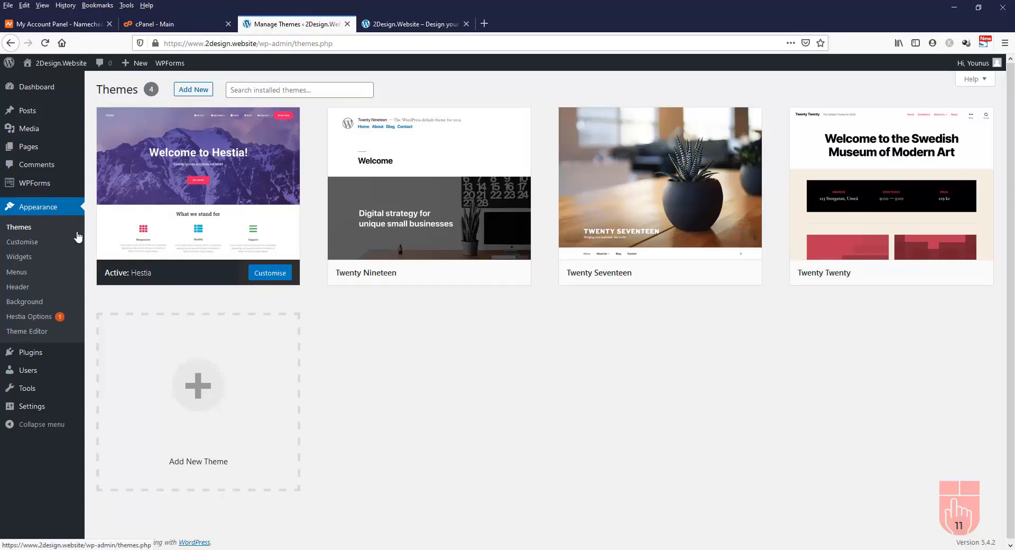
pyautogui.click(21, 277)
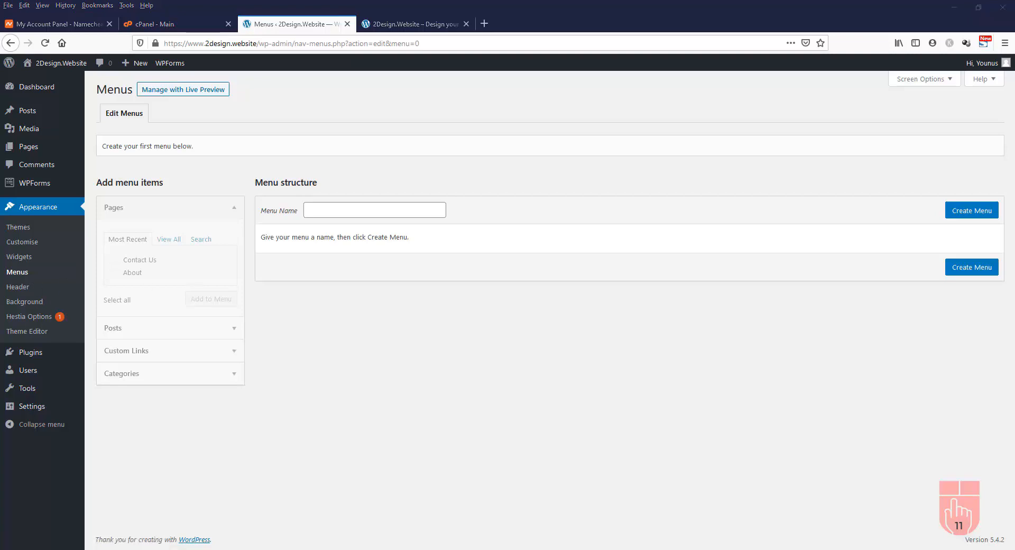
pyautogui.click(400, 210)
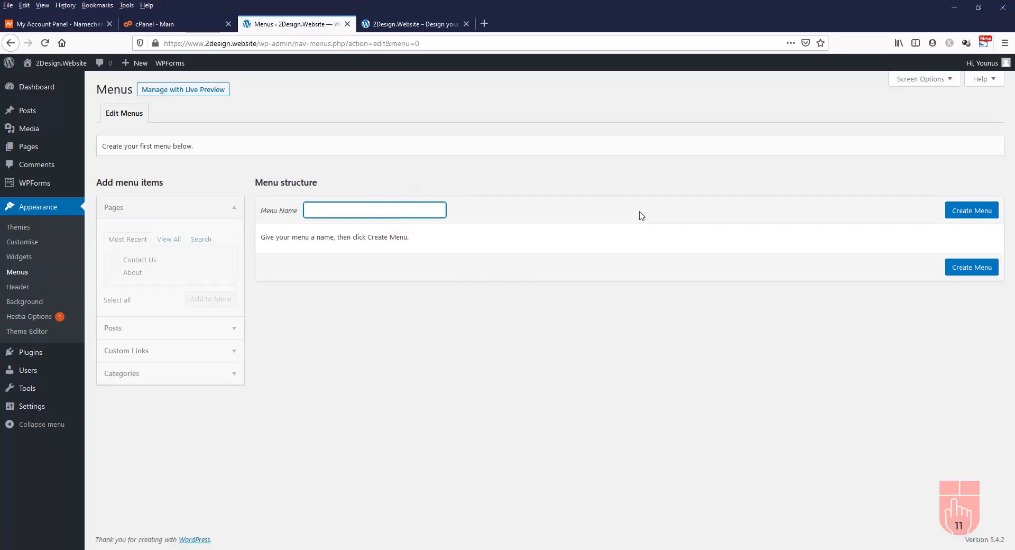
pyautogui.write('Top Main Menu')
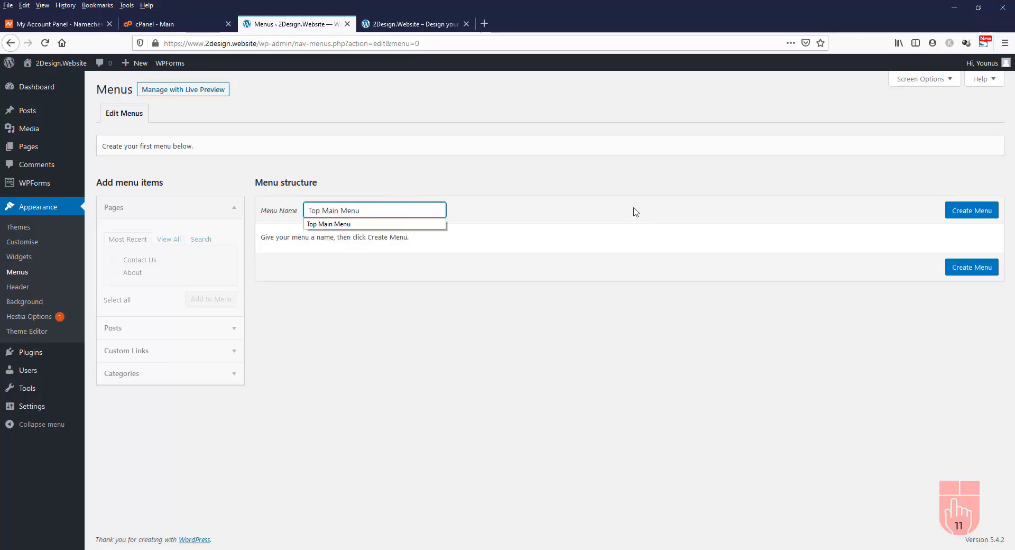
pyautogui.click(635, 242)
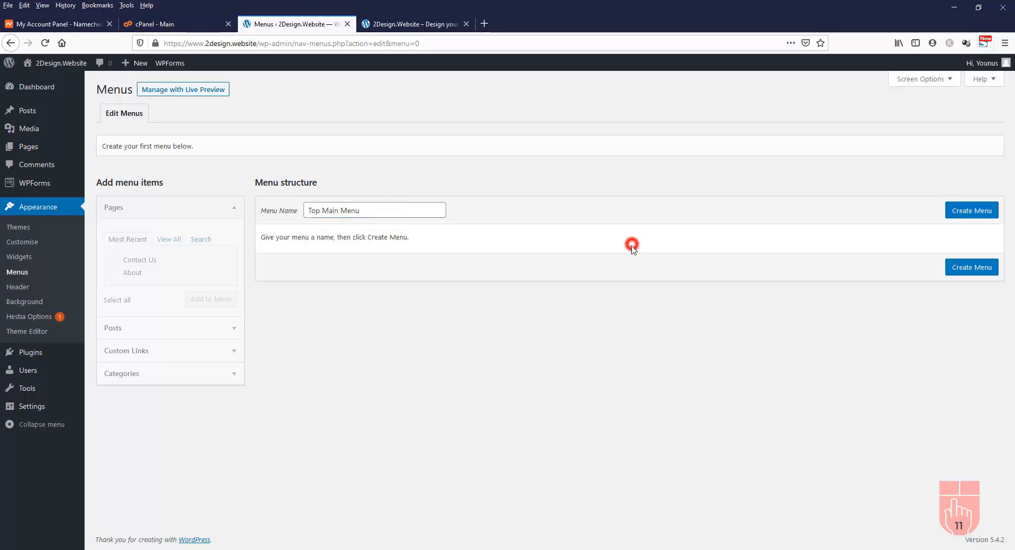
pyautogui.click(976, 213)
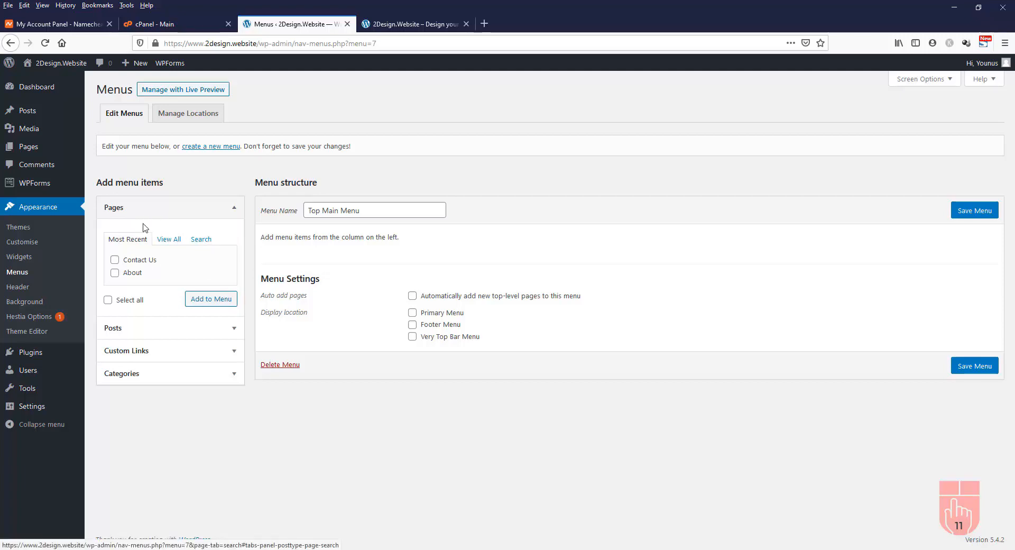
# From the full Pages list, tick Home, Blog, About and Contact Us and add them to the menu
pyautogui.click(174, 241)
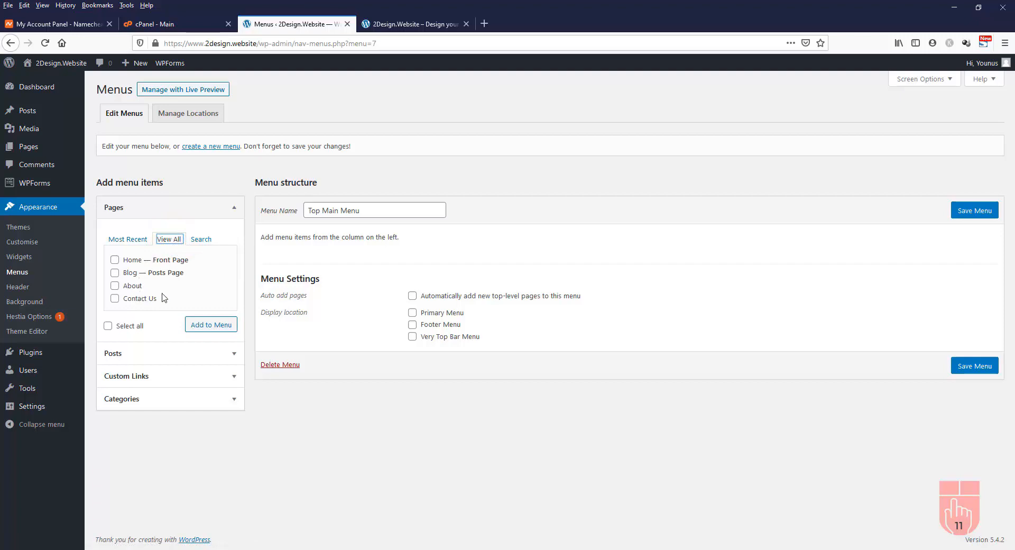
pyautogui.click(114, 261)
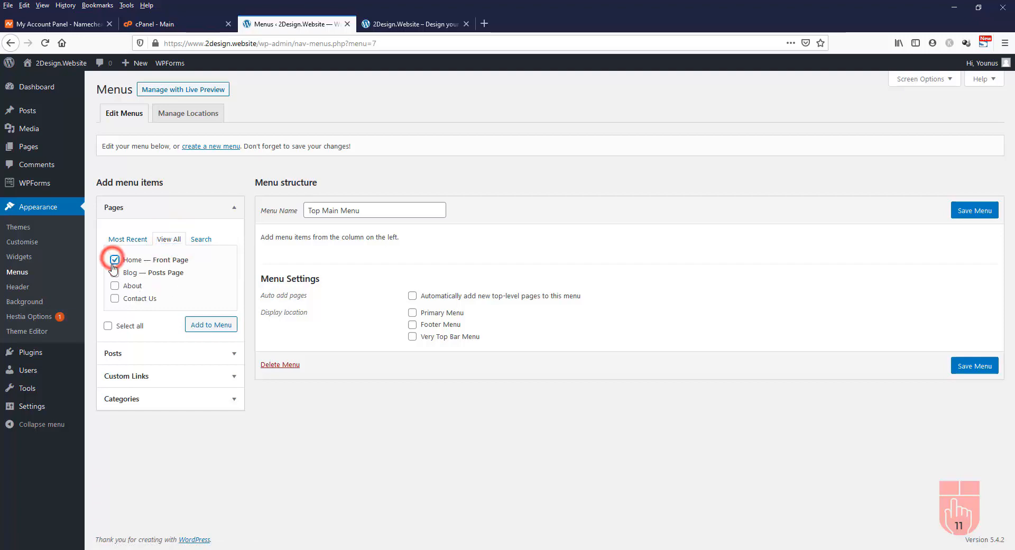
pyautogui.click(115, 273)
pyautogui.click(115, 286)
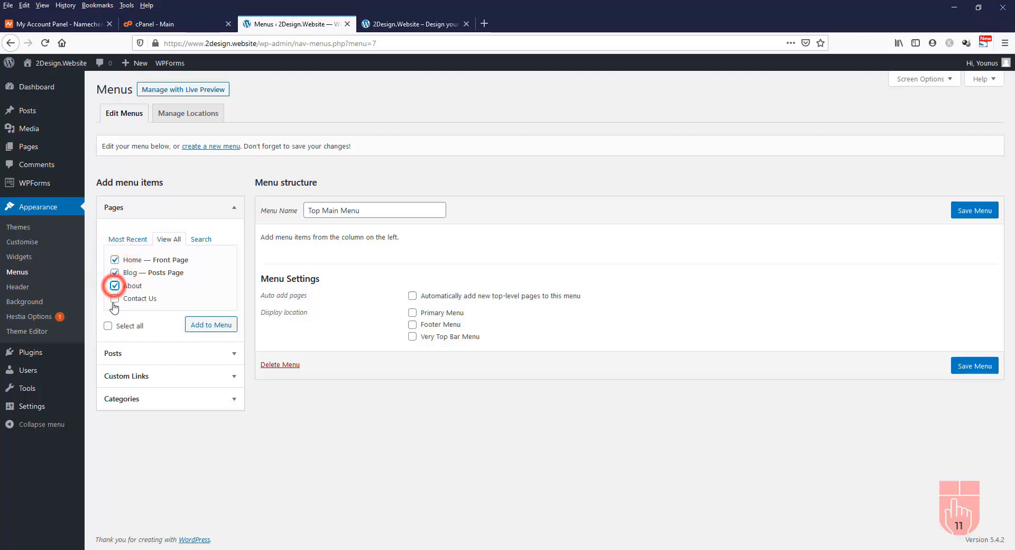
pyautogui.click(115, 299)
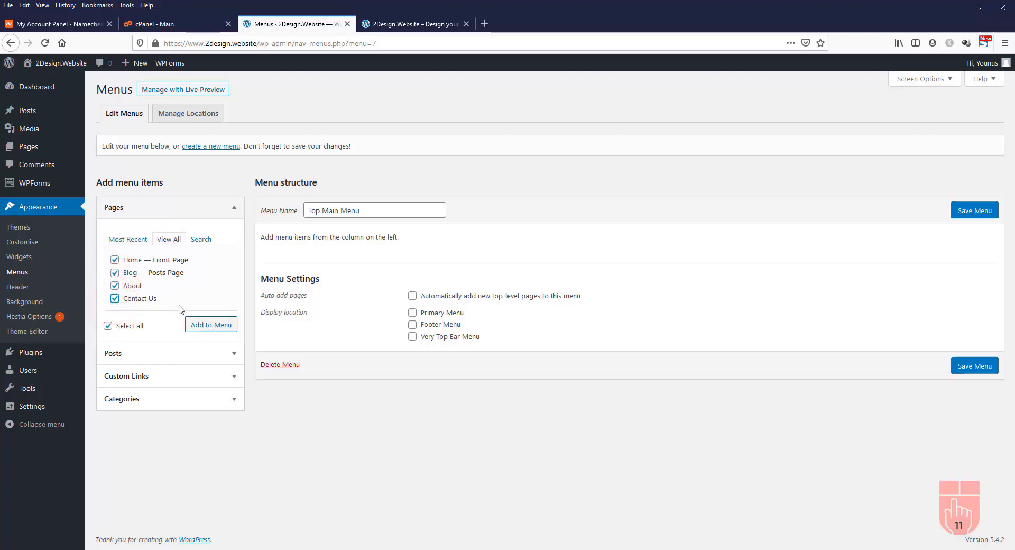
pyautogui.click(211, 328)
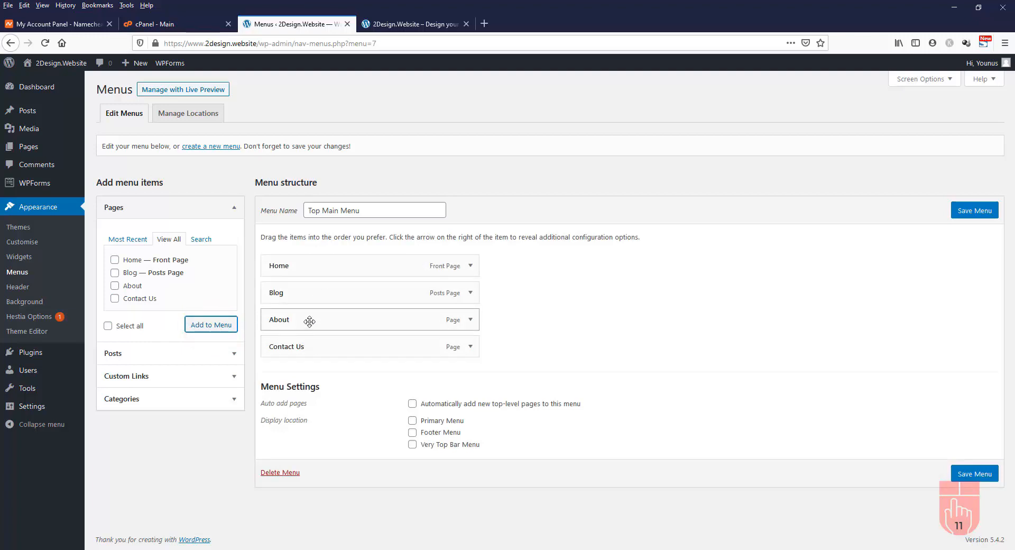
# Move About right after Home, assign the menu to Primary Menu, save it, and view the site
pyautogui.moveTo(310, 321); pyautogui.dragTo(301, 293)
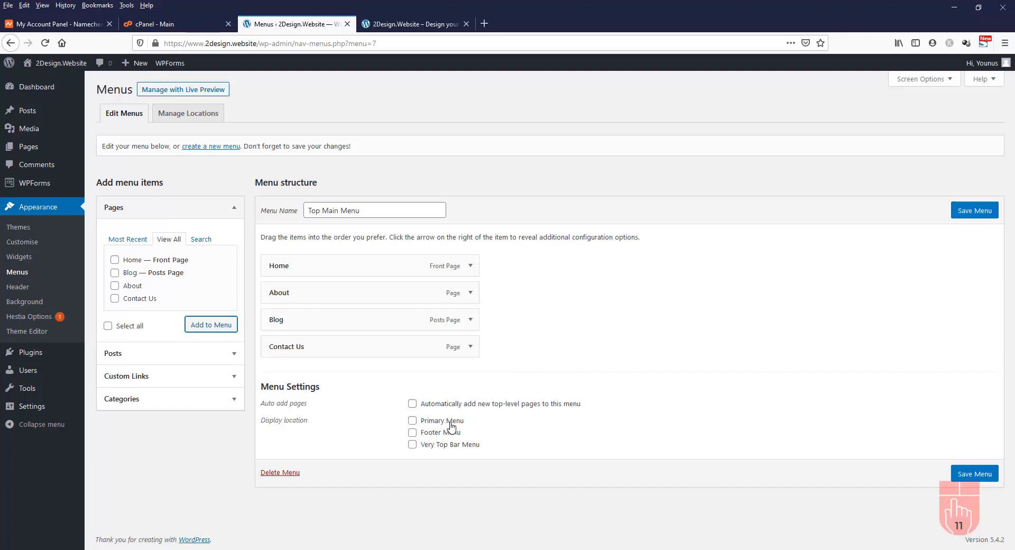
pyautogui.click(412, 422)
pyautogui.click(972, 479)
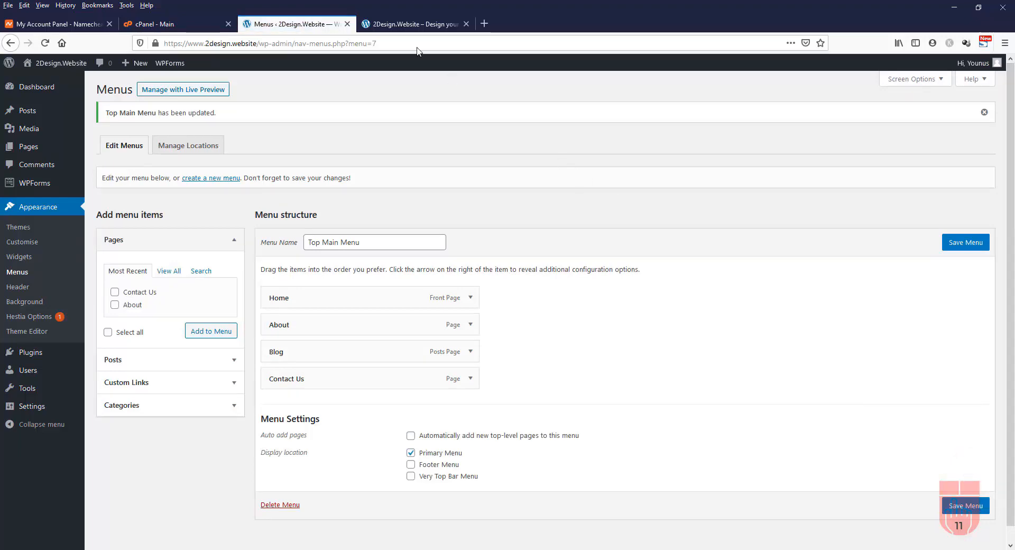
pyautogui.click(413, 25)
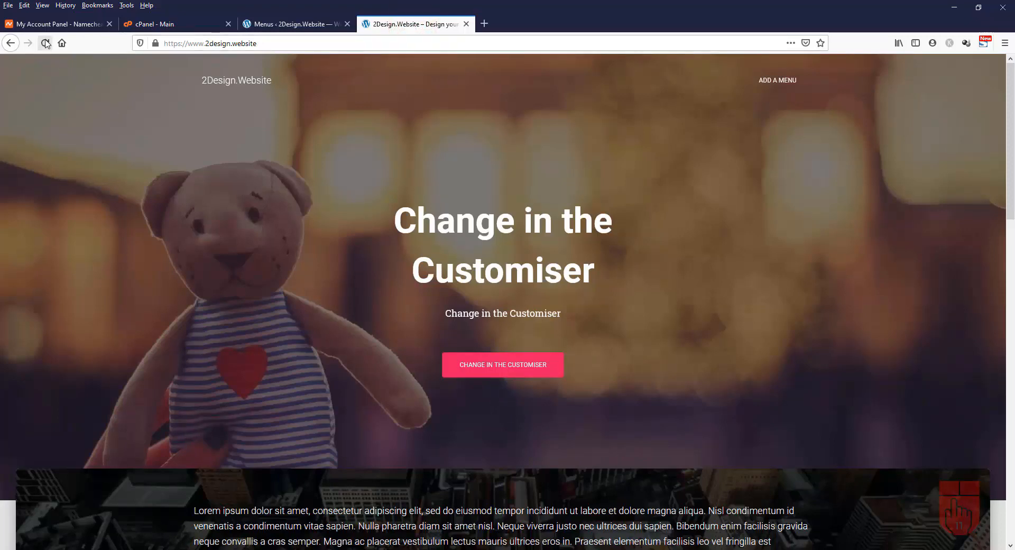
# Reload the live site and open the About and Blog pages from the header menu
pyautogui.click(45, 43)
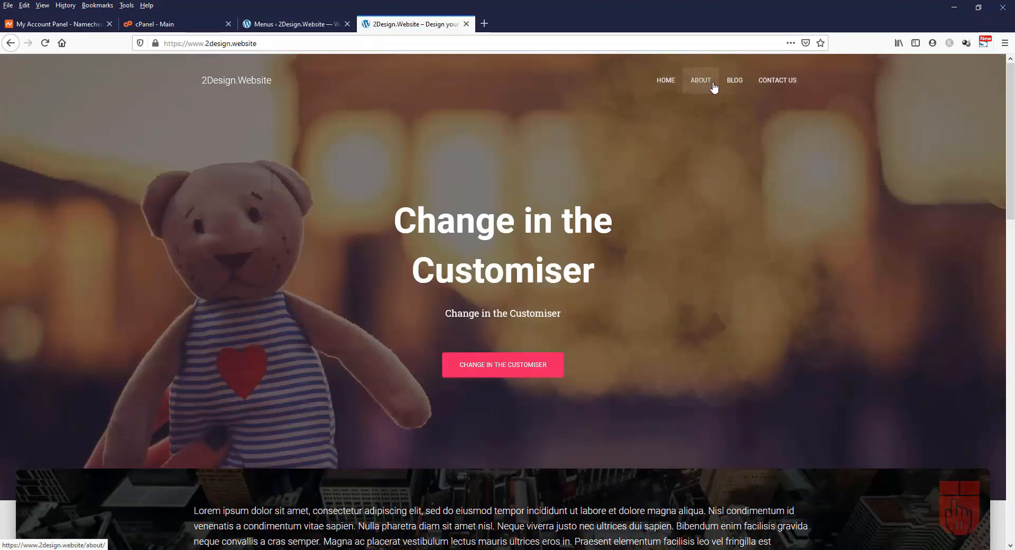
pyautogui.click(702, 85)
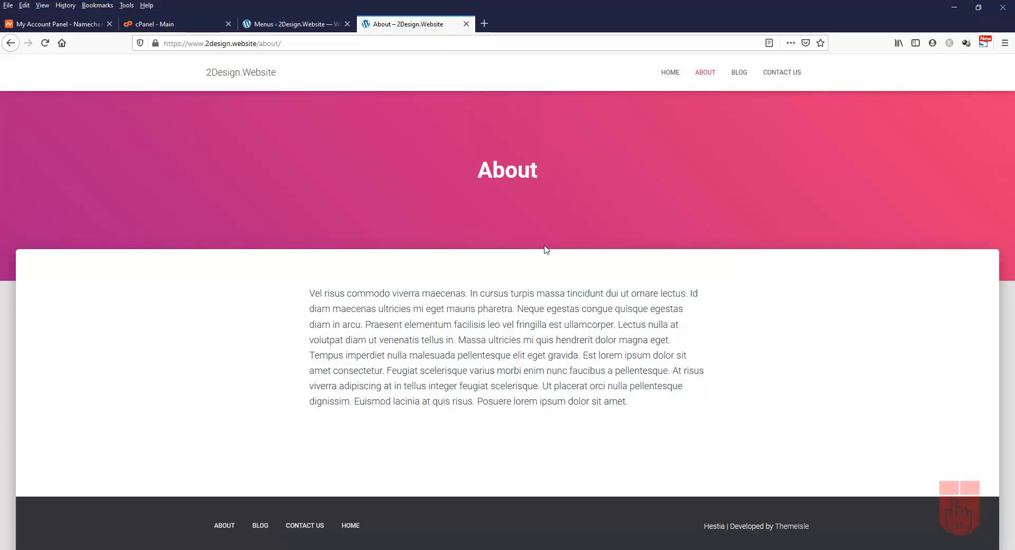
pyautogui.click(750, 73)
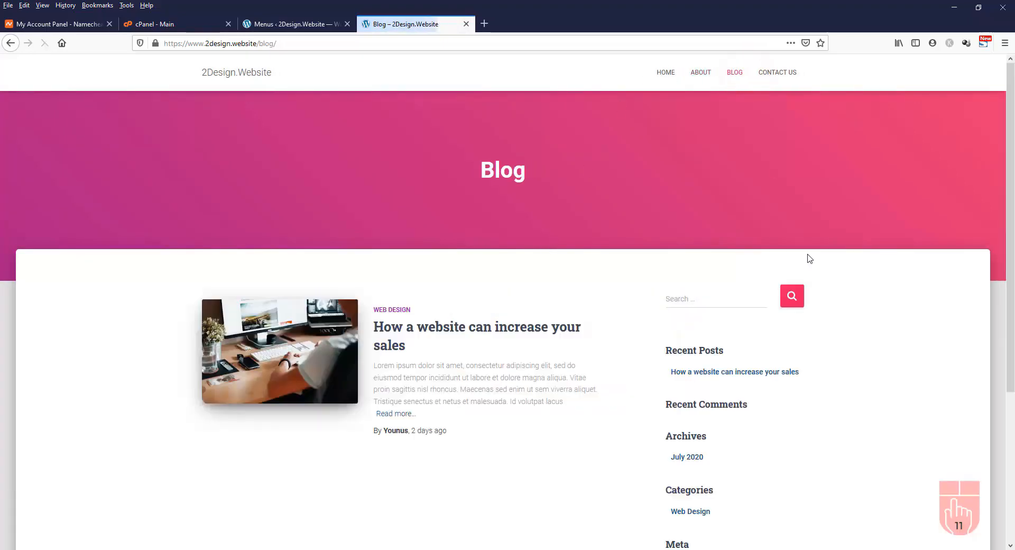
pyautogui.scroll(-5, 810, 258)
pyautogui.scroll(6, 809, 254)
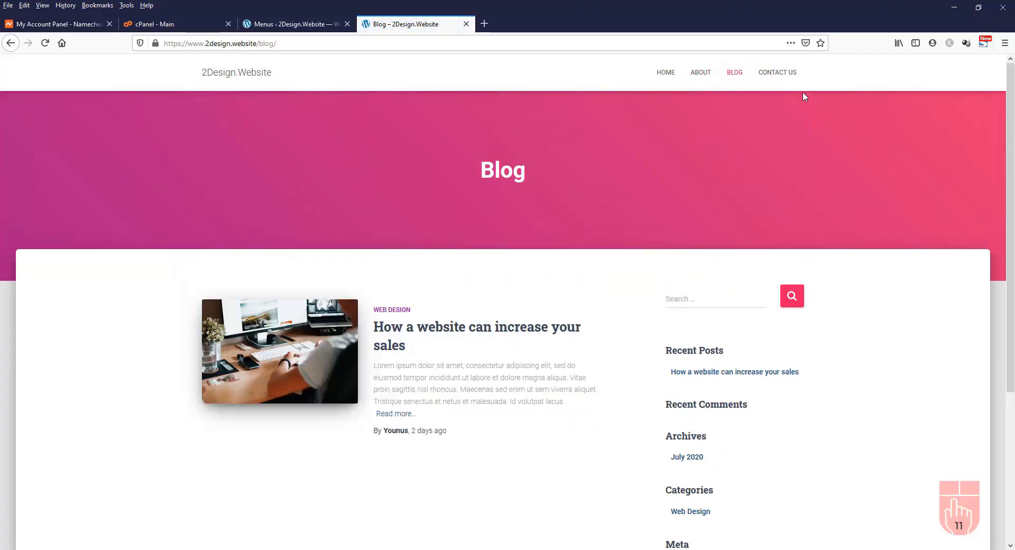
# Open Contact Us and then Home from the header menu, then return to the Menus admin page
pyautogui.click(784, 73)
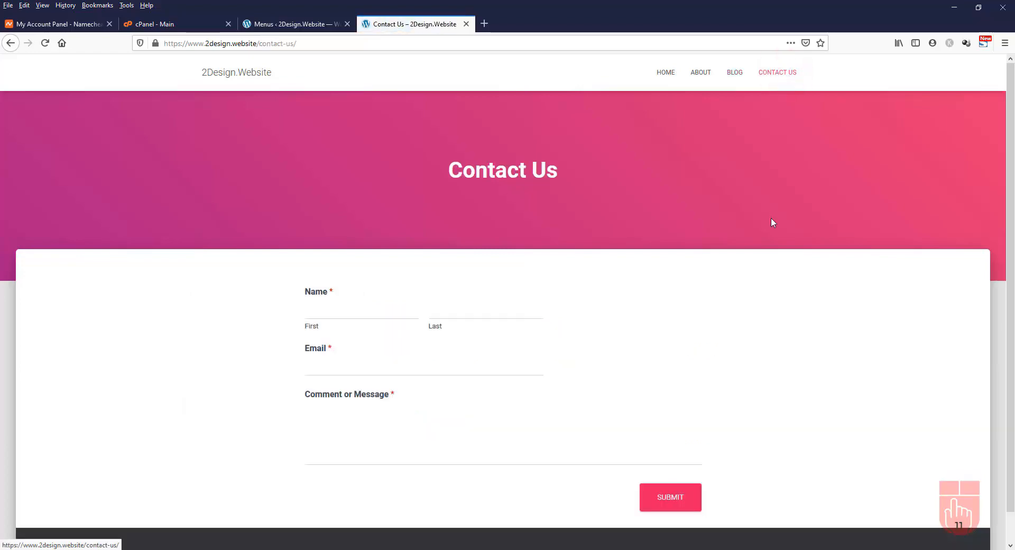
pyautogui.scroll(-2, 771, 220)
pyautogui.scroll(2, 771, 220)
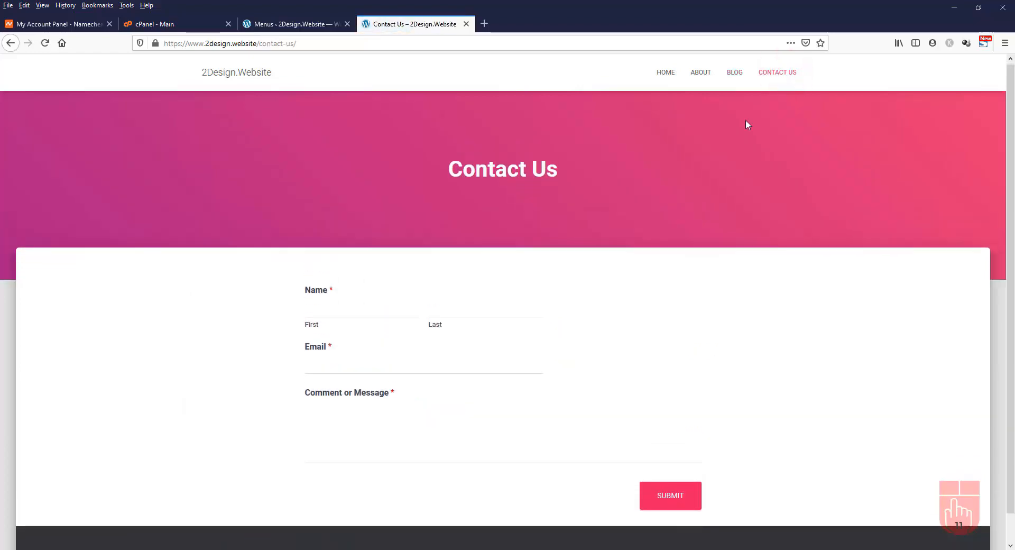
pyautogui.click(661, 74)
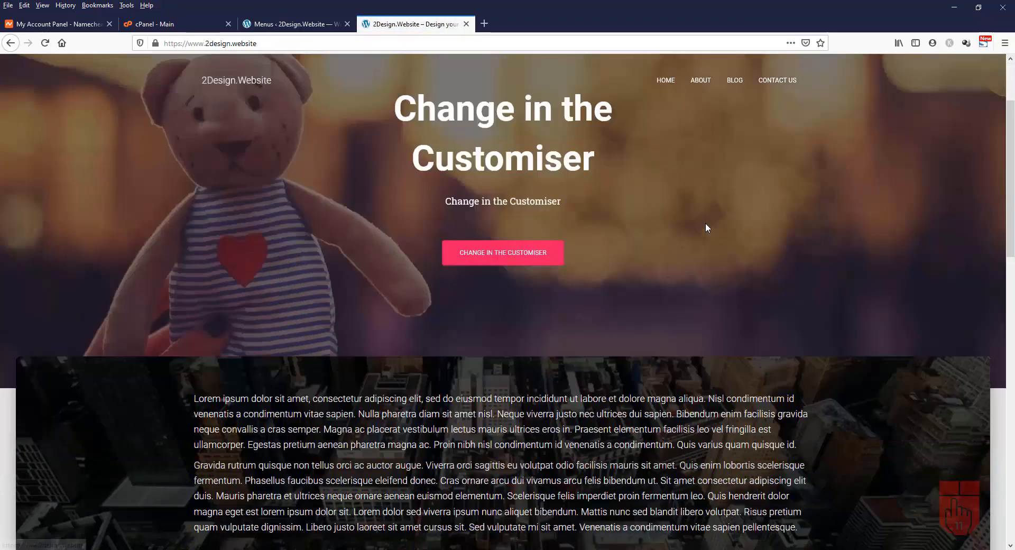
pyautogui.scroll(-10, 706, 224)
pyautogui.scroll(10, 706, 223)
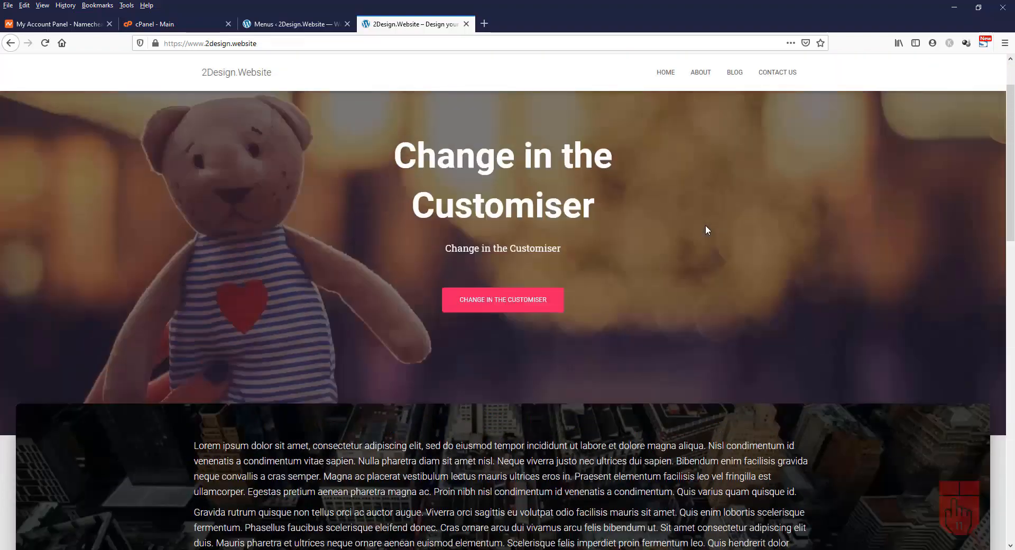
pyautogui.scroll(2, 705, 230)
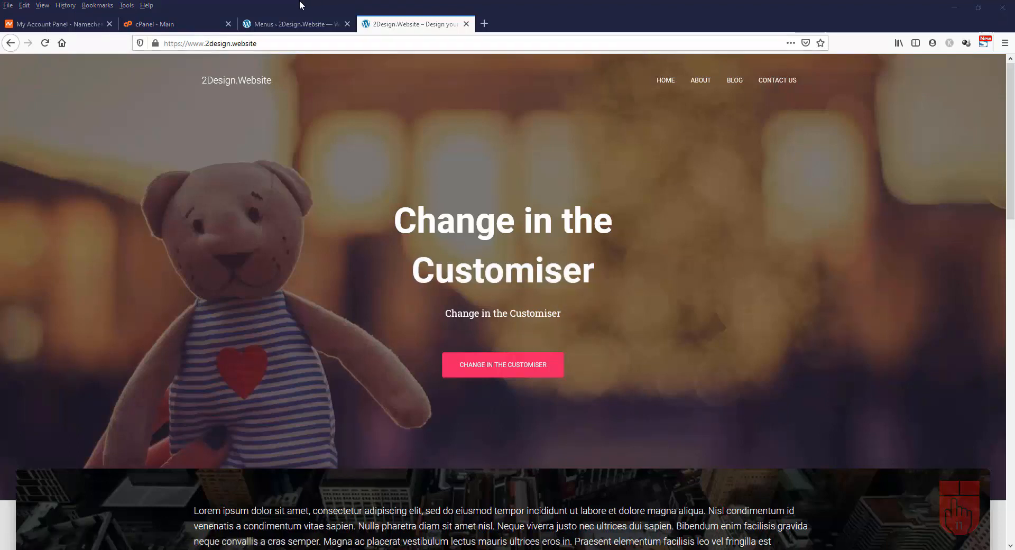
pyautogui.click(287, 20)
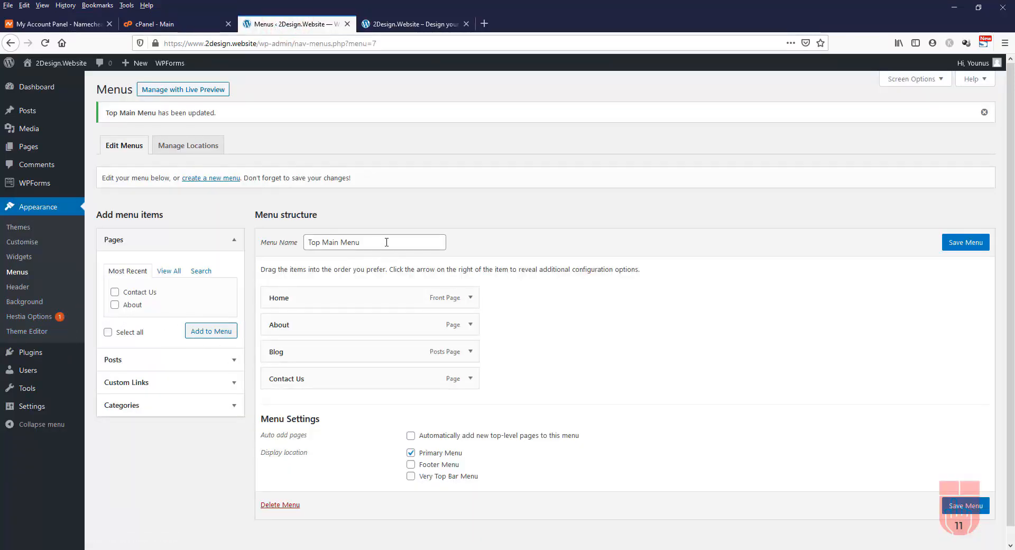
# Create a new menu named 'Footer Menu'
pyautogui.click(212, 178)
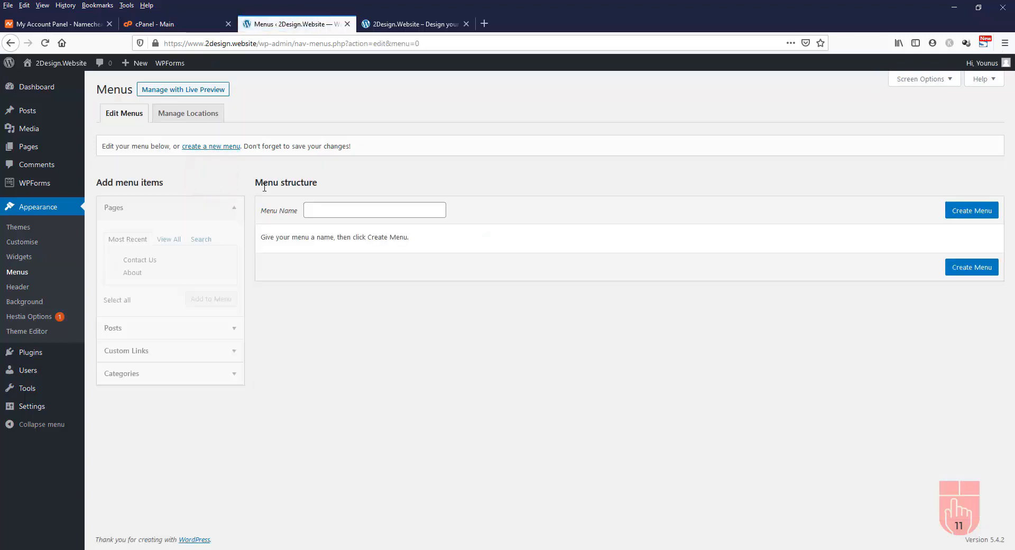
pyautogui.click(341, 209)
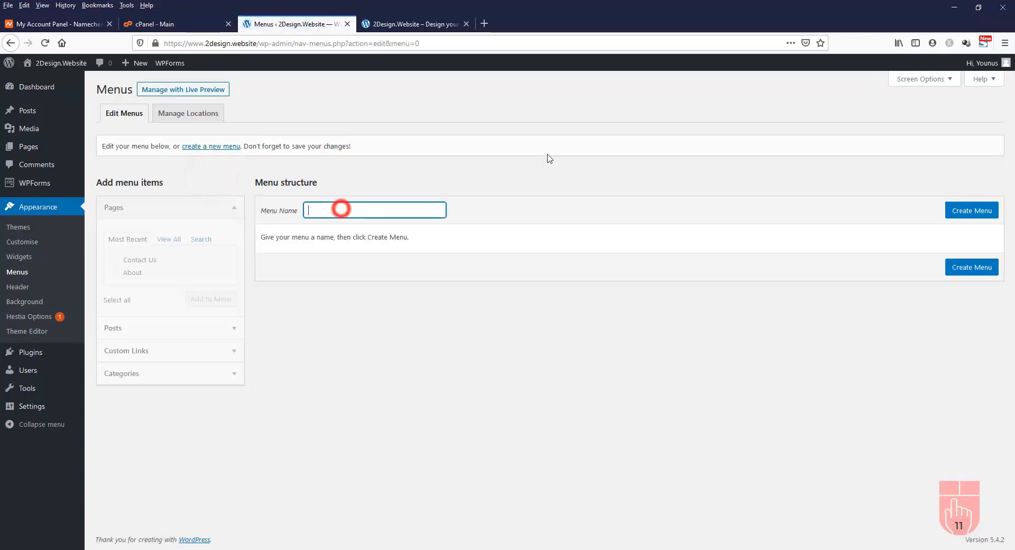
pyautogui.write('Foote')
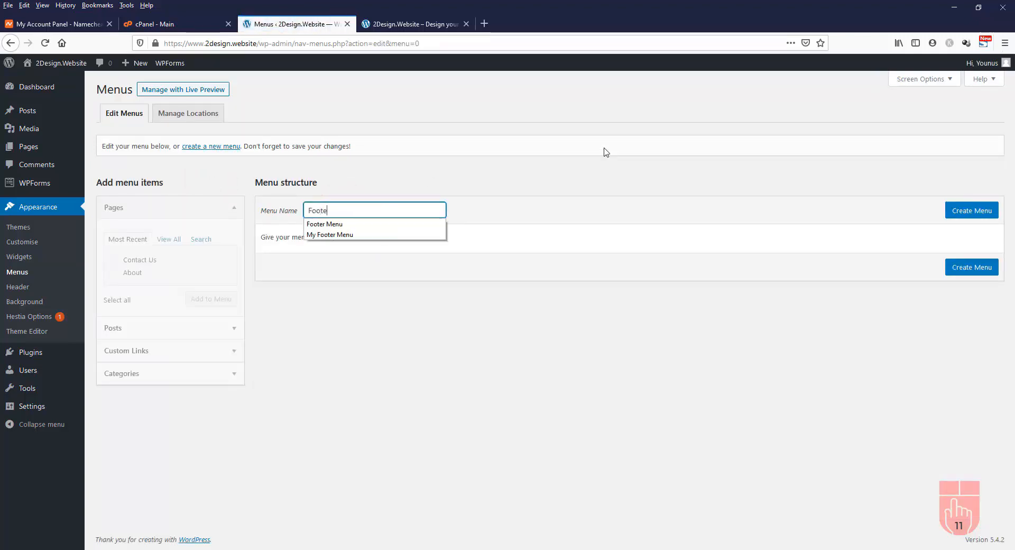
pyautogui.write('r Menu')
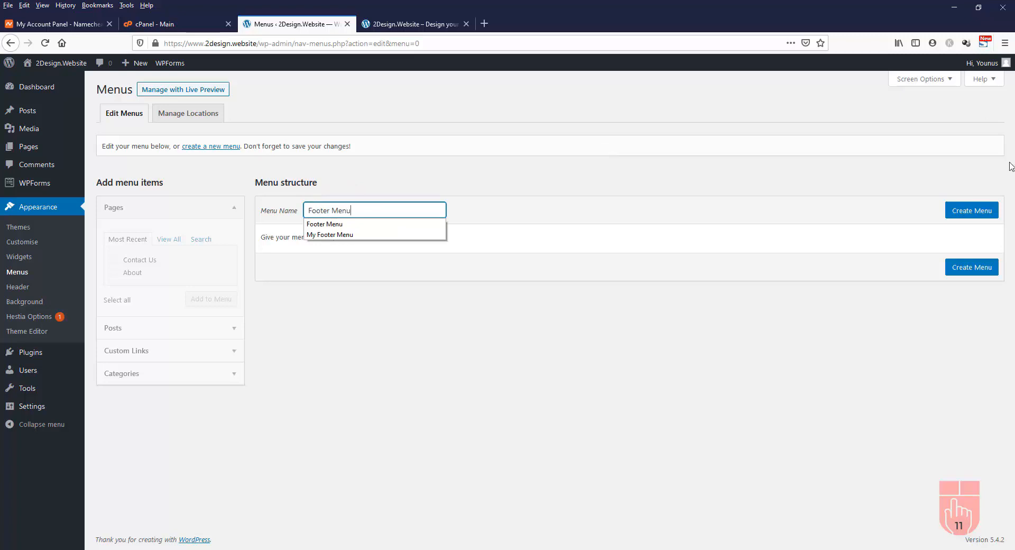
pyautogui.click(980, 212)
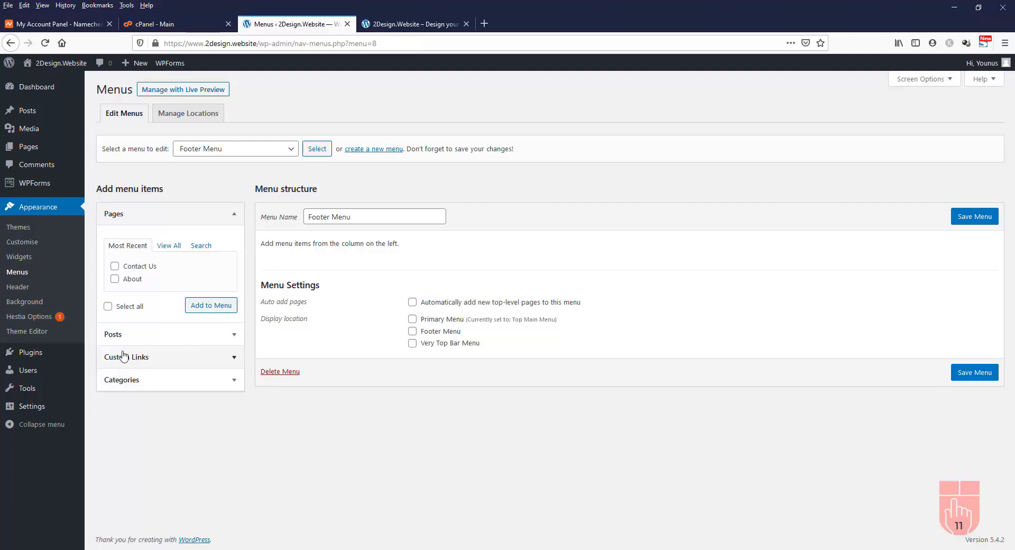
# Add the Contact Us page to the Footer Menu and save it
pyautogui.click(115, 266)
pyautogui.click(213, 308)
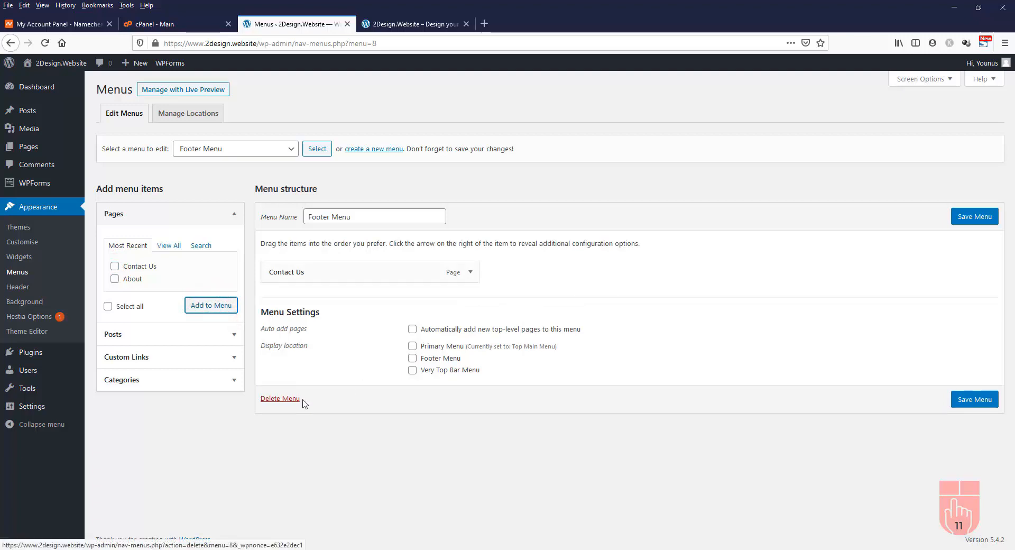
pyautogui.click(984, 218)
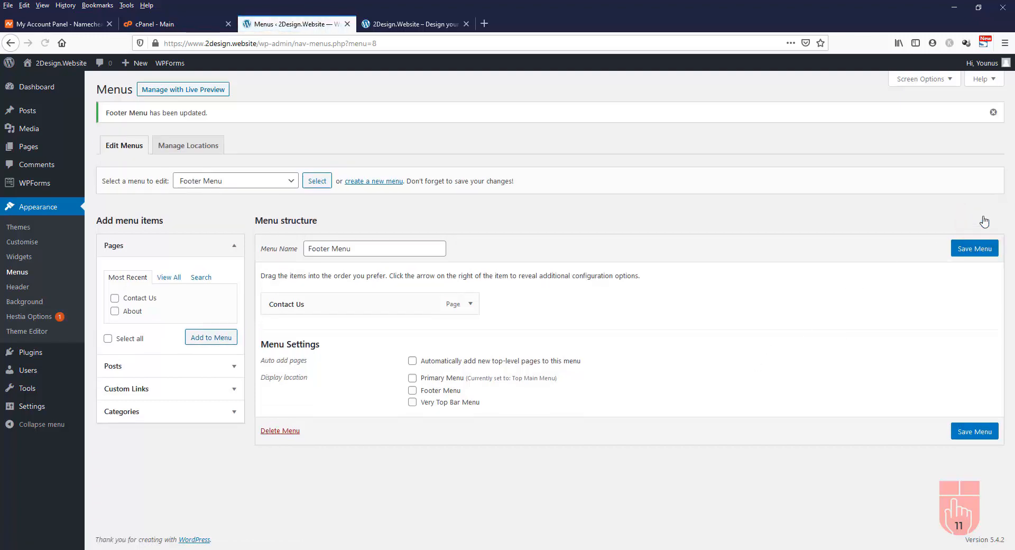
pyautogui.click(30, 150)
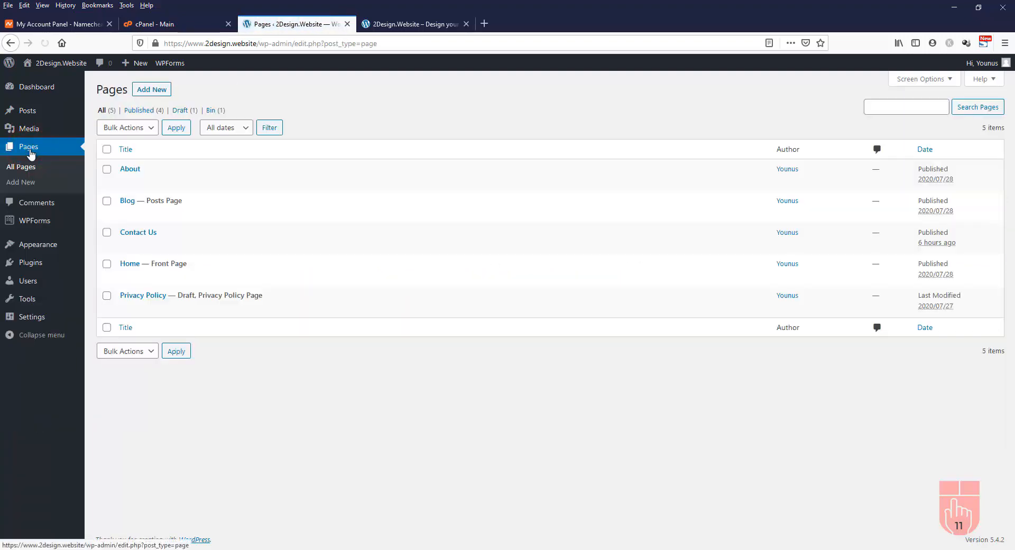
# Open the Privacy Policy draft, publish it, and go back to the Pages list
pyautogui.click(147, 298)
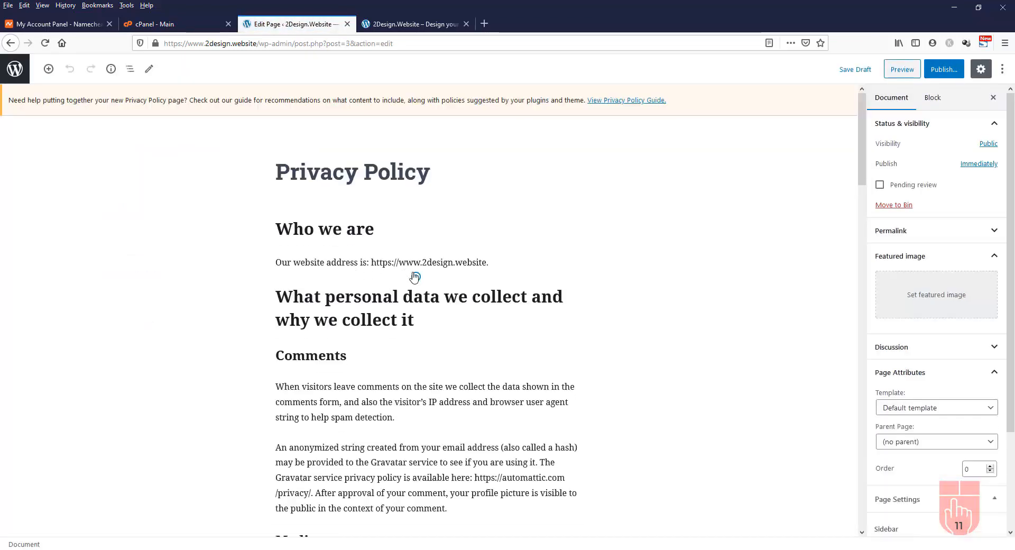
pyautogui.scroll(-8, 429, 272)
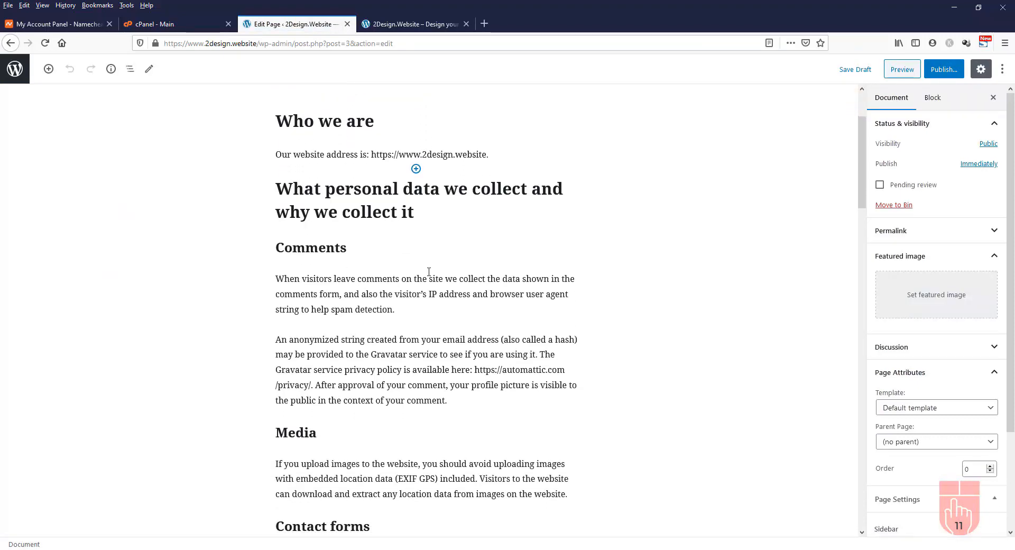
pyautogui.scroll(7, 429, 272)
pyautogui.scroll(1, 429, 271)
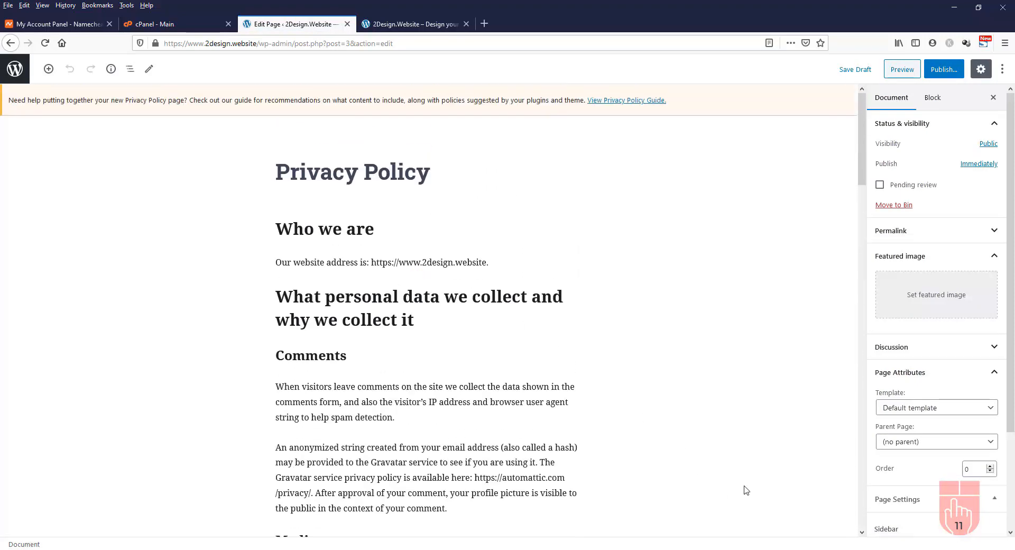
pyautogui.click(945, 71)
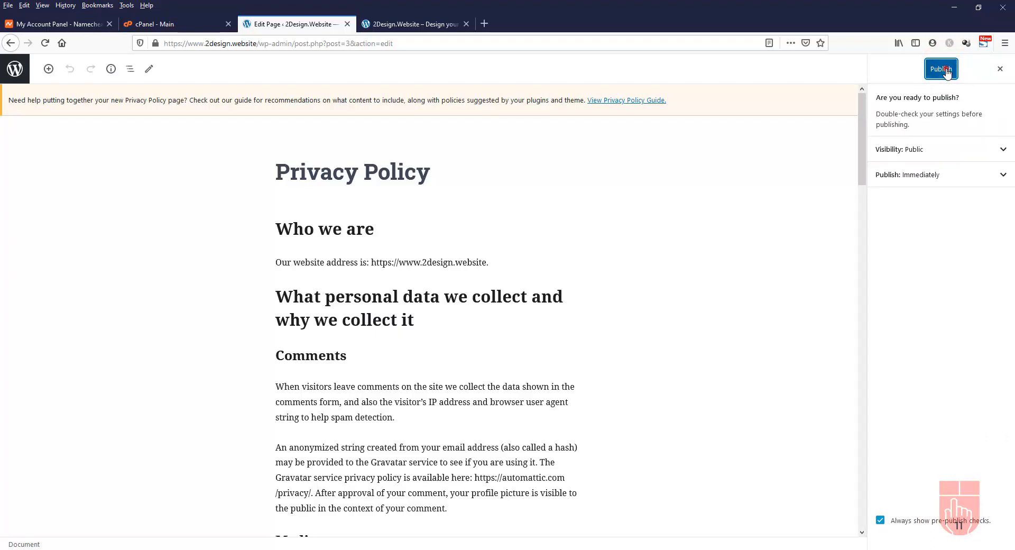
pyautogui.click(946, 72)
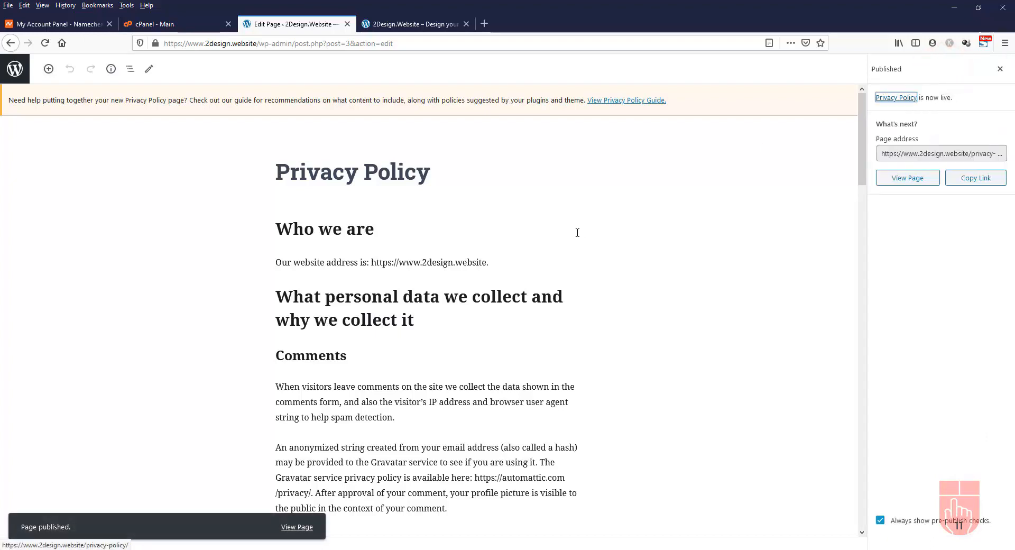
pyautogui.scroll(-15, 578, 233)
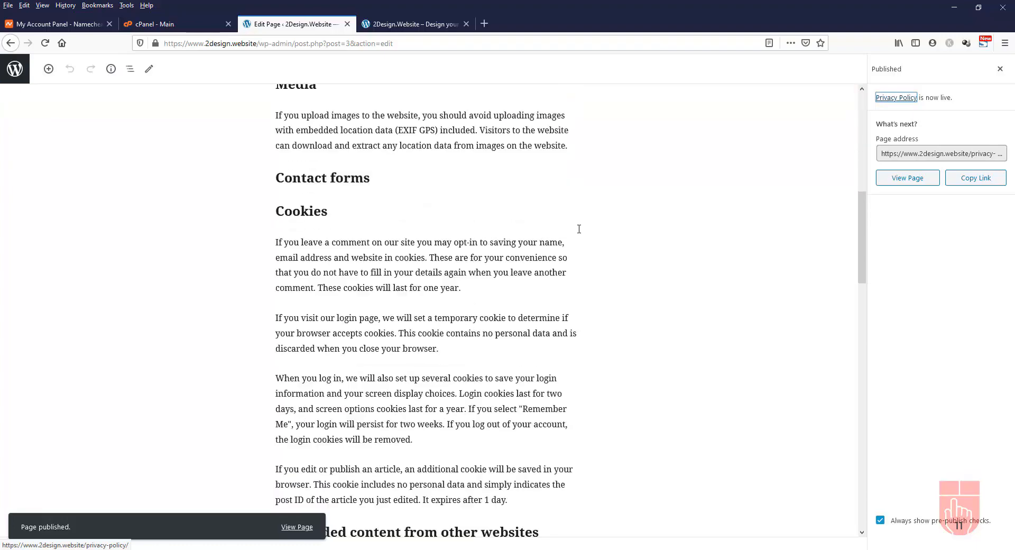
pyautogui.scroll(-8, 579, 229)
pyautogui.scroll(20, 579, 229)
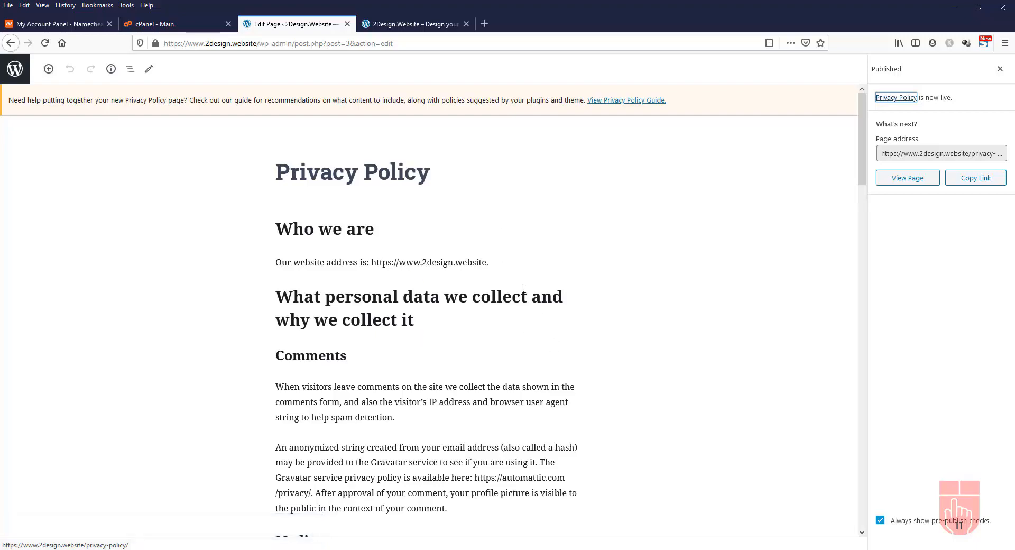
pyautogui.click(16, 69)
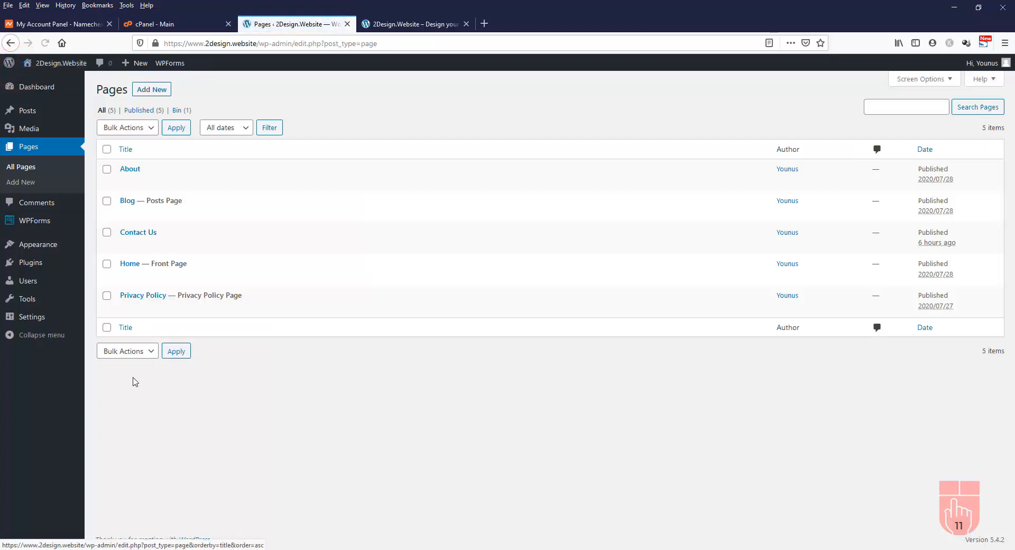
# In Appearance > Menus, add the Privacy Policy page to the Footer Menu
pyautogui.moveTo(48, 259)
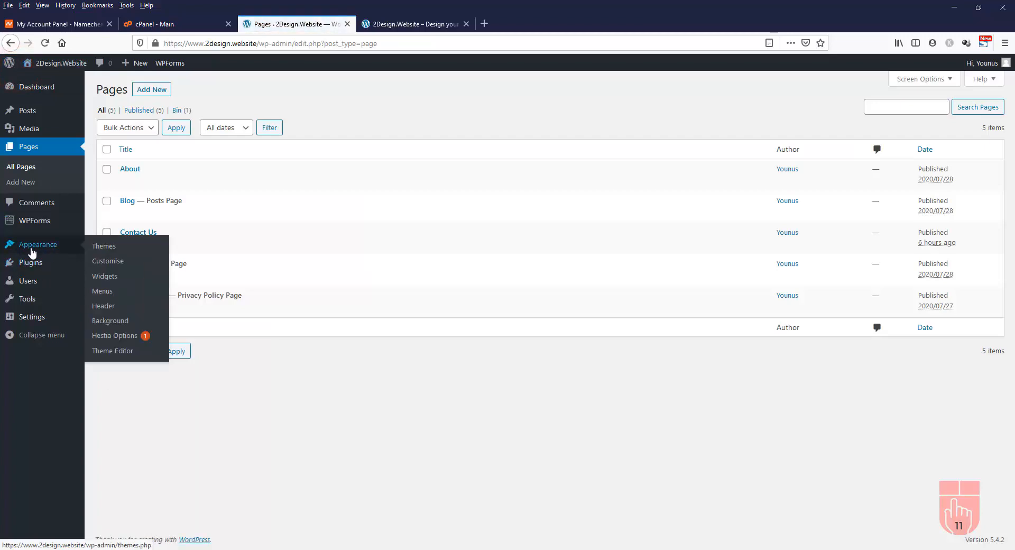
pyautogui.click(103, 293)
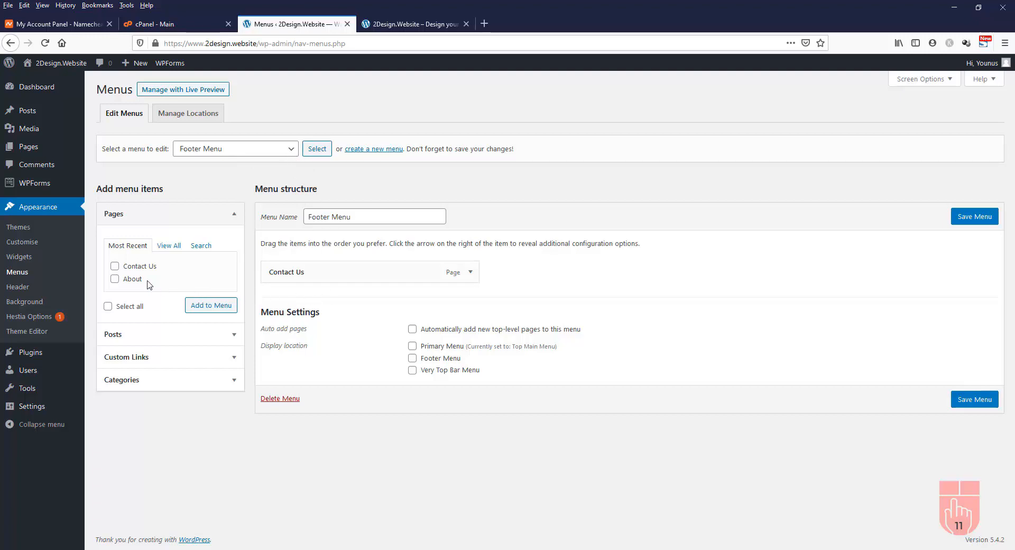
pyautogui.click(170, 248)
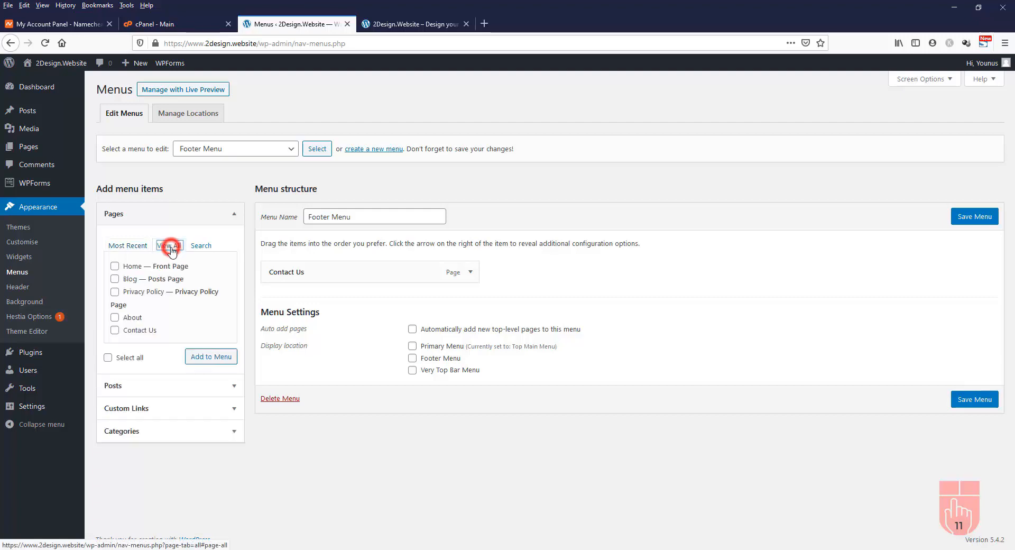
pyautogui.click(115, 292)
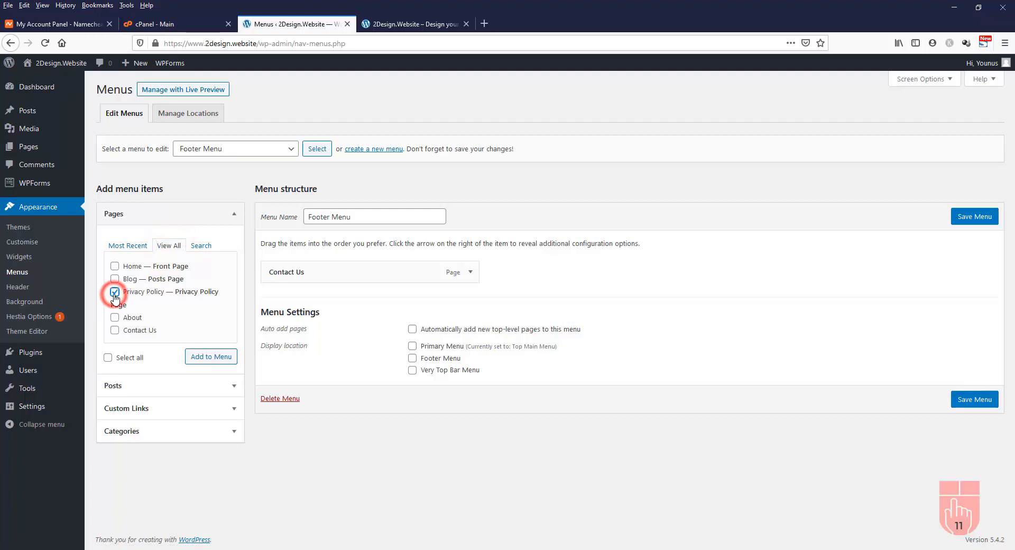
pyautogui.click(201, 362)
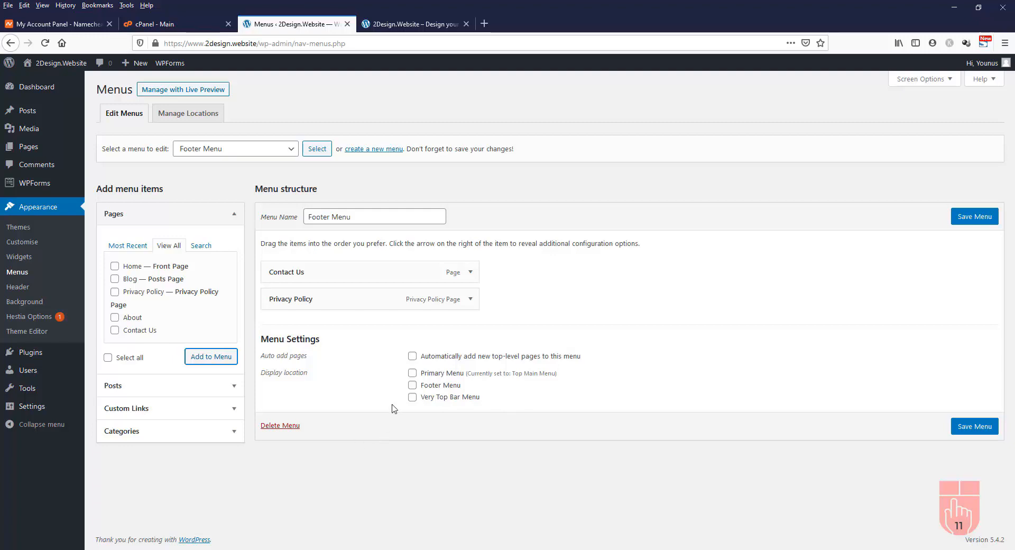
# Assign the Footer Menu to the footer location, save it, and view the live site
pyautogui.click(412, 385)
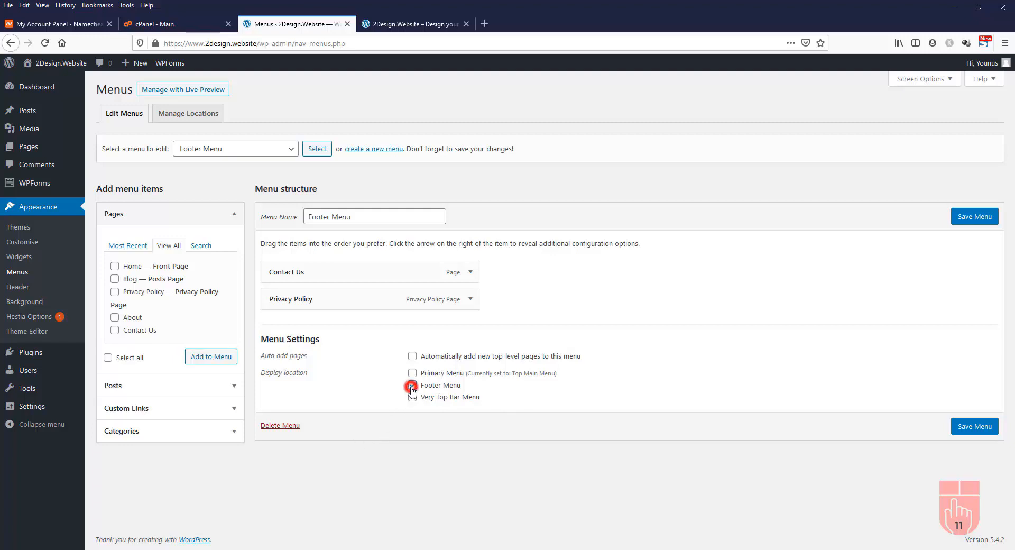
pyautogui.click(976, 432)
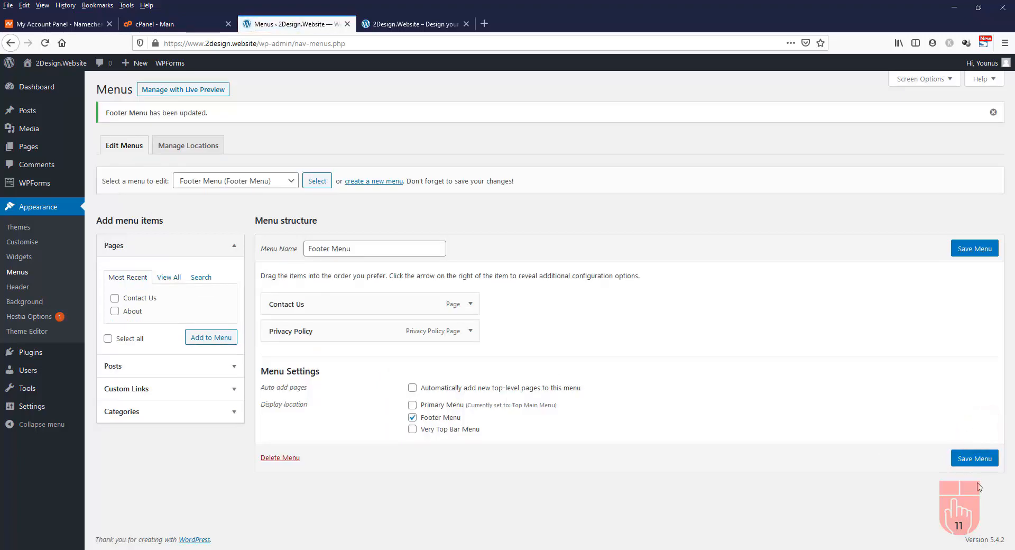
pyautogui.click(413, 23)
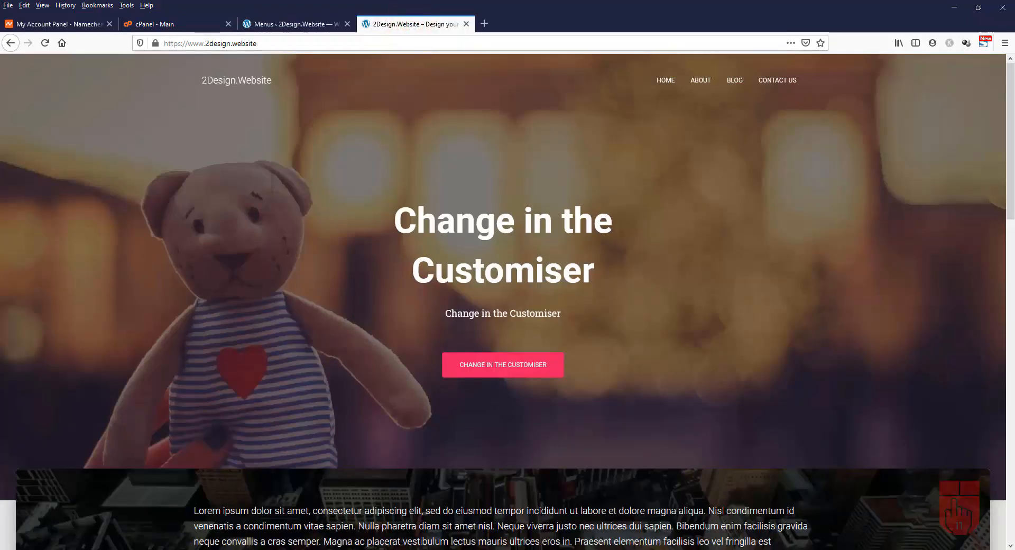
# Reload the site, follow the footer's Privacy Policy and Contact Us links, then return to Menus
pyautogui.click(45, 43)
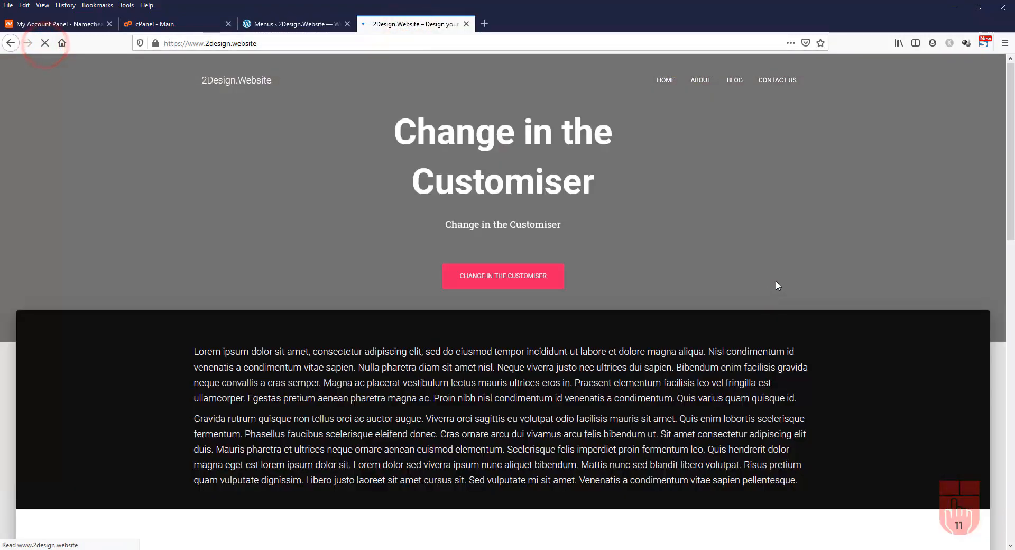
pyautogui.scroll(-15, 773, 281)
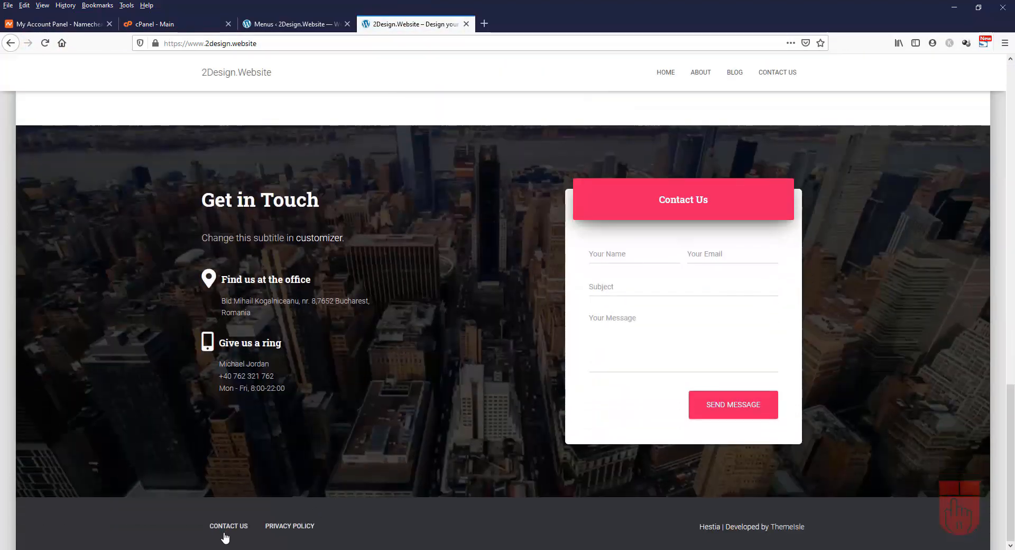
pyautogui.click(292, 531)
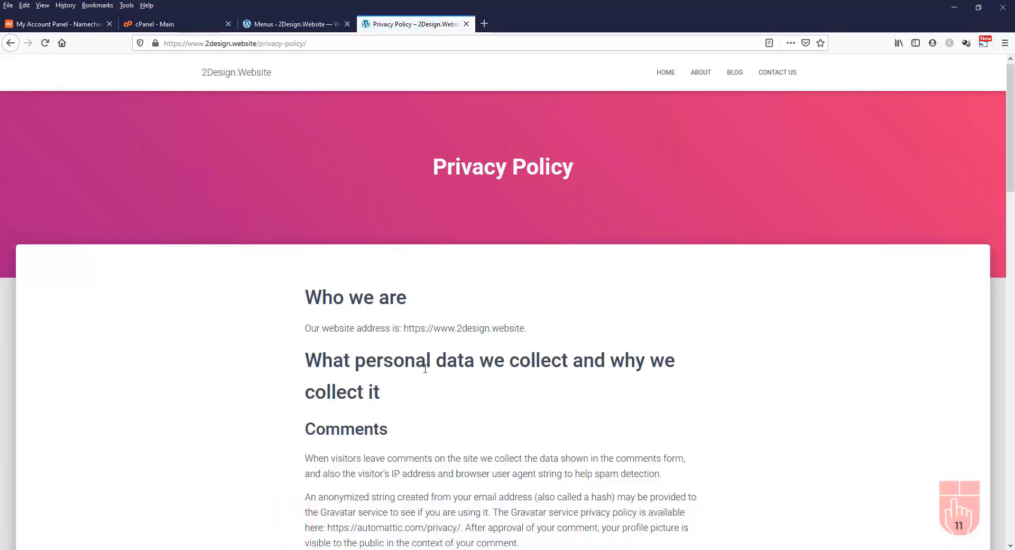
pyautogui.scroll(-20, 425, 369)
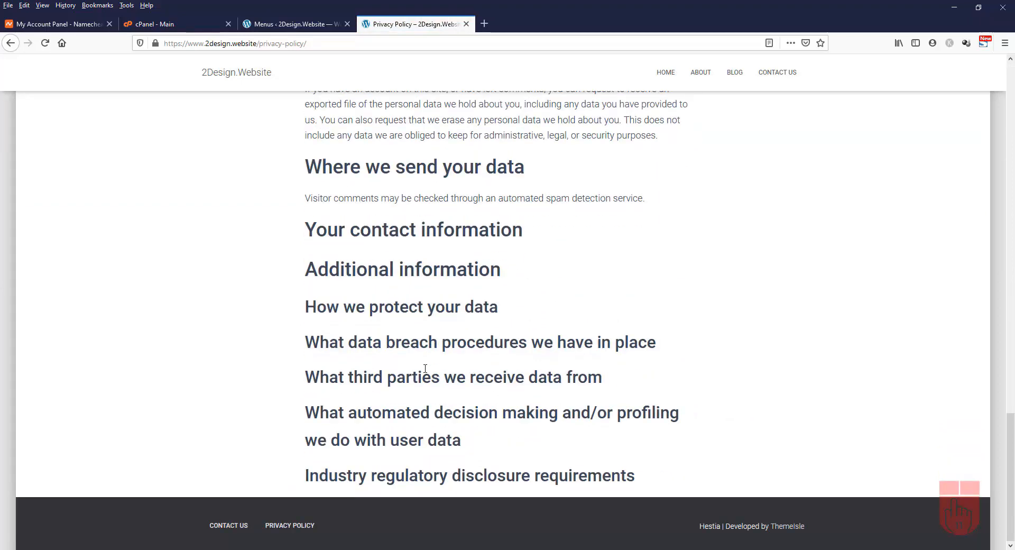
pyautogui.click(227, 526)
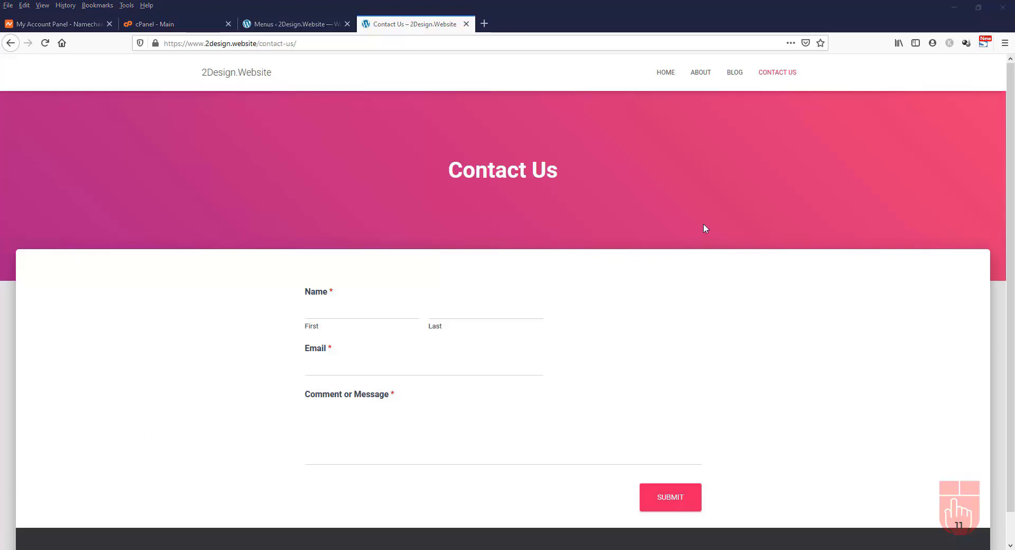
pyautogui.click(666, 73)
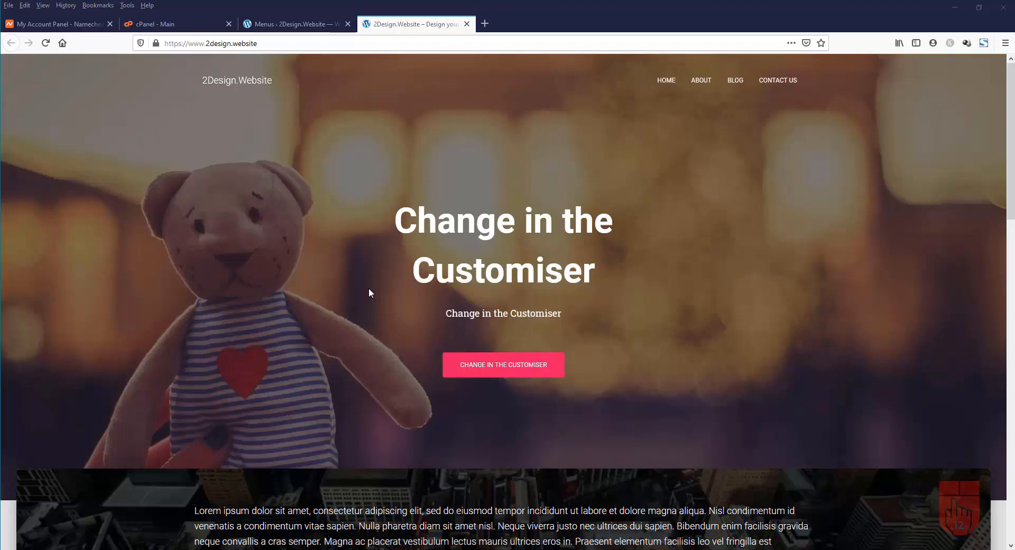
pyautogui.click(291, 24)
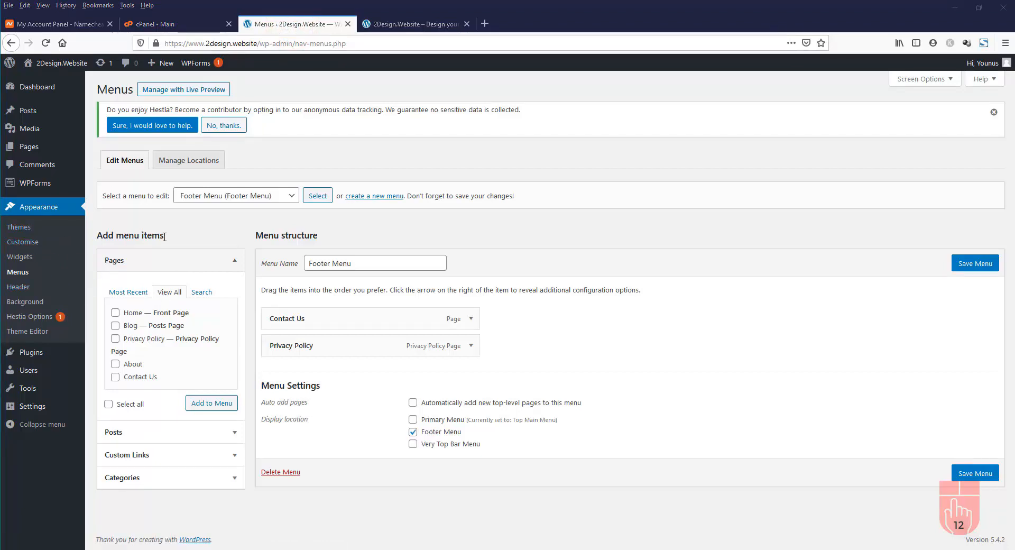
# Open the Customiser, view the Hestia documentation briefly, and dismiss the Orbit Fox Companion notice
pyautogui.click(37, 247)
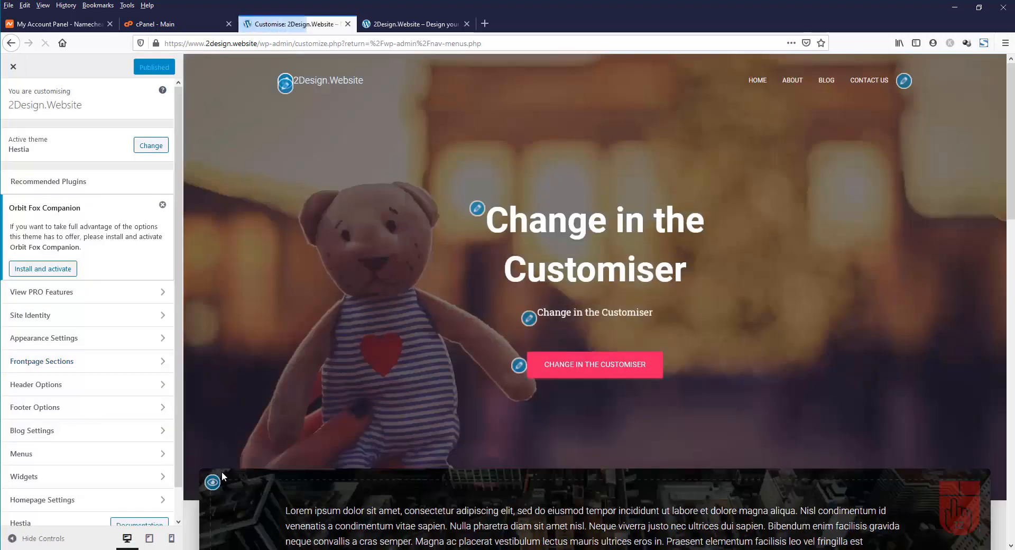
pyautogui.scroll(-1, 84, 239)
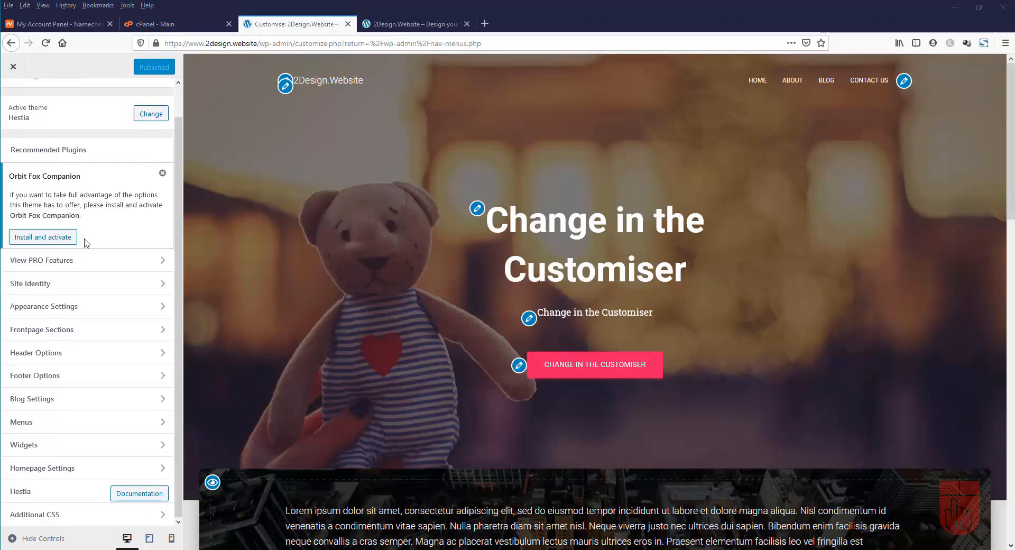
pyautogui.scroll(1, 86, 243)
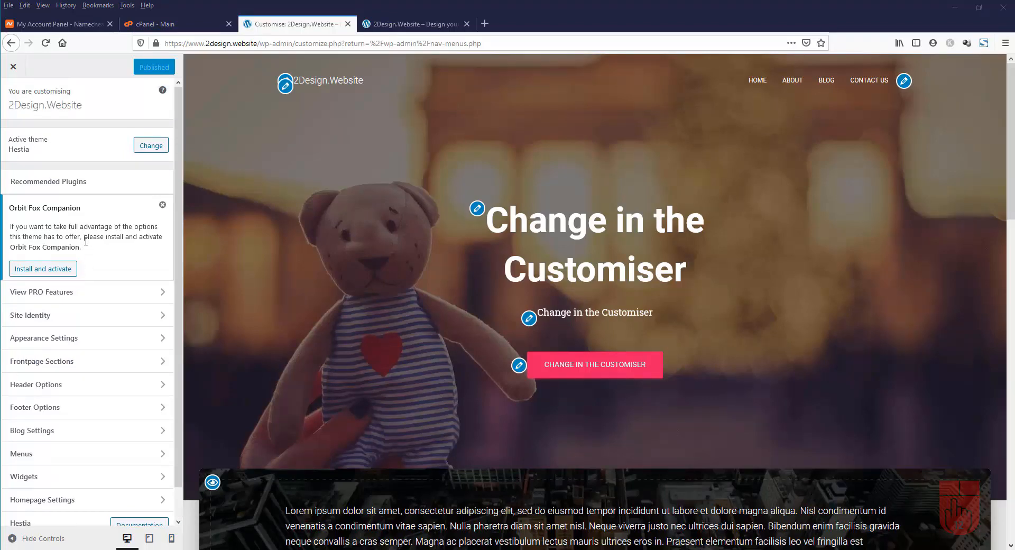
pyautogui.scroll(-1, 86, 241)
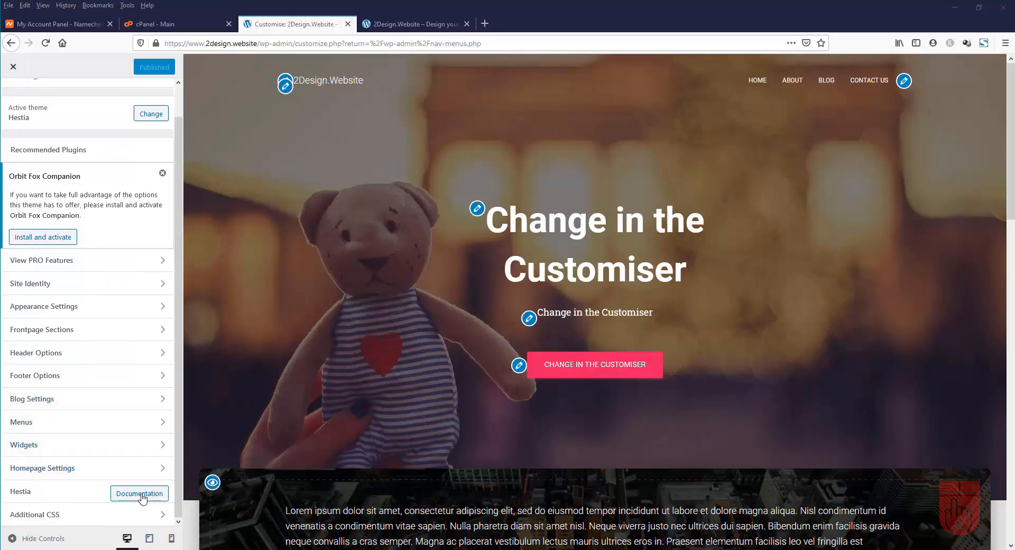
pyautogui.click(126, 497)
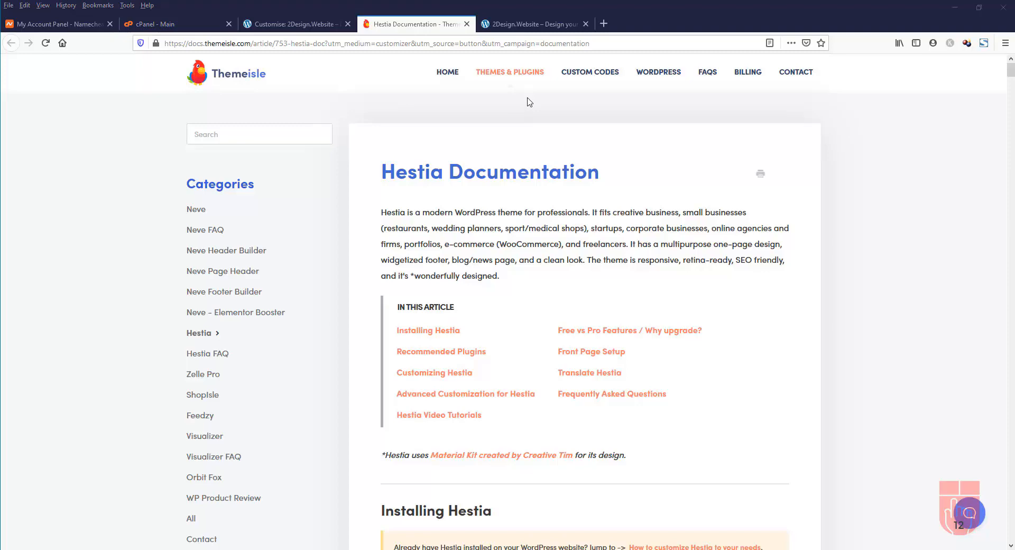
pyautogui.click(467, 24)
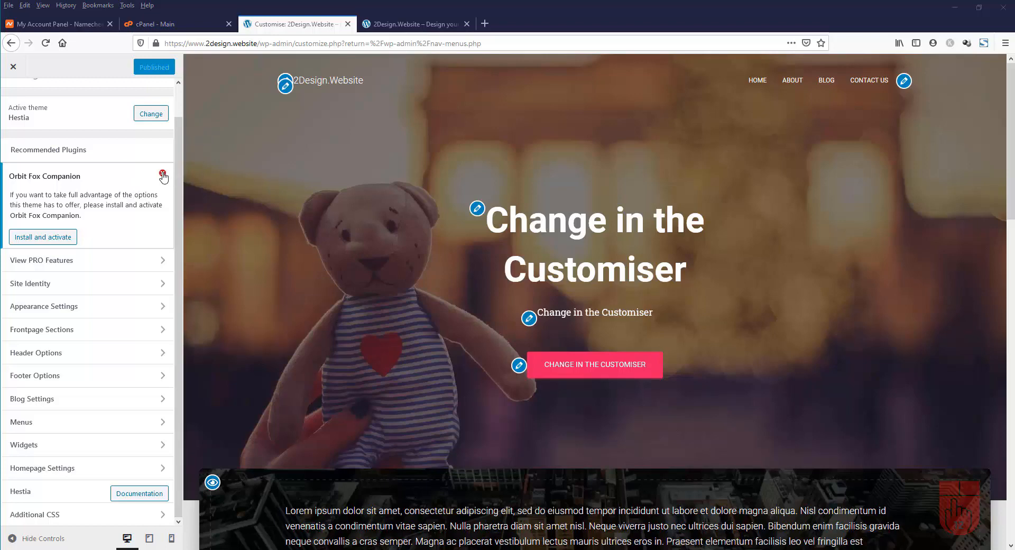
pyautogui.click(163, 175)
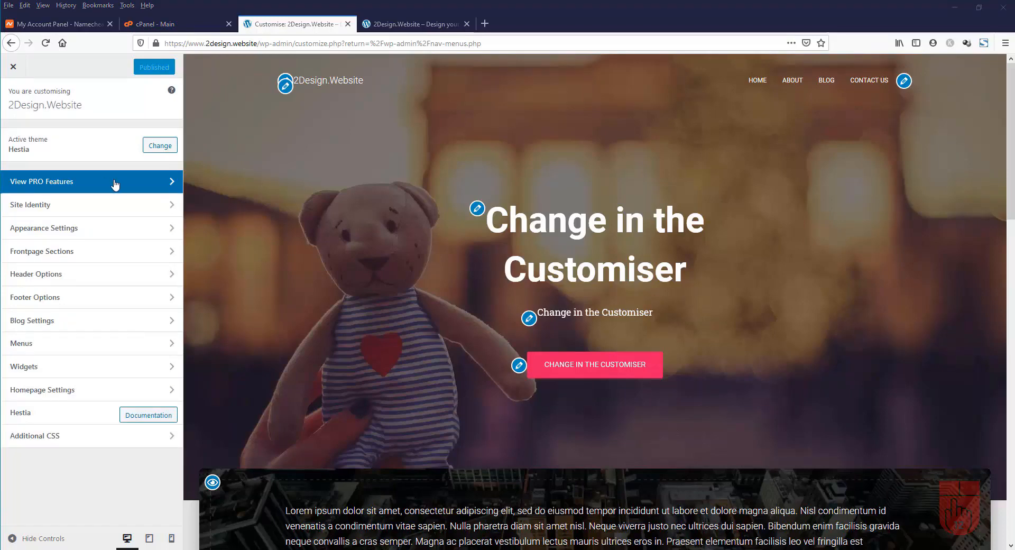
# Open the Customiser's Site Identity panel and switch to the Logo folder with logo_grey.png and logo_white.png
pyautogui.click(114, 182)
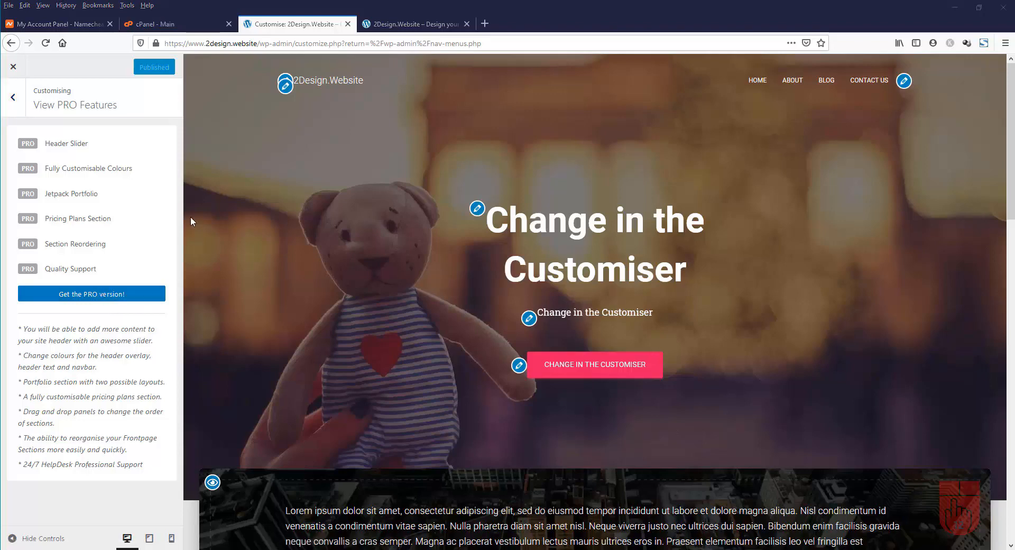
pyautogui.click(12, 97)
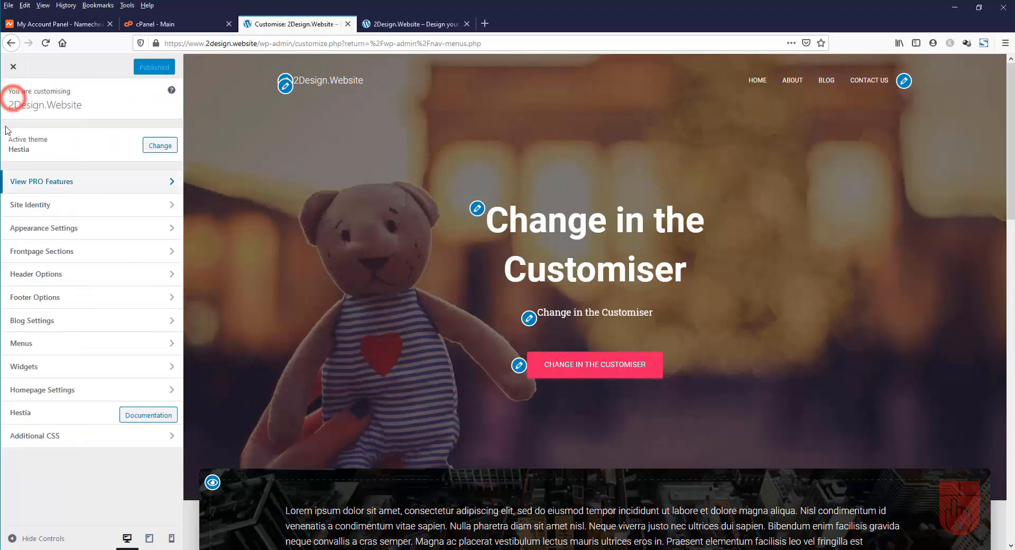
pyautogui.click(94, 214)
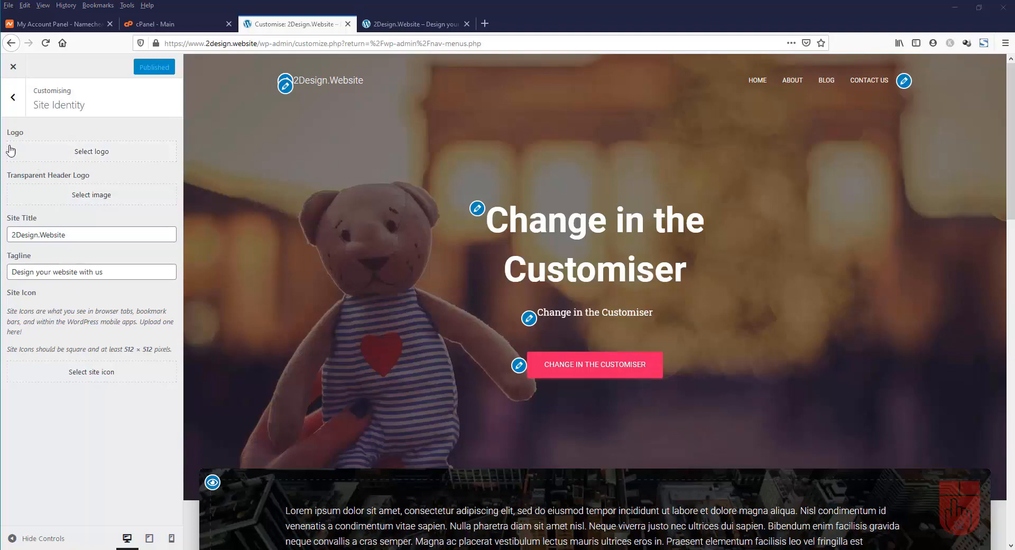
pyautogui.scroll(-10, 275, 174)
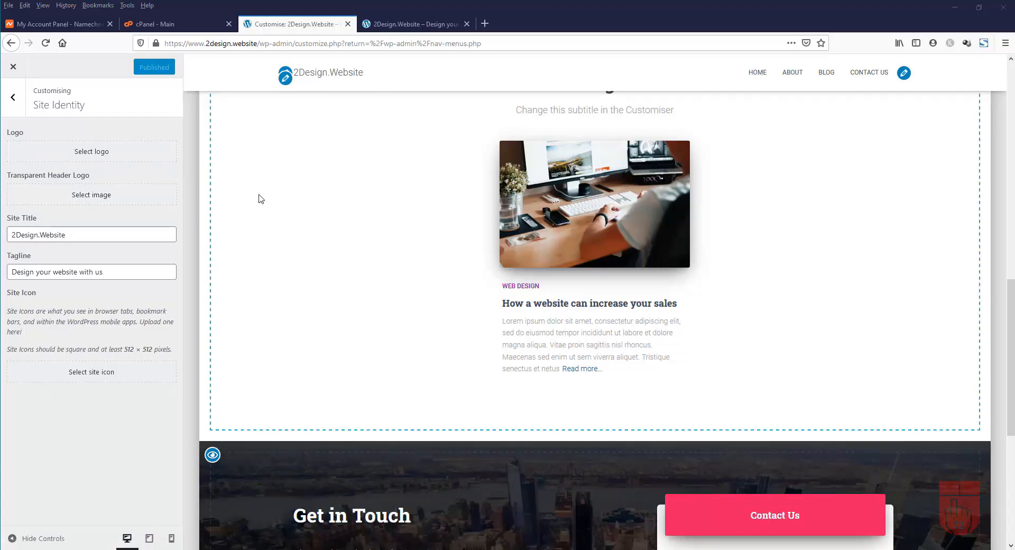
pyautogui.scroll(15, 259, 195)
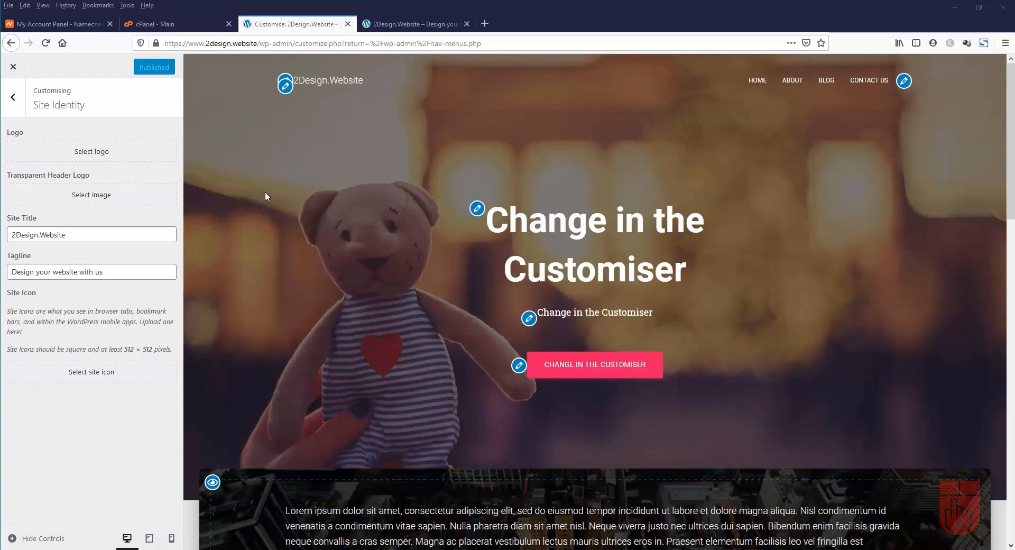
pyautogui.hotkey('alt', 'Tab')
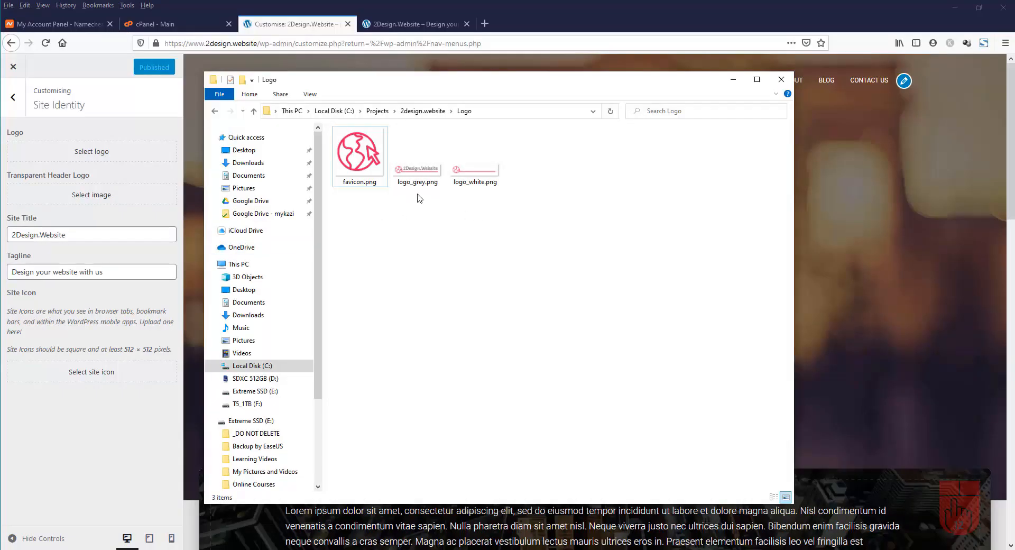
pyautogui.moveTo(420, 188)
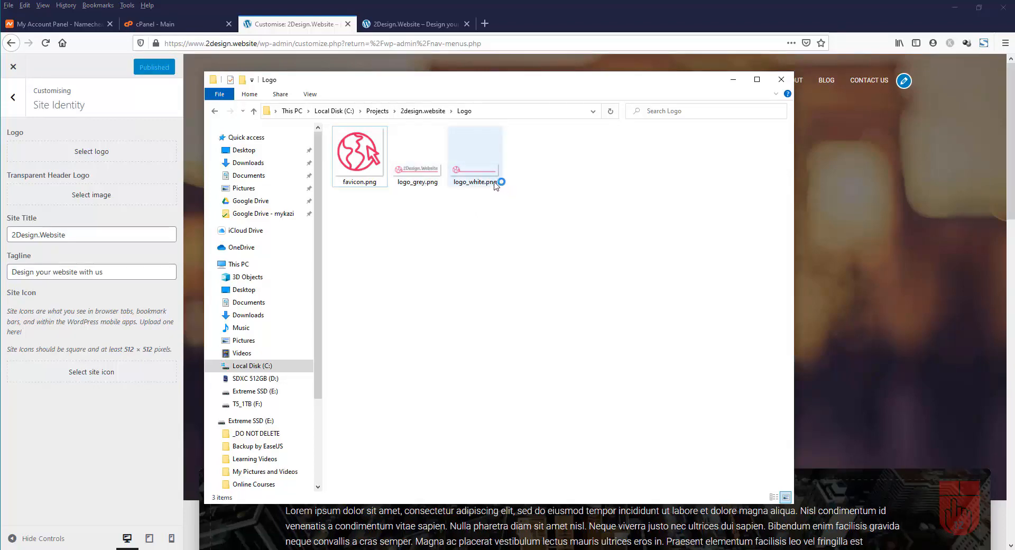
# Upload logo_grey.png, set it as the site logo without cropping, and check the header preview
pyautogui.click(96, 153)
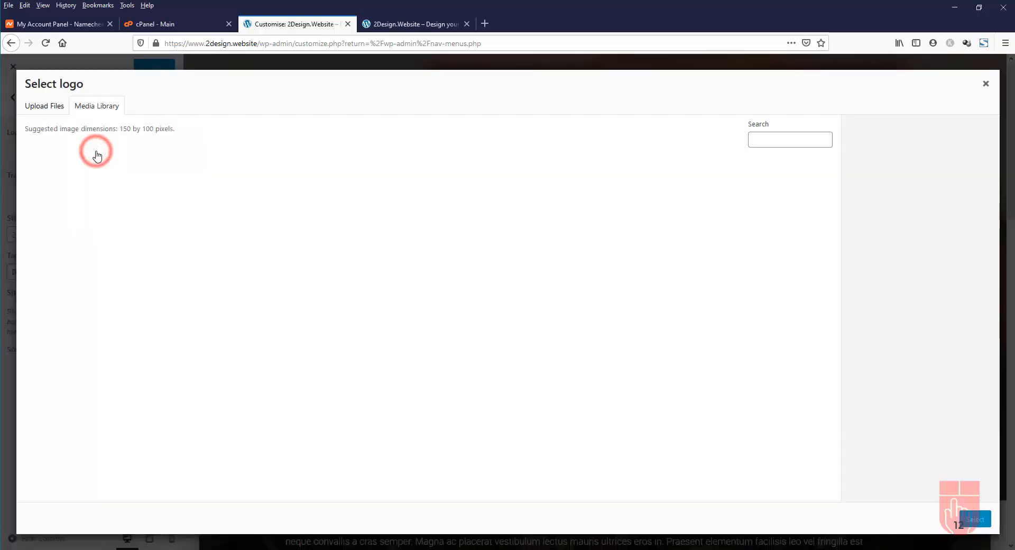
pyautogui.click(47, 108)
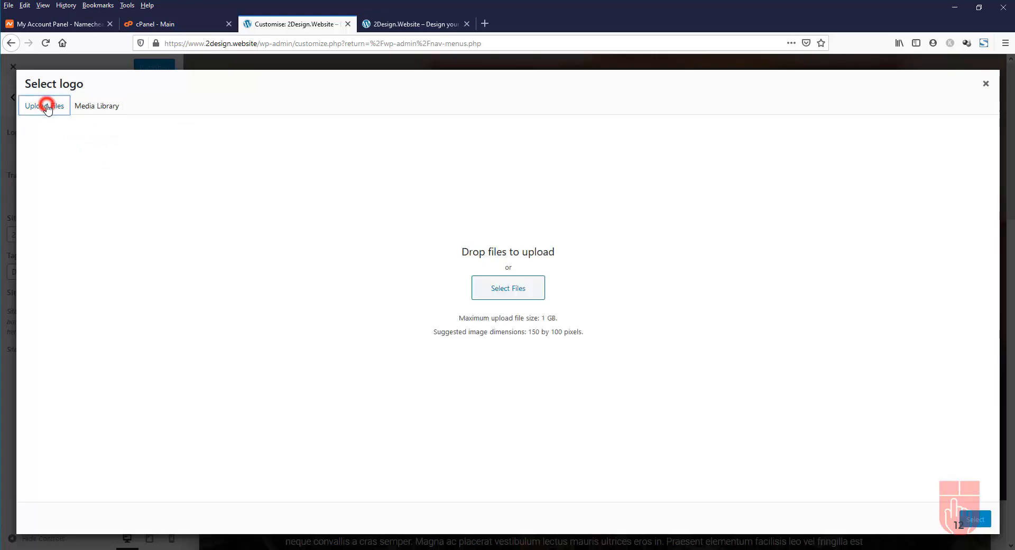
pyautogui.click(526, 292)
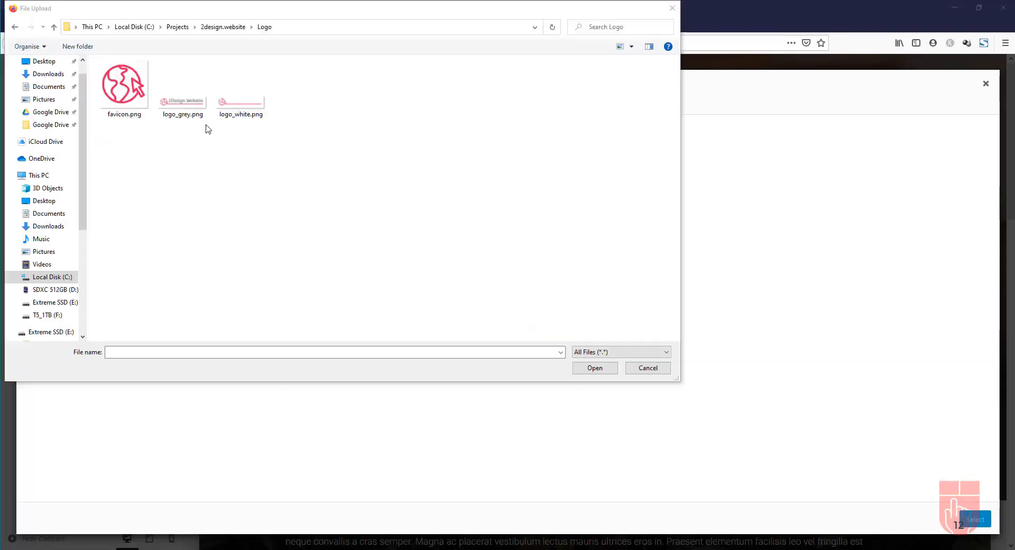
pyautogui.click(180, 103)
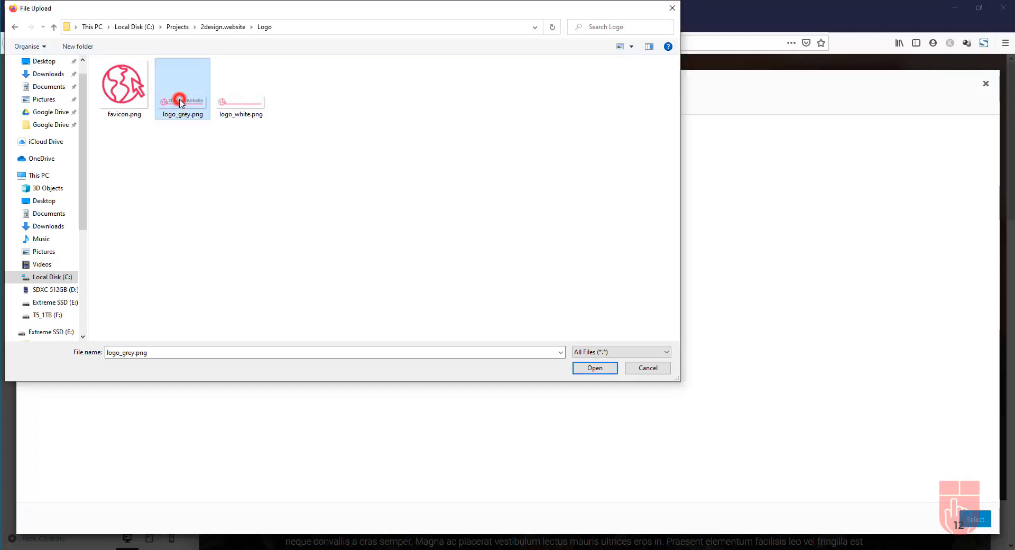
pyautogui.click(594, 369)
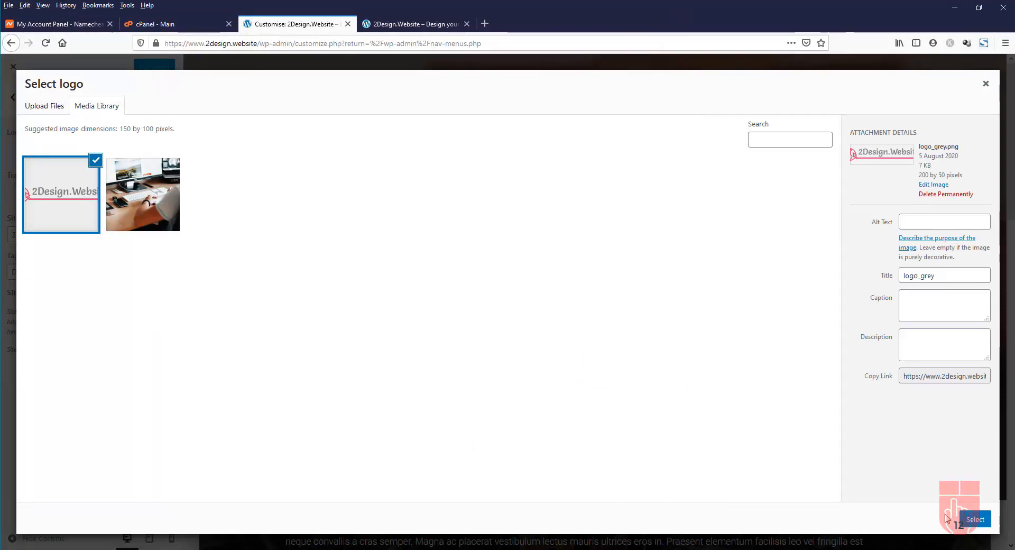
pyautogui.click(976, 520)
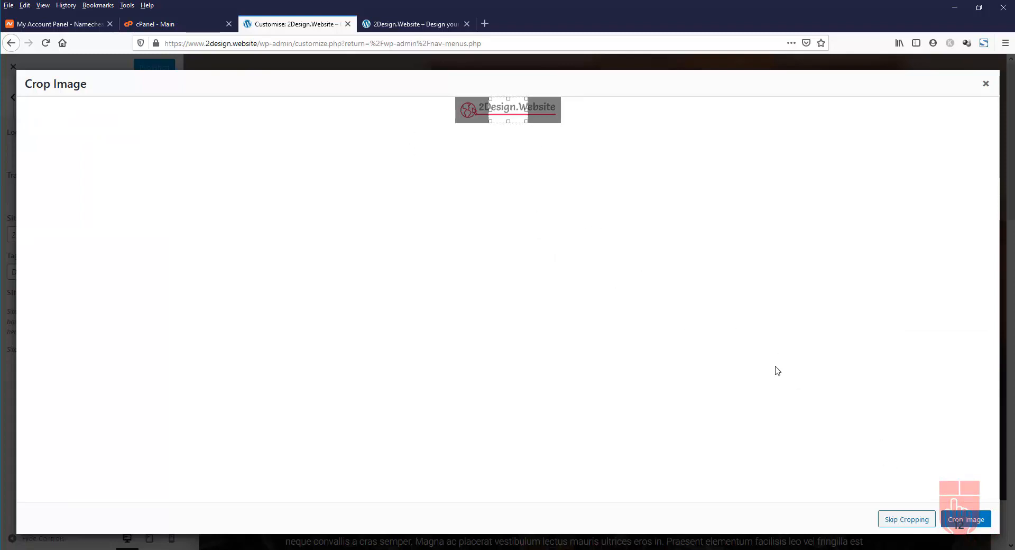
pyautogui.click(904, 521)
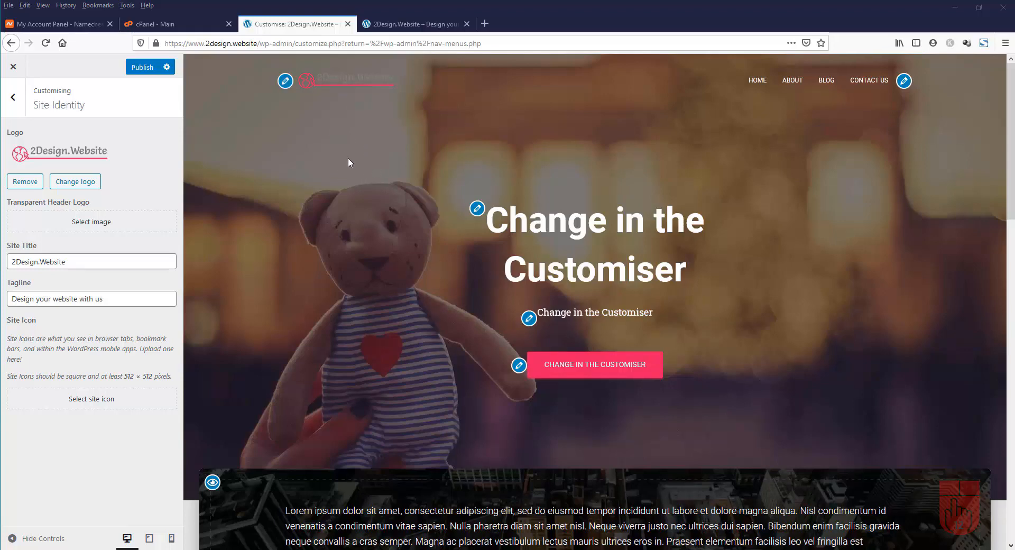
pyautogui.scroll(-3, 348, 158)
pyautogui.scroll(-6, 348, 156)
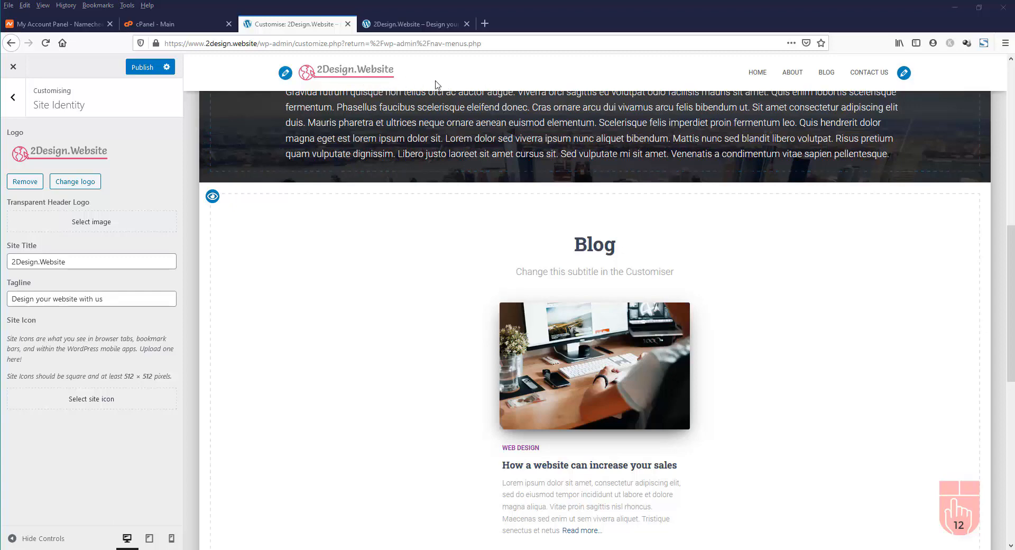
pyautogui.scroll(-6, 472, 148)
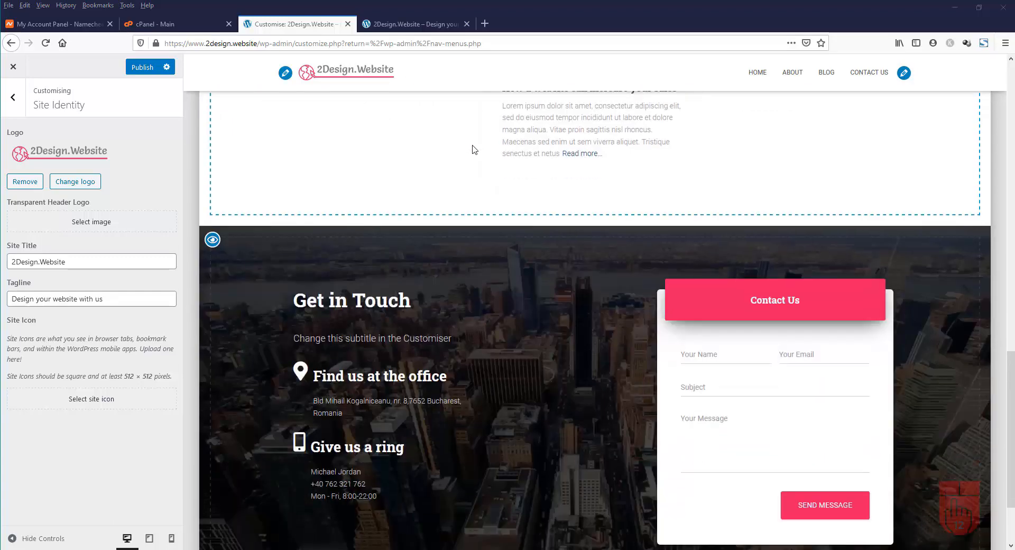
pyautogui.scroll(15, 472, 149)
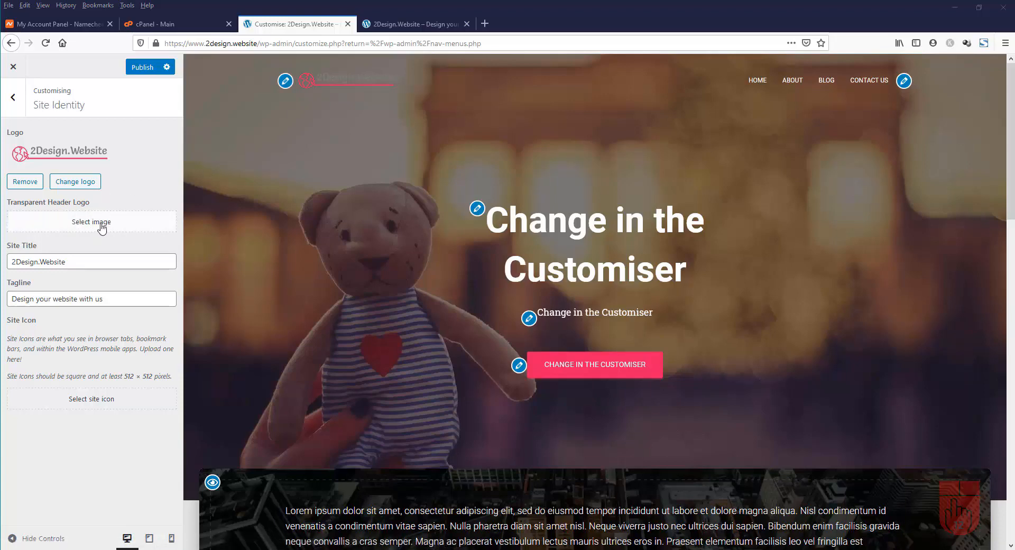
# Upload logo_white.png to the media library for the Transparent Header Logo
pyautogui.click(100, 226)
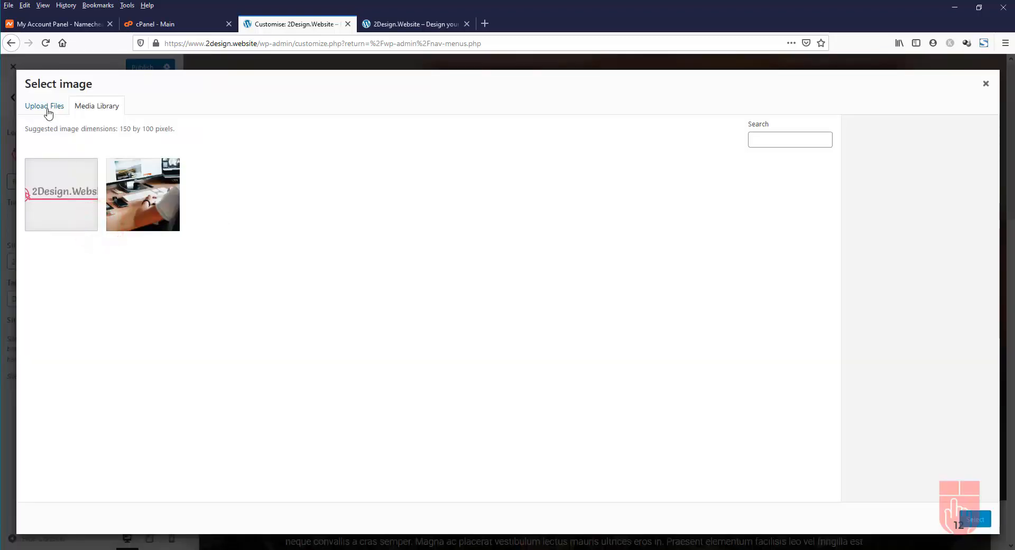
pyautogui.click(47, 110)
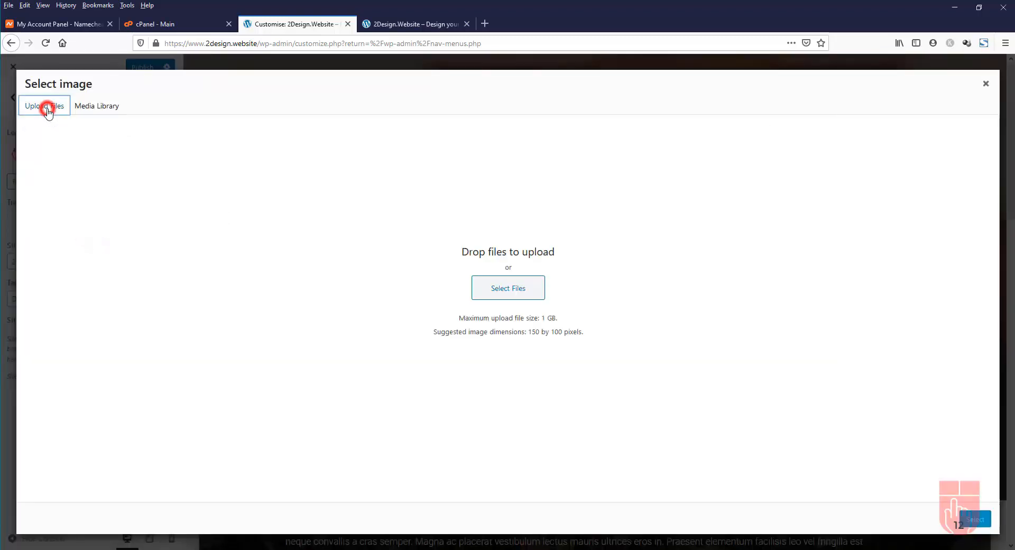
pyautogui.click(501, 297)
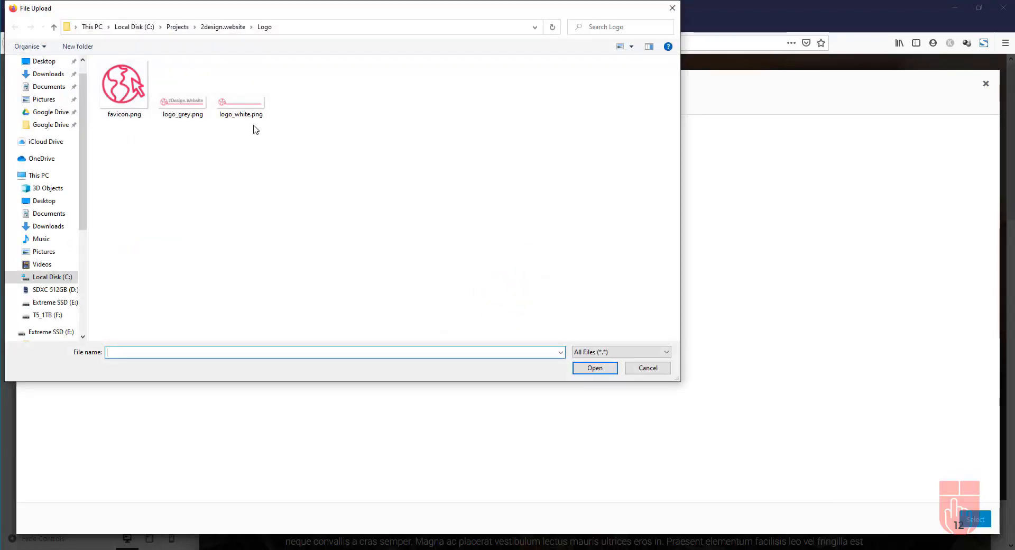
pyautogui.click(237, 111)
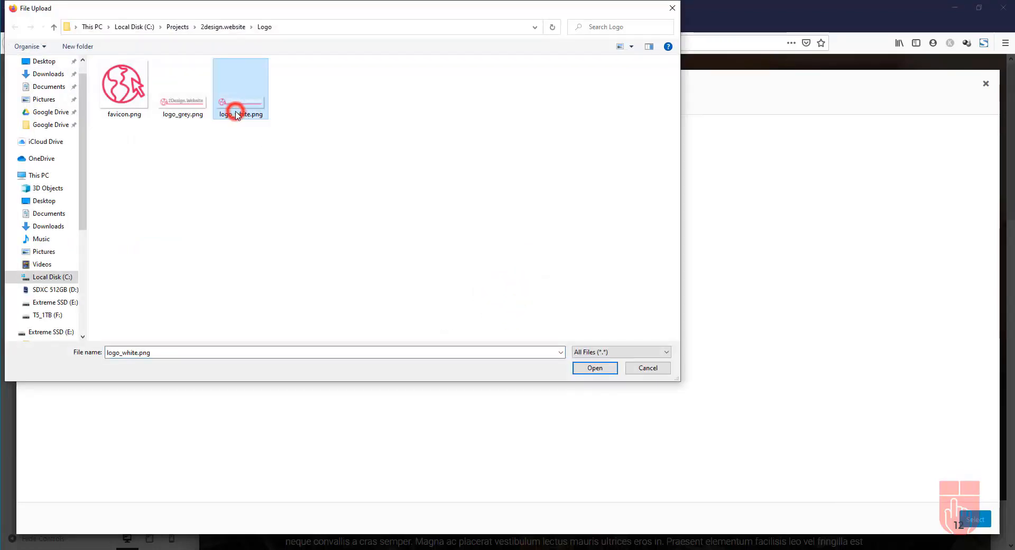
pyautogui.click(594, 368)
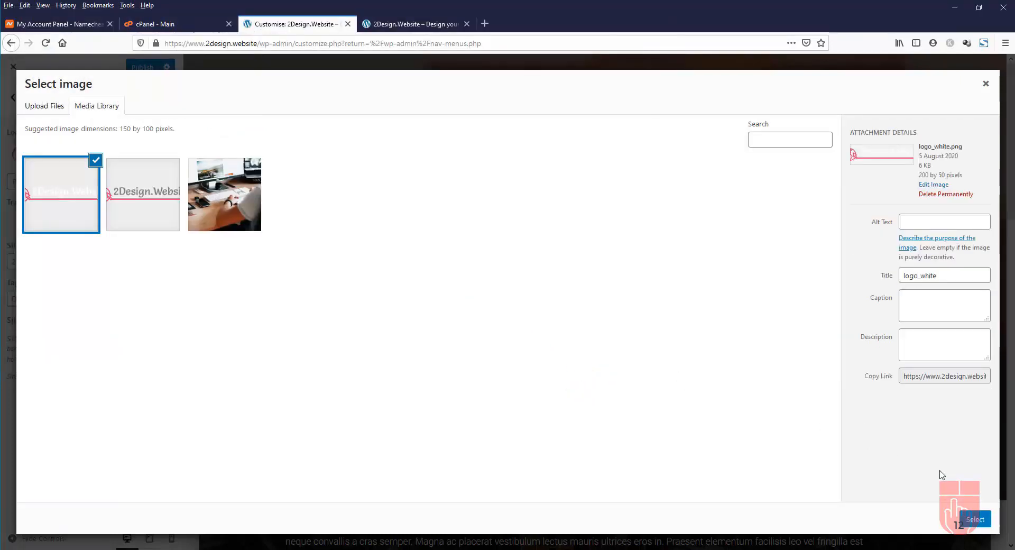
# Apply the white logo at full size, uncropped, and check it in the preview
pyautogui.click(976, 520)
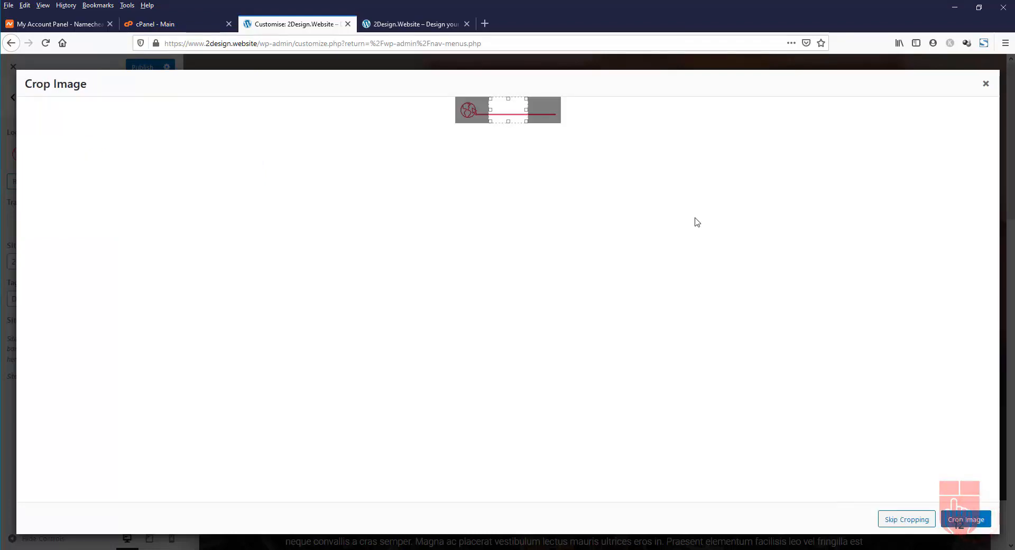
pyautogui.click(903, 521)
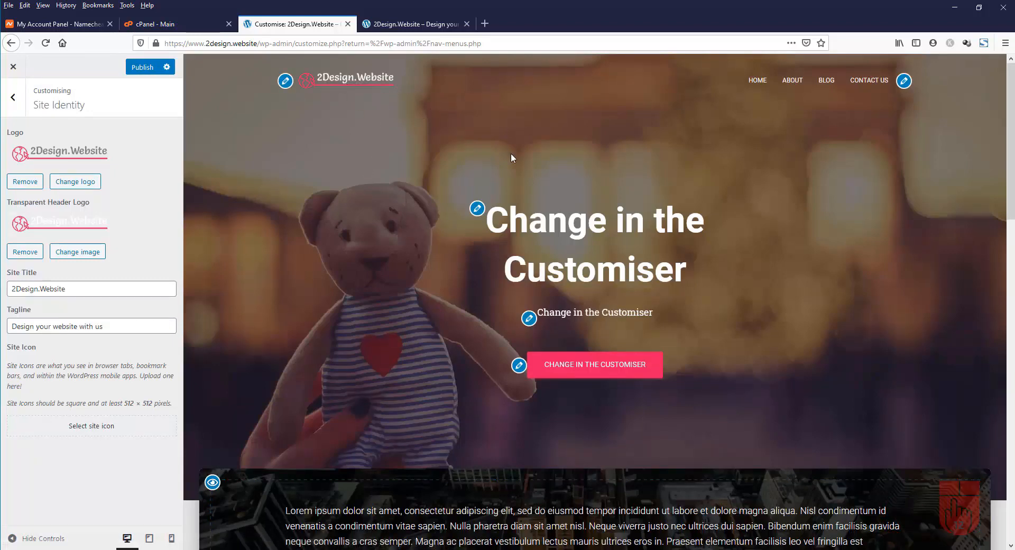
pyautogui.scroll(-8, 556, 139)
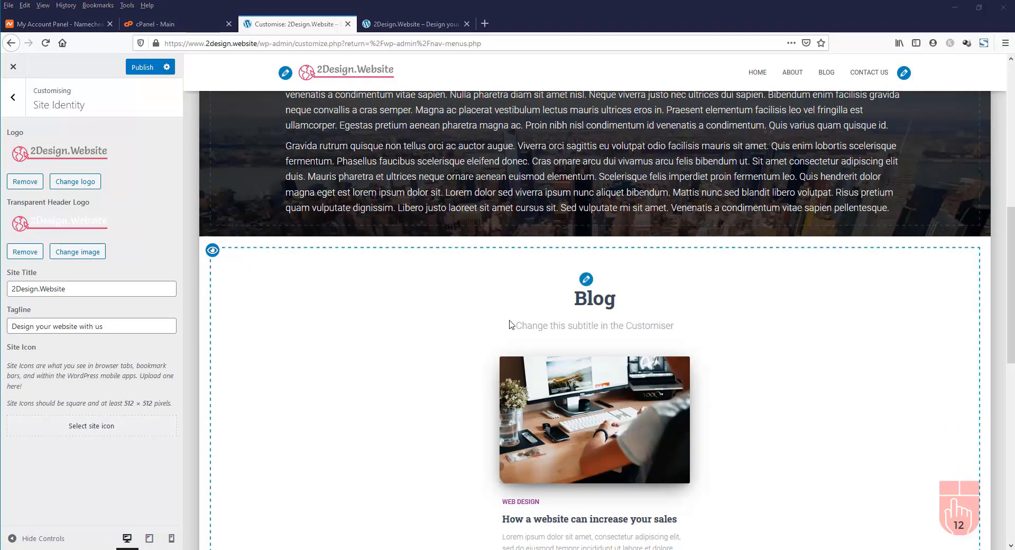
pyautogui.scroll(7, 510, 321)
pyautogui.scroll(1, 510, 320)
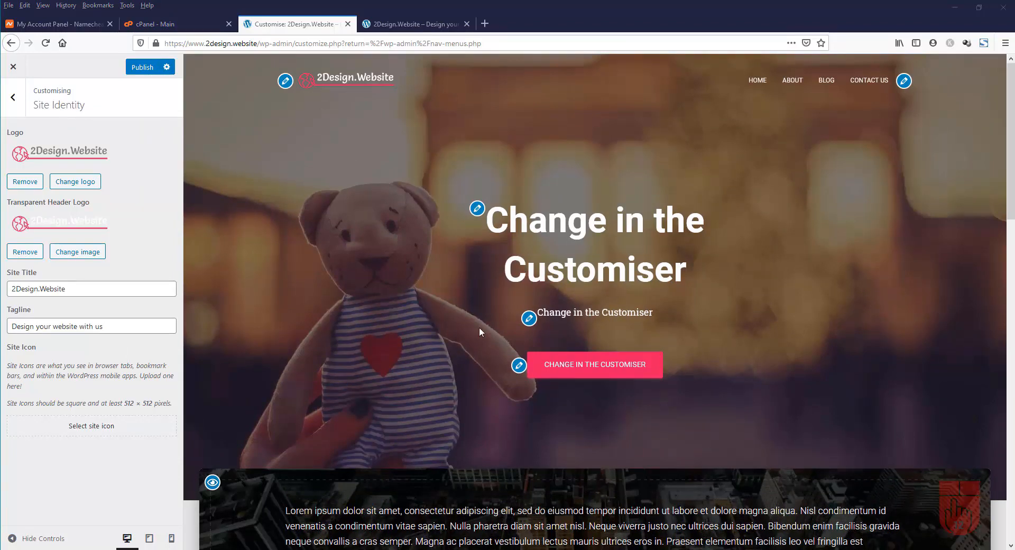
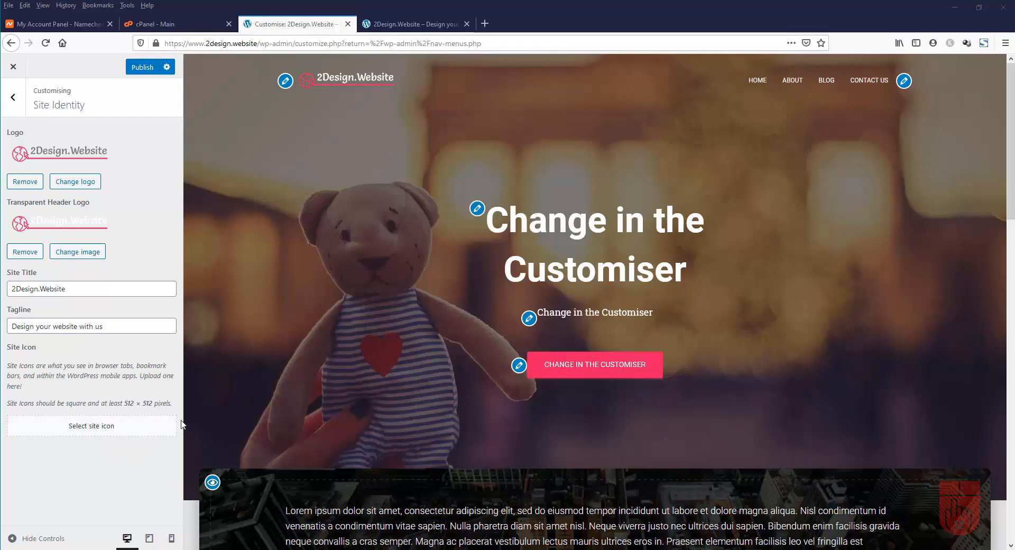
# Upload favicon.png as the uncropped site icon, publish it, and view the live site
pyautogui.click(114, 435)
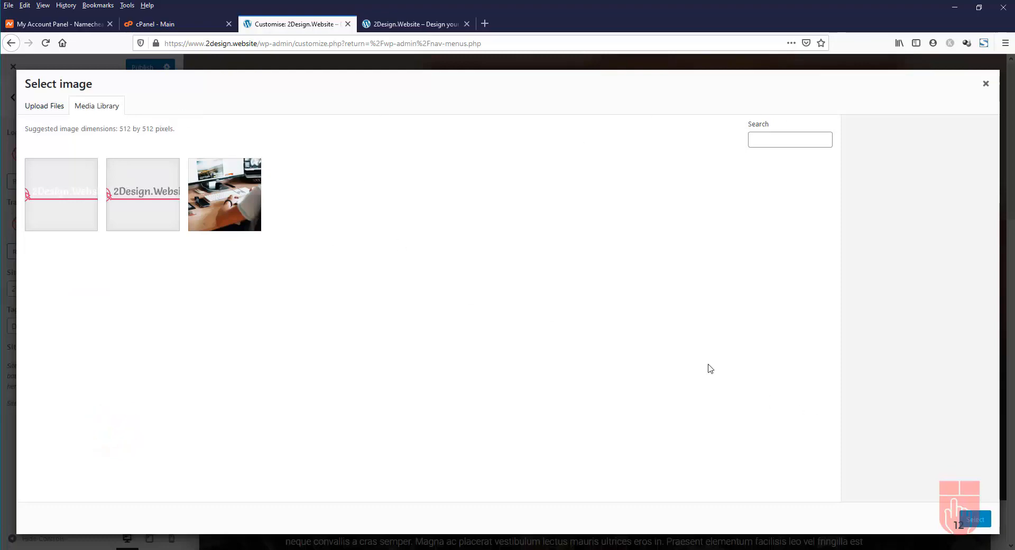
pyautogui.click(46, 108)
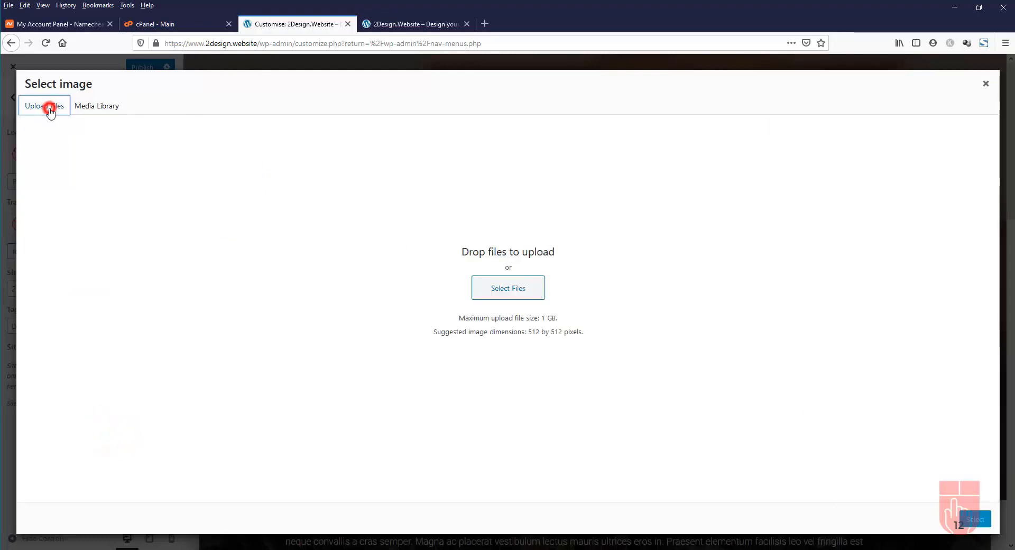
pyautogui.click(521, 289)
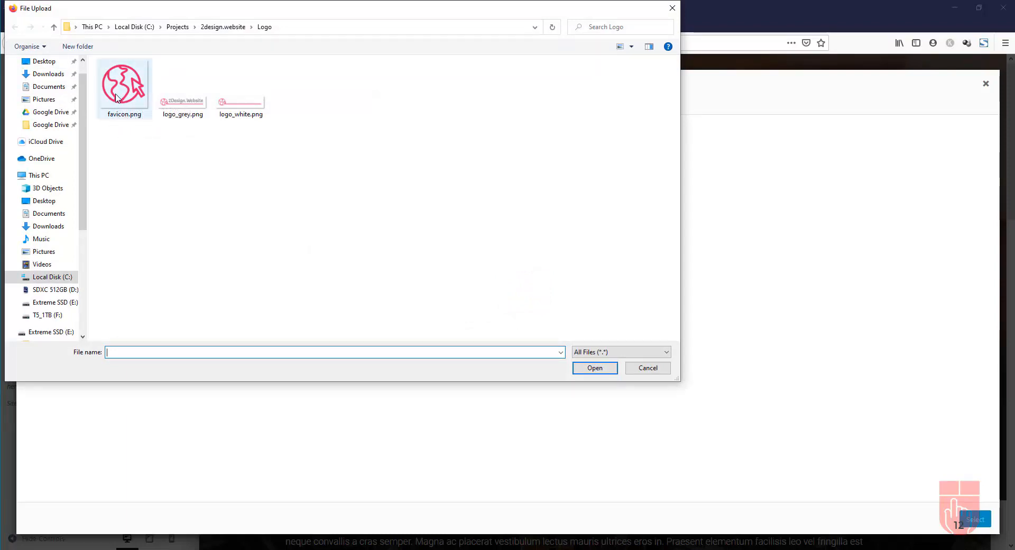
pyautogui.click(116, 96)
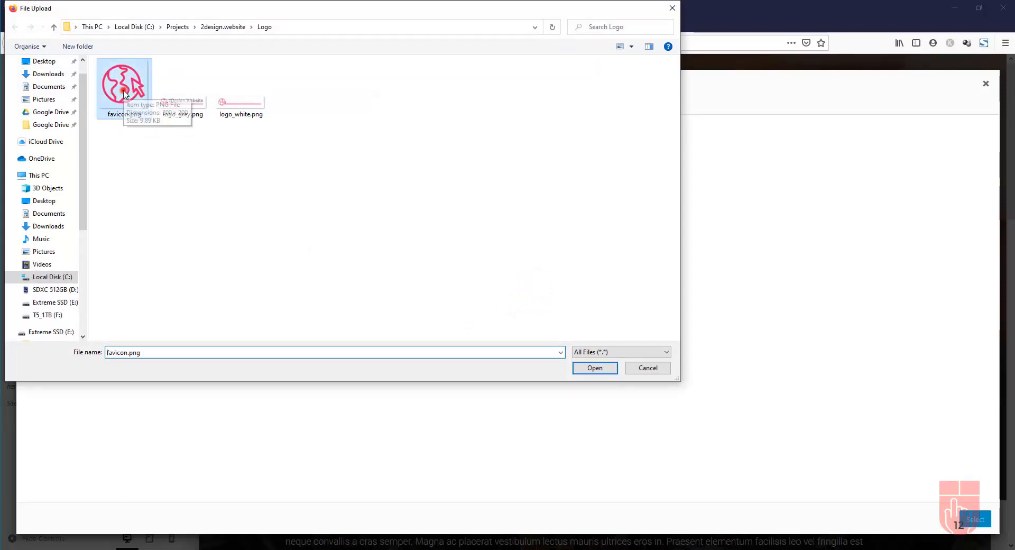
pyautogui.click(595, 368)
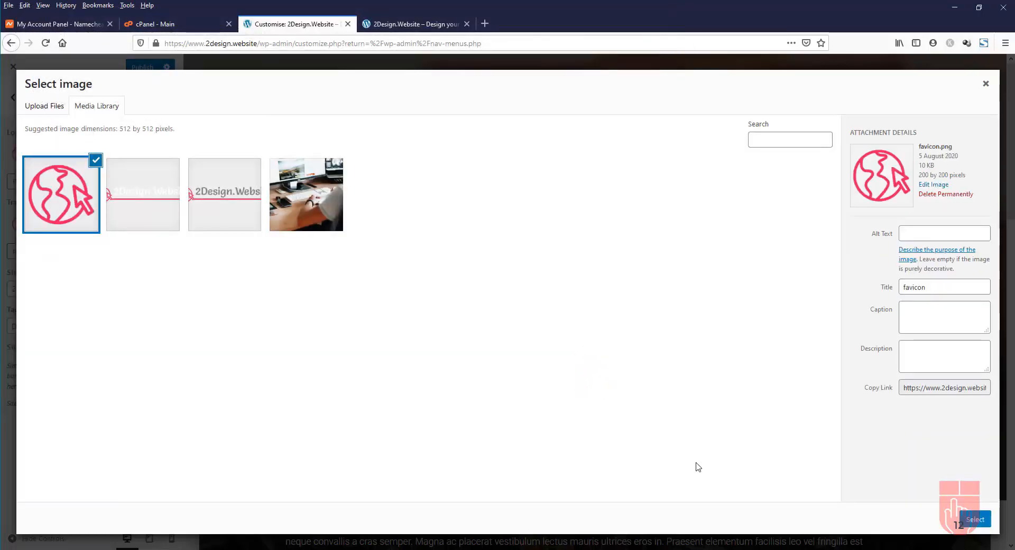
pyautogui.click(976, 520)
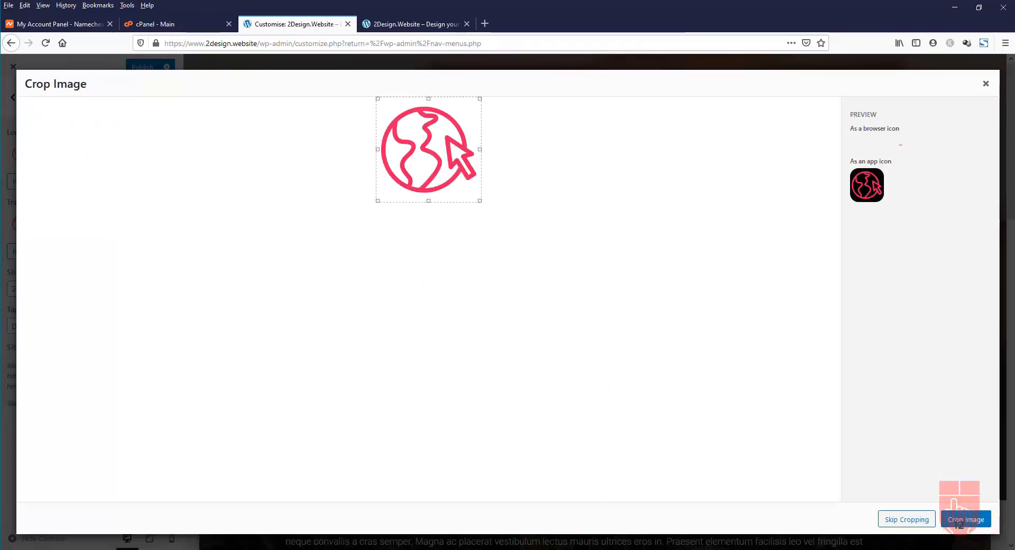
pyautogui.click(911, 520)
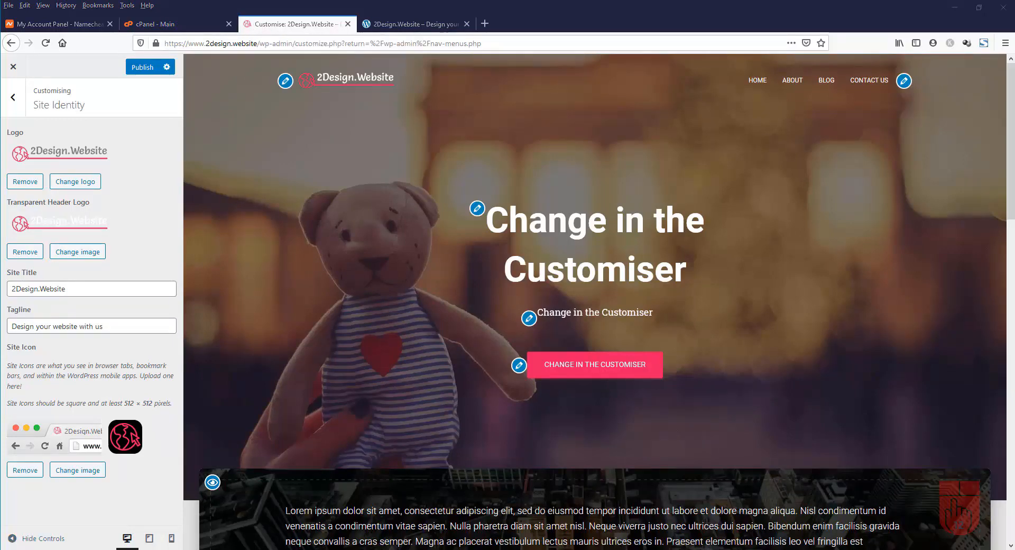
pyautogui.click(143, 69)
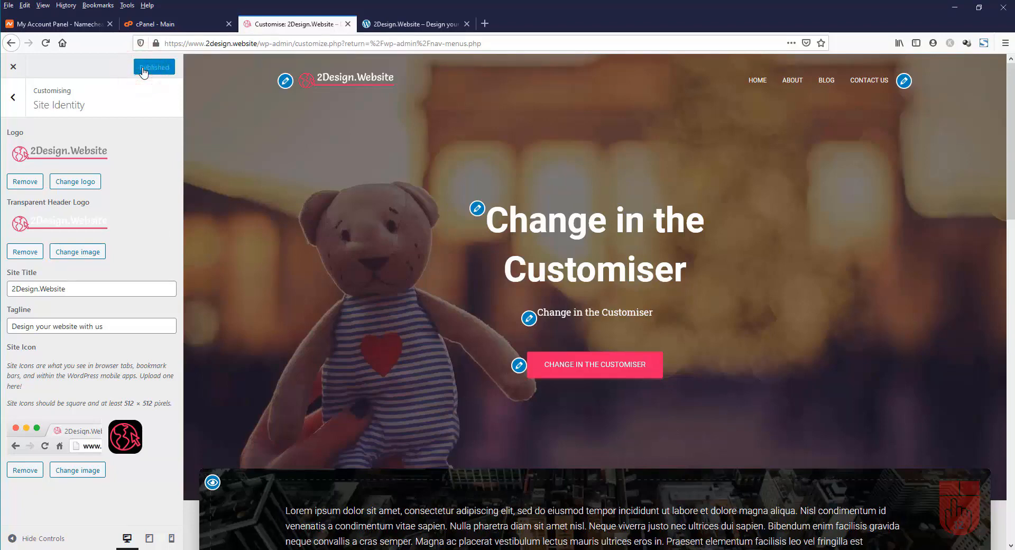
pyautogui.click(425, 24)
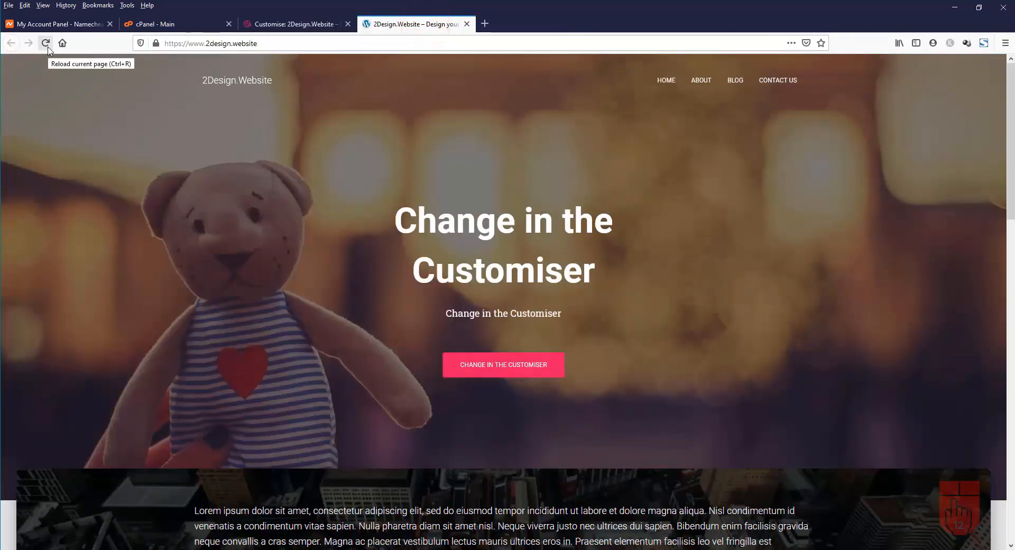
# Reload the live site to see the new logo, then return to the Customiser's main section list
pyautogui.click(46, 45)
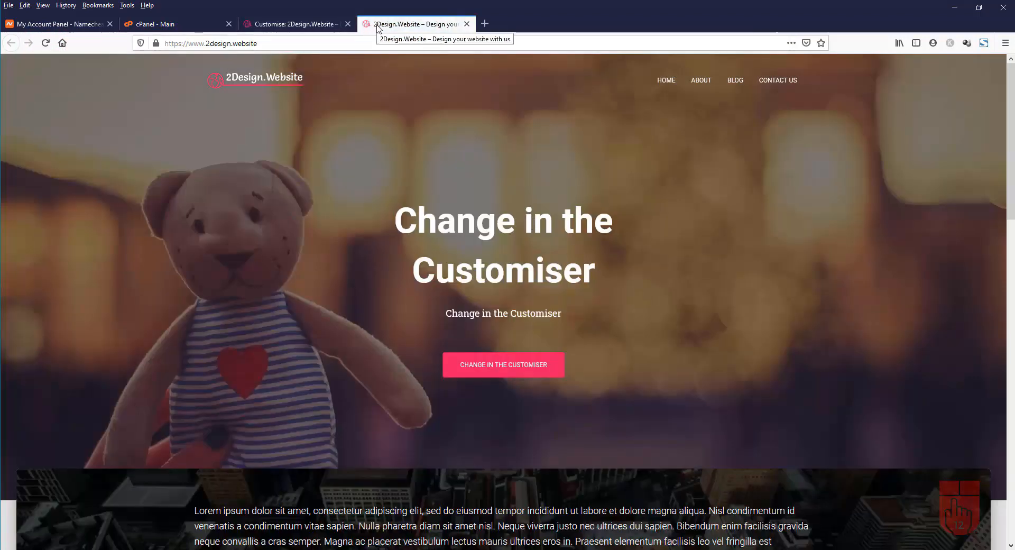
pyautogui.click(282, 25)
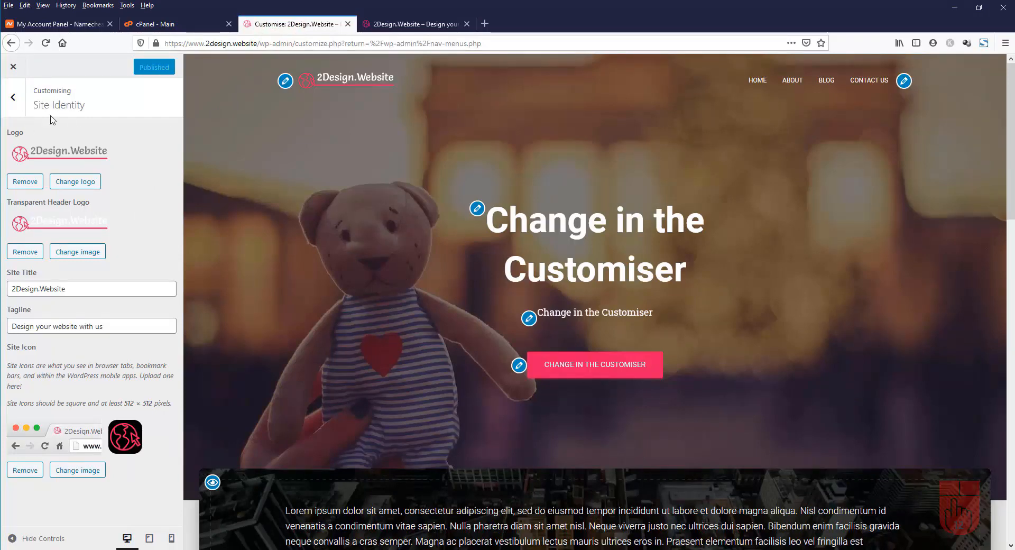
pyautogui.click(13, 100)
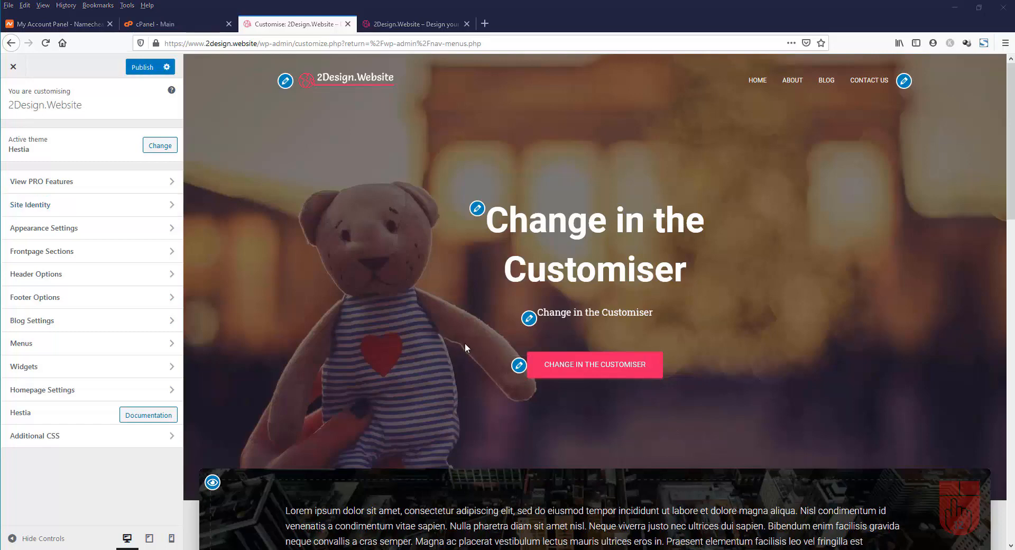
# In General Settings, enable Scroll to Top, disable Boxed Layout, and publish
pyautogui.click(92, 232)
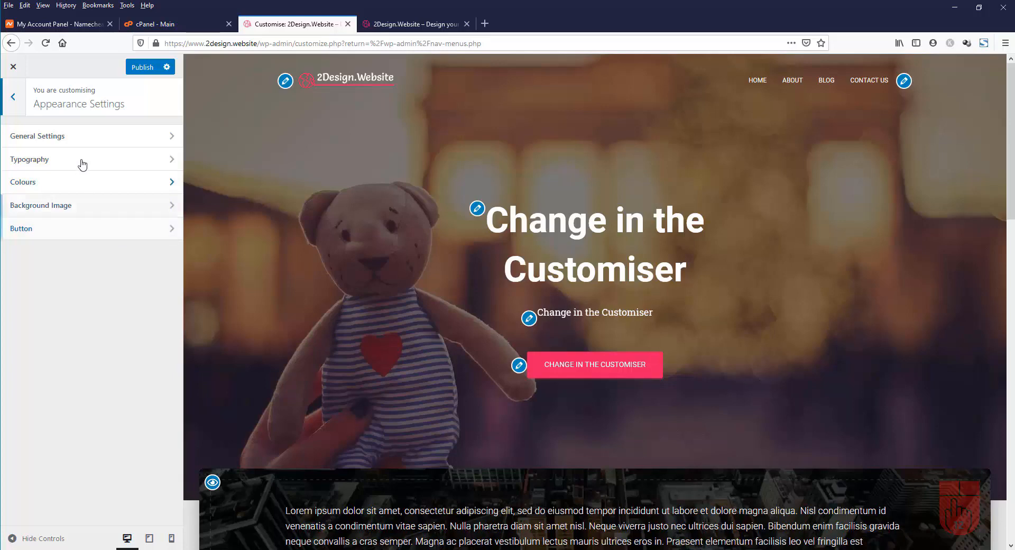
pyautogui.click(64, 137)
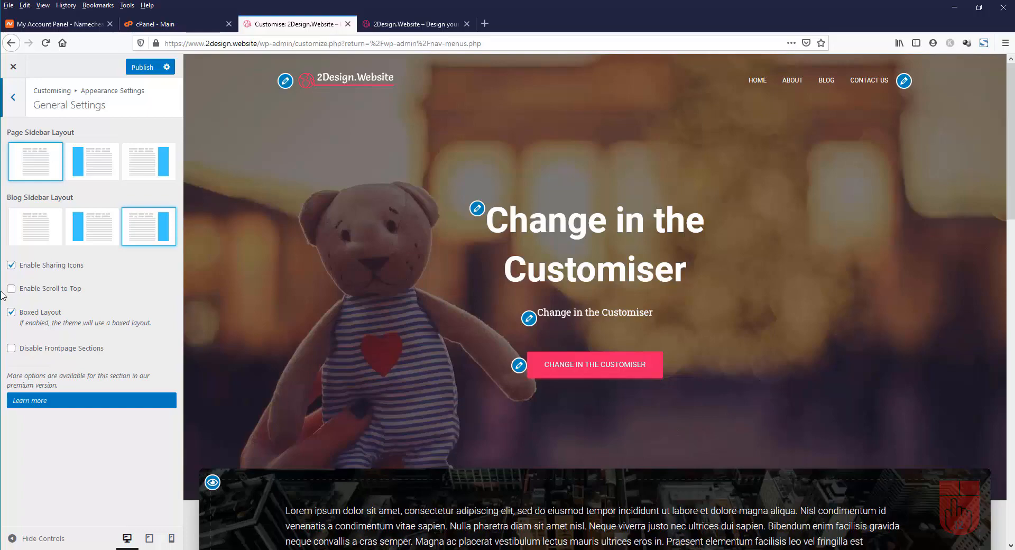
pyautogui.scroll(-20, 943, 322)
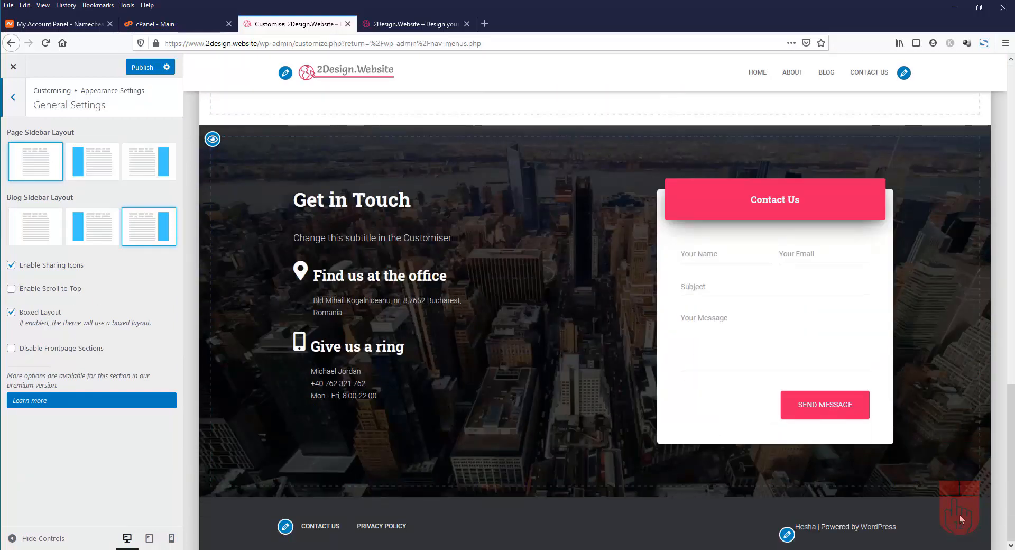
pyautogui.click(11, 290)
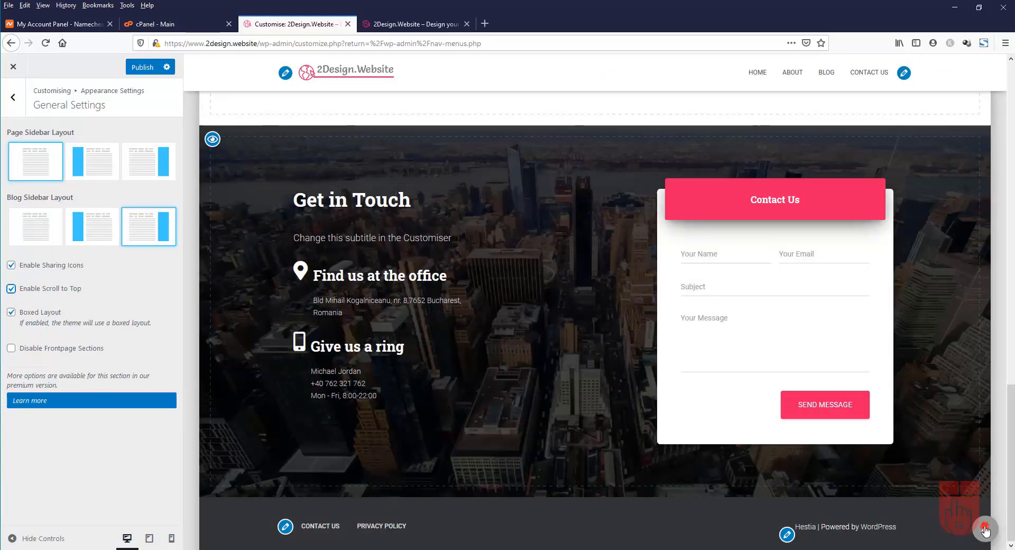
pyautogui.click(985, 530)
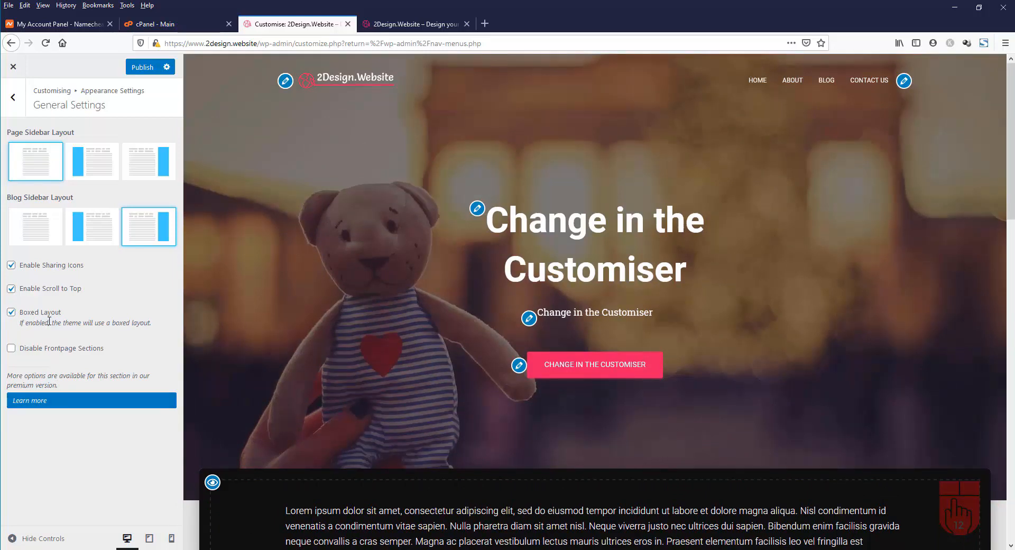
pyautogui.scroll(-4, 425, 447)
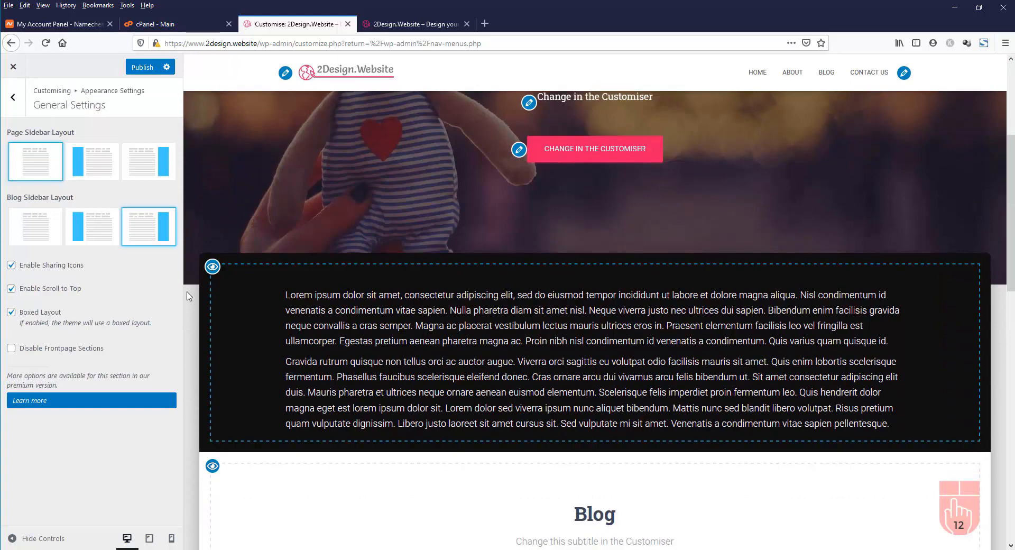
pyautogui.click(11, 312)
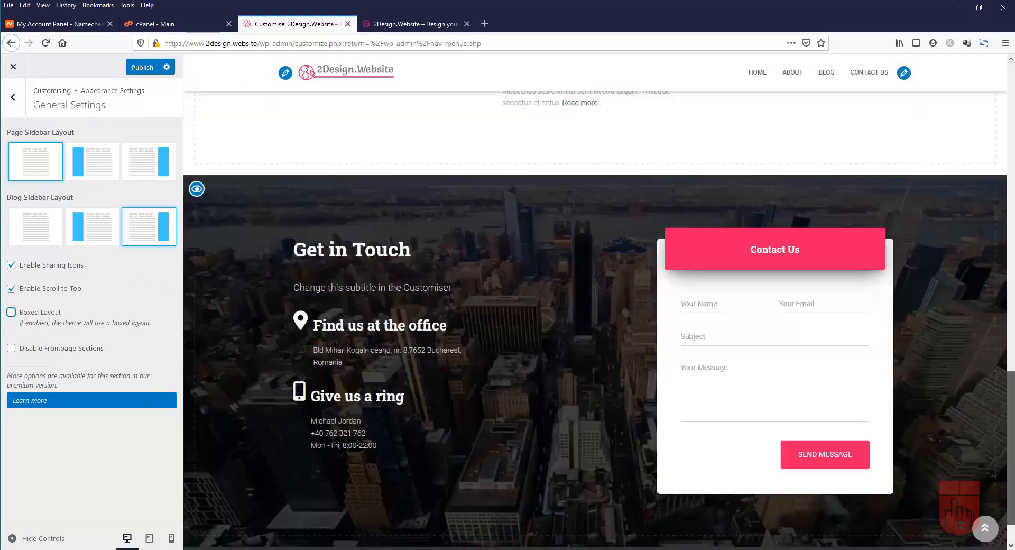
pyautogui.moveTo(1011, 448); pyautogui.dragTo(1008, 159)
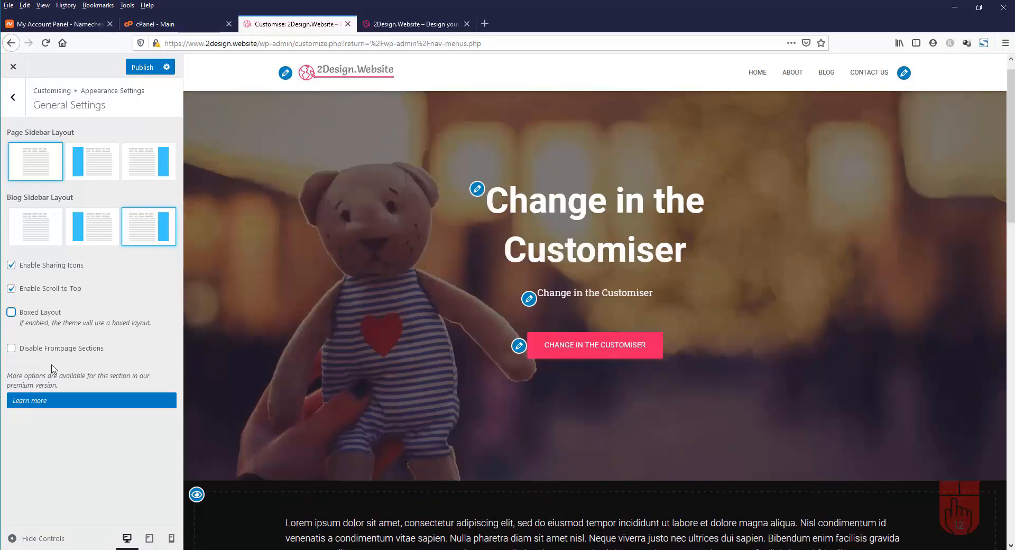
pyautogui.click(143, 67)
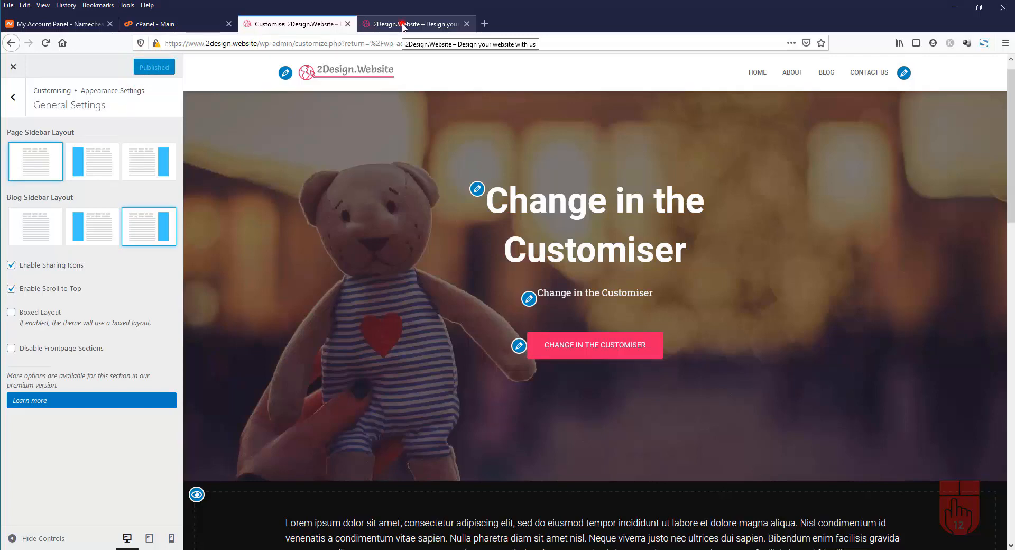
pyautogui.click(402, 25)
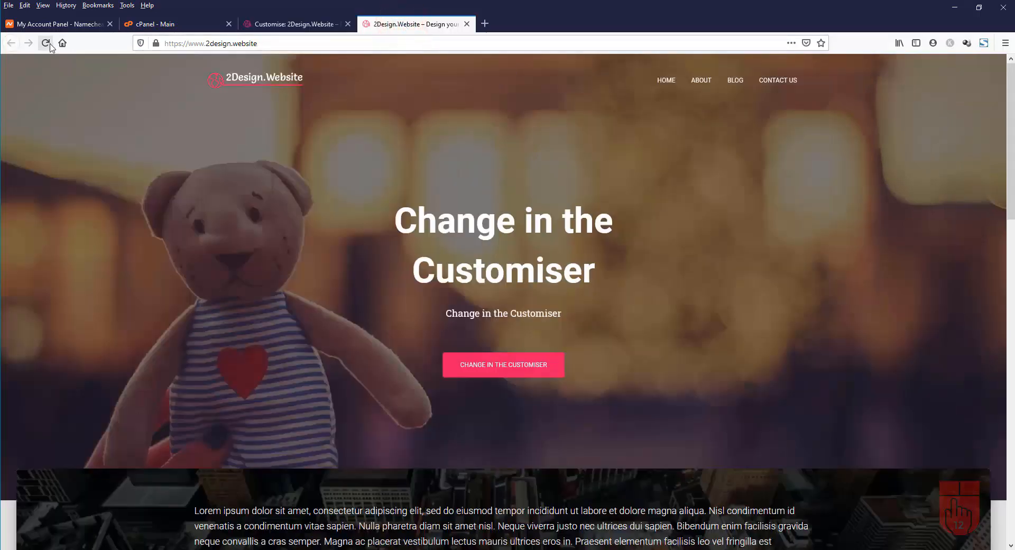
pyautogui.click(47, 45)
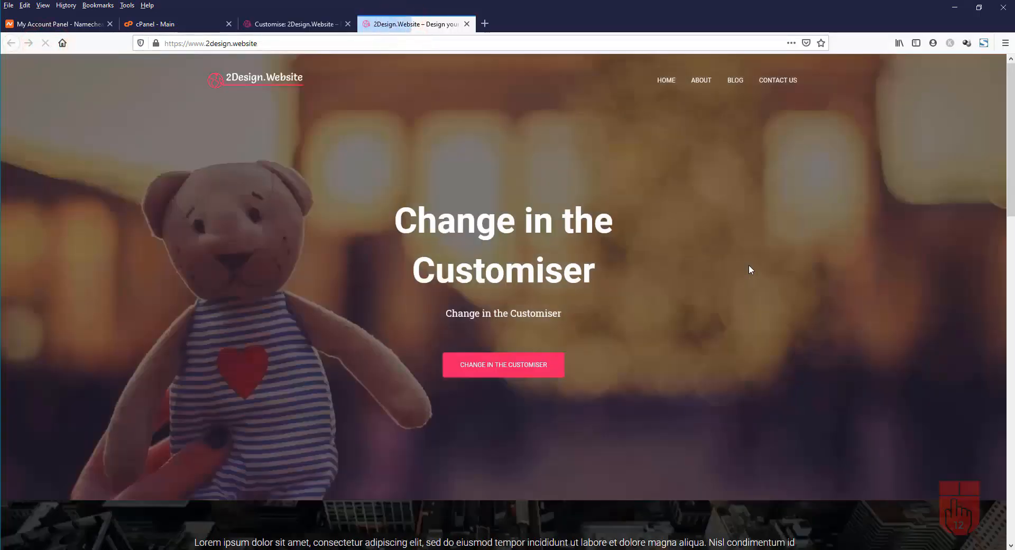
pyautogui.scroll(-5, 744, 265)
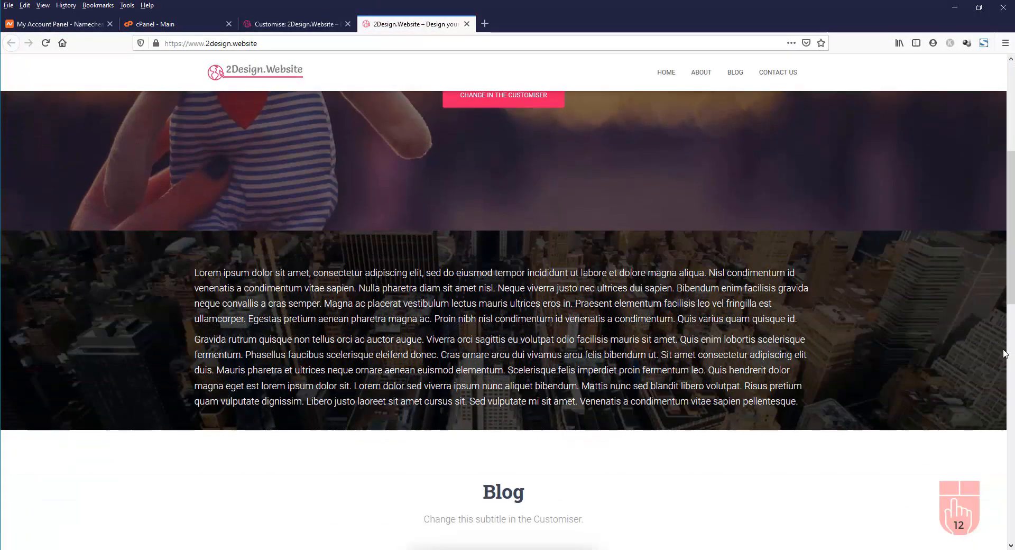
pyautogui.scroll(-14, 930, 365)
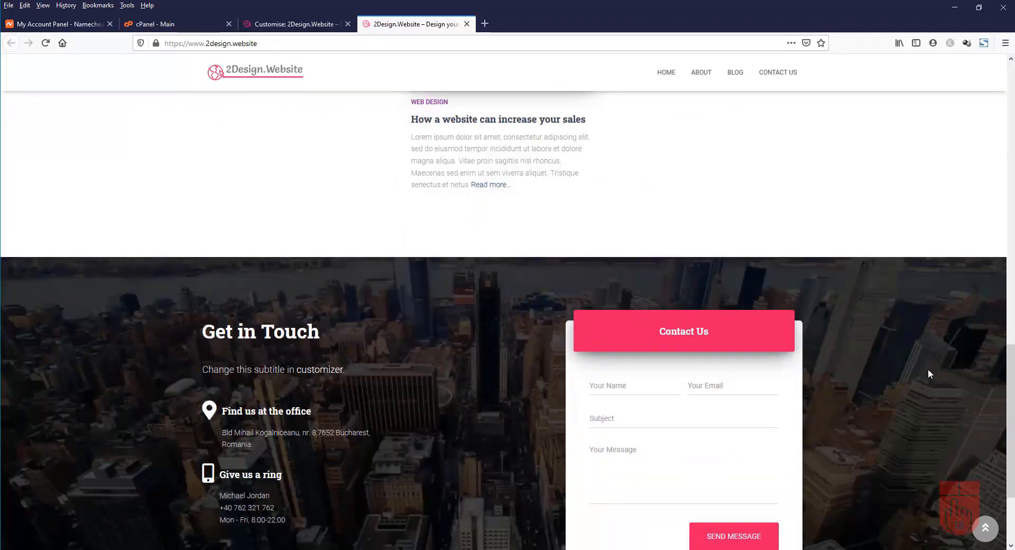
pyautogui.scroll(14, 927, 372)
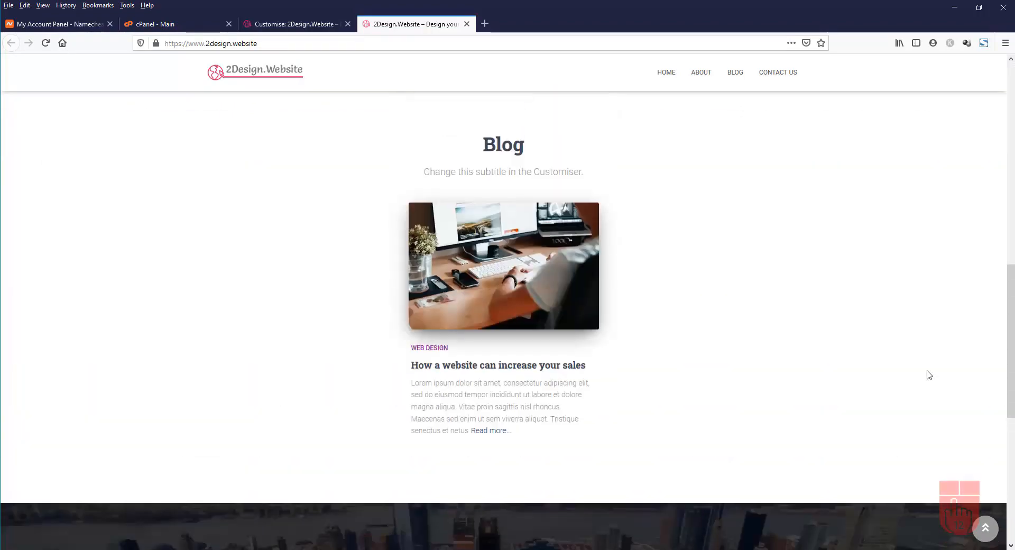
pyautogui.scroll(5, 929, 375)
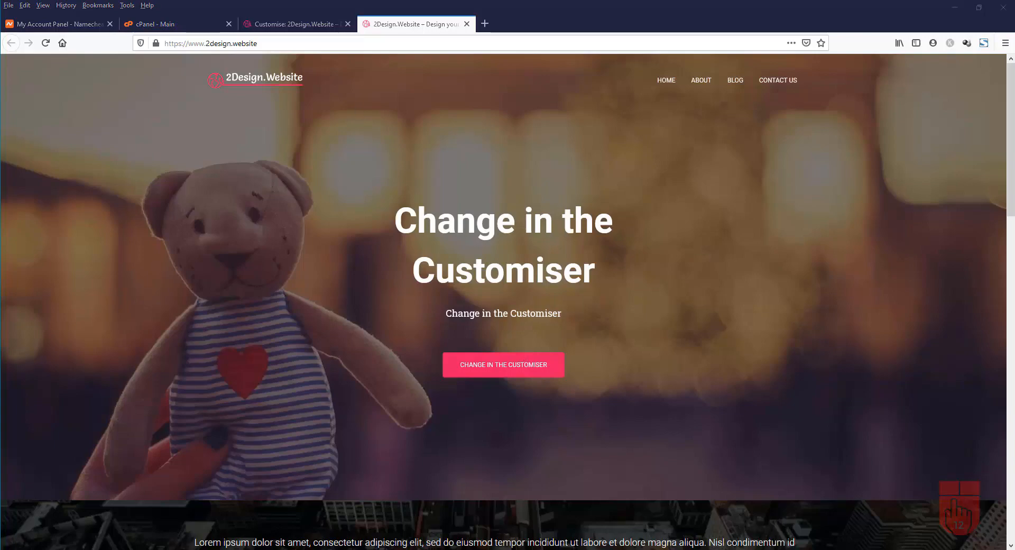
pyautogui.scroll(-2, 391, 305)
pyautogui.scroll(-12, 391, 306)
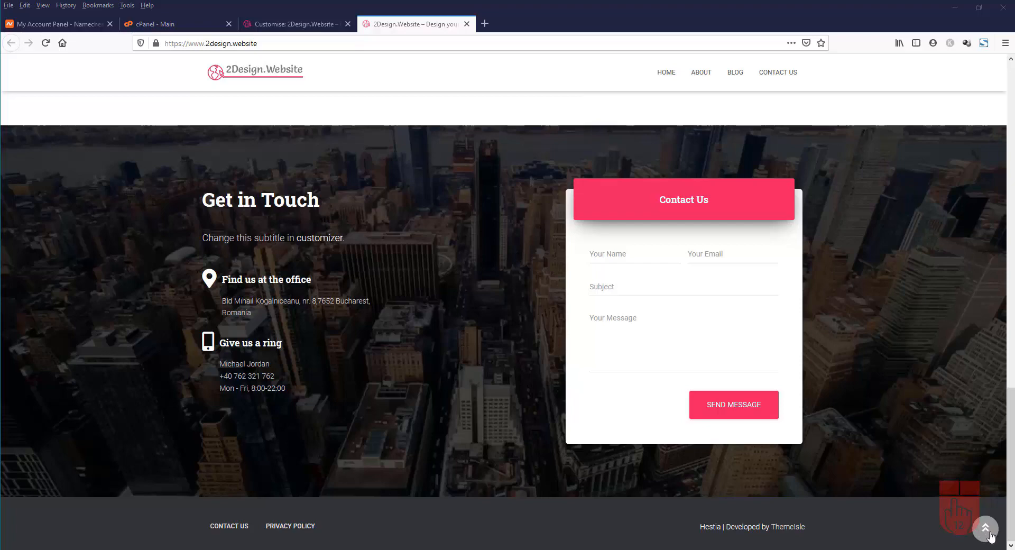
pyautogui.click(985, 529)
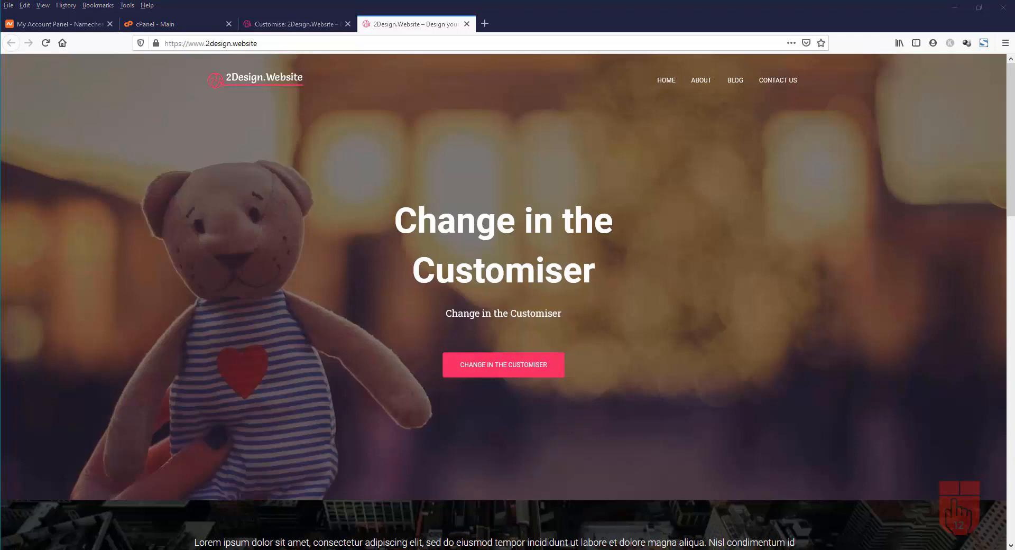
pyautogui.click(285, 25)
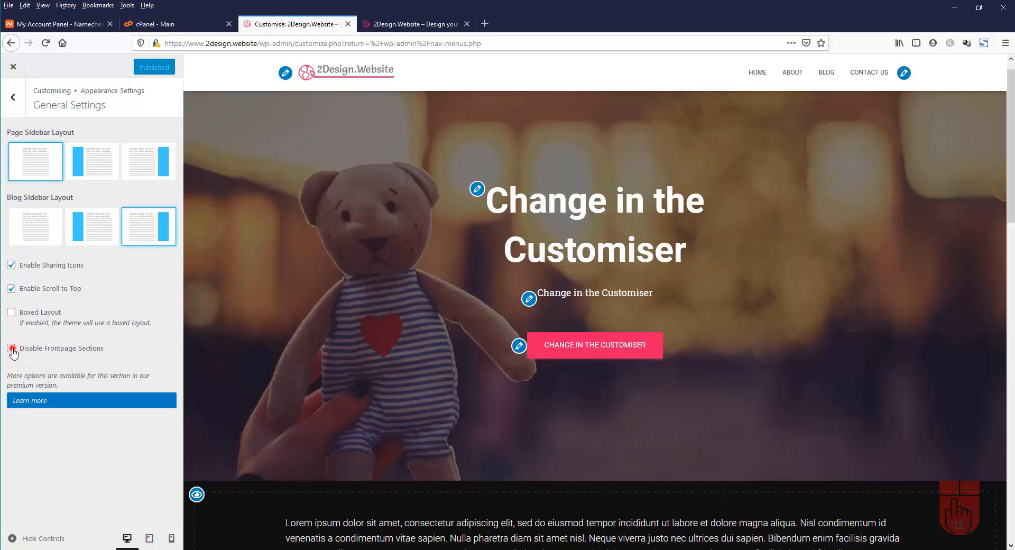
# Leave Disable Frontpage Sections unchecked and go back to the top-level Customiser list
pyautogui.click(11, 349)
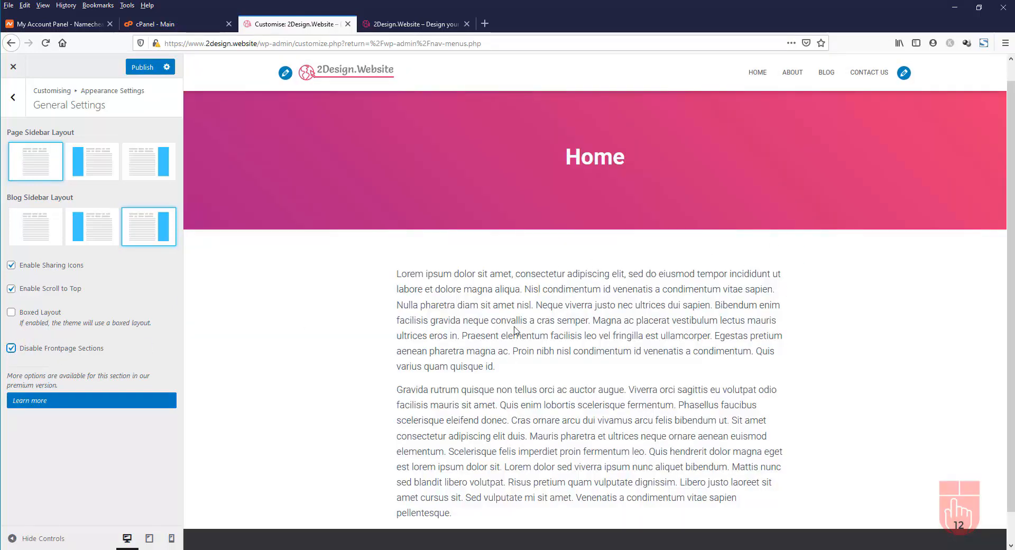
pyautogui.click(11, 349)
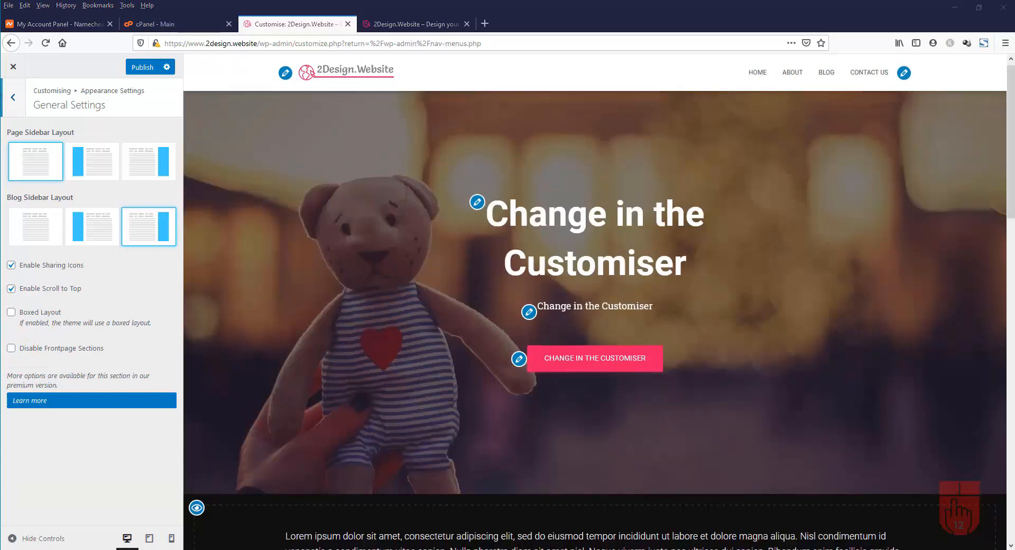
pyautogui.click(12, 97)
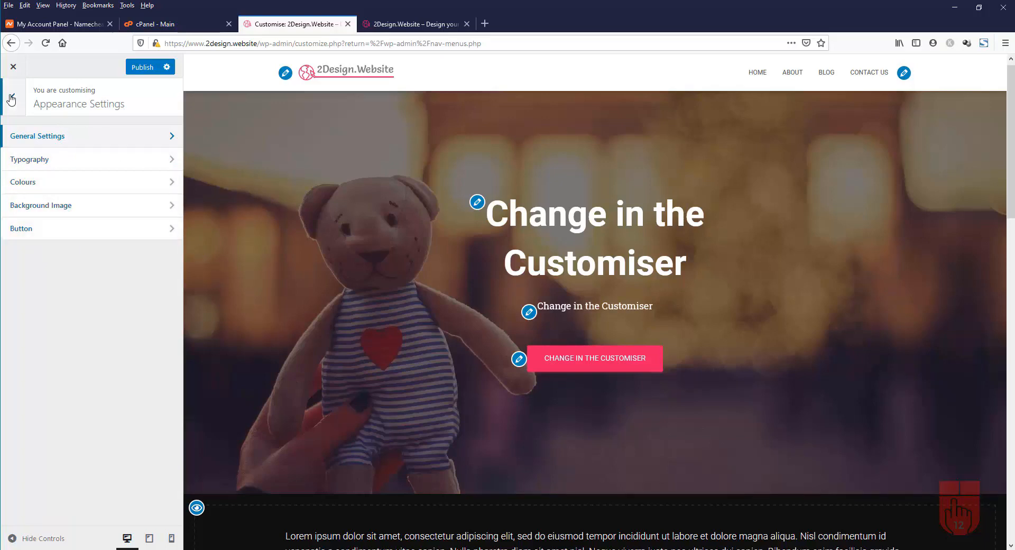
pyautogui.click(13, 97)
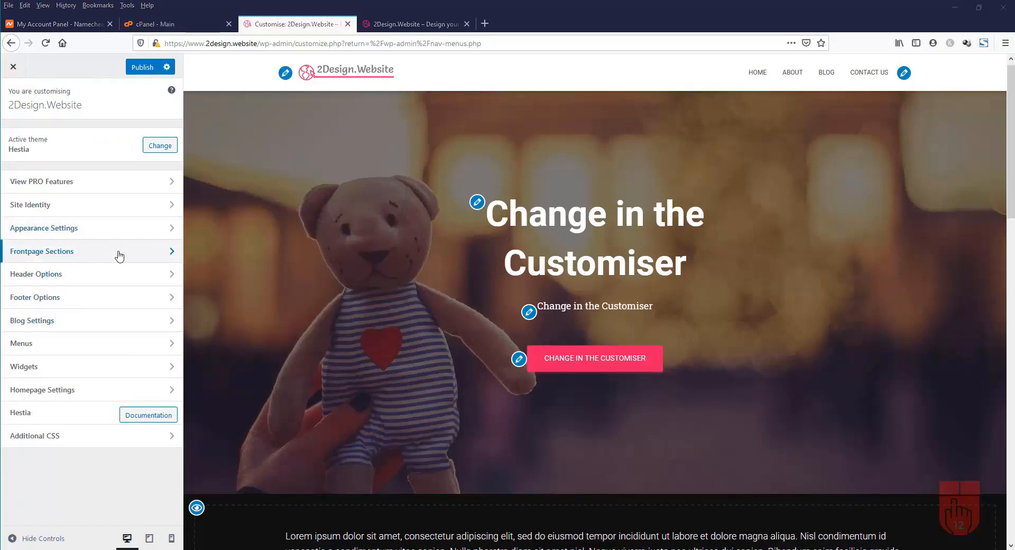
# Open the Big Title Section under Frontpage Sections
pyautogui.click(117, 256)
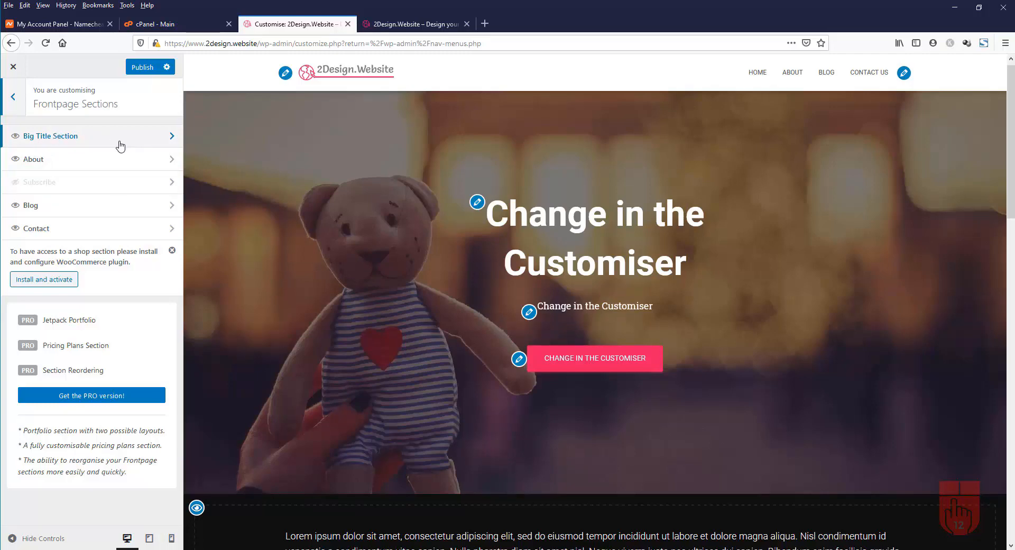
pyautogui.click(103, 140)
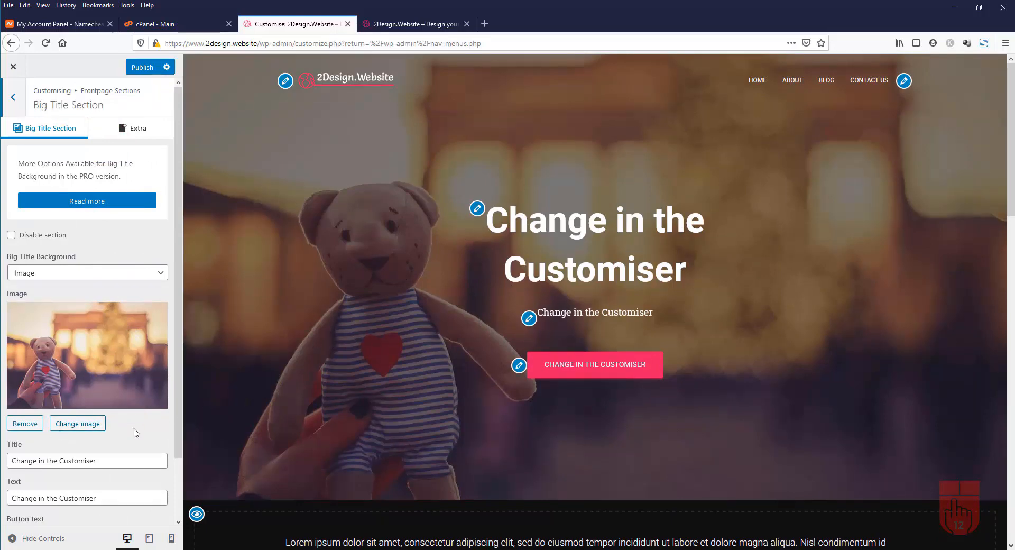
pyautogui.scroll(-2, 137, 420)
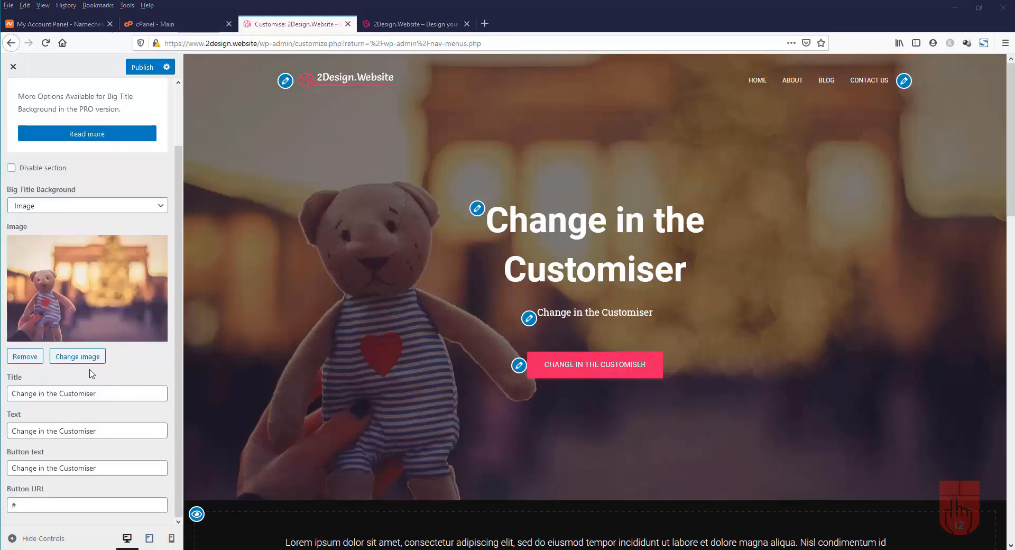
# Upload big_title_background.jpg from the images folder and use it as the hero background
pyautogui.click(86, 356)
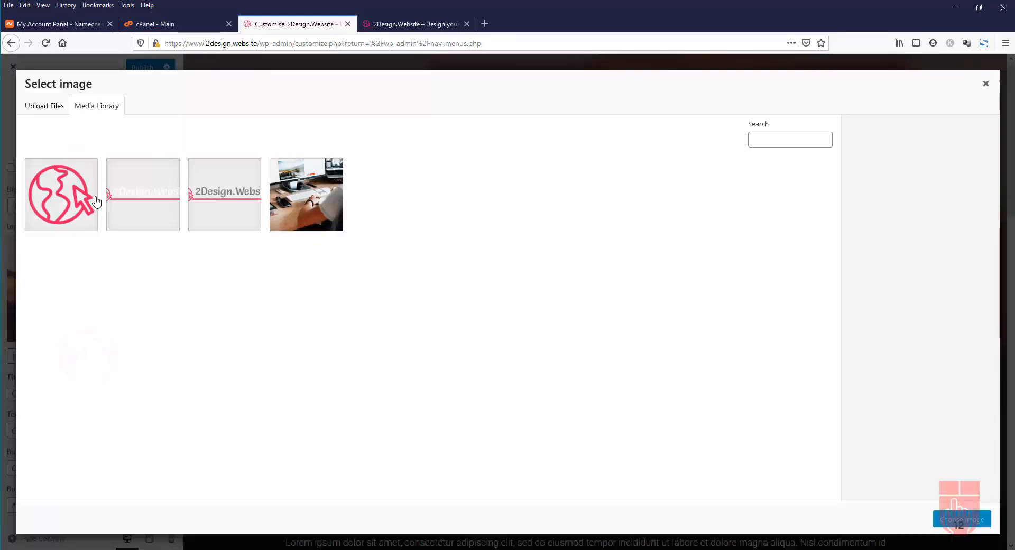
pyautogui.click(47, 106)
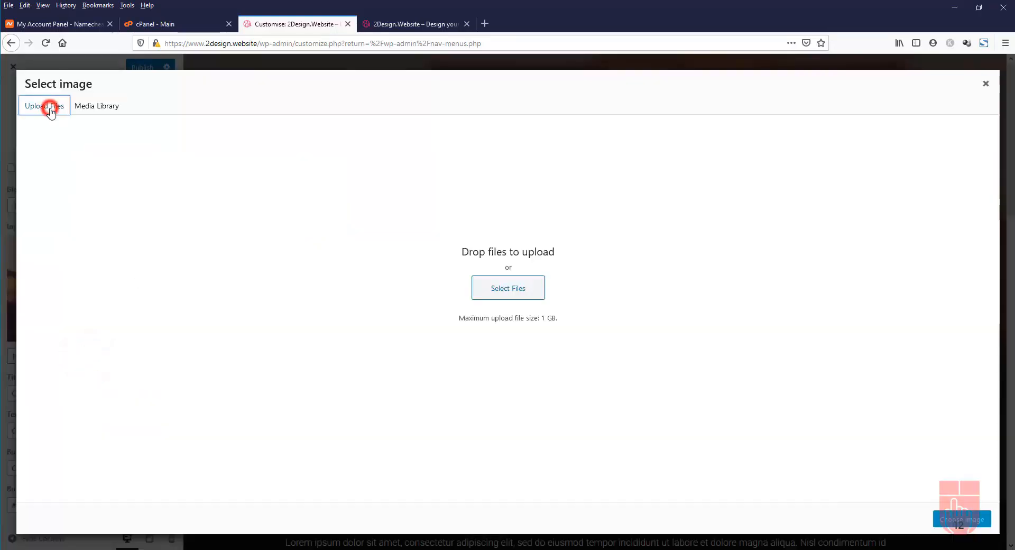
pyautogui.click(514, 294)
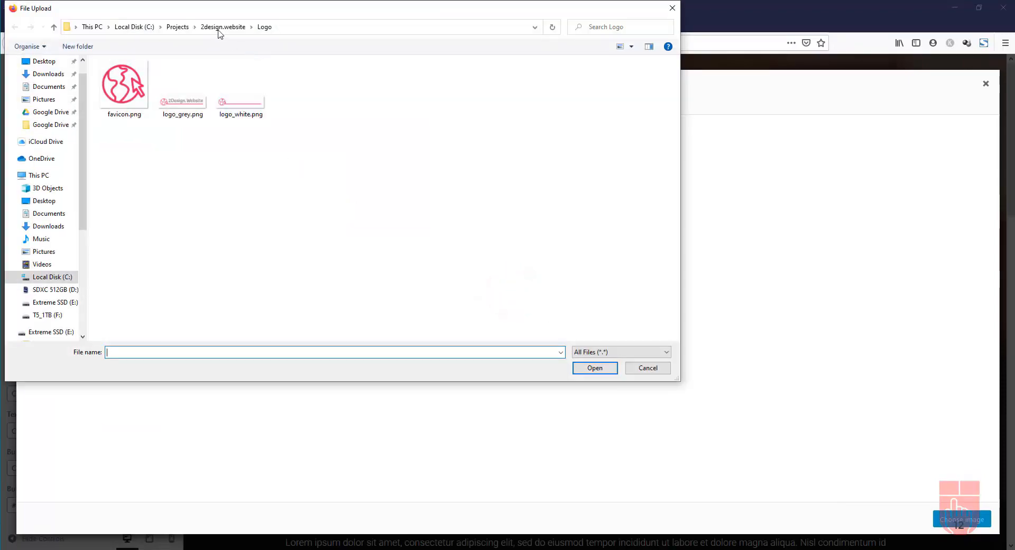
pyautogui.click(220, 27)
pyautogui.doubleClick(127, 77)
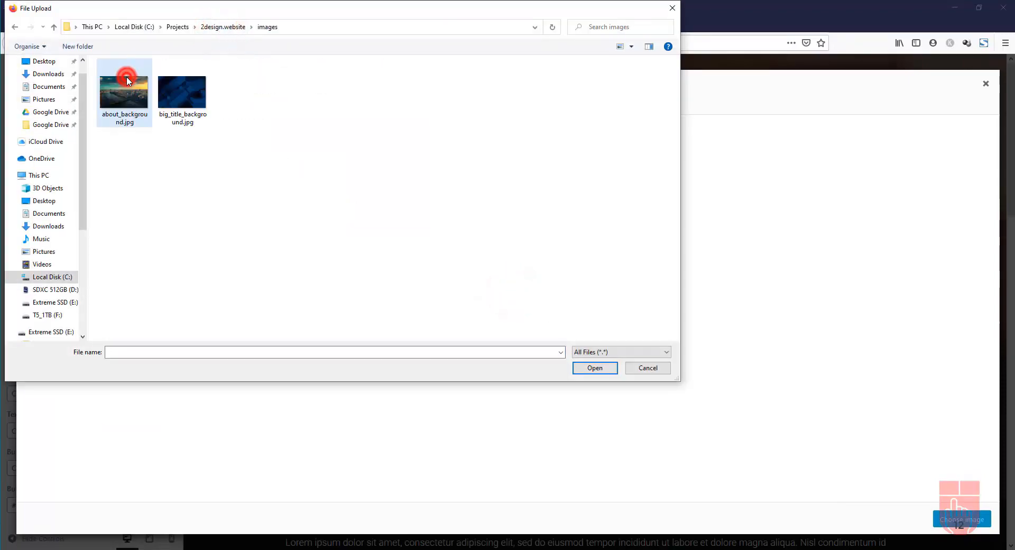
pyautogui.click(184, 111)
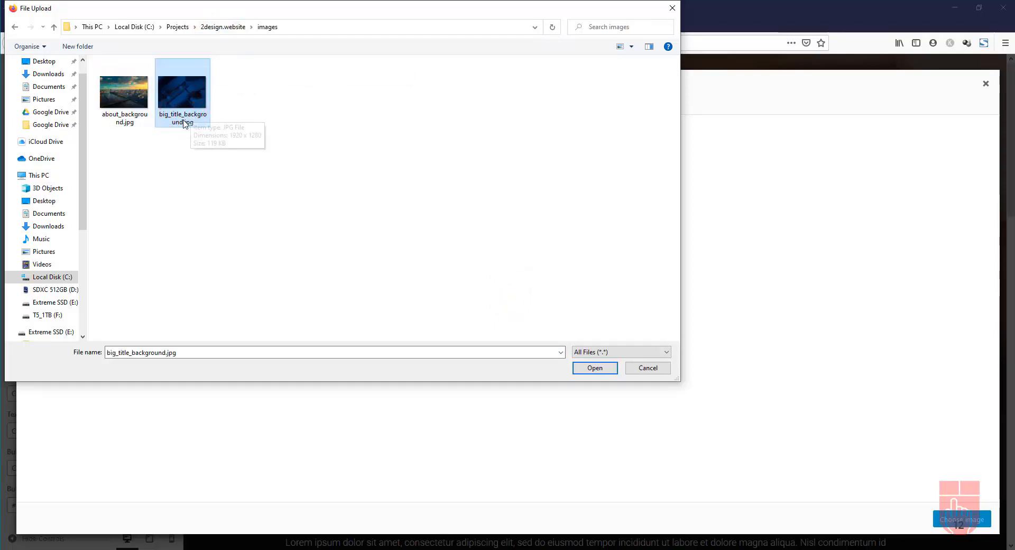
pyautogui.click(596, 368)
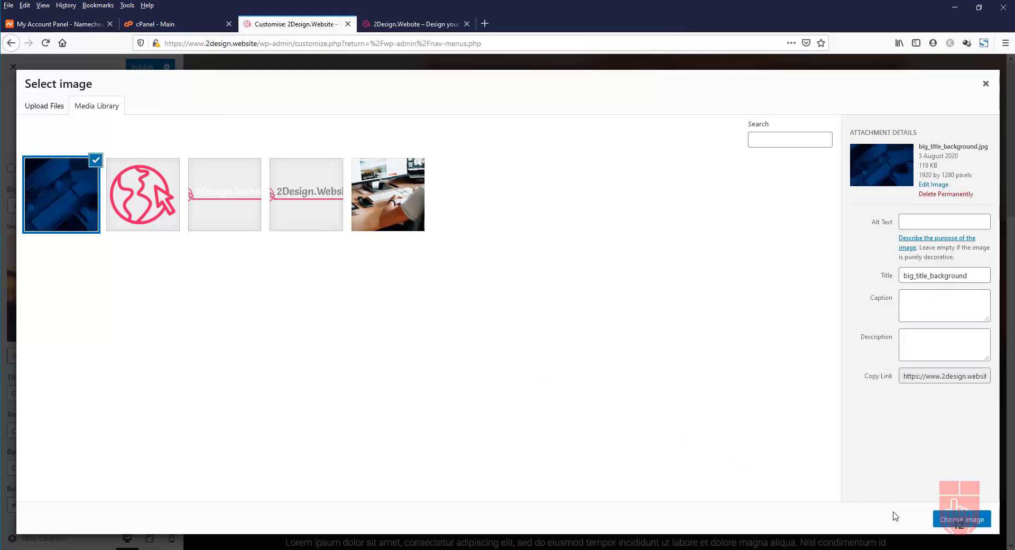
pyautogui.click(970, 521)
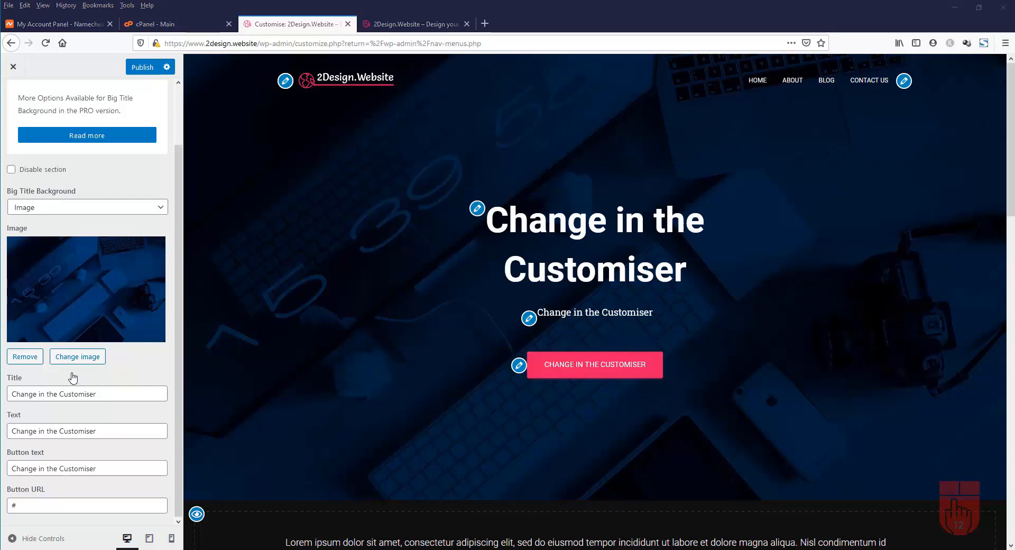
# Change the hero title to 'Web Design and Online Marketing'
pyautogui.tripleClick(113, 392)
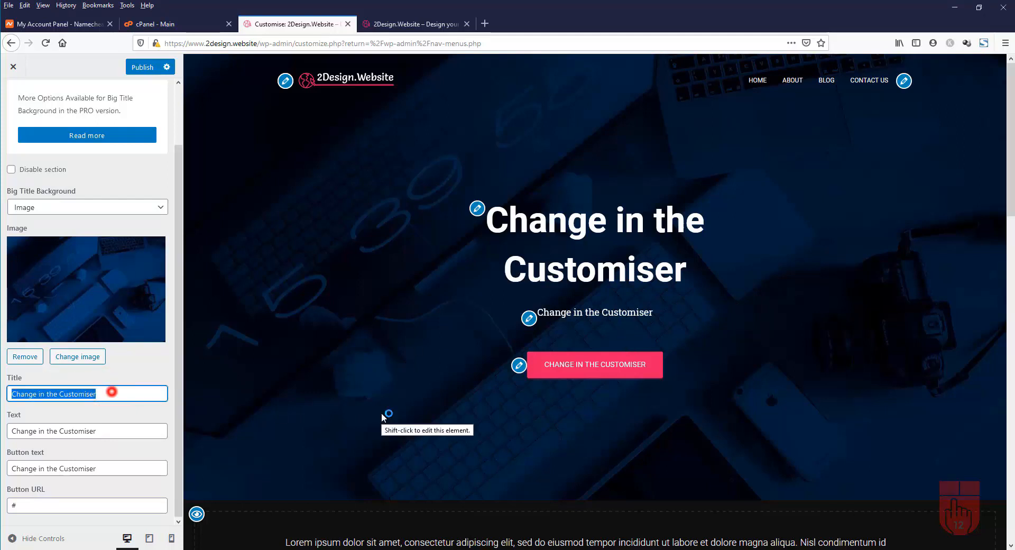
pyautogui.write('Web Design online Marketing')
pyautogui.click(49, 393)
pyautogui.write('and')
pyautogui.click(136, 397)
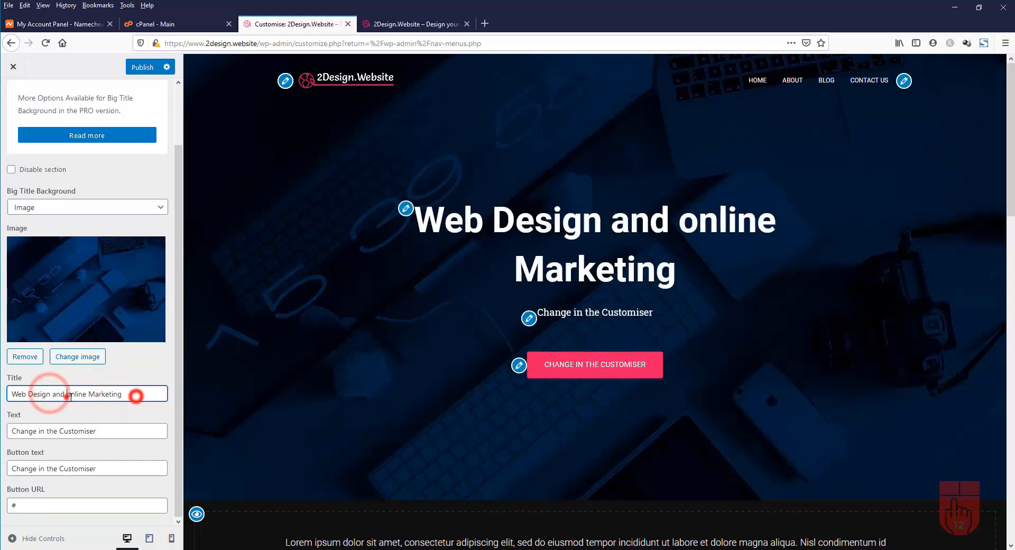
pyautogui.click(66, 397)
pyautogui.press('Delete')
pyautogui.write('O')
pyautogui.click(133, 396)
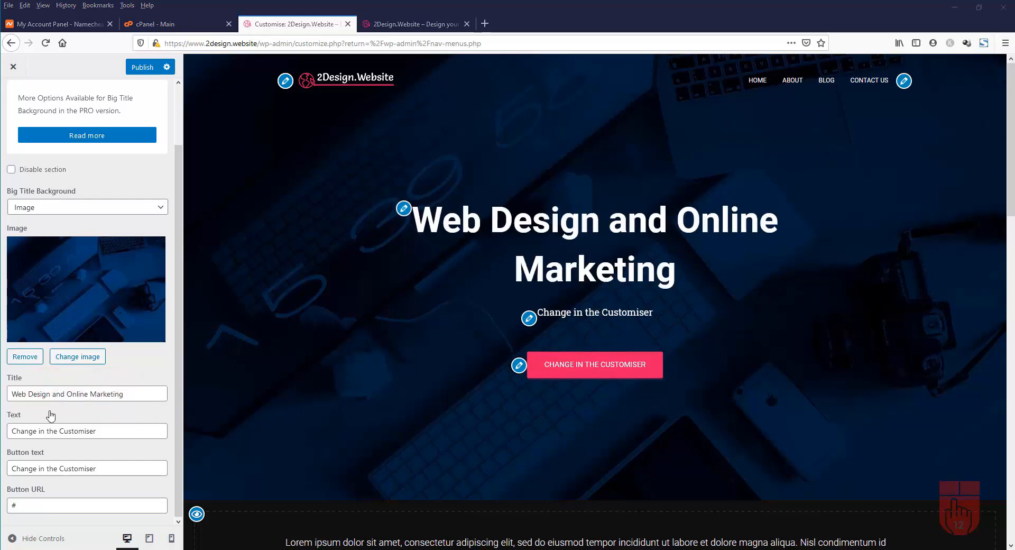
# Set the subtitle to 'Unique website design and SEO' and button text to 'Get a free quote now'
pyautogui.tripleClick(116, 430)
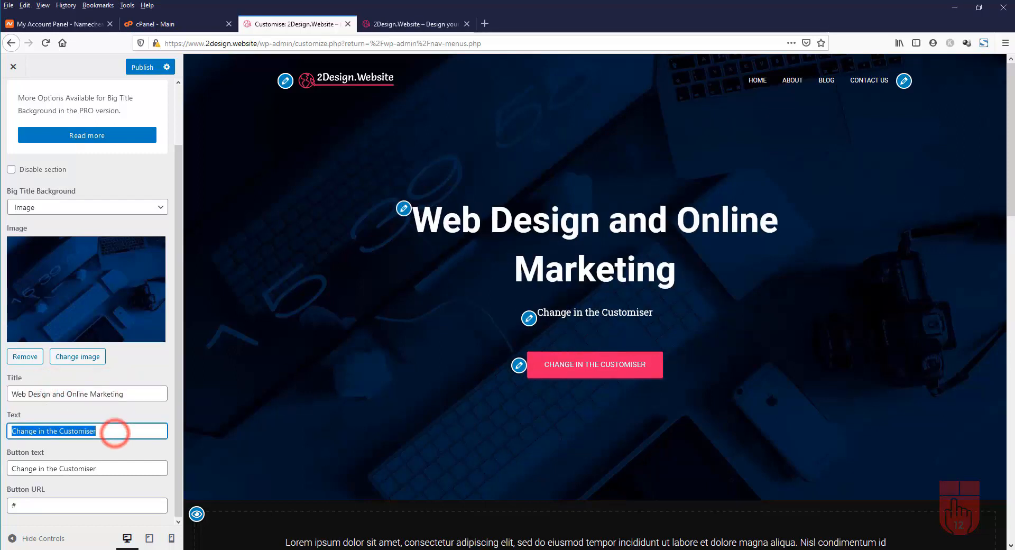
pyautogui.write('Unique website design and SEO')
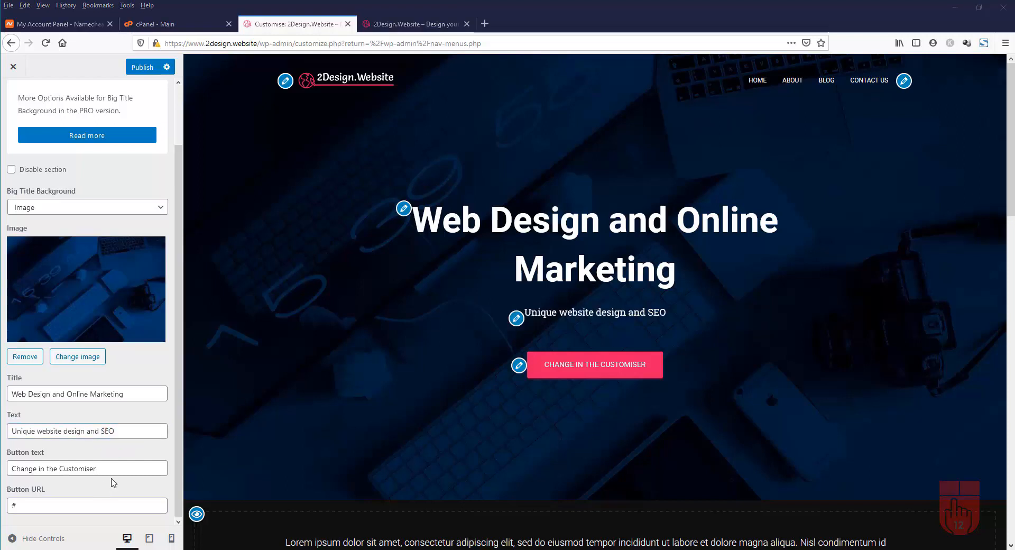
pyautogui.tripleClick(100, 467)
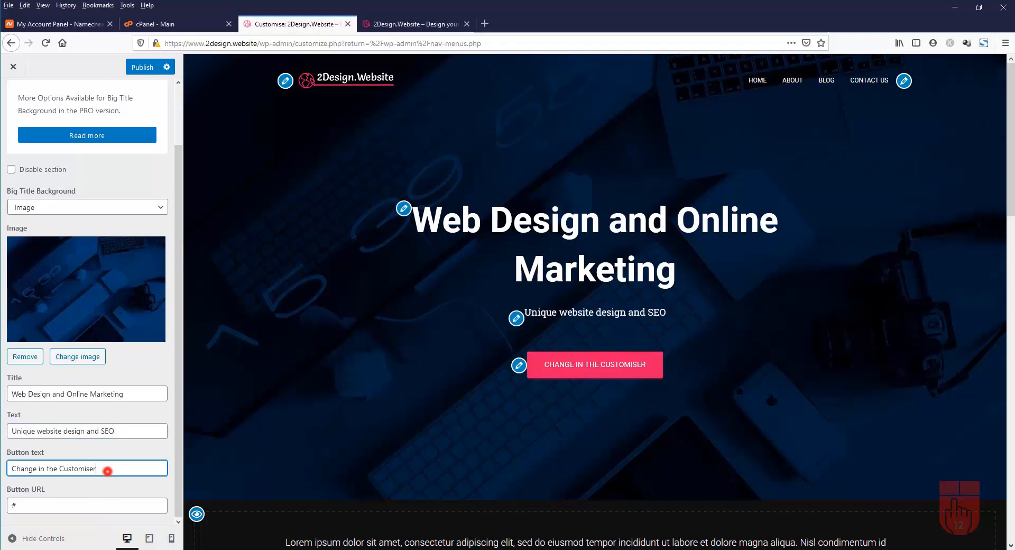
pyautogui.write('Get a free quote now')
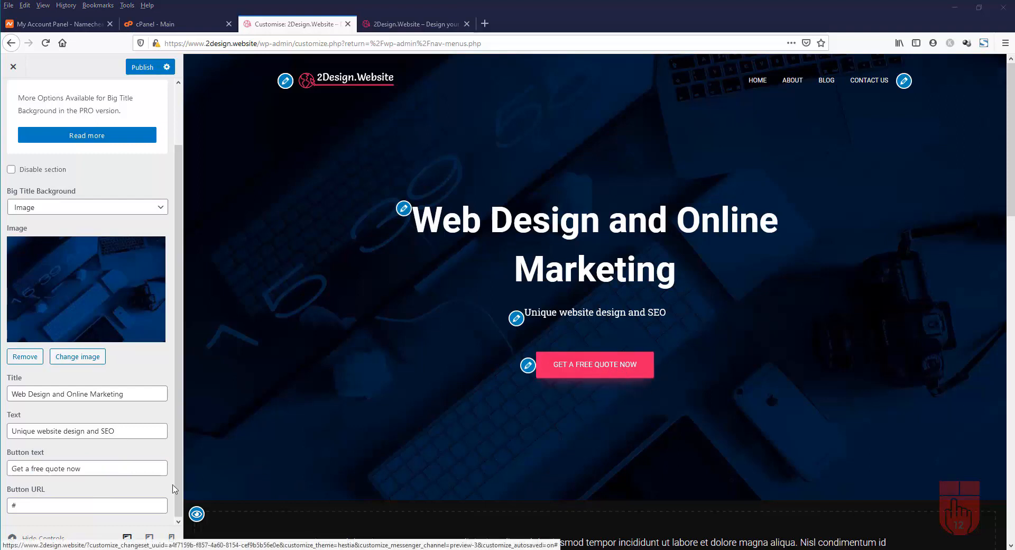
pyautogui.tripleClick(38, 511)
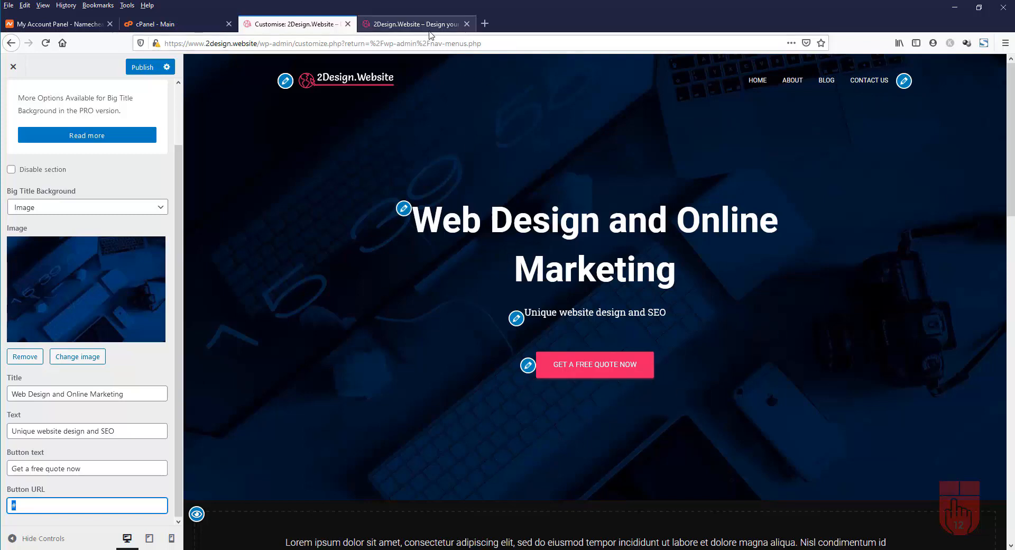
# Paste the Contact Us page URL into the hero Button URL and publish
pyautogui.click(423, 25)
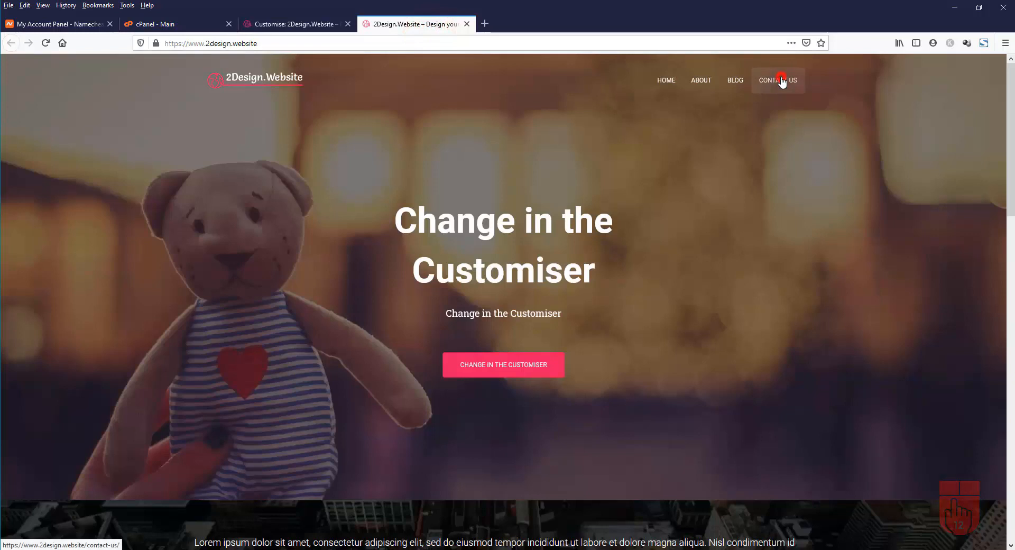
pyautogui.click(781, 80)
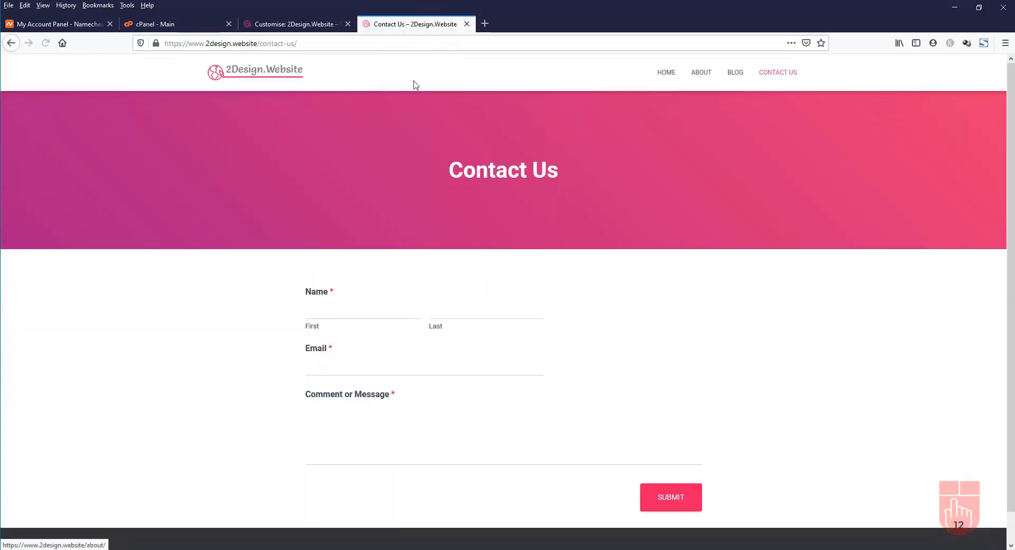
pyautogui.rightClick(246, 44)
pyautogui.click(283, 79)
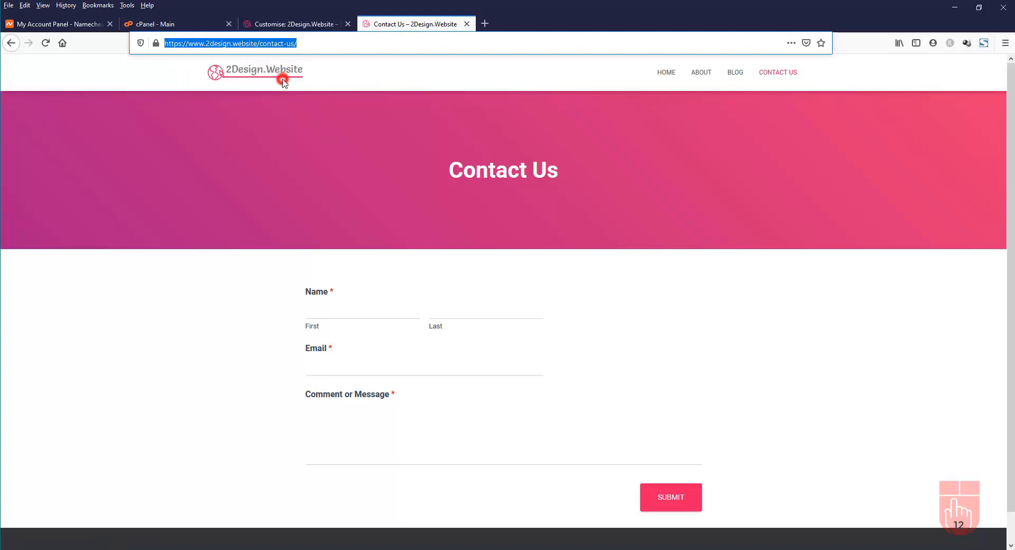
pyautogui.click(308, 24)
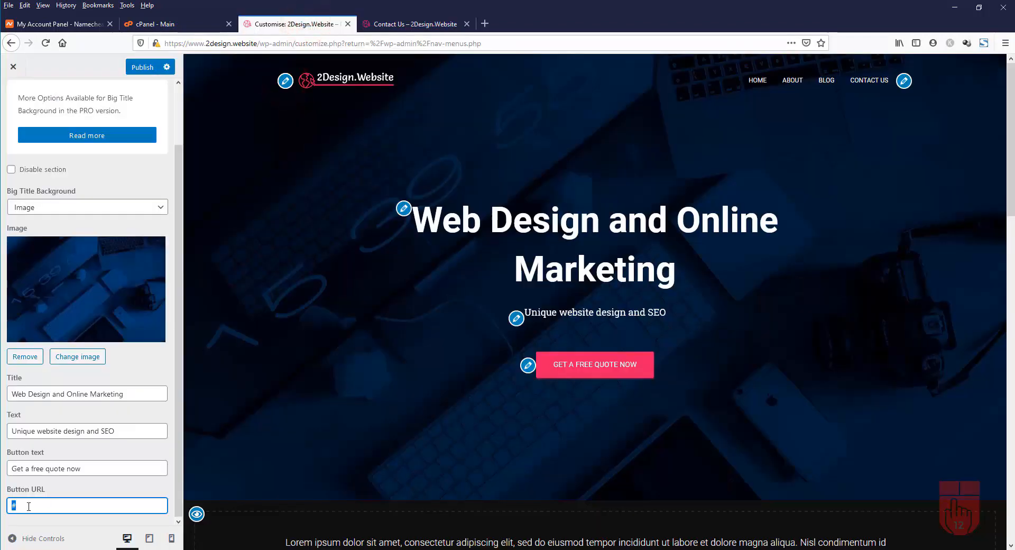
pyautogui.rightClick(28, 507)
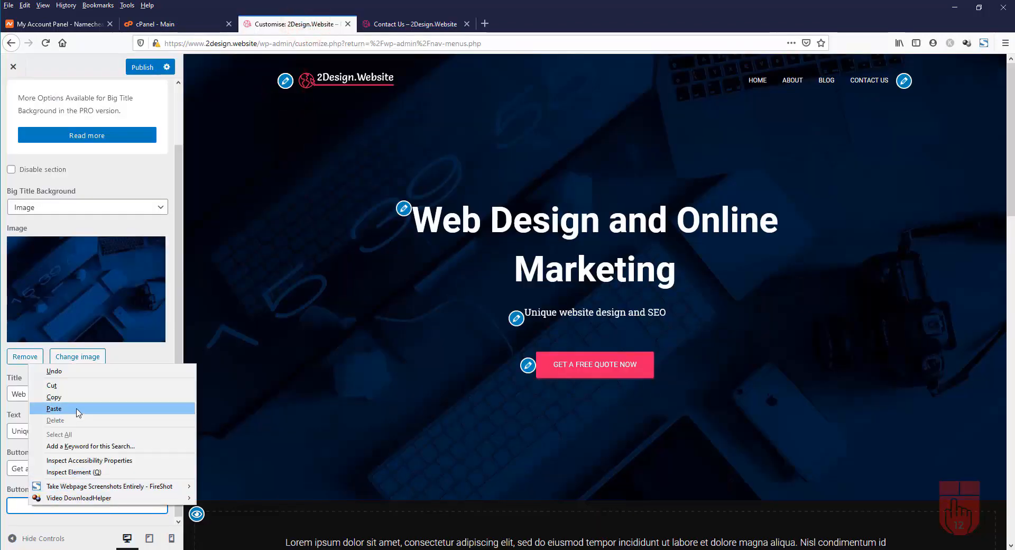
pyautogui.click(76, 409)
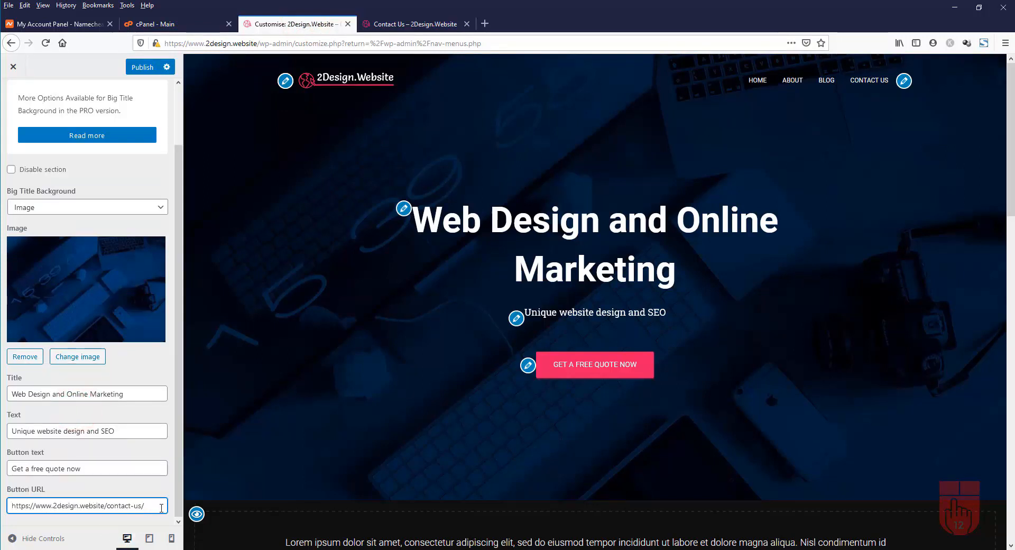
pyautogui.click(143, 68)
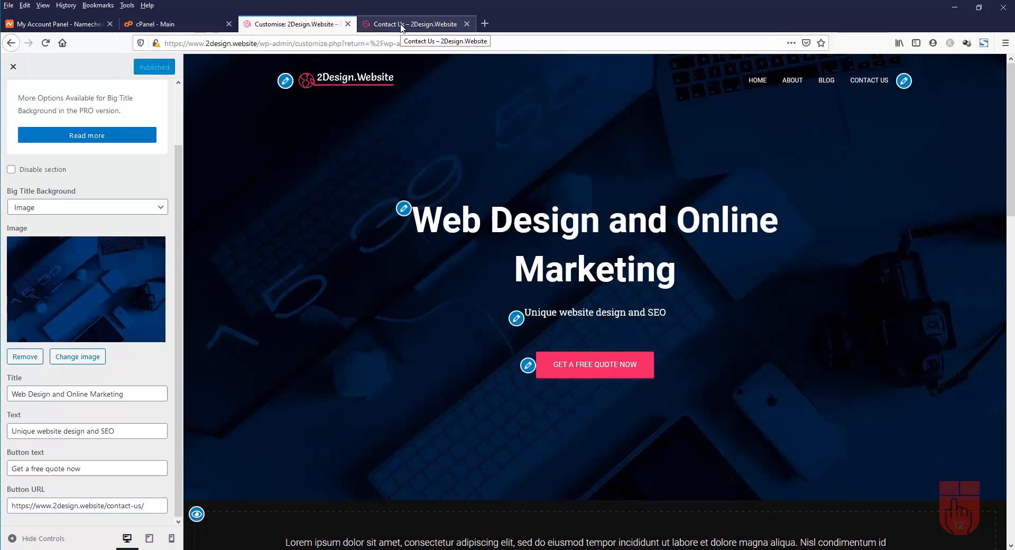
# On the live homepage, confirm the hero button opens Contact Us, then return to the Customiser
pyautogui.click(402, 25)
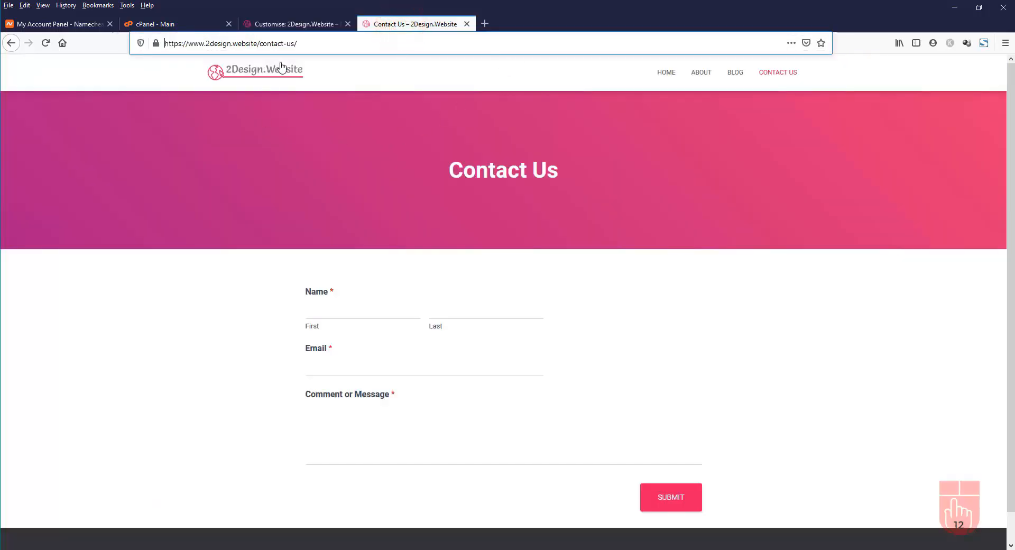
pyautogui.click(259, 73)
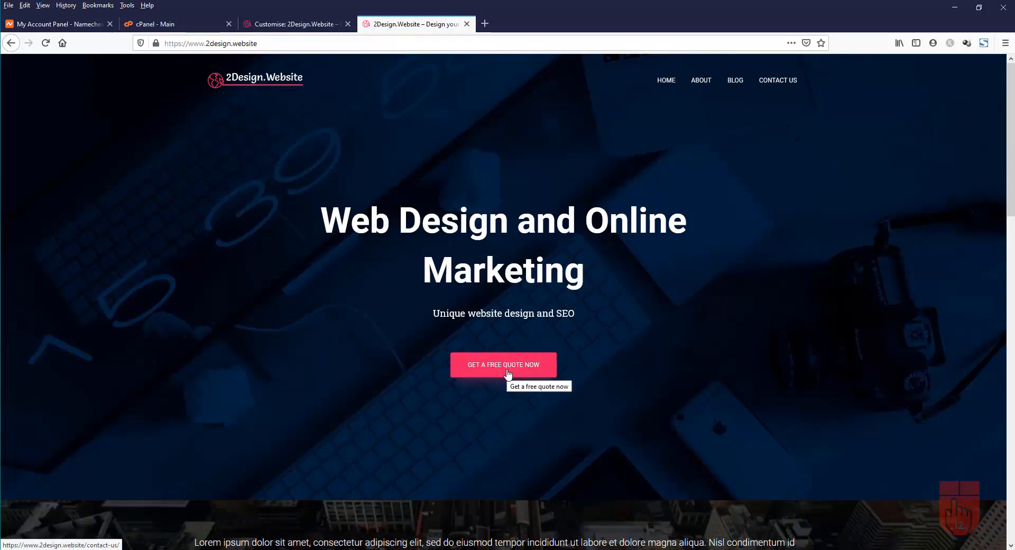
pyautogui.click(508, 372)
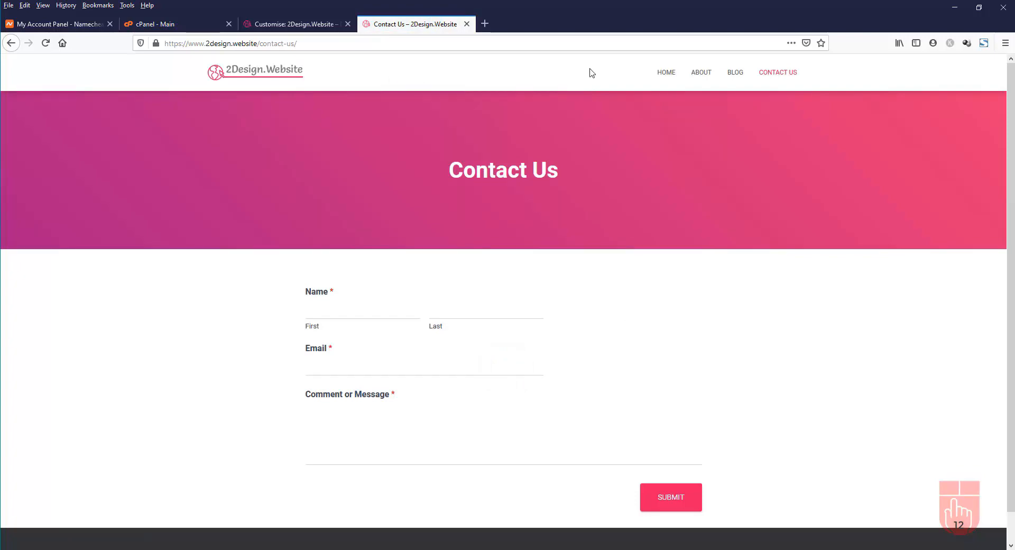
pyautogui.click(669, 73)
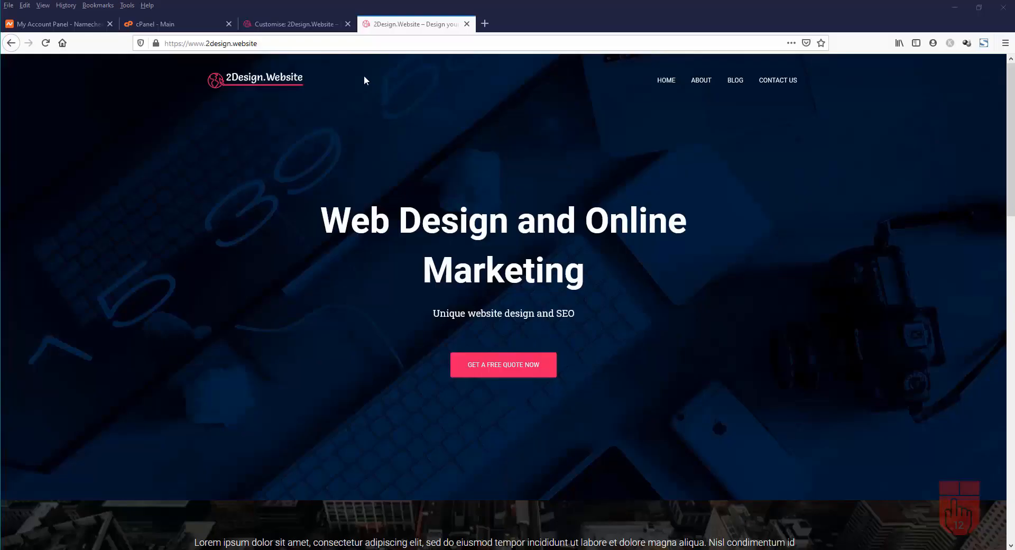
pyautogui.click(289, 24)
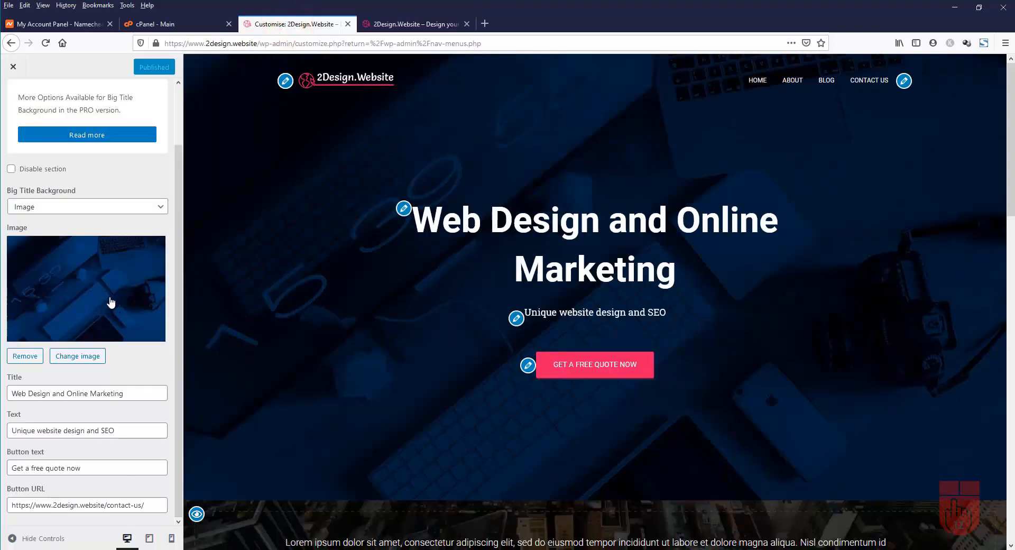
# Go back to Frontpage Sections and open the About section settings
pyautogui.scroll(2, 110, 302)
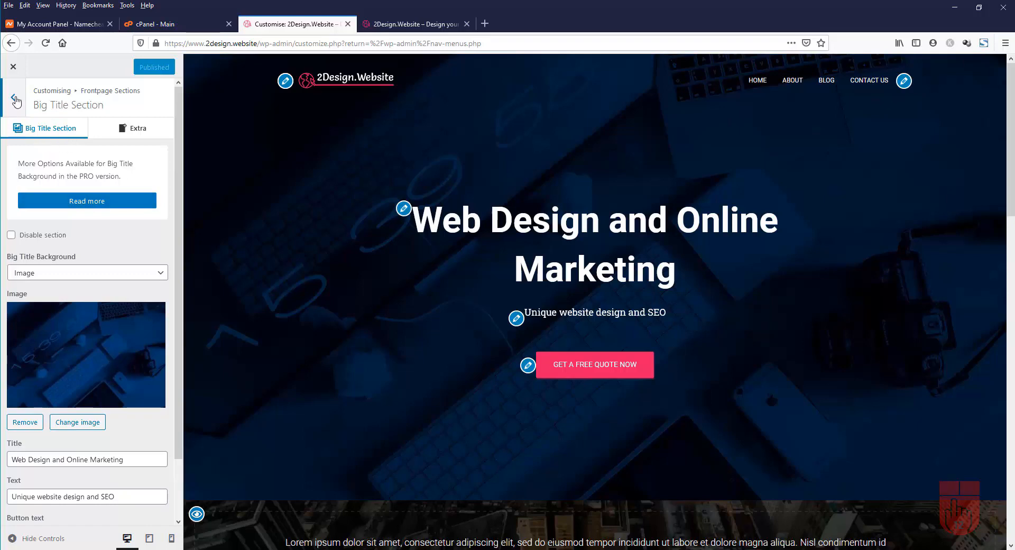
pyautogui.click(14, 98)
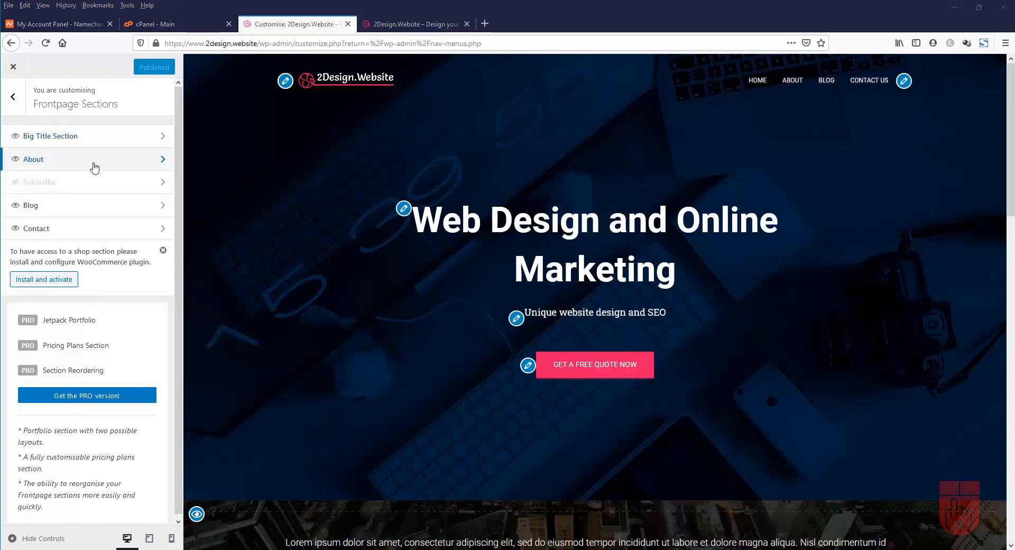
pyautogui.click(86, 165)
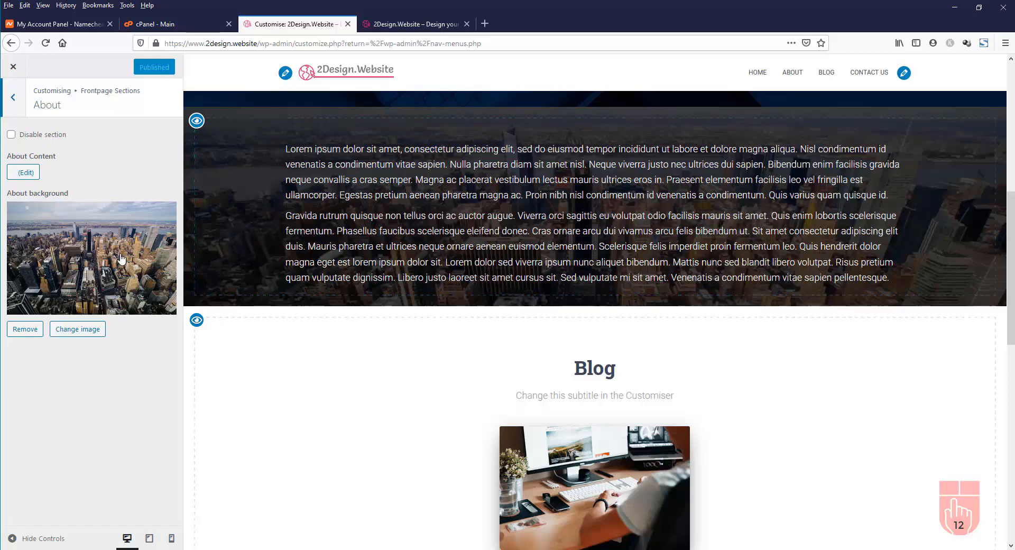
# Upload about_background.jpg and set it as the About section background
pyautogui.click(77, 330)
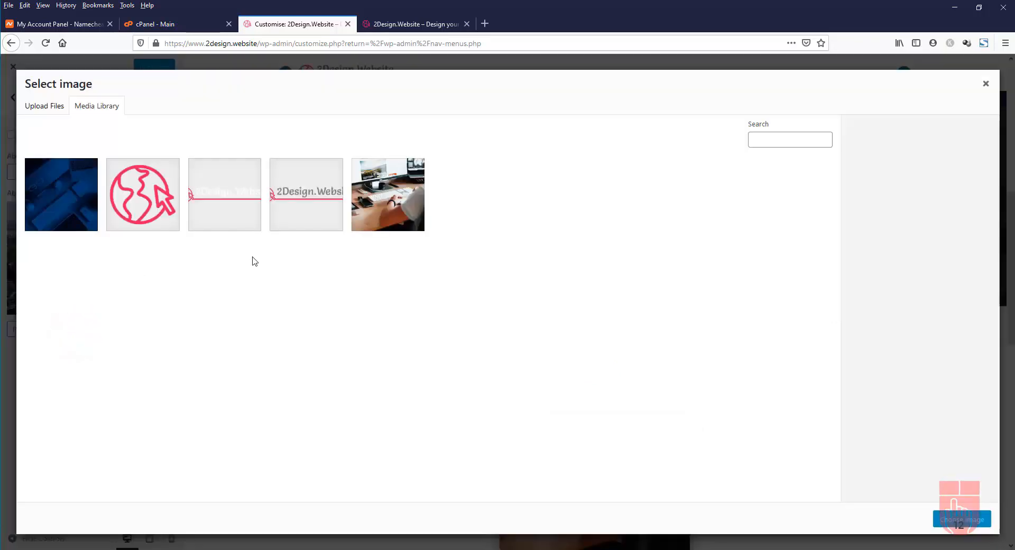
pyautogui.click(48, 111)
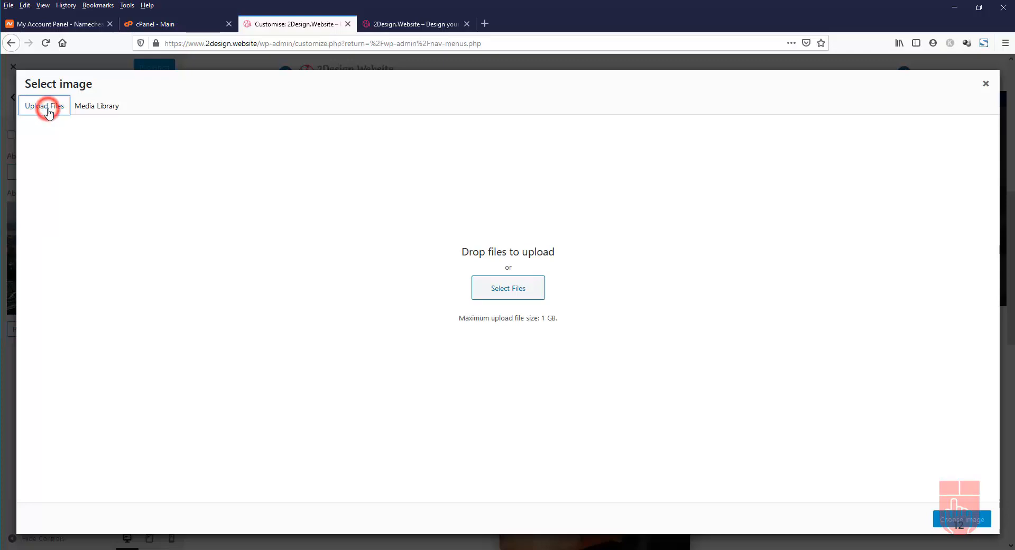
pyautogui.click(510, 290)
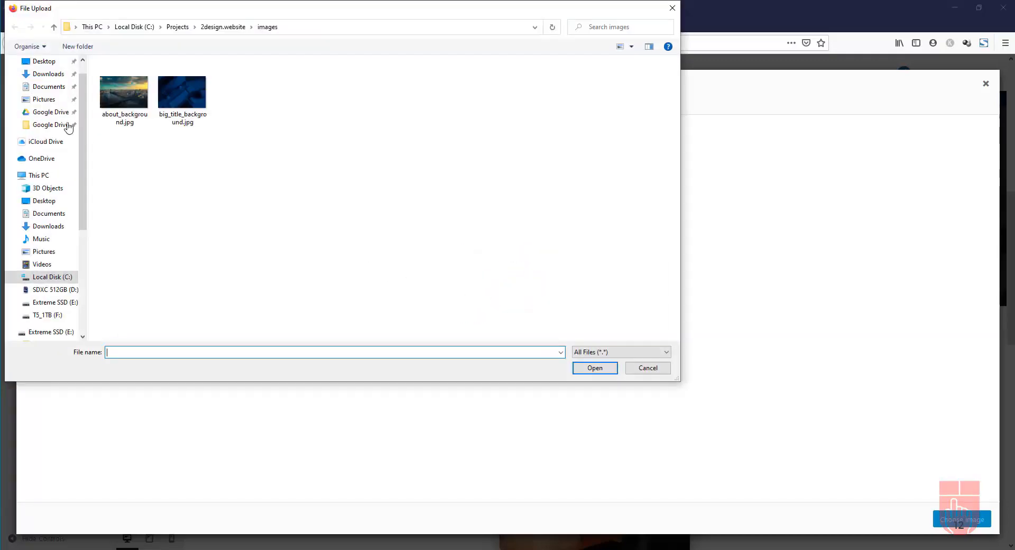
pyautogui.click(123, 95)
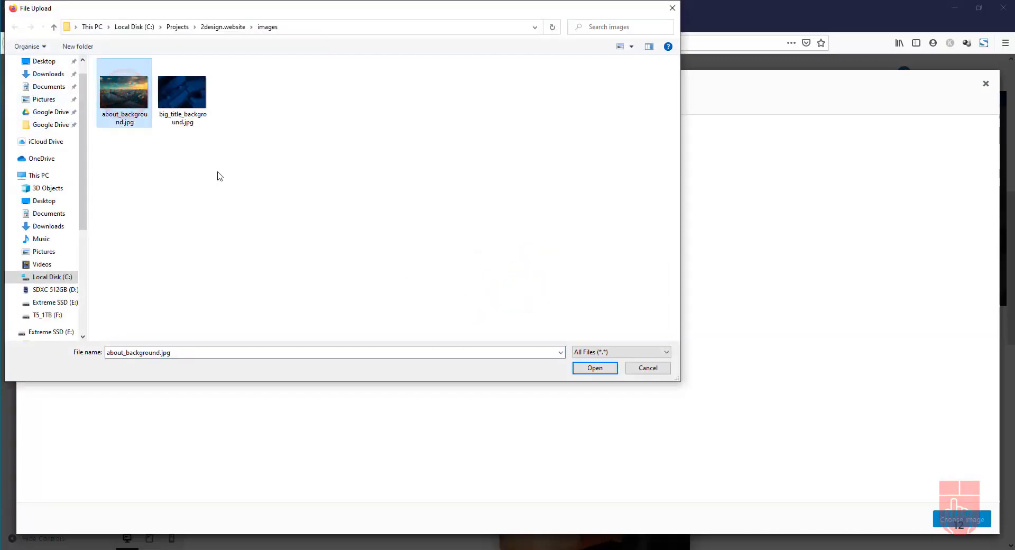
pyautogui.click(595, 368)
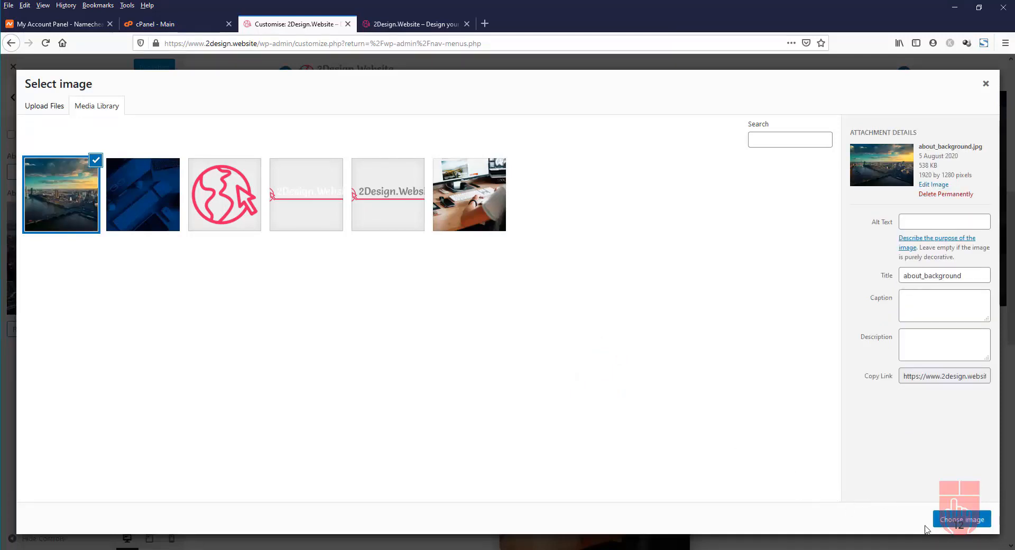
pyautogui.click(959, 520)
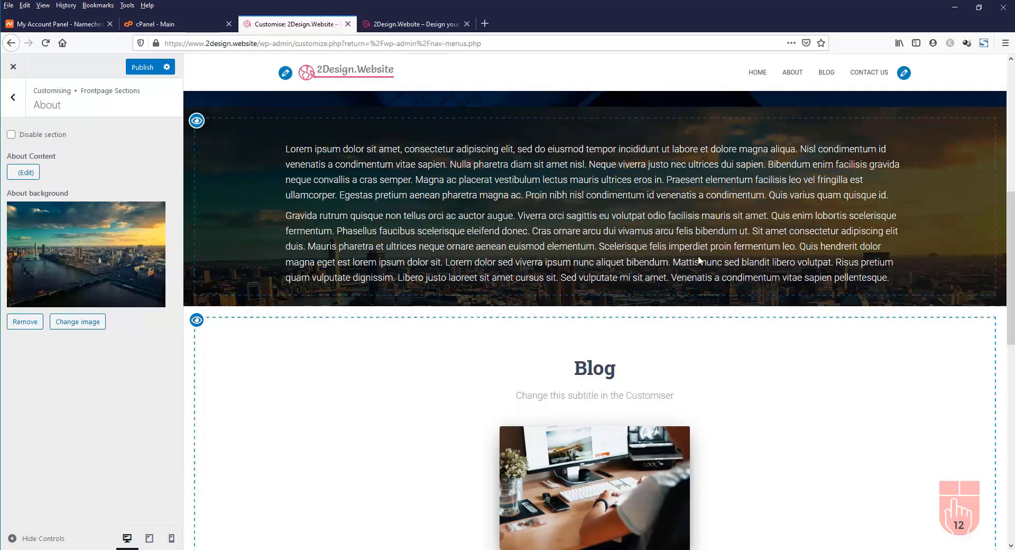
pyautogui.scroll(3, 698, 256)
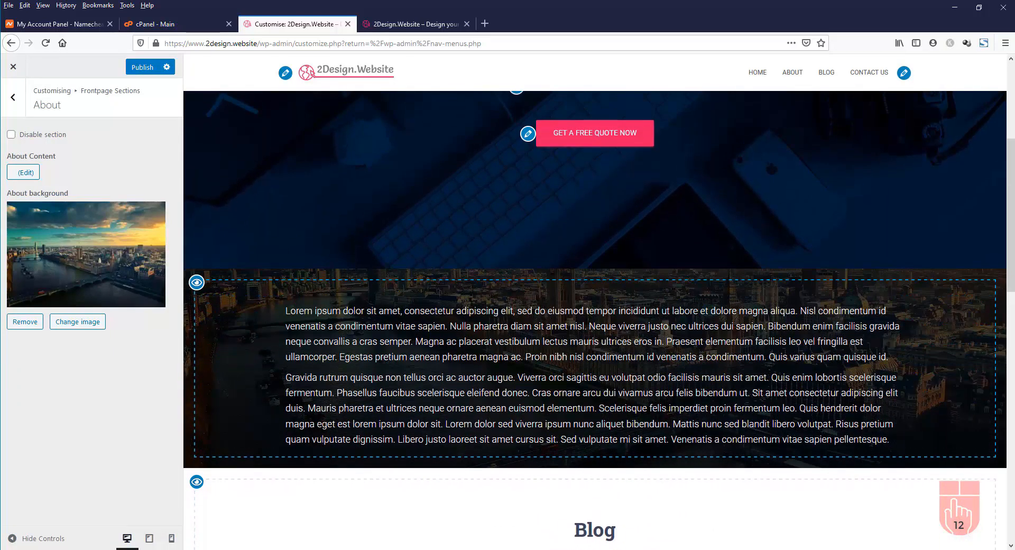
pyautogui.scroll(4, 287, 353)
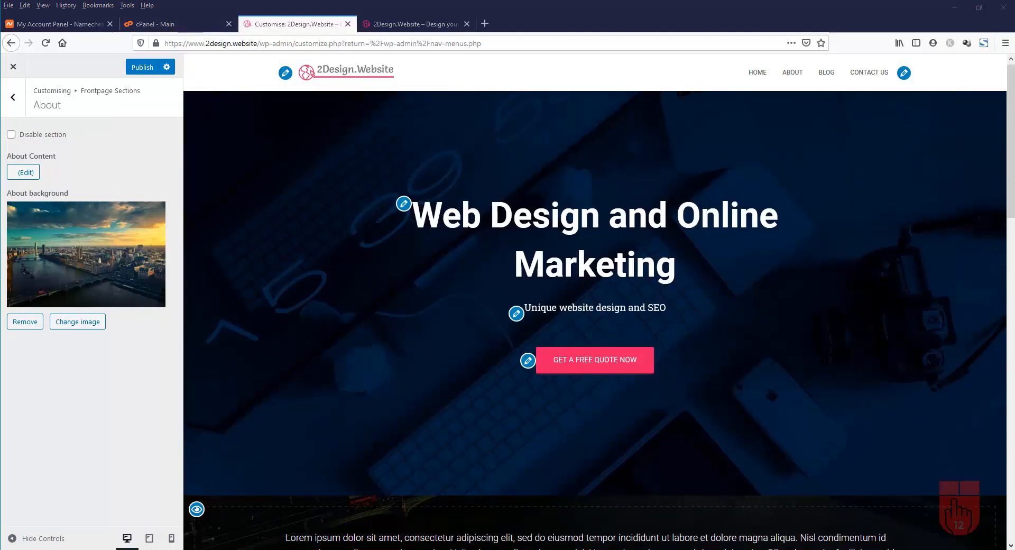
# Glance at the Blog section settings, then bring up the Contact section under Frontpage Sections
pyautogui.click(13, 100)
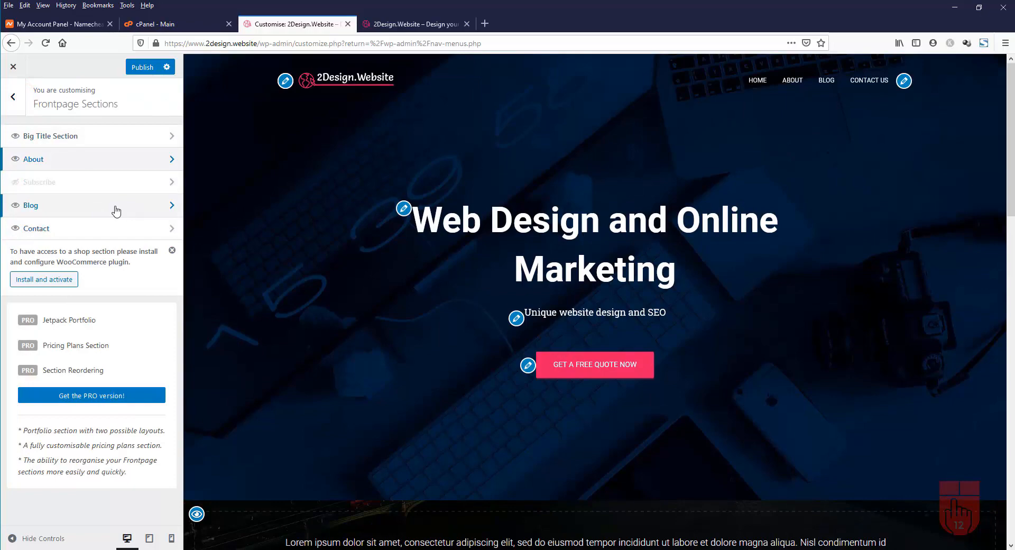
pyautogui.click(117, 211)
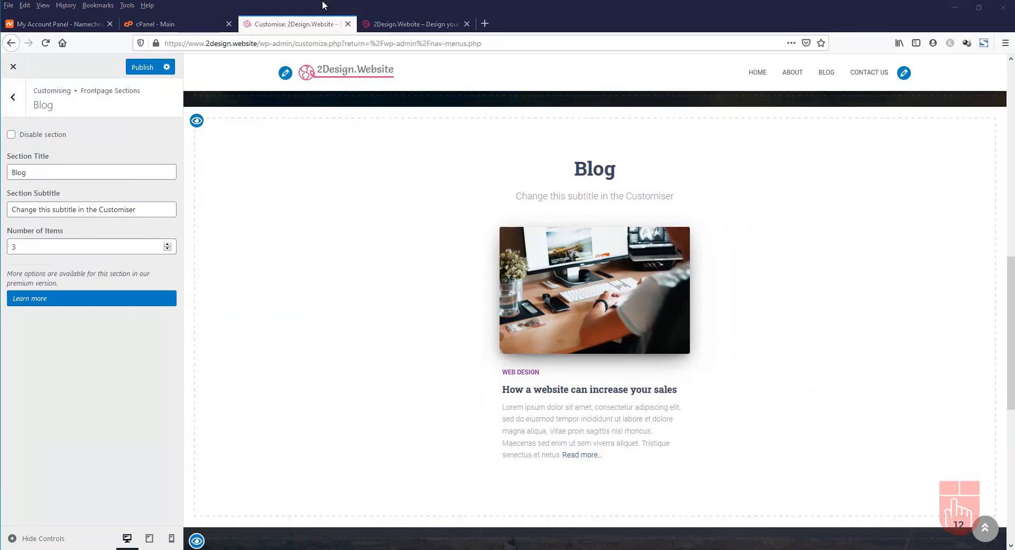
pyautogui.click(14, 99)
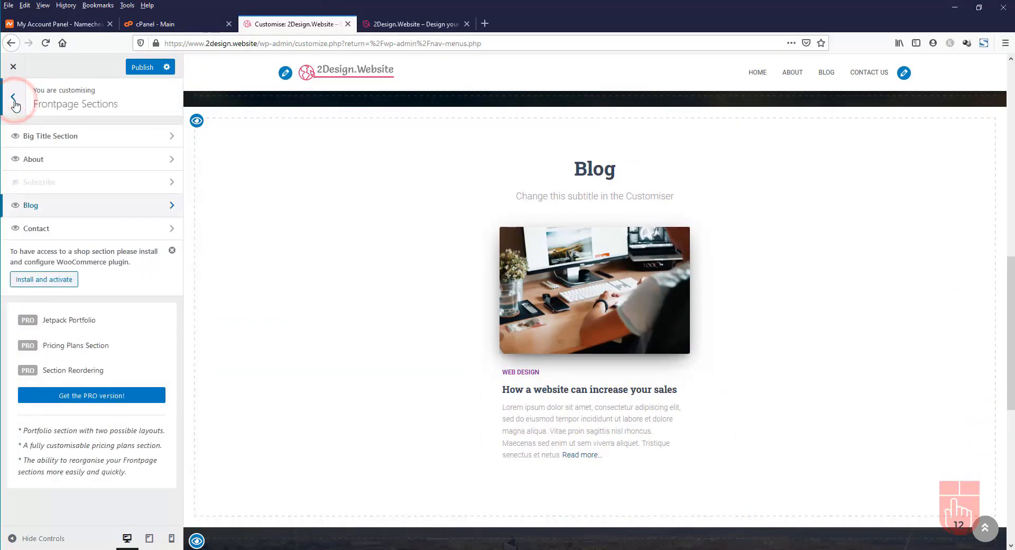
pyautogui.click(76, 235)
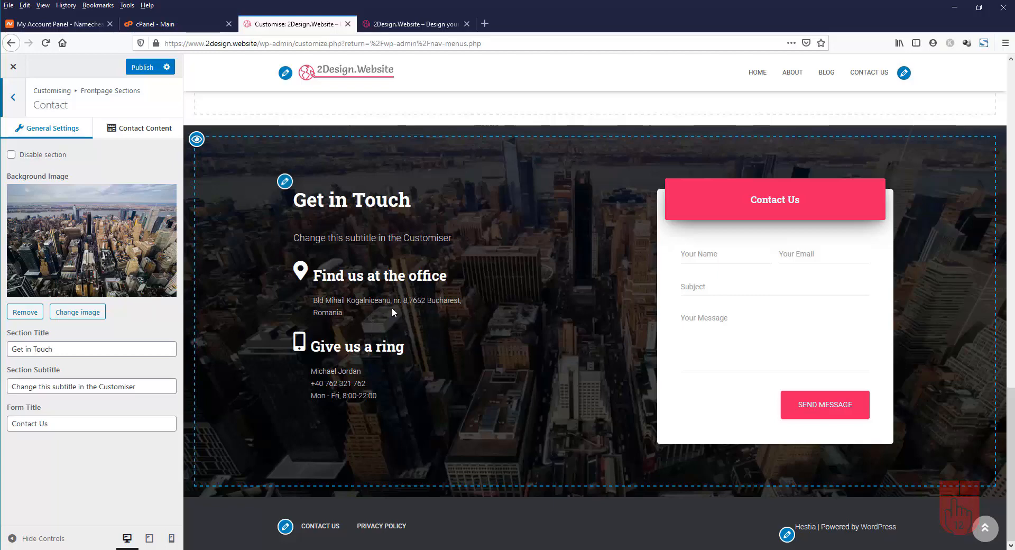
# Set the Contact section background to the about_background image and publish
pyautogui.click(86, 314)
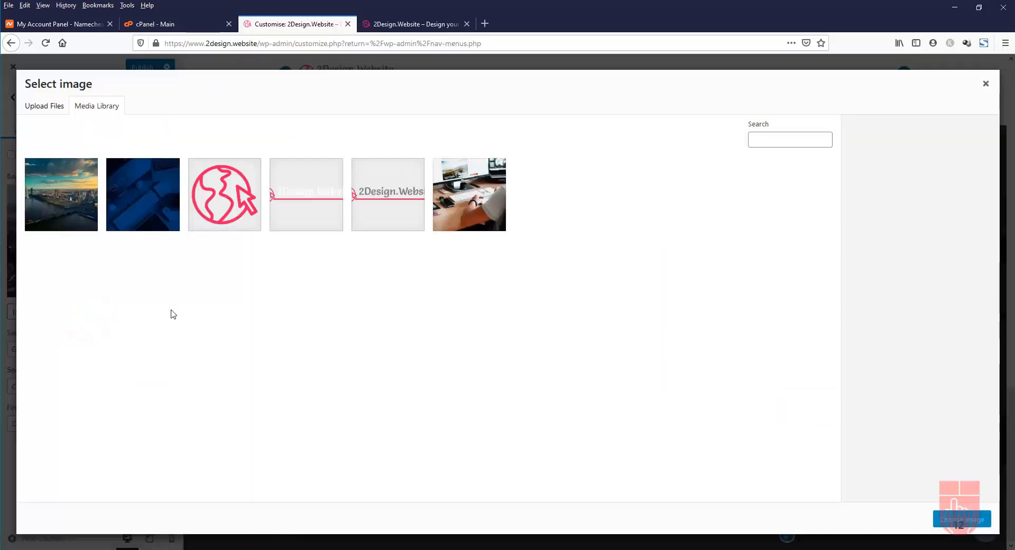
pyautogui.click(65, 222)
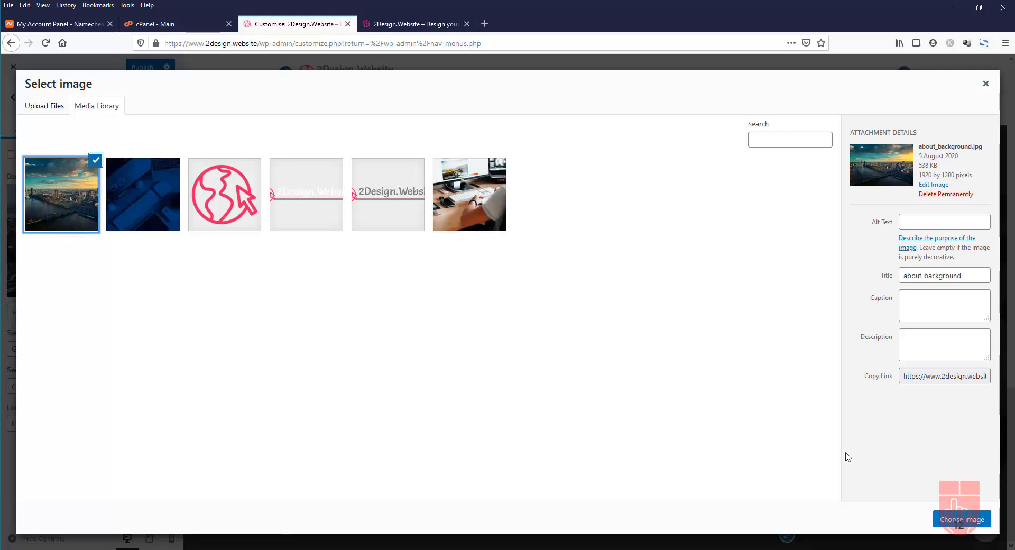
pyautogui.click(960, 521)
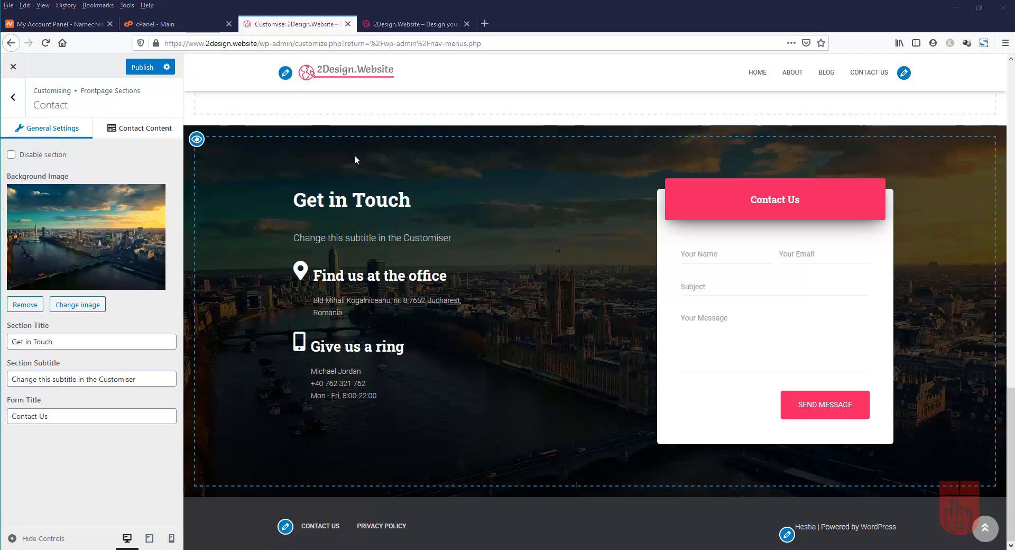
pyautogui.click(144, 67)
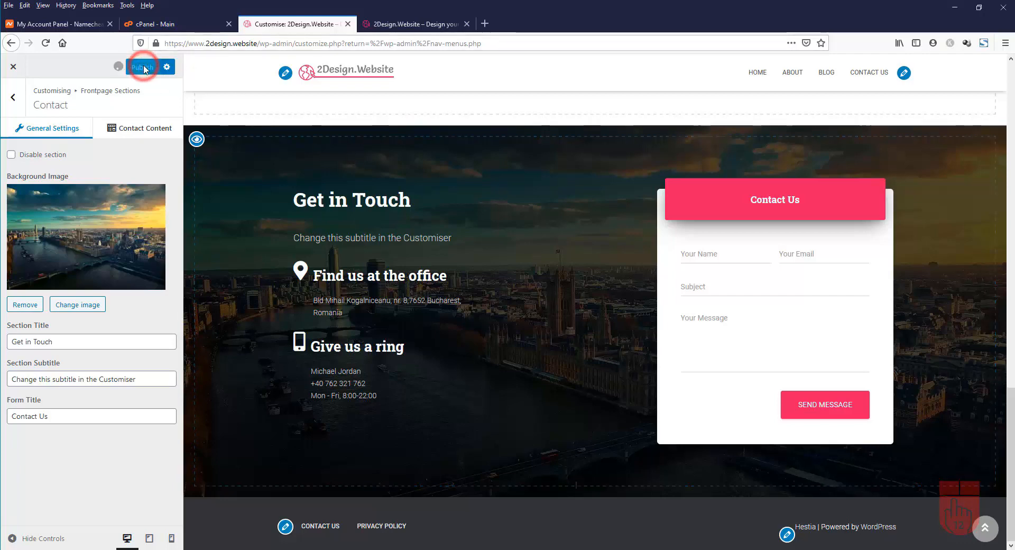
# Reload the live homepage and scroll down to the sunset-backed About and Get in Touch sections
pyautogui.click(415, 27)
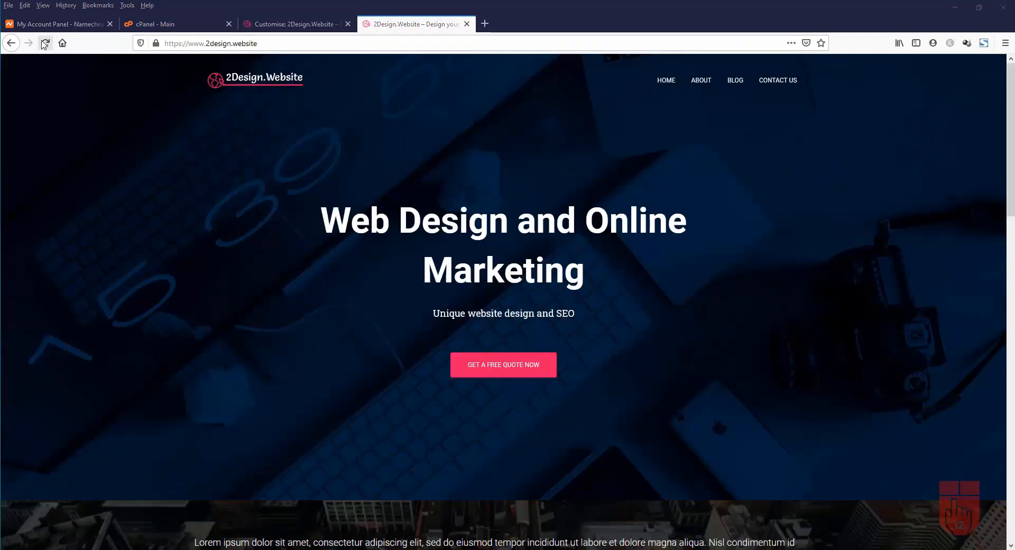
pyautogui.click(46, 43)
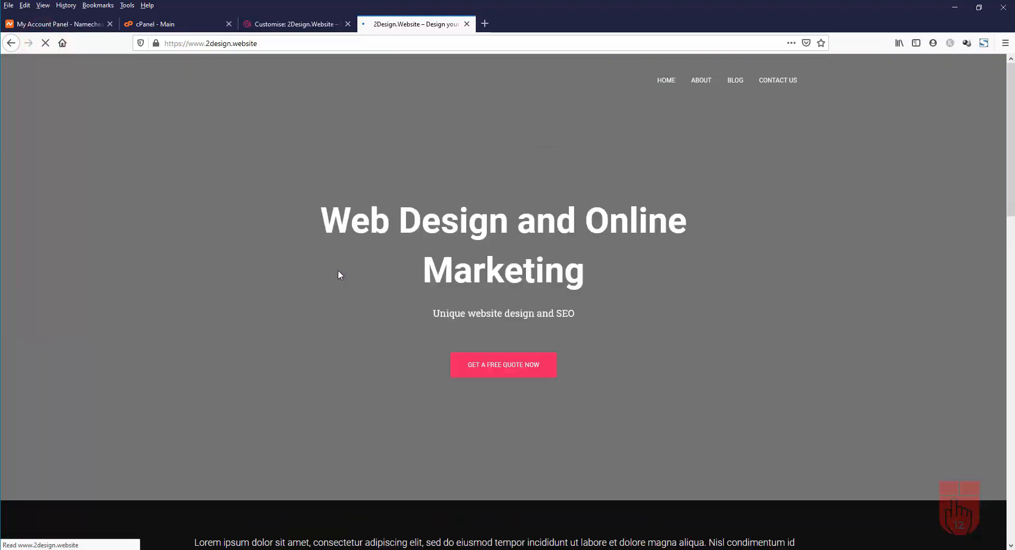
pyautogui.scroll(-5, 339, 271)
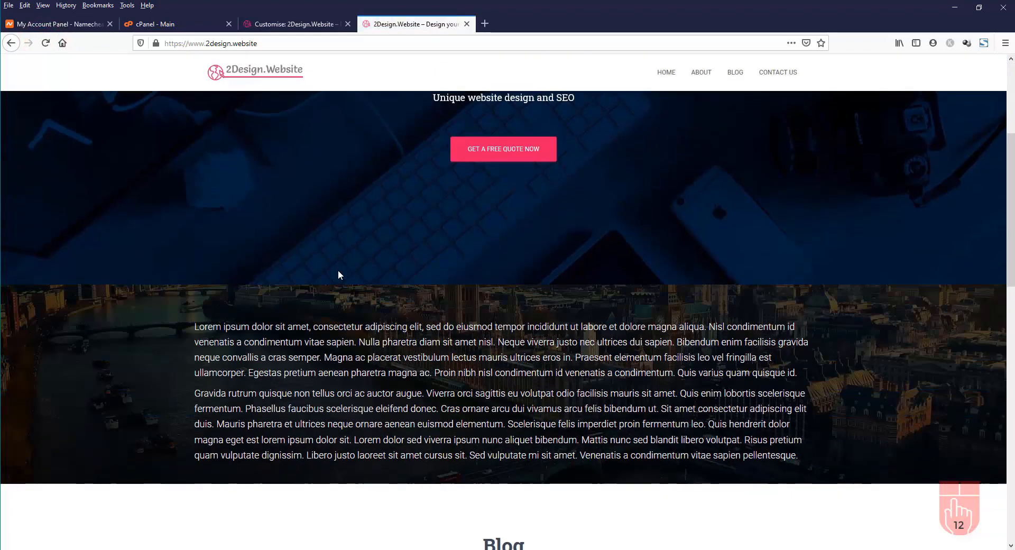
pyautogui.scroll(-1, 339, 273)
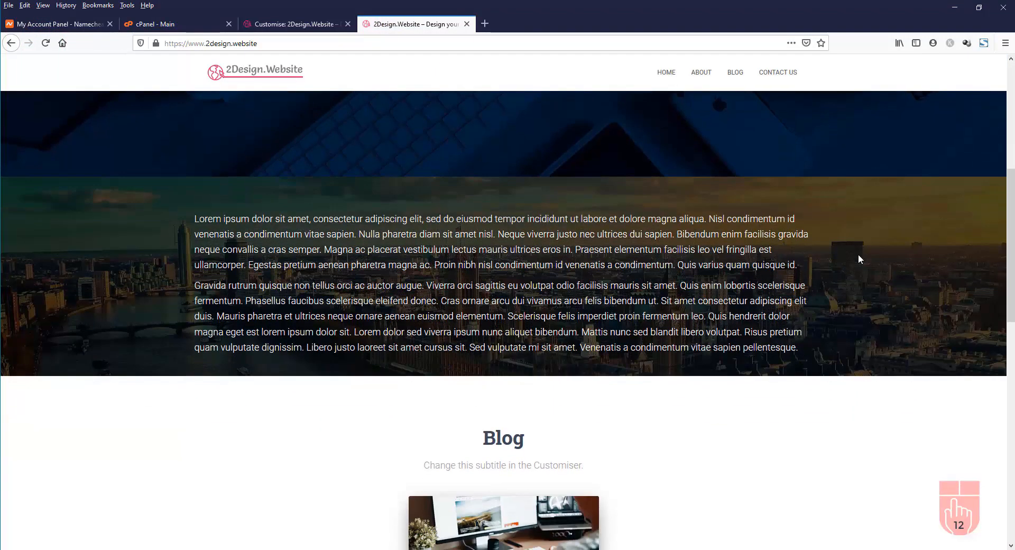
pyautogui.scroll(-4, 858, 258)
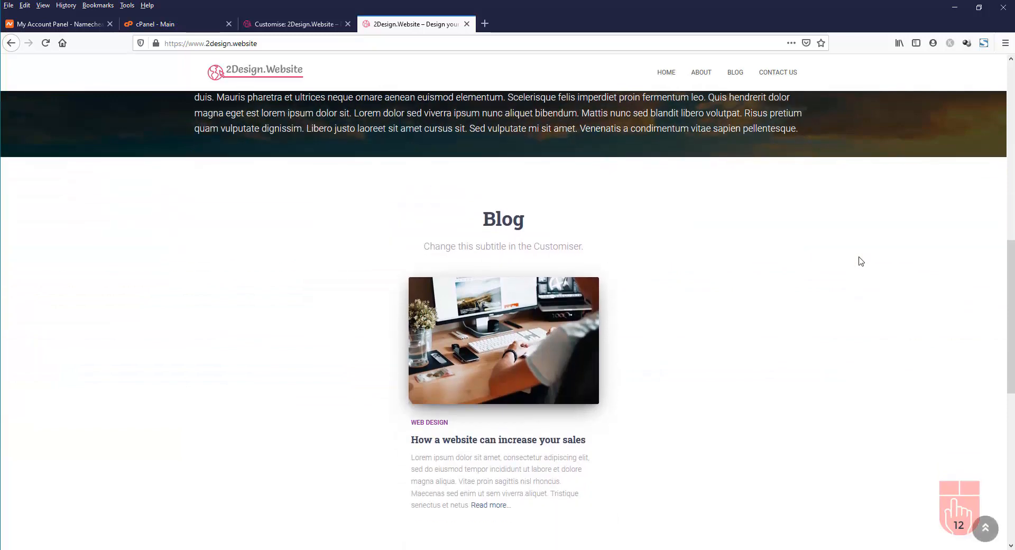
pyautogui.scroll(-8, 859, 259)
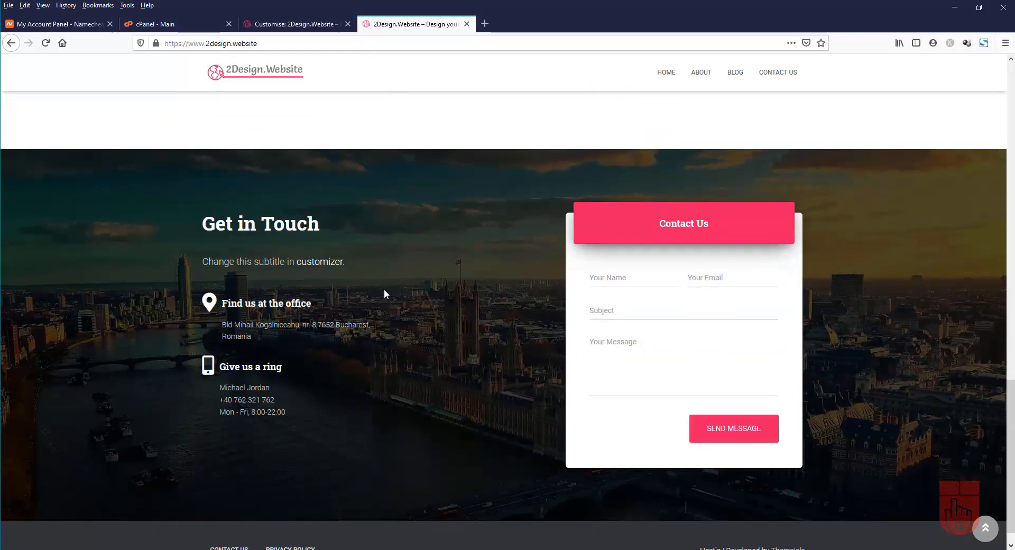
pyautogui.scroll(-1, 450, 310)
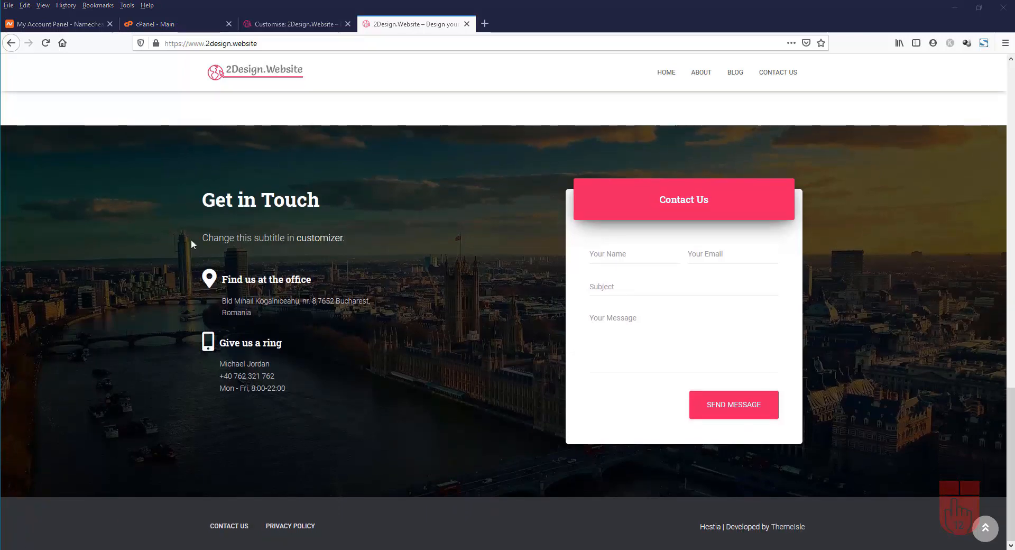
# Back out of Frontpage Sections, look at Header Options, then go to Footer Options
pyautogui.click(296, 23)
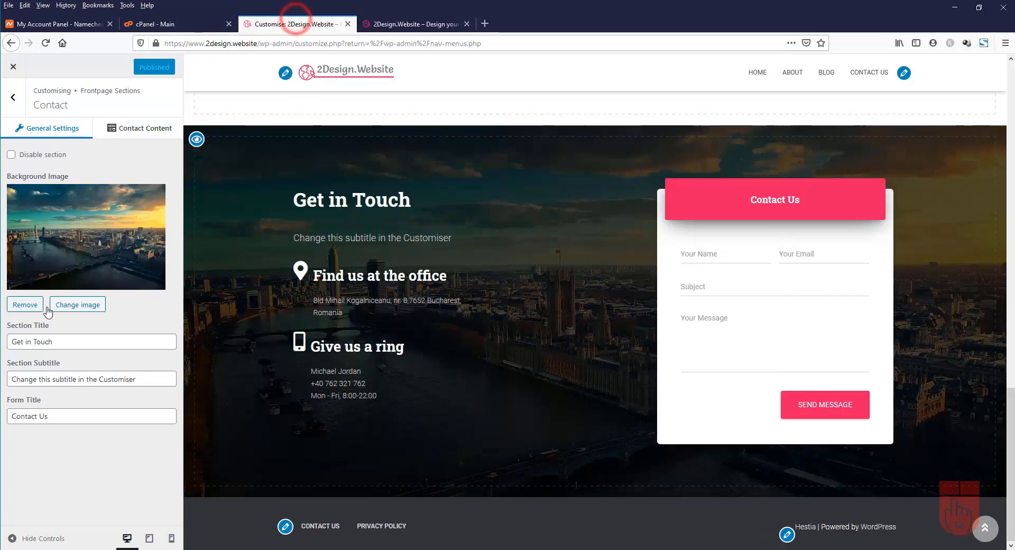
pyautogui.click(15, 98)
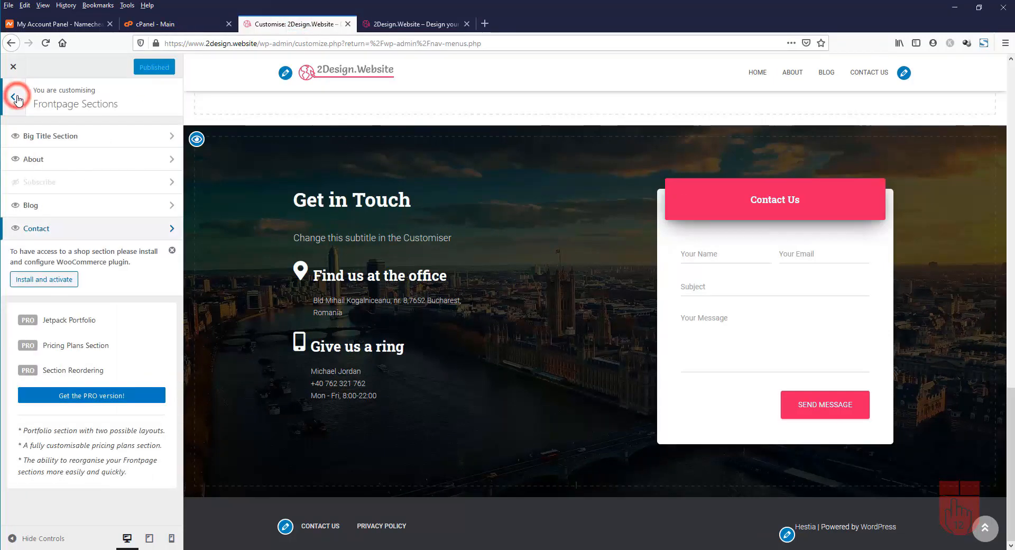
pyautogui.click(17, 98)
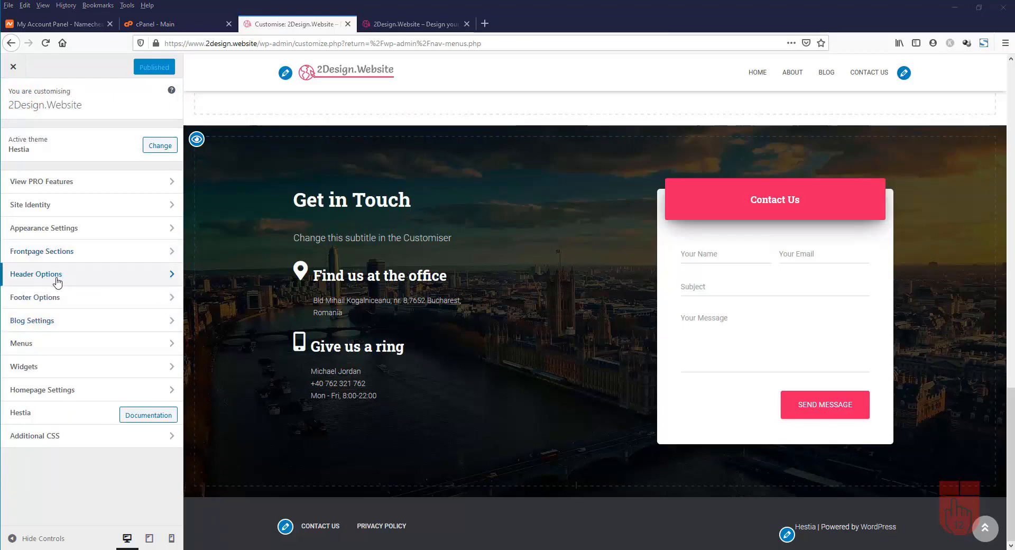
pyautogui.click(87, 277)
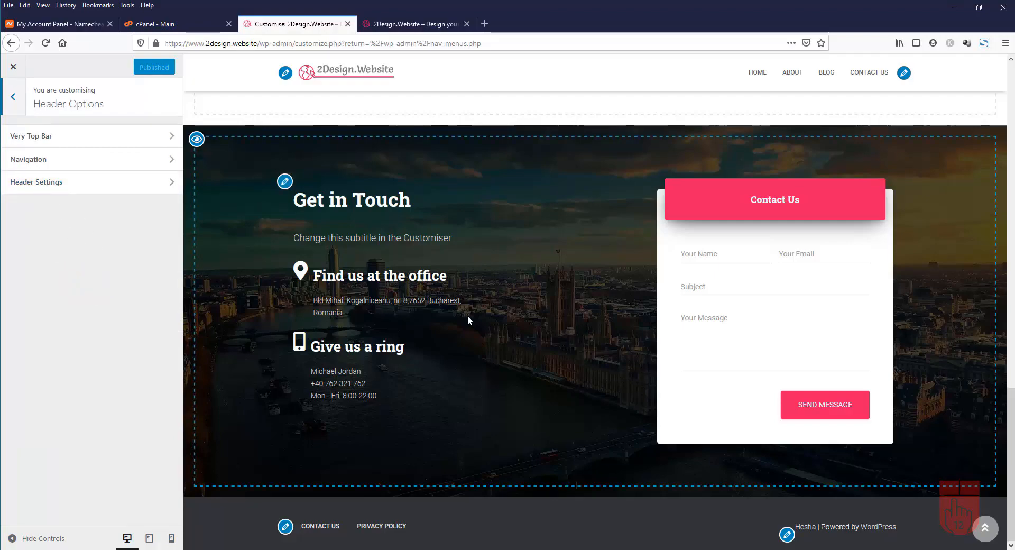
pyautogui.scroll(15, 468, 315)
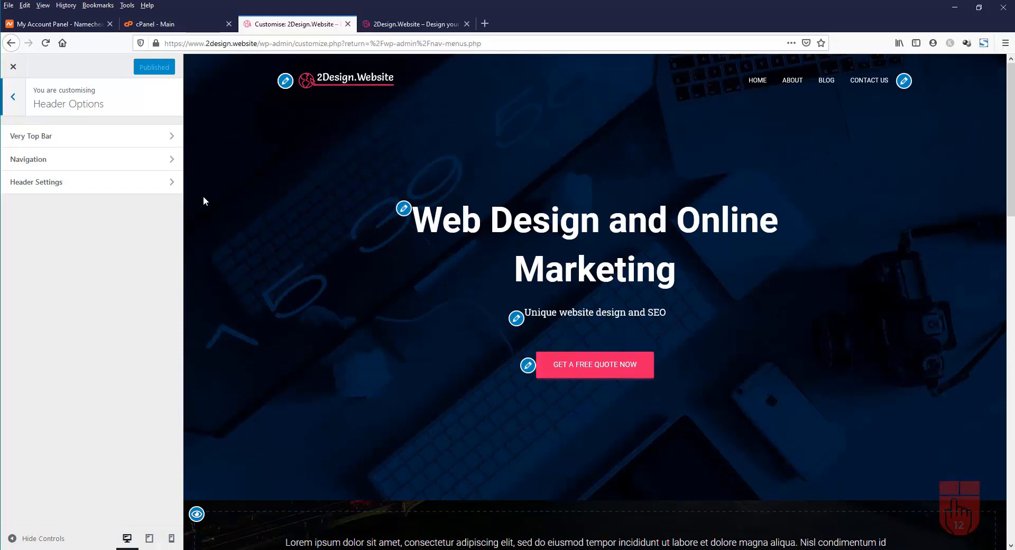
pyautogui.click(12, 98)
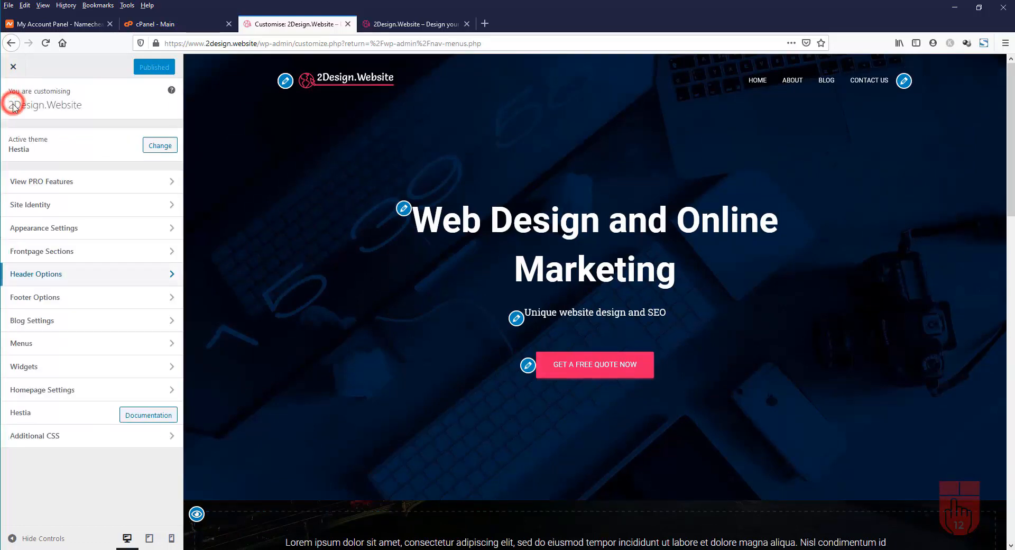
pyautogui.click(69, 298)
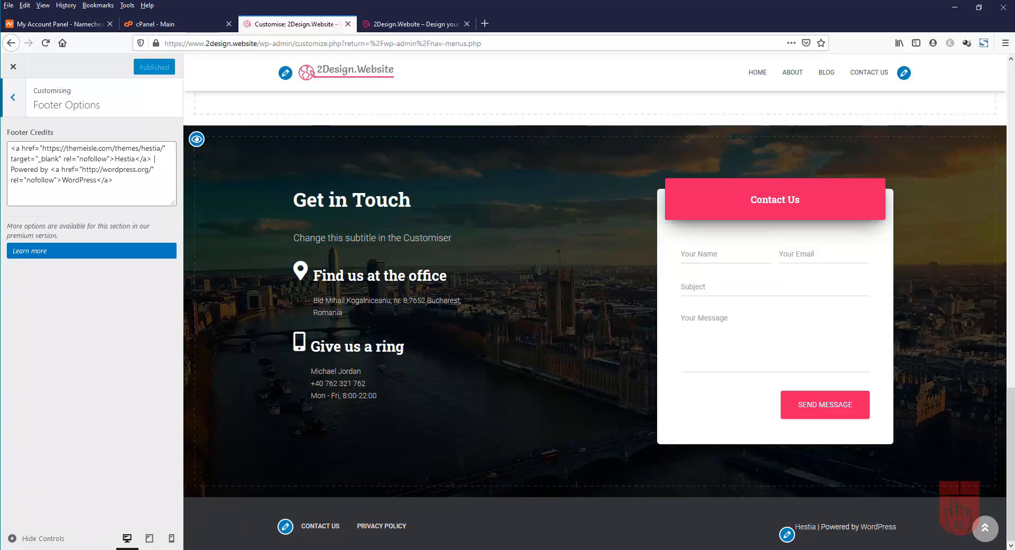
# Replace the Footer Credits HTML with 'Copyright &copy; 2020 2design.website' and publish
pyautogui.tripleClick(127, 178)
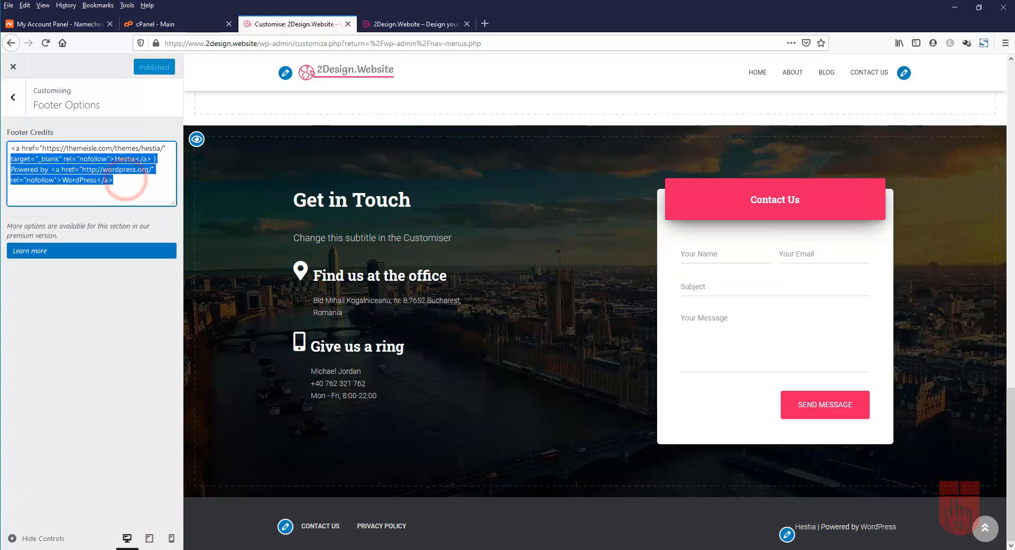
pyautogui.press('Delete')
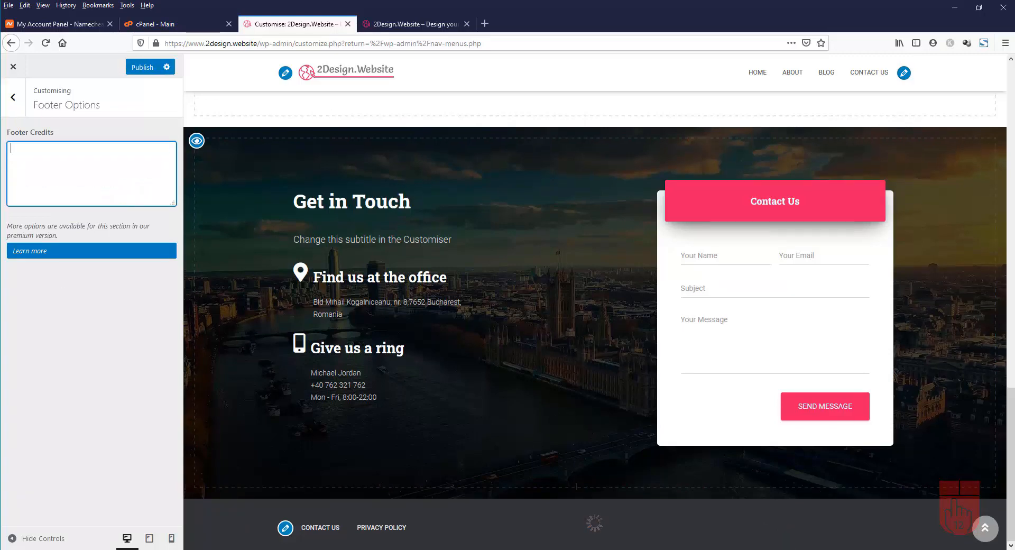
pyautogui.write('COp')
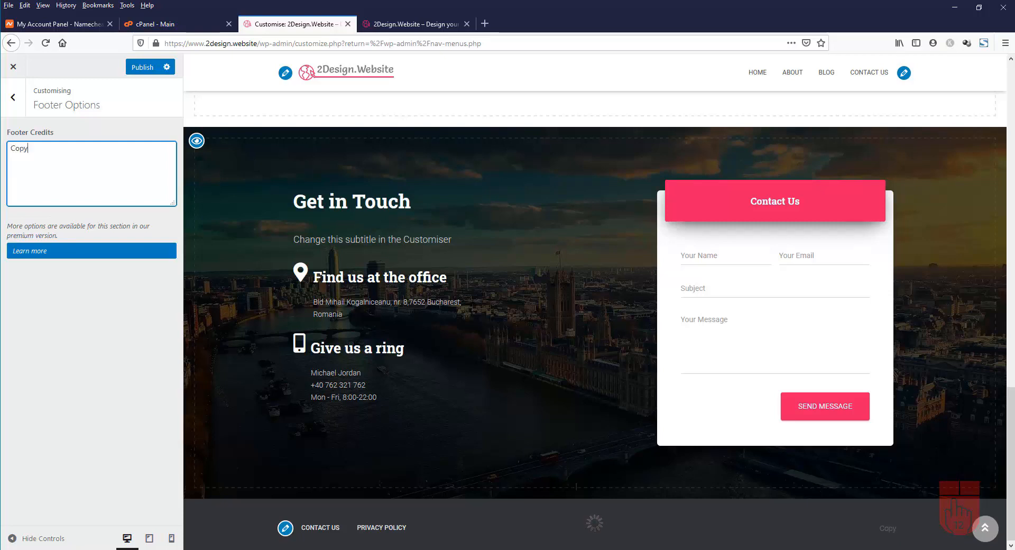
pyautogui.write('yright')
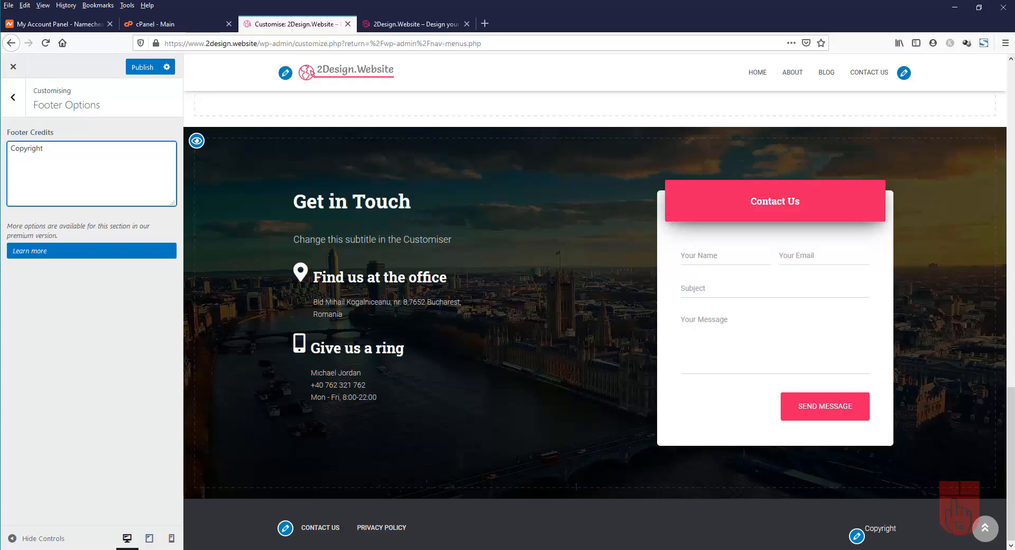
pyautogui.write('&copy')
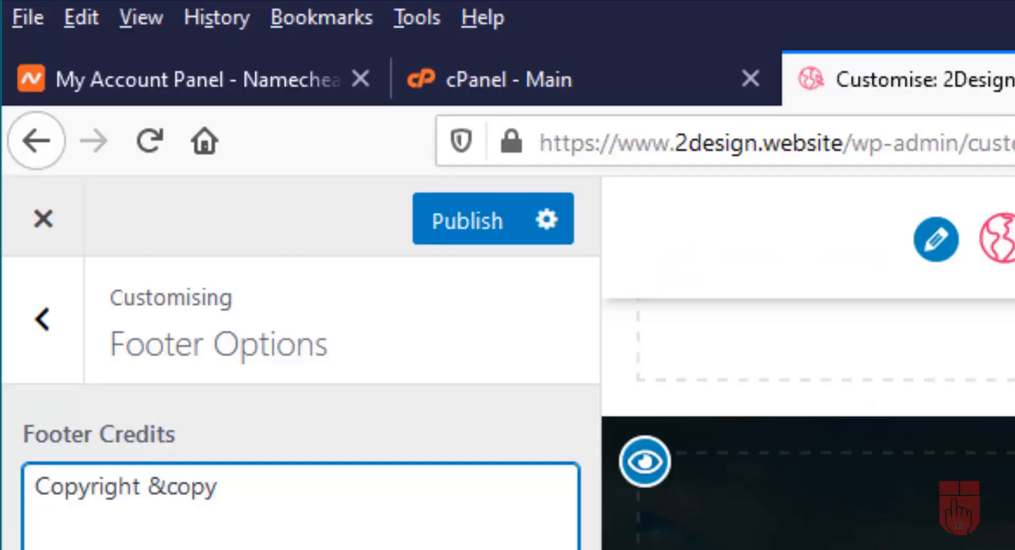
pyautogui.write(';')
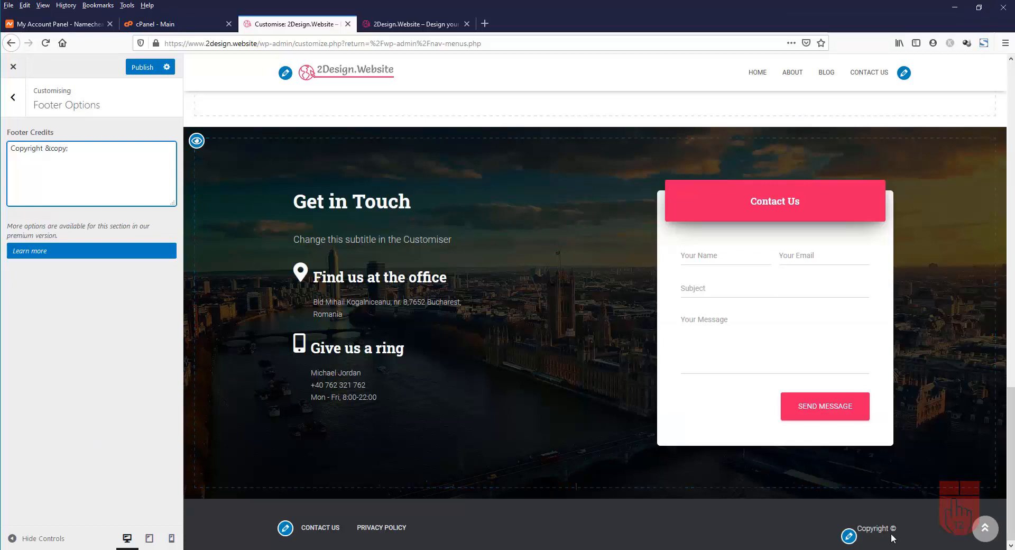
pyautogui.click(86, 149)
pyautogui.write('202')
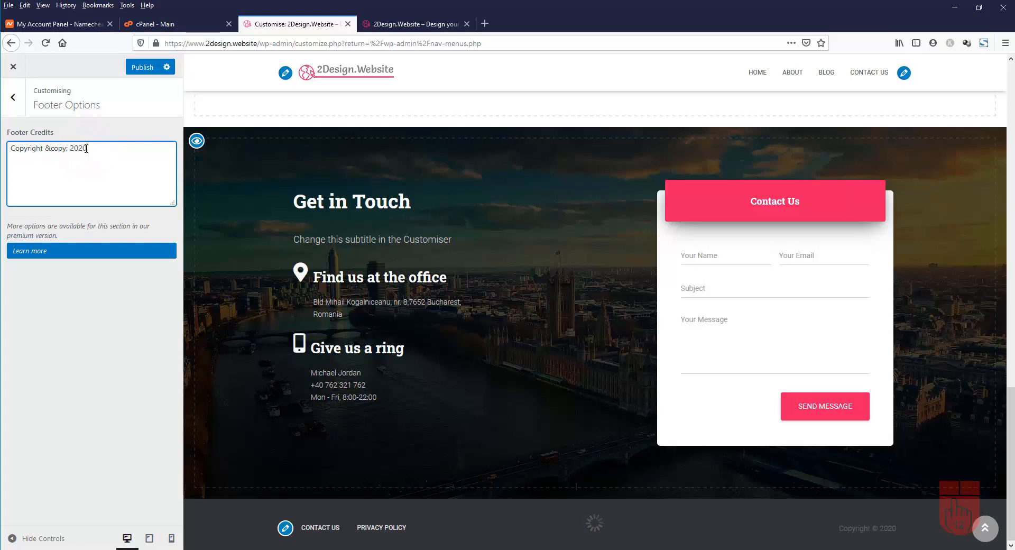
pyautogui.write('0')
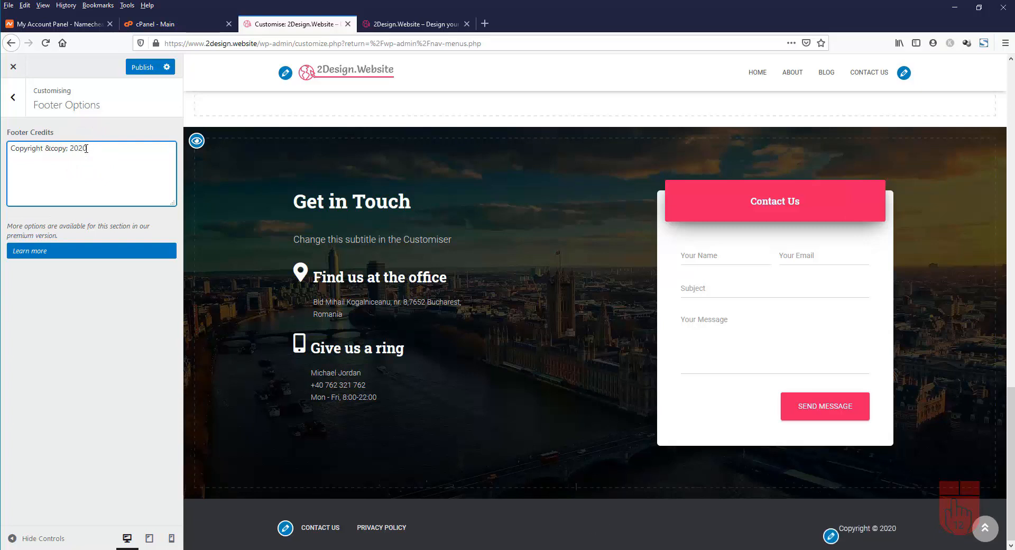
pyautogui.write(' 2design.website')
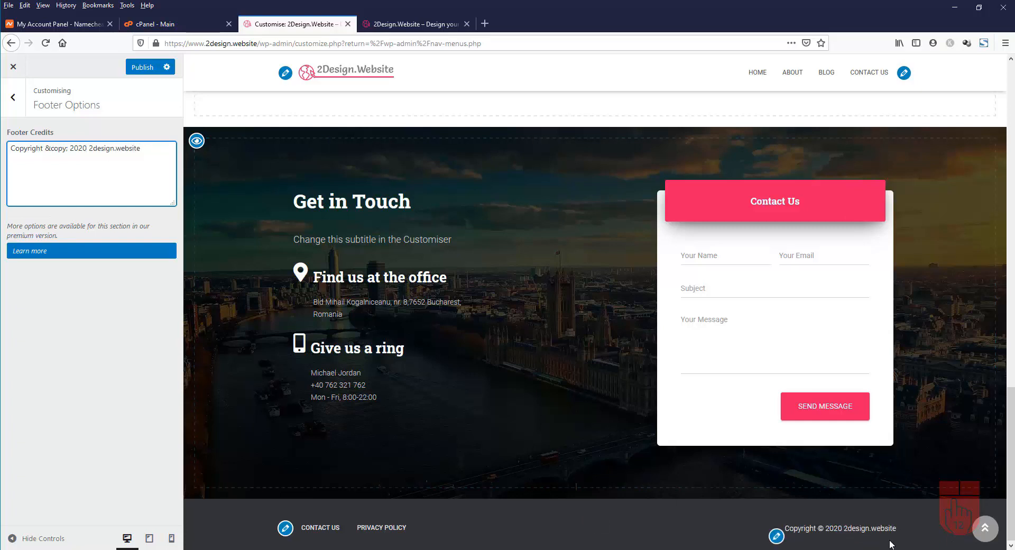
pyautogui.click(141, 67)
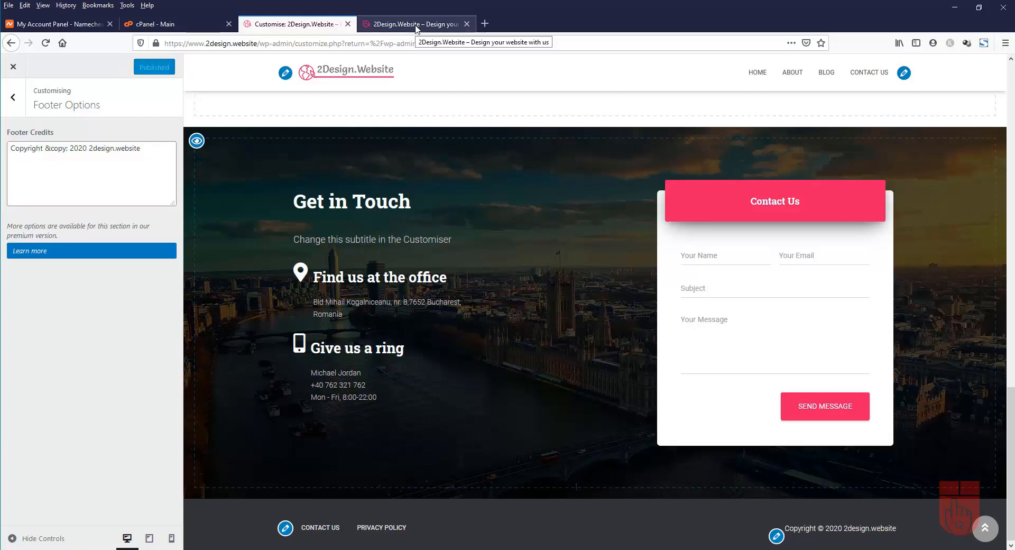
# Reload the live site to check the new footer credits, then return the Customiser to its main sections
pyautogui.click(416, 29)
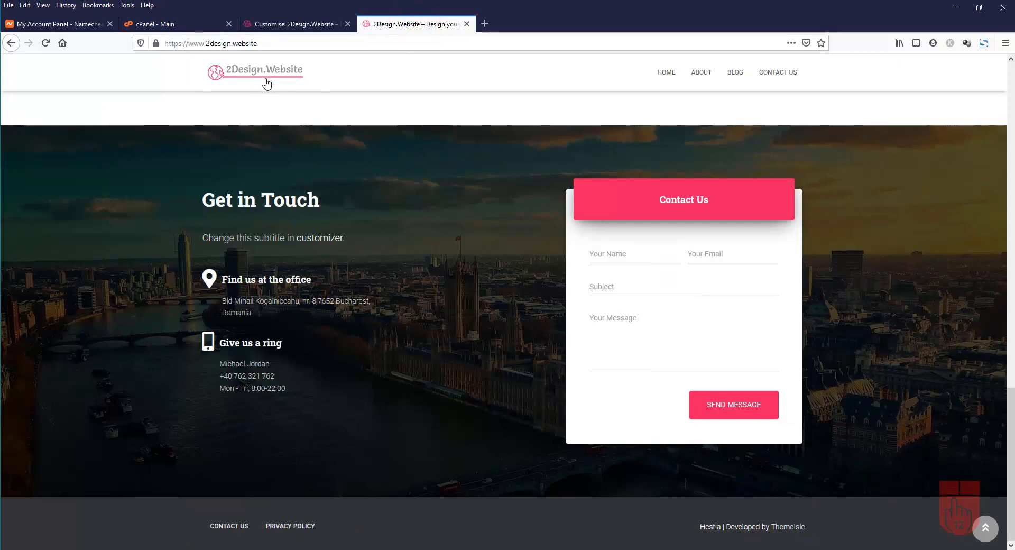
pyautogui.click(46, 43)
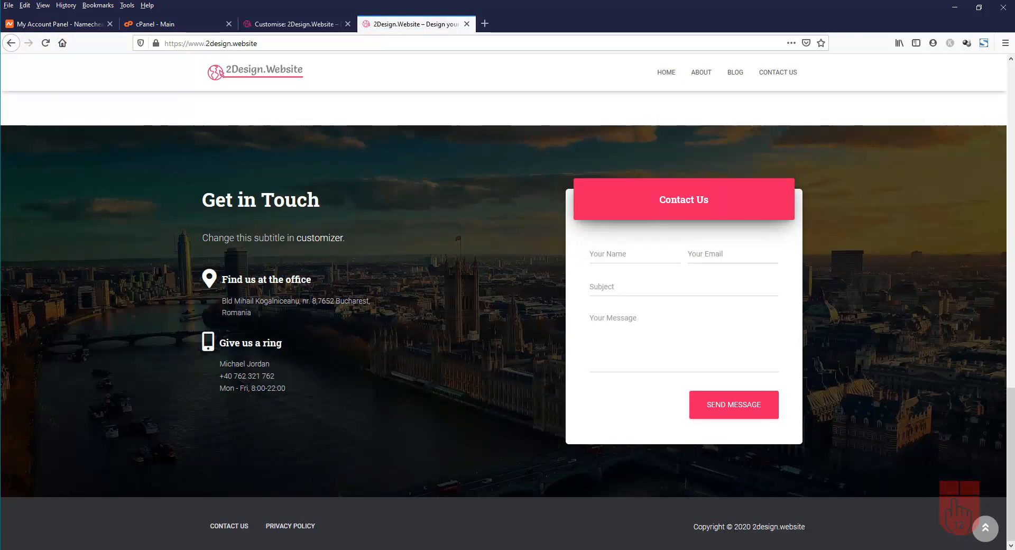
pyautogui.scroll(15, 544, 298)
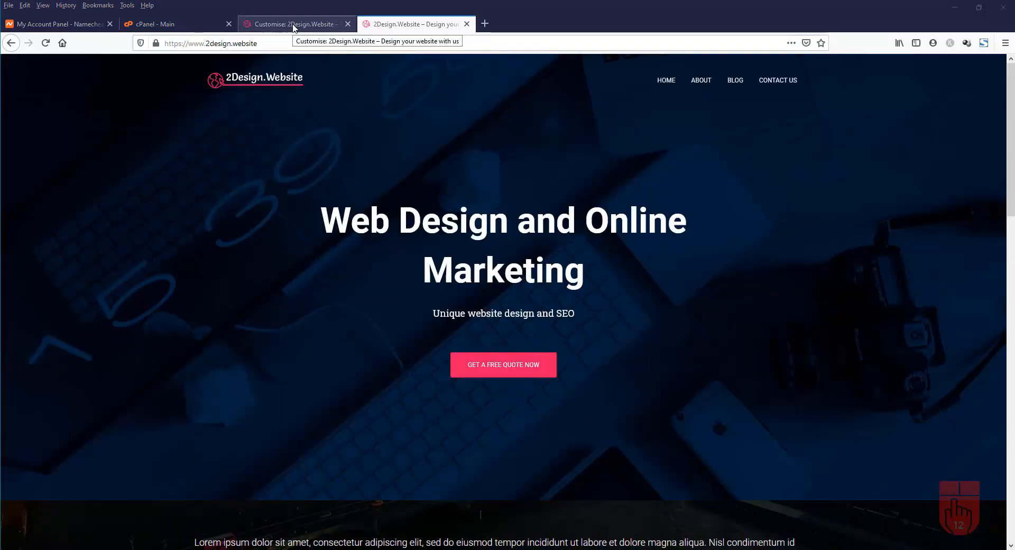
pyautogui.click(294, 24)
pyautogui.click(17, 103)
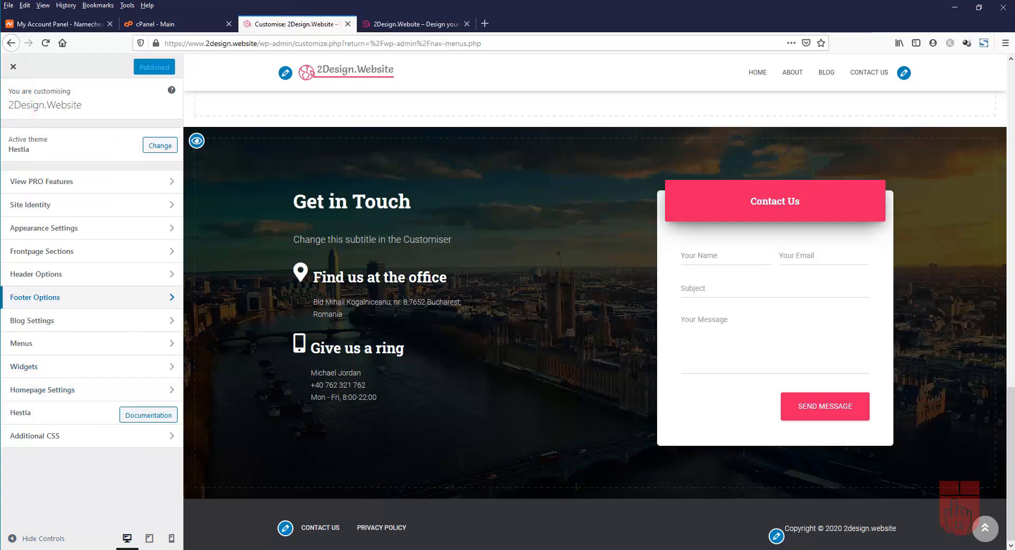
# Review Blog Settings while the preview shows the Blog page
pyautogui.click(87, 324)
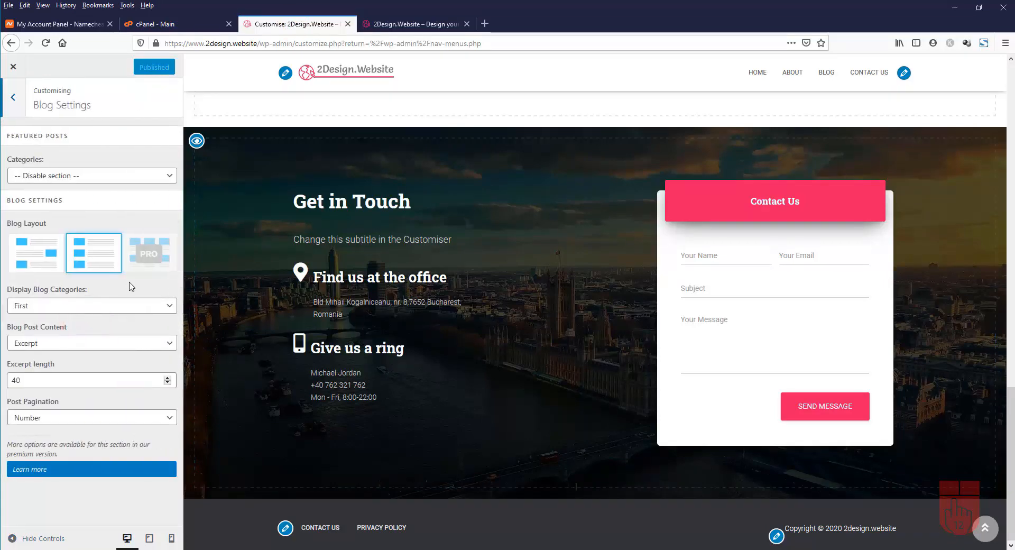
pyautogui.click(829, 73)
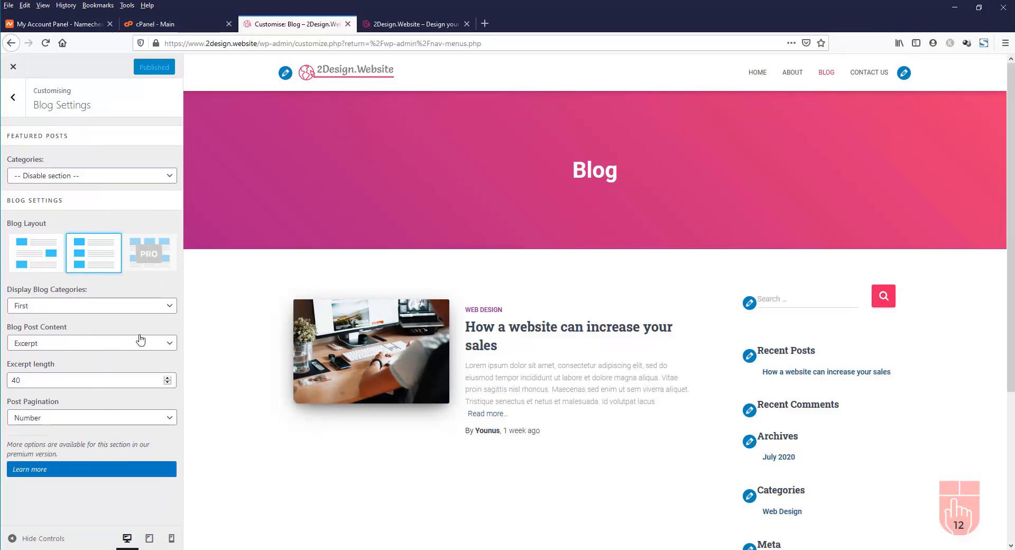
pyautogui.click(10, 96)
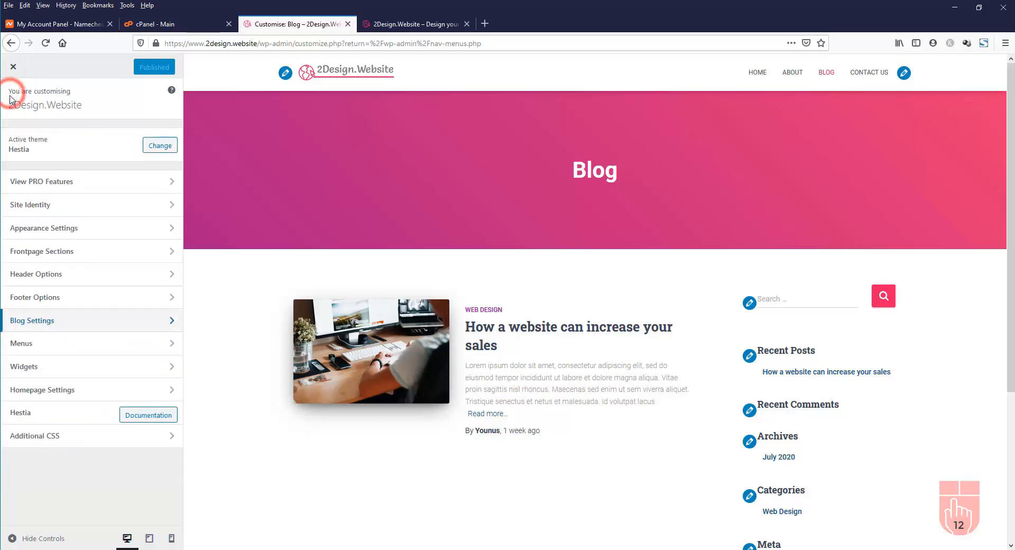
# Inspect the Footer Menu and Top Main Menu items, then return to the root Customiser panel
pyautogui.click(93, 345)
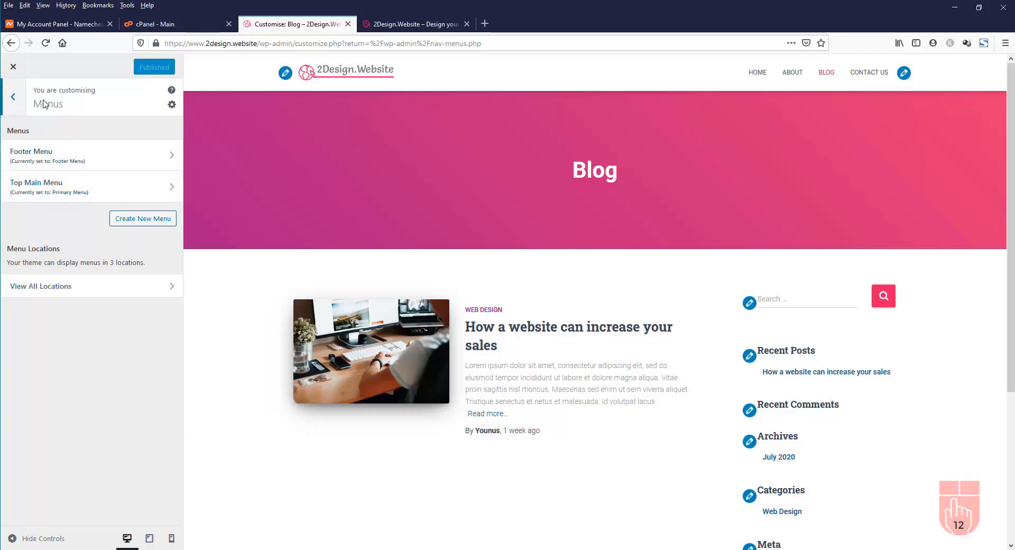
pyautogui.click(43, 161)
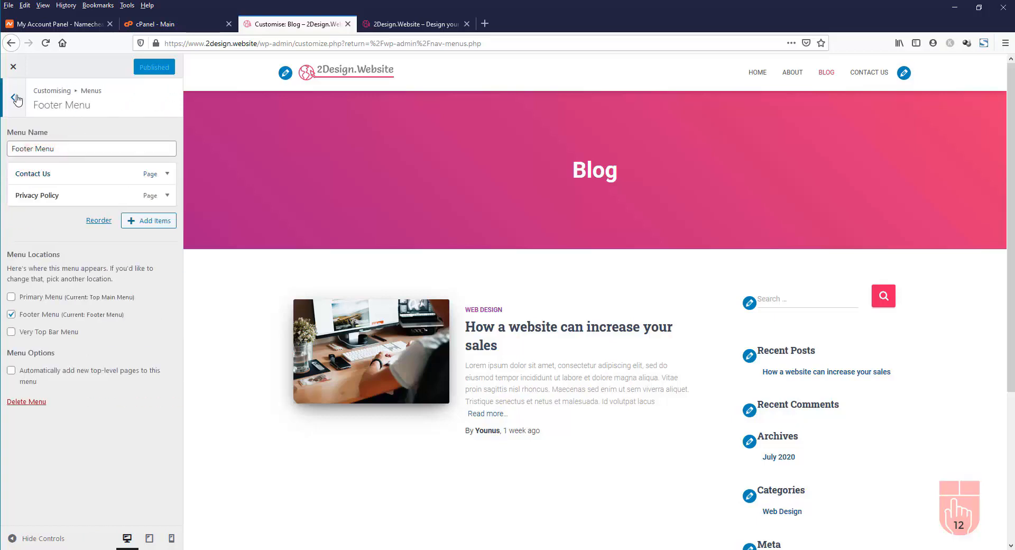
pyautogui.click(15, 98)
pyautogui.click(72, 185)
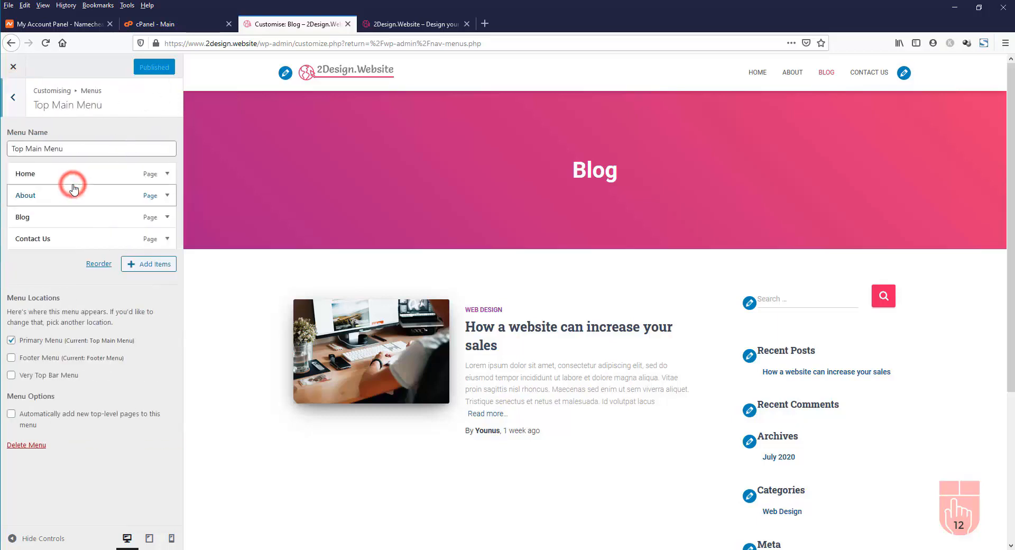
pyautogui.click(15, 98)
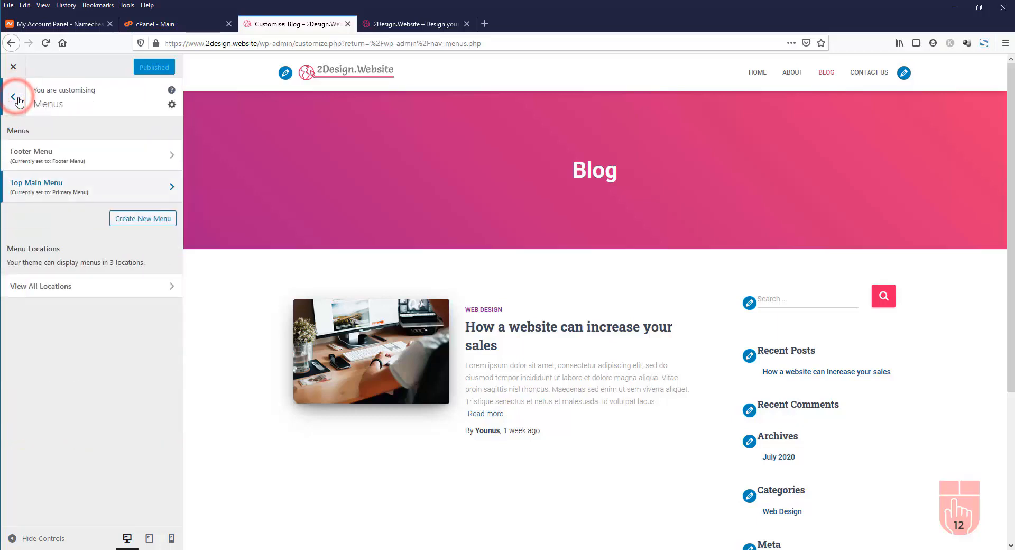
pyautogui.click(16, 98)
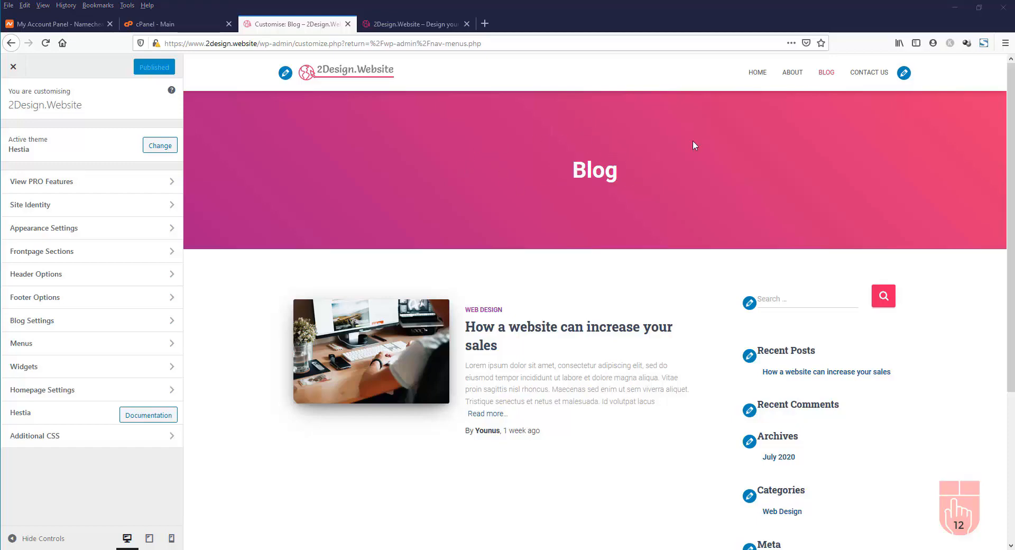
# Preview the About and Contact Us pages, then go to Appearance's Background Image settings
pyautogui.click(797, 73)
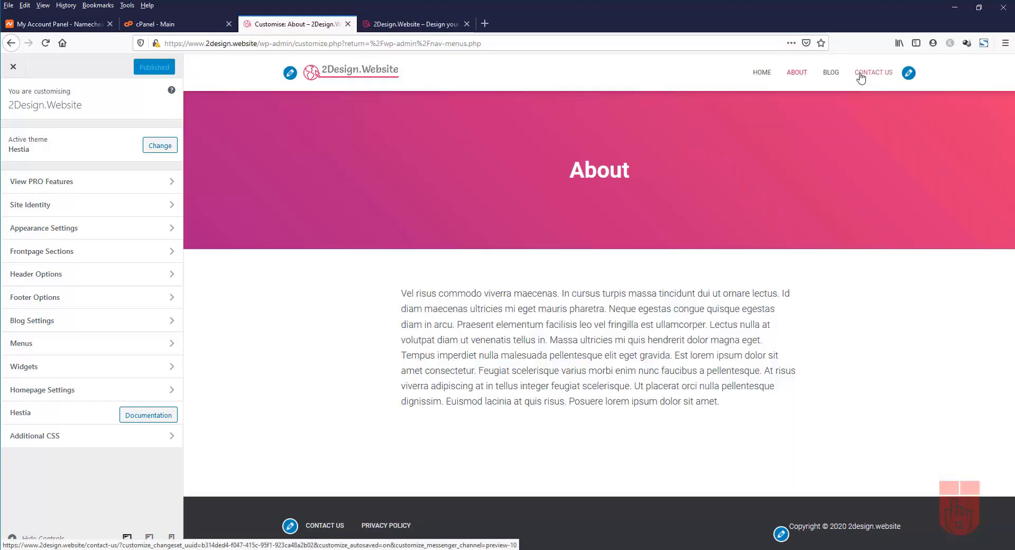
pyautogui.click(861, 75)
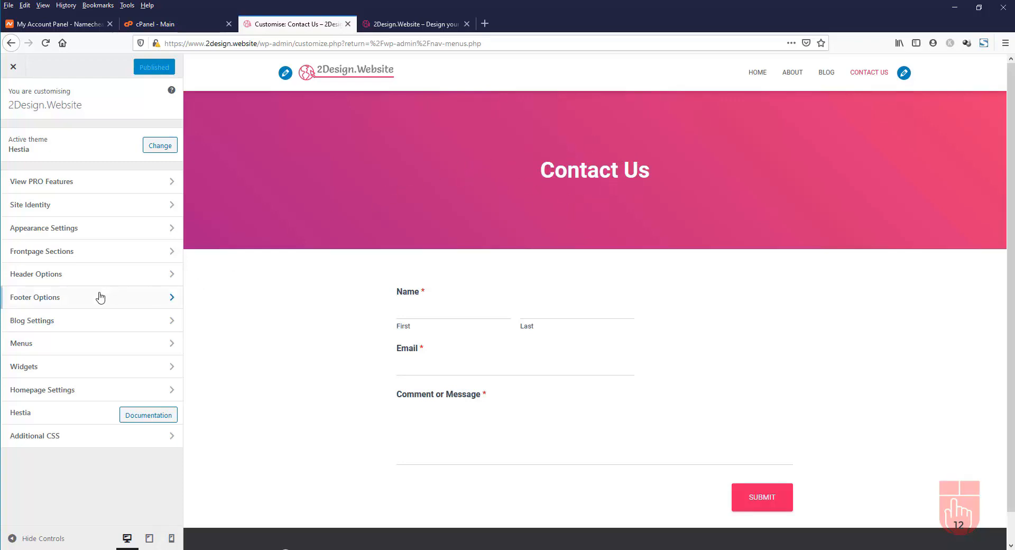
pyautogui.click(63, 233)
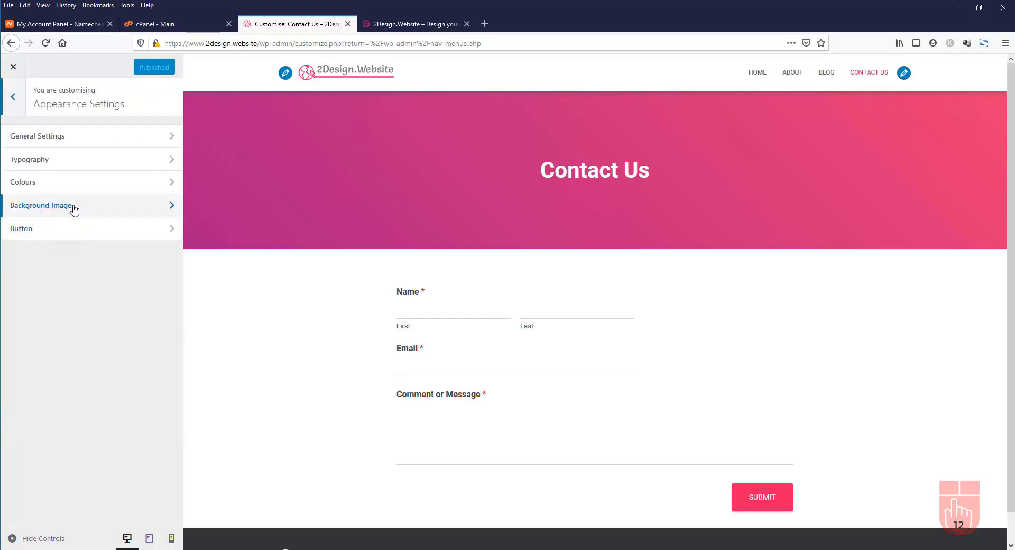
pyautogui.click(73, 207)
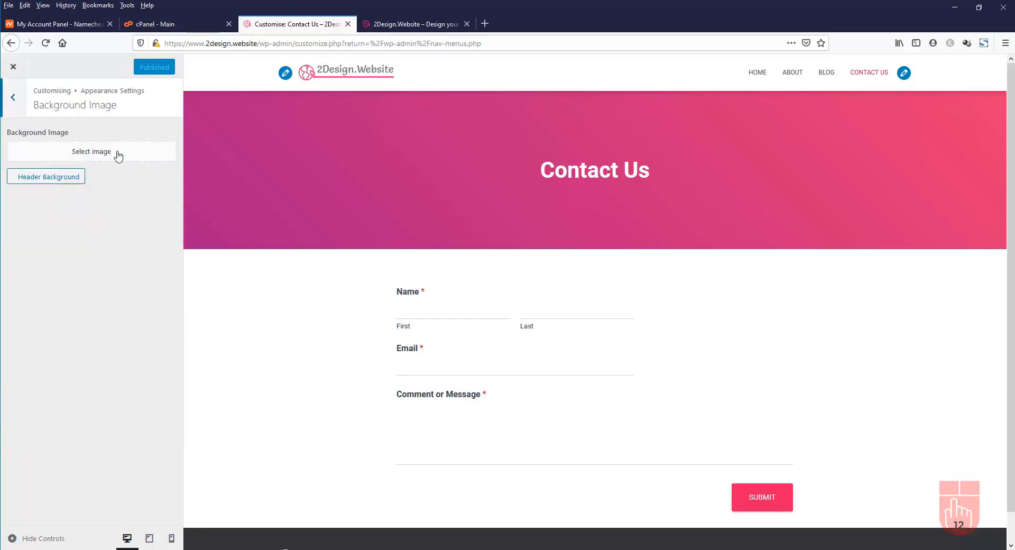
# Upload header_background.jpg, set it as the site background image, and publish
pyautogui.click(103, 154)
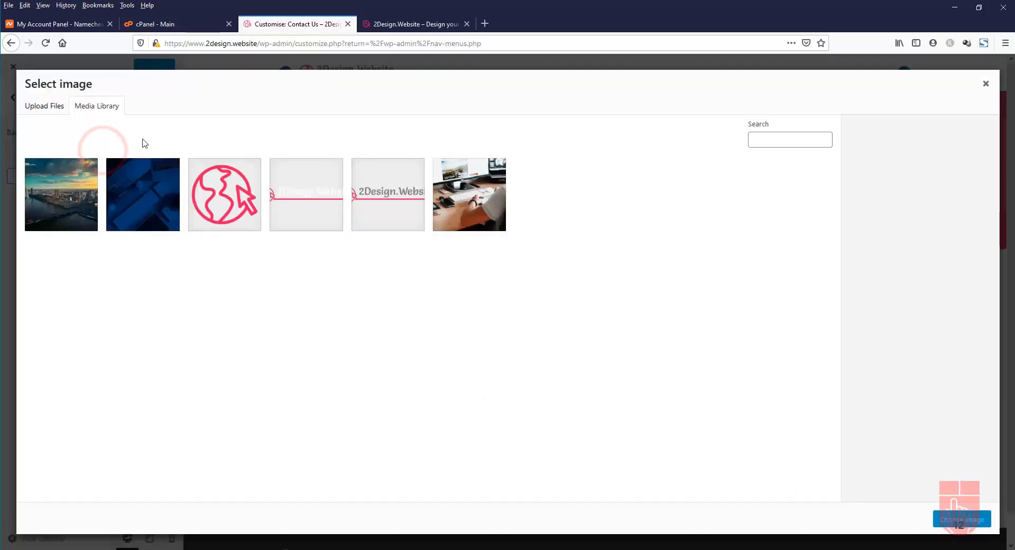
pyautogui.click(53, 109)
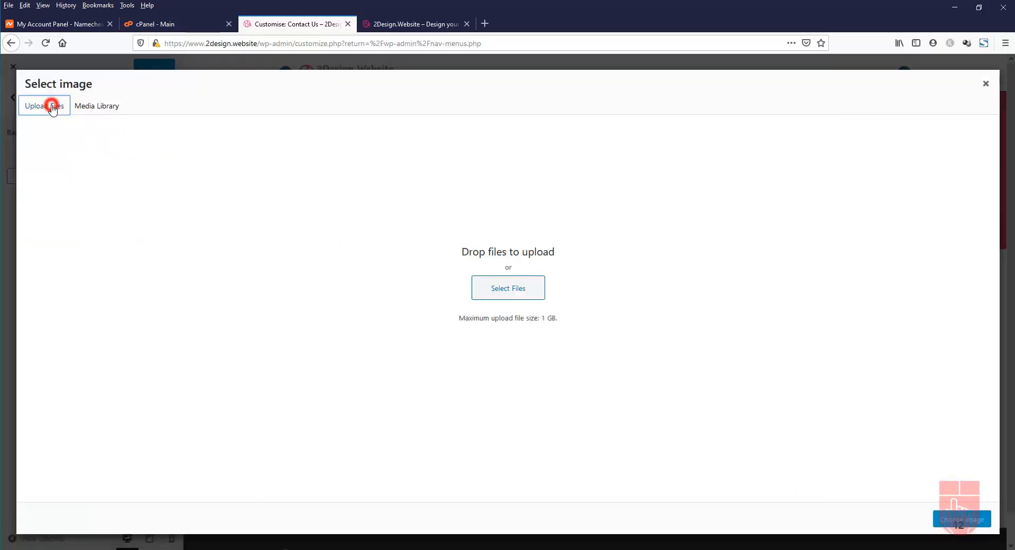
pyautogui.click(514, 291)
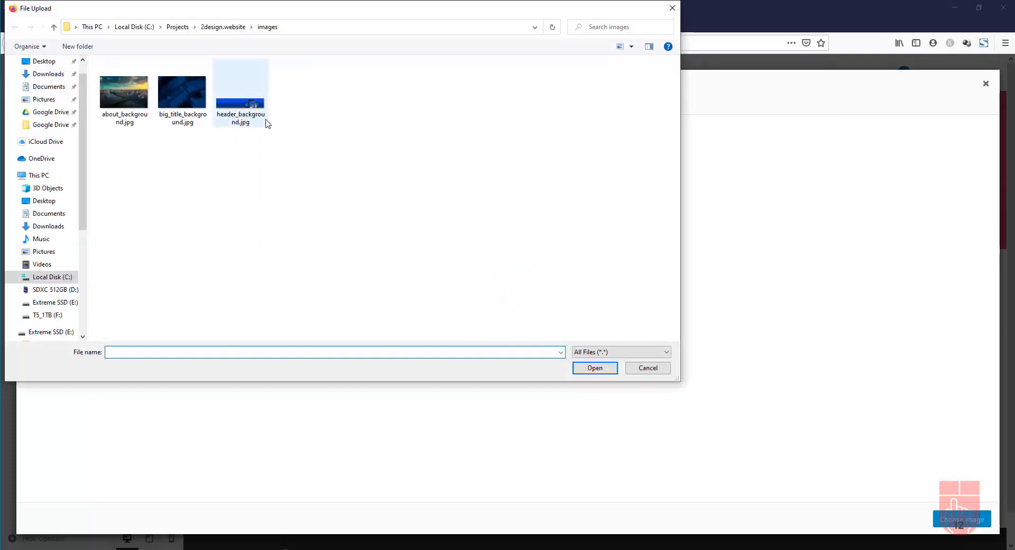
pyautogui.click(240, 117)
pyautogui.click(594, 368)
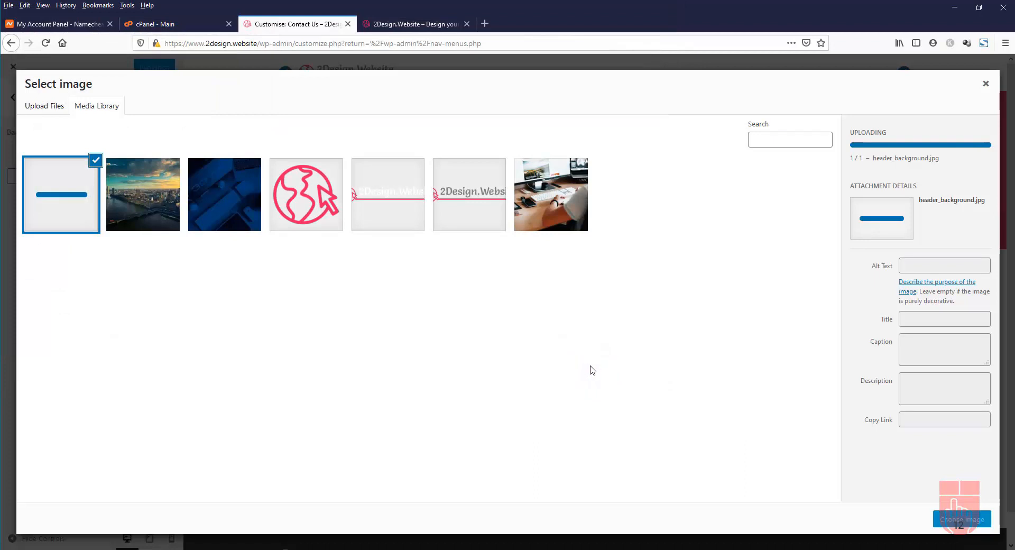
pyautogui.click(962, 520)
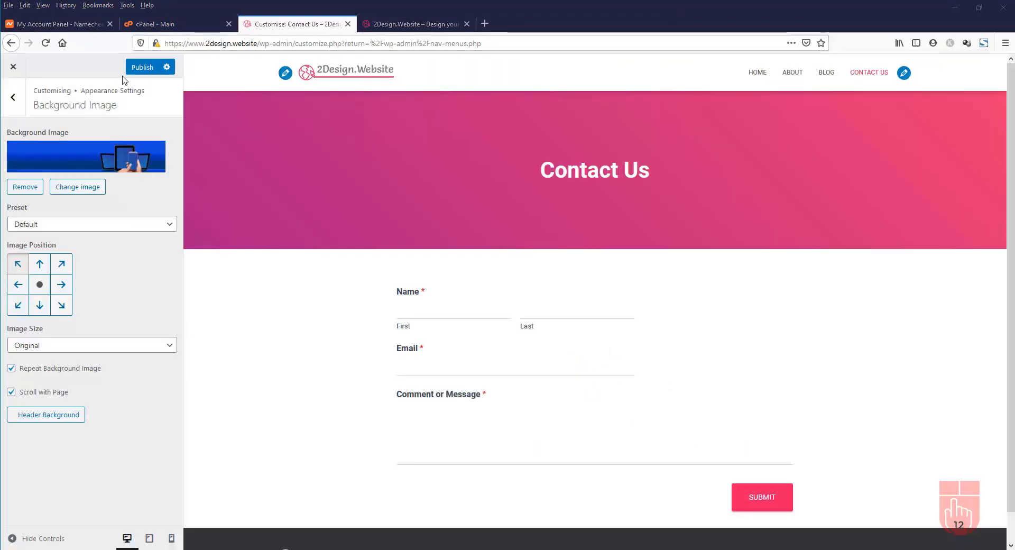
pyautogui.click(143, 73)
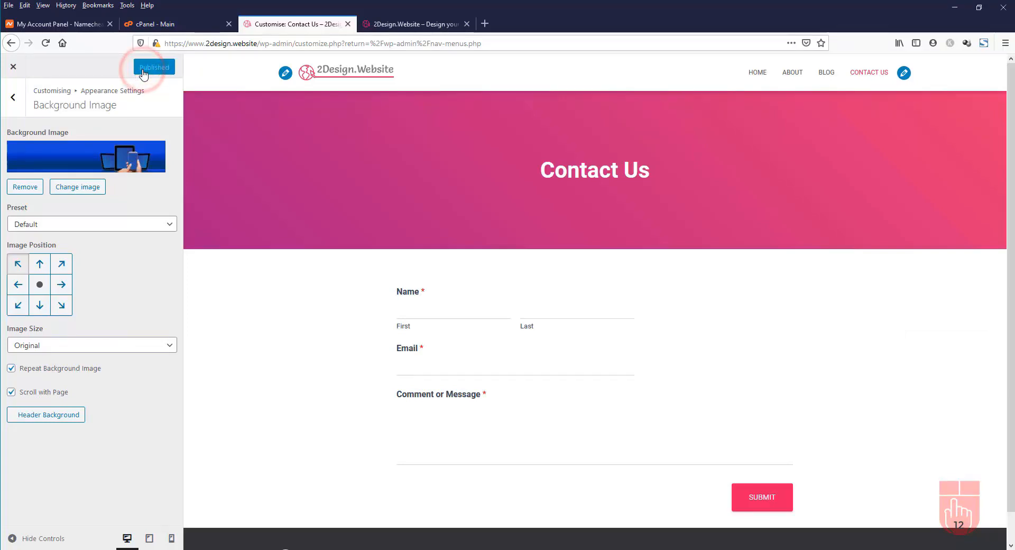
pyautogui.click(421, 25)
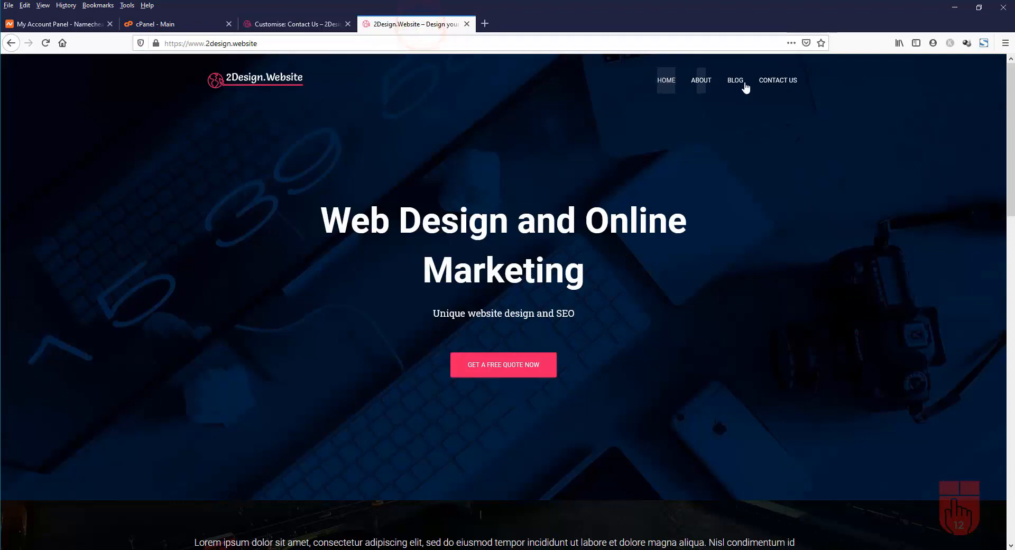
# Browse the live About, Blog, Contact Us and Home pages to check the new header background
pyautogui.click(702, 81)
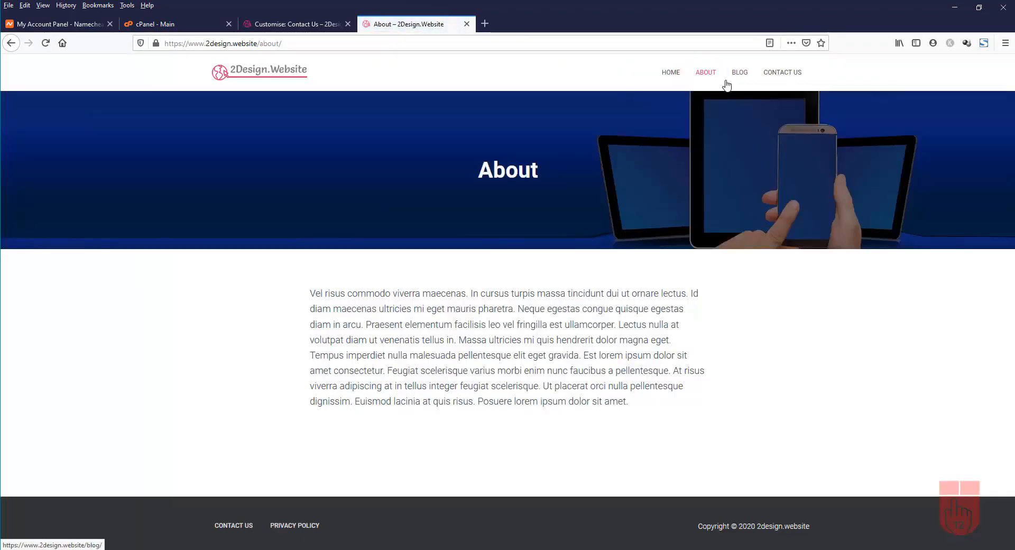
pyautogui.click(744, 80)
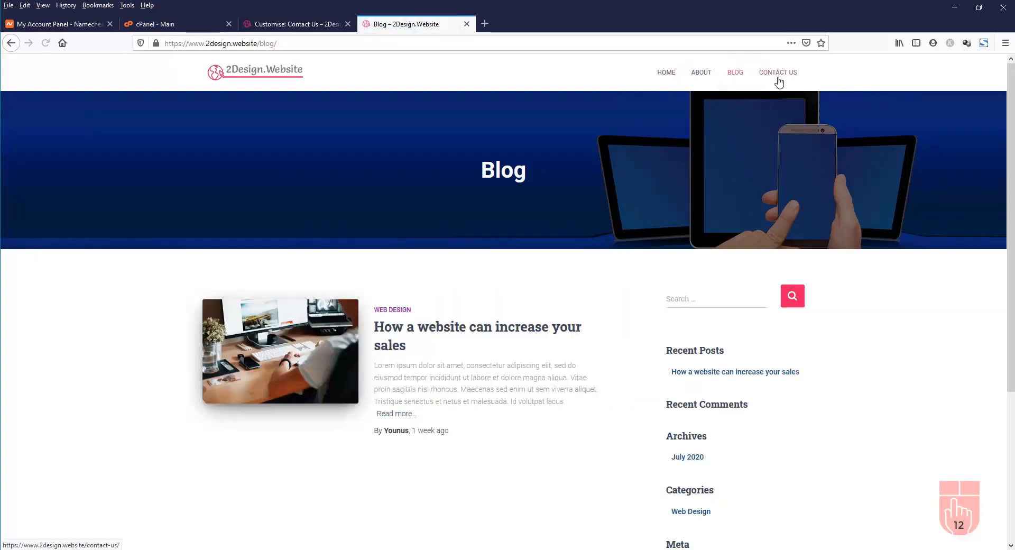
pyautogui.click(789, 77)
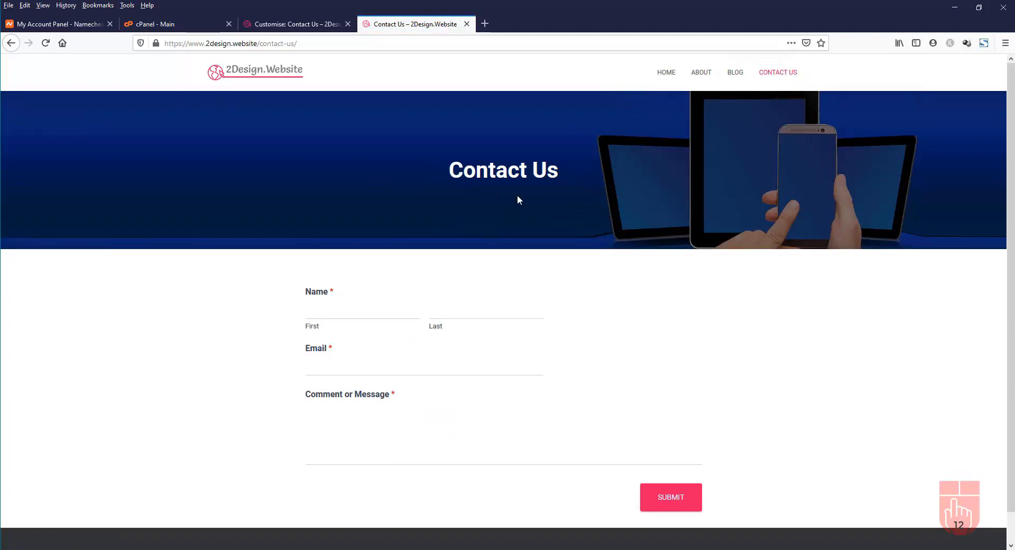
pyautogui.click(670, 73)
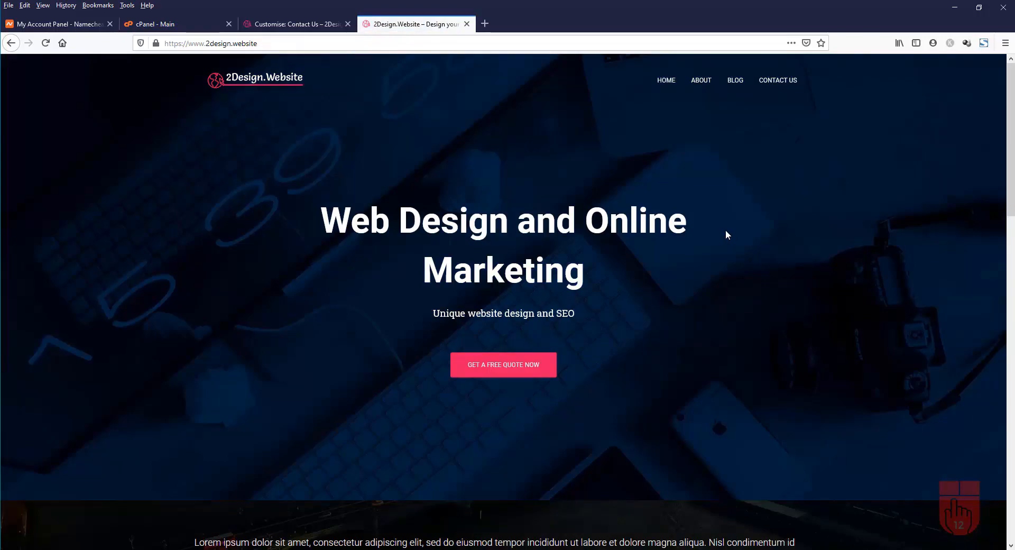
pyautogui.scroll(-20, 725, 235)
pyautogui.scroll(7, 727, 235)
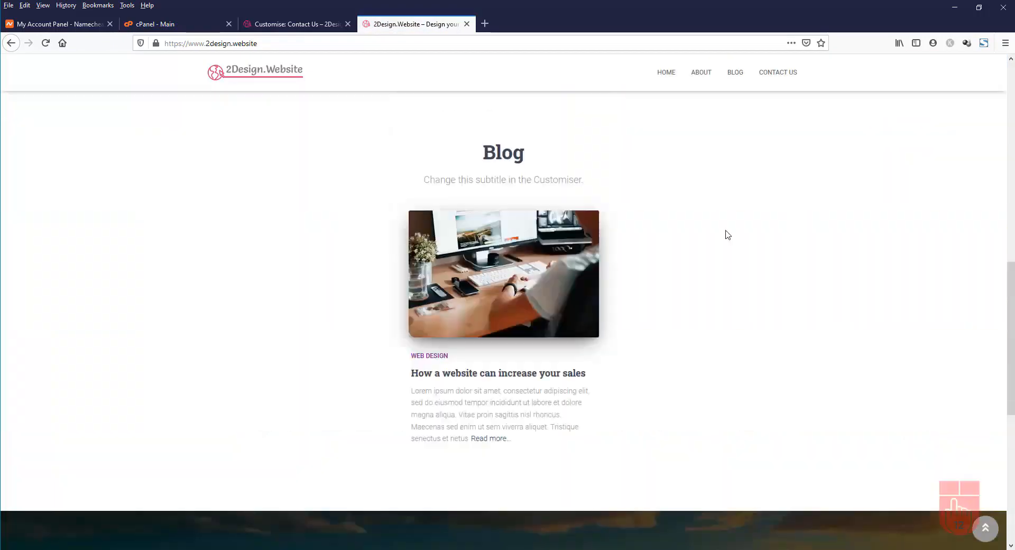
pyautogui.scroll(10, 726, 232)
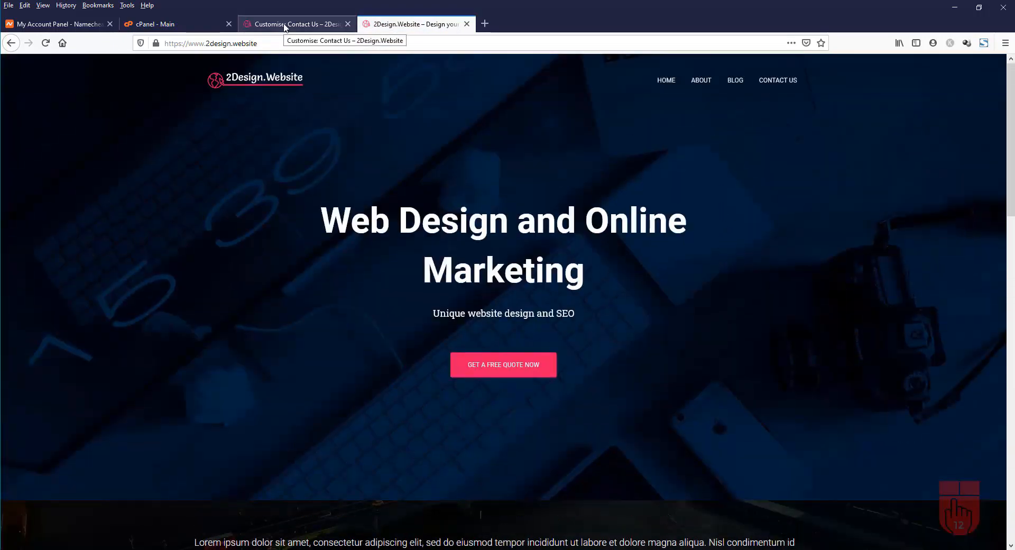
pyautogui.click(285, 25)
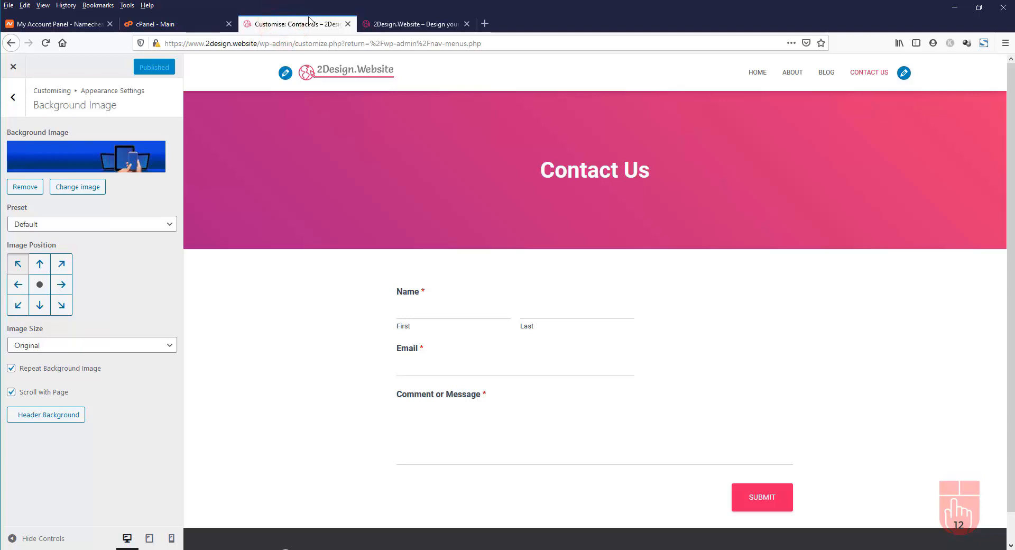
# Go to the Widgets Sidebar area with the Blog page shown in the preview
pyautogui.click(13, 99)
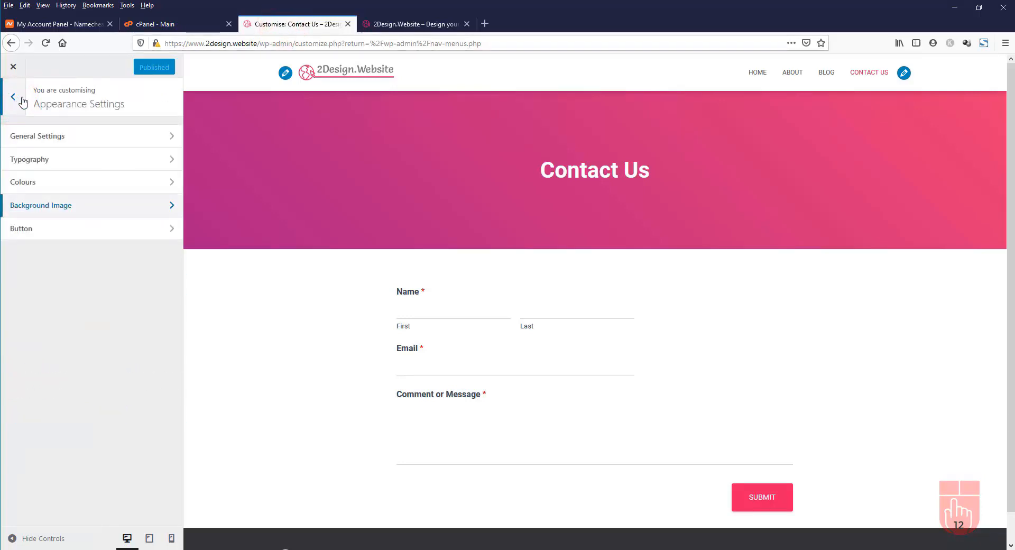
pyautogui.click(13, 100)
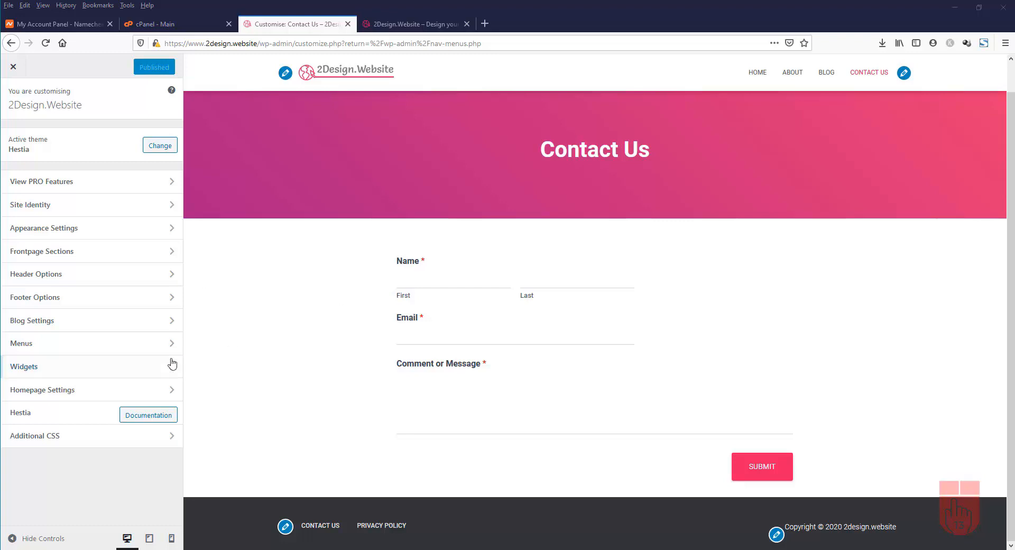
pyautogui.click(74, 368)
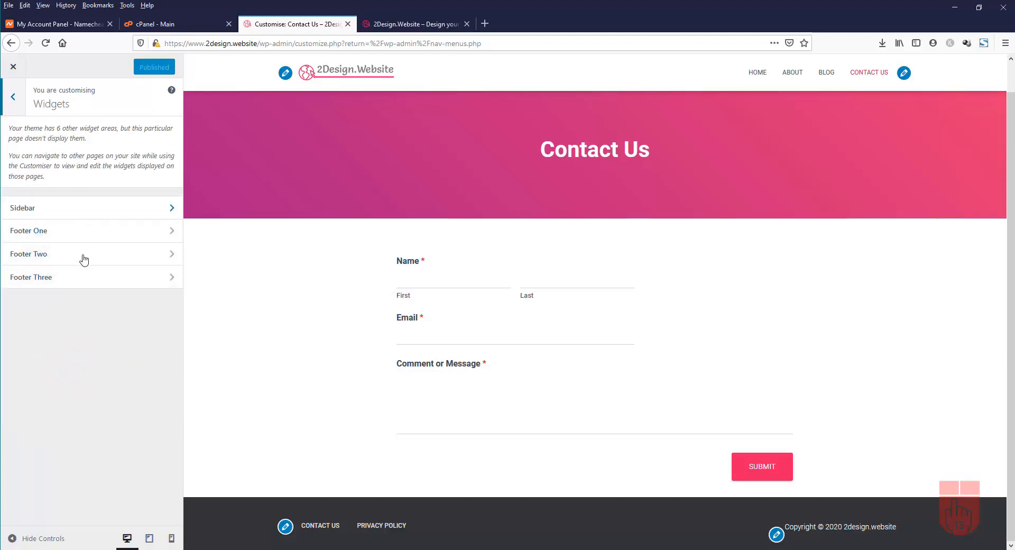
pyautogui.click(93, 209)
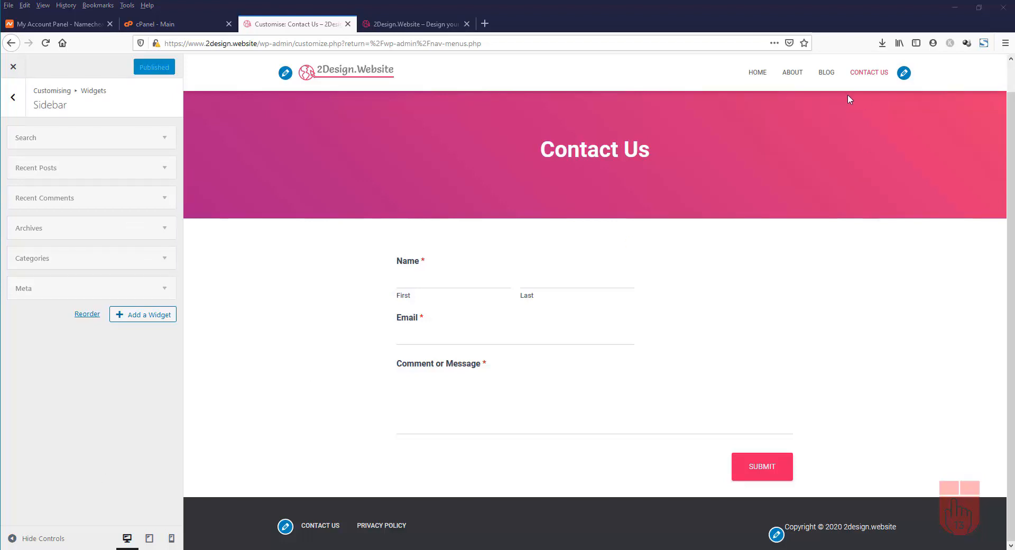
pyautogui.click(828, 74)
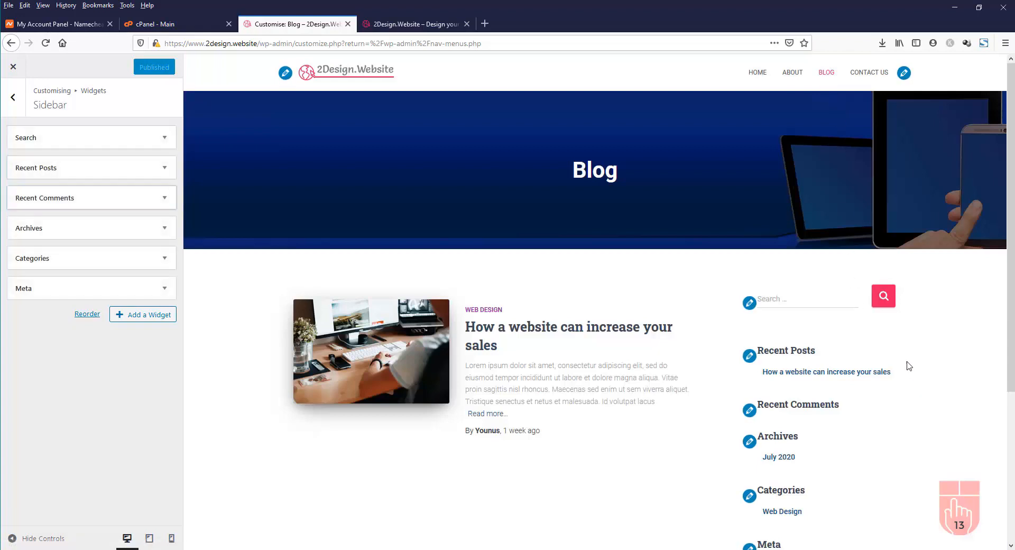
pyautogui.scroll(-3, 909, 363)
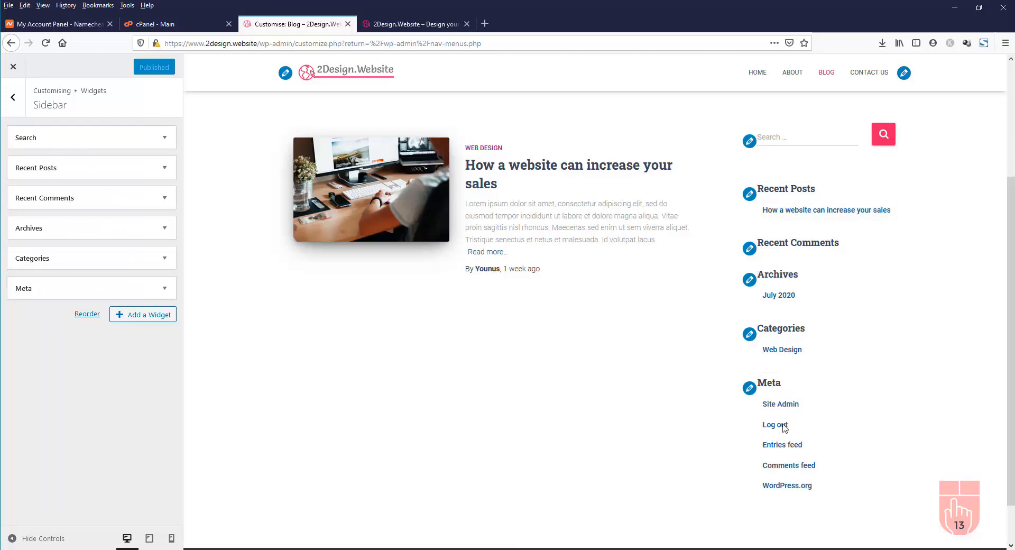
# Remove the Meta widget, move Categories above Archives, and publish the sidebar changes
pyautogui.click(165, 290)
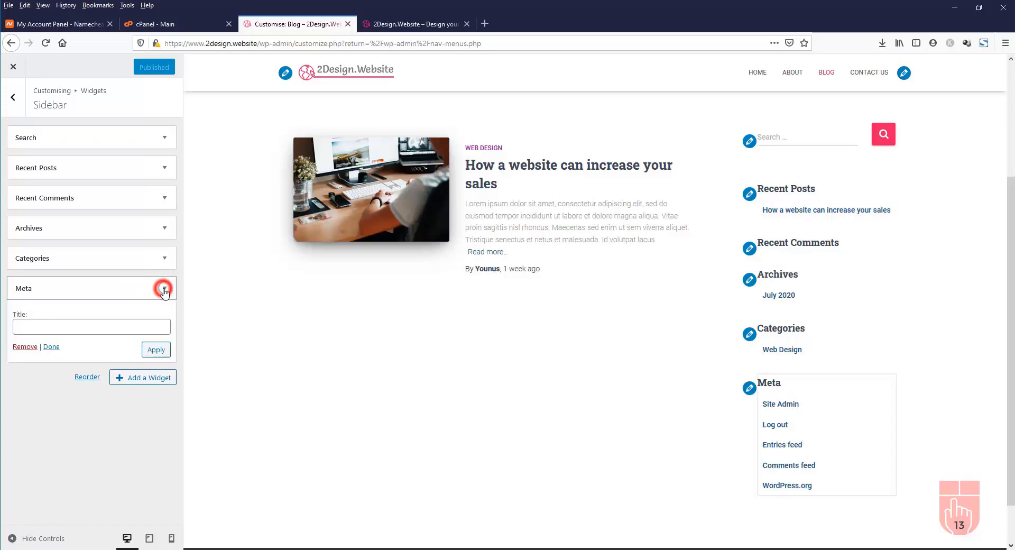
pyautogui.click(25, 347)
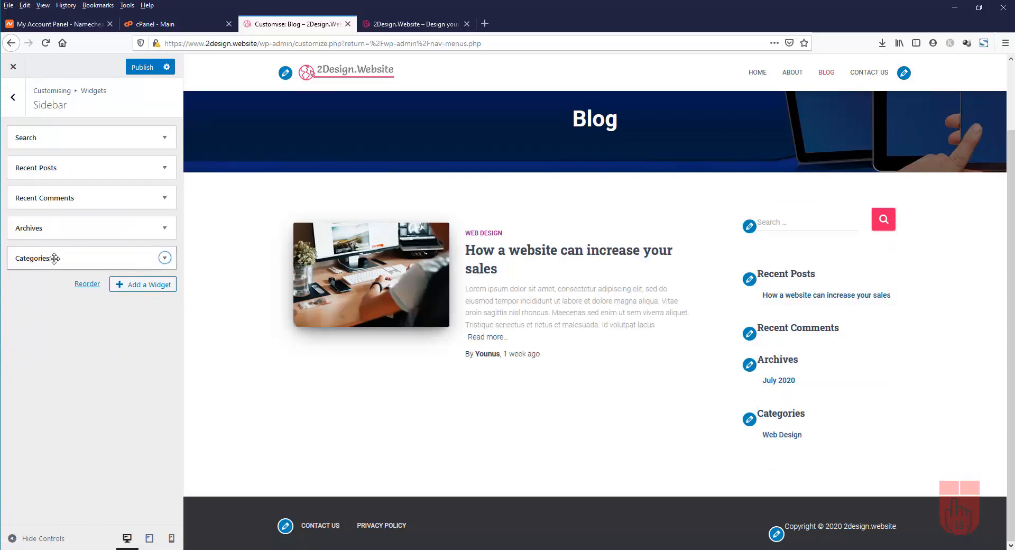
pyautogui.moveTo(54, 259); pyautogui.dragTo(55, 223)
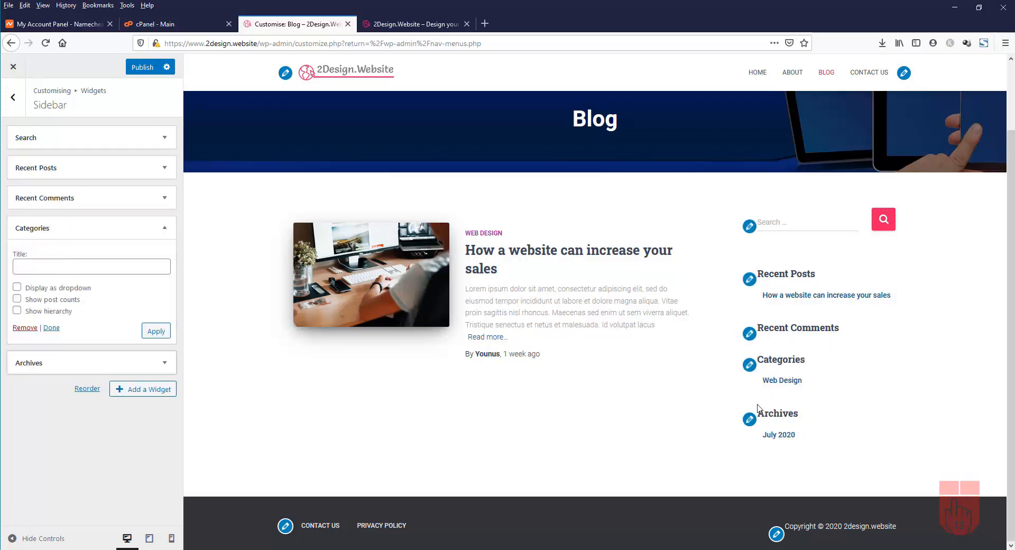
pyautogui.click(150, 70)
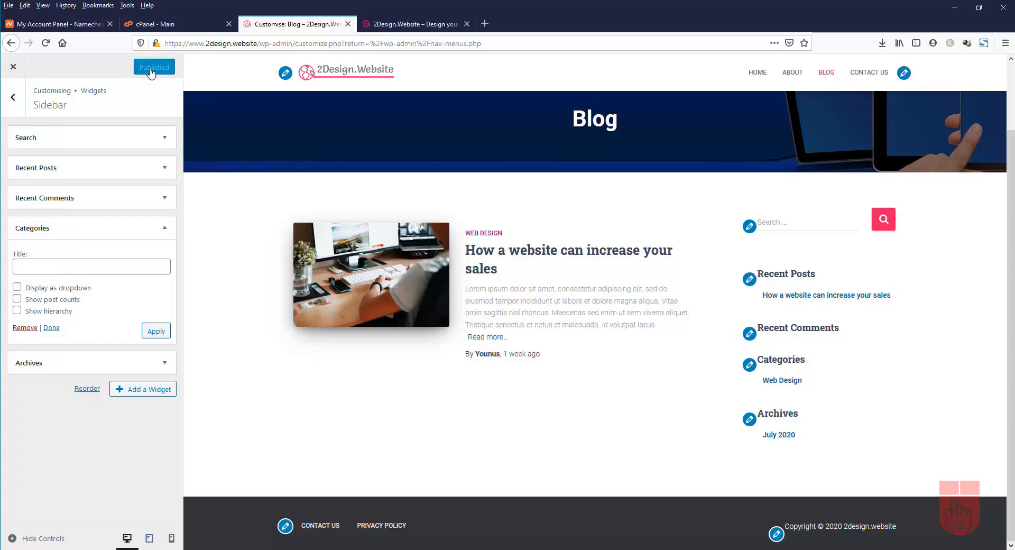
pyautogui.click(409, 24)
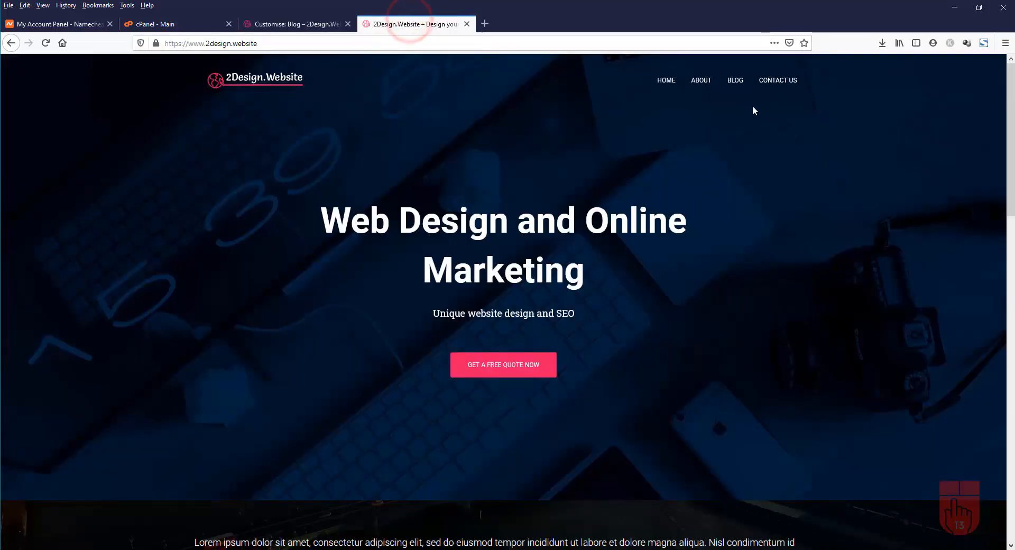
# Check that the live Blog sidebar lists Categories above Archives with no Meta section
pyautogui.click(739, 86)
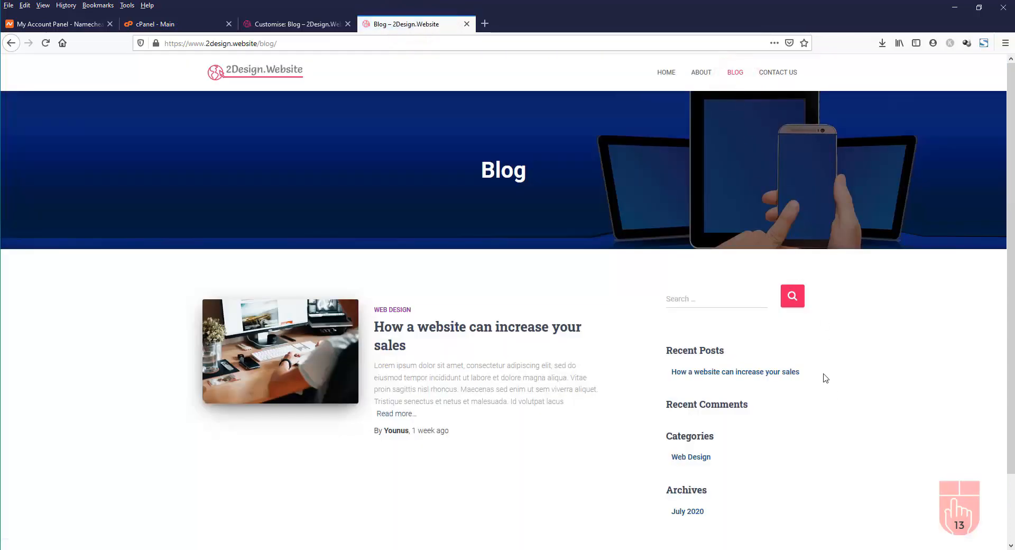
pyautogui.scroll(-3, 823, 374)
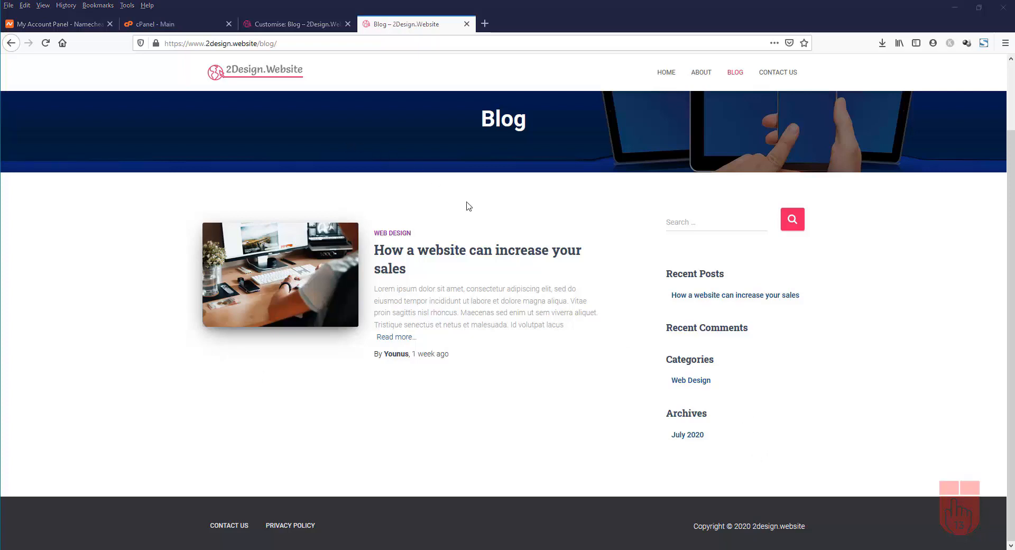
pyautogui.click(290, 23)
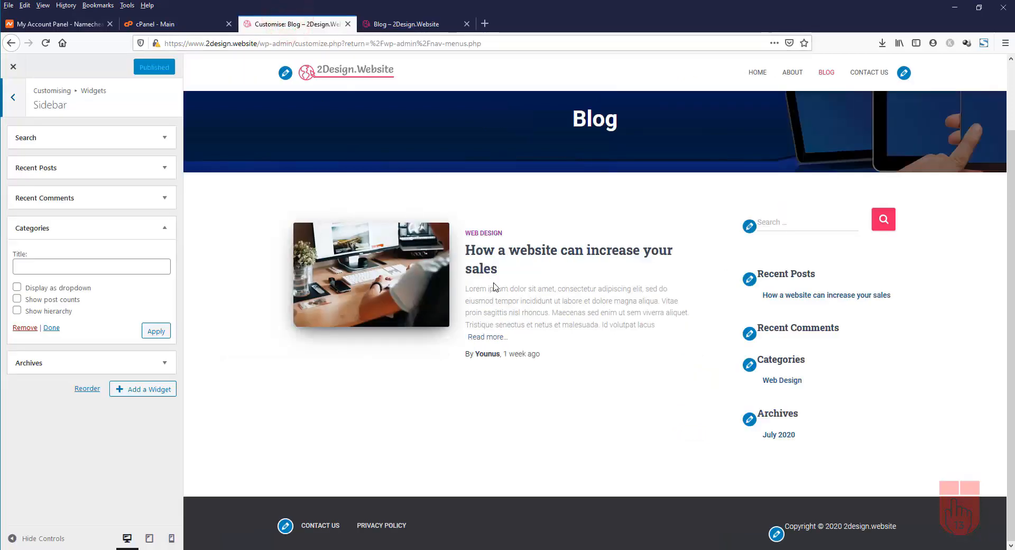
# Leave the Customizer and go to the Widgets admin page
pyautogui.click(14, 100)
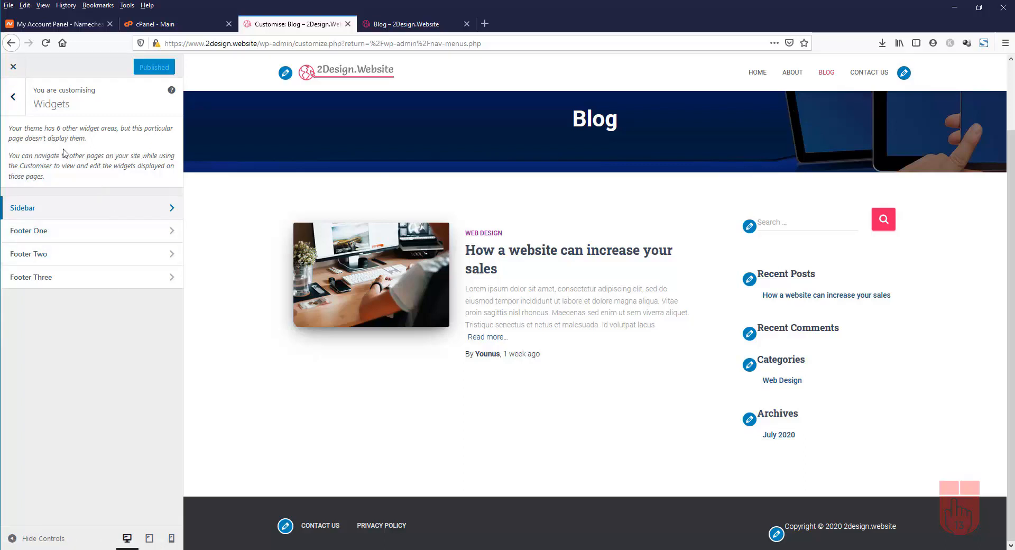
pyautogui.click(15, 68)
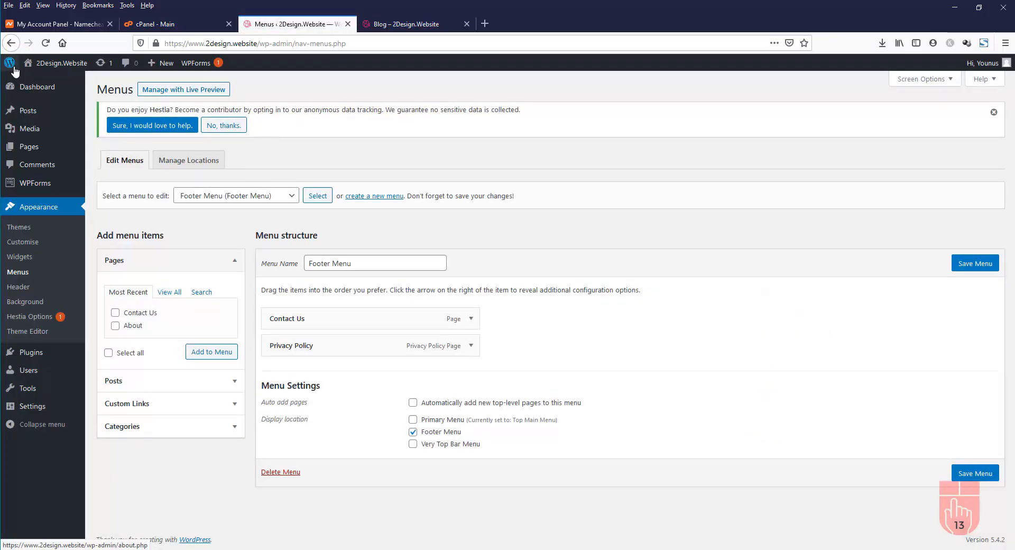
pyautogui.click(20, 260)
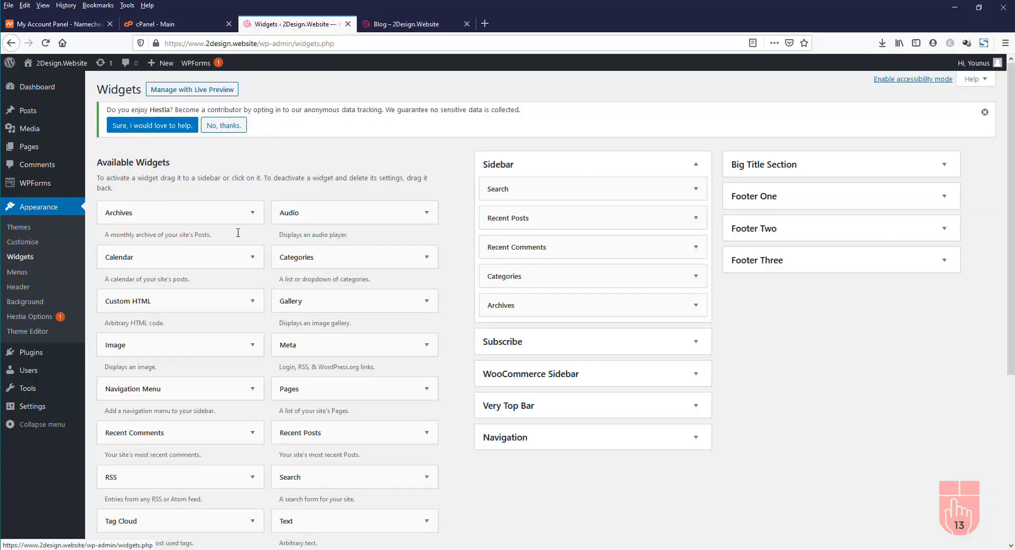
pyautogui.scroll(-5, 186, 250)
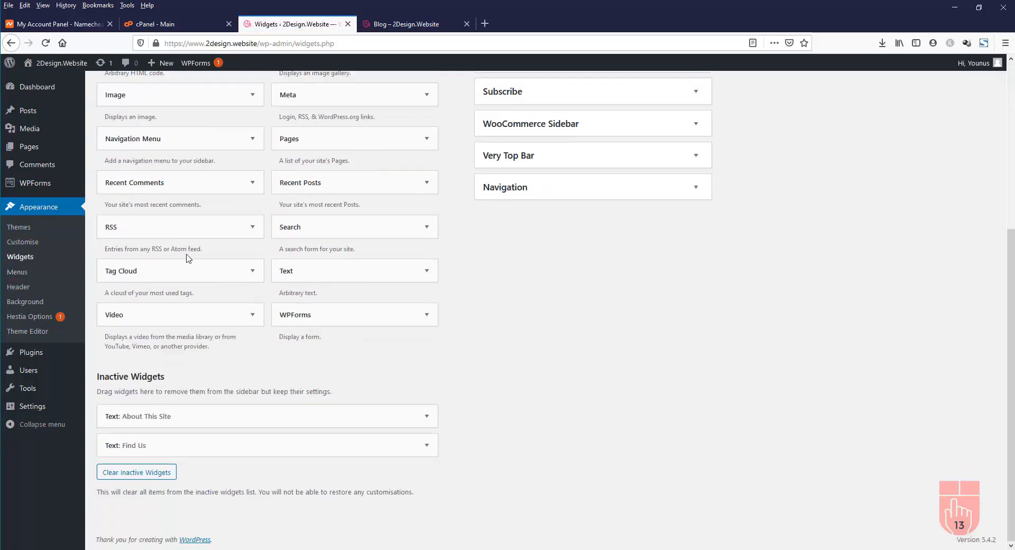
pyautogui.scroll(5, 186, 263)
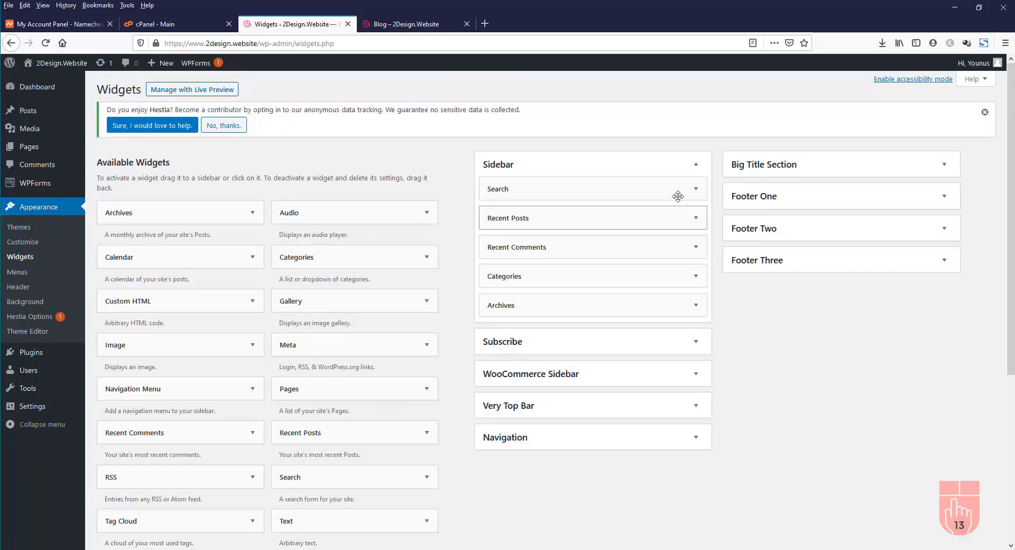
# Collapse the Sidebar and expand Footer One, Two and Three to confirm they're empty
pyautogui.click(566, 169)
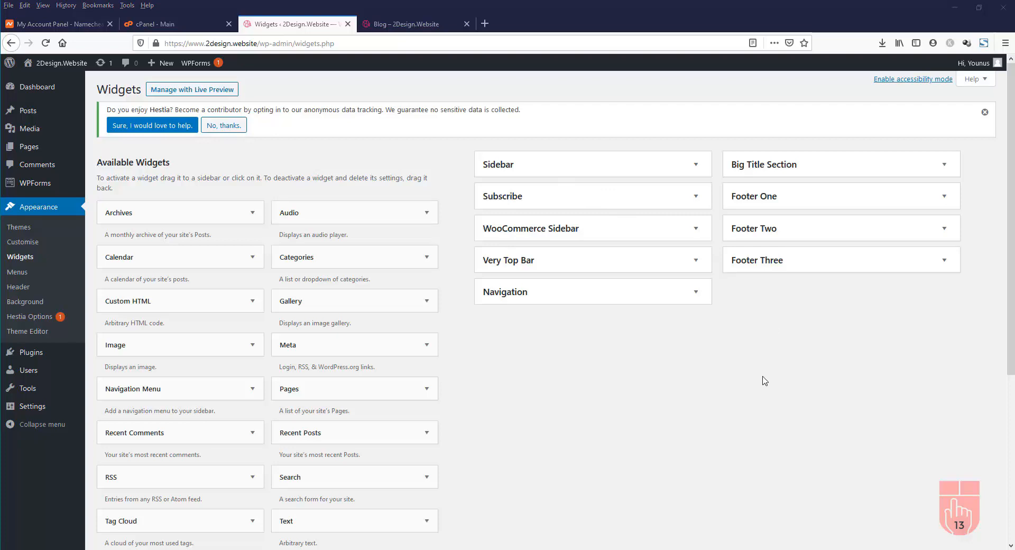
pyautogui.click(832, 200)
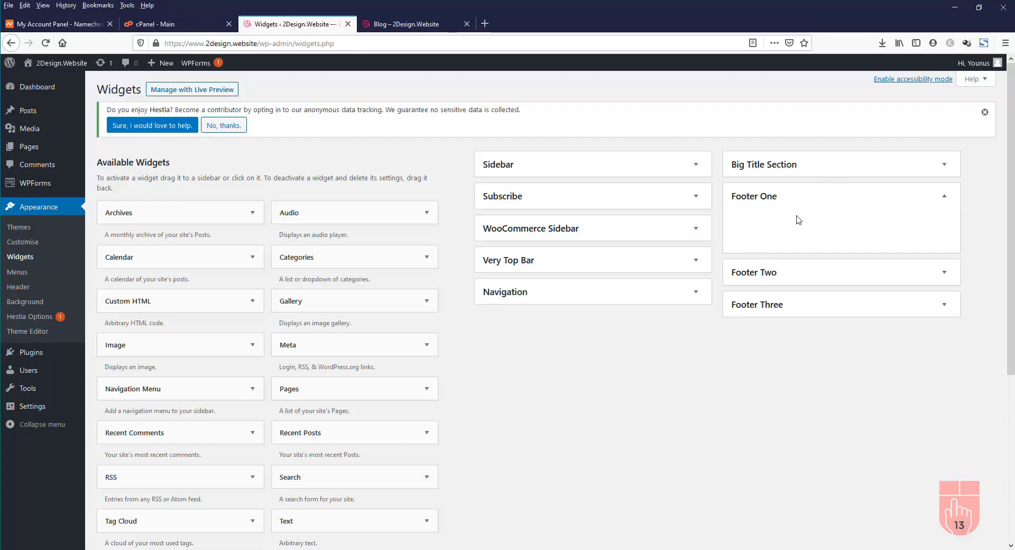
pyautogui.click(944, 272)
pyautogui.click(943, 349)
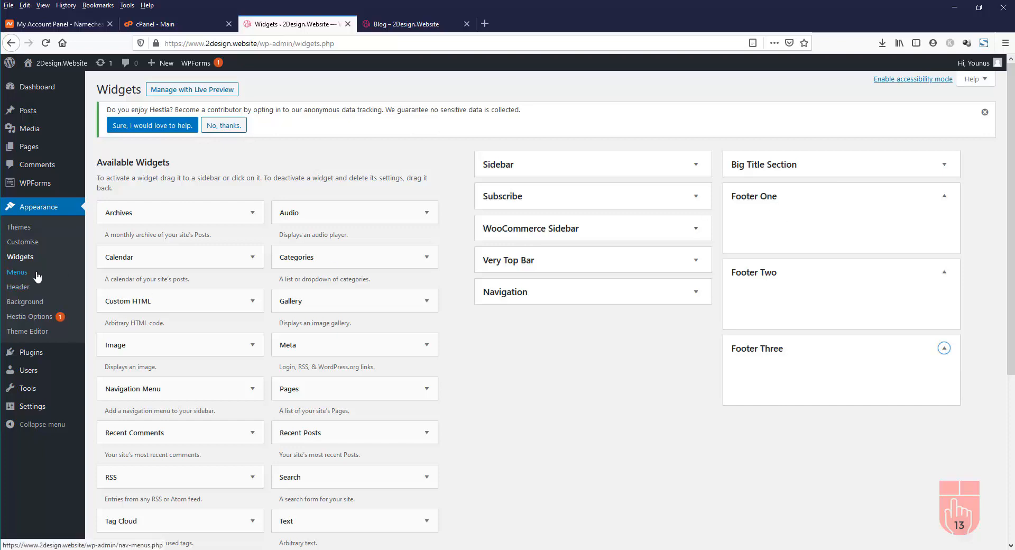
pyautogui.click(17, 272)
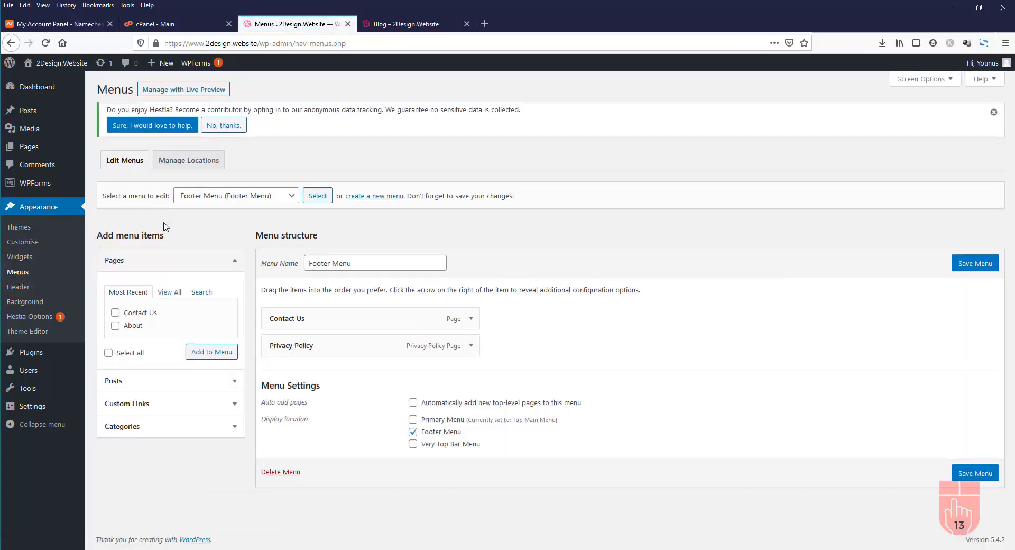
# Create a new menu named Quick Links
pyautogui.click(373, 197)
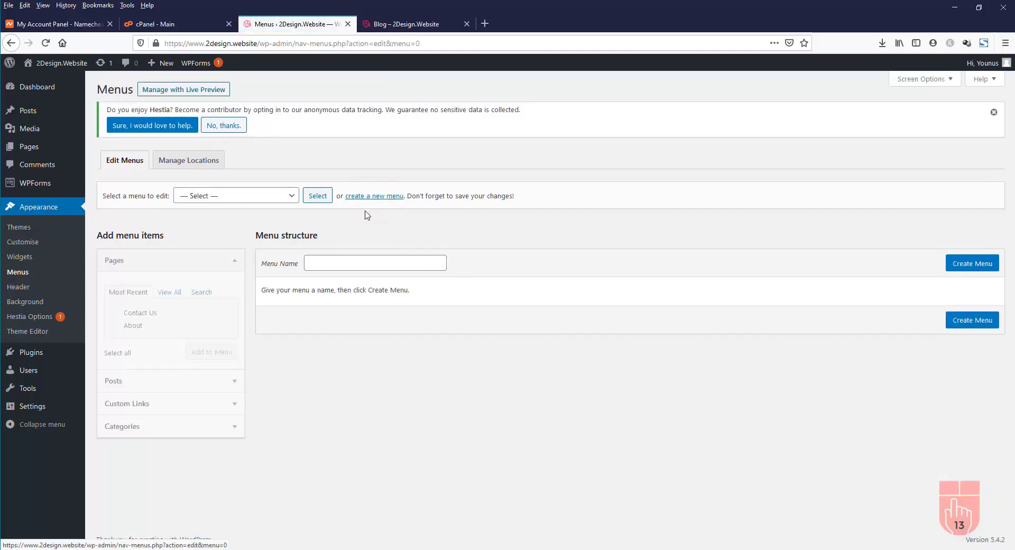
pyautogui.click(337, 267)
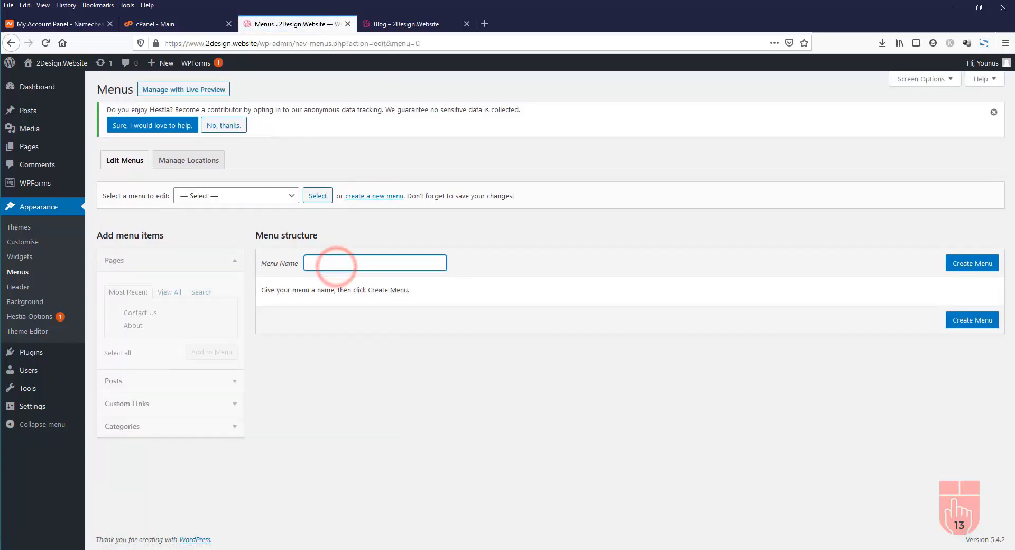
pyautogui.click(322, 267)
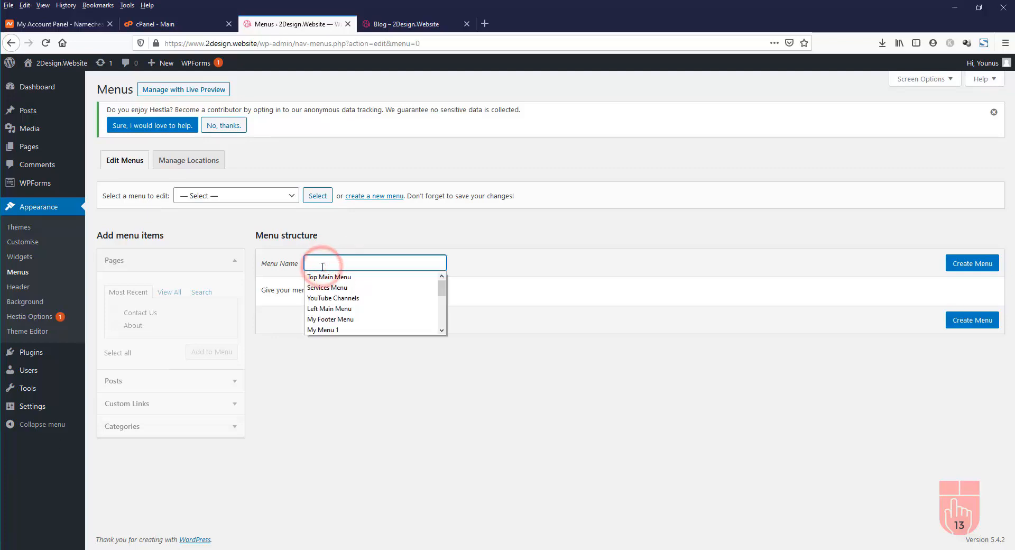
pyautogui.write('Quick Links')
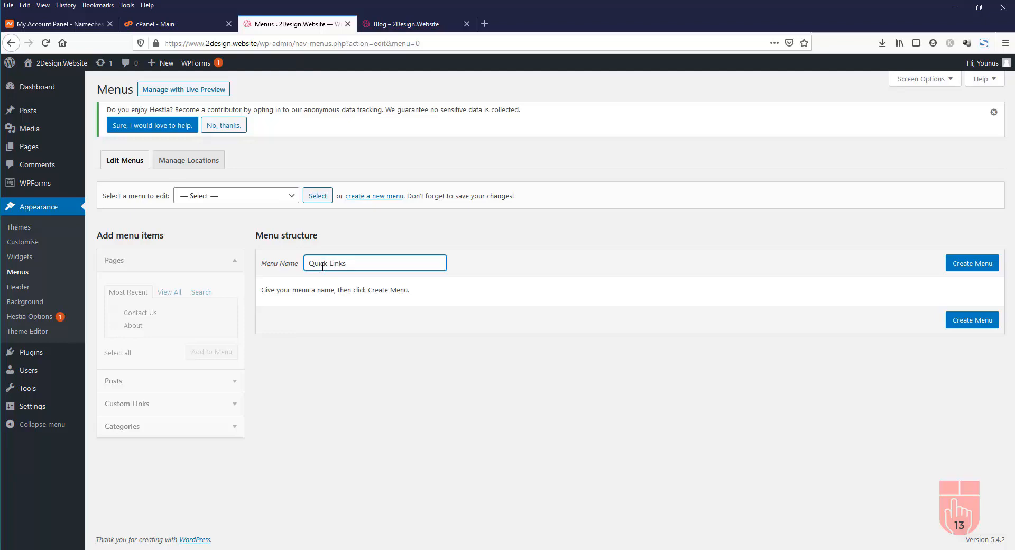
pyautogui.click(973, 265)
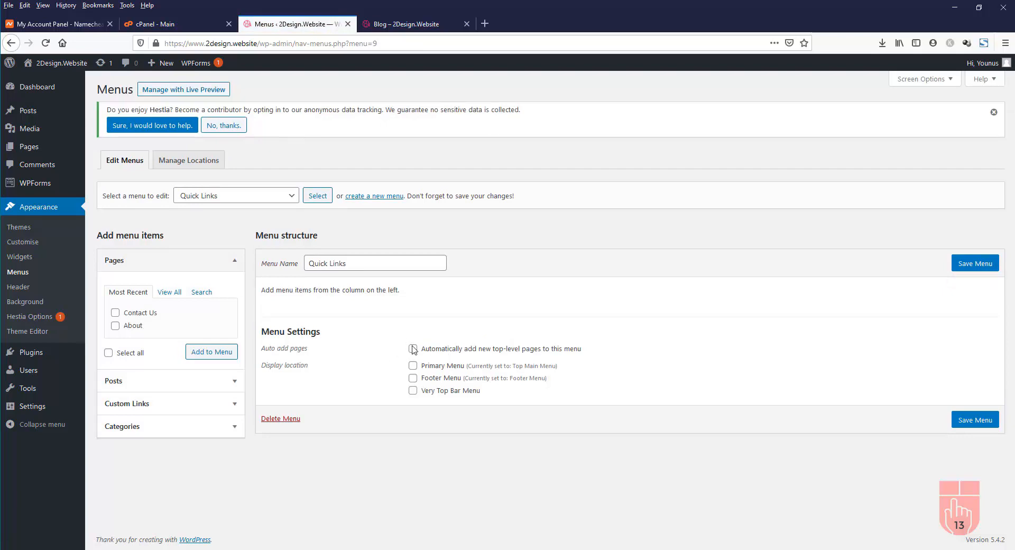
# Add the Home, About and Contact Us pages to Quick Links and save the menu
pyautogui.click(170, 295)
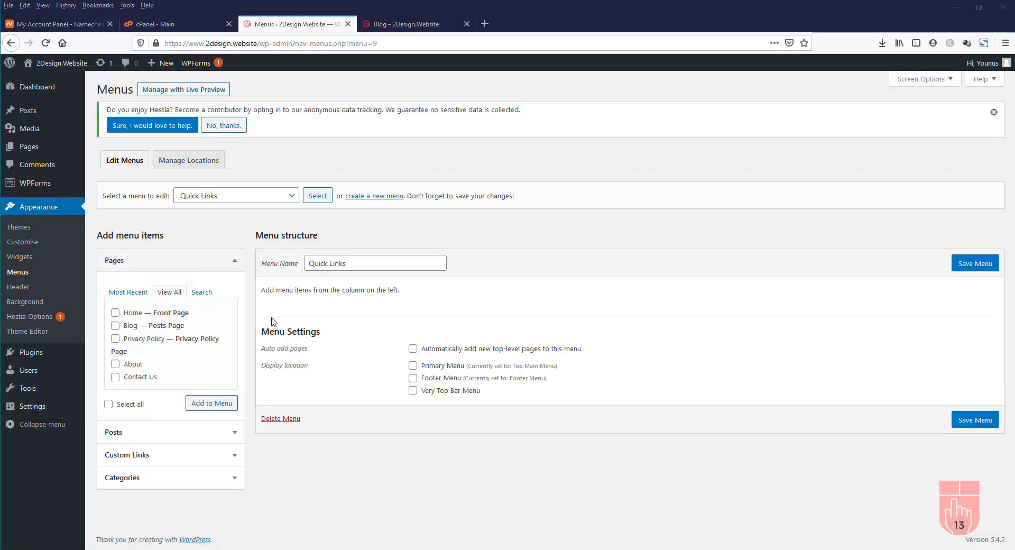
pyautogui.click(115, 312)
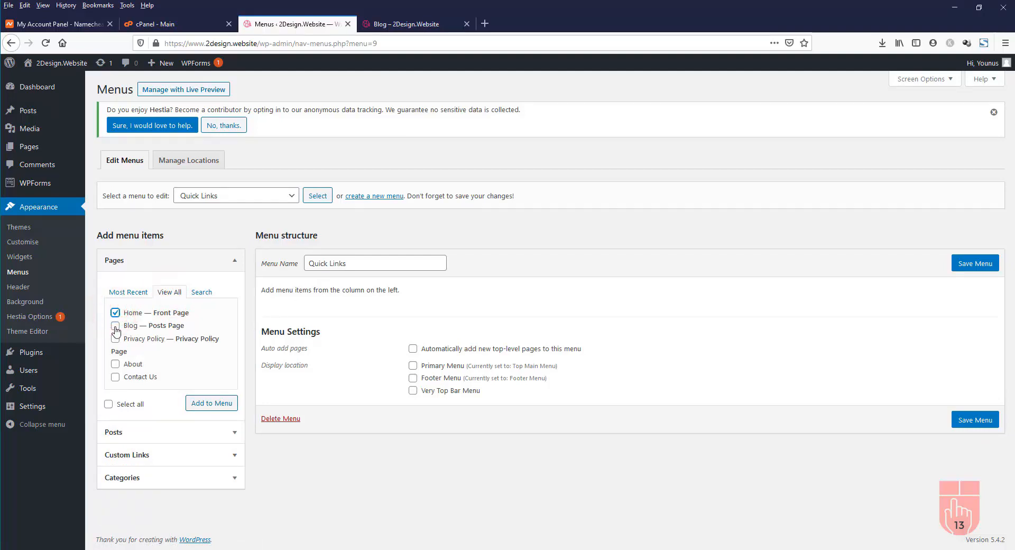
pyautogui.click(115, 325)
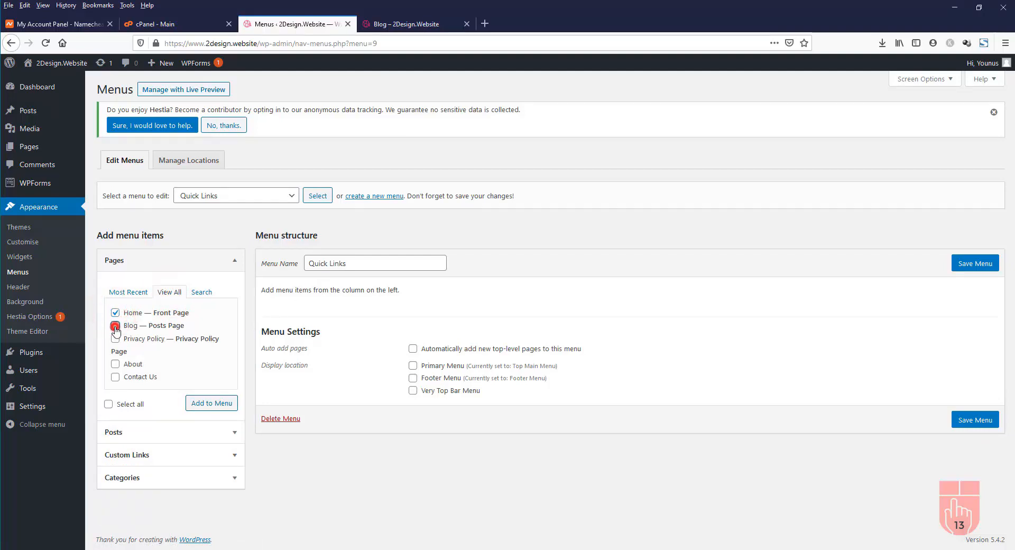
pyautogui.click(115, 364)
pyautogui.click(115, 377)
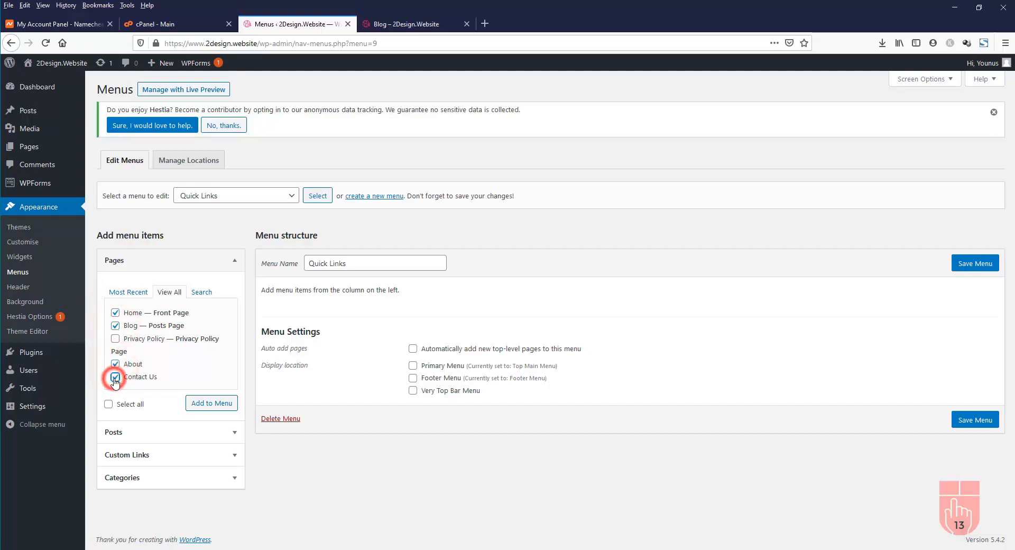
pyautogui.click(116, 327)
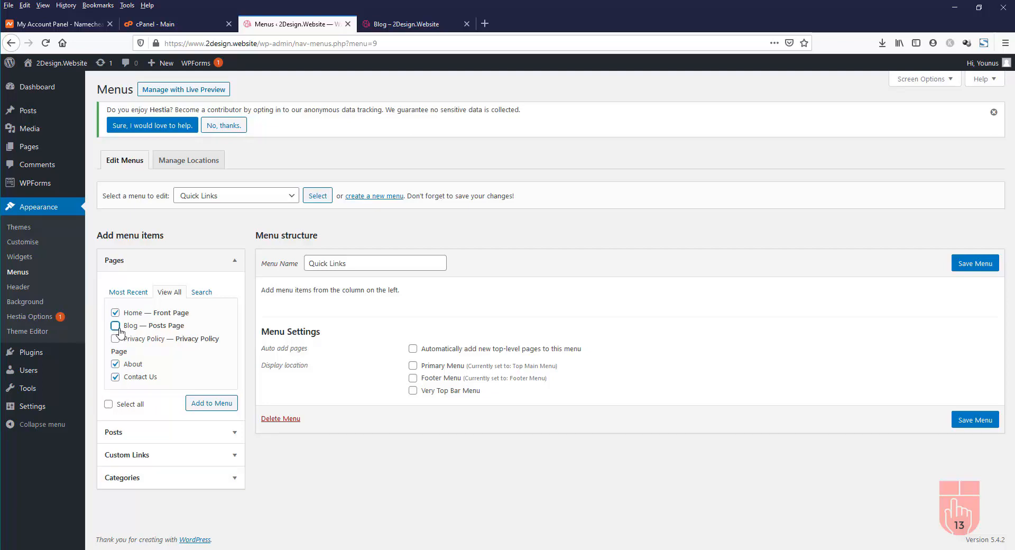
pyautogui.click(214, 404)
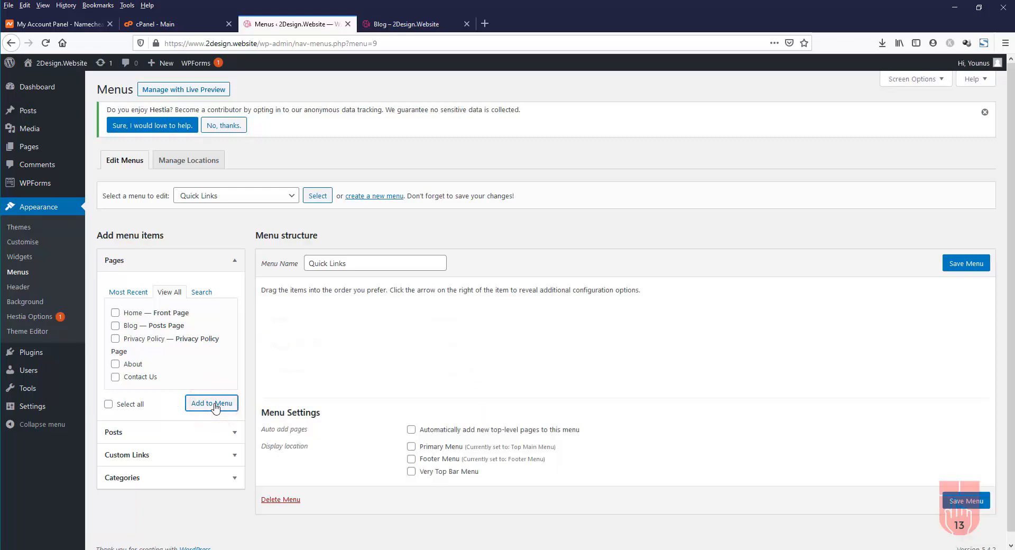
pyautogui.click(962, 500)
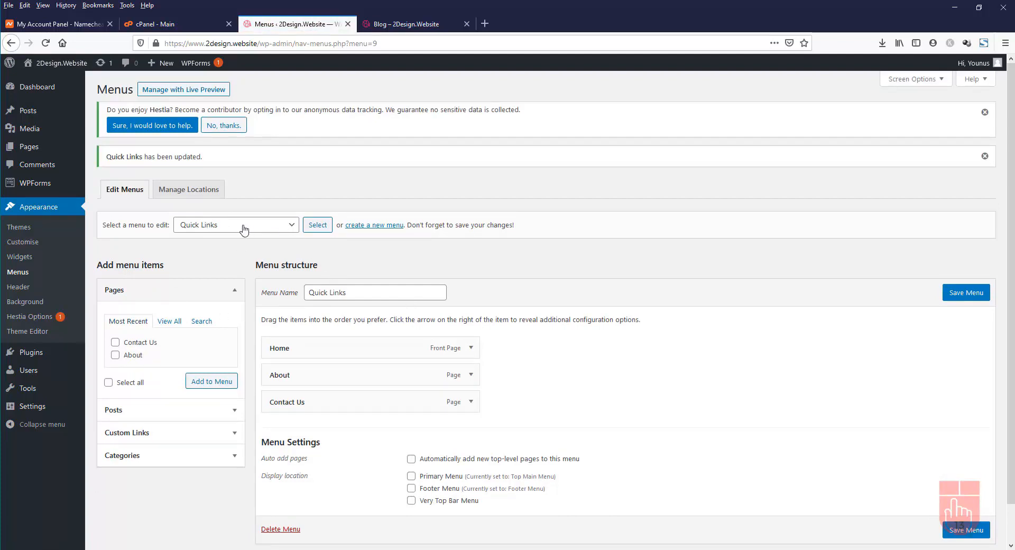
pyautogui.click(21, 258)
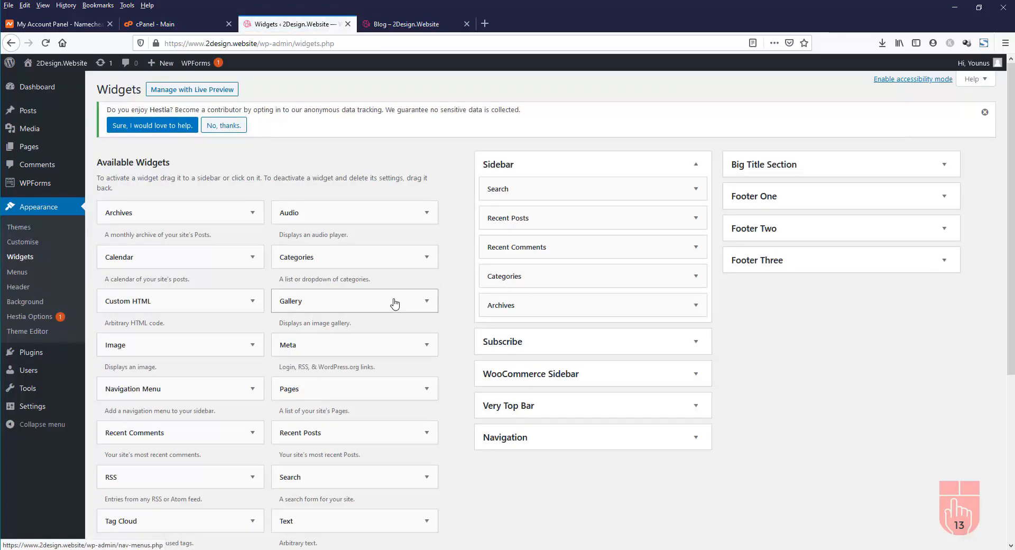
# Add a Navigation Menu widget titled Quick Links to Footer One, showing the Quick Links menu
pyautogui.click(945, 200)
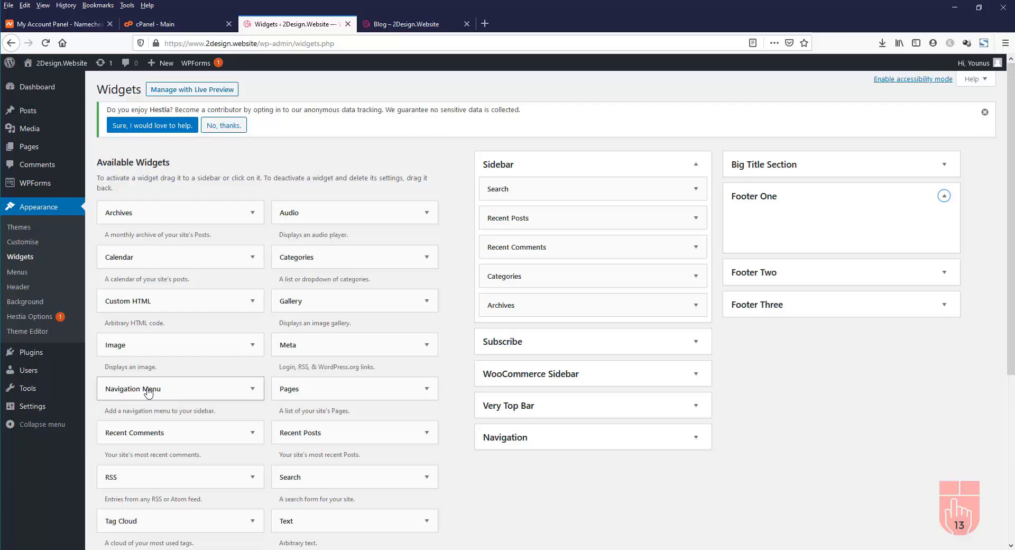
pyautogui.moveTo(141, 392); pyautogui.dragTo(777, 226)
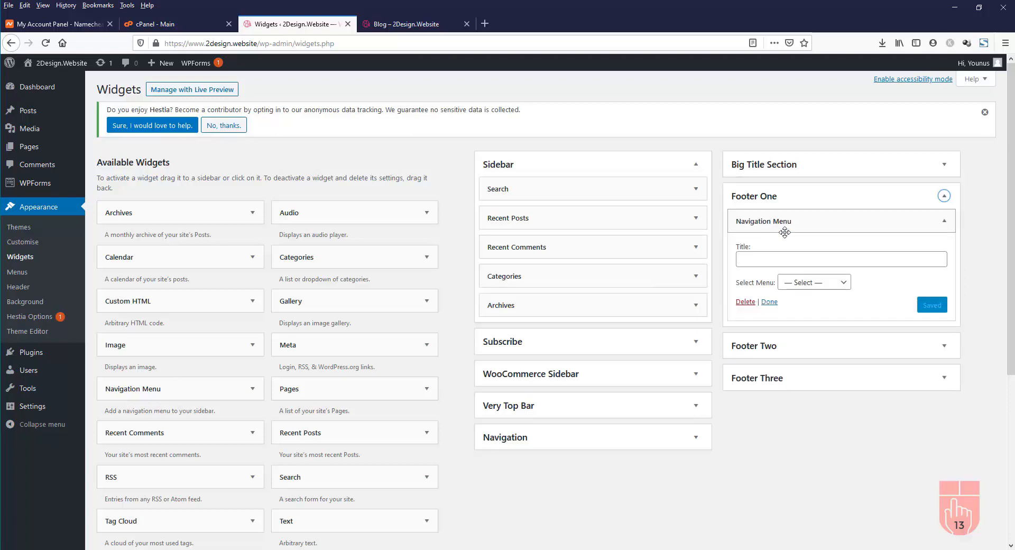
pyautogui.click(790, 261)
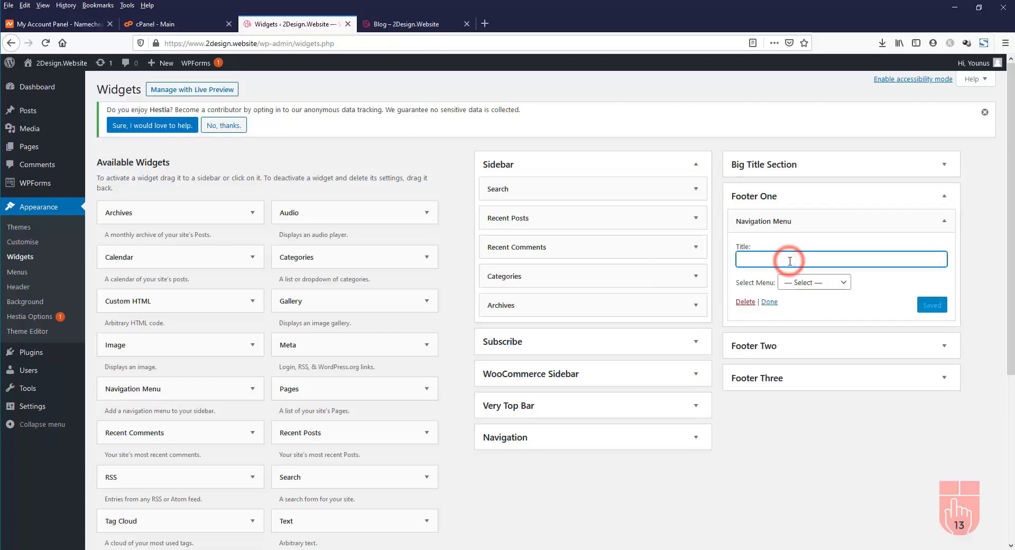
pyautogui.write('Quick Links')
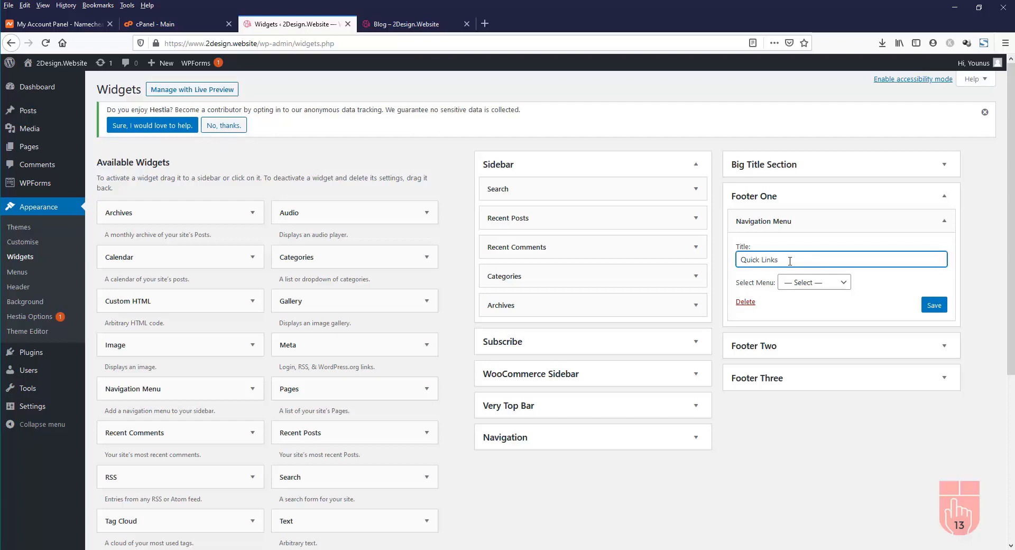
pyautogui.click(839, 283)
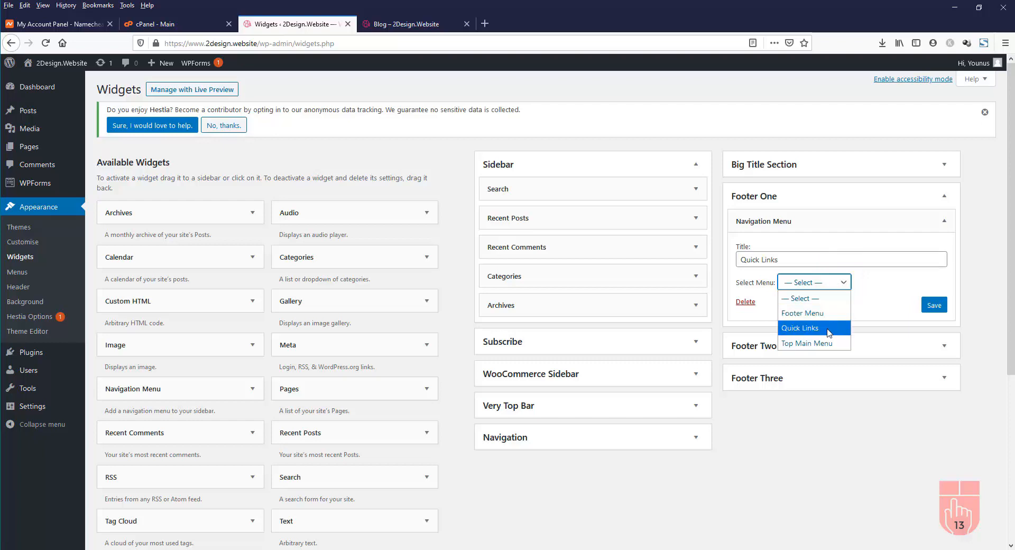
pyautogui.click(807, 329)
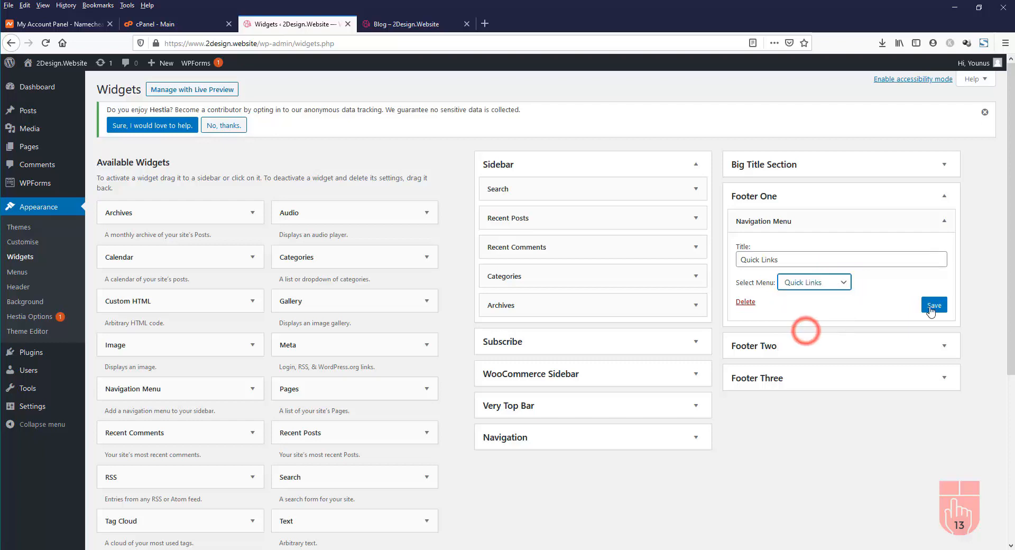
pyautogui.click(934, 306)
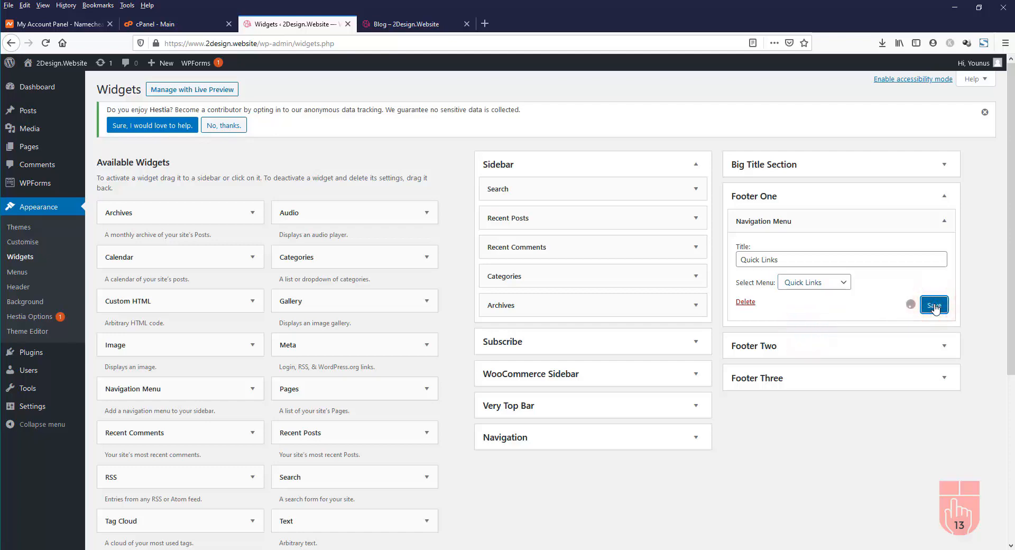
pyautogui.click(404, 26)
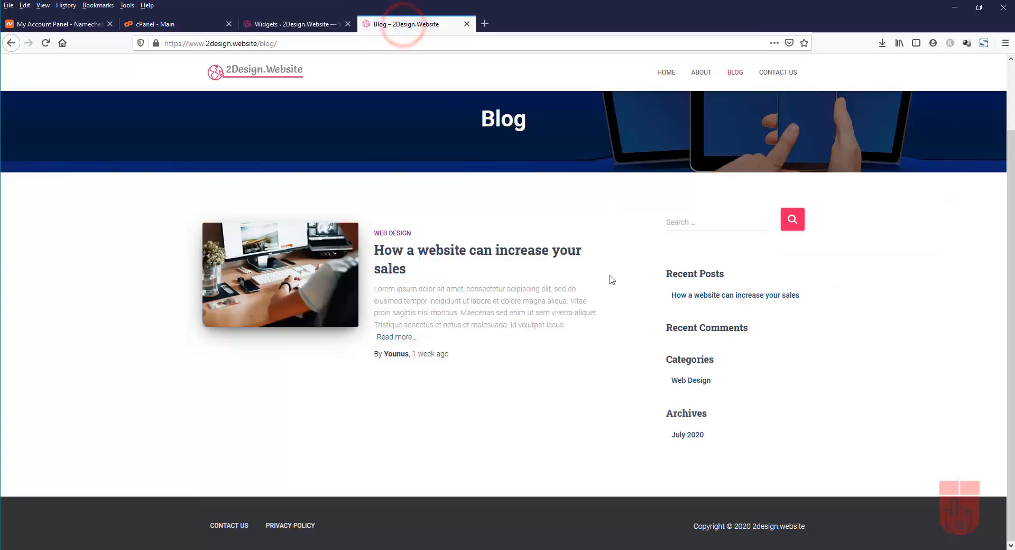
# Reload the Blog page and scroll down to the footer's new Quick Links menu
pyautogui.click(46, 43)
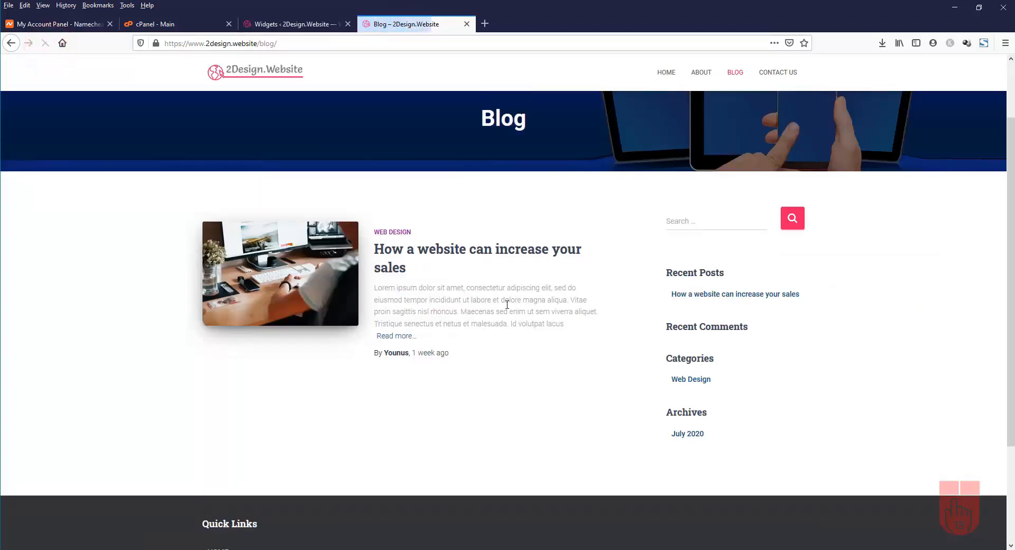
pyautogui.scroll(-3, 465, 344)
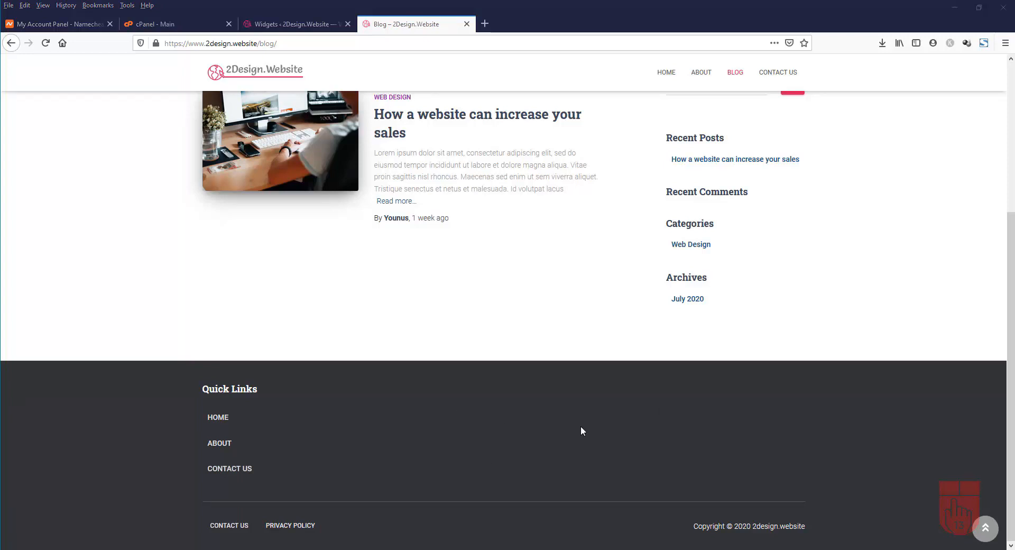
# Add a Categories widget titled Post Categories to Footer Two, then reload the live Blog page
pyautogui.click(288, 25)
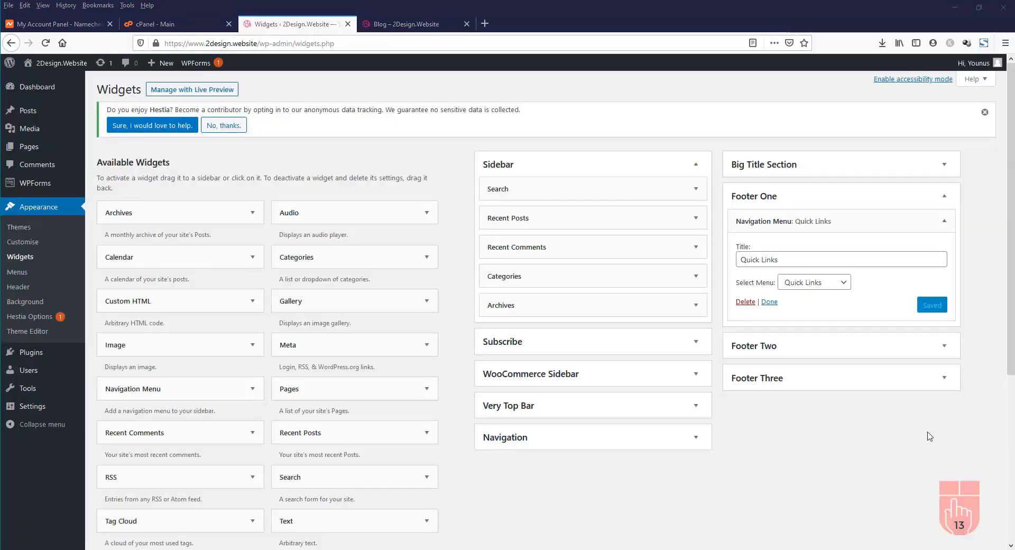
pyautogui.click(939, 348)
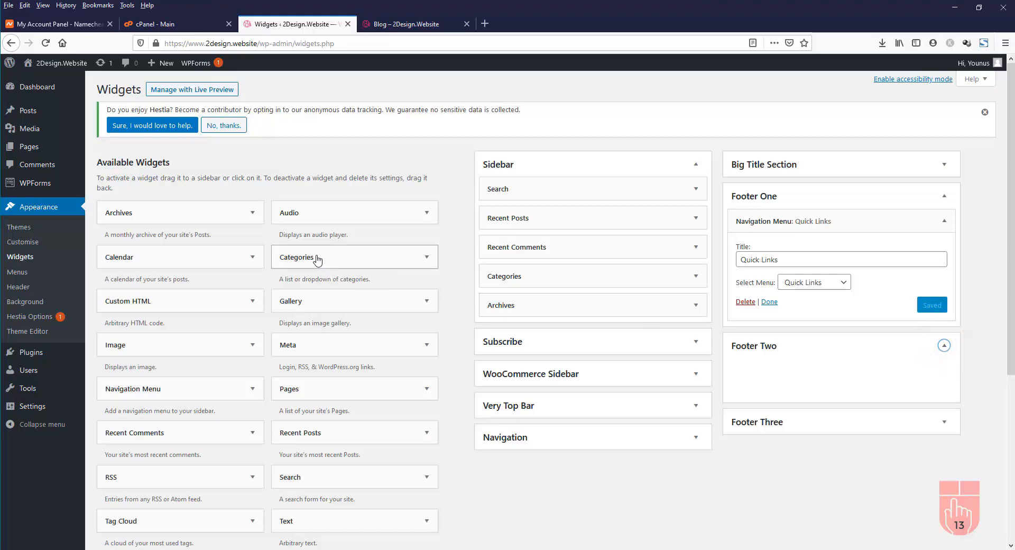
pyautogui.moveTo(315, 258); pyautogui.dragTo(778, 370)
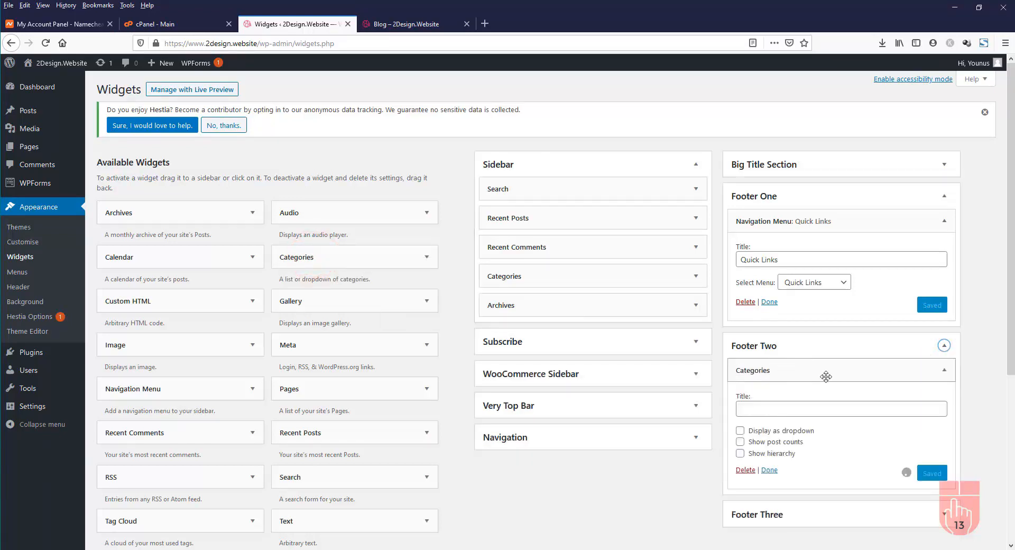
pyautogui.click(812, 407)
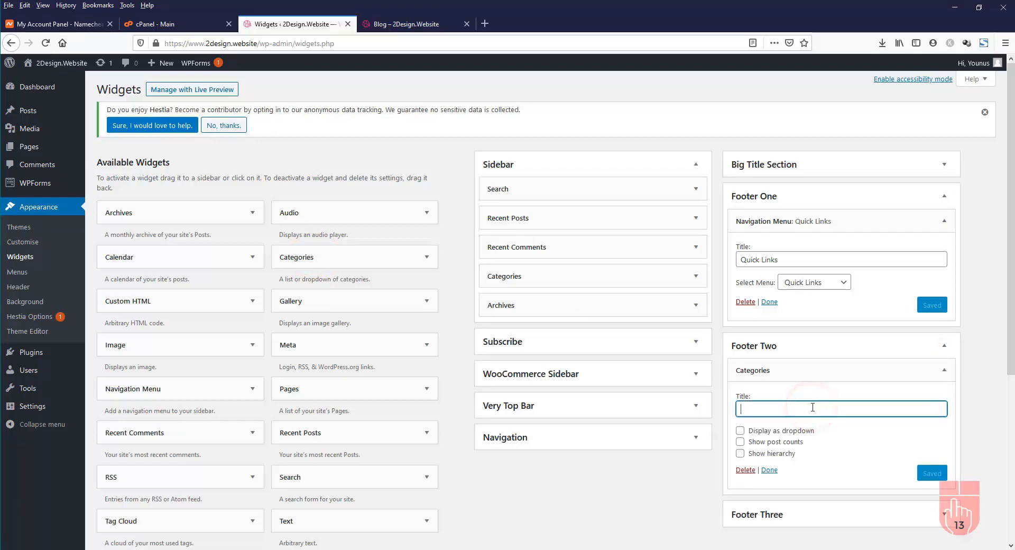
pyautogui.write('Post Categories')
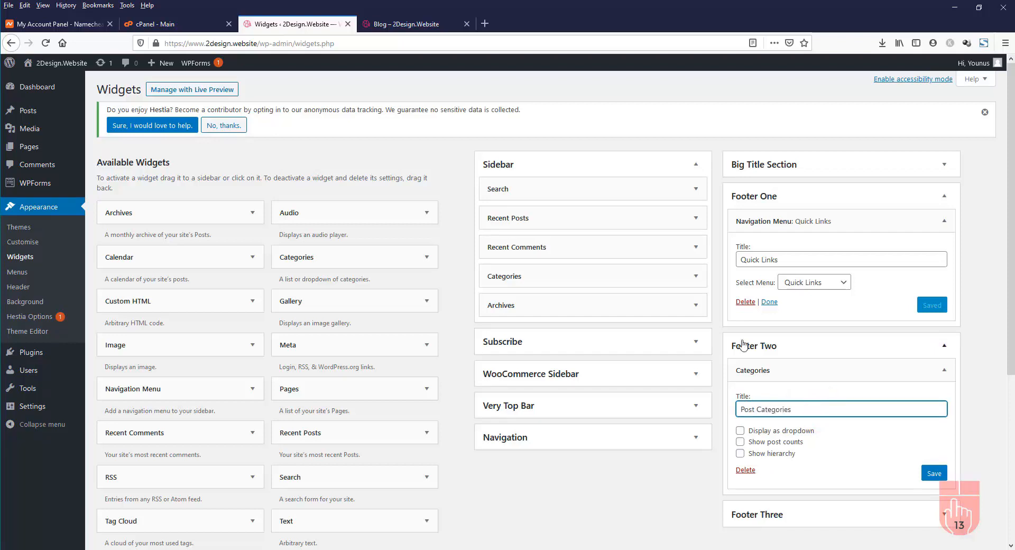
pyautogui.click(940, 475)
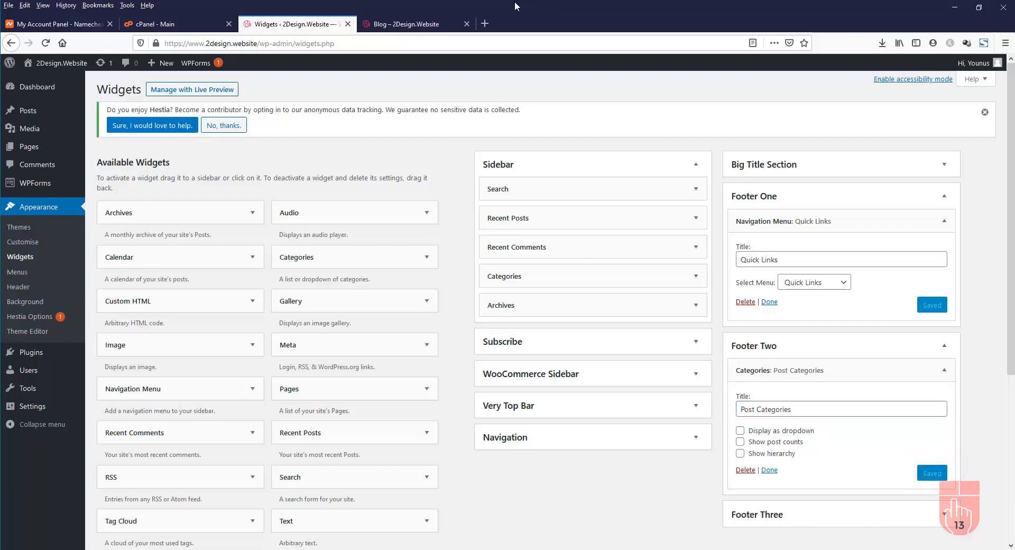
pyautogui.click(421, 24)
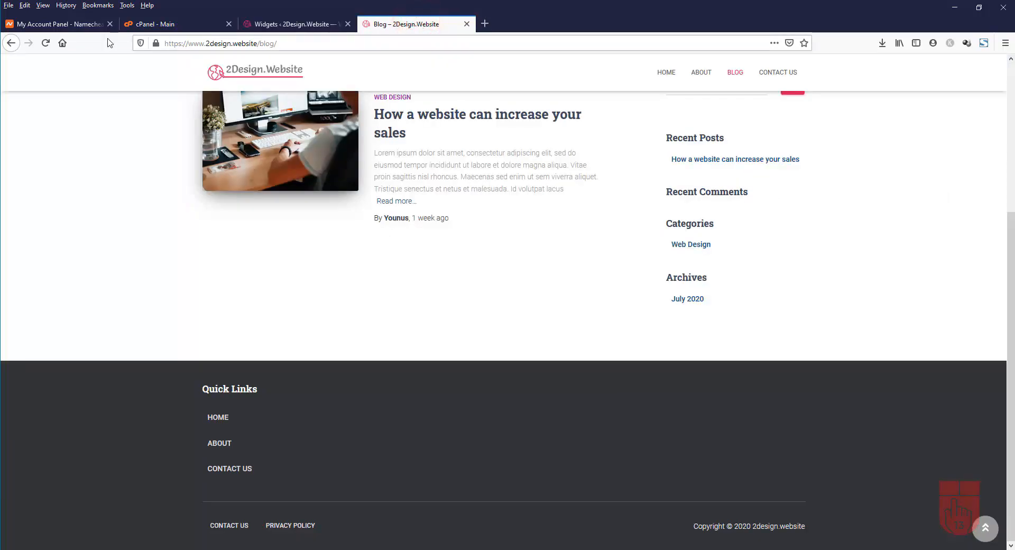
pyautogui.click(50, 43)
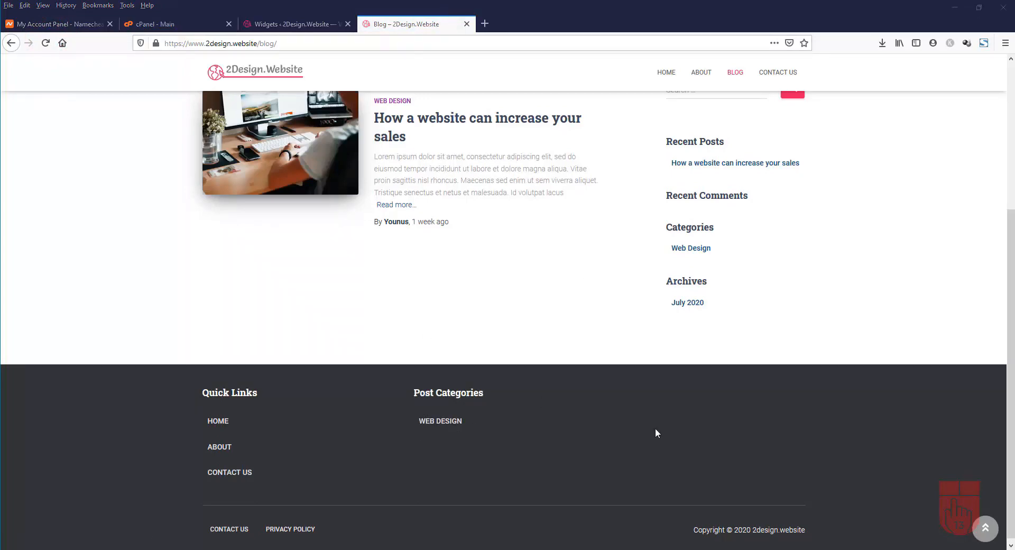
# Return to the Widgets admin page and bring up the Posts menu options
pyautogui.click(294, 29)
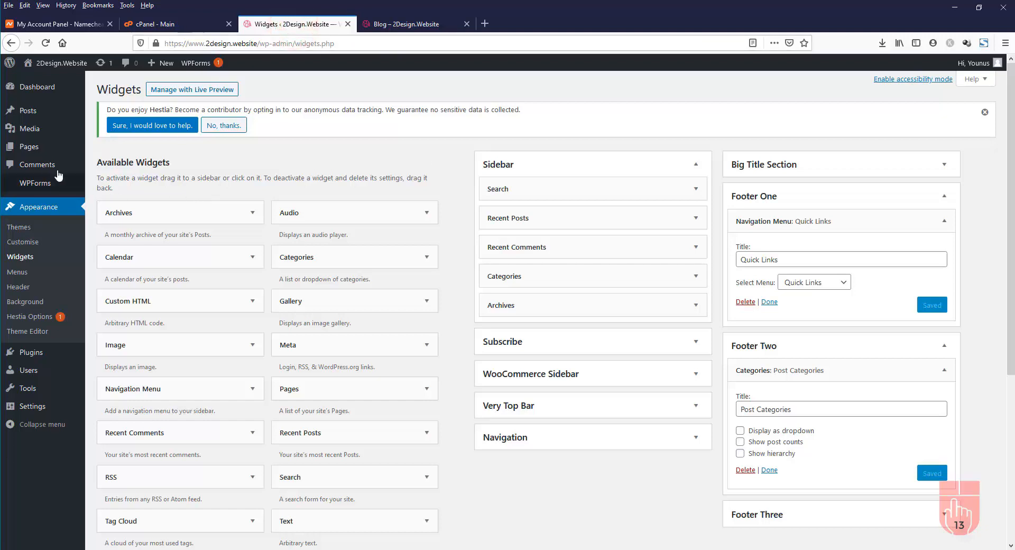
pyautogui.moveTo(29, 127)
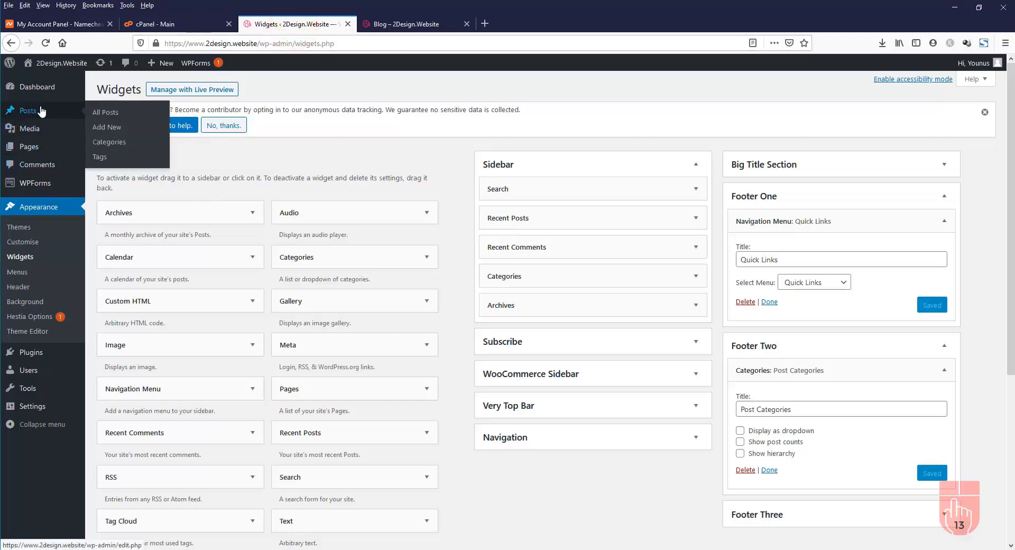
# Create a new post category named SEO
pyautogui.click(110, 143)
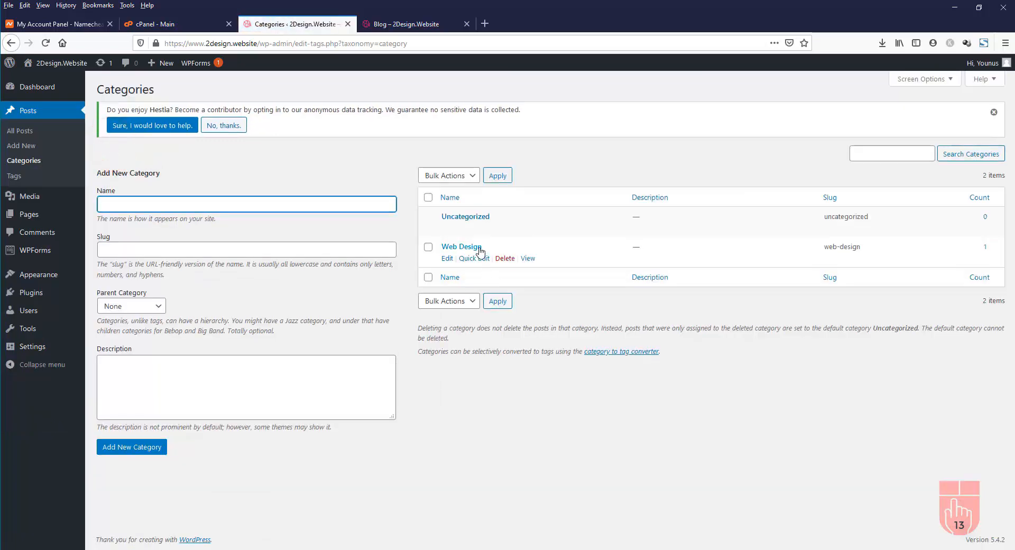
pyautogui.click(208, 200)
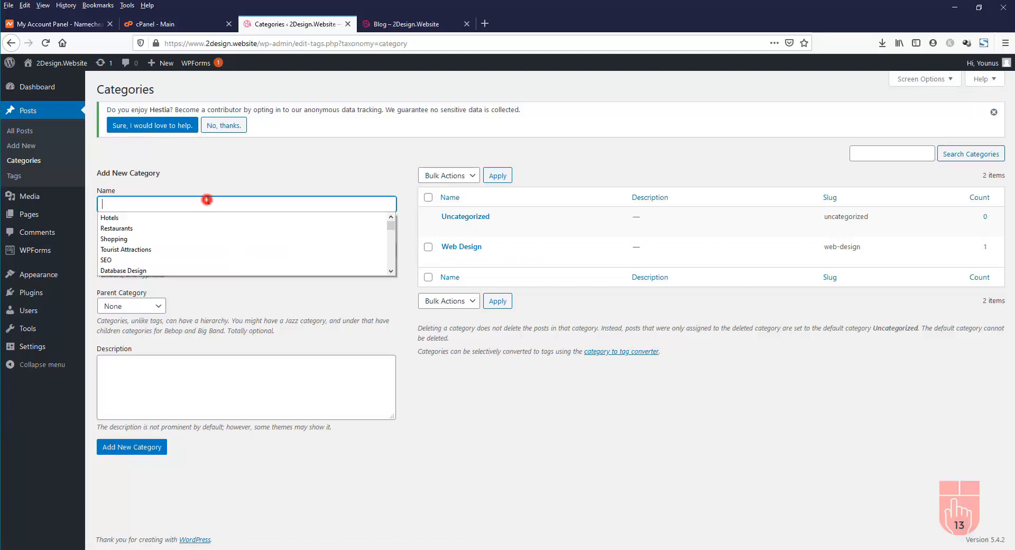
pyautogui.write('SEO')
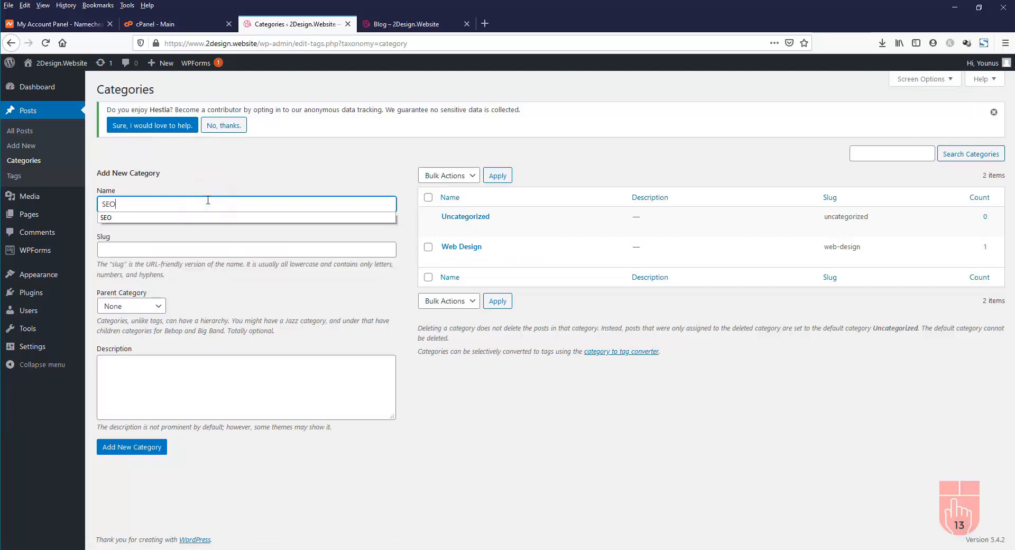
pyautogui.click(132, 449)
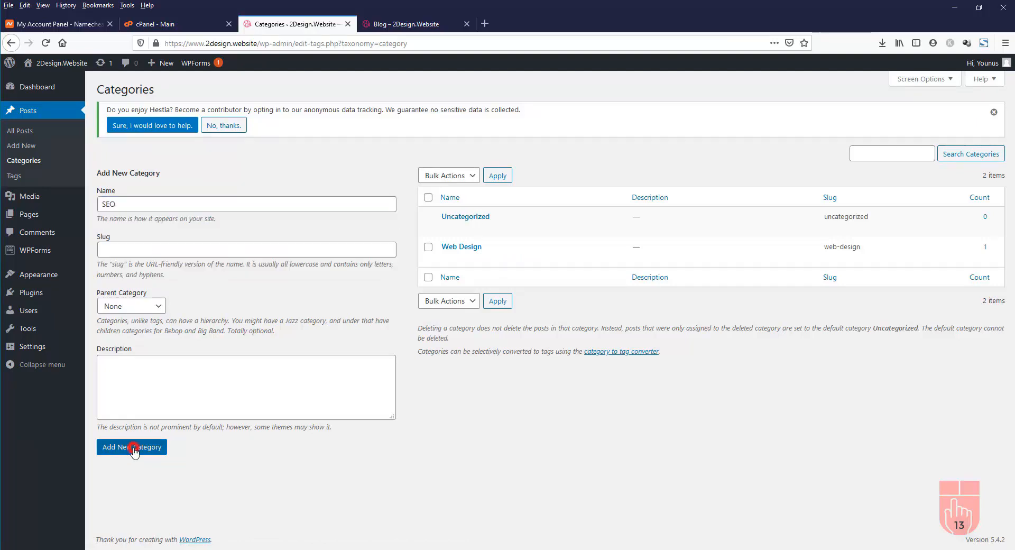
# Create a second post category named Digital Marketing
pyautogui.click(132, 205)
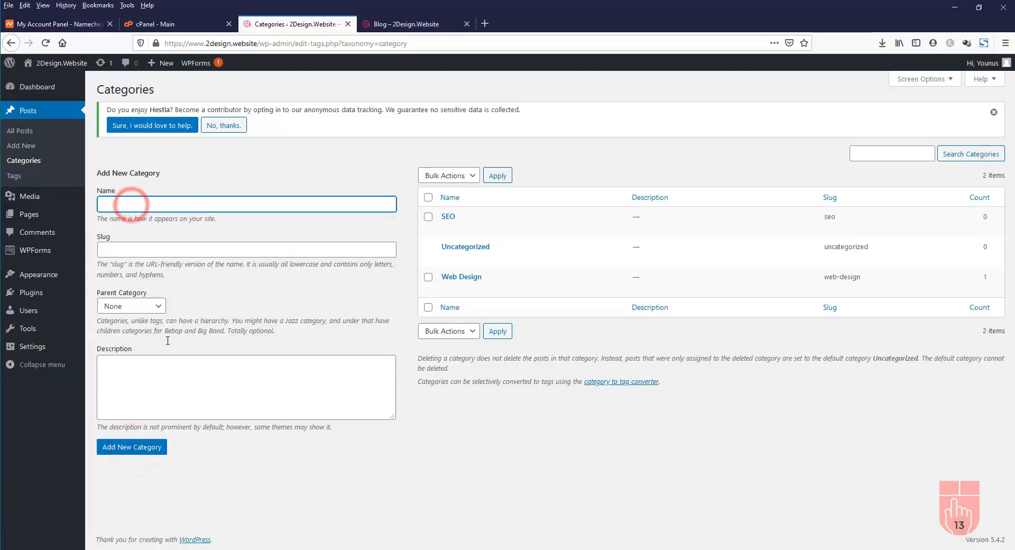
pyautogui.write('Di')
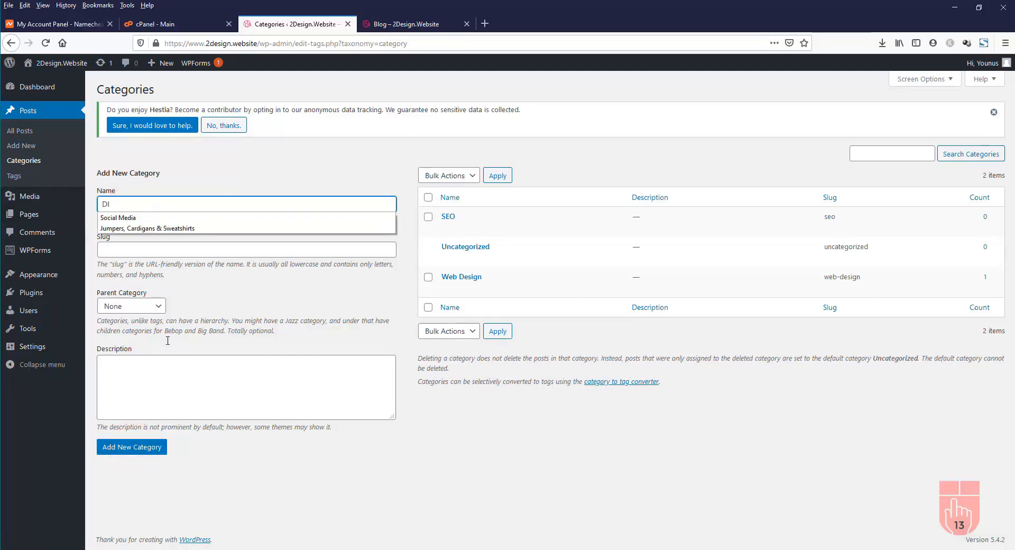
pyautogui.press('BackSpace')
pyautogui.write('ital Marketingital Marketing')
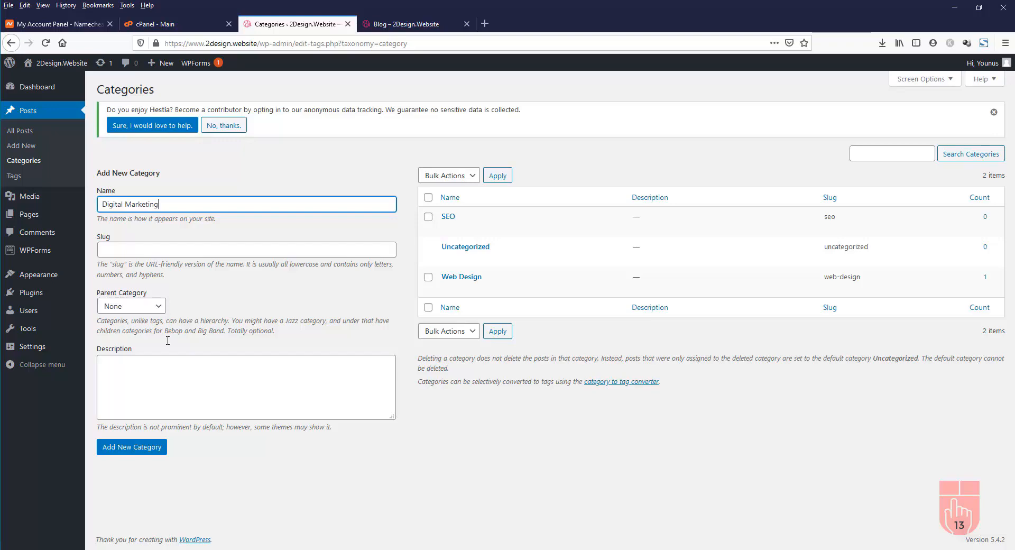
pyautogui.click(132, 447)
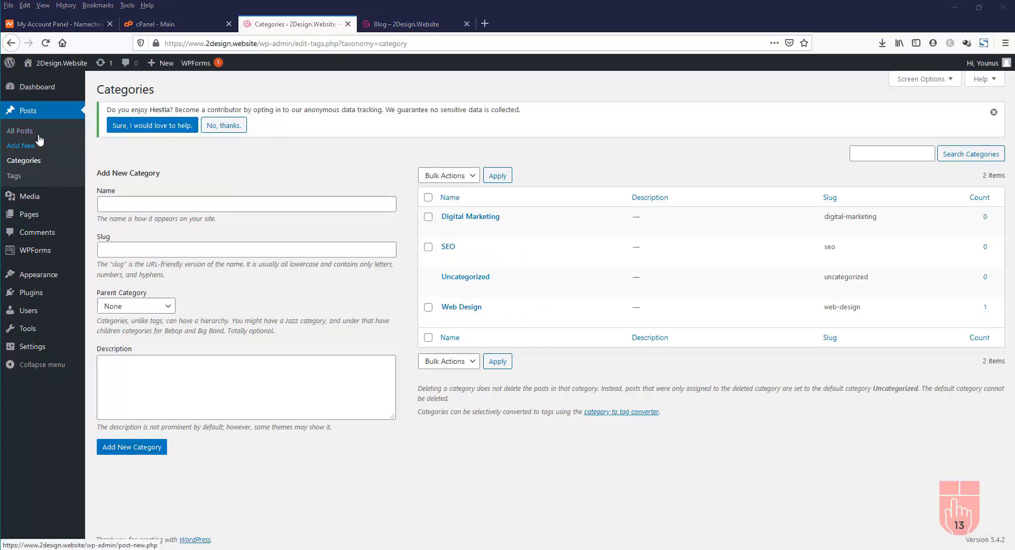
pyautogui.click(20, 147)
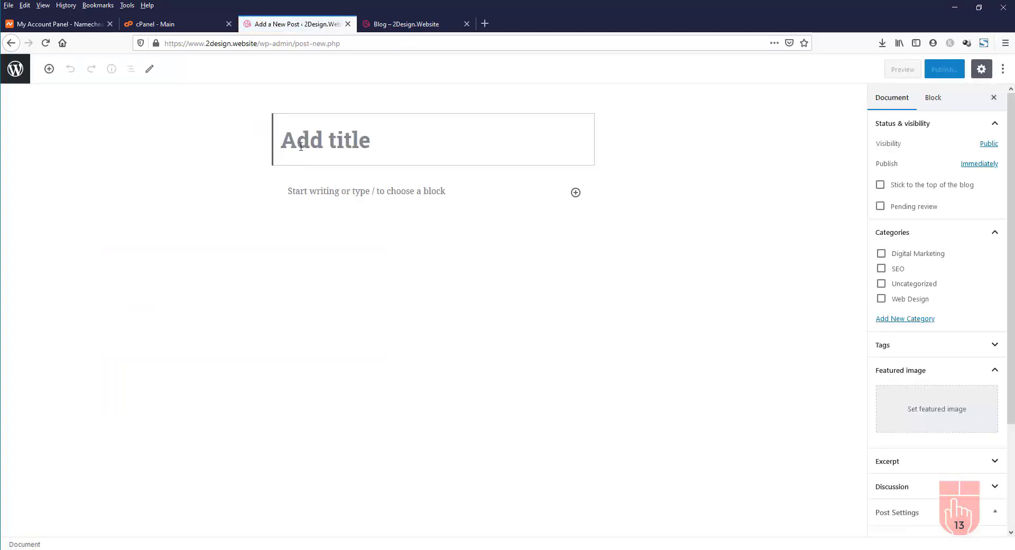
# Title the post 'Why SEO and Digital Marketing are important for businesses' and paste placeholder body text
pyautogui.click(300, 144)
pyautogui.write('WHy')
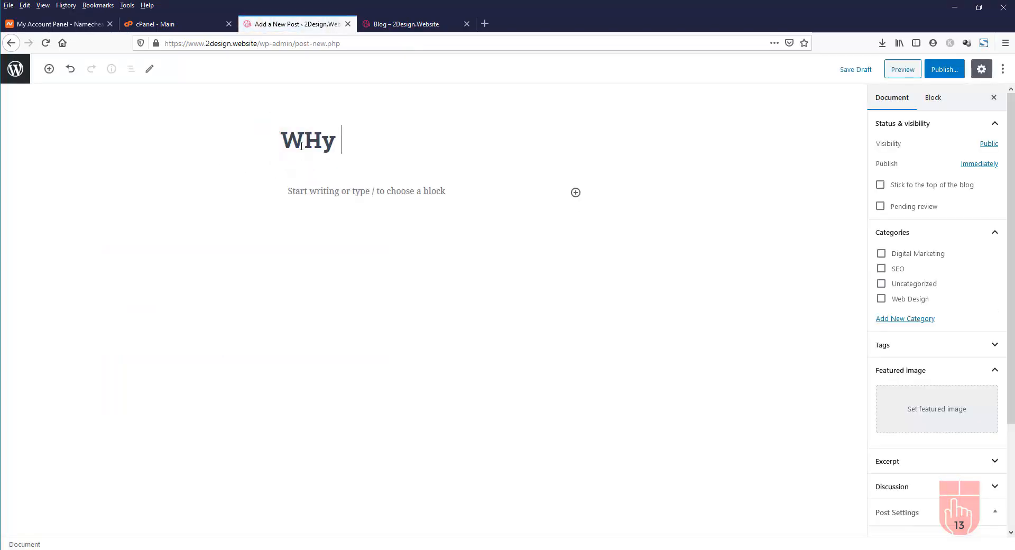
pyautogui.press('BackSpace')
pyautogui.press('BackSpace')
pyautogui.write('hy SEO and D')
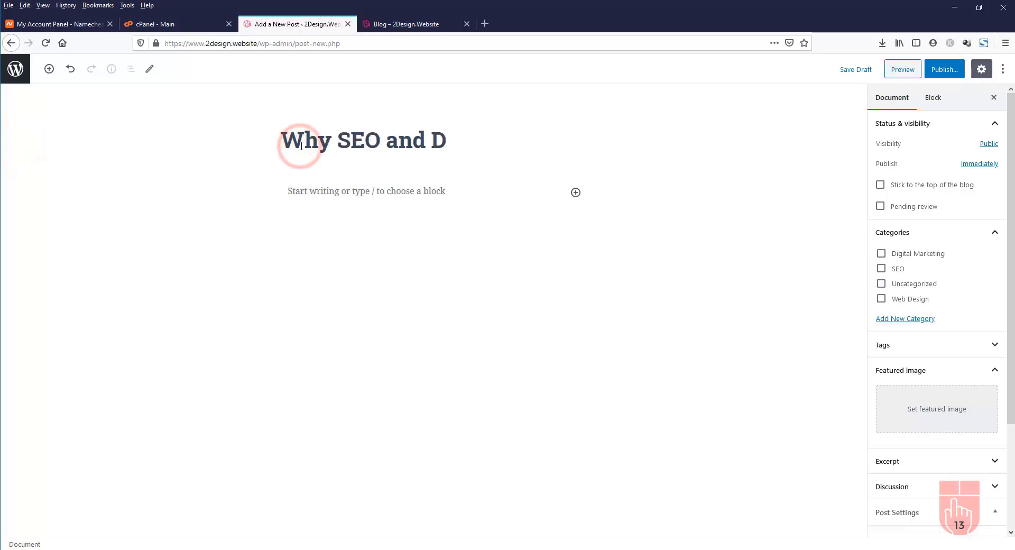
pyautogui.write('igital Marketing are important for businesses')
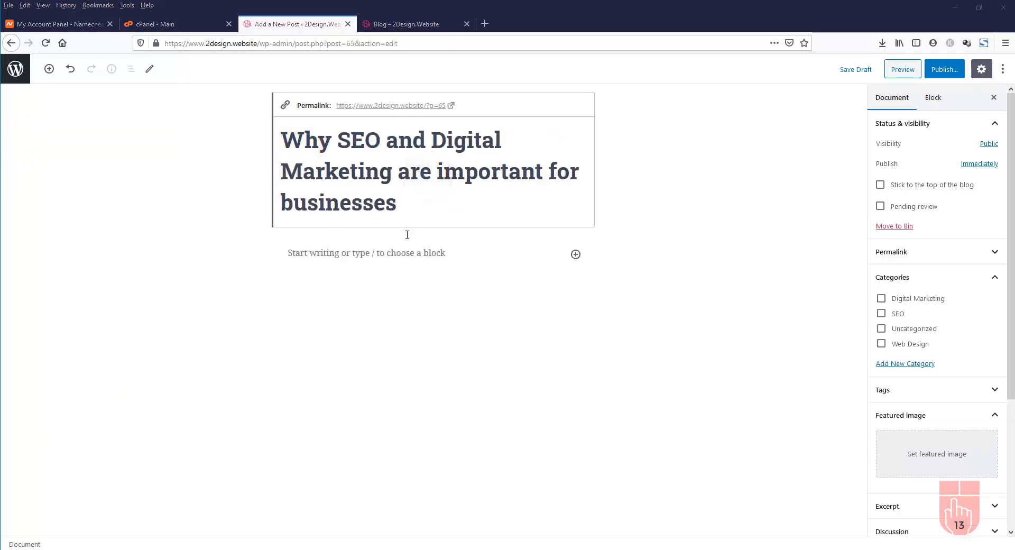
pyautogui.click(349, 252)
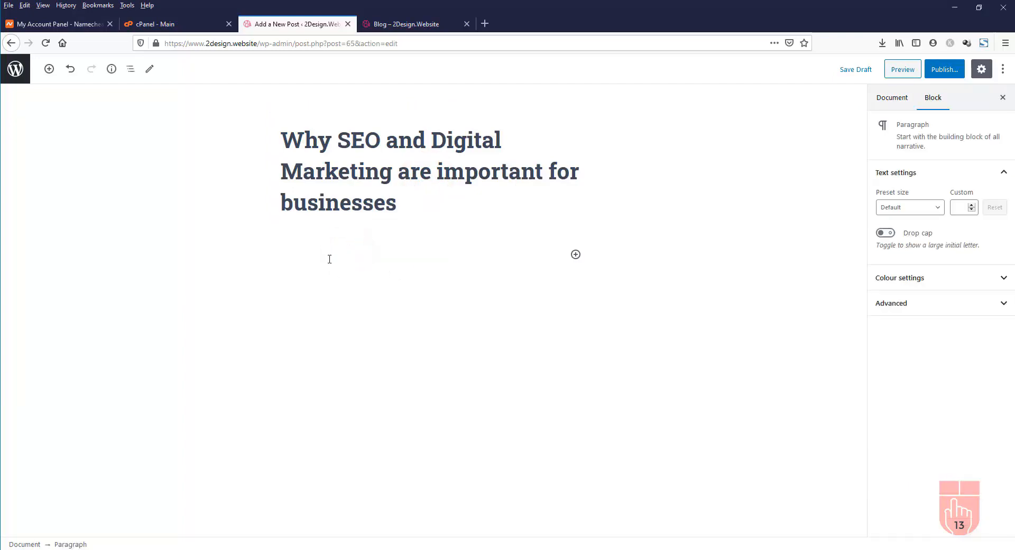
pyautogui.hotkey('ctrl', 'v')
pyautogui.scroll(-5, 651, 410)
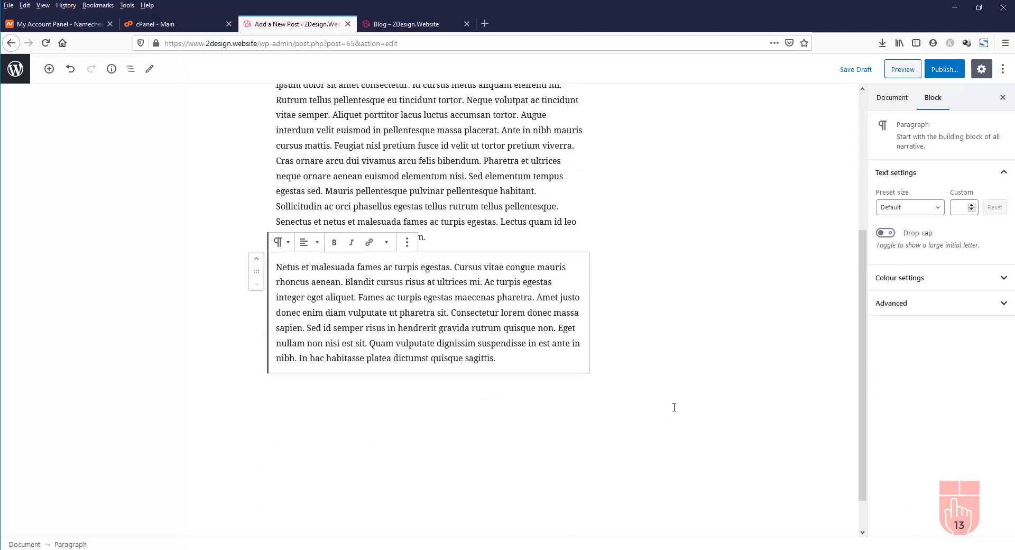
pyautogui.click(674, 408)
pyautogui.scroll(4, 679, 375)
pyautogui.click(714, 346)
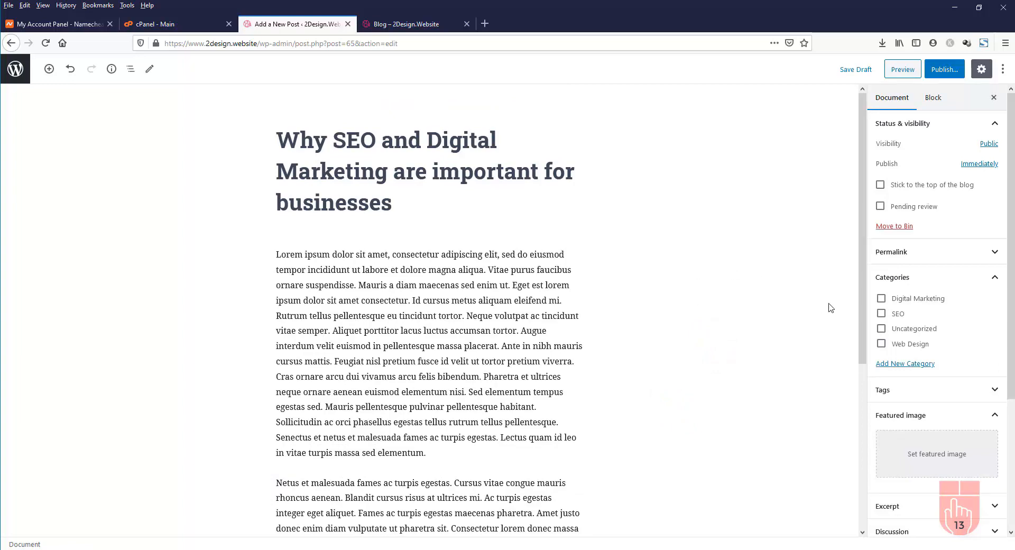
# File the post under Digital Marketing and SEO, then publish it
pyautogui.click(882, 299)
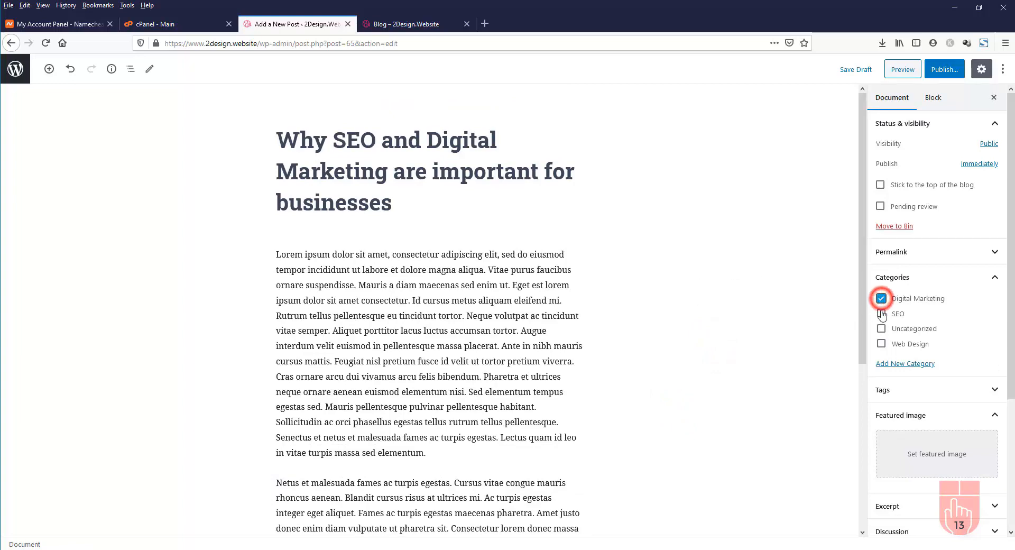
pyautogui.click(881, 314)
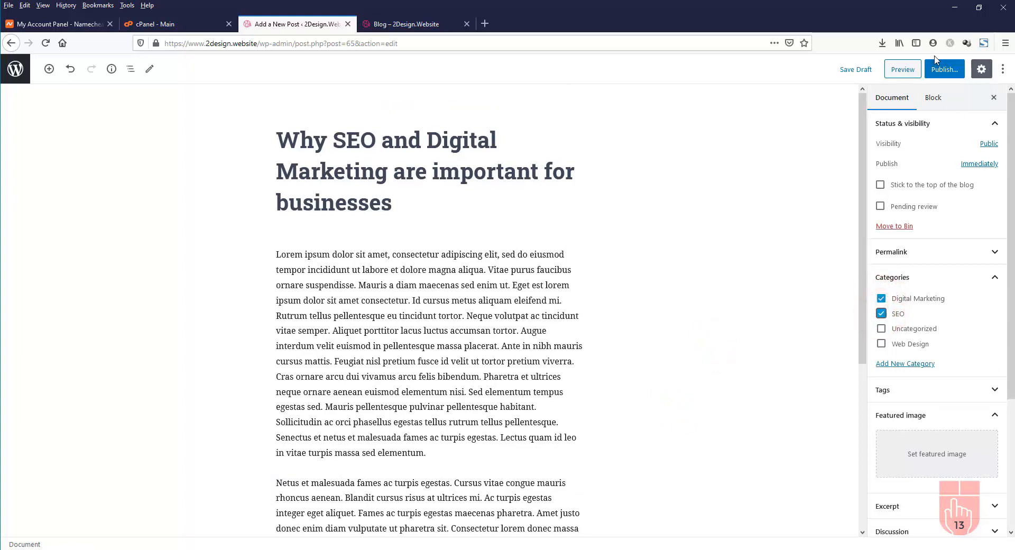
pyautogui.click(946, 69)
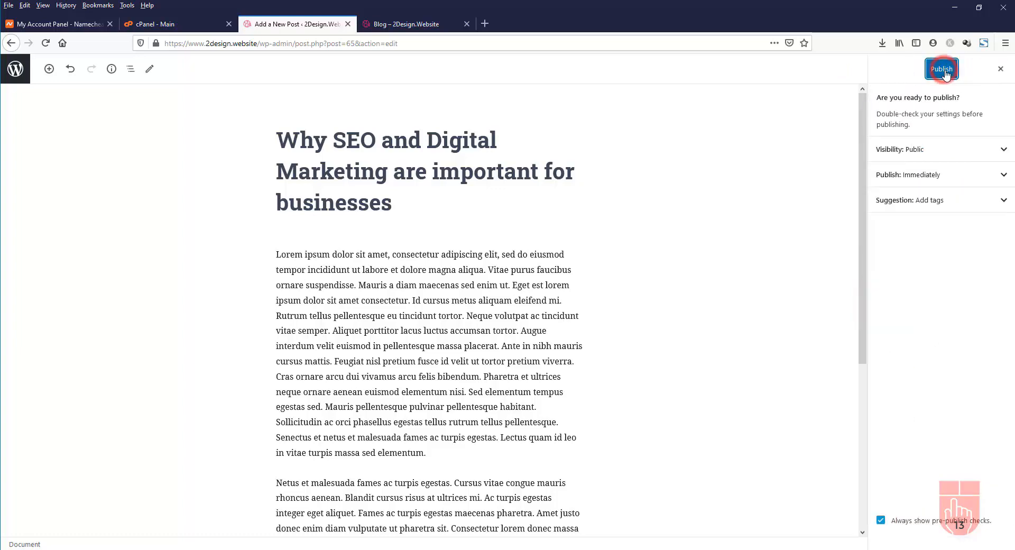
pyautogui.click(945, 69)
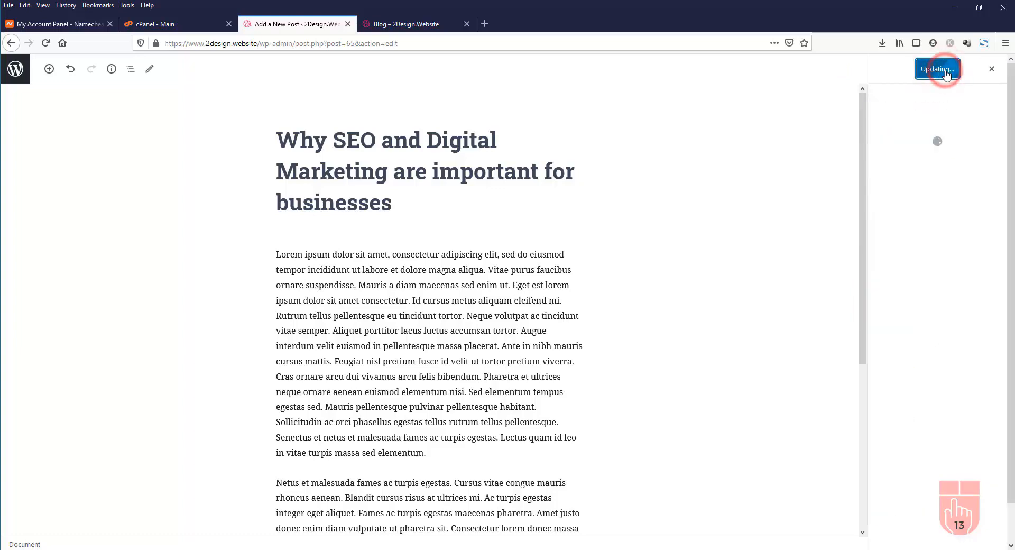
# Reload the live Blog page and open the SEO category archive
pyautogui.click(406, 25)
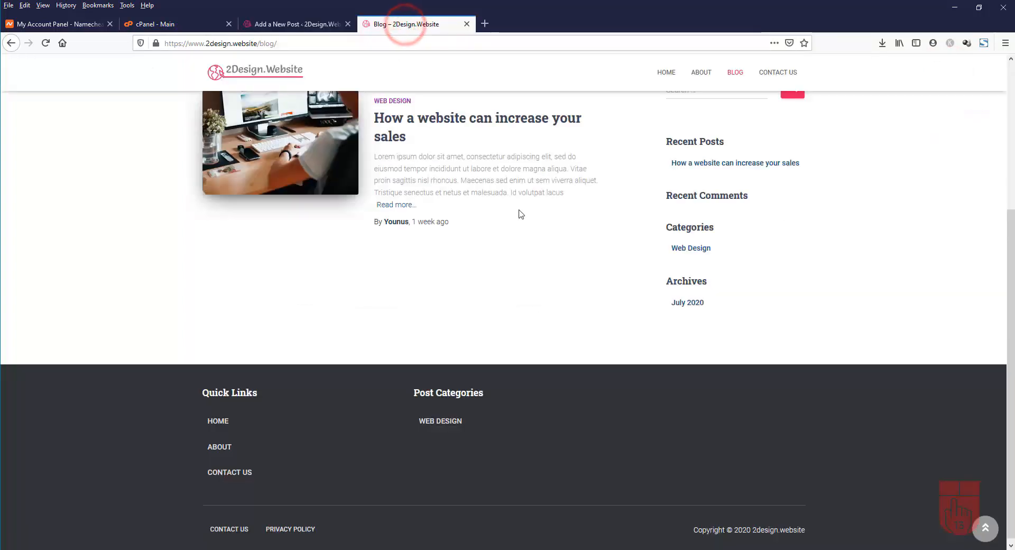
pyautogui.click(45, 44)
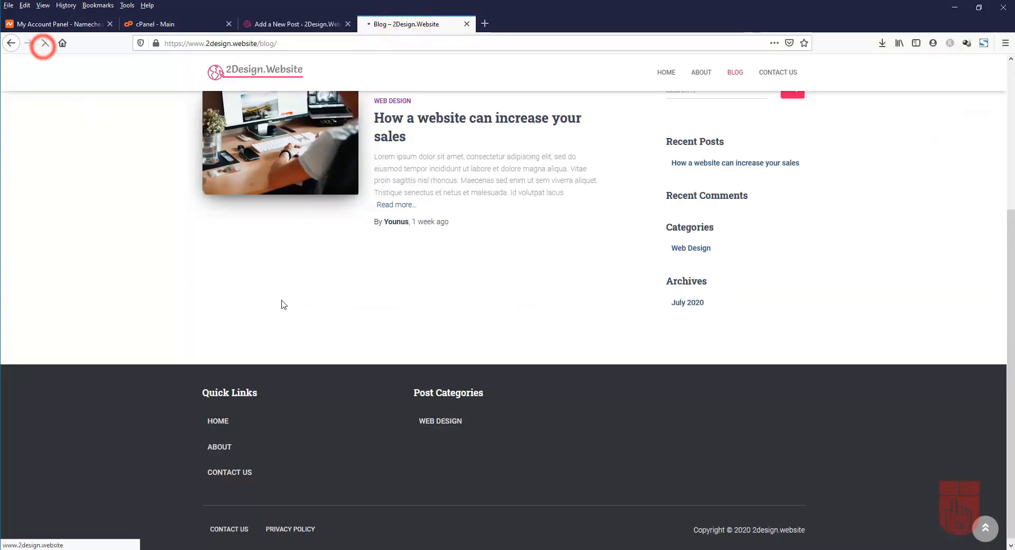
pyautogui.scroll(-1, 611, 416)
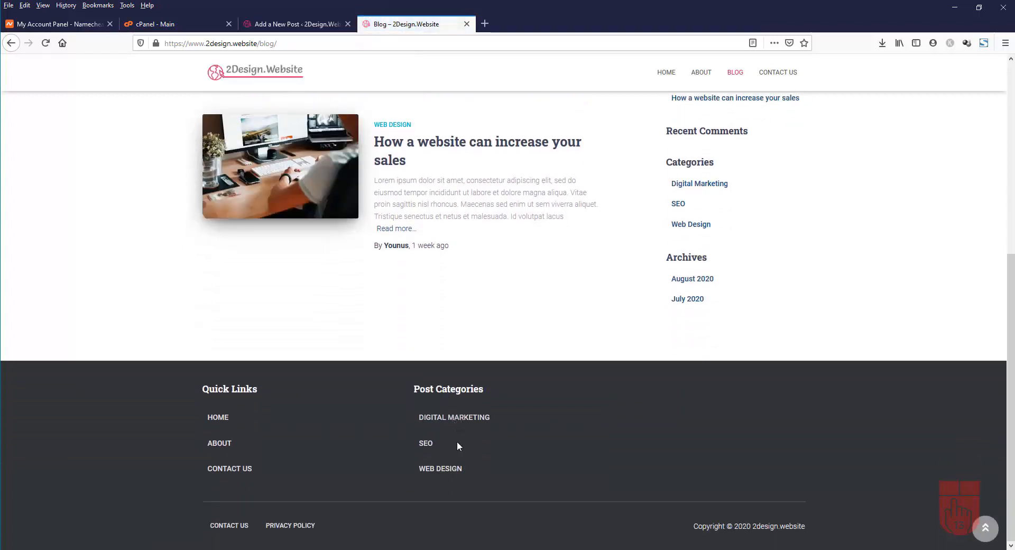
pyautogui.click(426, 444)
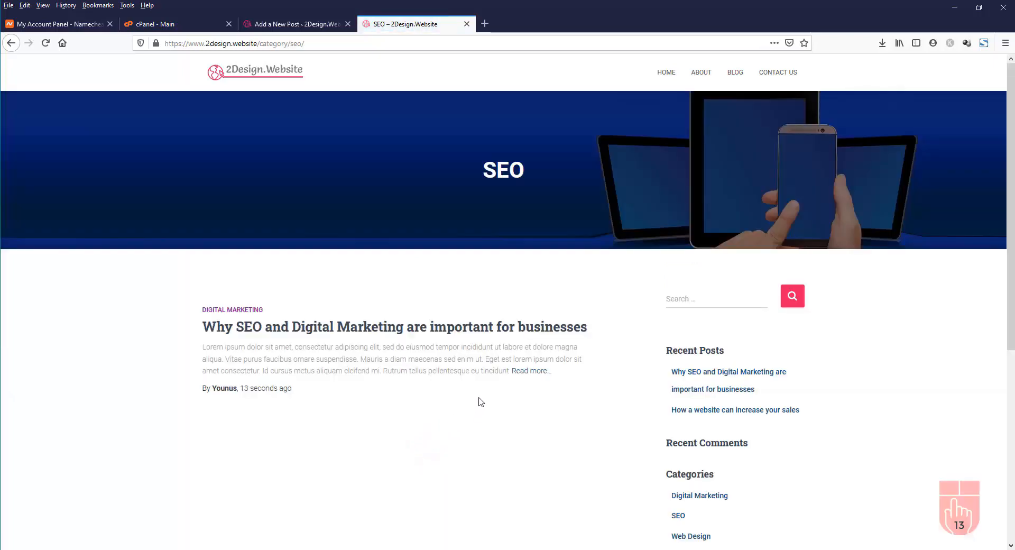
# Open the new post and scroll through it to the reply form and footer
pyautogui.scroll(-5, 409, 340)
pyautogui.scroll(5, 409, 340)
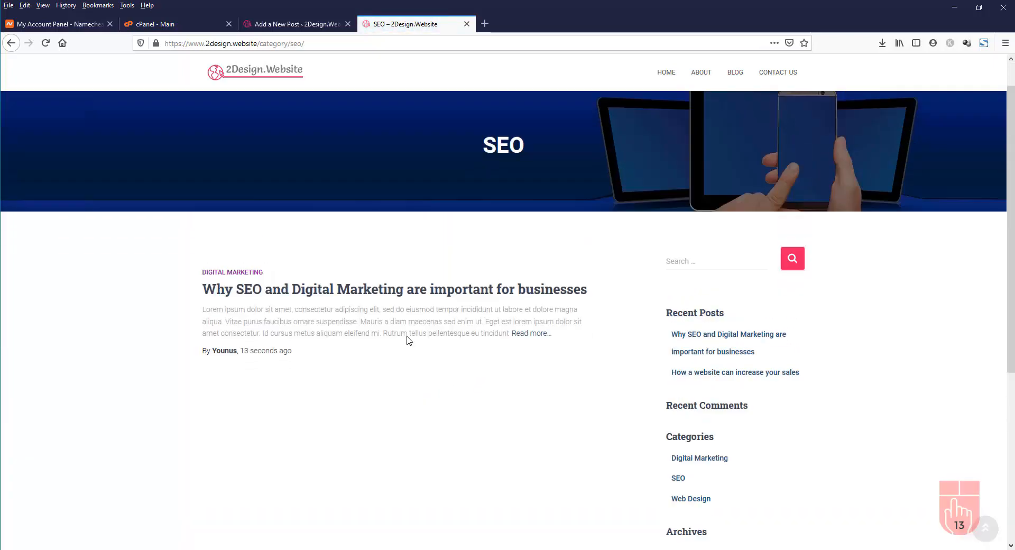
pyautogui.scroll(-2, 410, 340)
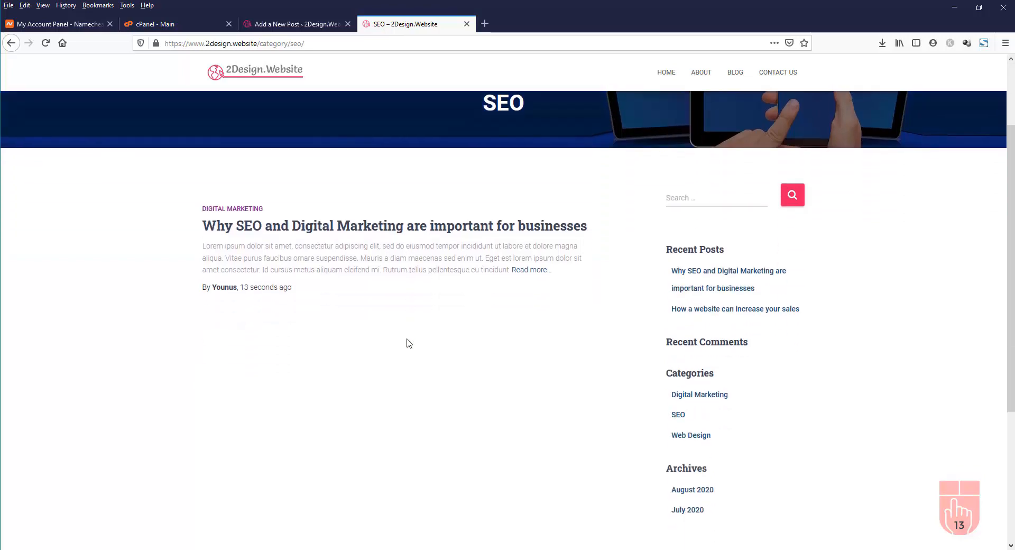
pyautogui.click(532, 265)
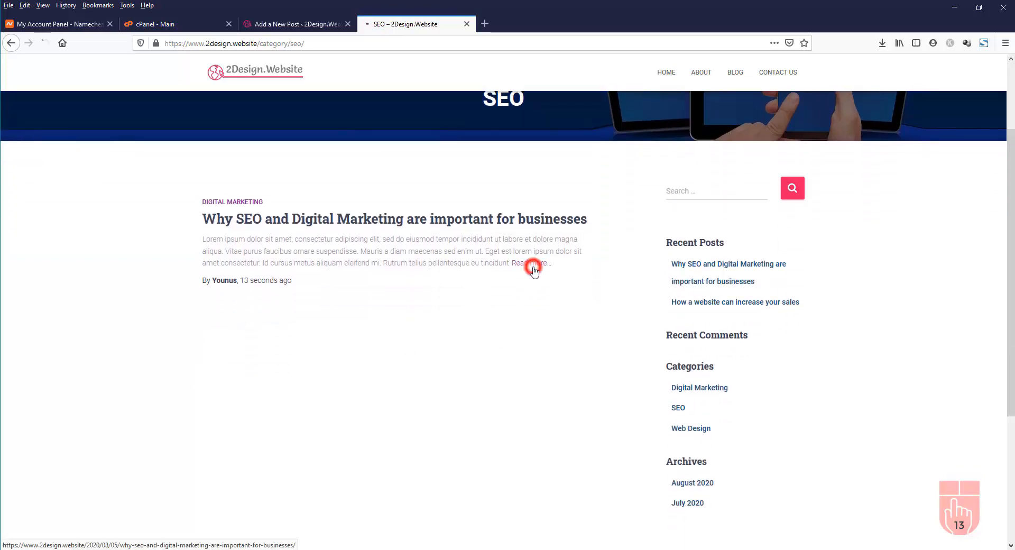
pyautogui.scroll(-4, 532, 297)
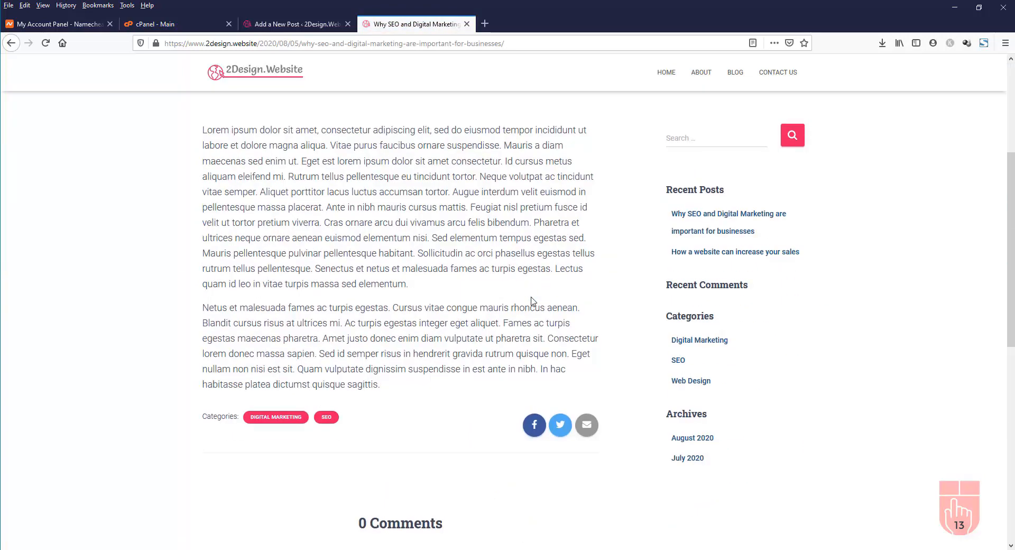
pyautogui.scroll(4, 532, 302)
pyautogui.scroll(-6, 533, 301)
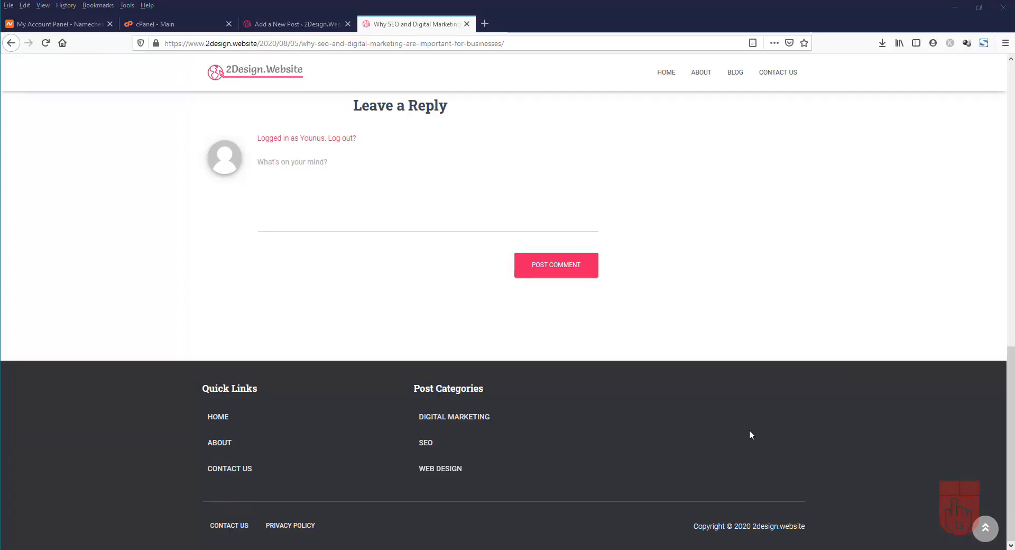
pyautogui.click(293, 24)
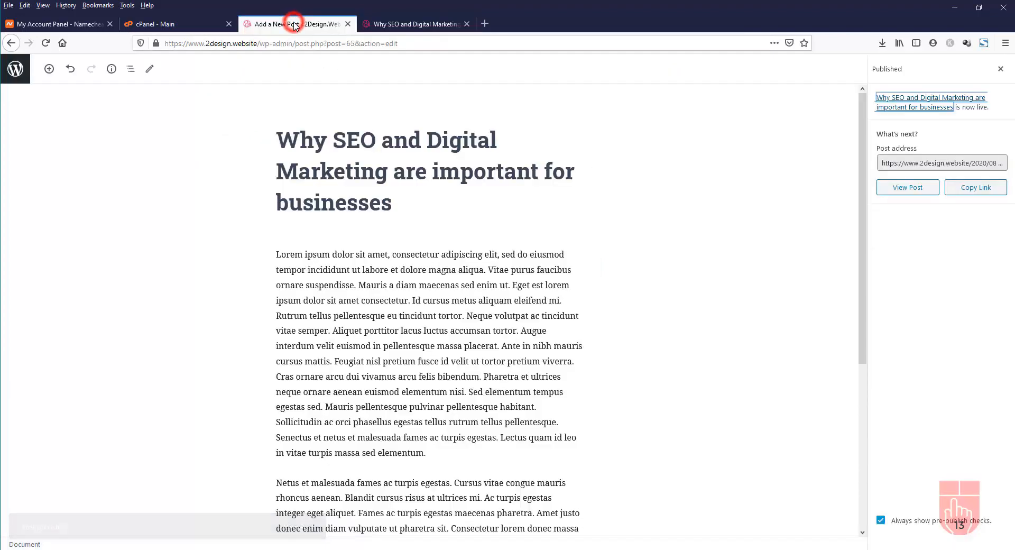
# Leave the editor for Appearance > Widgets and expand the empty Footer Three widget area
pyautogui.click(16, 69)
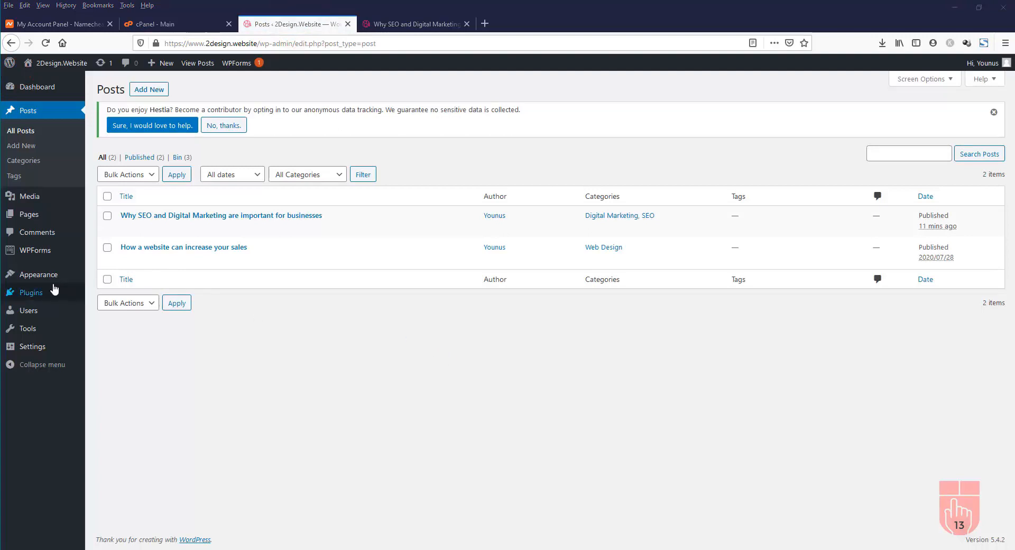
pyautogui.moveTo(42, 284)
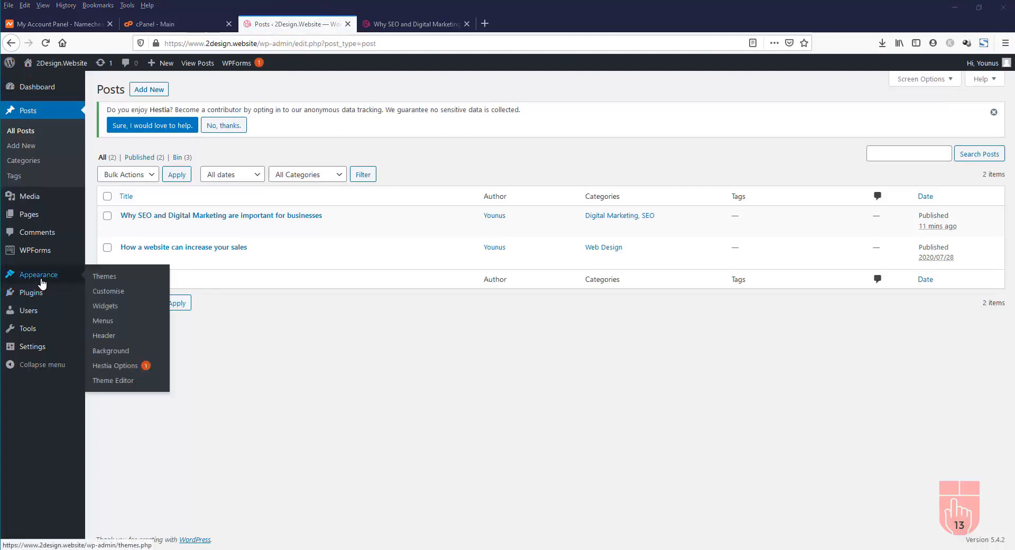
pyautogui.click(104, 312)
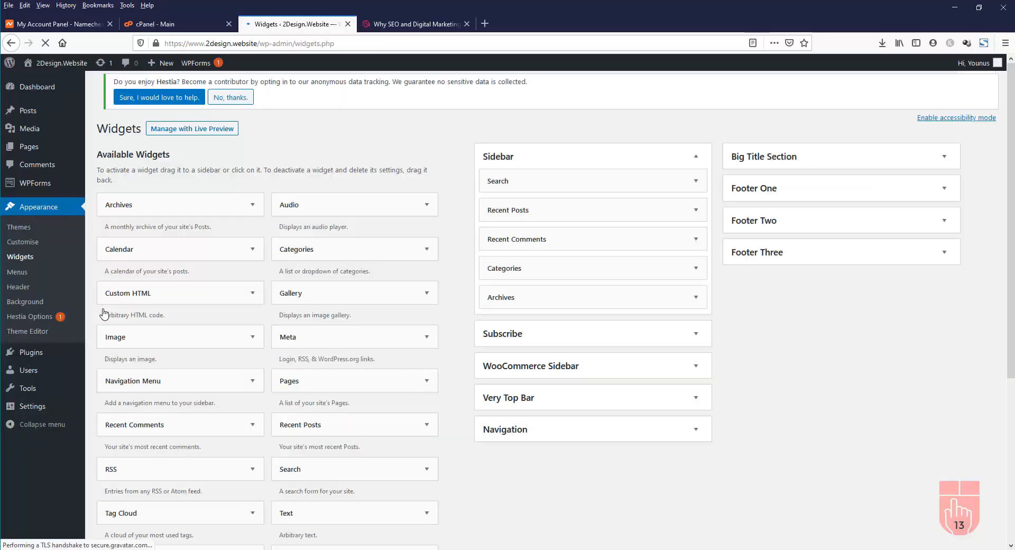
pyautogui.click(946, 262)
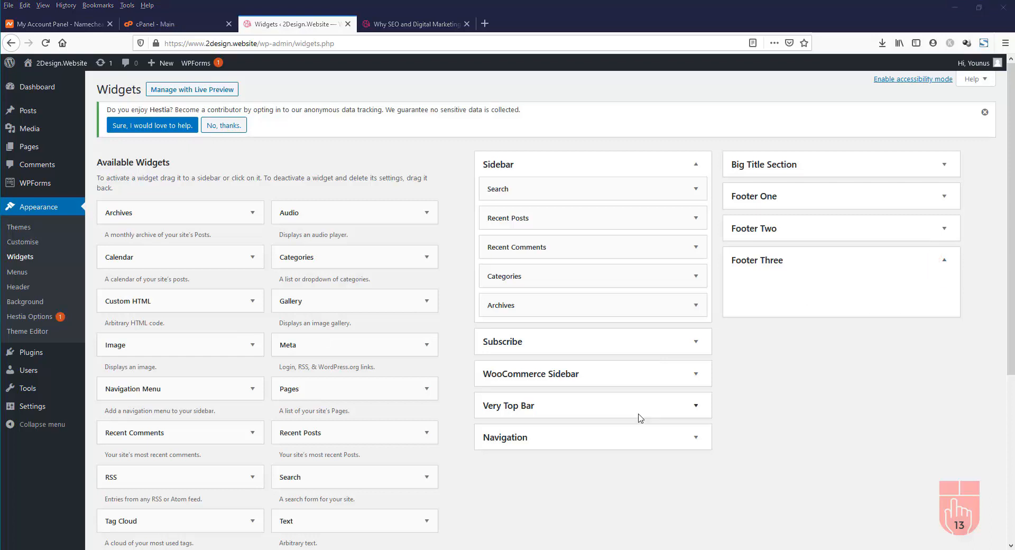
pyautogui.scroll(-2, 640, 417)
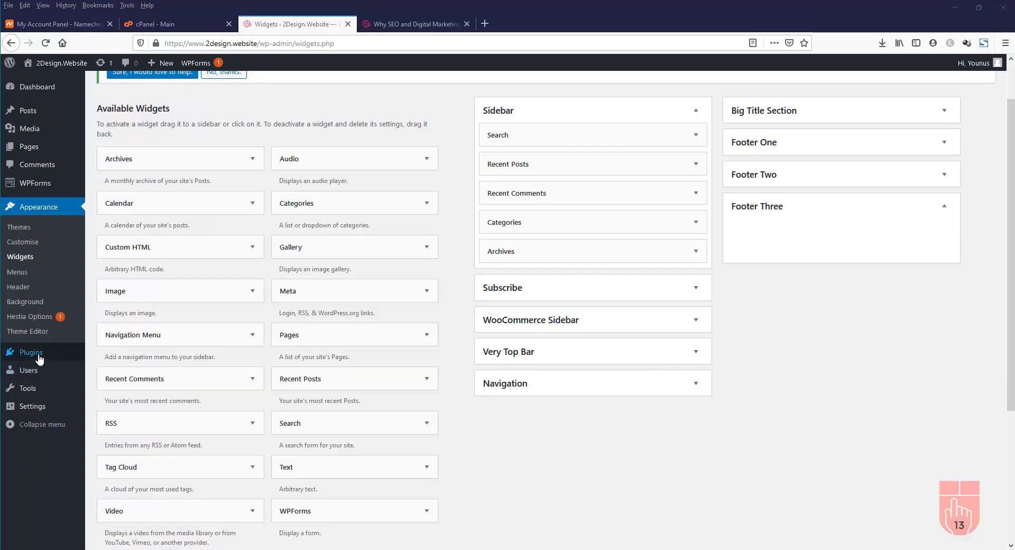
pyautogui.moveTo(39, 360)
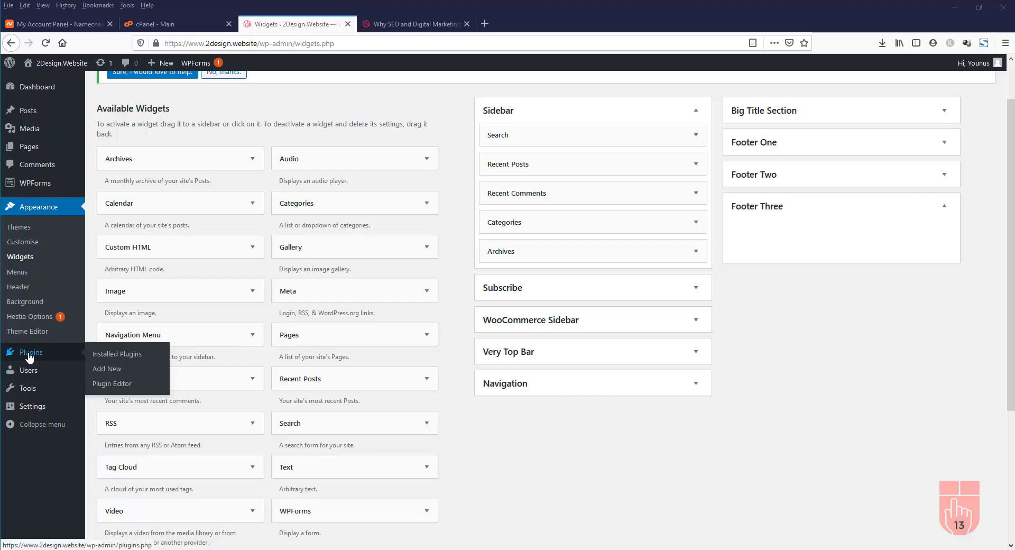
# Search plugins for 'Social Media and share', then install and activate Social Media Share Buttons & Social Sharing Icons
pyautogui.click(106, 370)
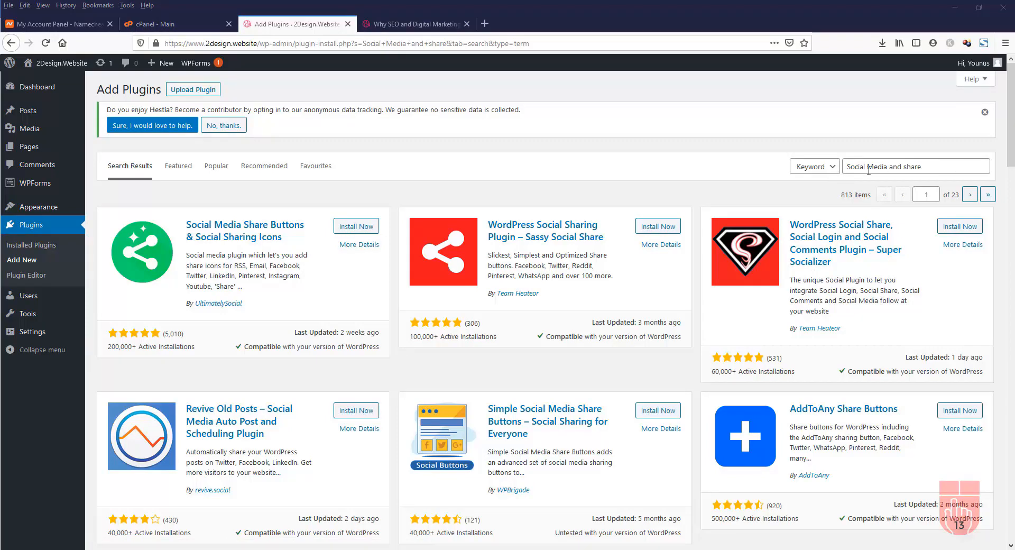
pyautogui.click(926, 166)
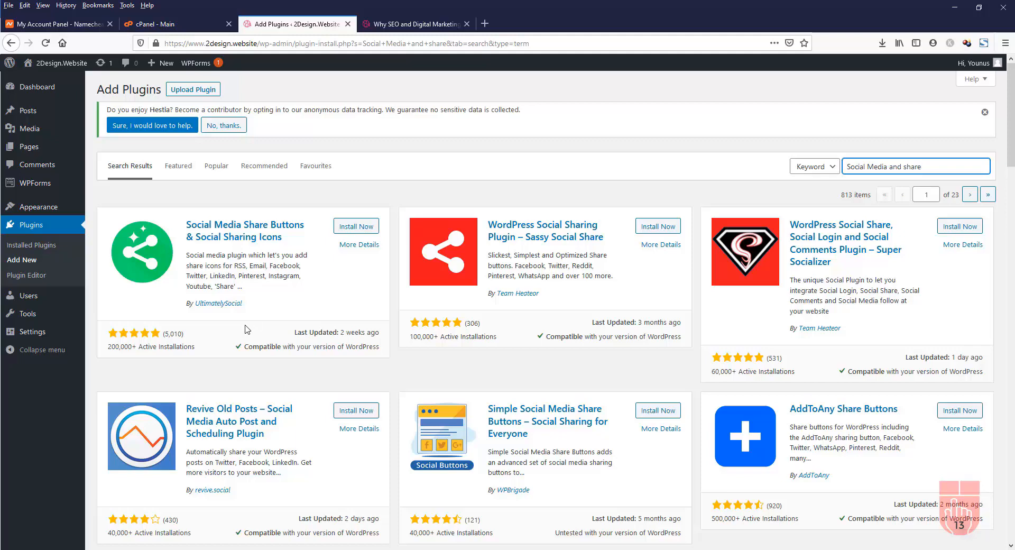
pyautogui.click(358, 230)
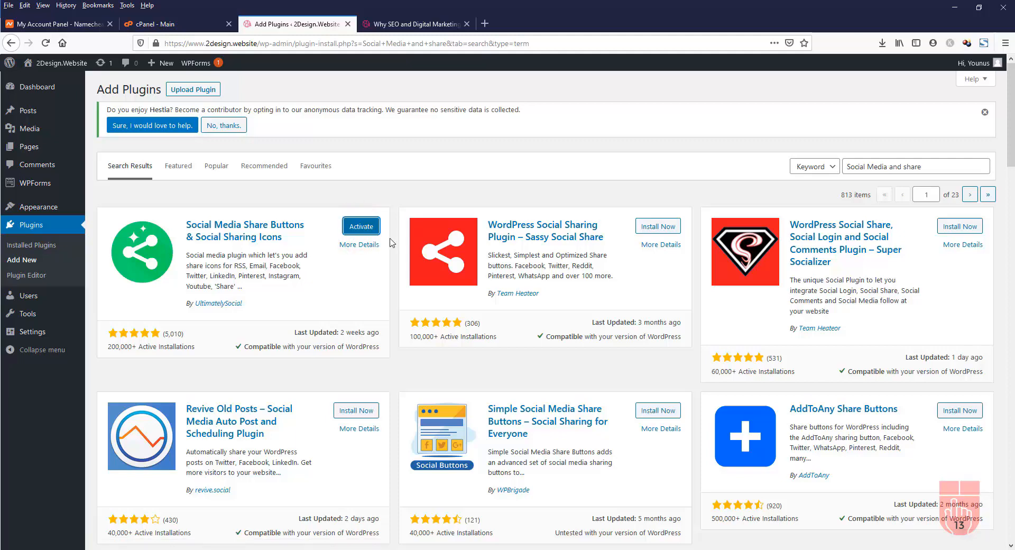
pyautogui.click(360, 228)
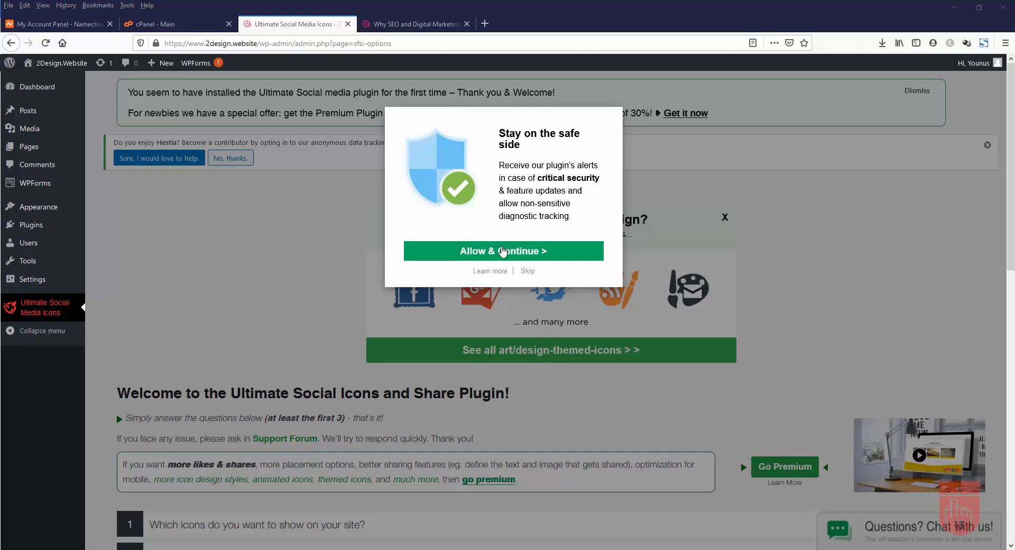
# Accept the plugin's security alerts opt-in and expand the question on which icons to show
pyautogui.click(501, 247)
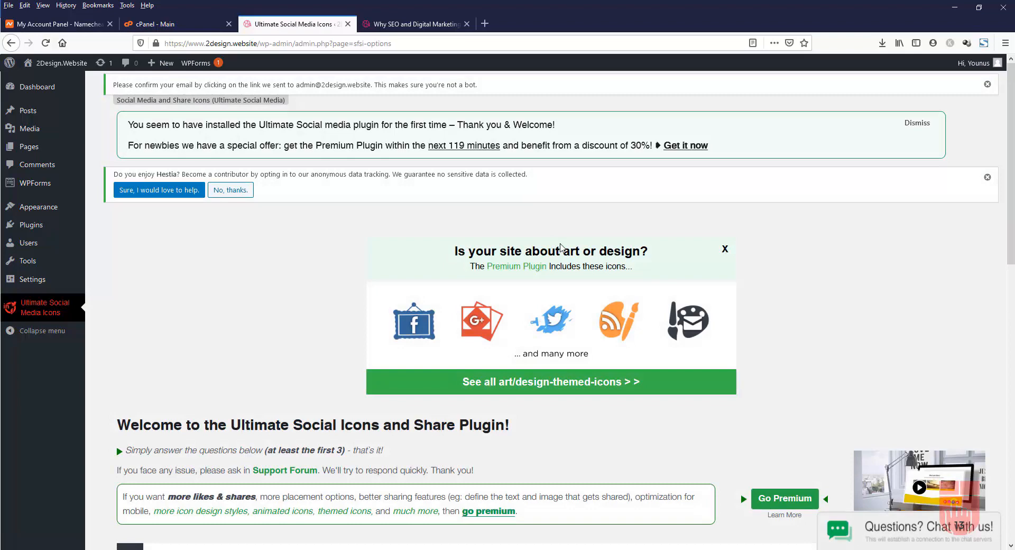
pyautogui.scroll(-5, 561, 248)
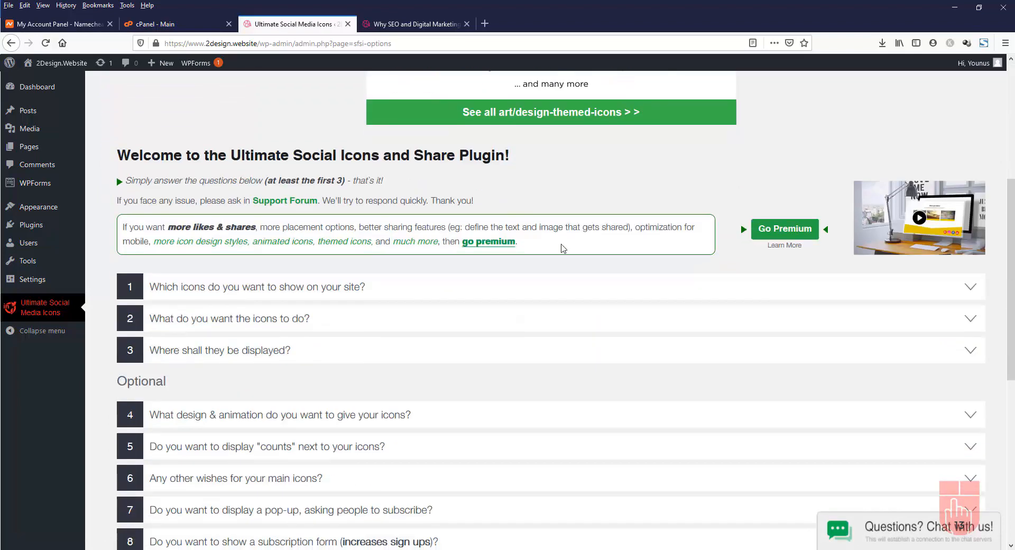
pyautogui.click(498, 295)
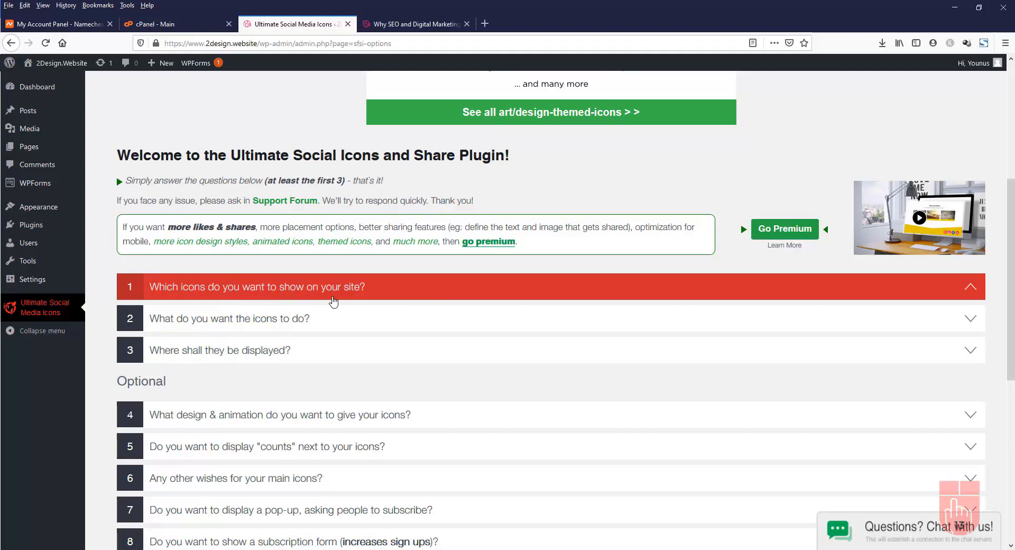
pyautogui.click(341, 289)
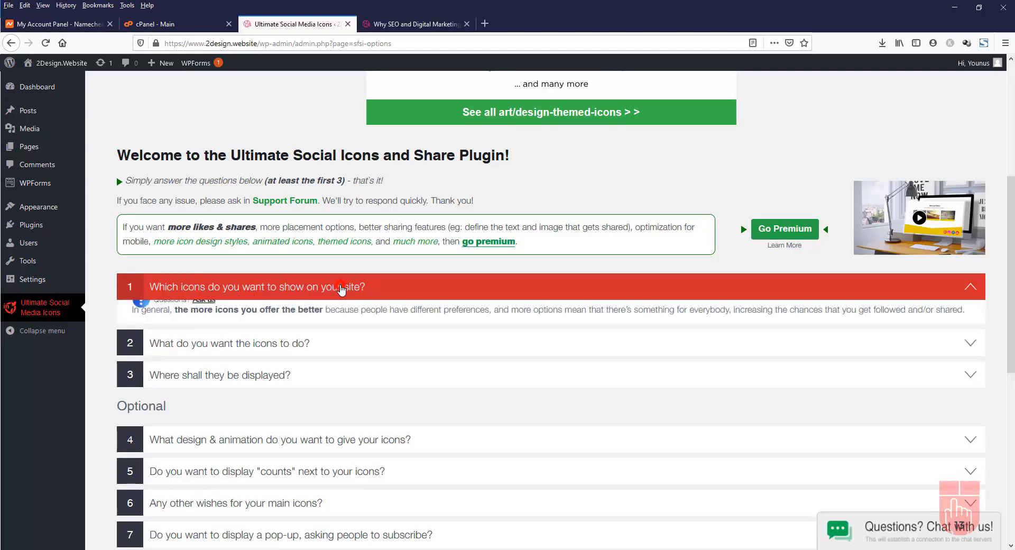
pyautogui.scroll(-10, 349, 289)
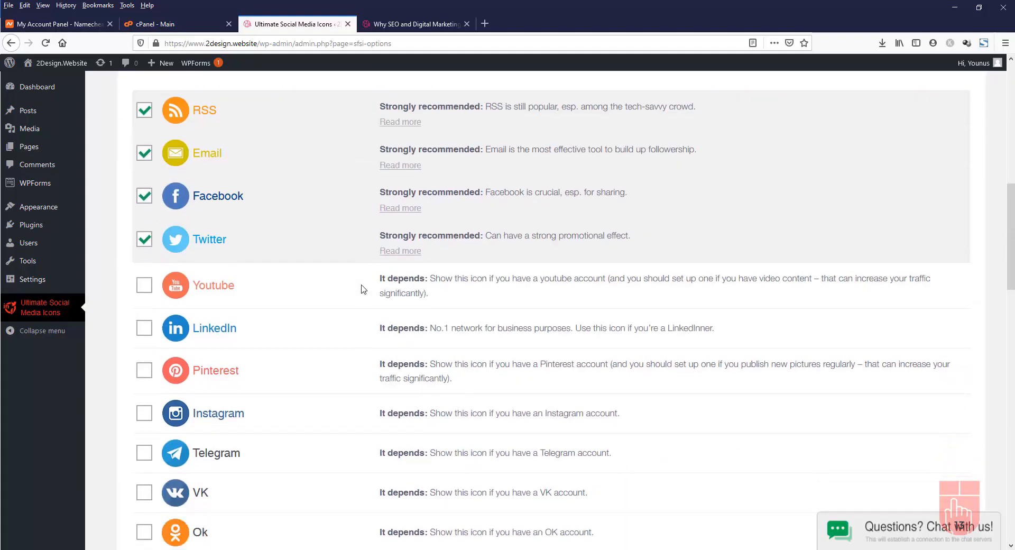
pyautogui.scroll(-3, 361, 289)
pyautogui.scroll(8, 363, 288)
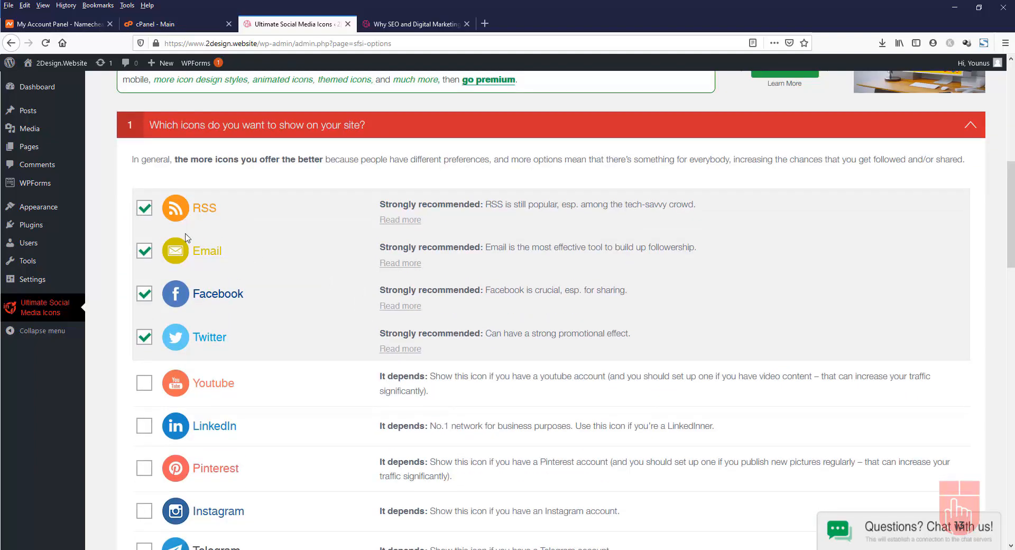
# Untick RSS and tick Youtube, LinkedIn and Instagram as displayed social icons
pyautogui.click(147, 210)
pyautogui.click(146, 390)
pyautogui.click(143, 428)
pyautogui.scroll(-4, 198, 360)
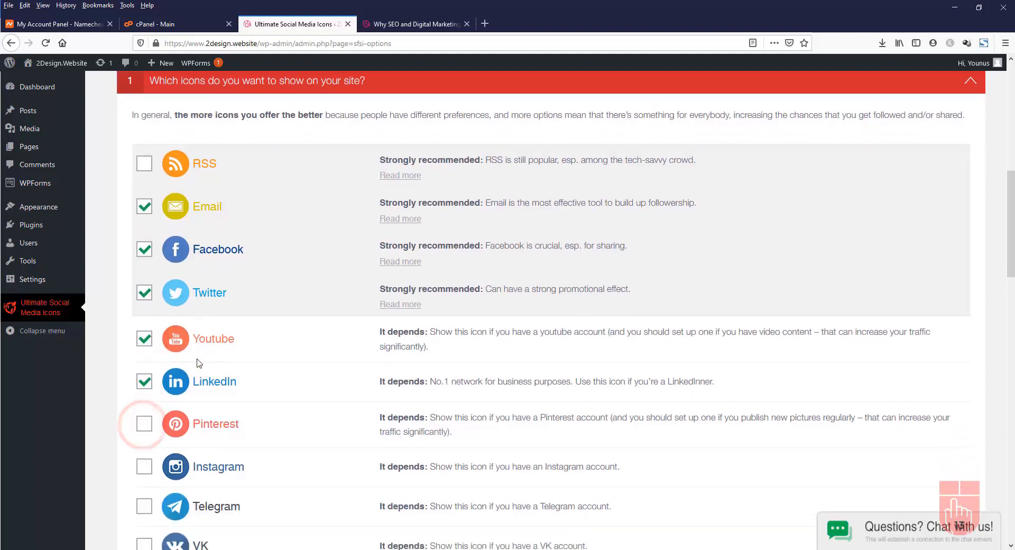
pyautogui.click(144, 295)
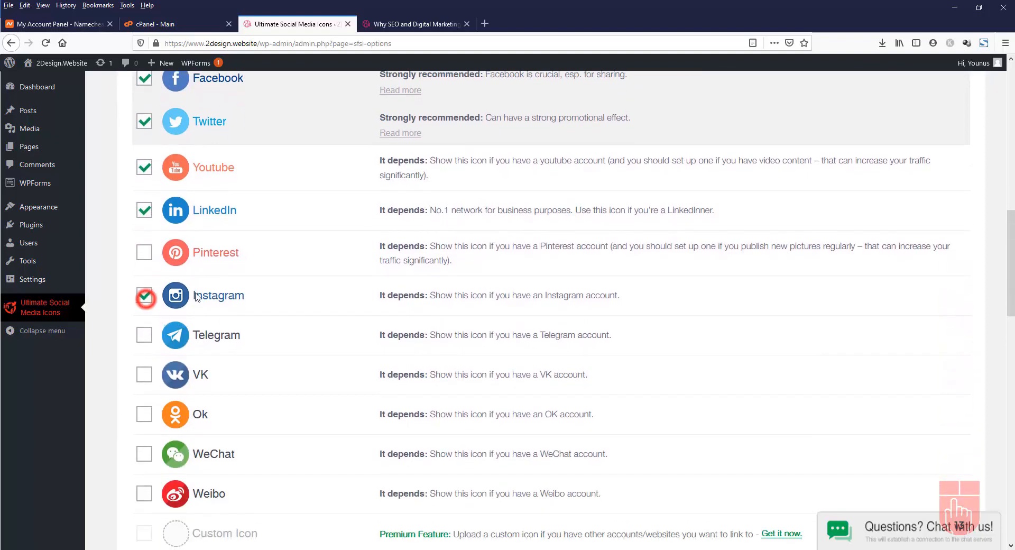
pyautogui.scroll(-4, 310, 290)
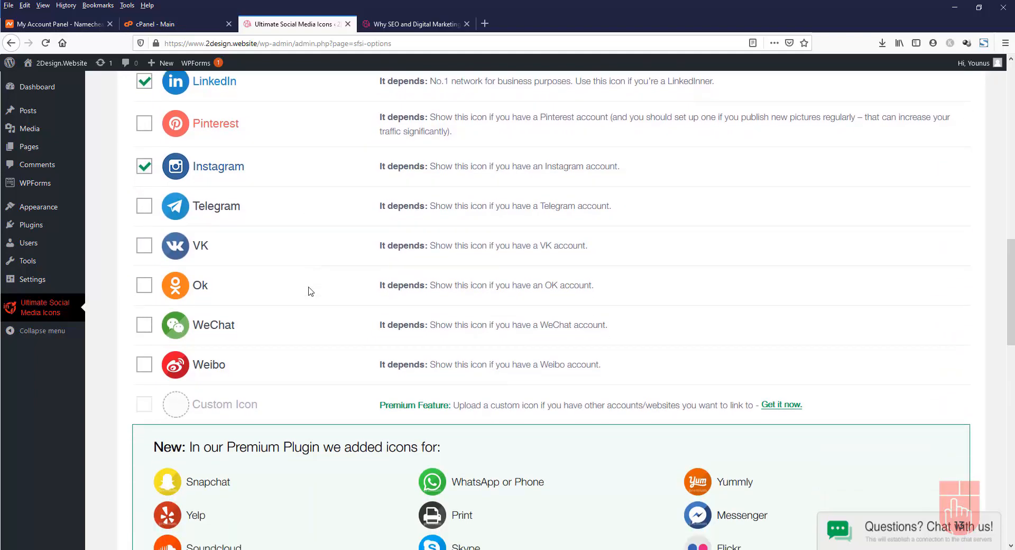
pyautogui.scroll(2, 311, 291)
pyautogui.scroll(4, 310, 290)
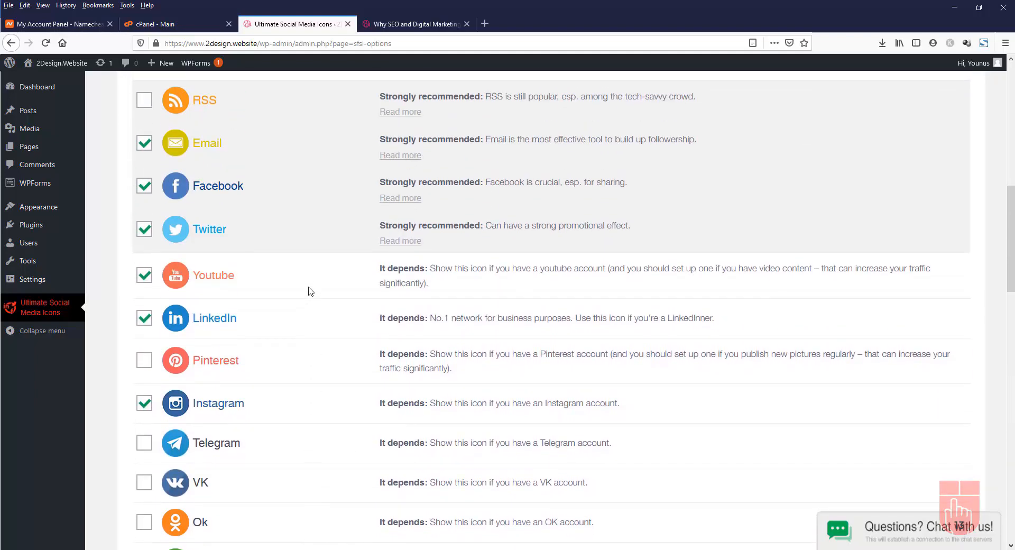
pyautogui.scroll(-10, 330, 288)
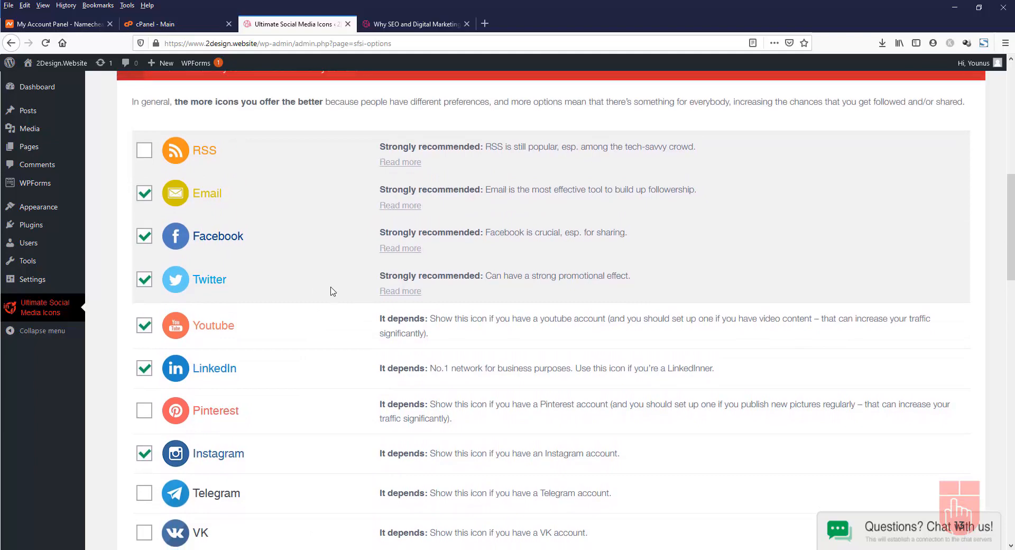
pyautogui.scroll(-5, 332, 292)
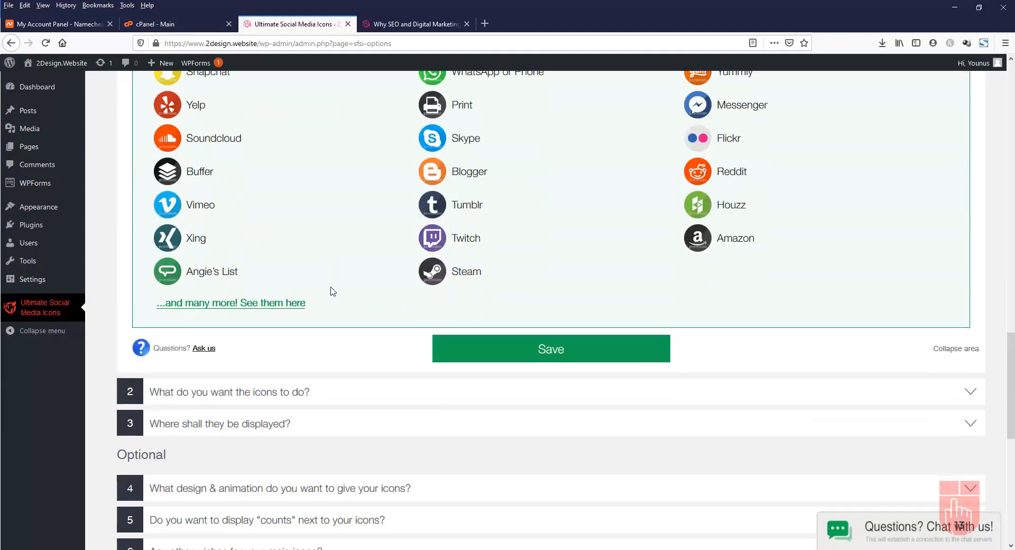
pyautogui.click(185, 247)
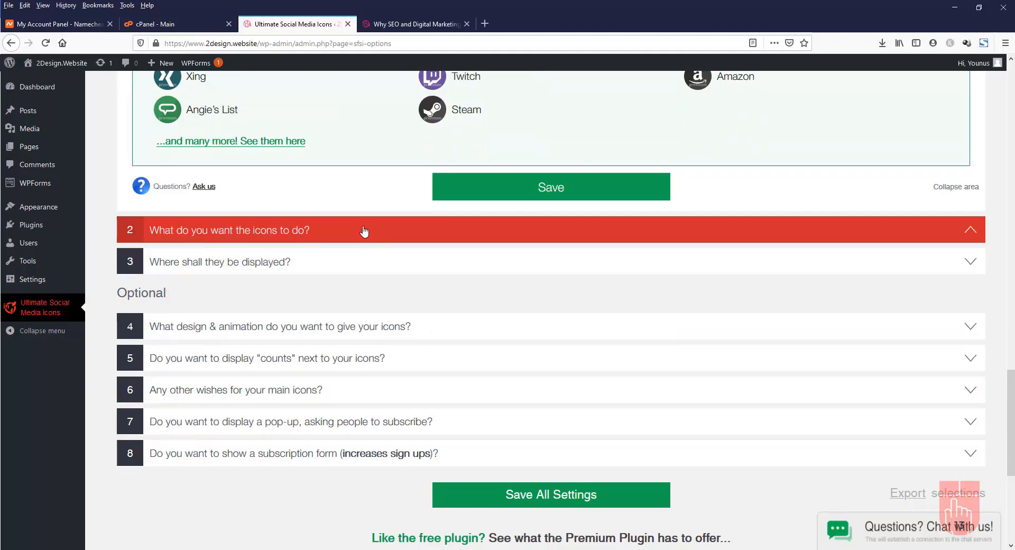
# Choose 'Show them via a widget' under 'Where shall they be displayed?' and save
pyautogui.click(323, 234)
pyautogui.scroll(-4, 382, 343)
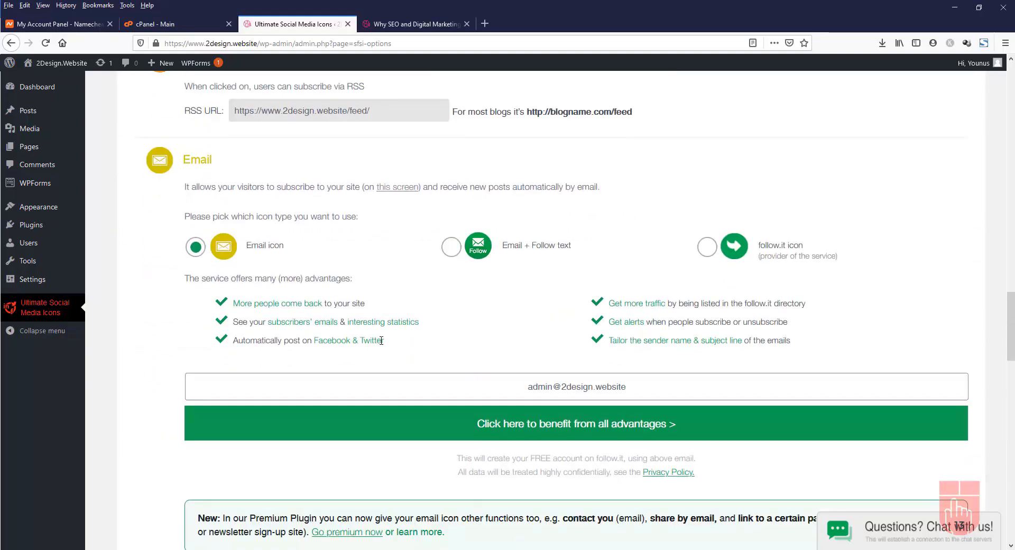
pyautogui.scroll(-15, 382, 340)
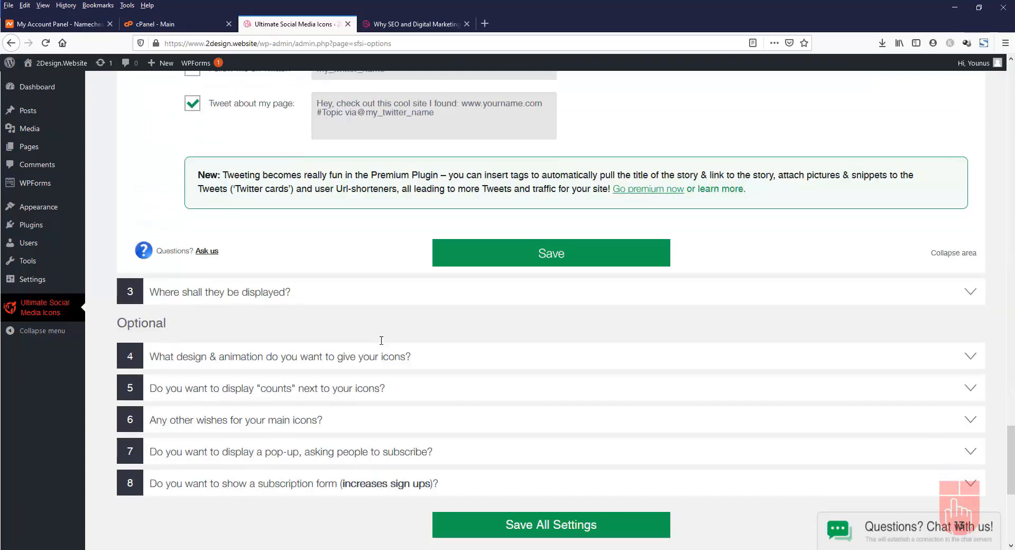
pyautogui.scroll(-6, 383, 344)
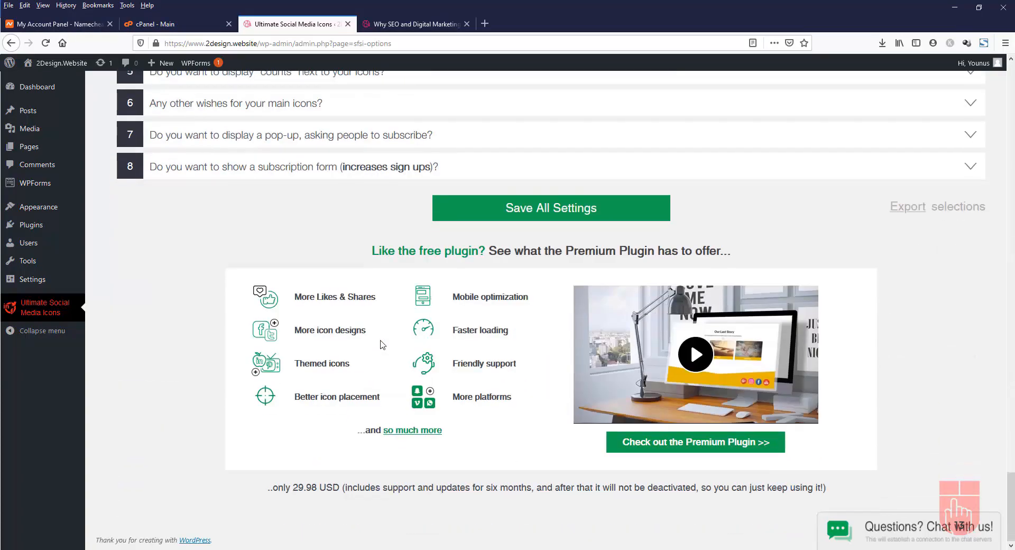
pyautogui.scroll(6, 383, 345)
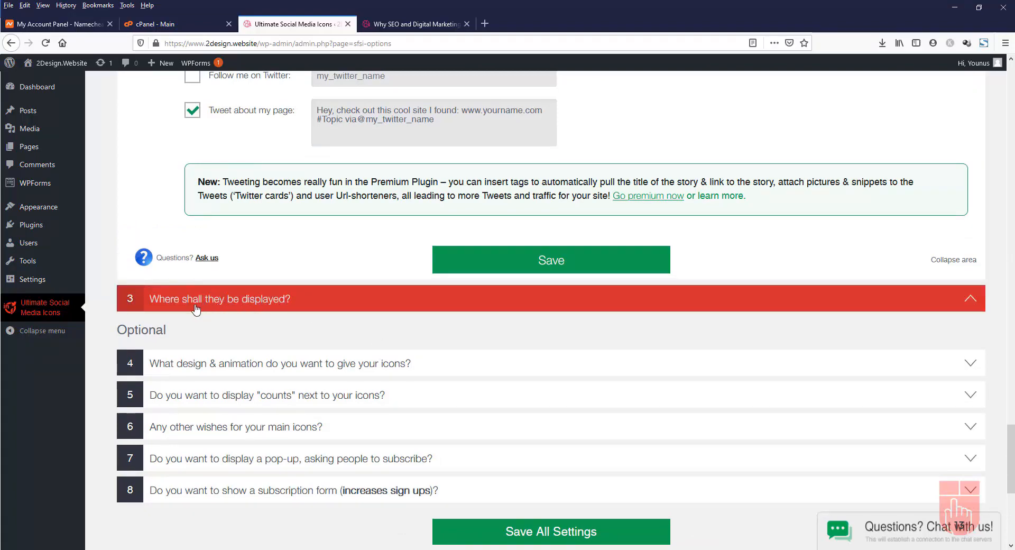
pyautogui.click(294, 304)
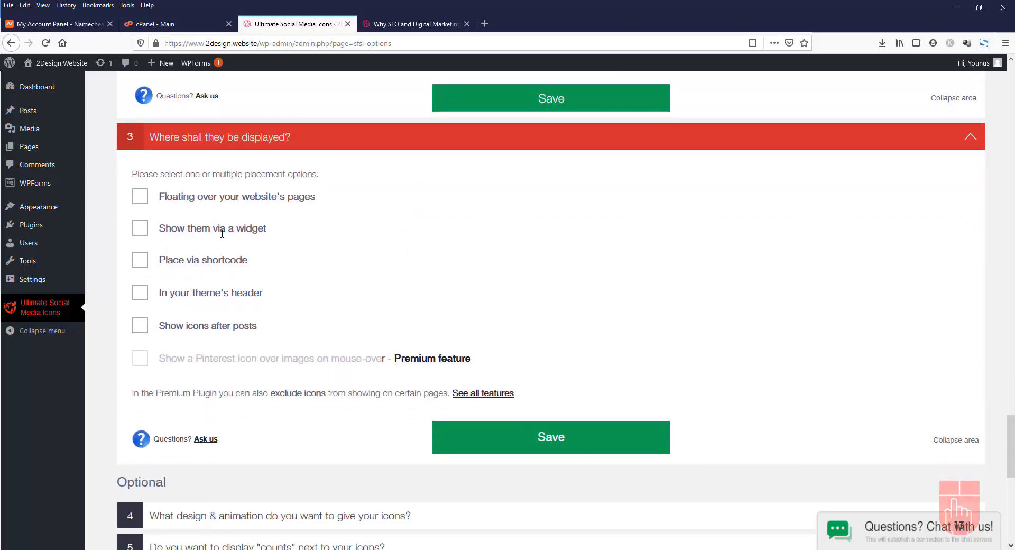
pyautogui.click(139, 232)
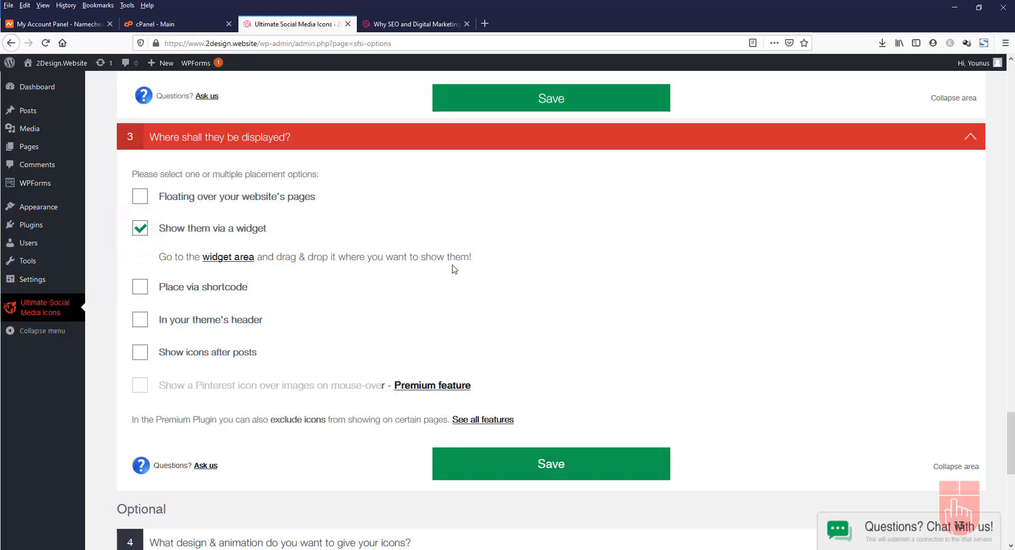
pyautogui.click(527, 464)
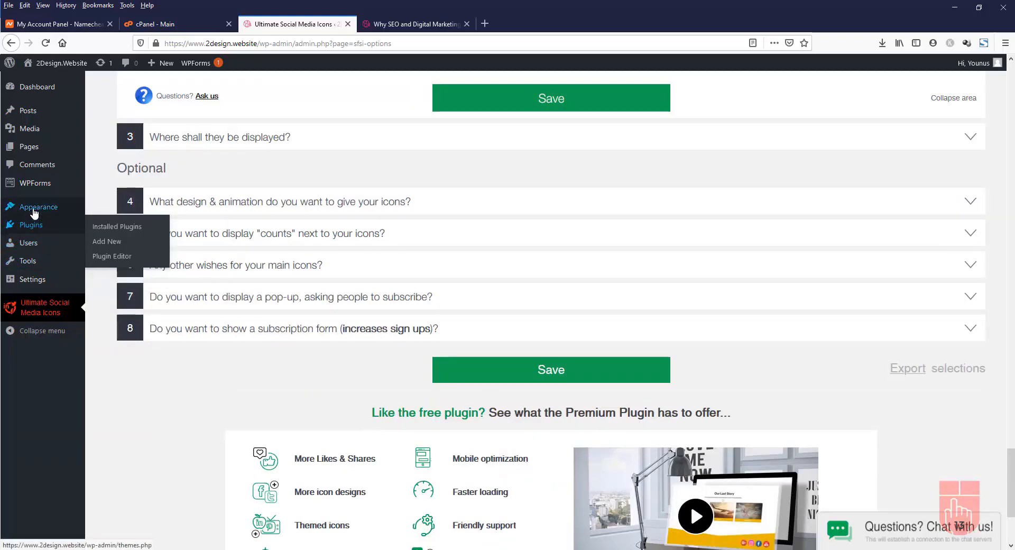
# Open Appearance > Widgets and scroll to the Ultimate Social Media Icons and Subscribe Form widgets
pyautogui.moveTo(34, 214)
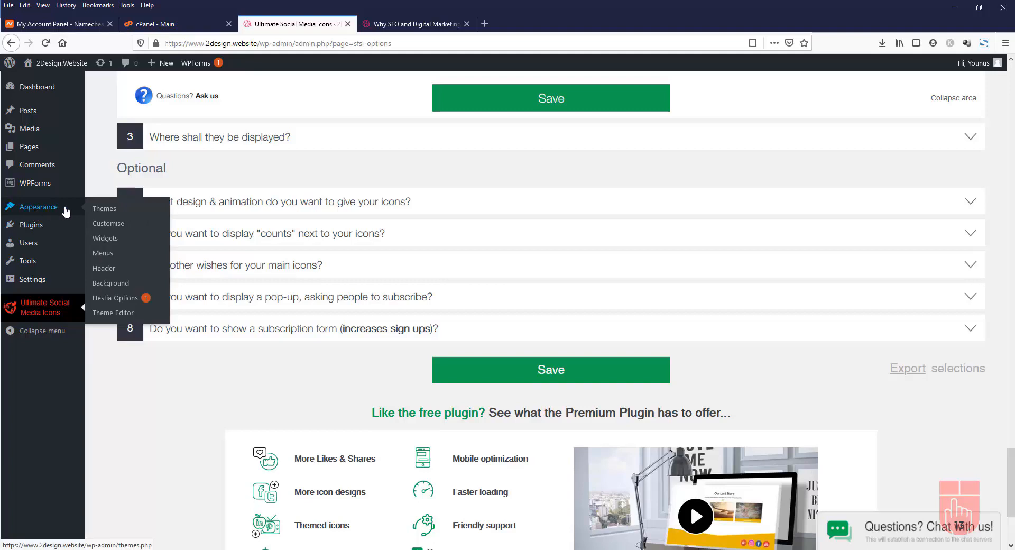
pyautogui.click(121, 242)
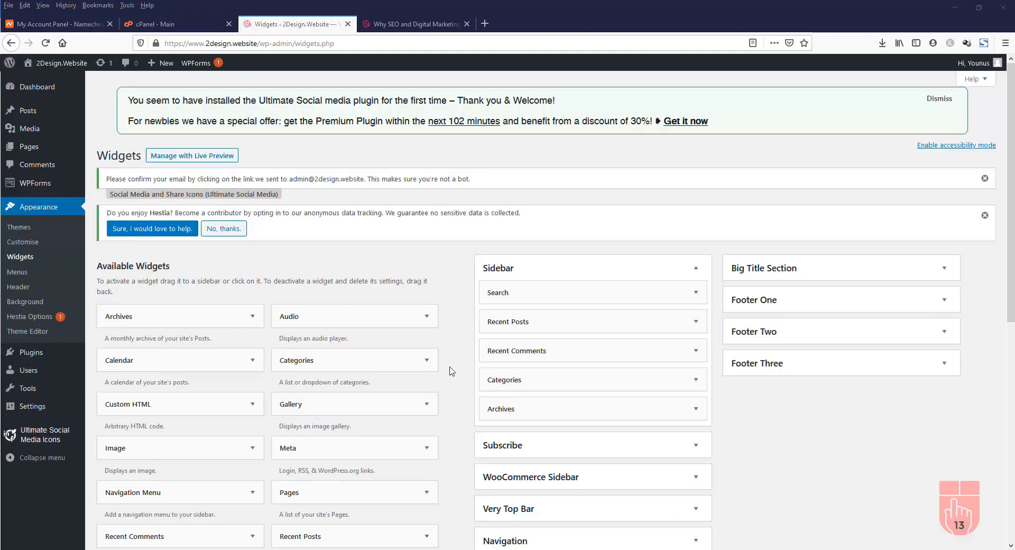
pyautogui.scroll(-3, 452, 371)
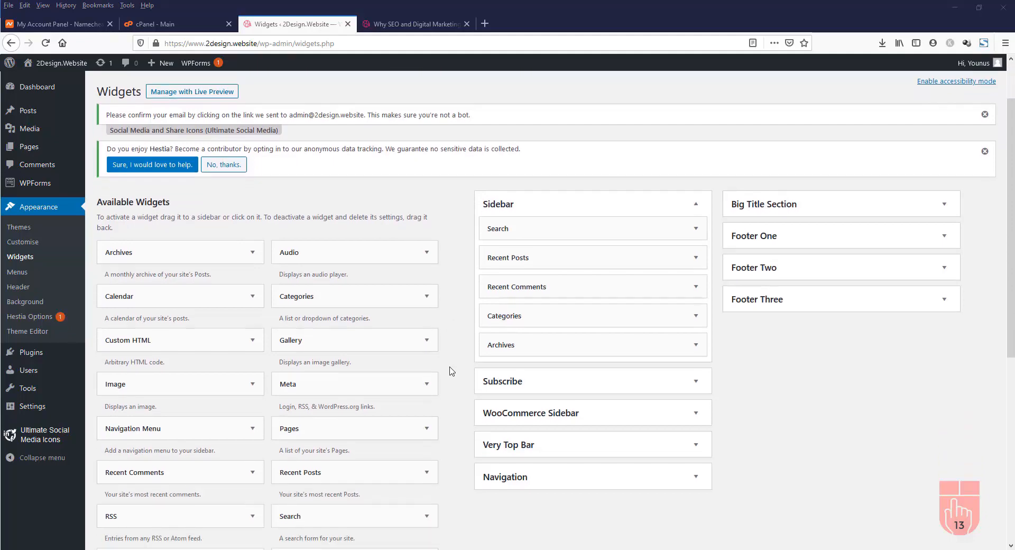
pyautogui.scroll(-2, 452, 371)
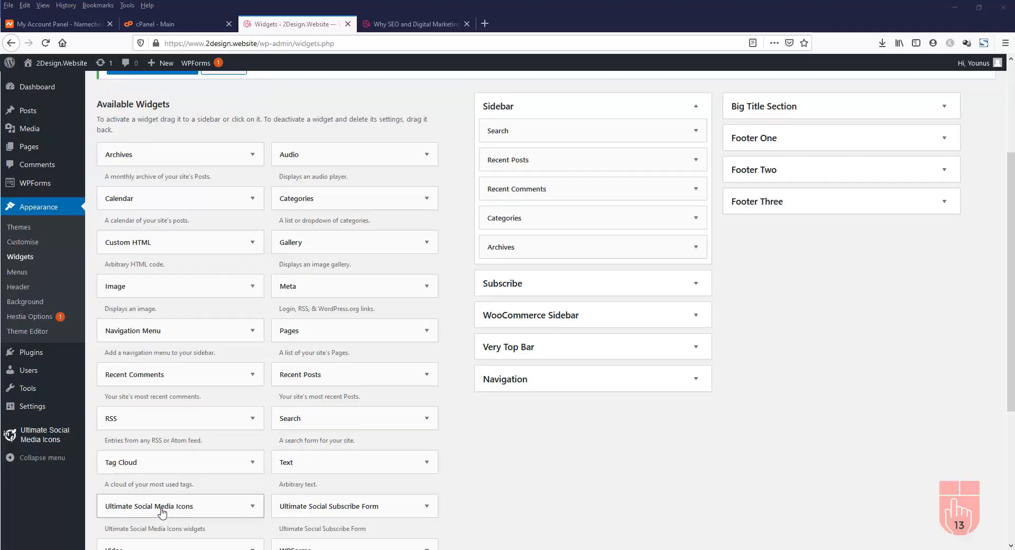
# Drag Ultimate Social Media Icons into Footer Three, title it 'Please follow & like us on', and save
pyautogui.click(945, 201)
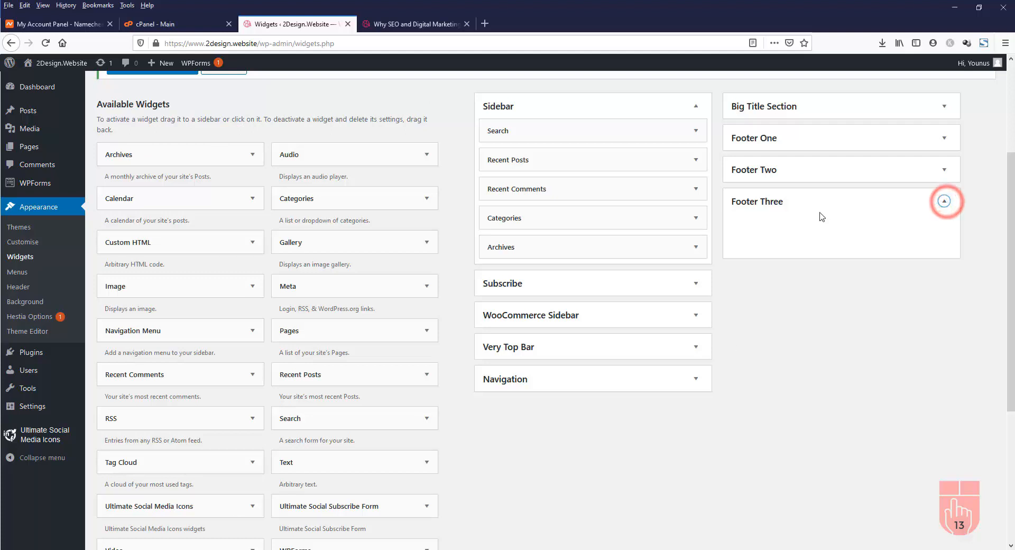
pyautogui.moveTo(169, 512); pyautogui.dragTo(805, 231)
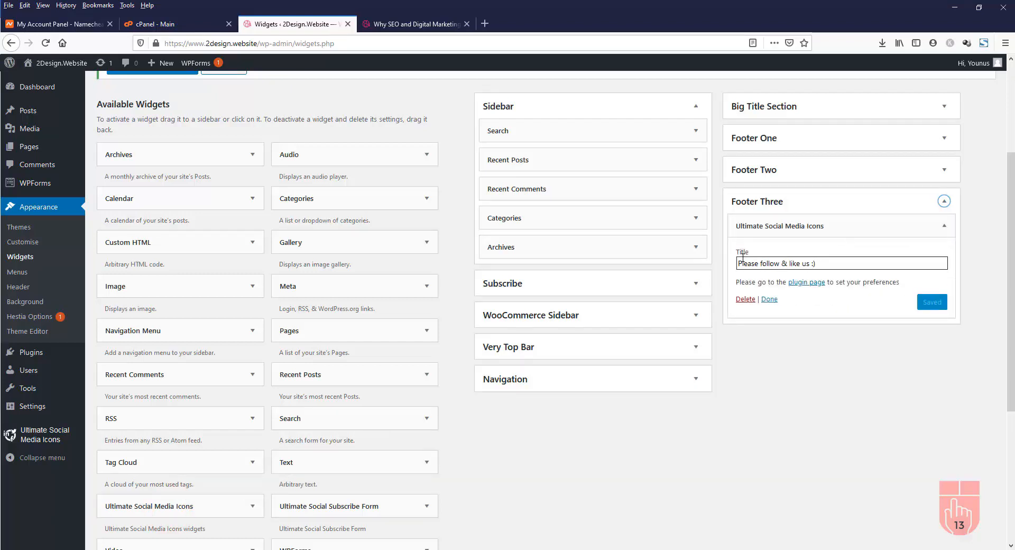
pyautogui.click(820, 263)
pyautogui.press('BackSpace')
pyautogui.press('BackSpace')
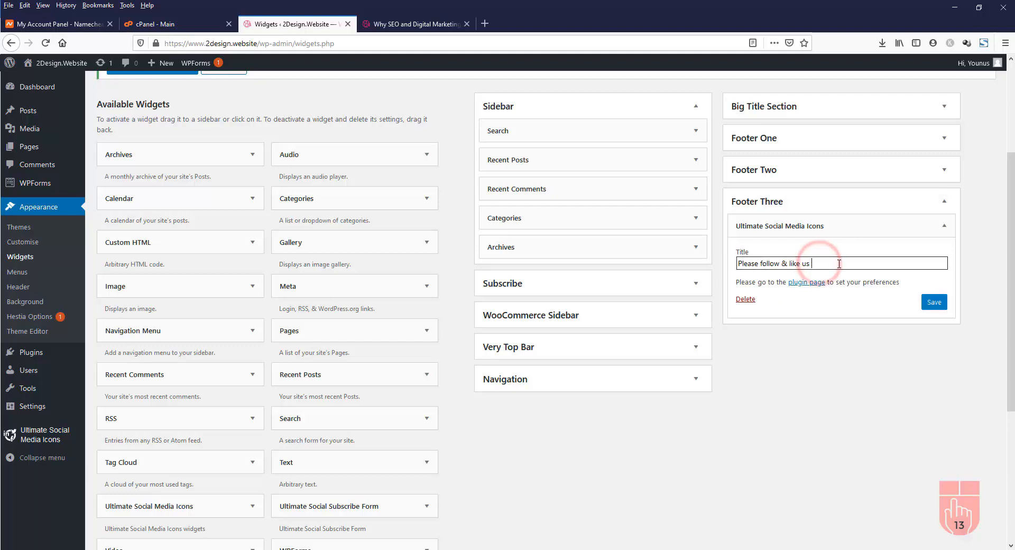
pyautogui.write('on')
pyautogui.click(935, 303)
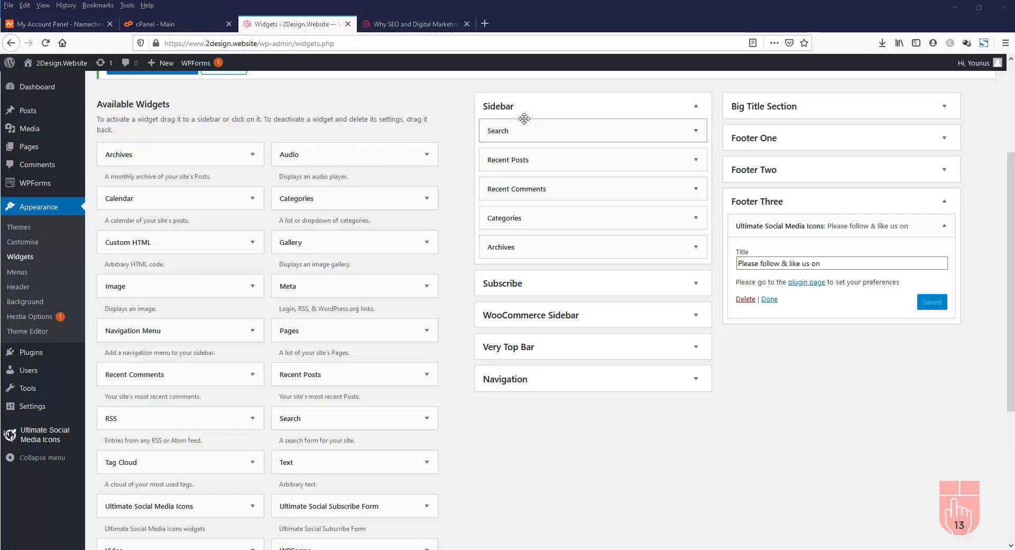
pyautogui.click(414, 27)
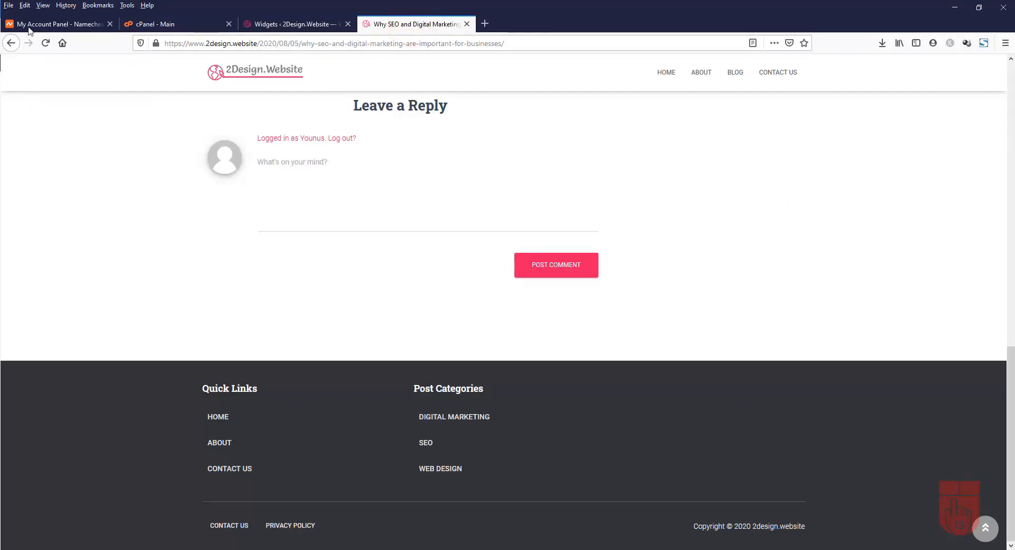
pyautogui.click(45, 43)
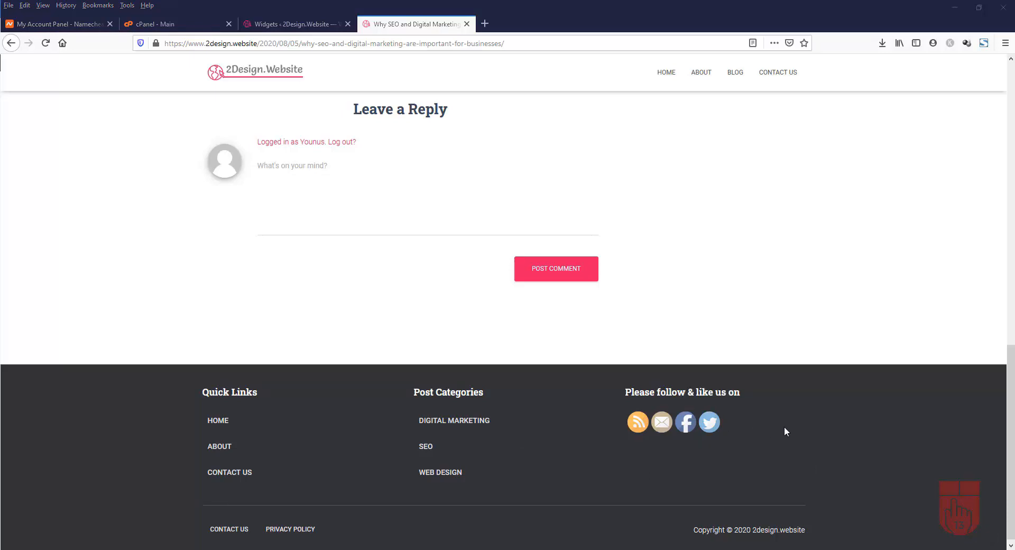
pyautogui.click(277, 26)
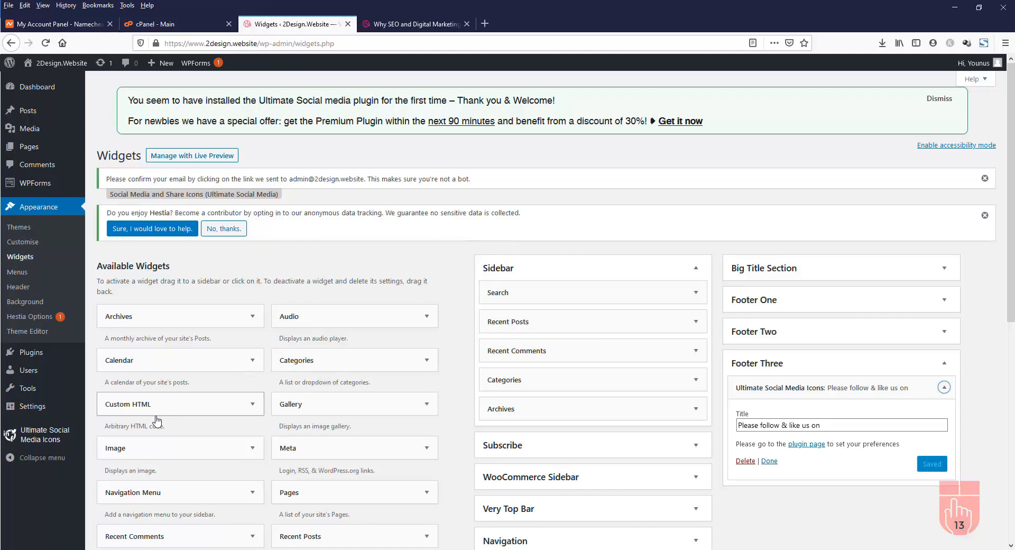
# In Ultimate Social Media Icons settings, tick Instagram among the displayed icons and save
pyautogui.click(43, 442)
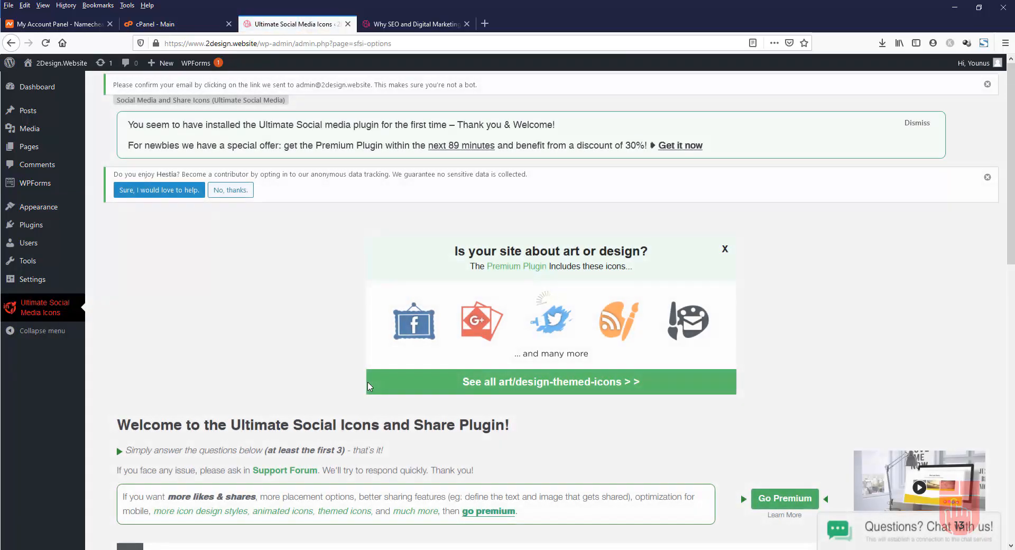
pyautogui.scroll(-4, 368, 388)
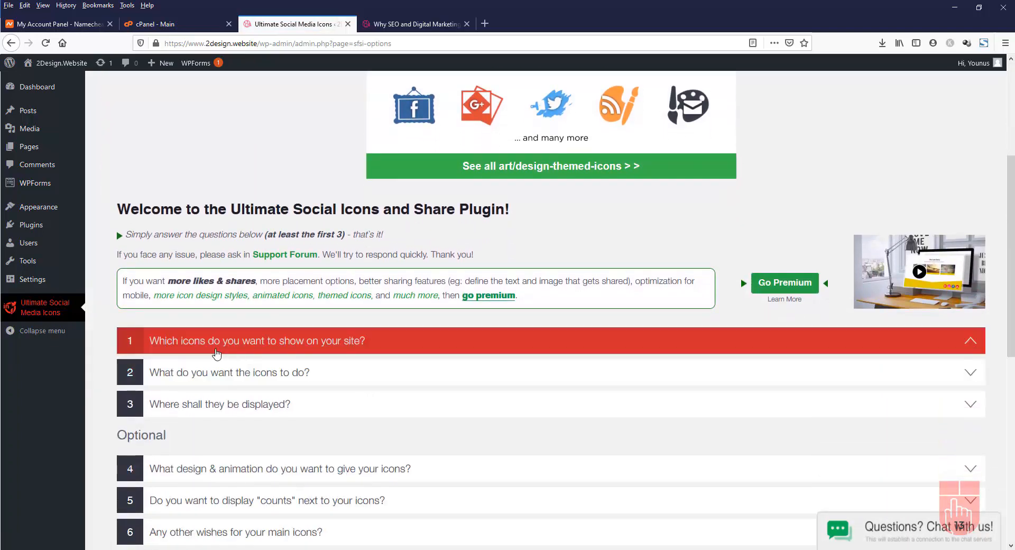
pyautogui.click(227, 344)
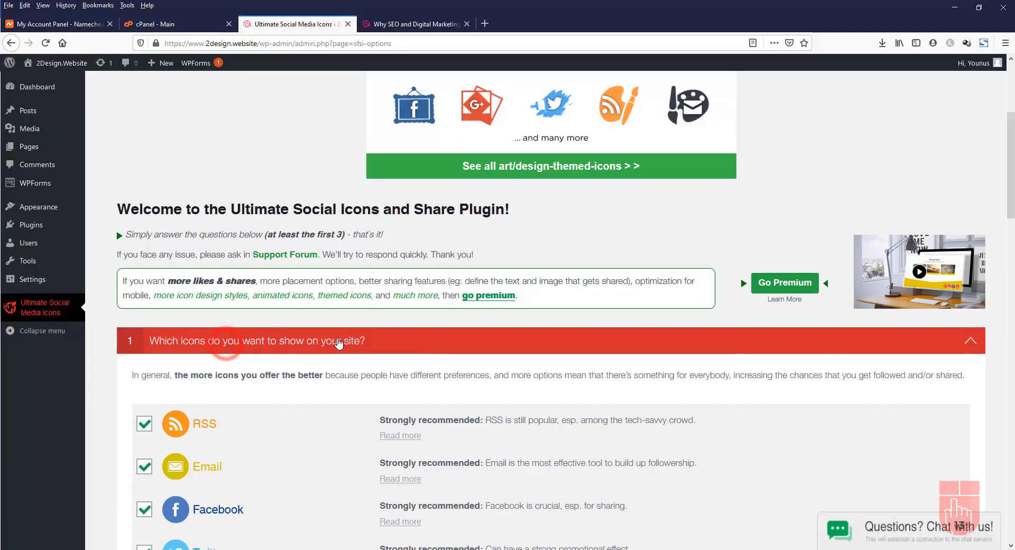
pyautogui.scroll(-3, 340, 342)
pyautogui.scroll(-3, 339, 344)
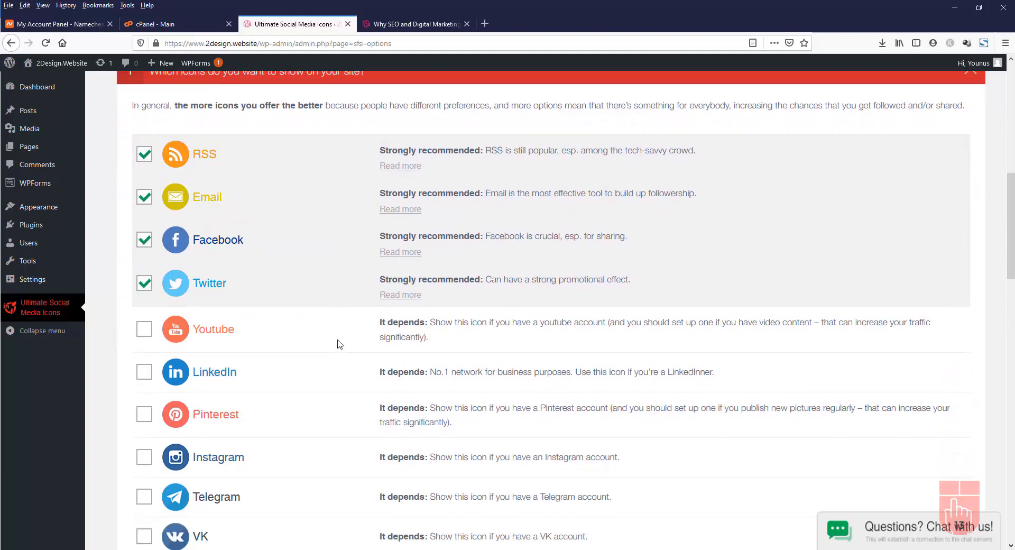
pyautogui.scroll(-1, 340, 344)
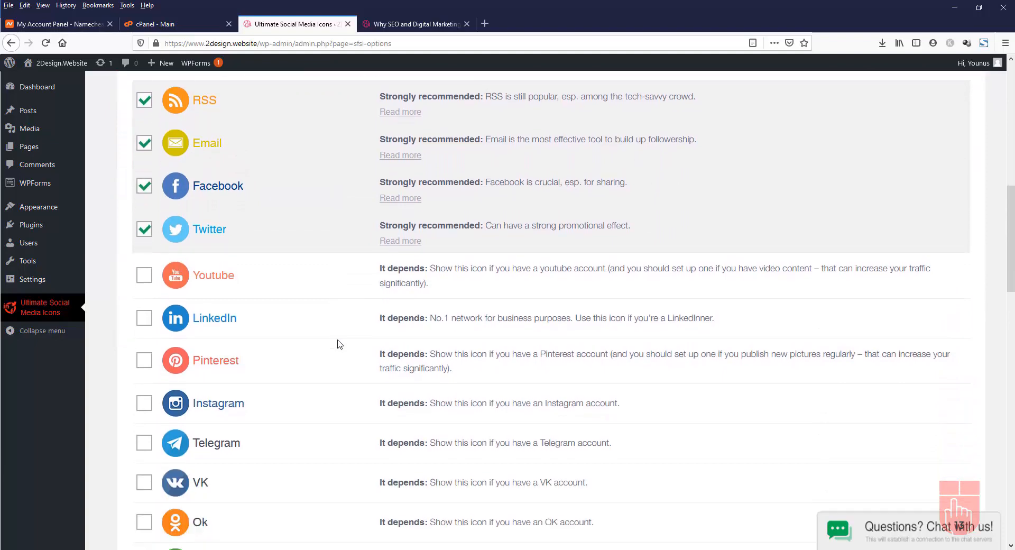
pyautogui.click(144, 405)
pyautogui.scroll(-3, 389, 399)
pyautogui.scroll(-10, 387, 399)
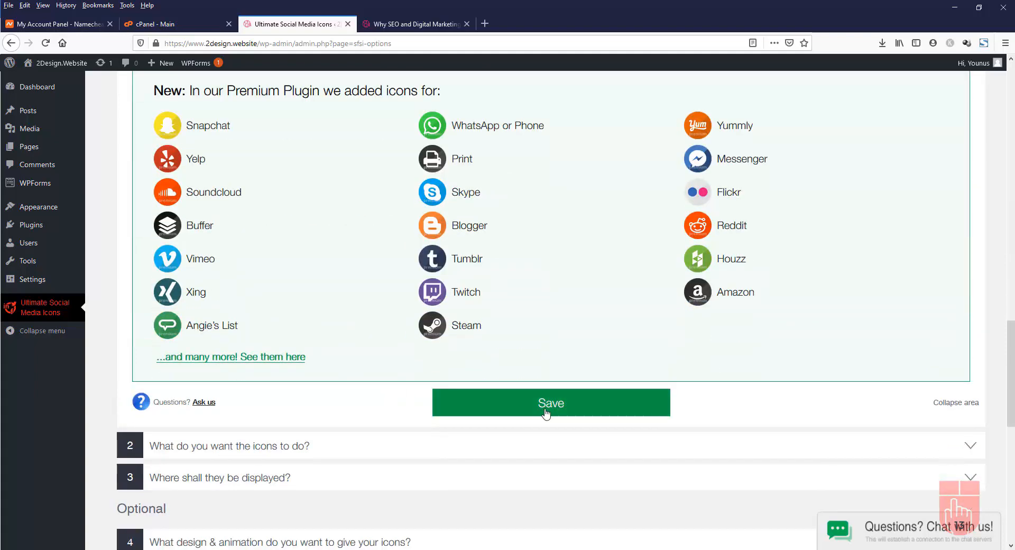
pyautogui.click(568, 407)
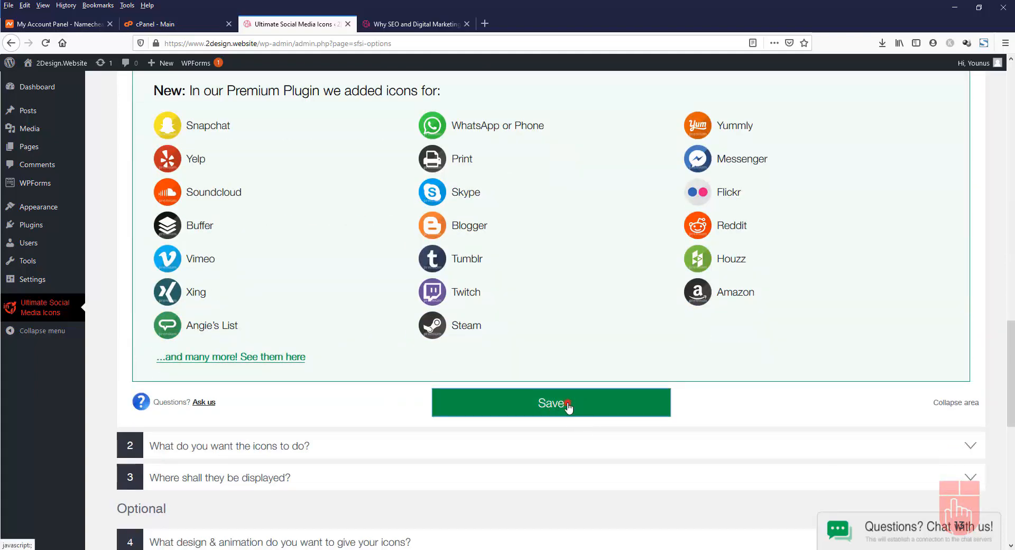
pyautogui.click(569, 407)
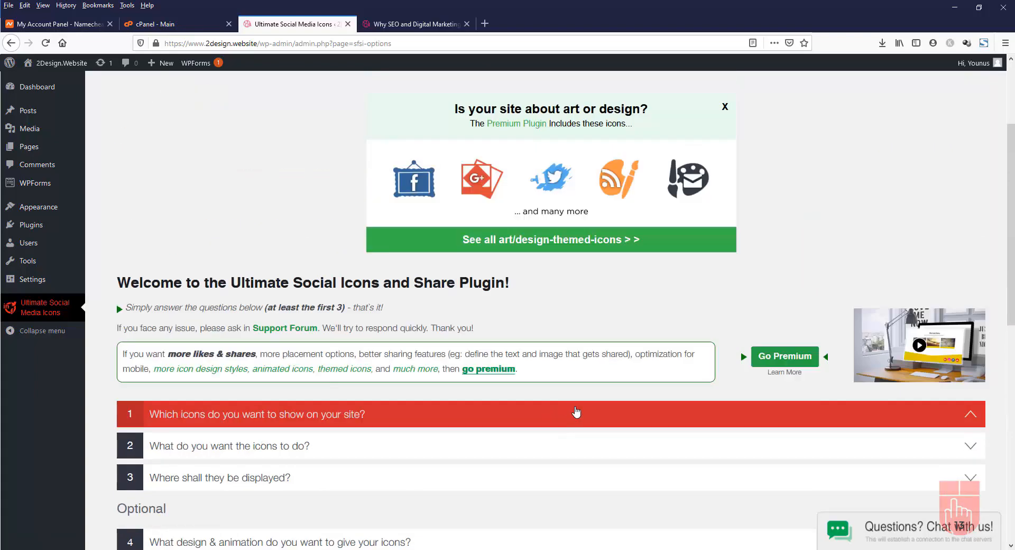
pyautogui.click(404, 23)
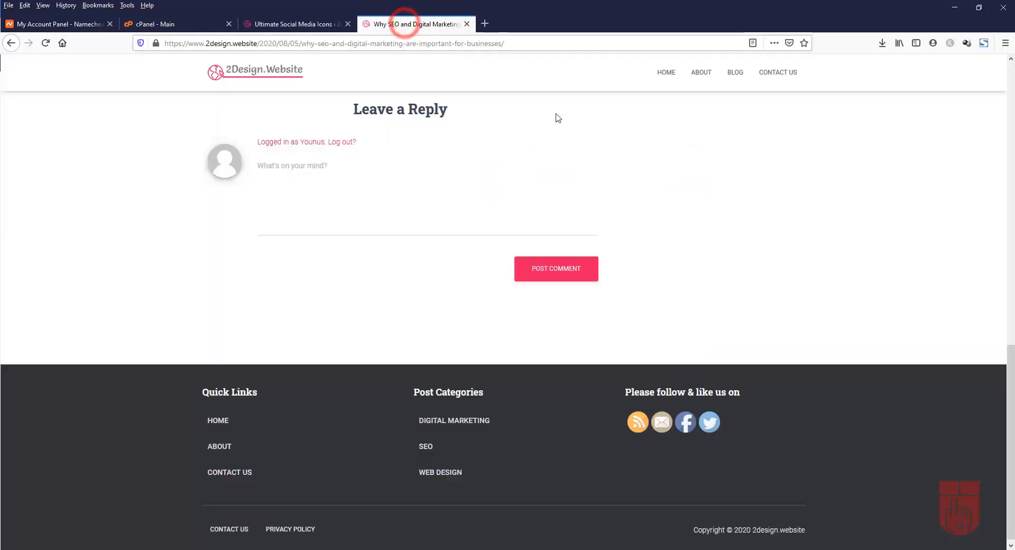
pyautogui.click(46, 48)
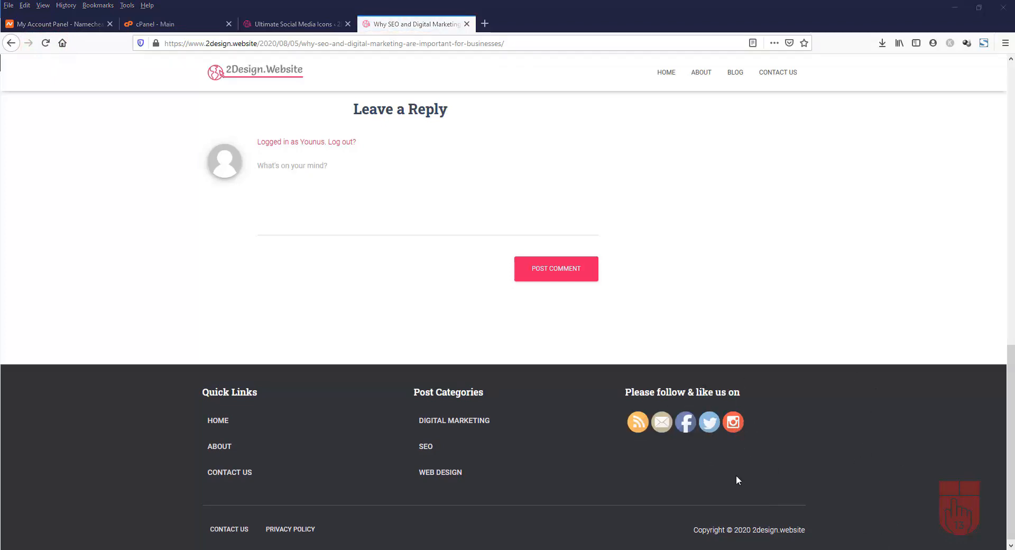
pyautogui.click(659, 73)
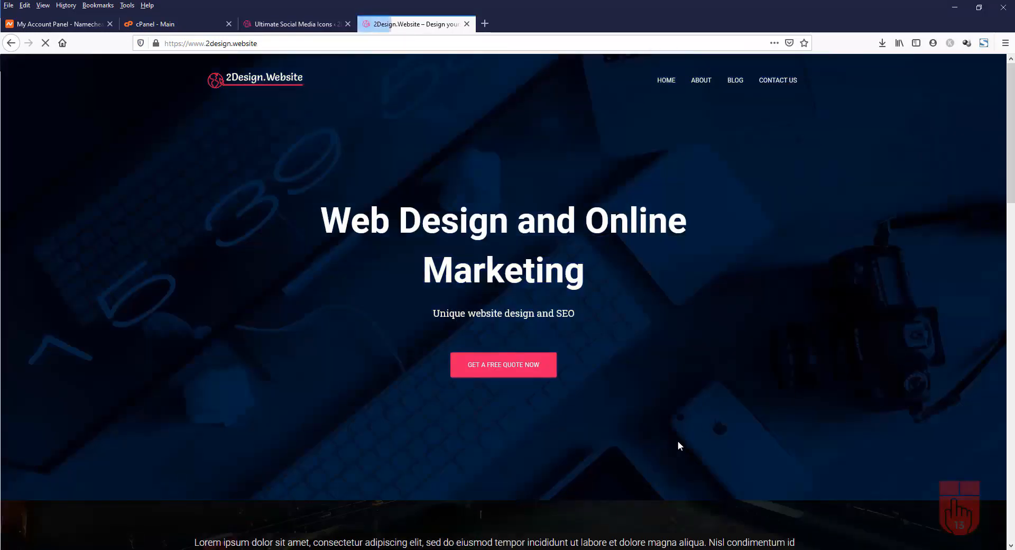
pyautogui.scroll(-15, 747, 389)
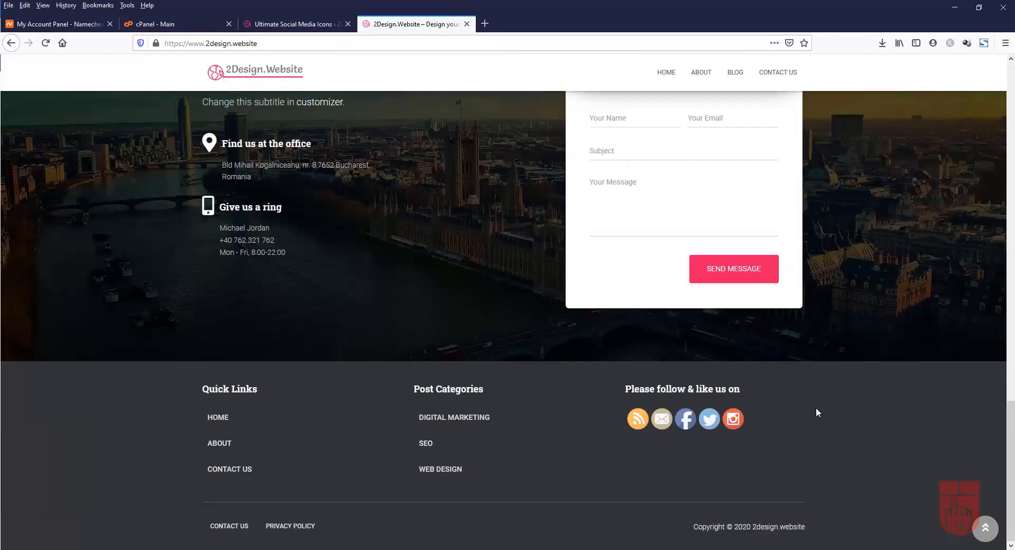
pyautogui.scroll(15, 862, 430)
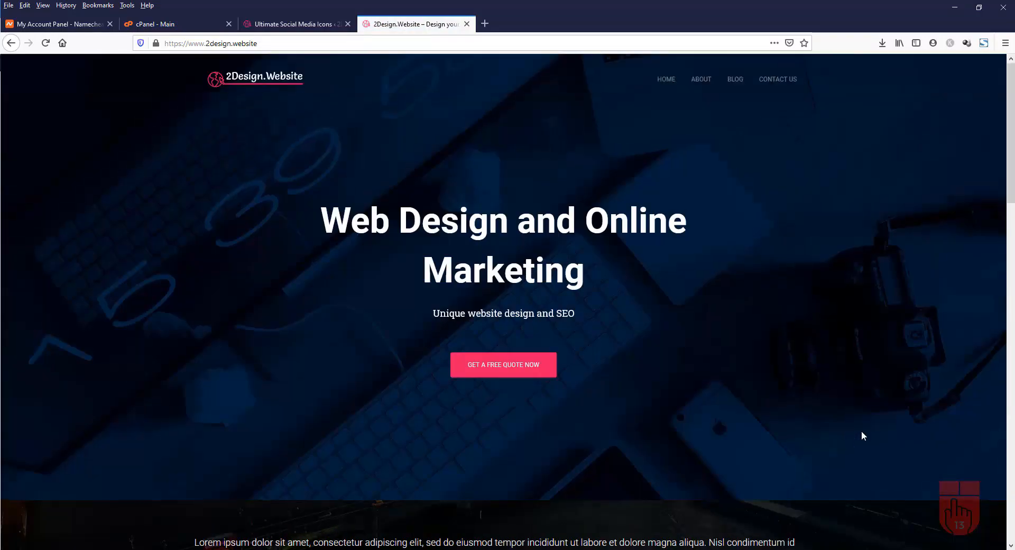
pyautogui.click(262, 24)
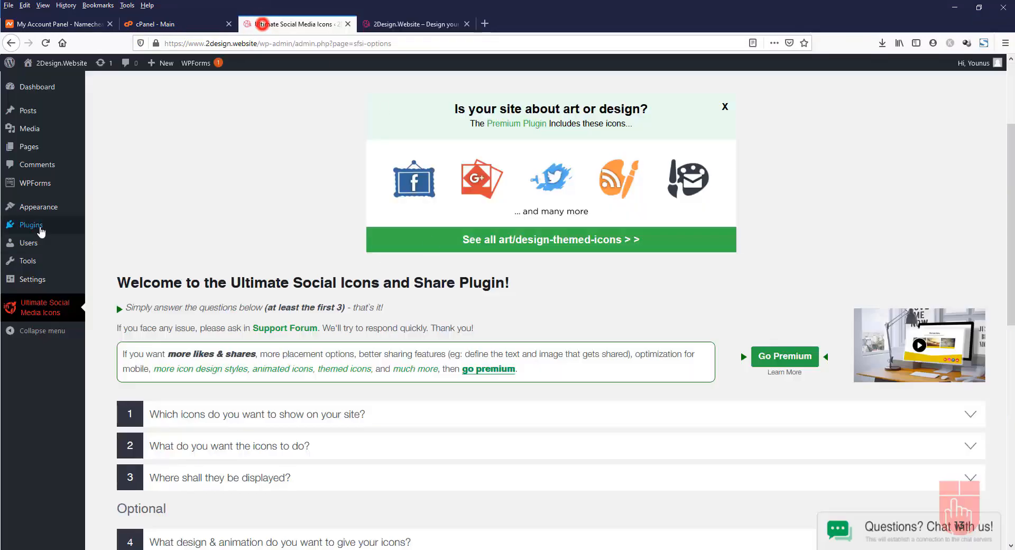
# On Appearance > Widgets, toggle Very Top Bar open and closed, then collapse the Sidebar area
pyautogui.moveTo(39, 207)
pyautogui.click(113, 240)
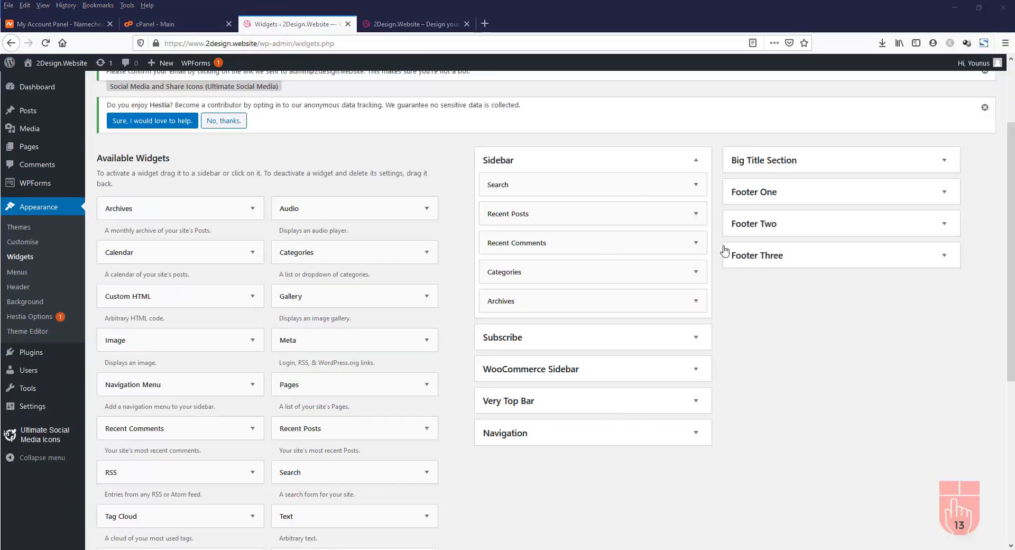
pyautogui.click(698, 403)
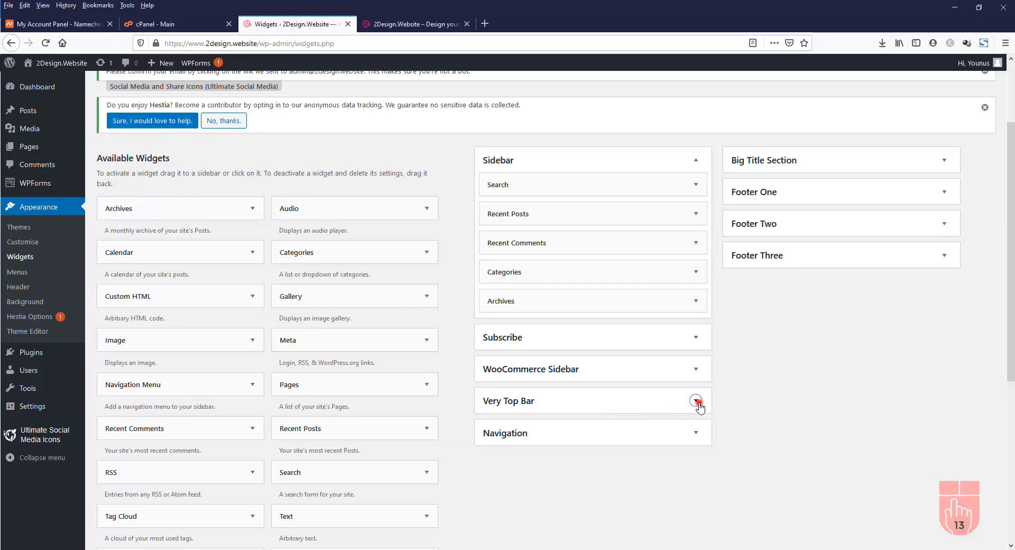
pyautogui.click(697, 402)
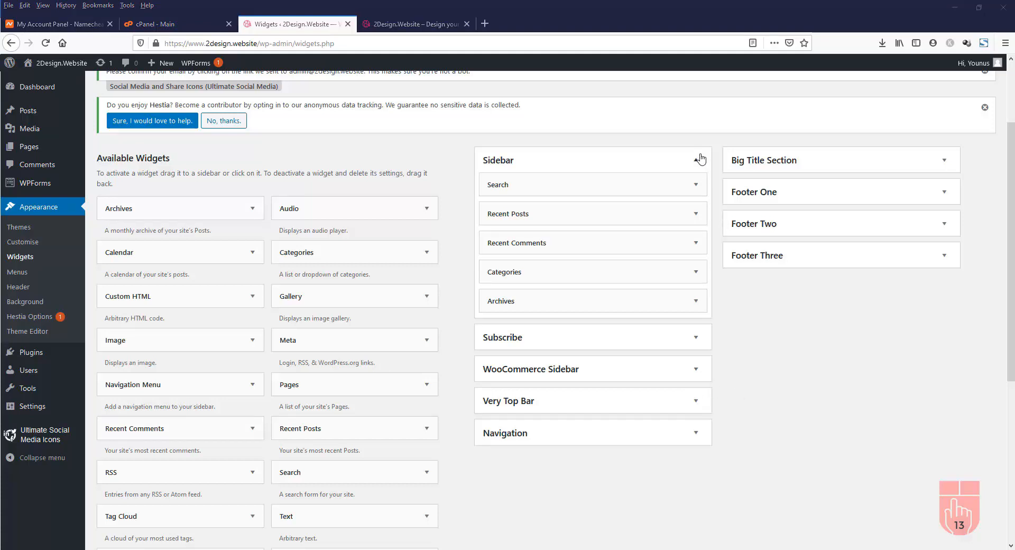
pyautogui.click(699, 160)
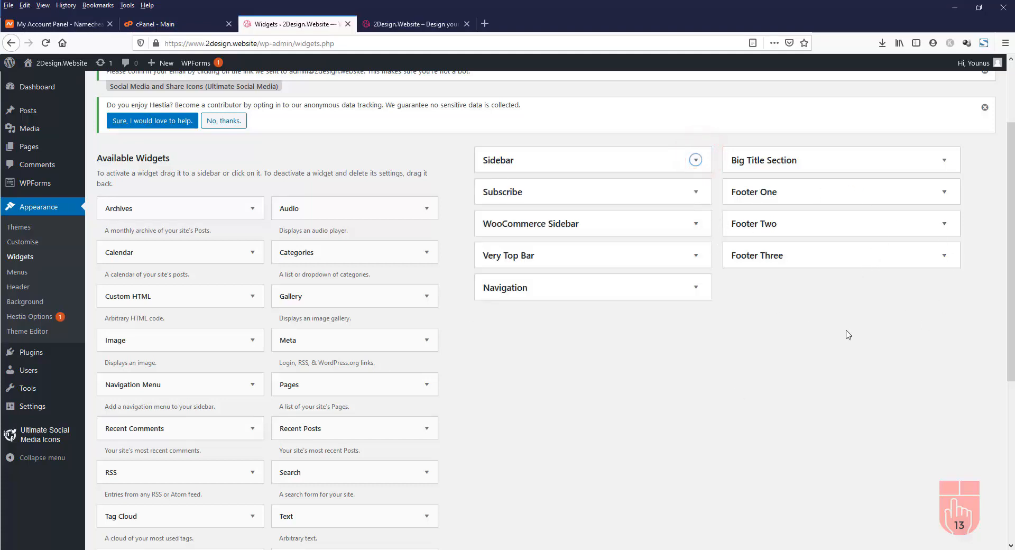
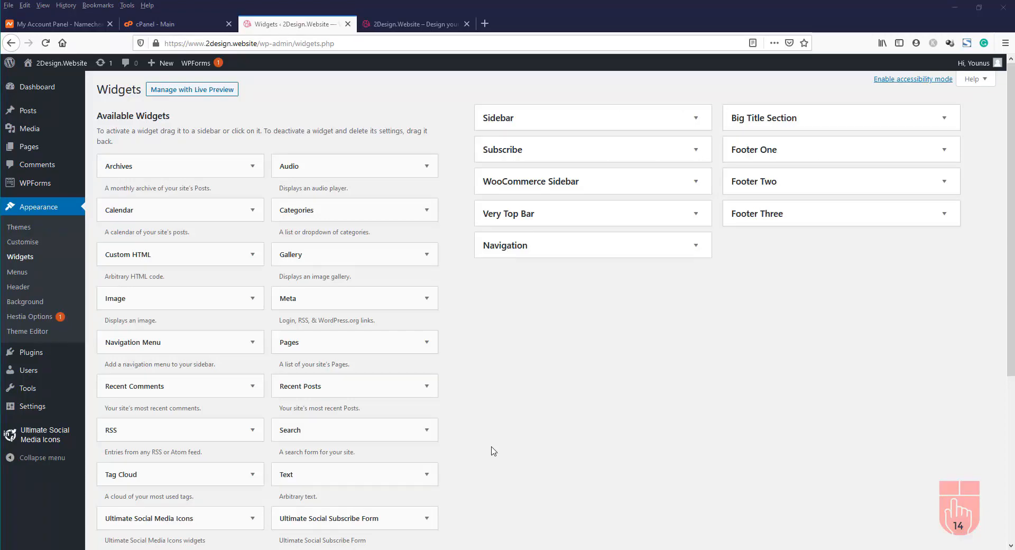
# Open All Users to see the site's single administrator account
pyautogui.click(32, 374)
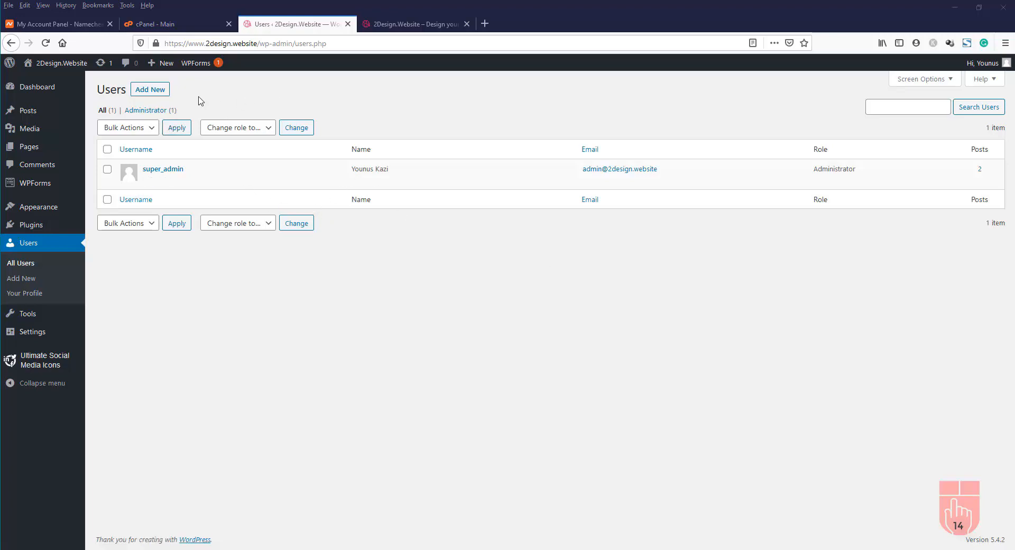
# Start a new user, entering the username, e-mail and first name, and reveal the generated strong password
pyautogui.click(145, 90)
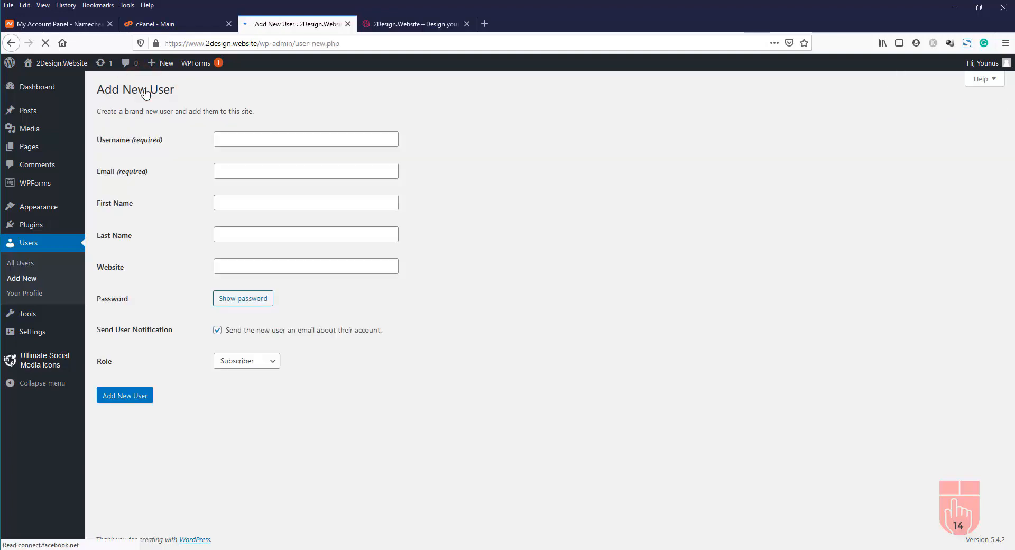
pyautogui.click(255, 139)
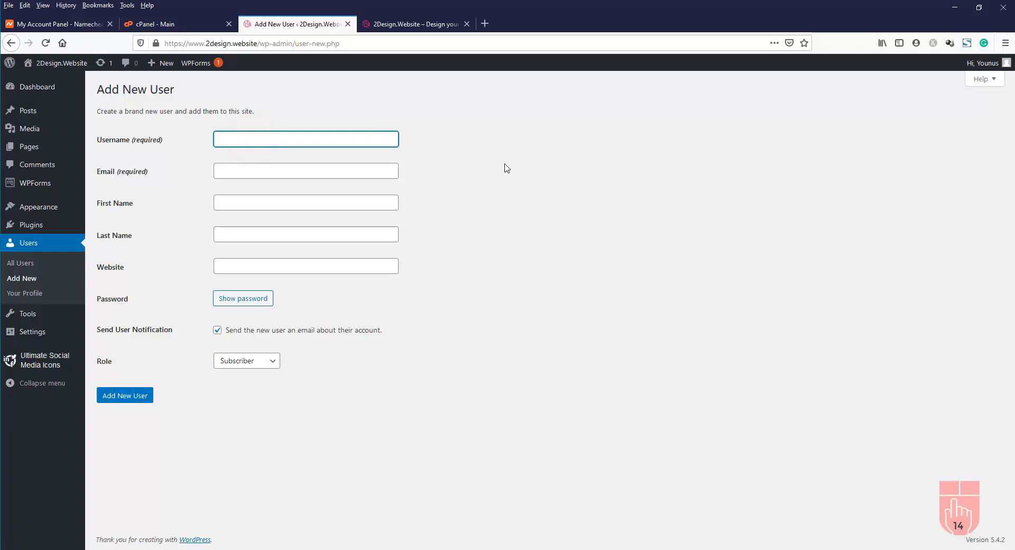
pyautogui.write('James')
pyautogui.press('Tab')
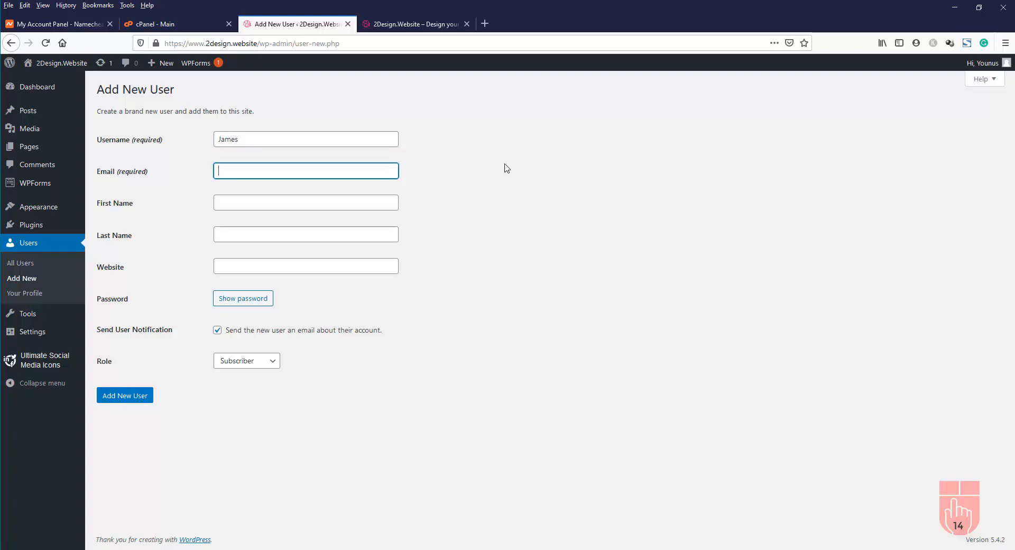
pyautogui.press('Tab')
pyautogui.write('James')
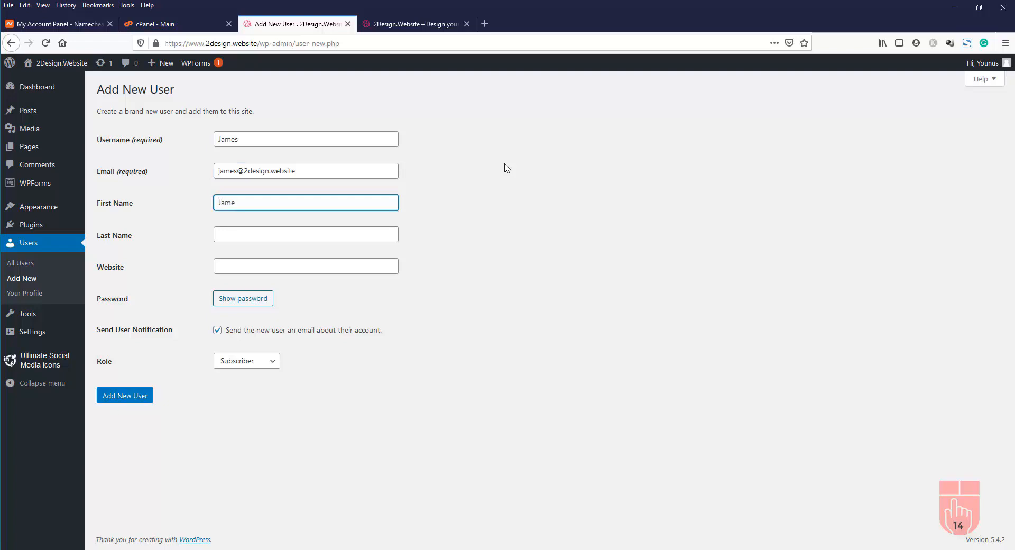
pyautogui.press('Tab')
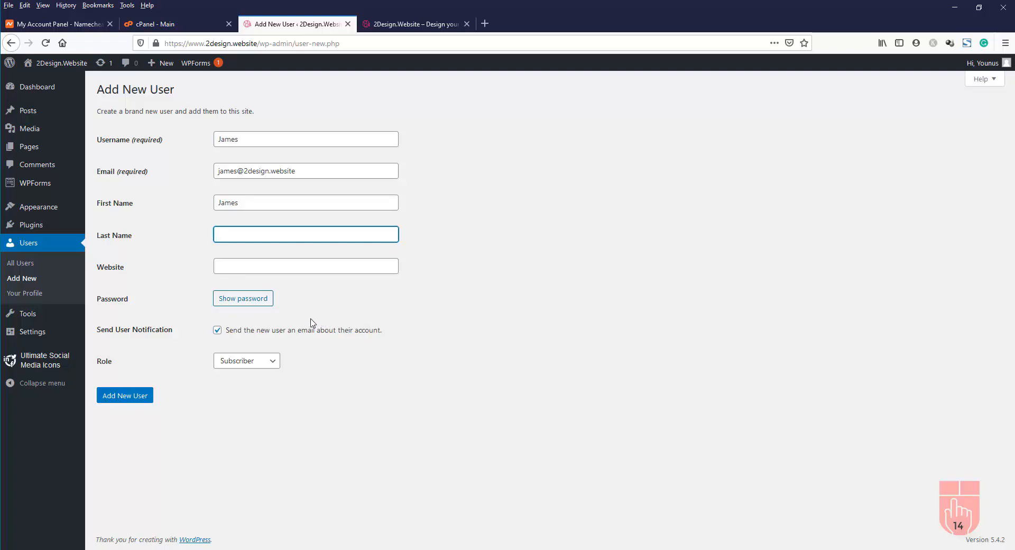
pyautogui.click(250, 302)
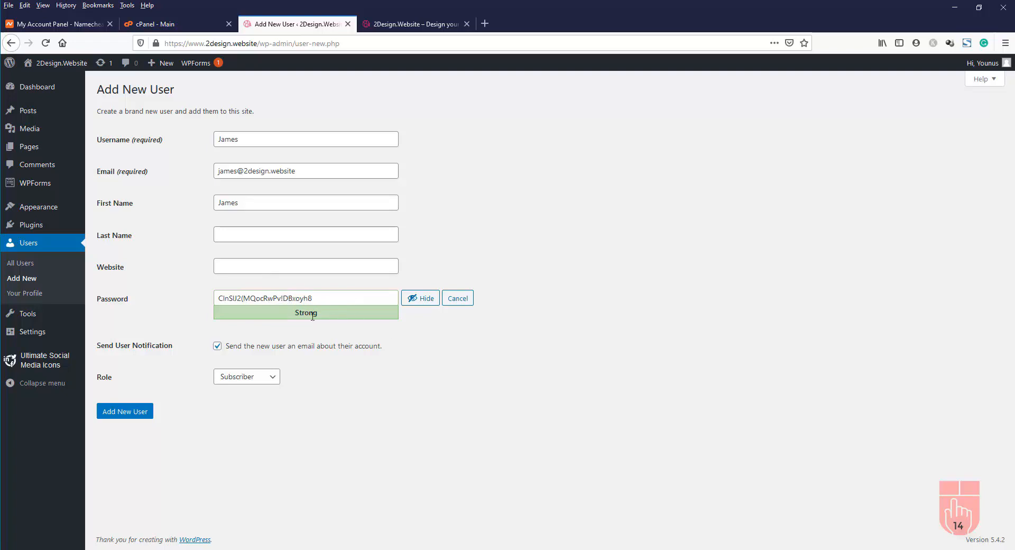
# Hide the password, untick Send User Notification, pick the Editor role and add the user
pyautogui.click(428, 299)
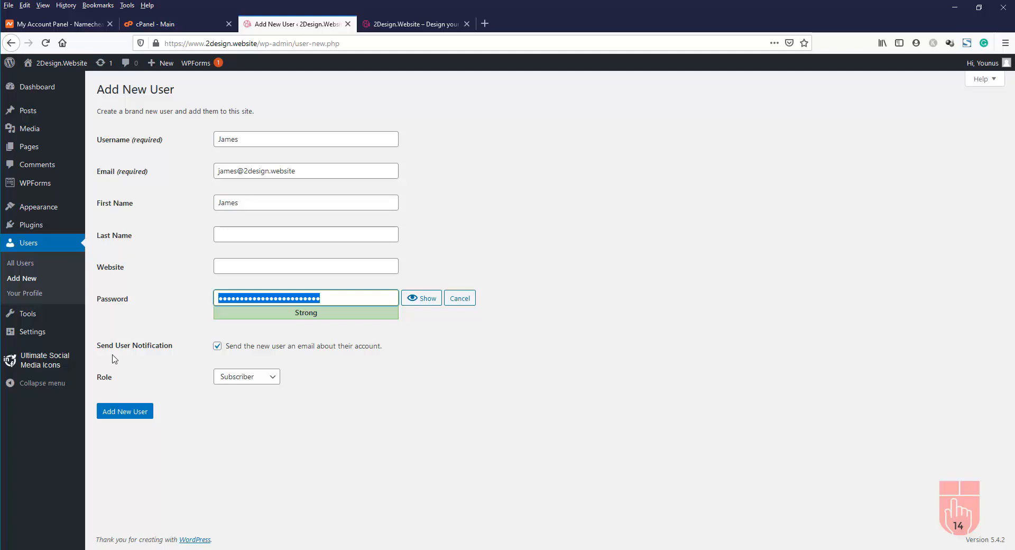
pyautogui.click(218, 347)
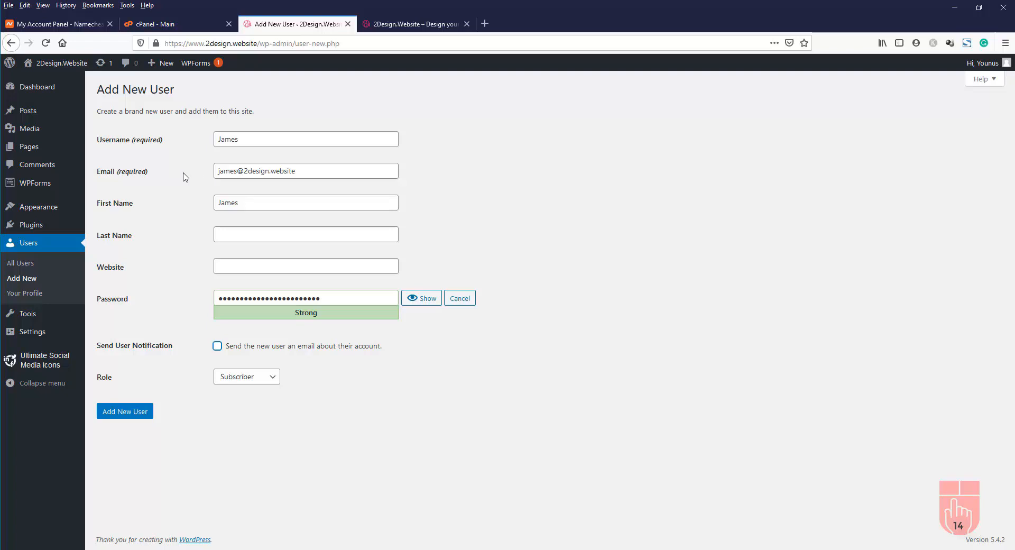
pyautogui.click(262, 380)
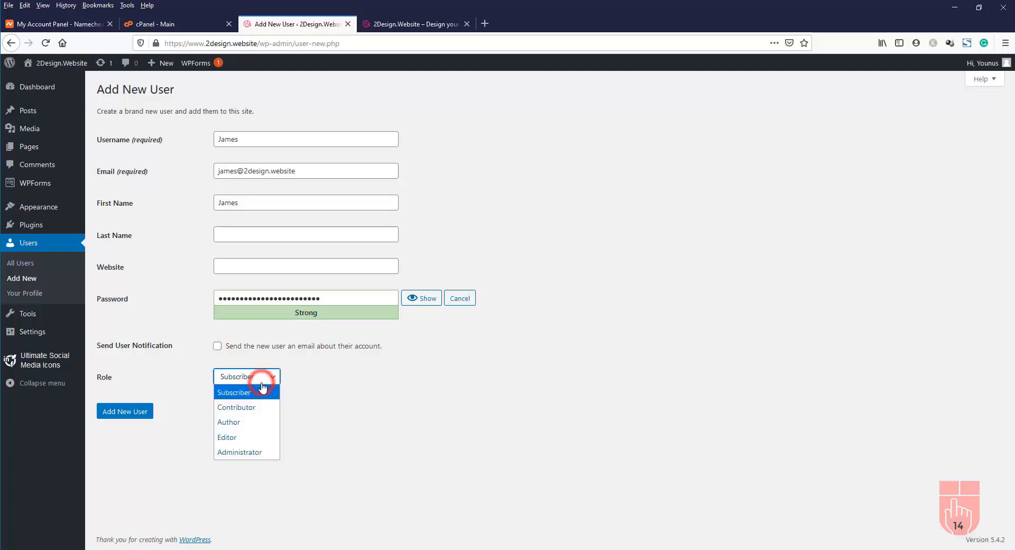
pyautogui.click(259, 437)
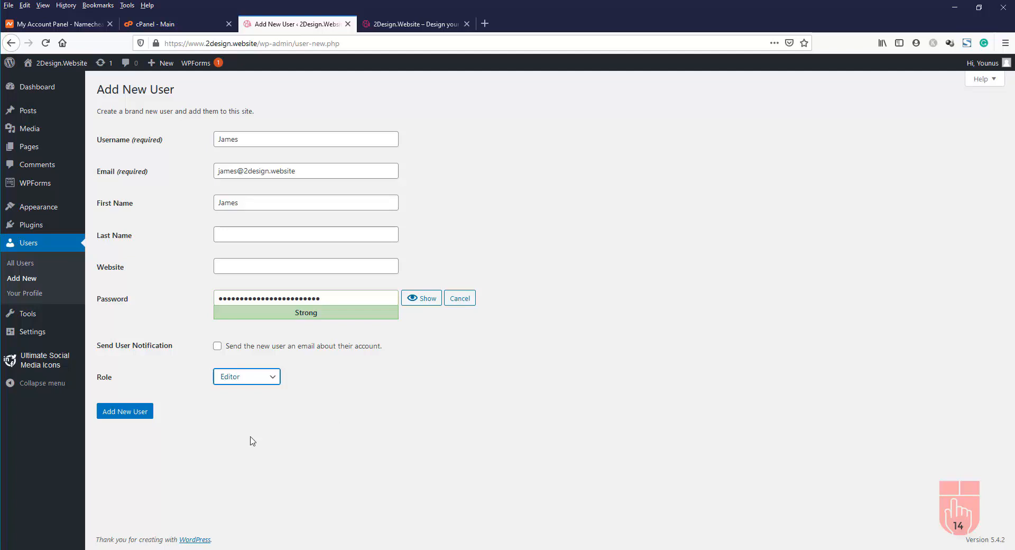
pyautogui.click(132, 419)
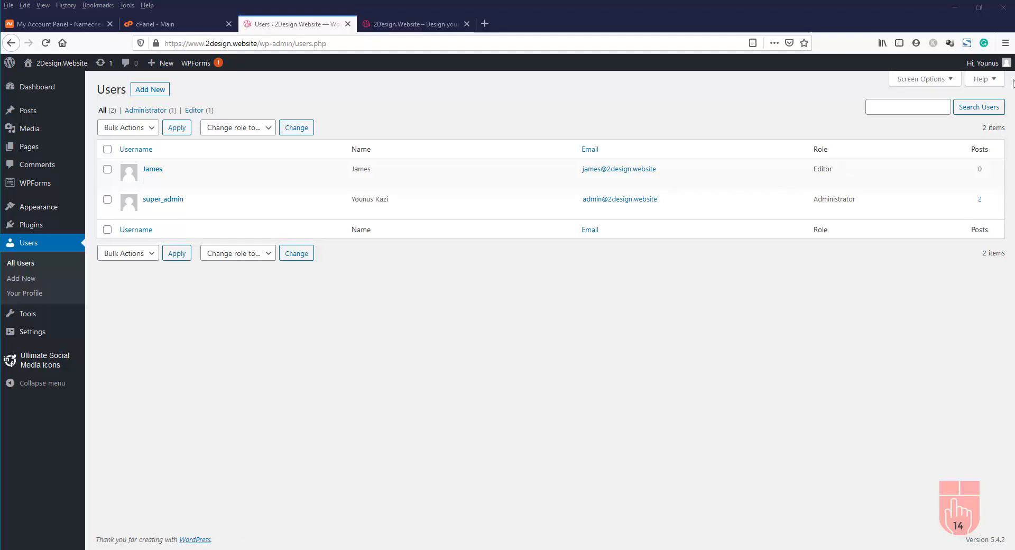
# Log out of the admin and log in as the new Editor user, declining to save the login
pyautogui.moveTo(985, 63)
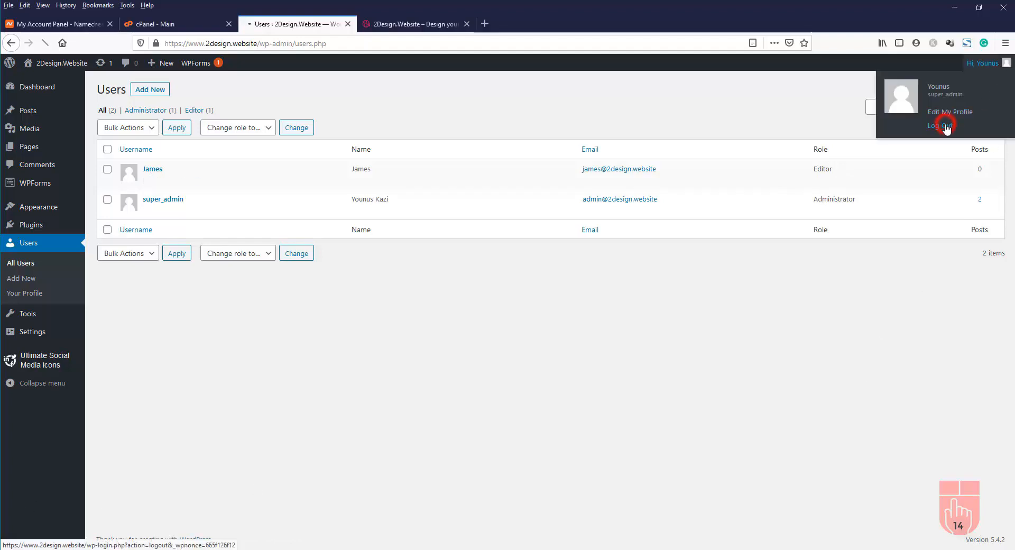
pyautogui.click(944, 129)
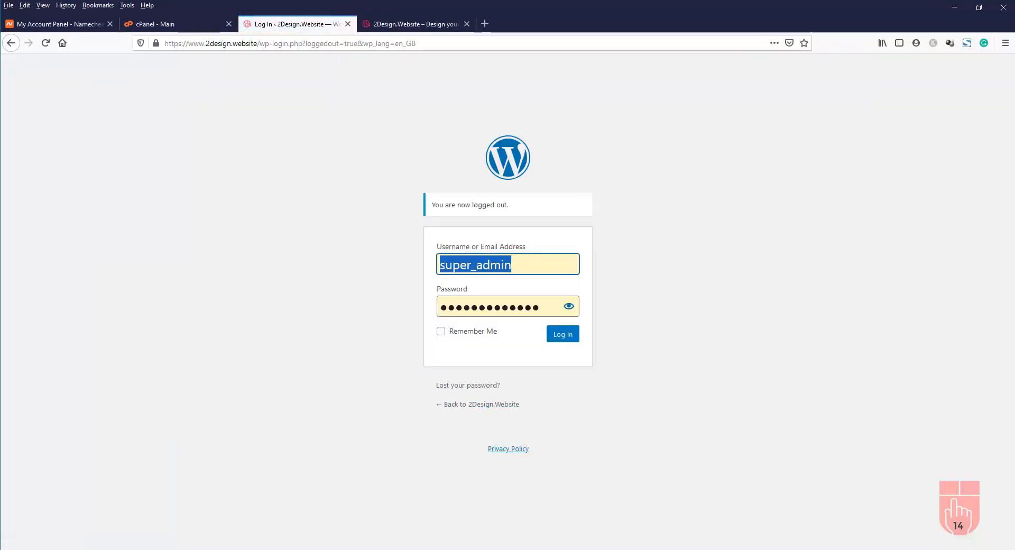
pyautogui.press('BackSpace')
pyautogui.click(506, 263)
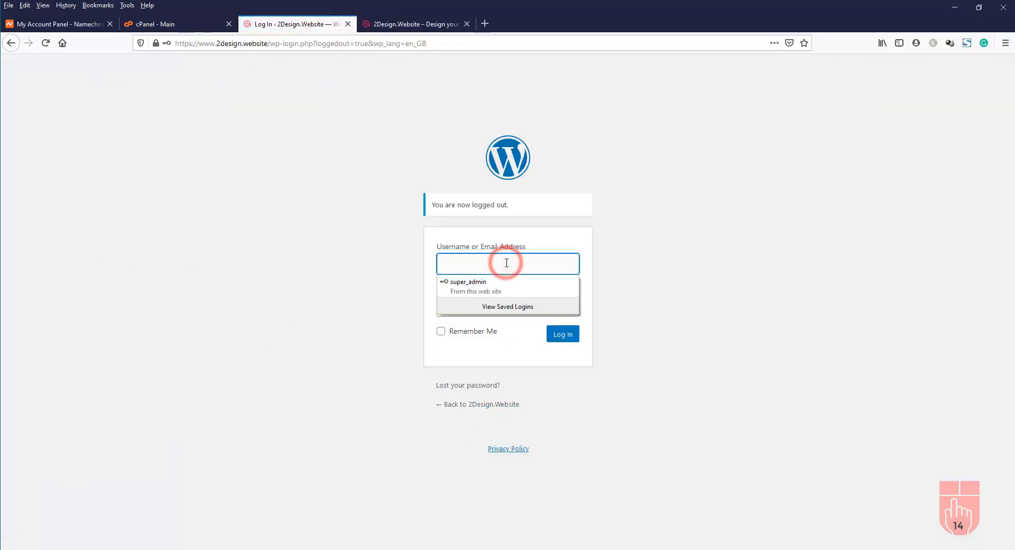
pyautogui.write('James')
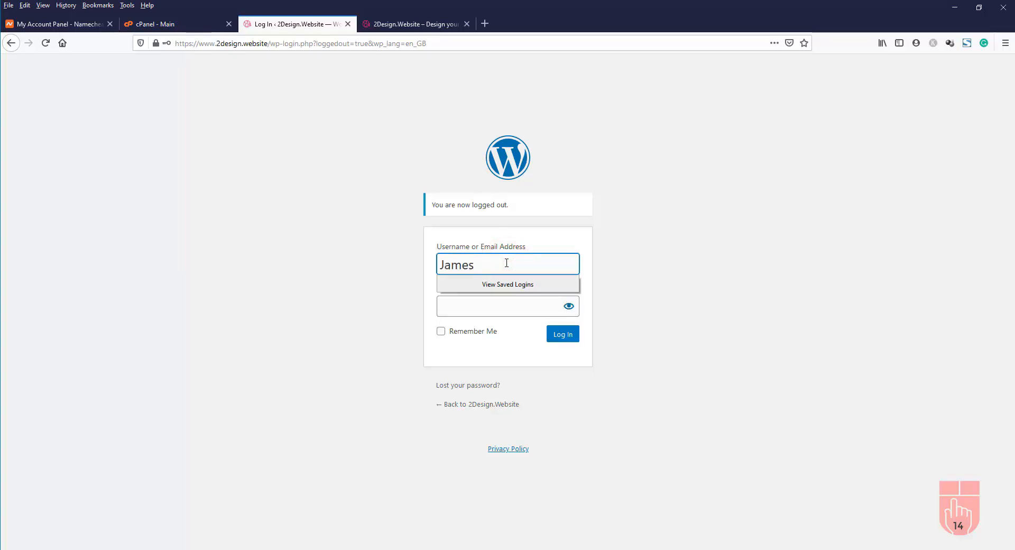
pyautogui.click(475, 309)
pyautogui.hotkey('ctrl', 'v')
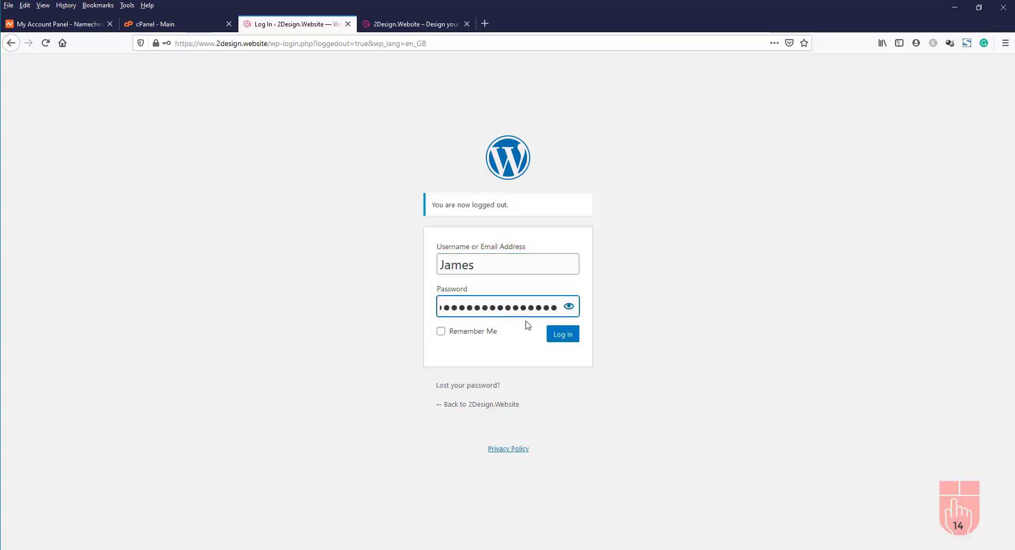
pyautogui.click(562, 338)
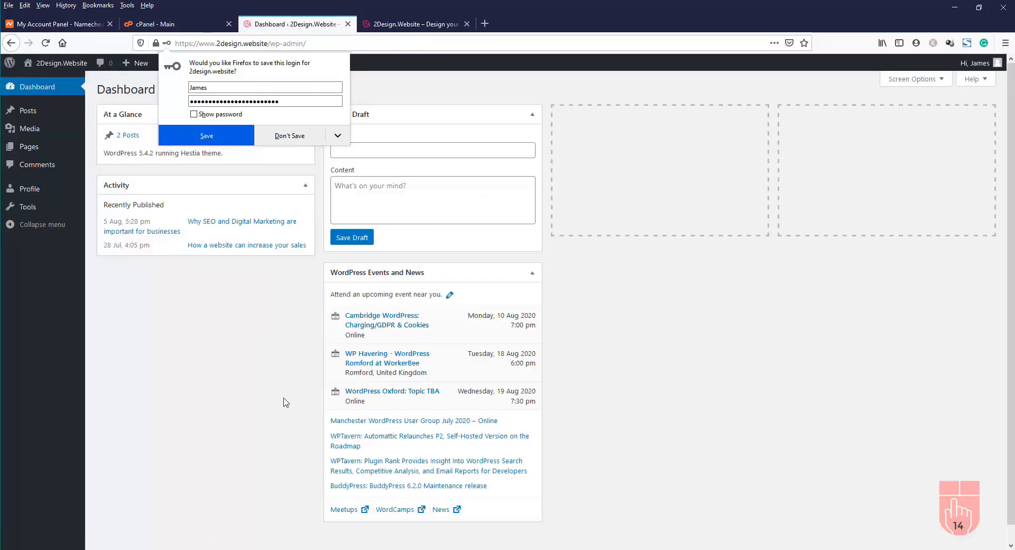
pyautogui.click(304, 132)
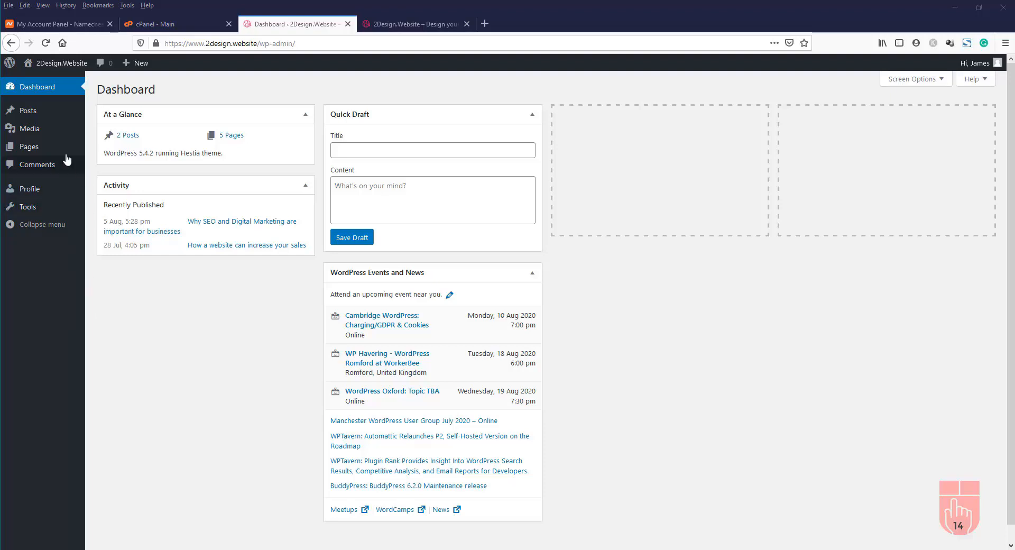
pyautogui.moveTo(44, 152)
# Log out of the Editor account and log back in as the administrator
pyautogui.moveTo(998, 63)
pyautogui.click(937, 116)
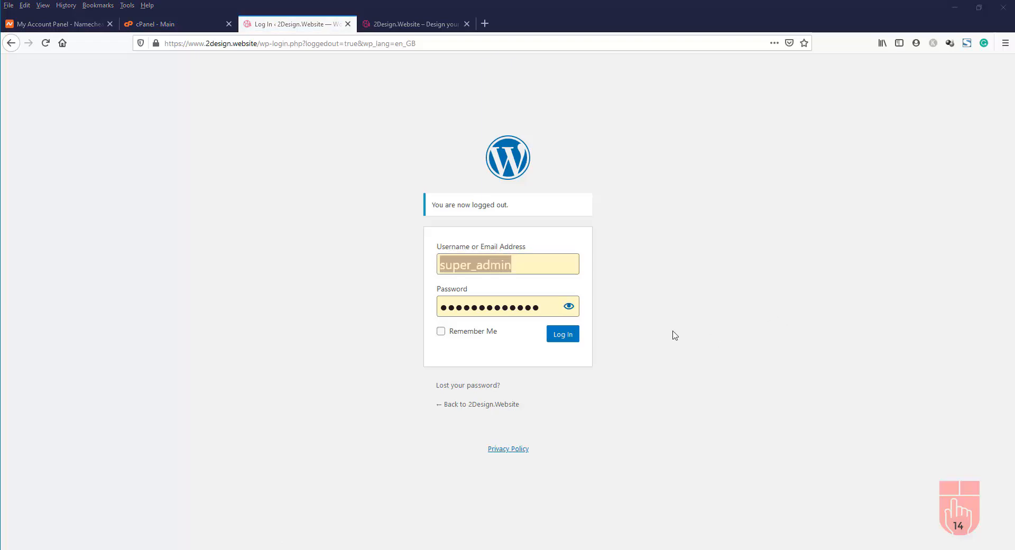
pyautogui.click(562, 338)
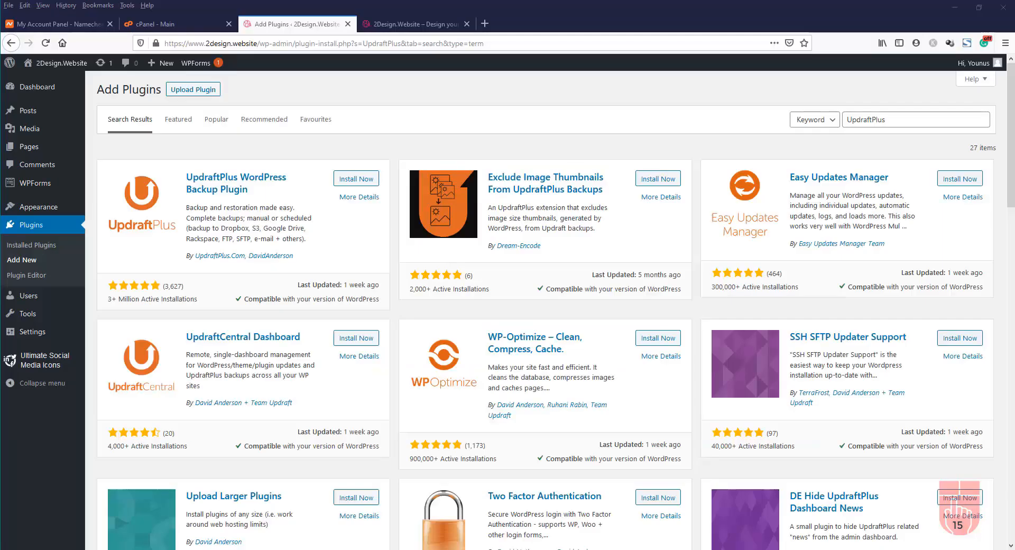
# Load the 2design.website/cpanel login page and dismiss the saved-login suggestions
pyautogui.click(189, 26)
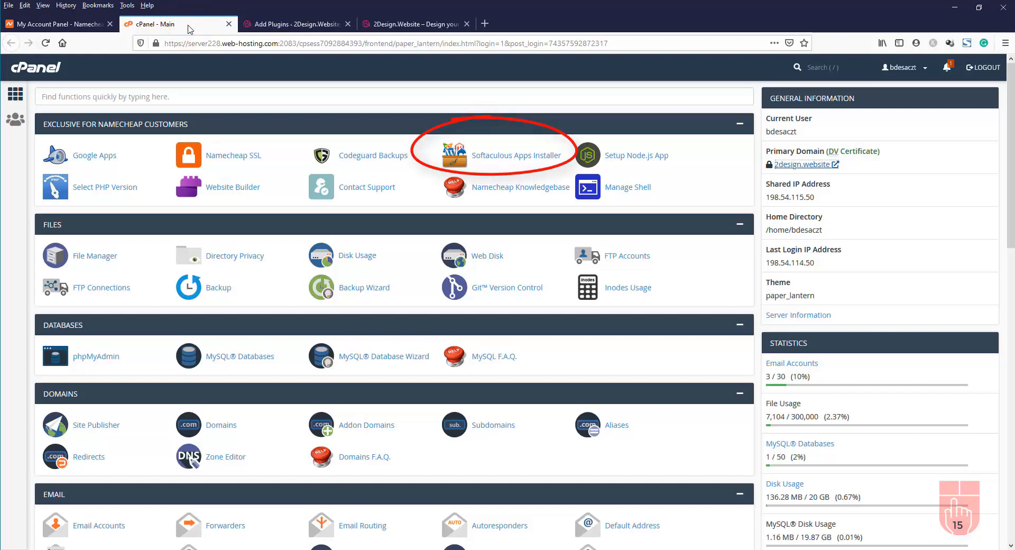
pyautogui.scroll(-3, 445, 296)
pyautogui.scroll(-15, 446, 296)
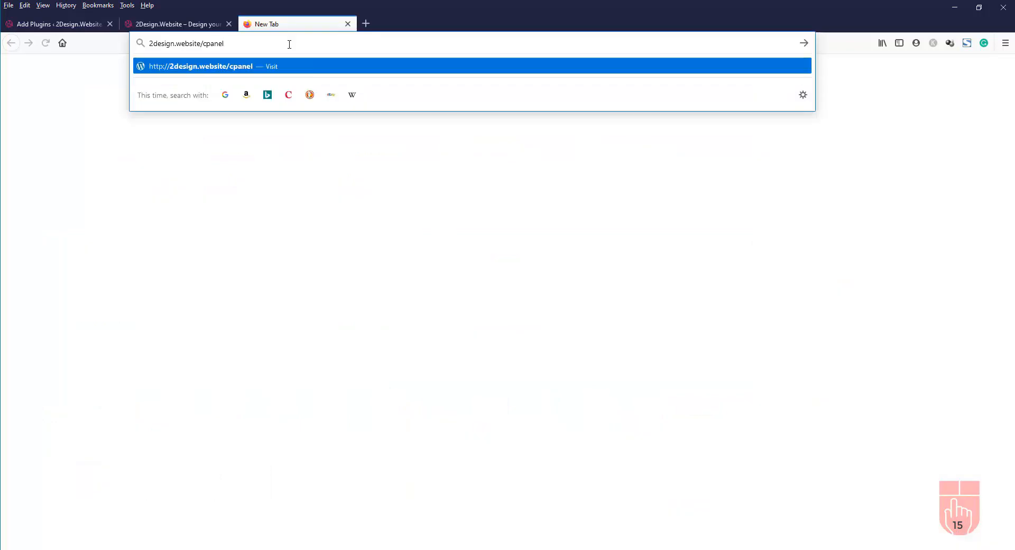
pyautogui.press('Return')
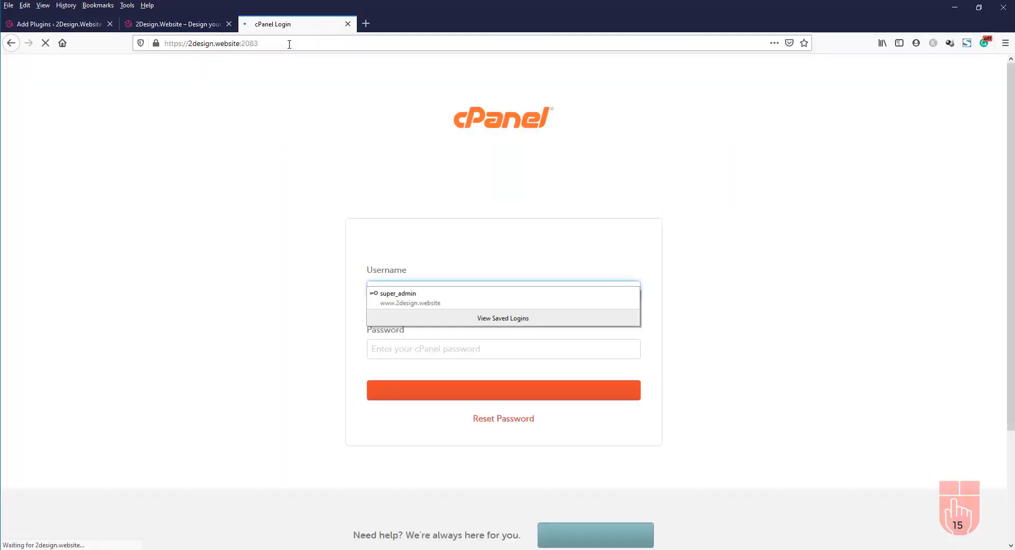
pyautogui.click(259, 304)
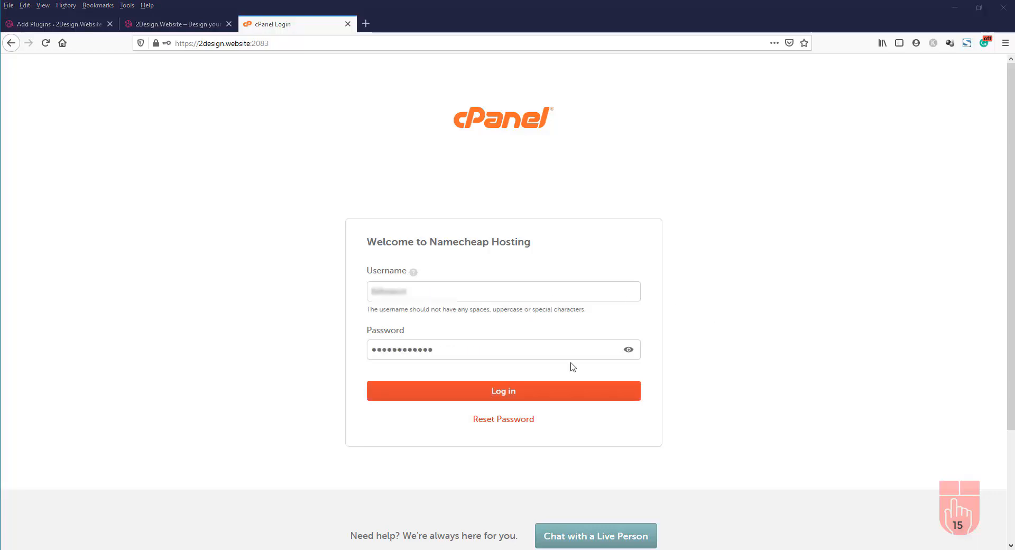
# Log in to cPanel and open WordPress Manager by Softaculous to view the 2design.website installation
pyautogui.click(497, 391)
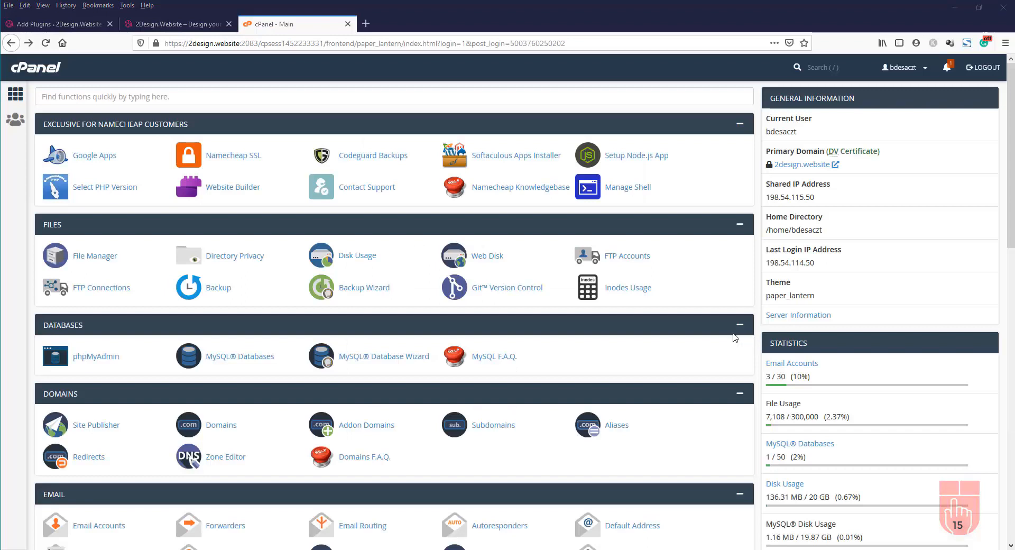
pyautogui.scroll(-5, 718, 276)
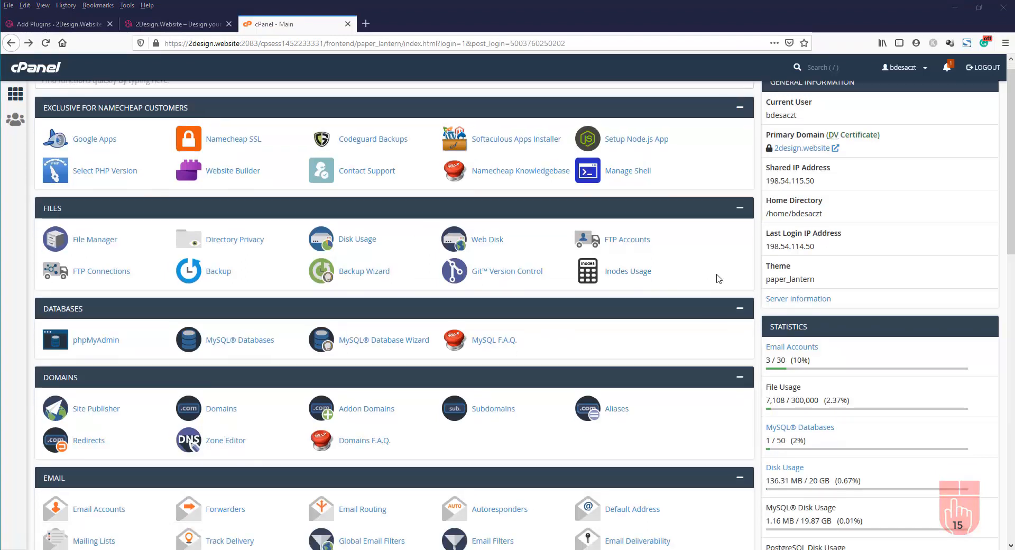
pyautogui.scroll(-5, 717, 275)
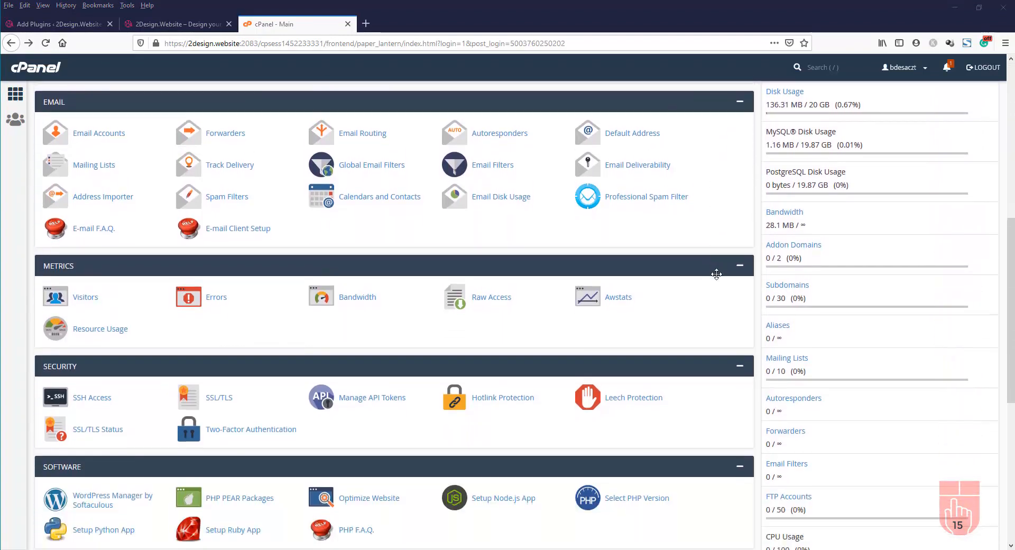
pyautogui.scroll(-1, 718, 279)
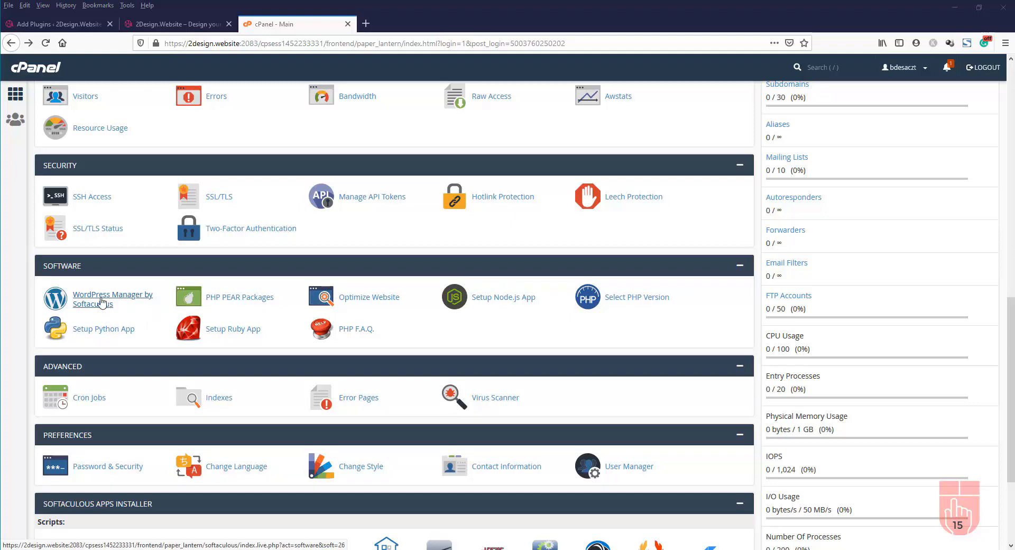
pyautogui.click(93, 300)
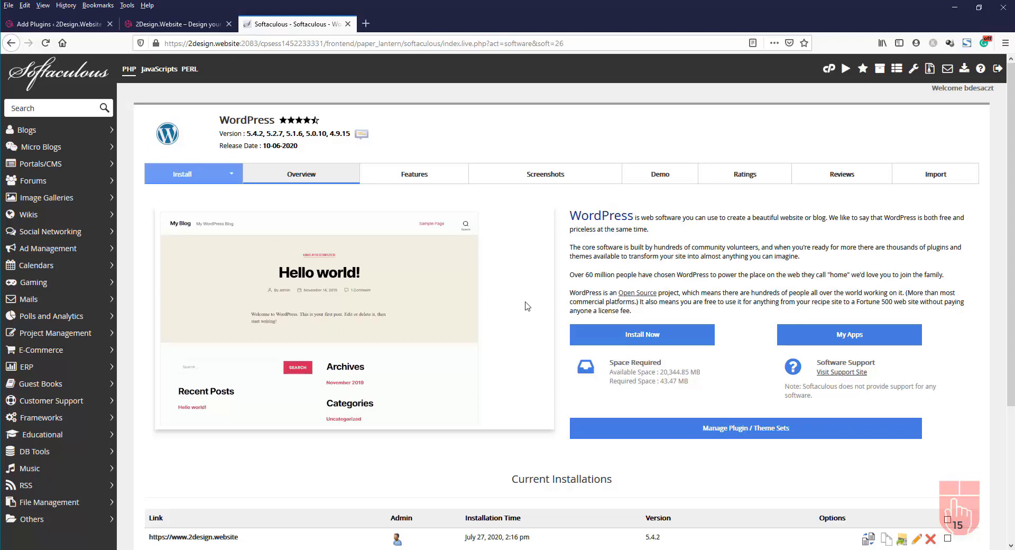
pyautogui.scroll(-1, 527, 302)
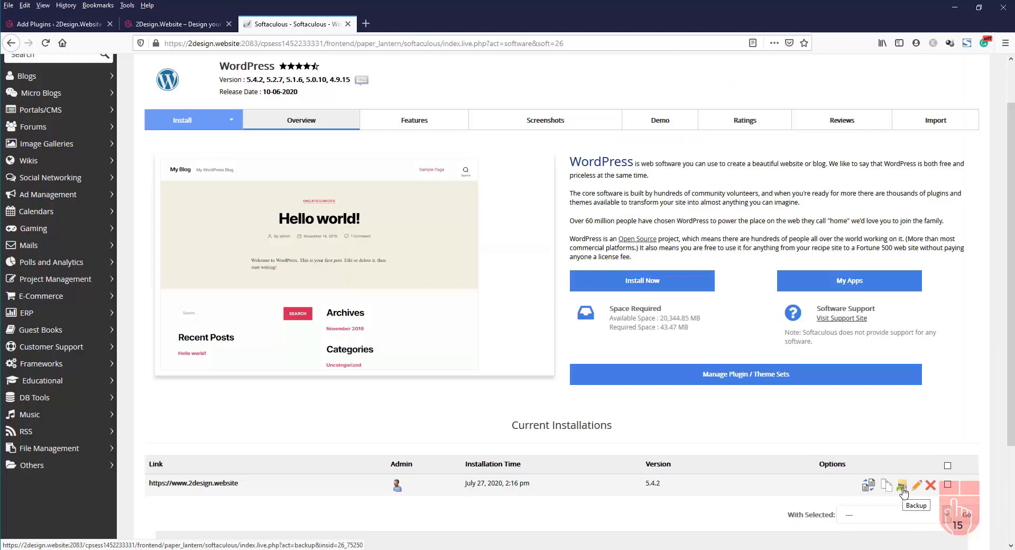
# Open Backup for the installation, keeping directory and database backup with the Default location
pyautogui.click(902, 490)
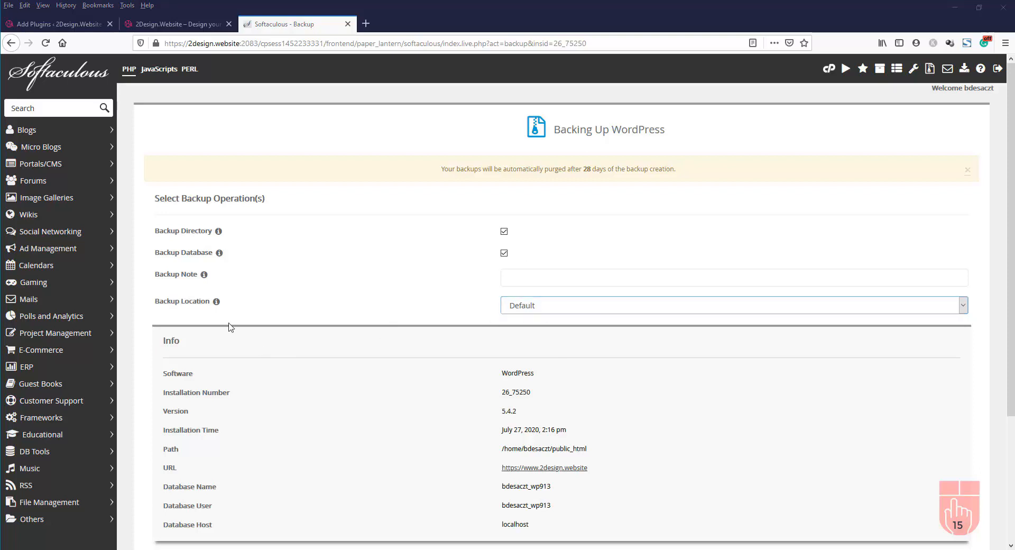
pyautogui.click(546, 306)
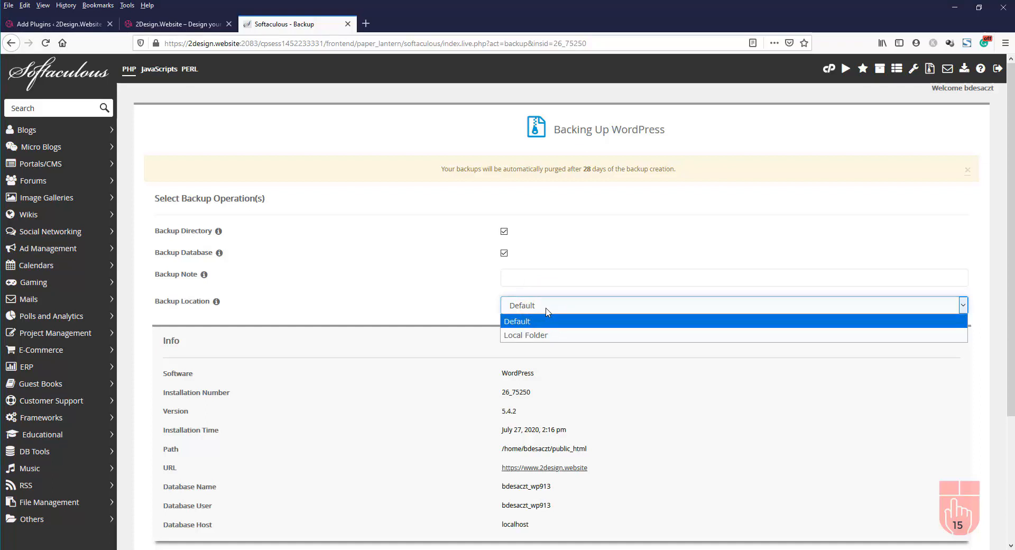
pyautogui.click(458, 309)
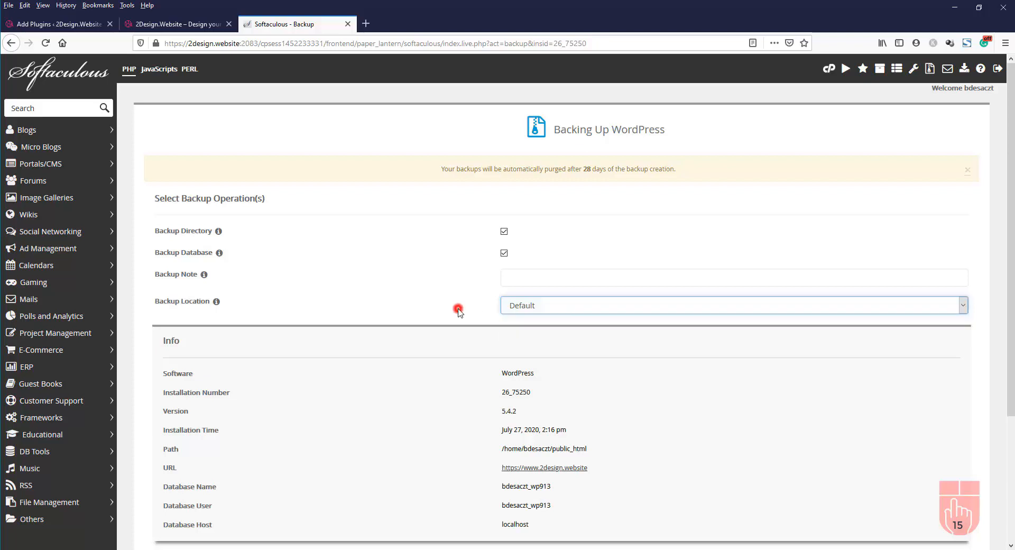
pyautogui.scroll(-1, 453, 343)
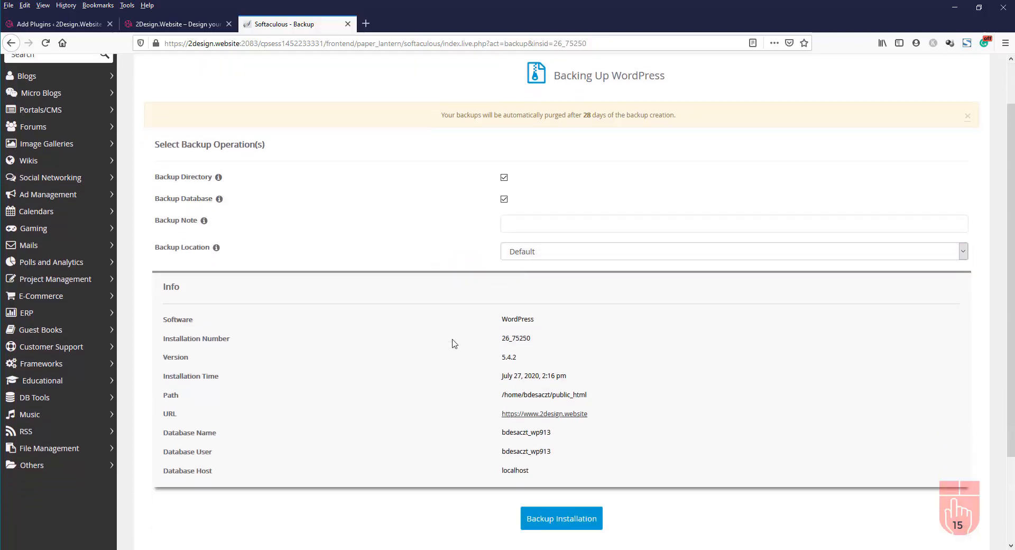
pyautogui.scroll(-2, 454, 343)
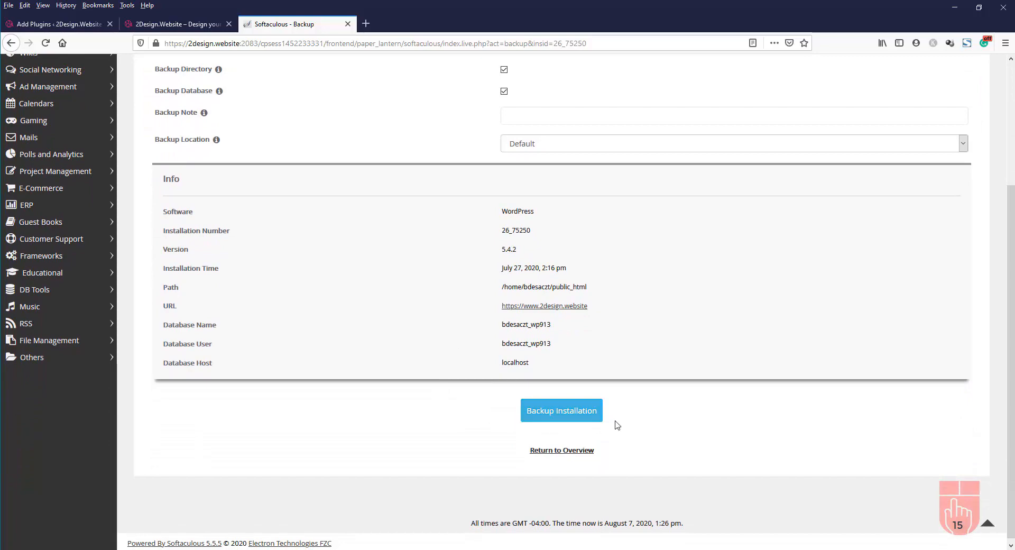
# Run Backup Installation to produce a 41.99 MB backup of the WordPress site
pyautogui.click(559, 417)
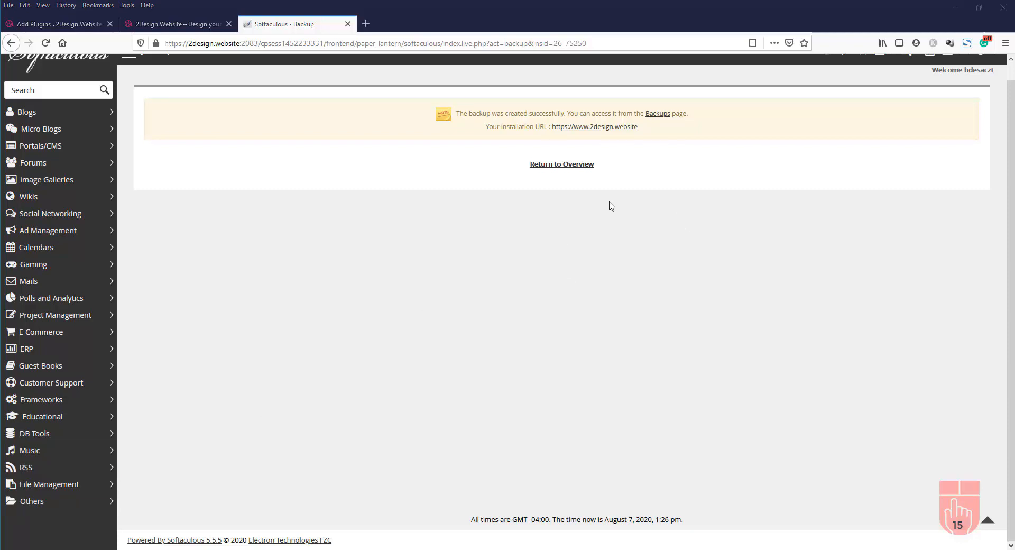
pyautogui.click(572, 169)
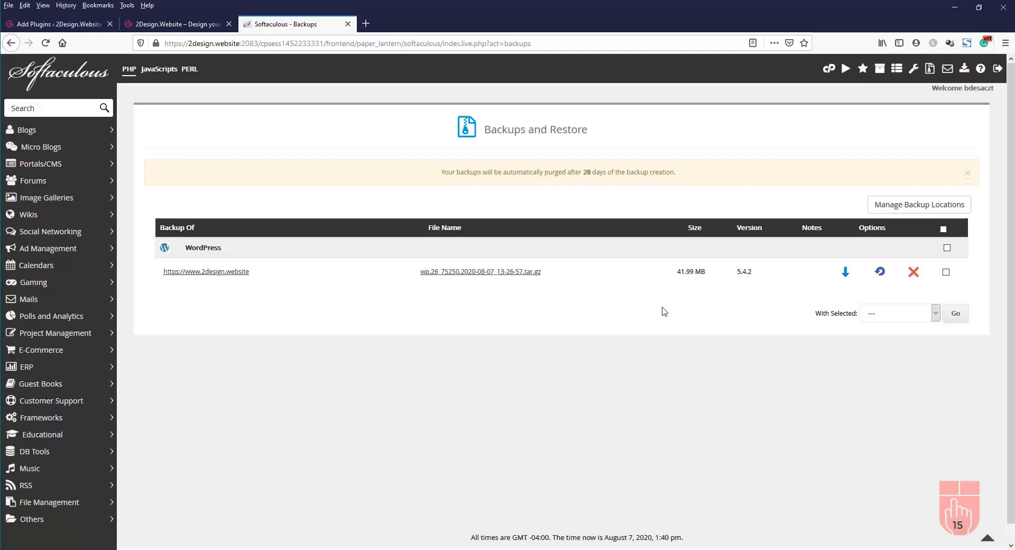
pyautogui.click(848, 276)
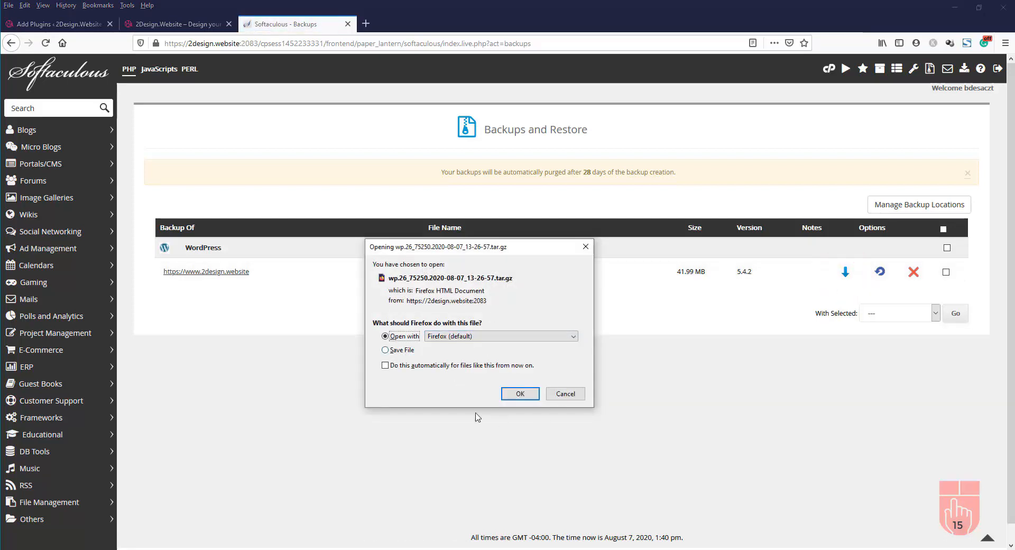
pyautogui.click(565, 394)
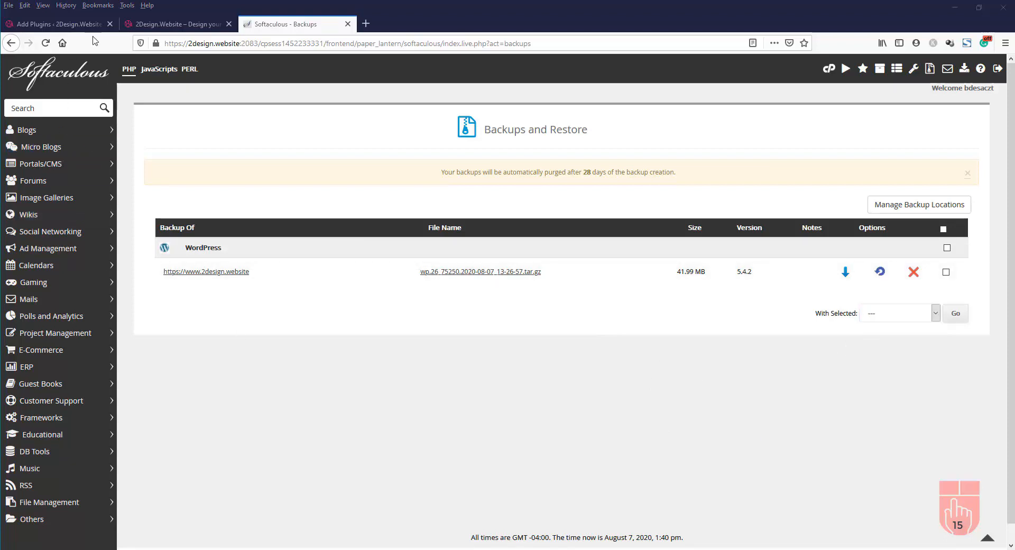
# Move the Home page to the Bin from All Pages, then view the live site
pyautogui.click(53, 25)
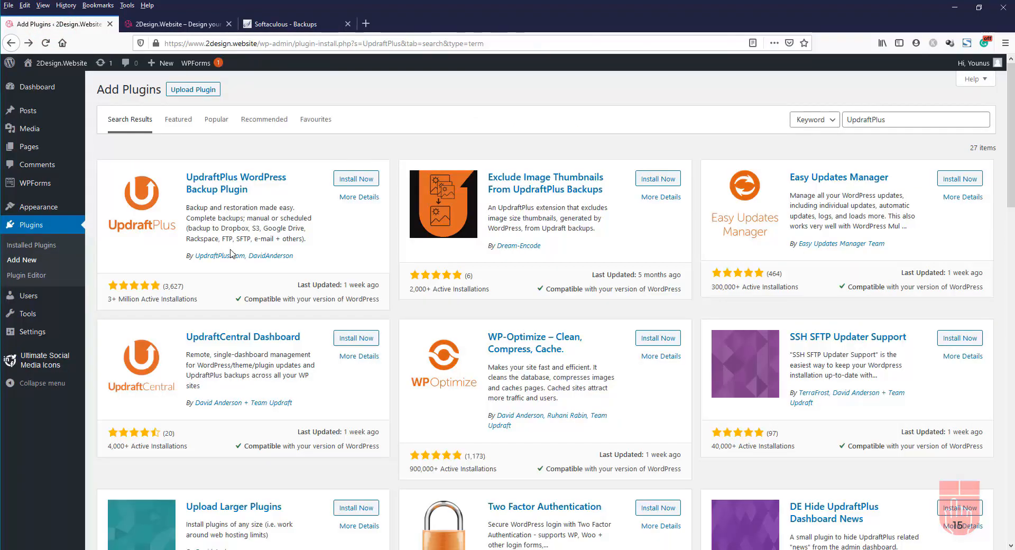
pyautogui.moveTo(30, 148)
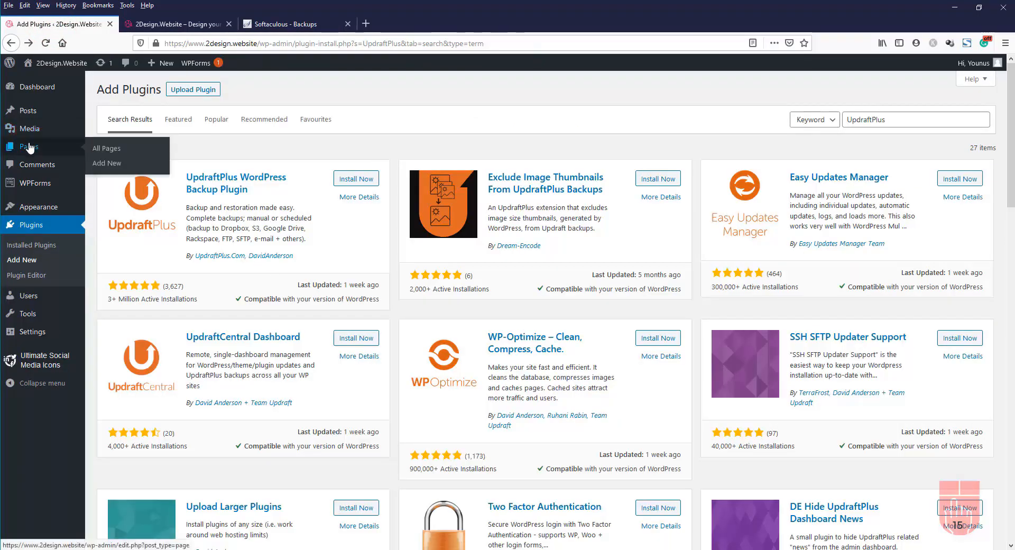
pyautogui.click(98, 150)
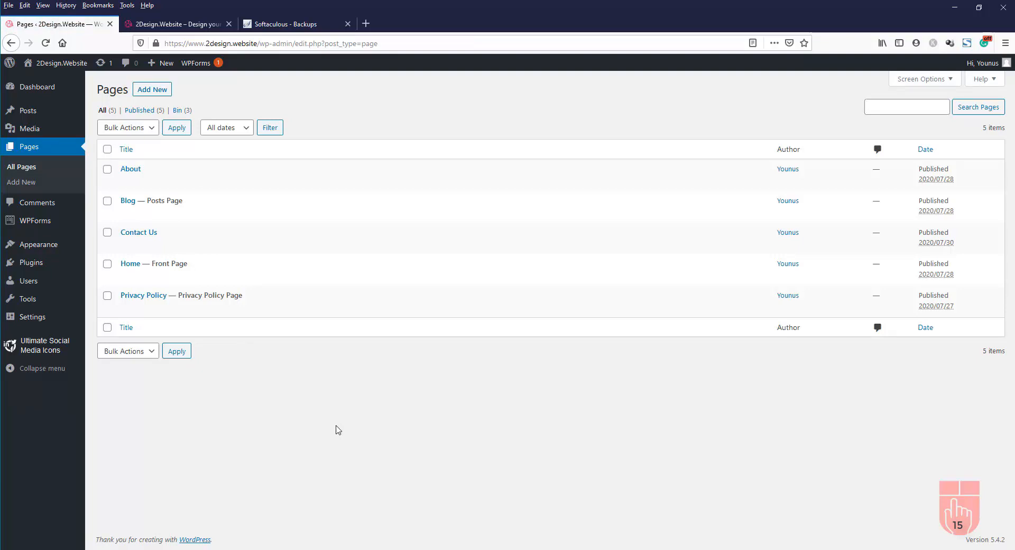
pyautogui.moveTo(104, 267)
pyautogui.click(179, 279)
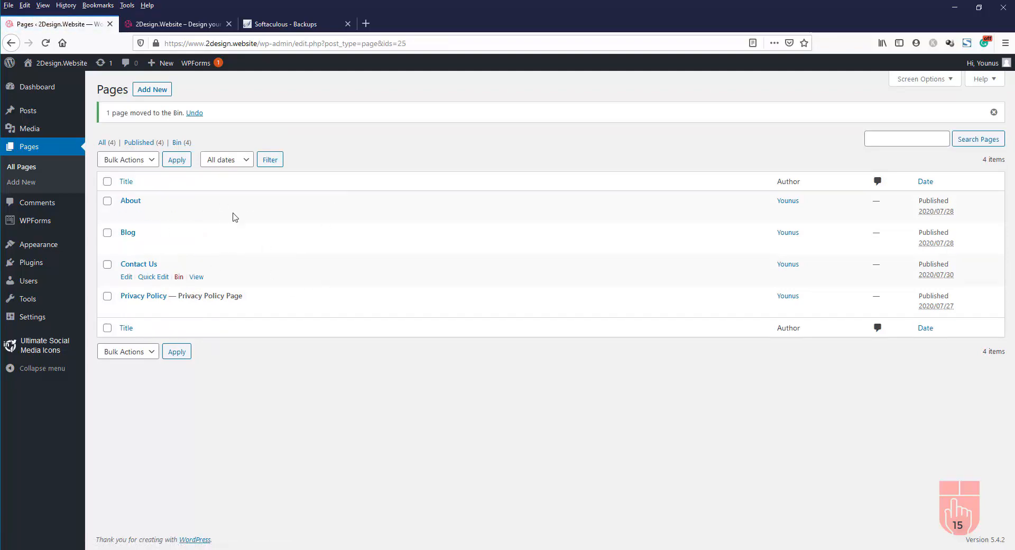
pyautogui.click(175, 24)
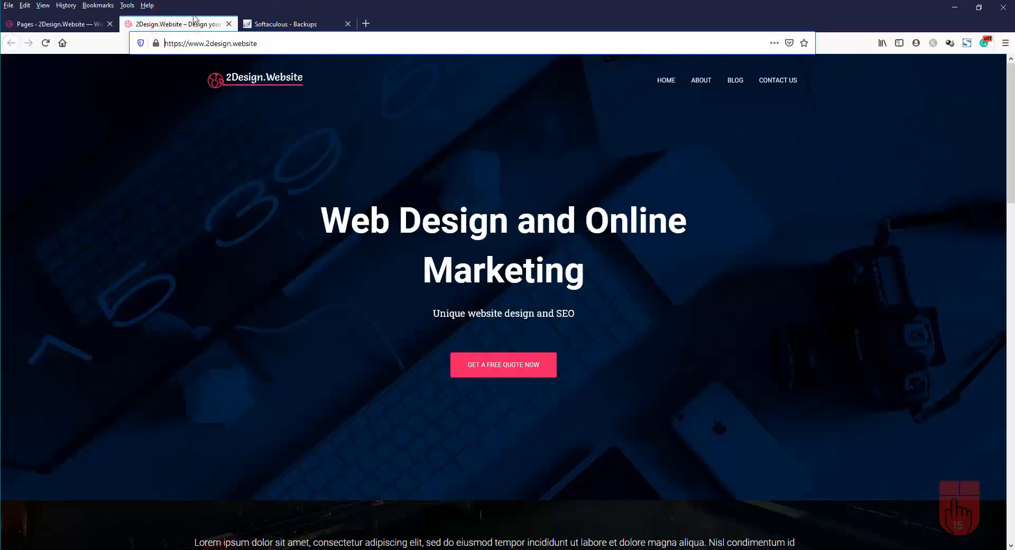
# Reload the live site to confirm it now shows blog posts, then return to the Pages list
pyautogui.click(45, 43)
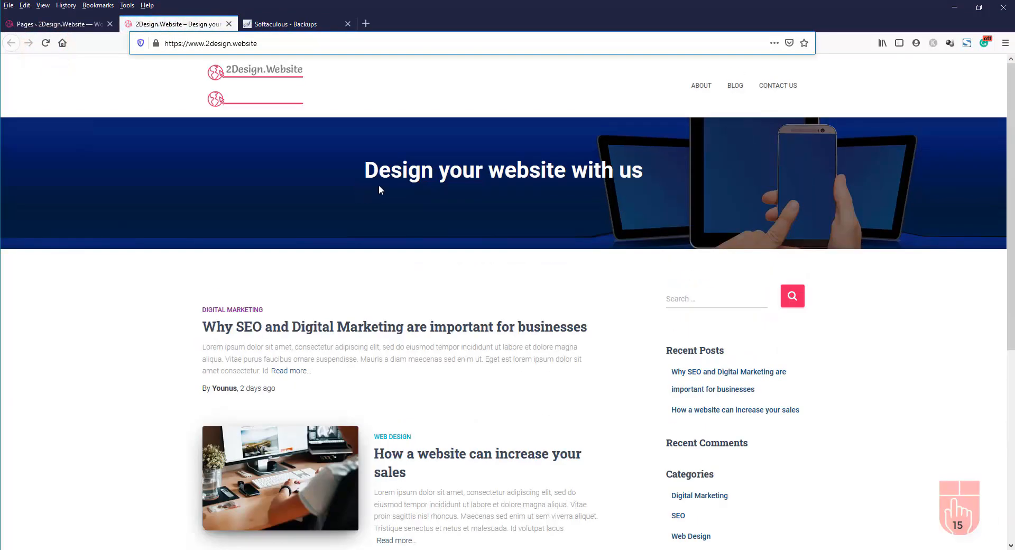
pyautogui.scroll(-6, 569, 151)
pyautogui.scroll(6, 569, 152)
pyautogui.click(47, 24)
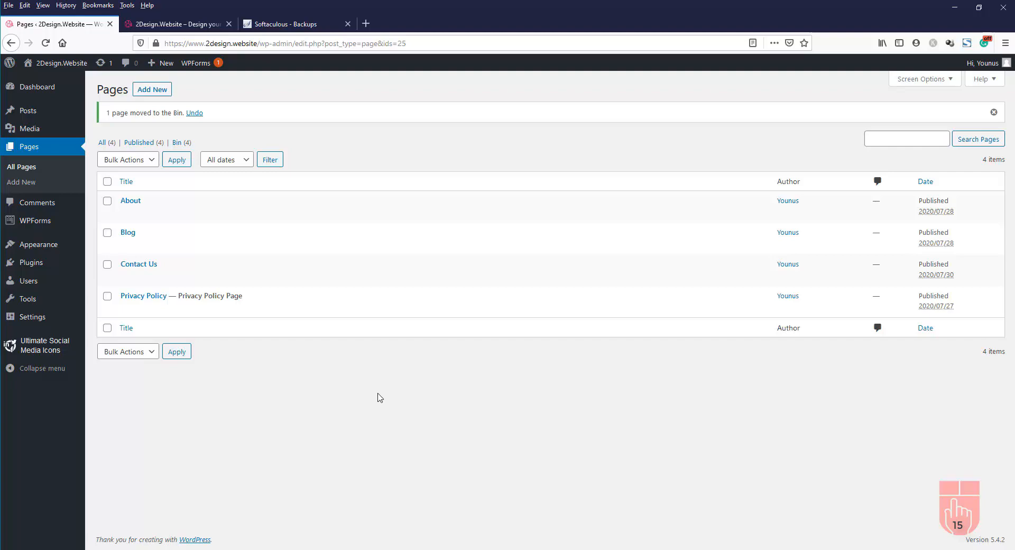
# Restore the WordPress installation from its Softaculous backup and confirm the restore
pyautogui.click(292, 27)
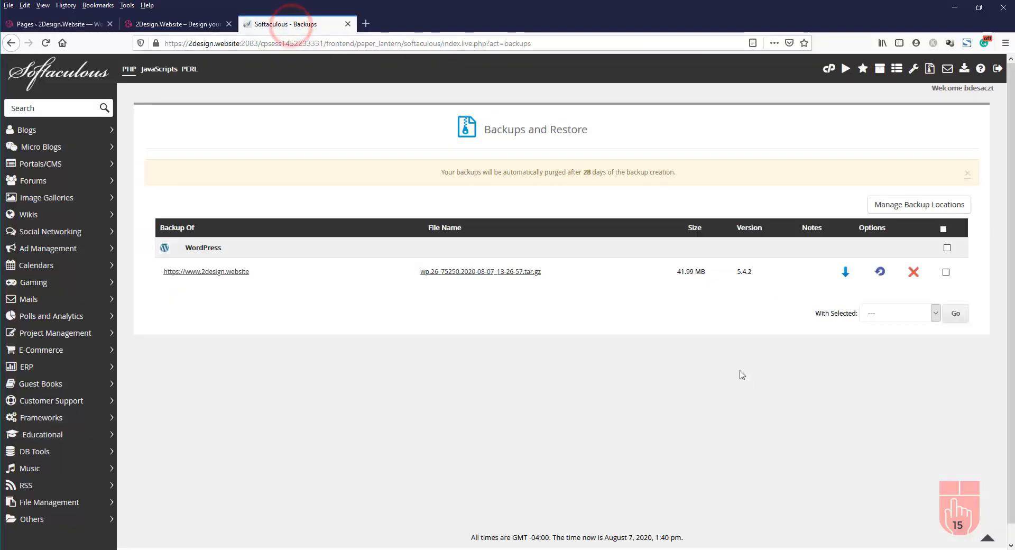
pyautogui.click(880, 272)
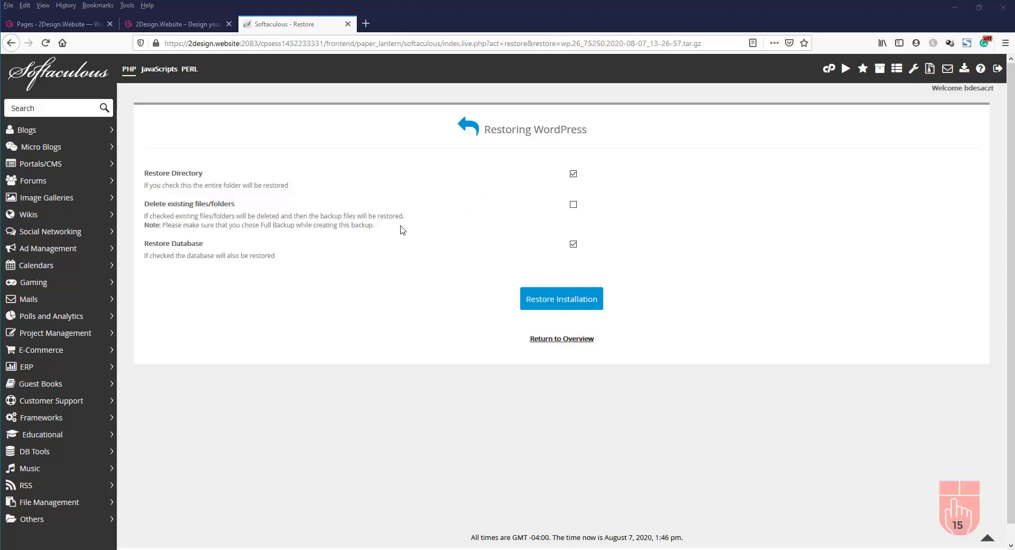
pyautogui.click(567, 304)
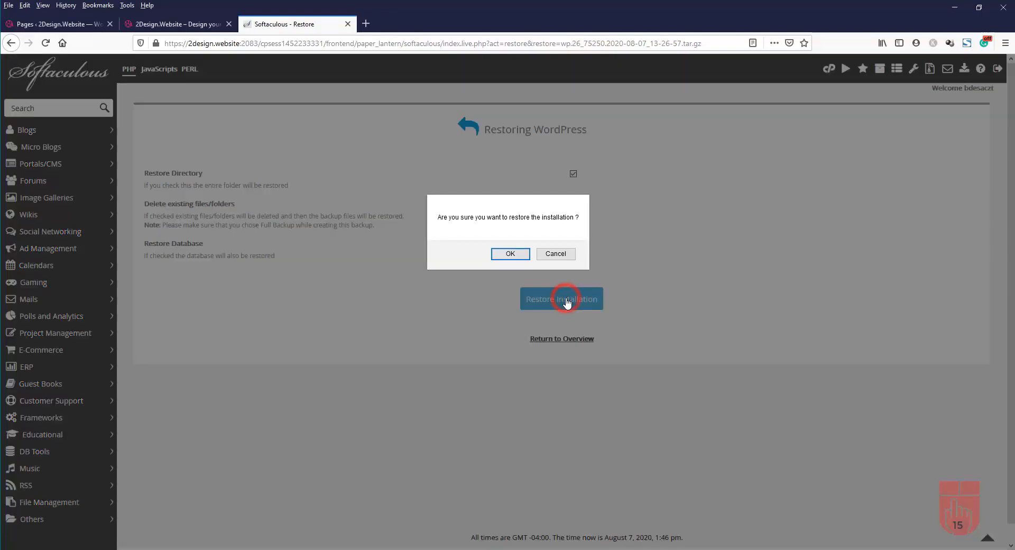
pyautogui.click(511, 254)
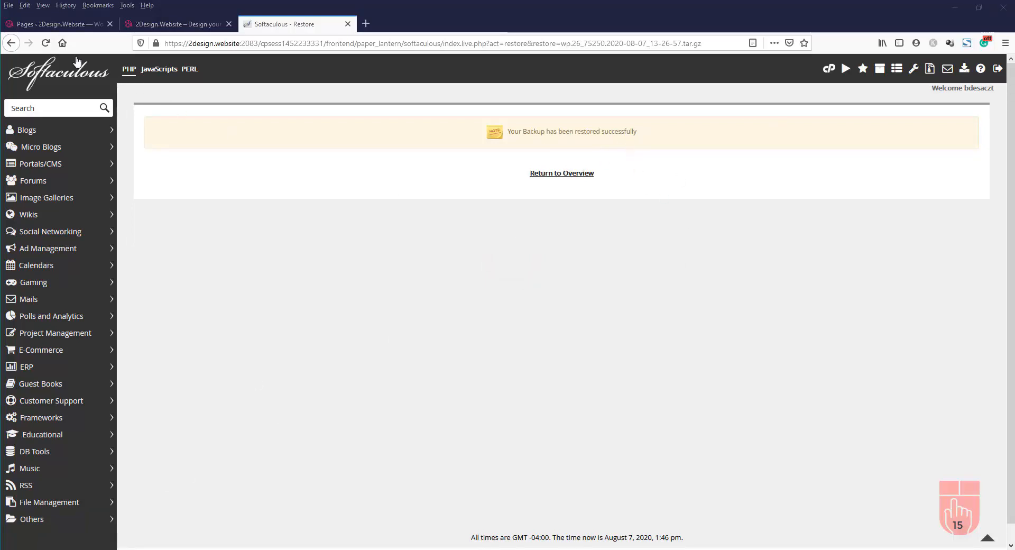
# Verify the restore by refreshing the Pages list and the live homepage, then view the Softaculous restore result
pyautogui.click(67, 21)
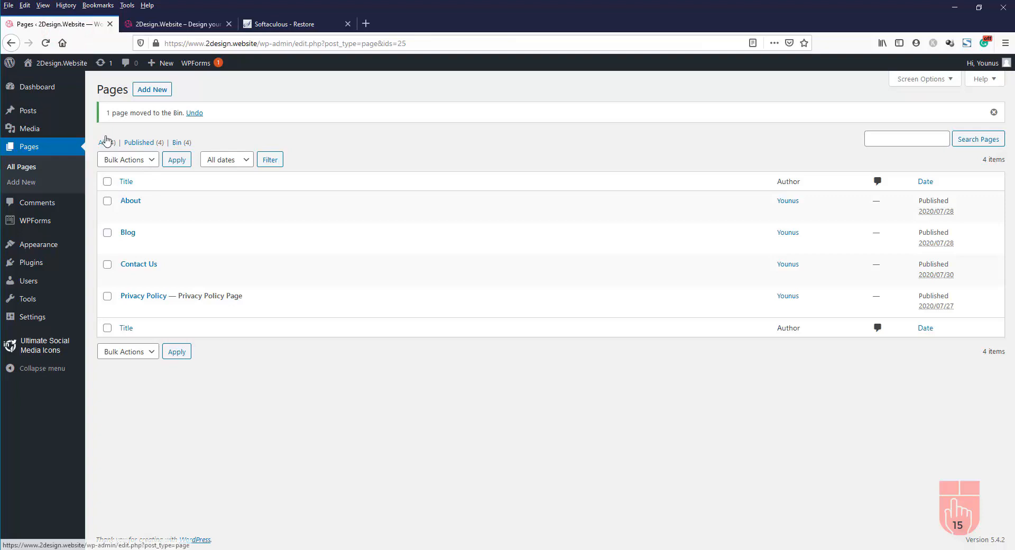
pyautogui.click(45, 43)
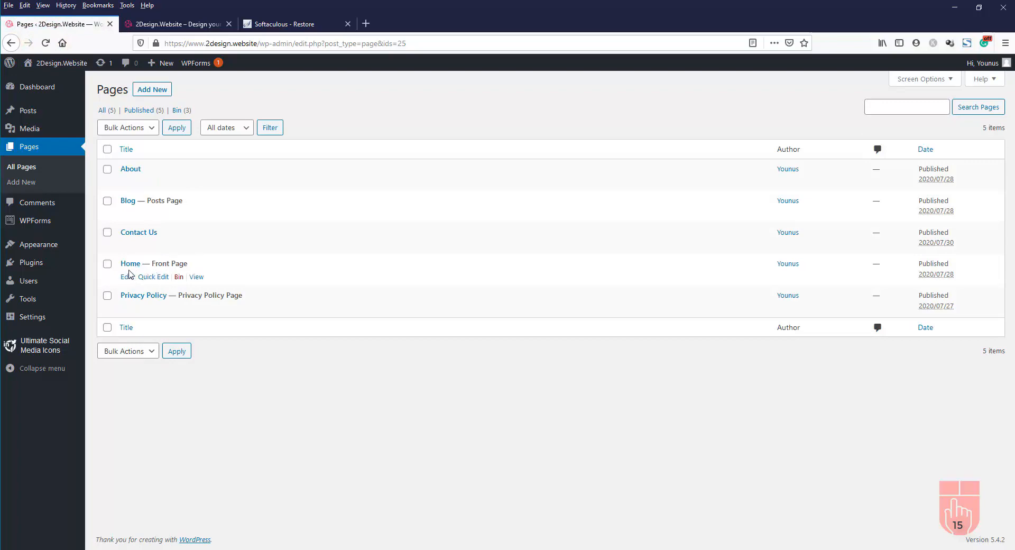
pyautogui.click(171, 31)
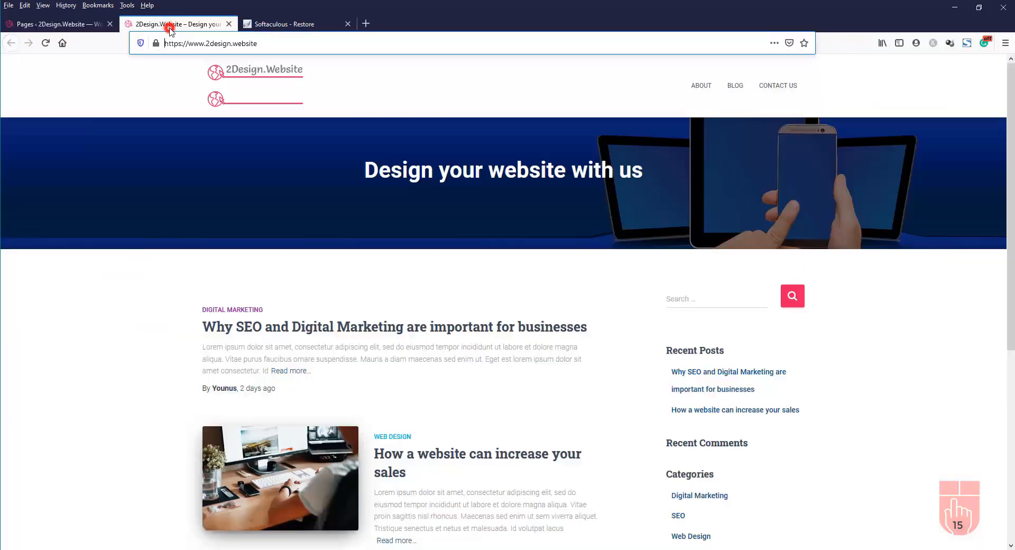
pyautogui.click(47, 45)
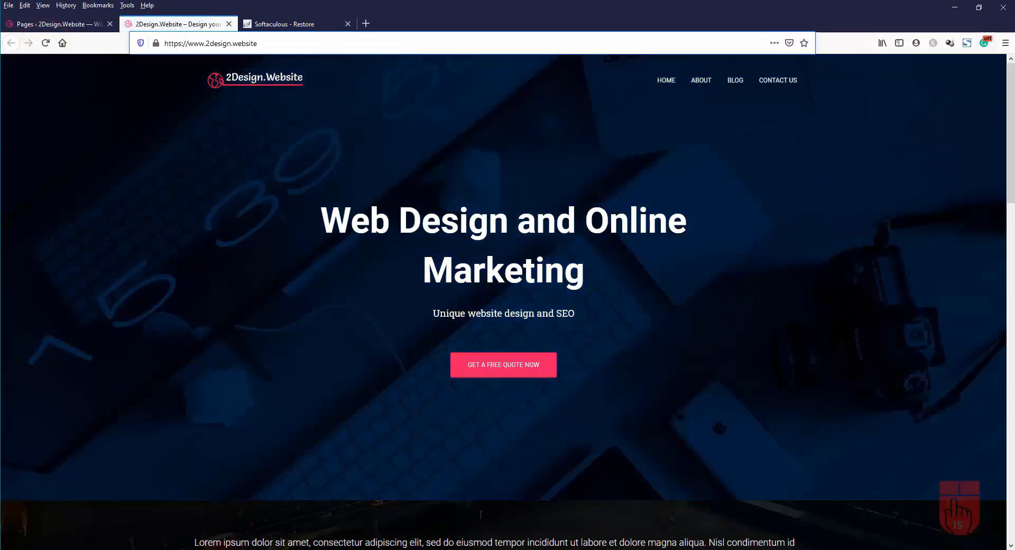
pyautogui.scroll(-20, 731, 234)
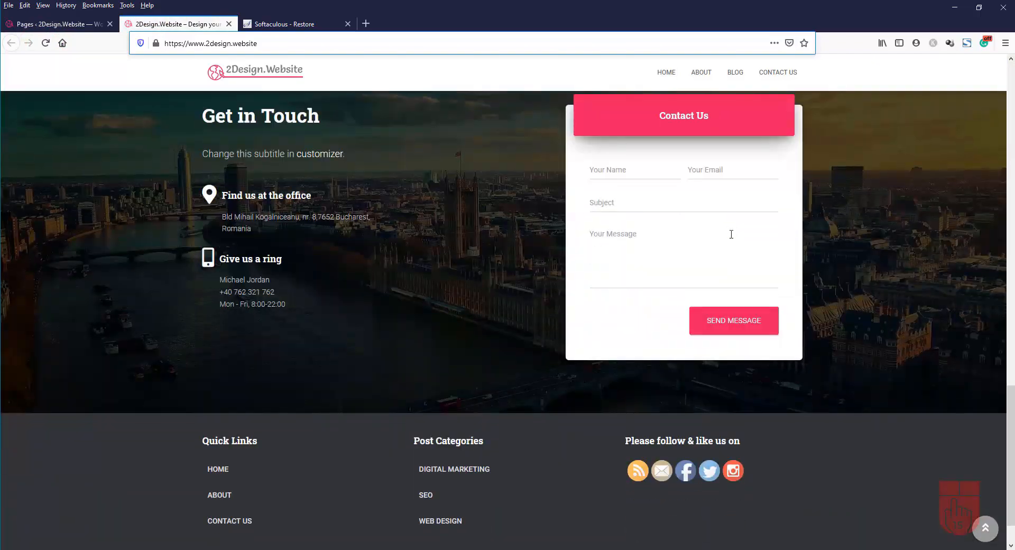
pyautogui.scroll(12, 731, 234)
pyautogui.scroll(8, 732, 234)
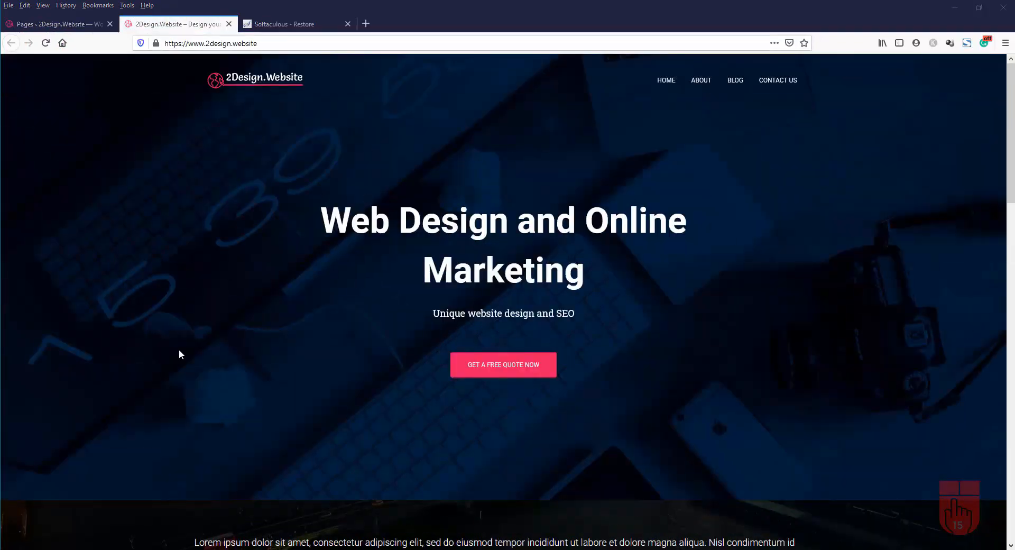
pyautogui.click(279, 24)
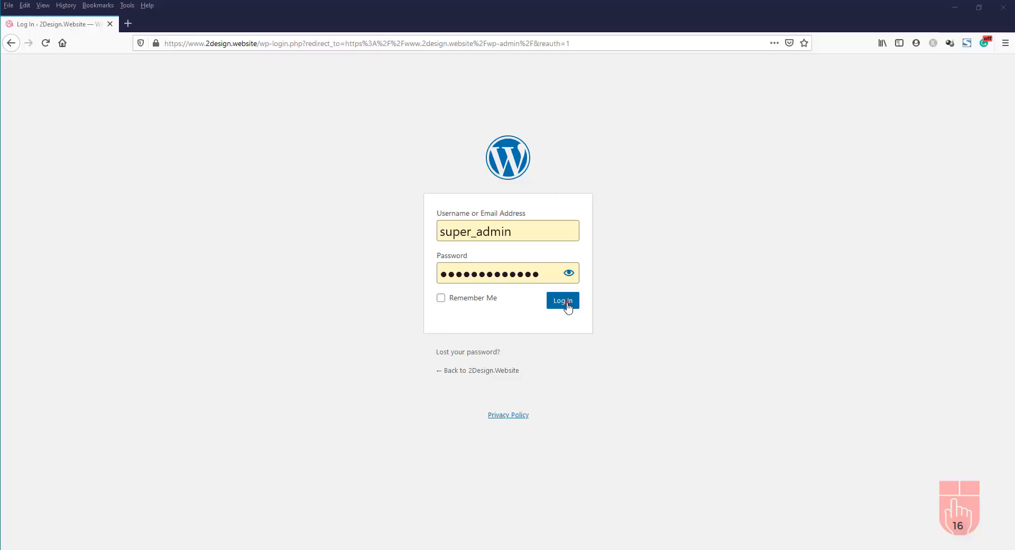
# Log in to the WordPress admin with the administrator's username and password
pyautogui.click(567, 305)
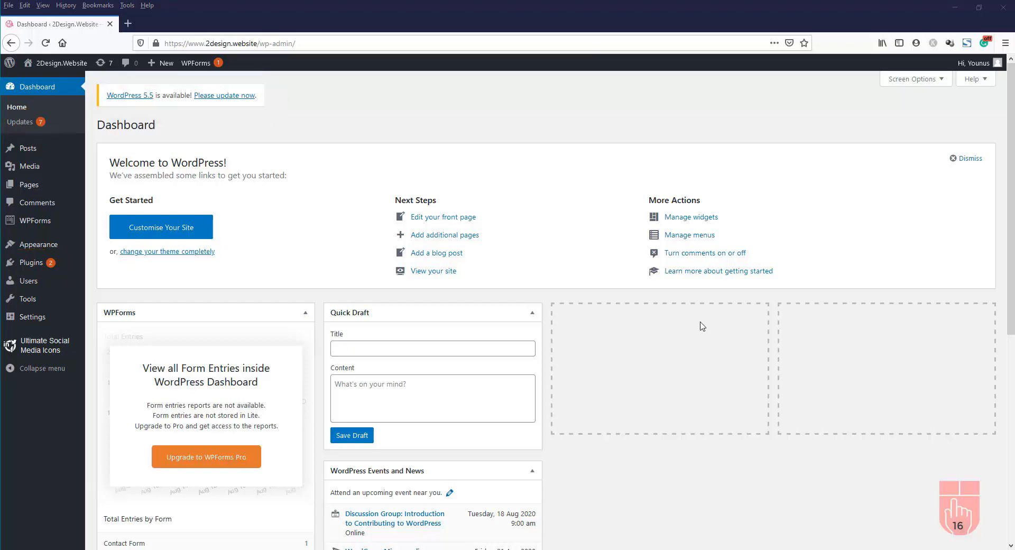
# Review the available updates: WordPress 5.5, two plugins and four themes
pyautogui.scroll(-7, 702, 326)
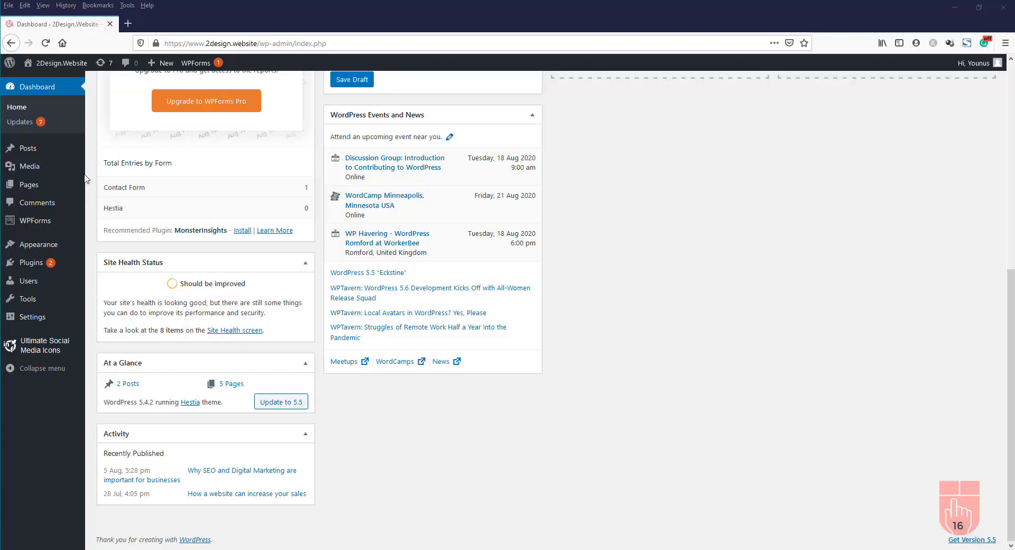
pyautogui.click(19, 125)
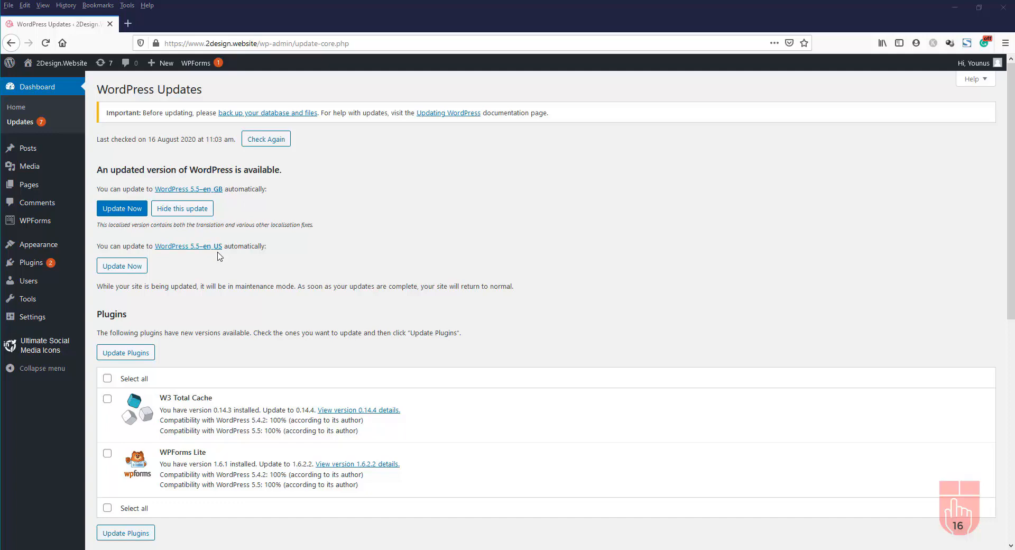
pyautogui.scroll(-1, 158, 264)
pyautogui.scroll(-3, 145, 276)
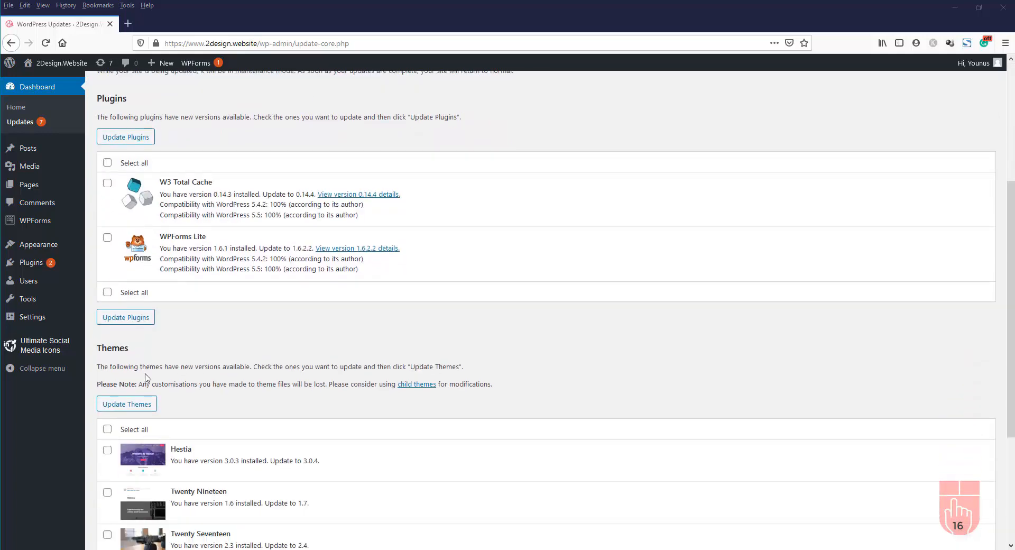
pyautogui.scroll(-1, 172, 367)
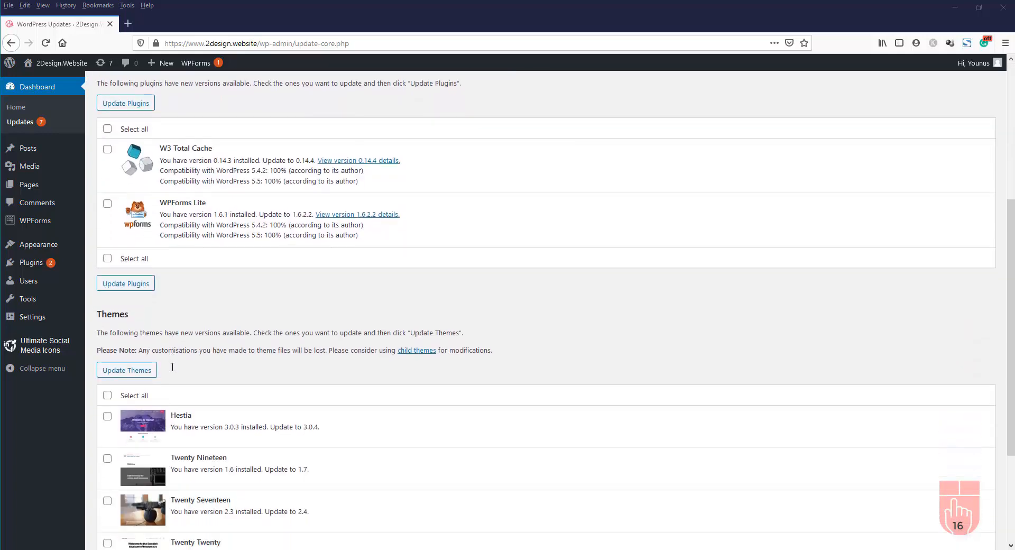
pyautogui.scroll(-2, 173, 366)
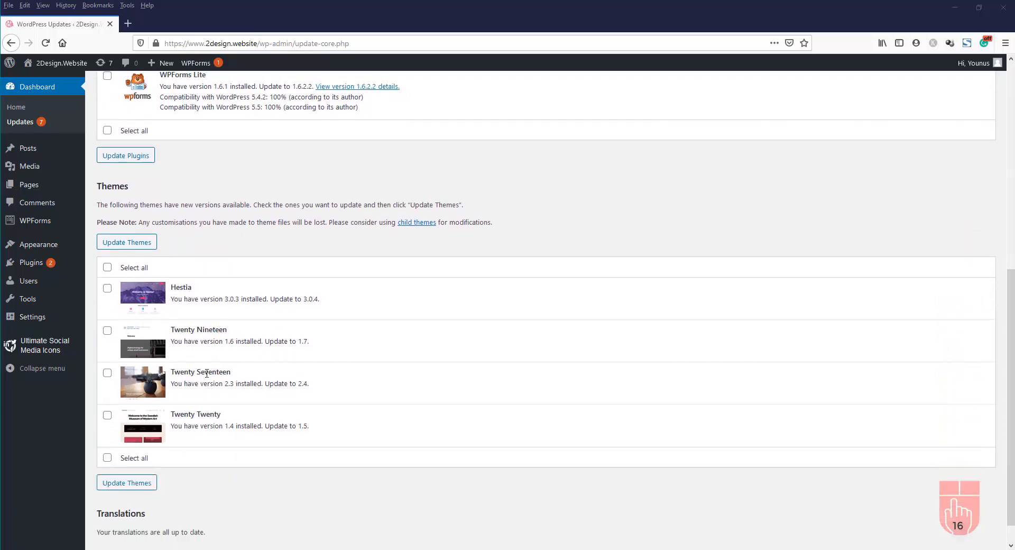
pyautogui.scroll(7, 212, 373)
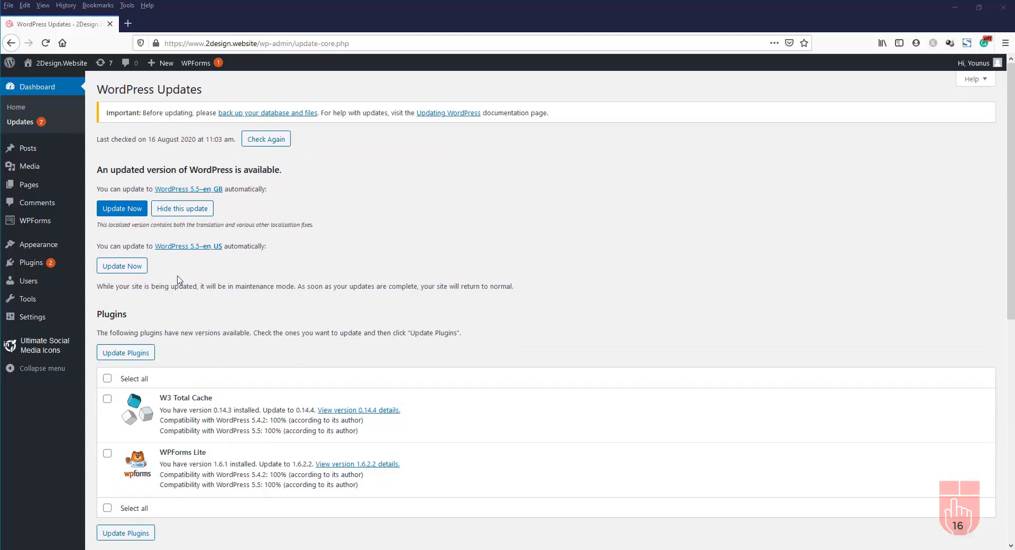
# Update WordPress core to version 5.5 en_GB and return to the Dashboard
pyautogui.click(125, 212)
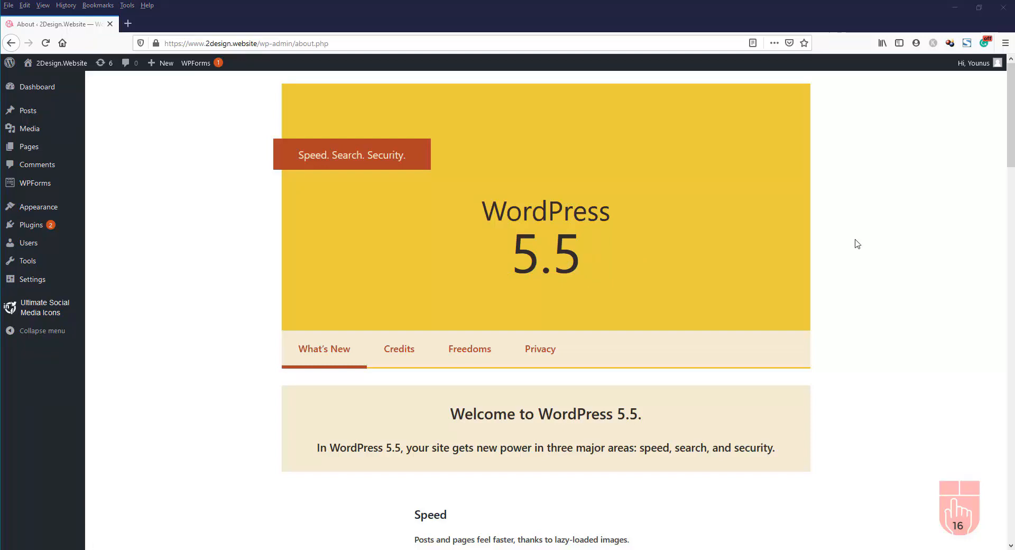
pyautogui.scroll(-8, 858, 243)
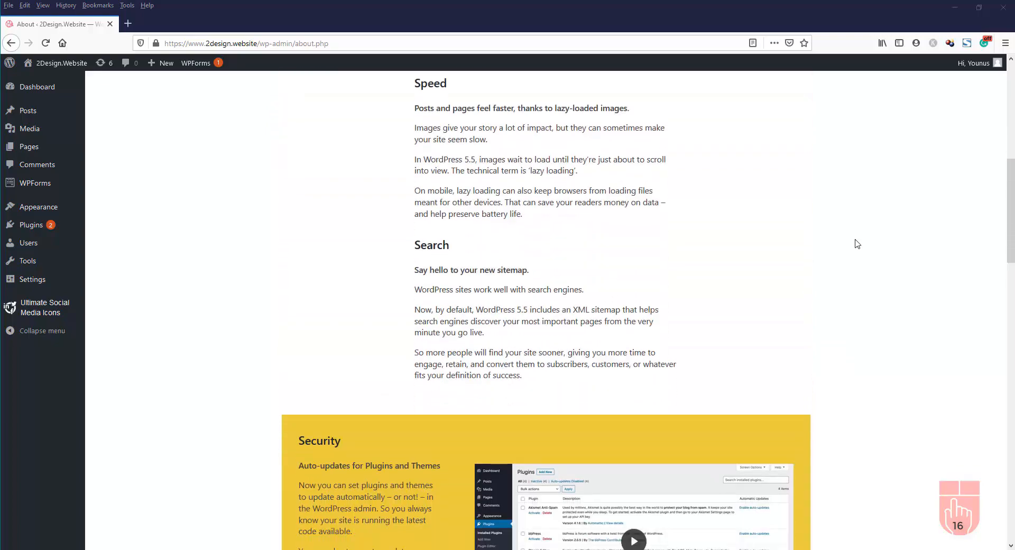
pyautogui.scroll(-9, 857, 243)
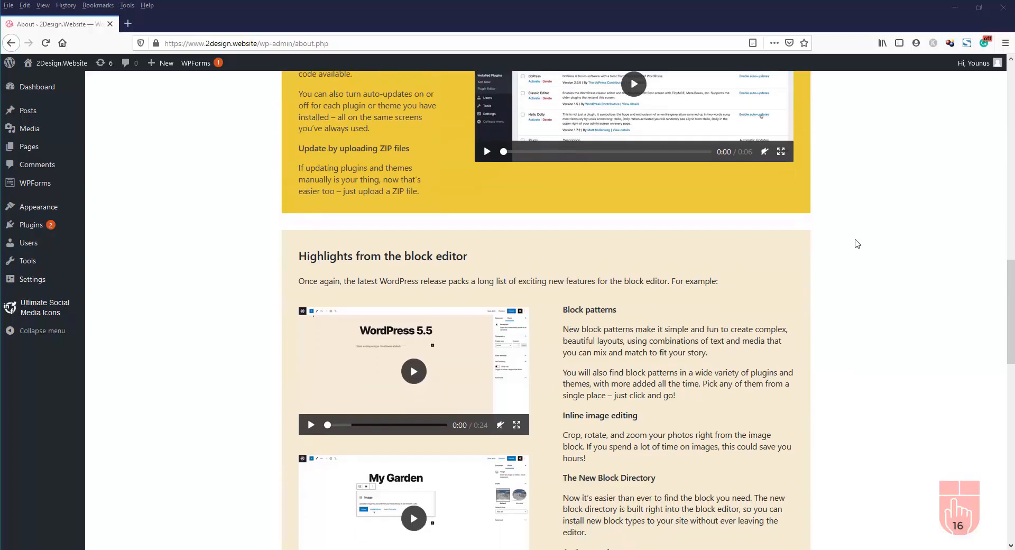
pyautogui.scroll(-14, 858, 243)
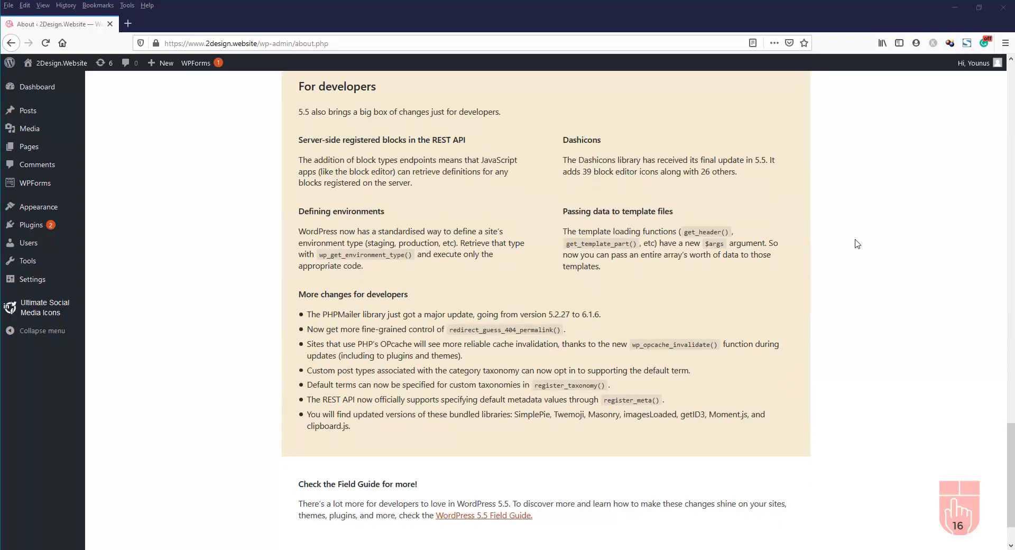
pyautogui.scroll(-2, 857, 243)
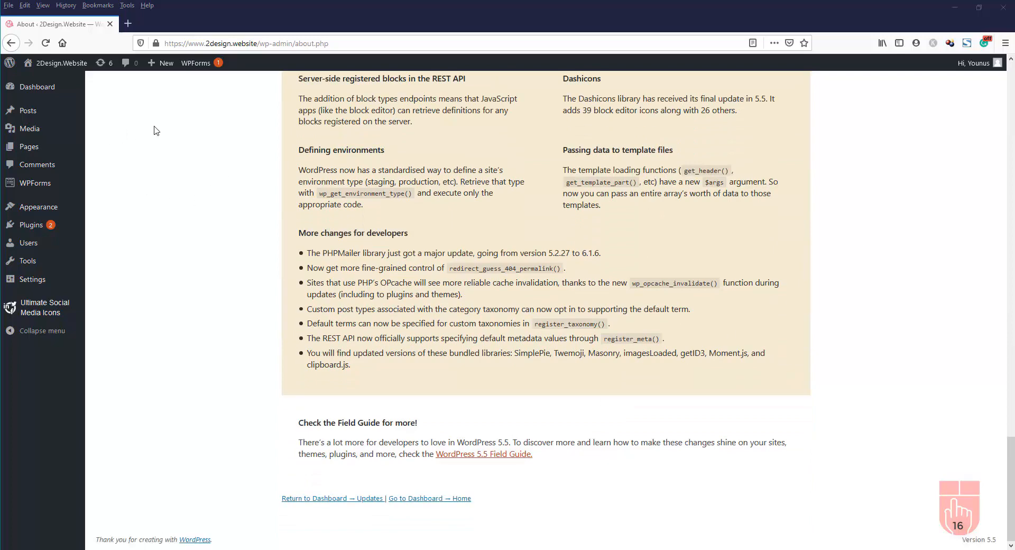
pyautogui.click(42, 94)
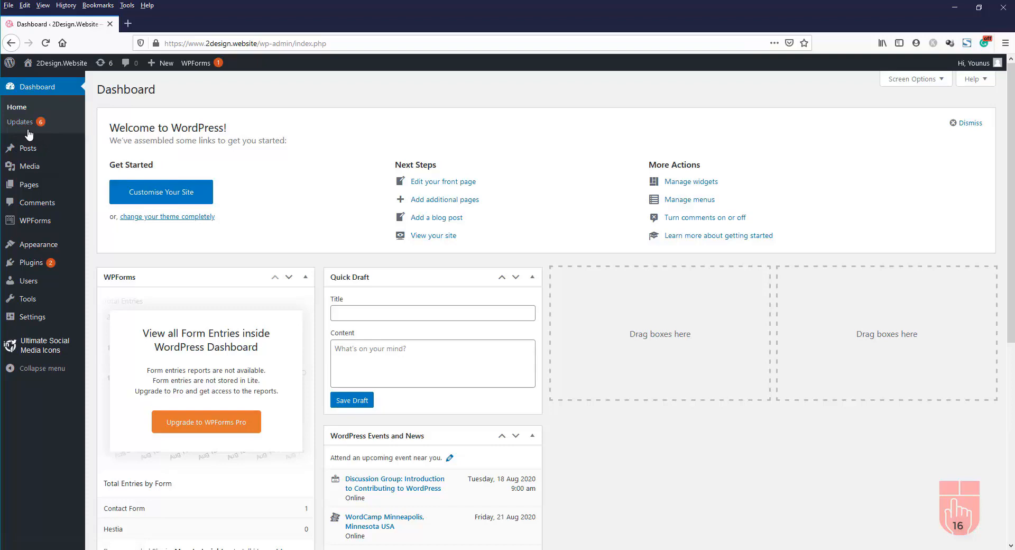
# Update both W3 Total Cache and WPForms Lite plugins, then go back to Updates
pyautogui.scroll(-2, 52, 134)
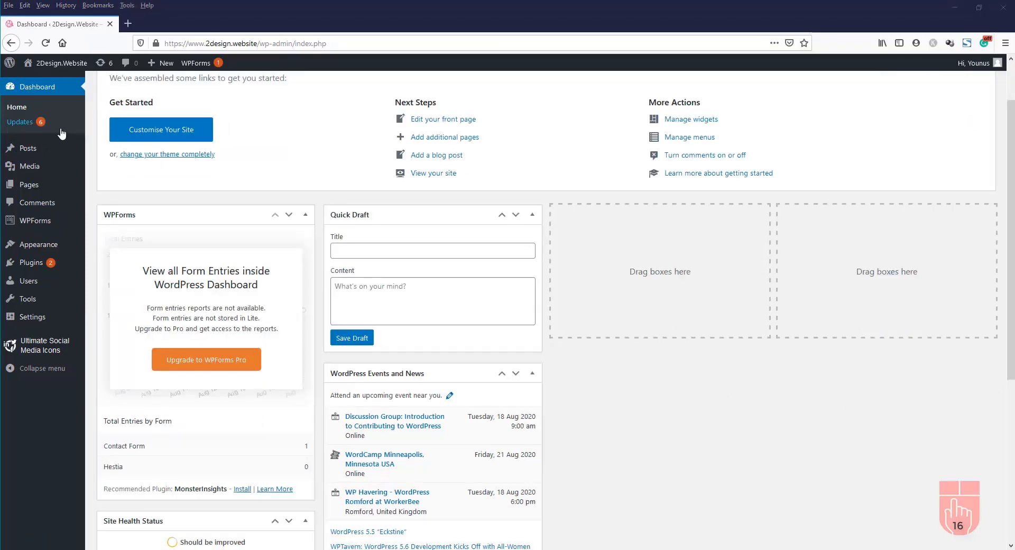
pyautogui.click(23, 126)
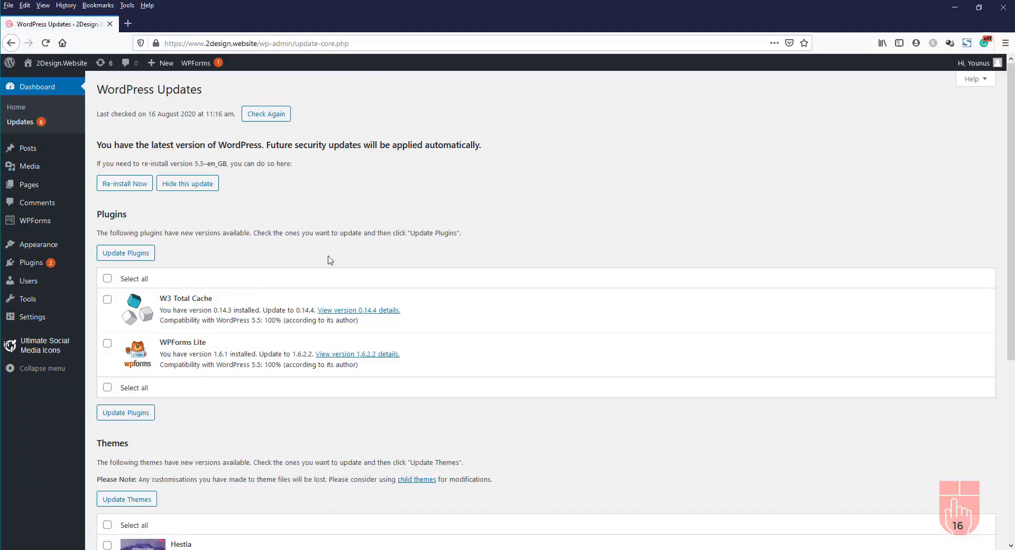
pyautogui.click(107, 279)
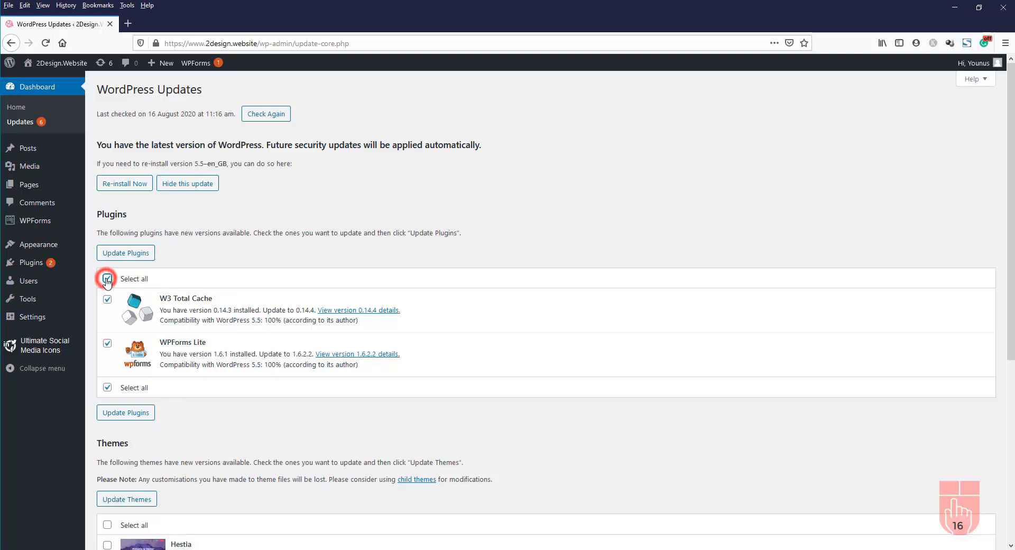
pyautogui.click(133, 256)
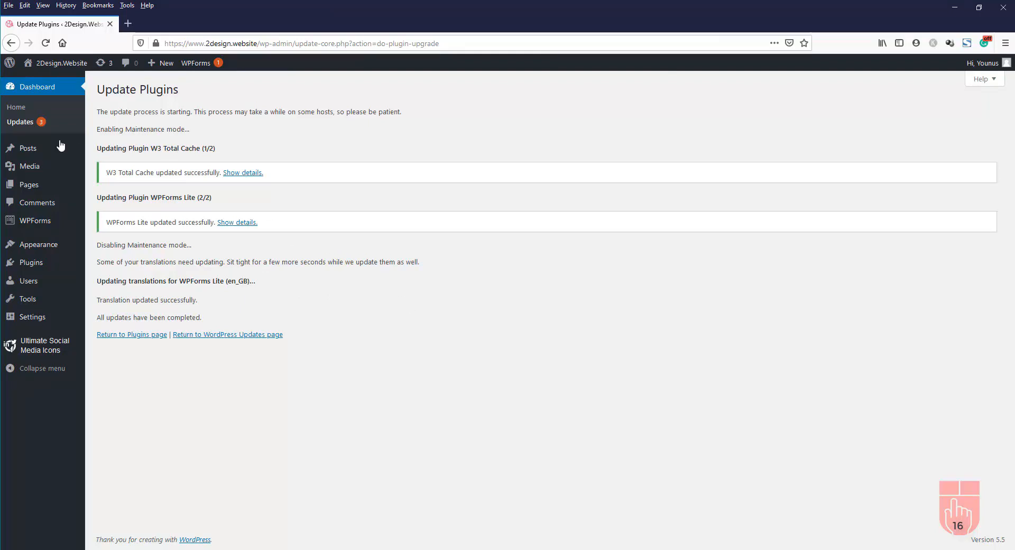
pyautogui.click(18, 125)
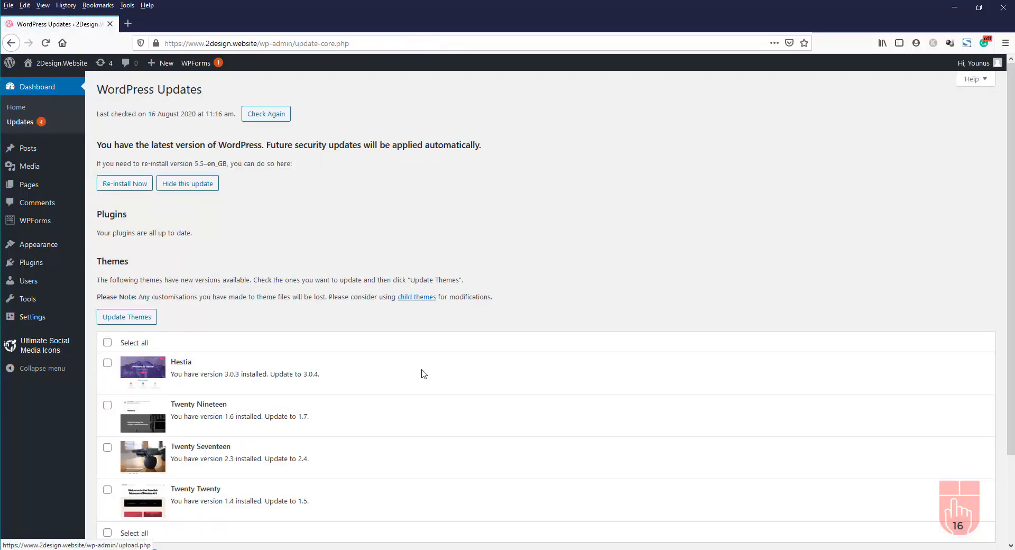
# Update the Hestia, Twenty Nineteen, Twenty Seventeen and Twenty Twenty themes together
pyautogui.scroll(-3, 424, 371)
pyautogui.scroll(-1, 425, 369)
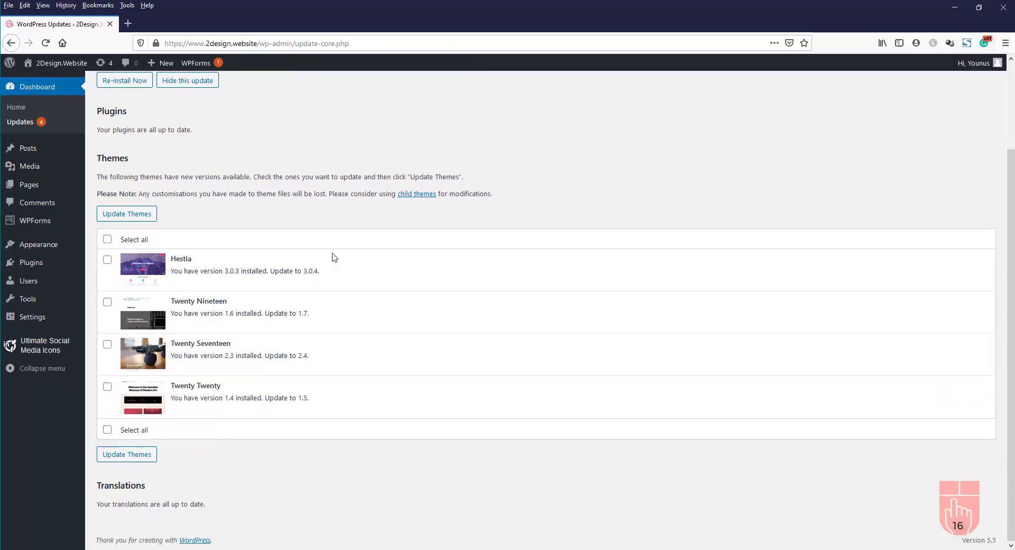
pyautogui.click(108, 239)
pyautogui.click(127, 215)
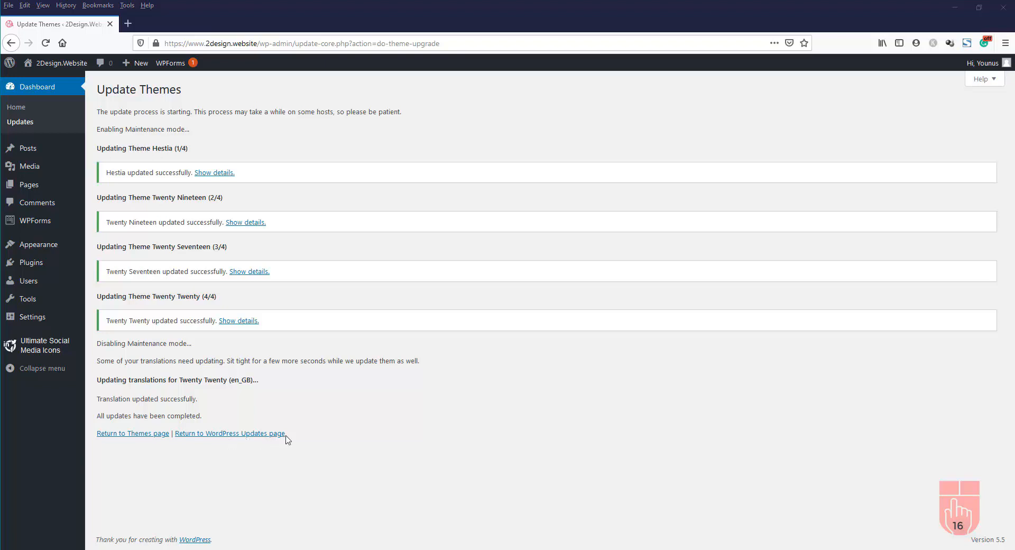
pyautogui.click(269, 434)
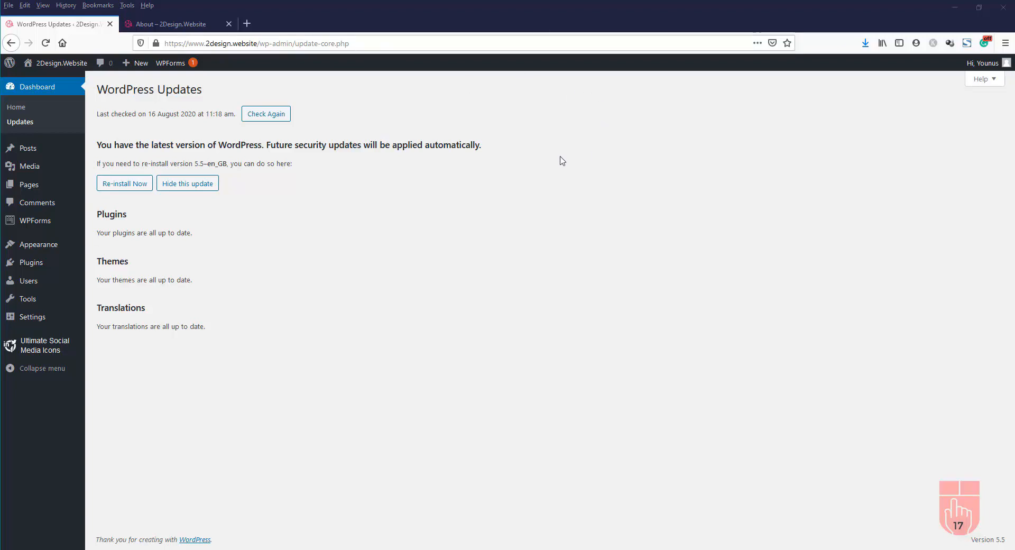
pyautogui.moveTo(36, 186)
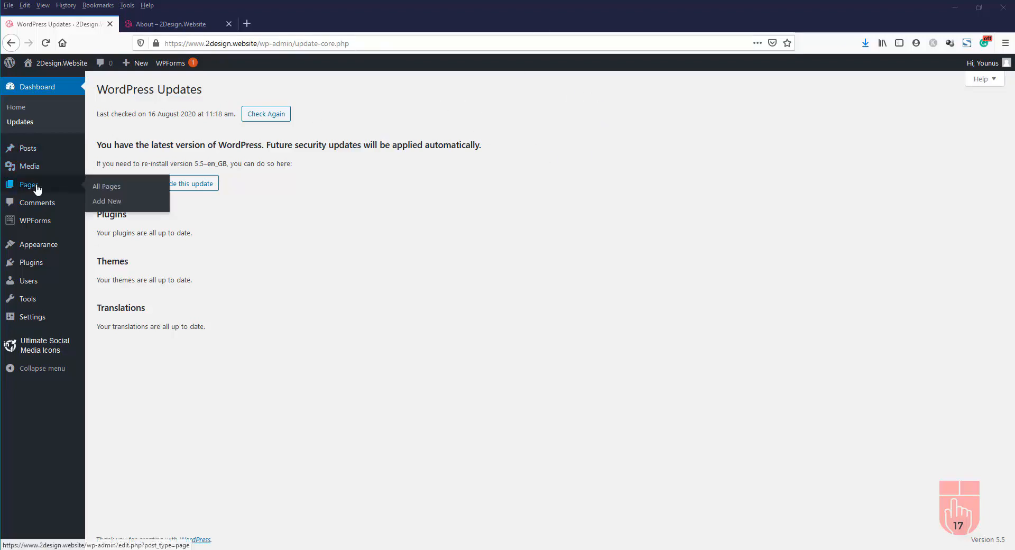
# Create a new page titled 'Services' and publish it at /services/
pyautogui.click(115, 202)
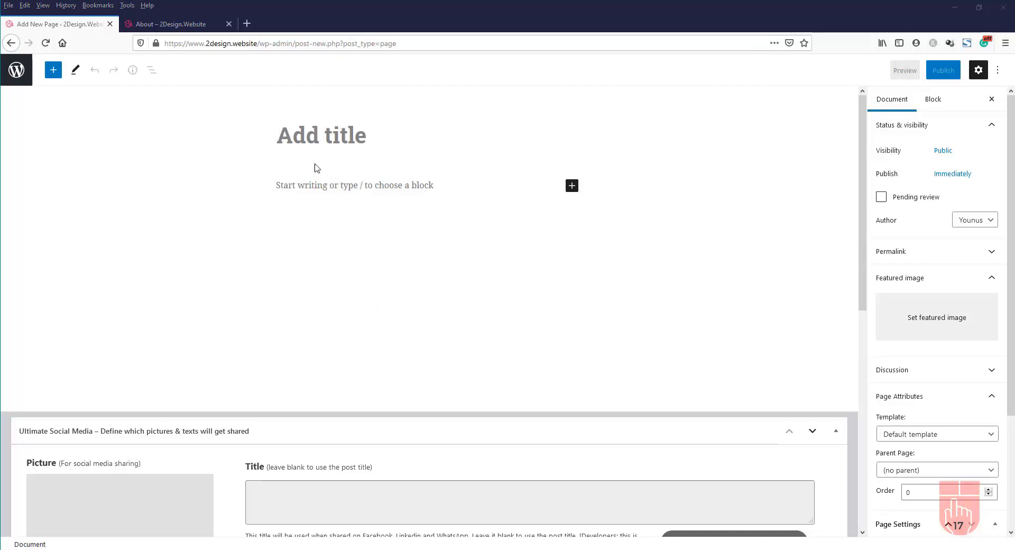
pyautogui.click(340, 137)
pyautogui.write('S')
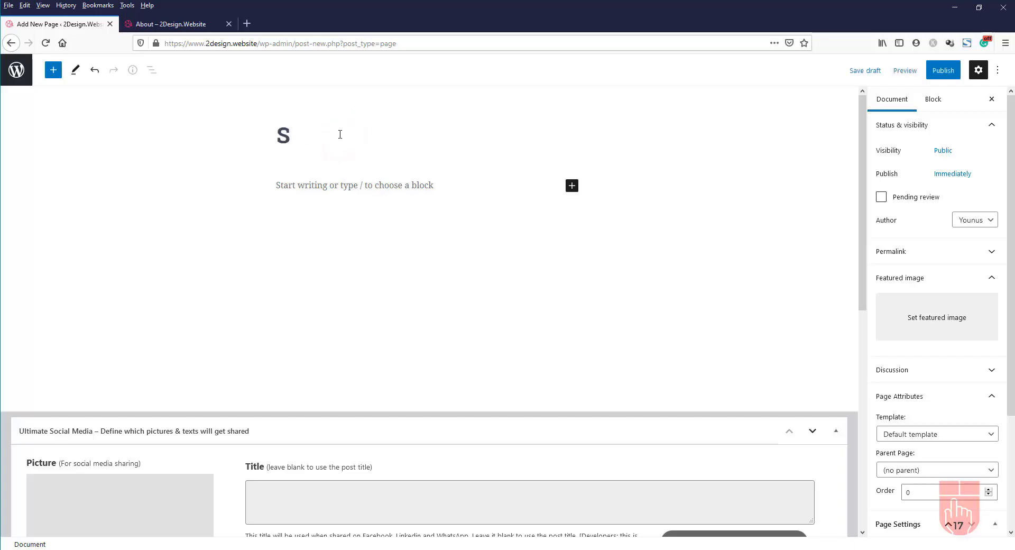
pyautogui.write('ervices')
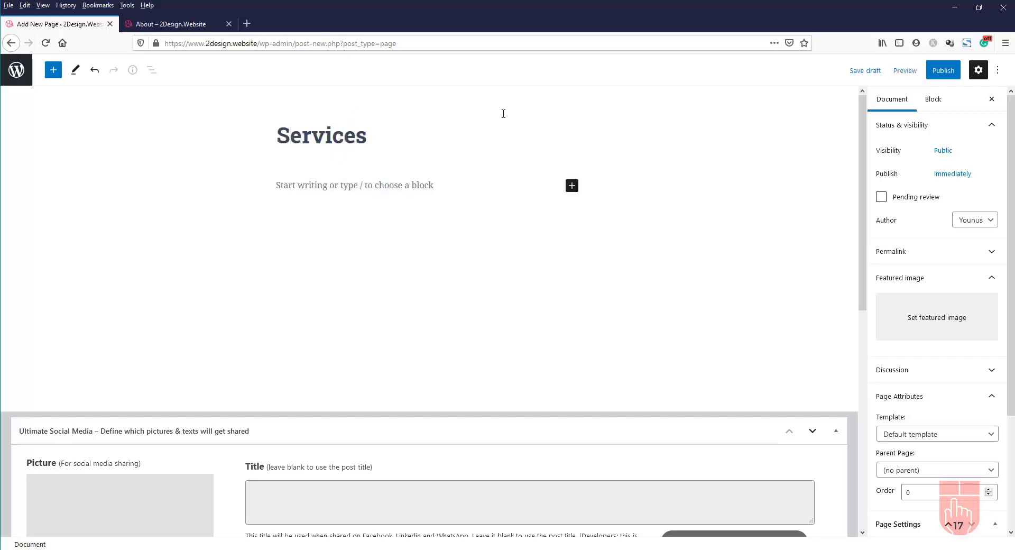
pyautogui.click(945, 74)
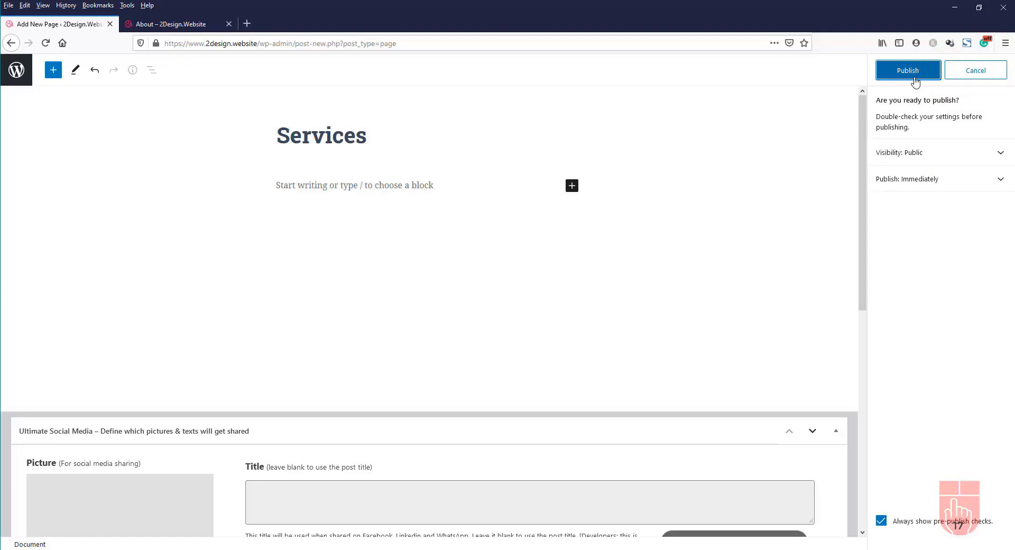
pyautogui.click(916, 79)
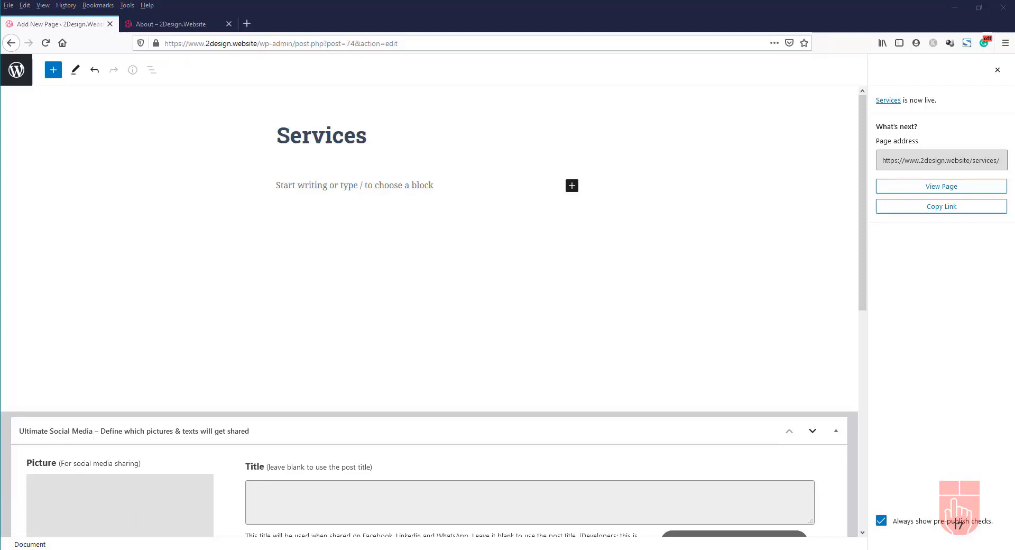
pyautogui.click(952, 187)
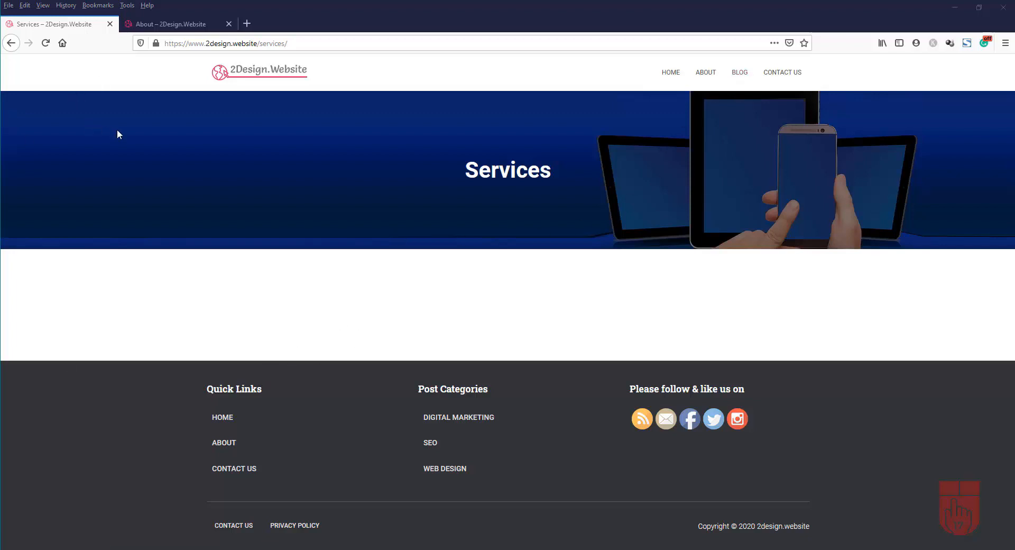
pyautogui.click(9, 44)
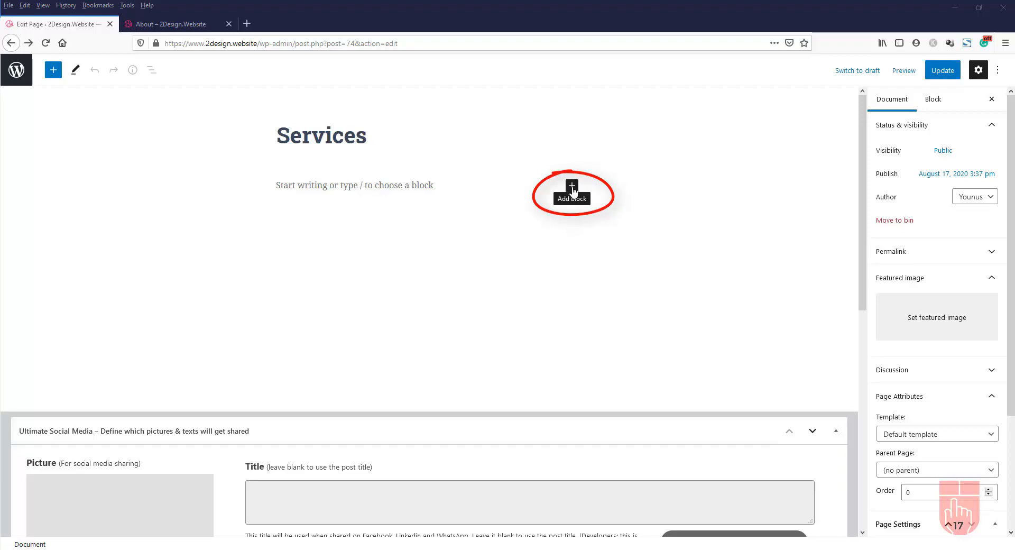
# Insert an empty Media & Text block from the full block library below the Services title
pyautogui.click(572, 187)
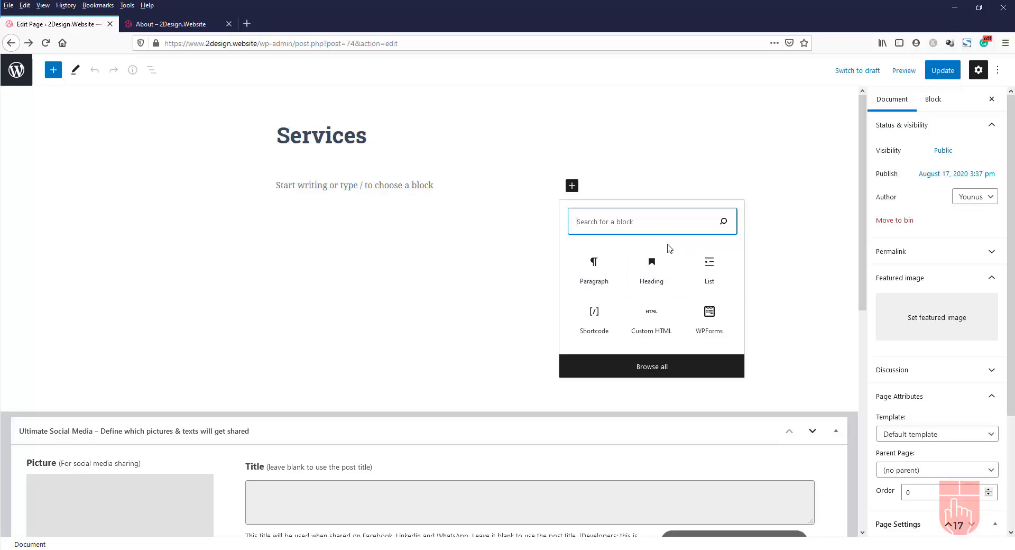
pyautogui.click(669, 368)
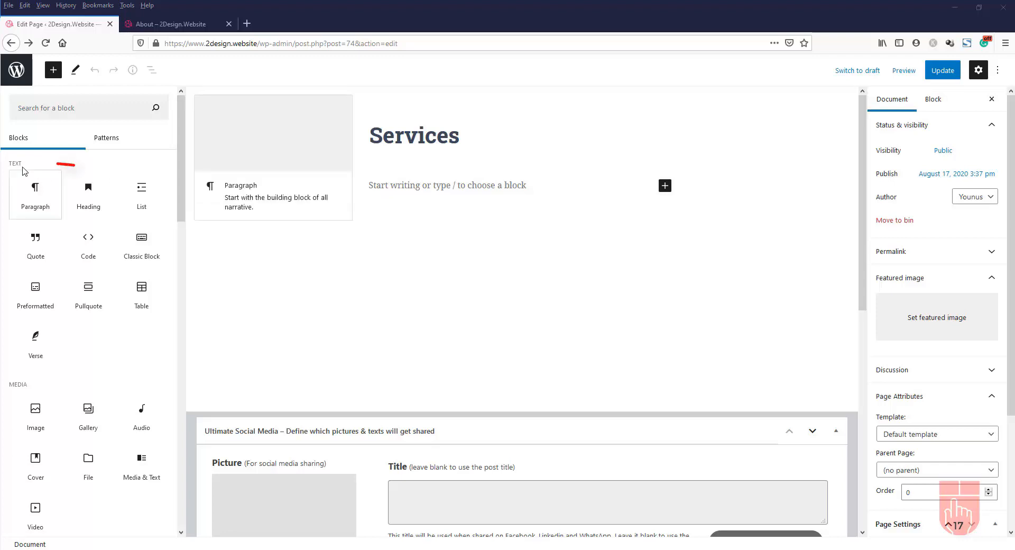
pyautogui.moveTo(180, 145); pyautogui.dragTo(198, 135)
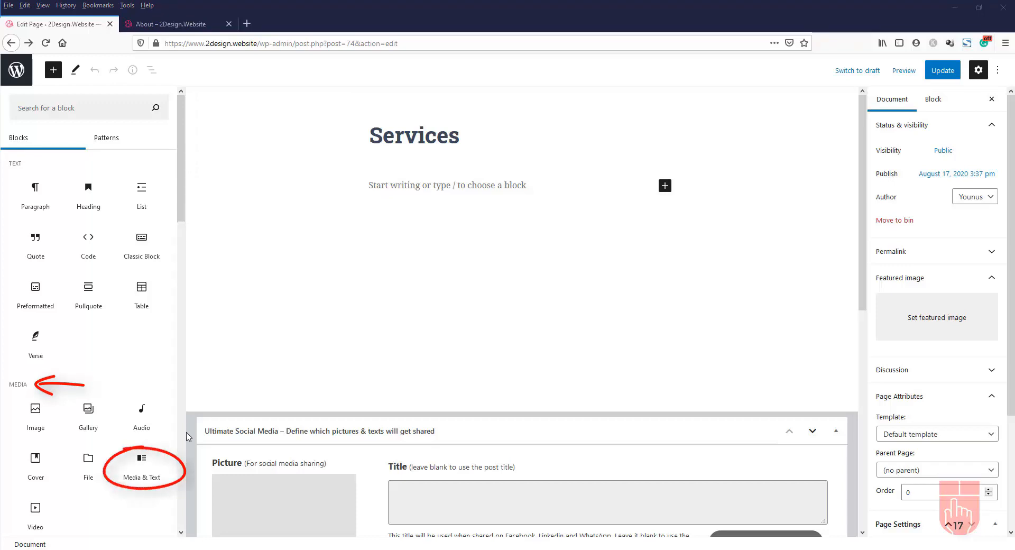
pyautogui.moveTo(136, 471)
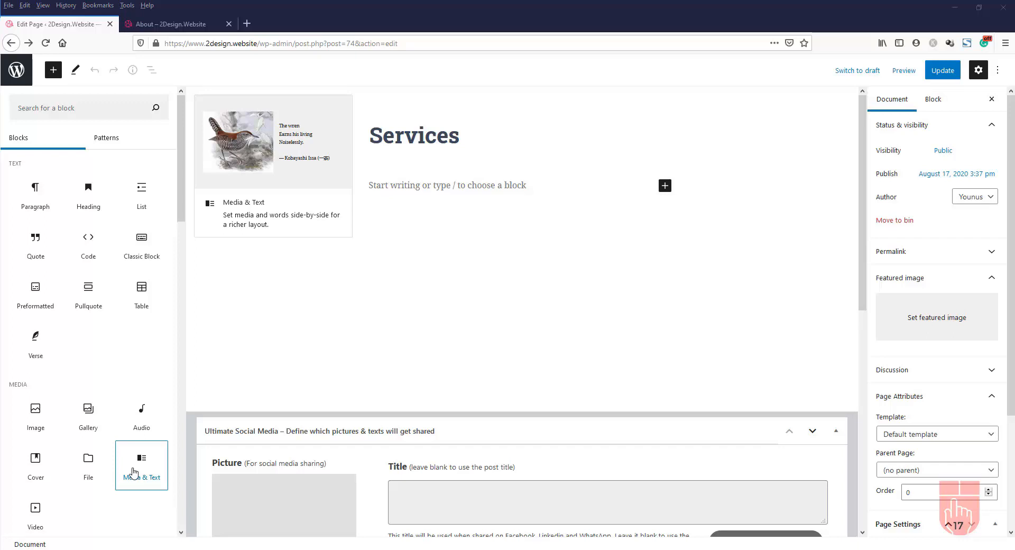
pyautogui.click(135, 472)
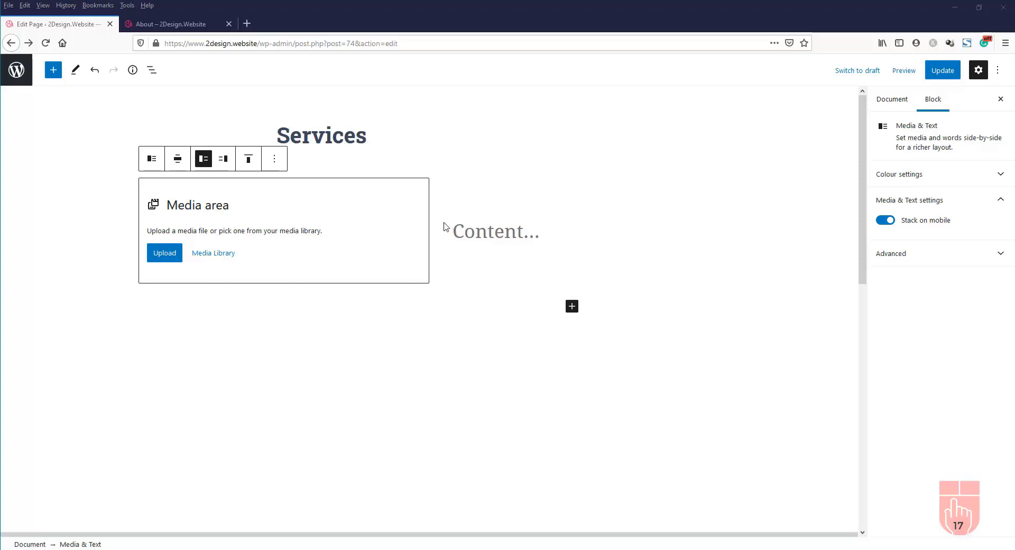
# Show the media on the right and upload web_design_service.jpg as the block's photo
pyautogui.click(222, 160)
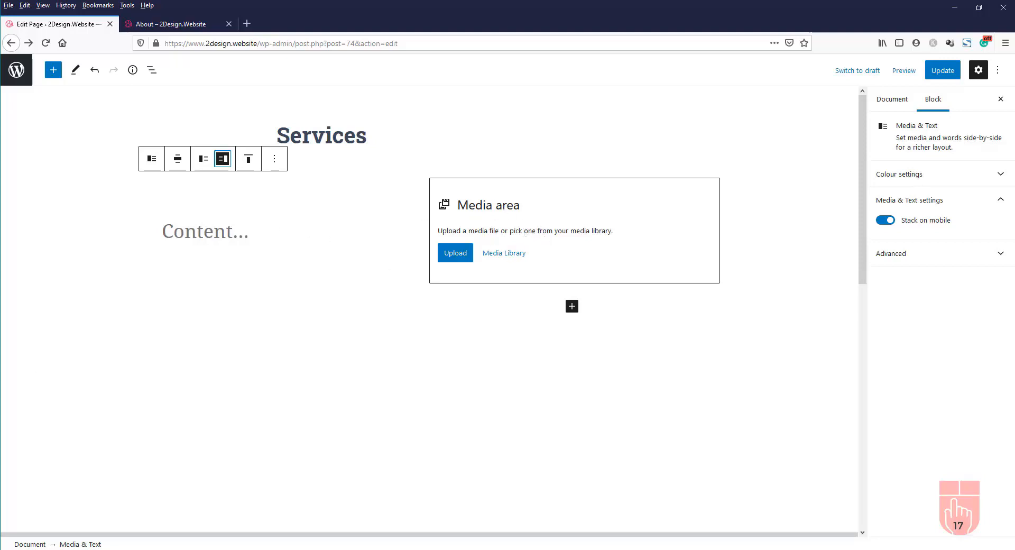
pyautogui.click(458, 262)
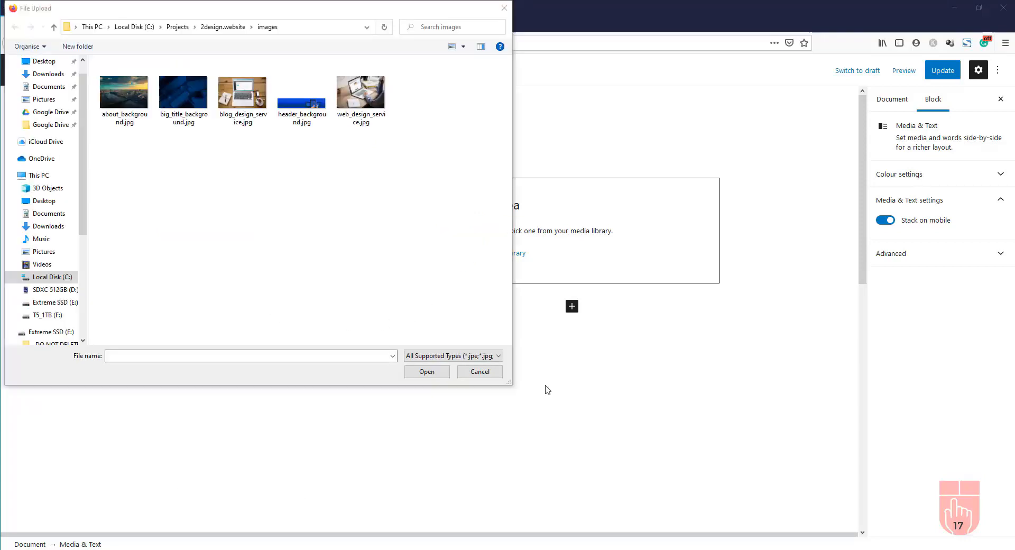
pyautogui.click(373, 100)
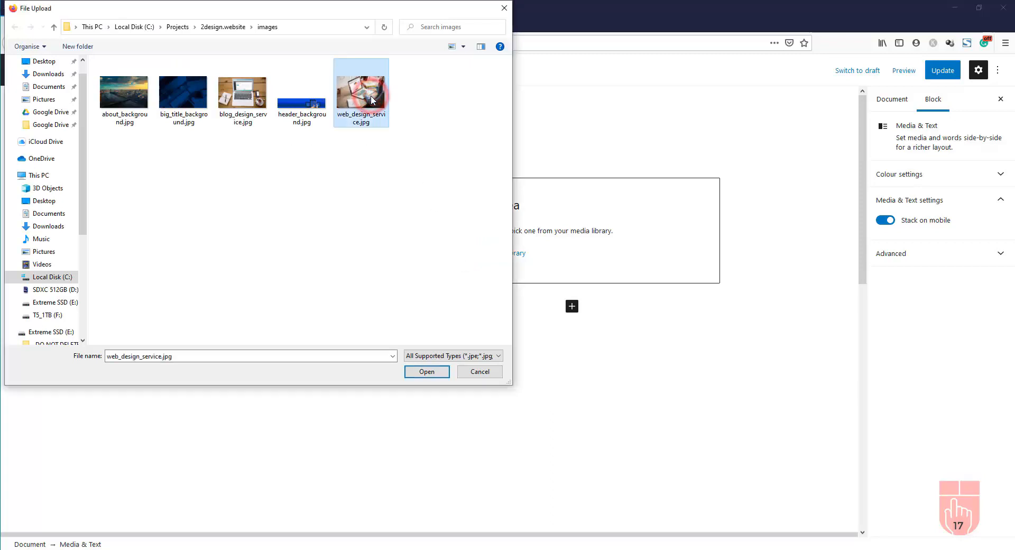
pyautogui.click(427, 372)
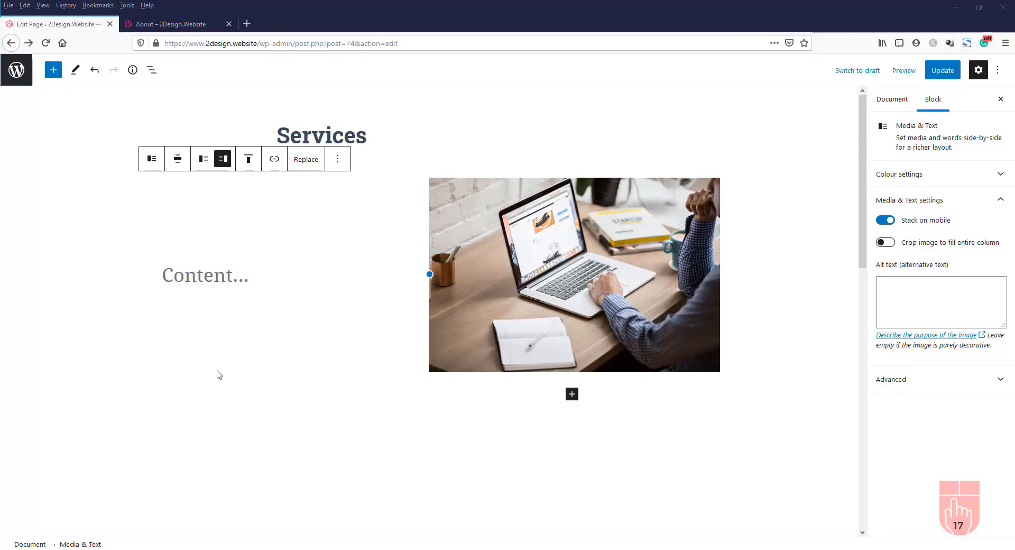
pyautogui.click(213, 269)
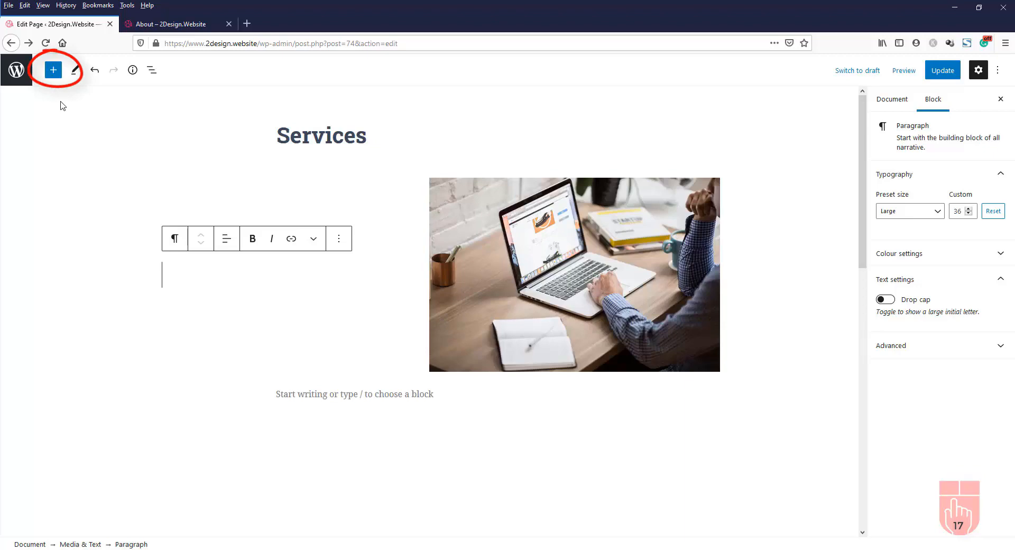
# Add a 'Website Design' heading to the block's text column
pyautogui.click(54, 73)
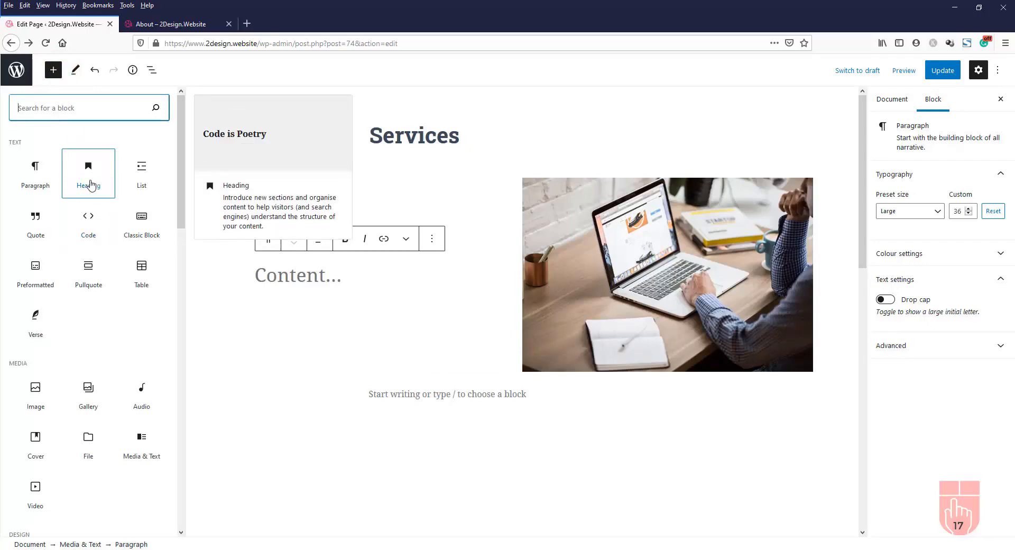
pyautogui.click(91, 184)
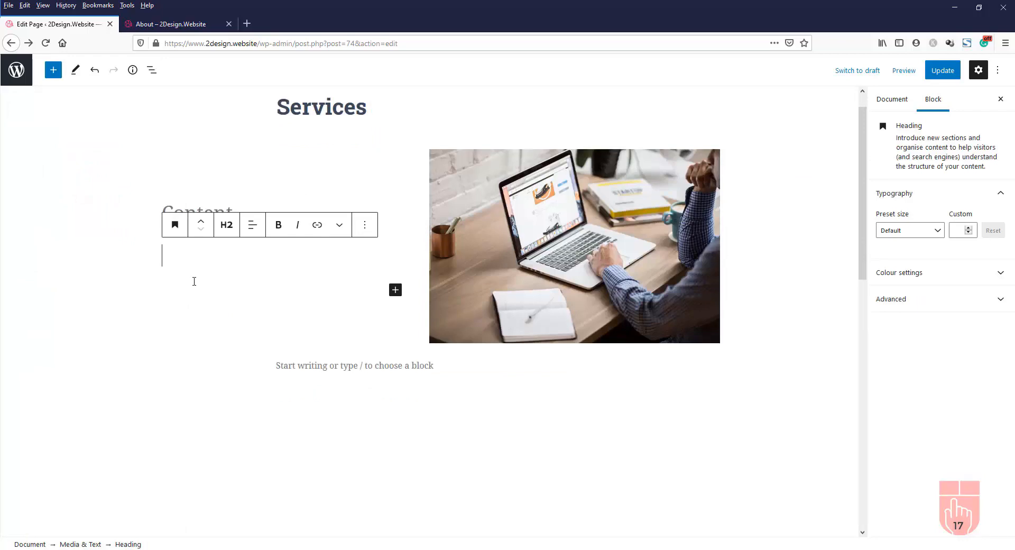
pyautogui.write('Website Design')
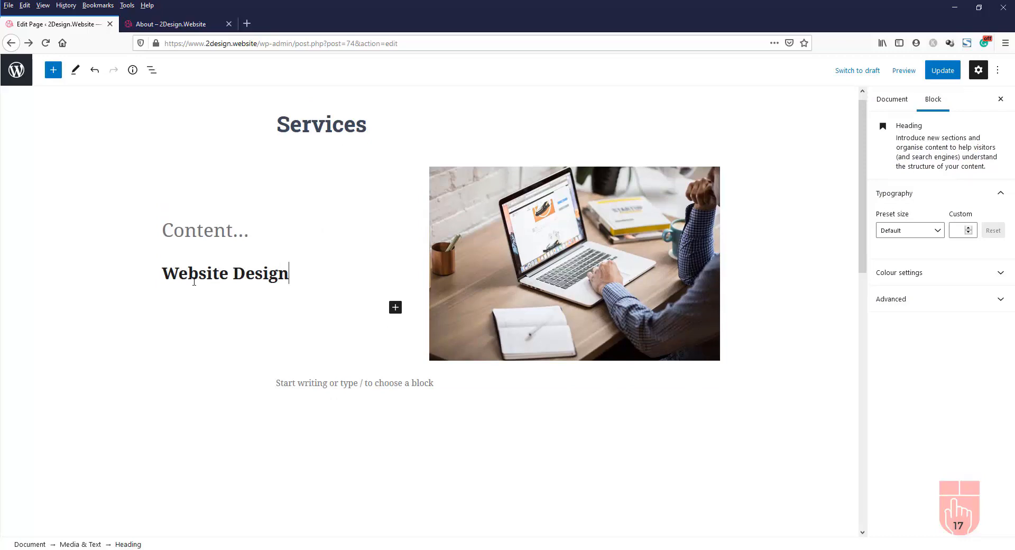
pyautogui.hotkey('alt', 'Tab')
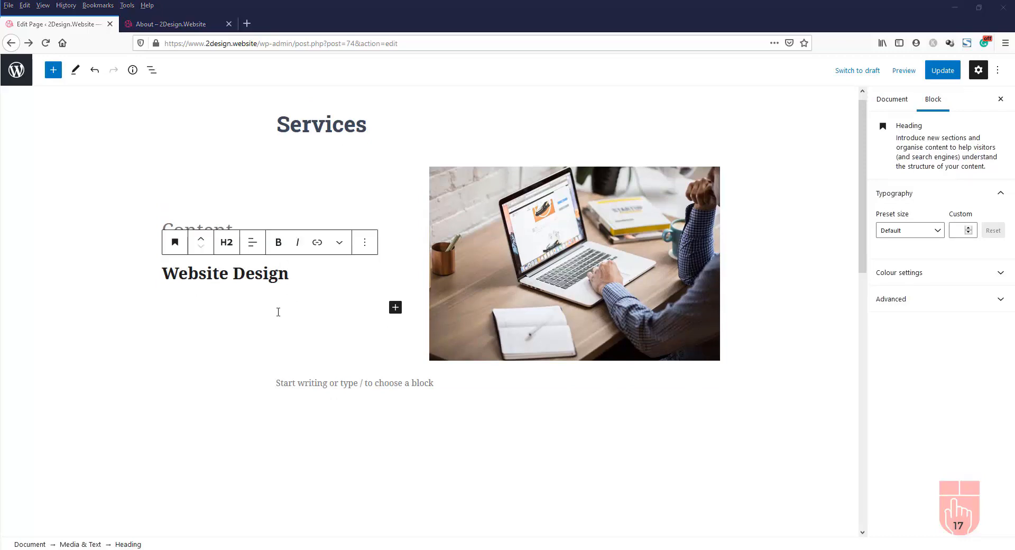
pyautogui.click(309, 276)
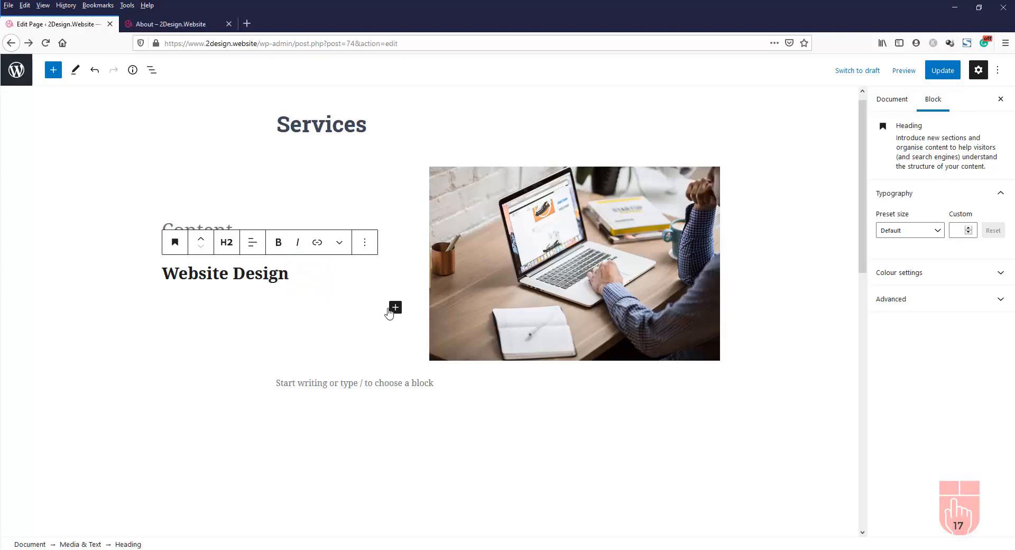
# Add a pasted Lorem ipsum paragraph under the Website Design heading
pyautogui.click(398, 309)
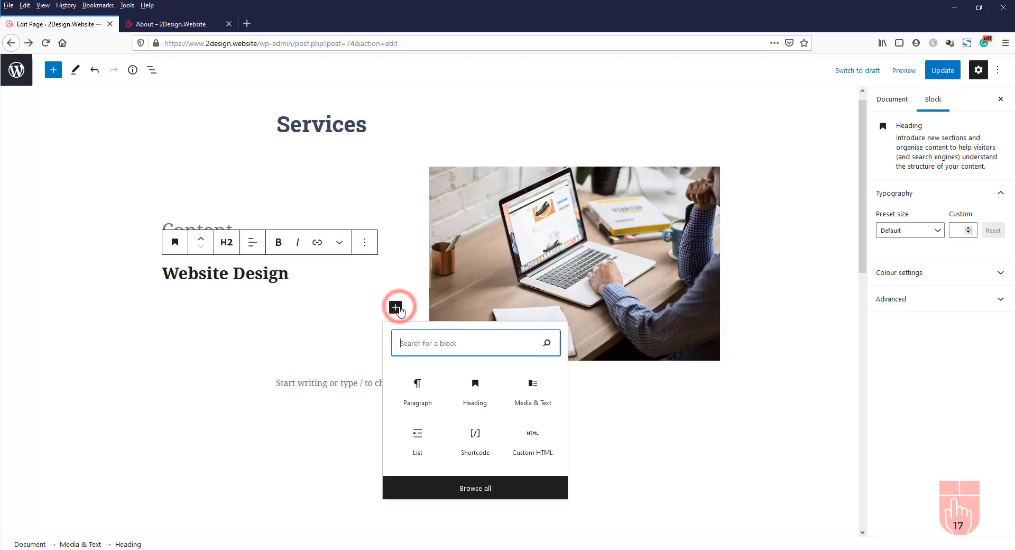
pyautogui.click(418, 394)
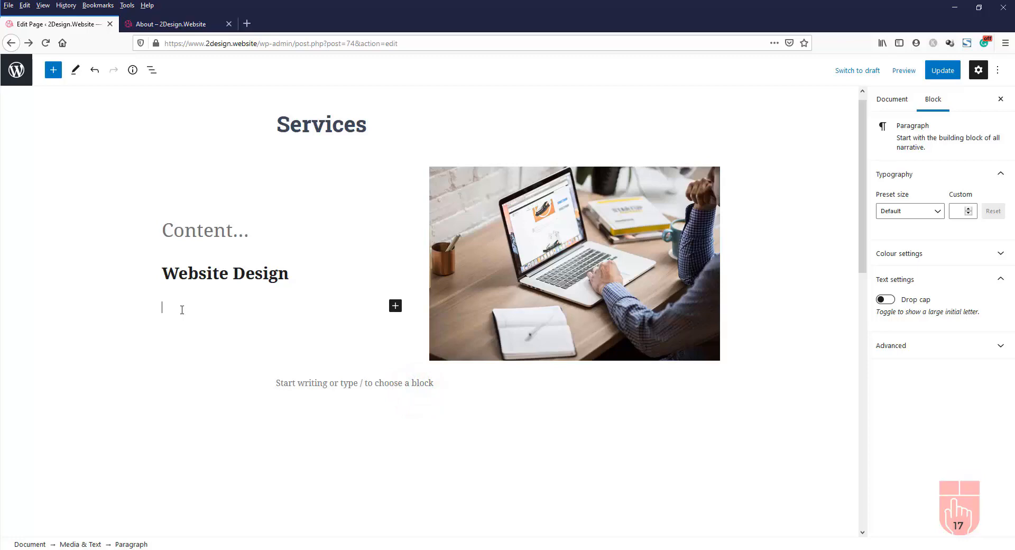
pyautogui.scroll(-2, 182, 310)
pyautogui.write('Lorem ipsum dolor sit amet, consectetur adipiscing elit, sed do eiusmod tempor incididunt ut labore et dolore magna aliqua. Pellentesque eu tincidunt tortor aliquam. Morbi blandit cursus risus at. Consequat interdum varius sit amet mattis vulputate enim nulla aliquet. Volutpat est velit egestas dui id ornare arcu odio ut.')
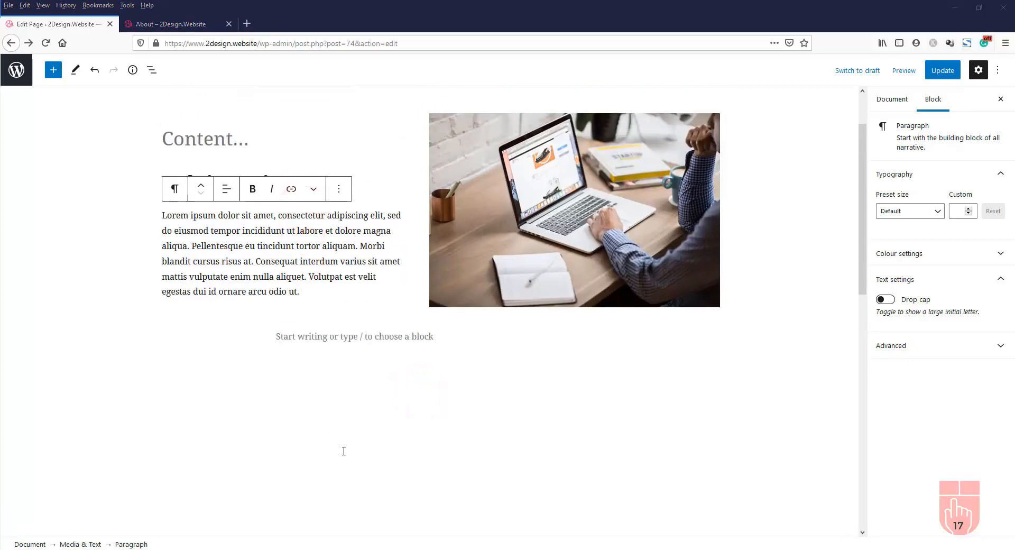
pyautogui.click(332, 291)
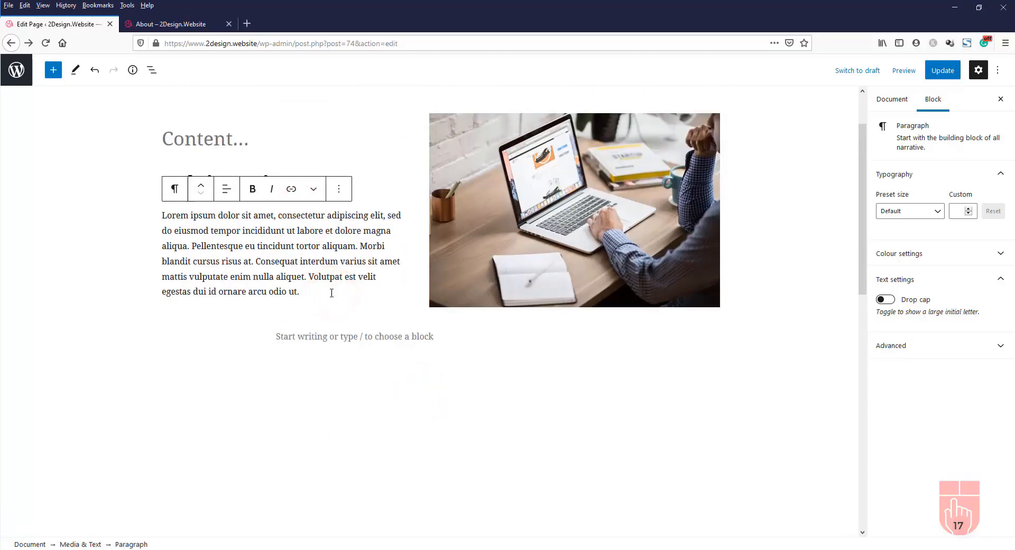
pyautogui.press('Return')
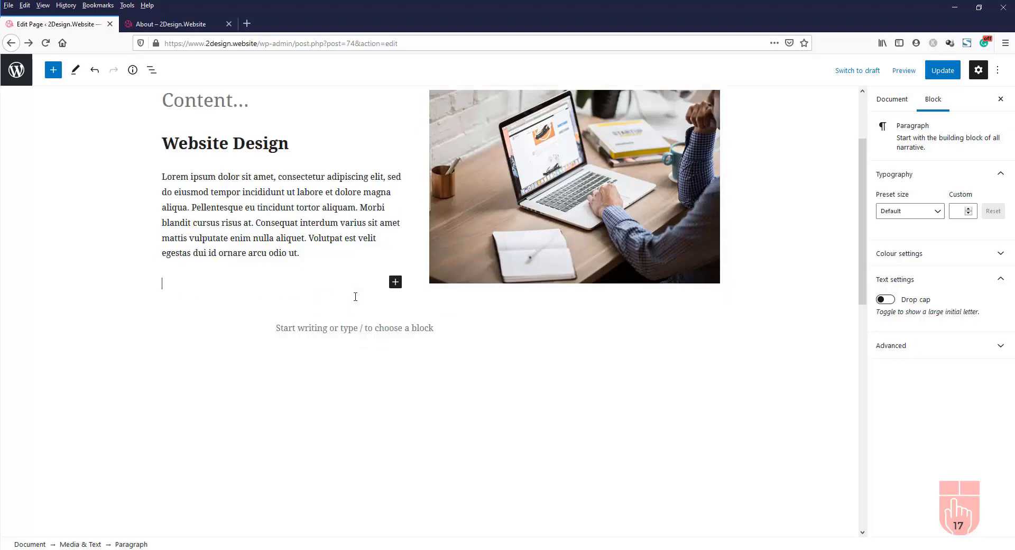
# Add a 'View More' button under the paragraph and update the Services page
pyautogui.click(397, 286)
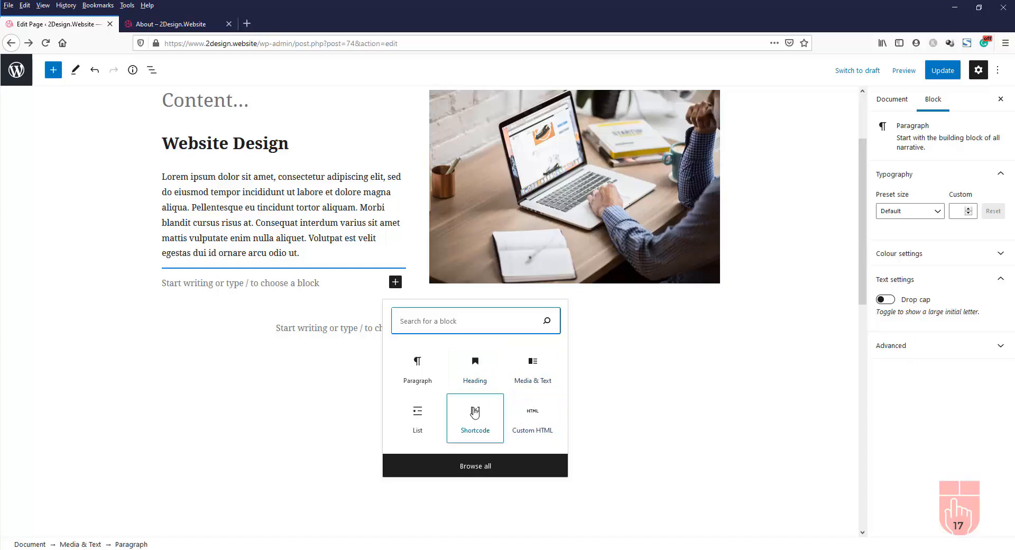
pyautogui.click(482, 469)
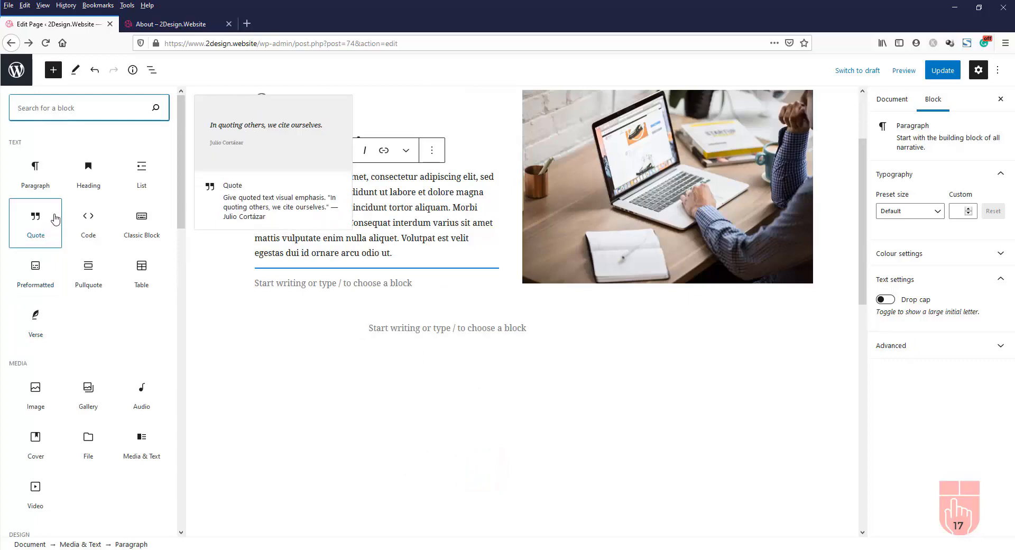
pyautogui.scroll(-2, 113, 268)
pyautogui.scroll(-6, 114, 269)
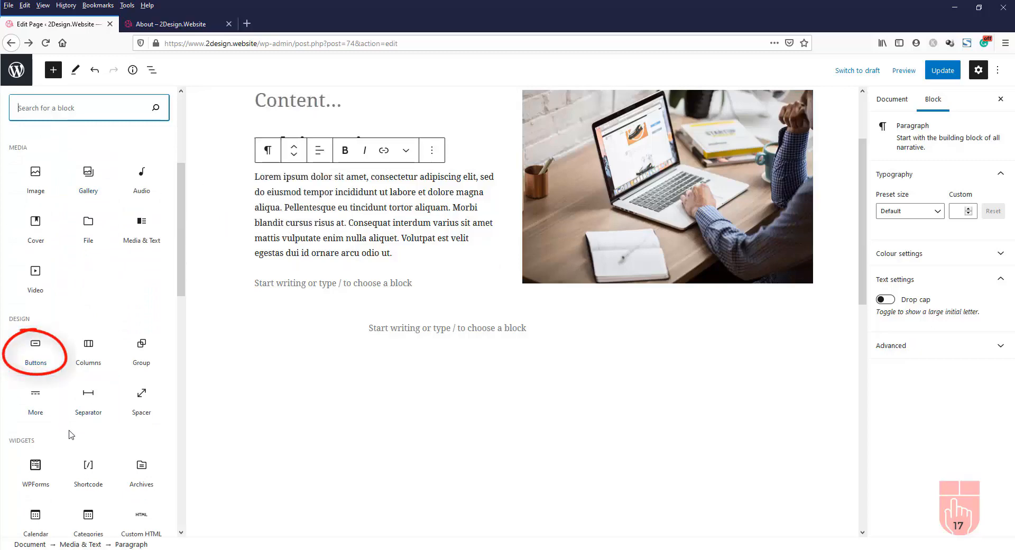
pyautogui.click(35, 346)
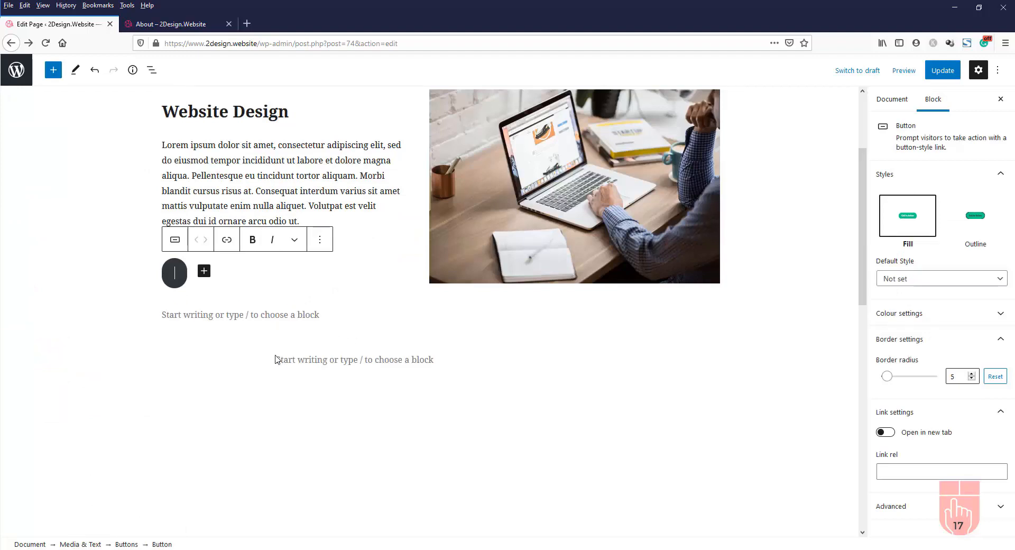
pyautogui.write('View More')
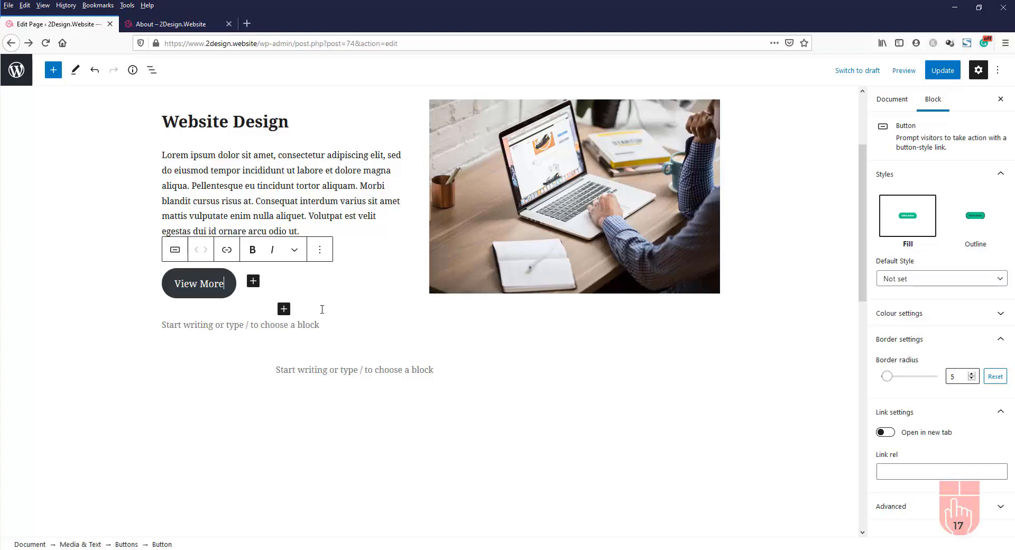
pyautogui.click(950, 74)
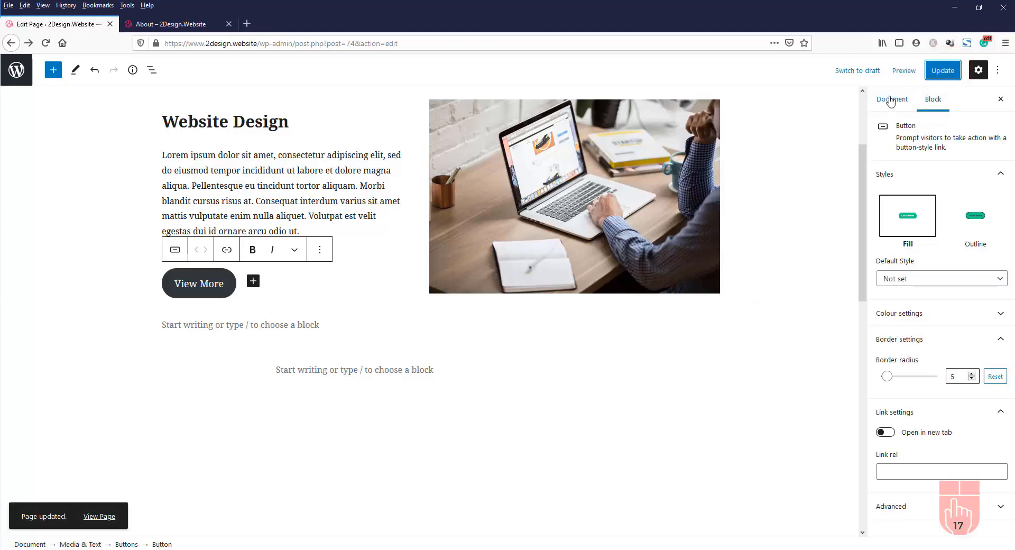
pyautogui.click(904, 75)
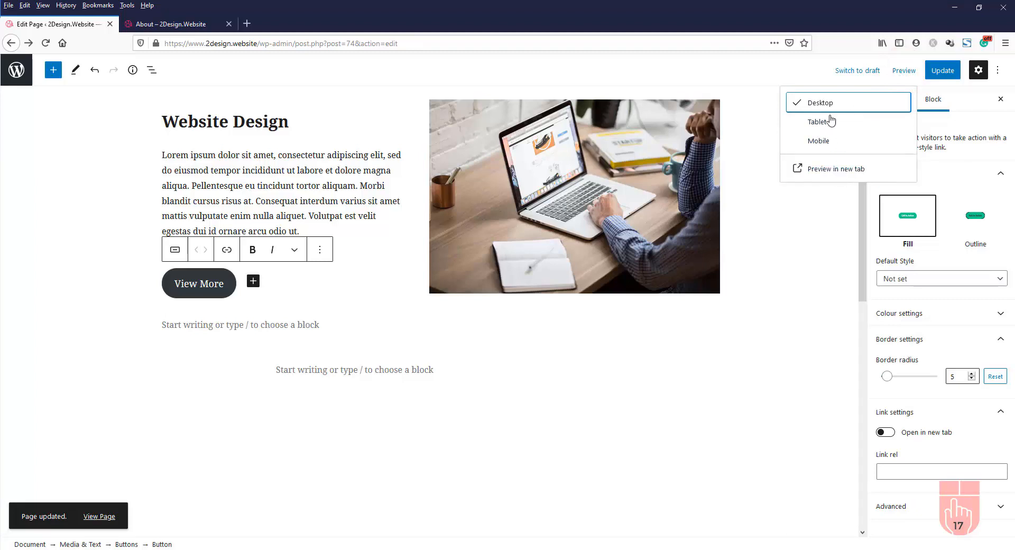
# Preview the Services page in a new tab, test View More, then return to the editor
pyautogui.click(838, 169)
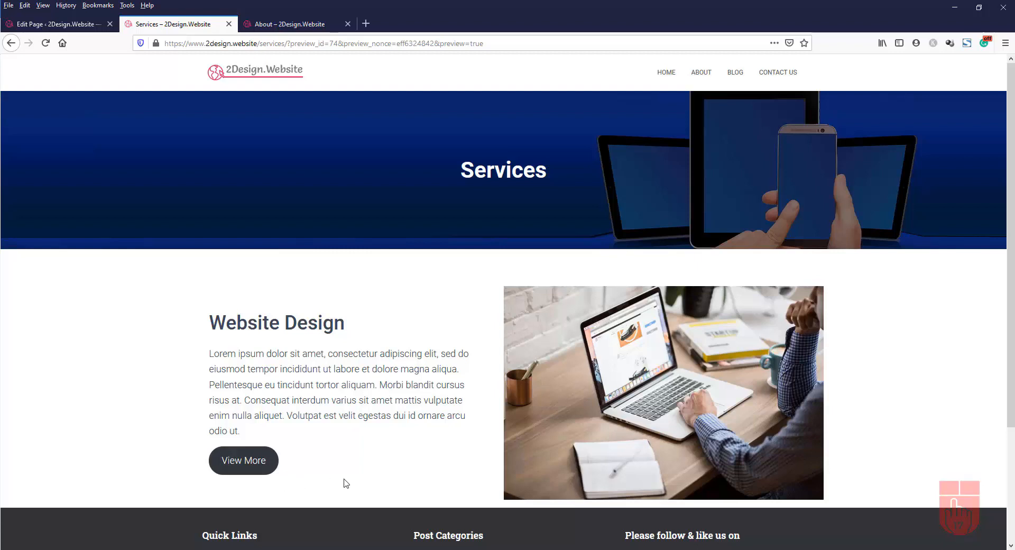
pyautogui.click(236, 466)
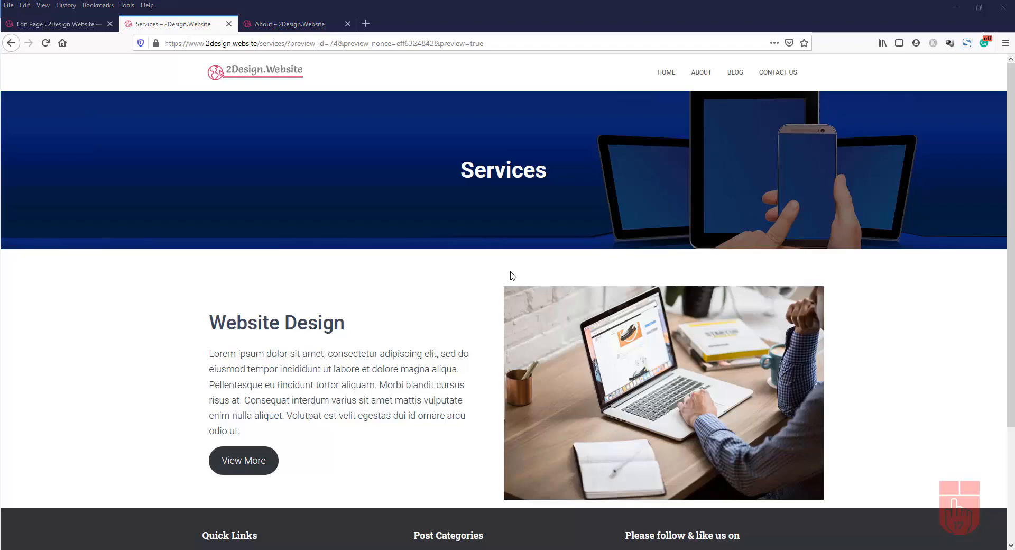
pyautogui.click(60, 27)
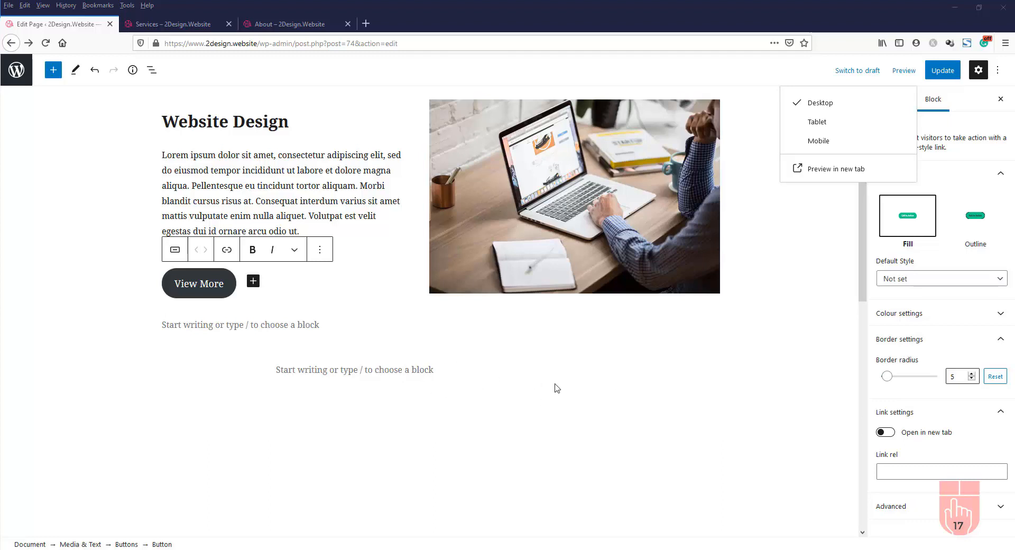
# Add a Default-style separator coloured Header Background purple below the section and update the page
pyautogui.click(448, 369)
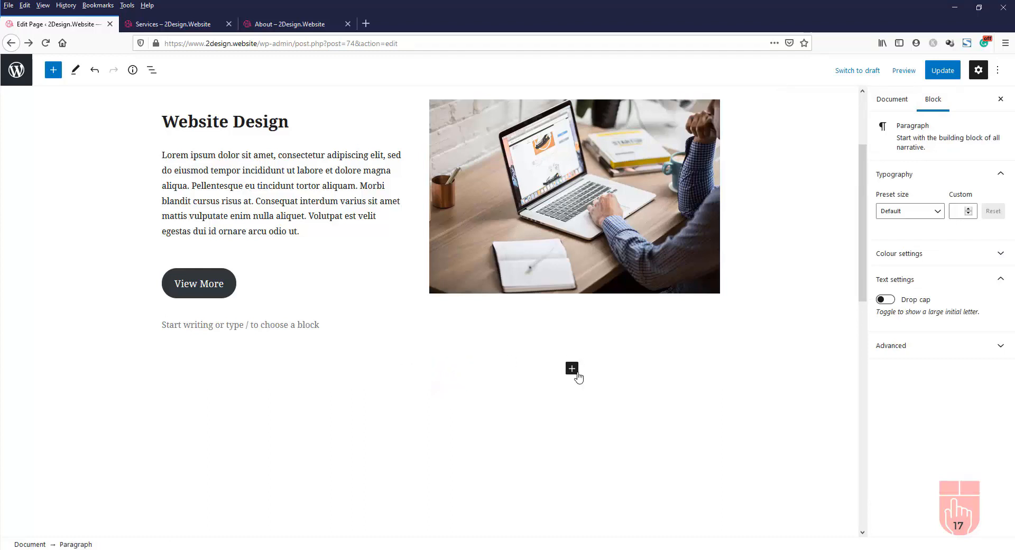
pyautogui.click(54, 72)
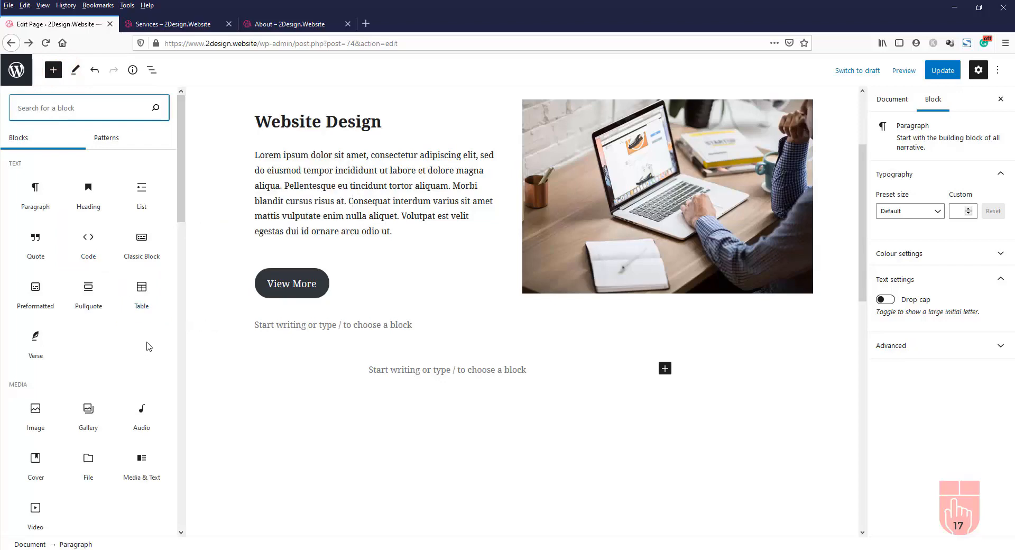
pyautogui.scroll(-4, 147, 345)
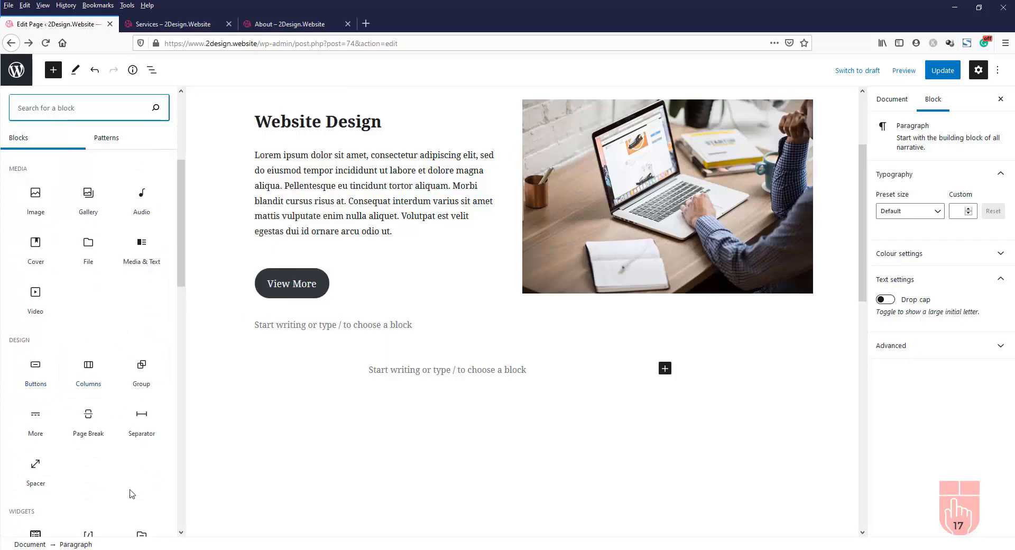
pyautogui.click(162, 410)
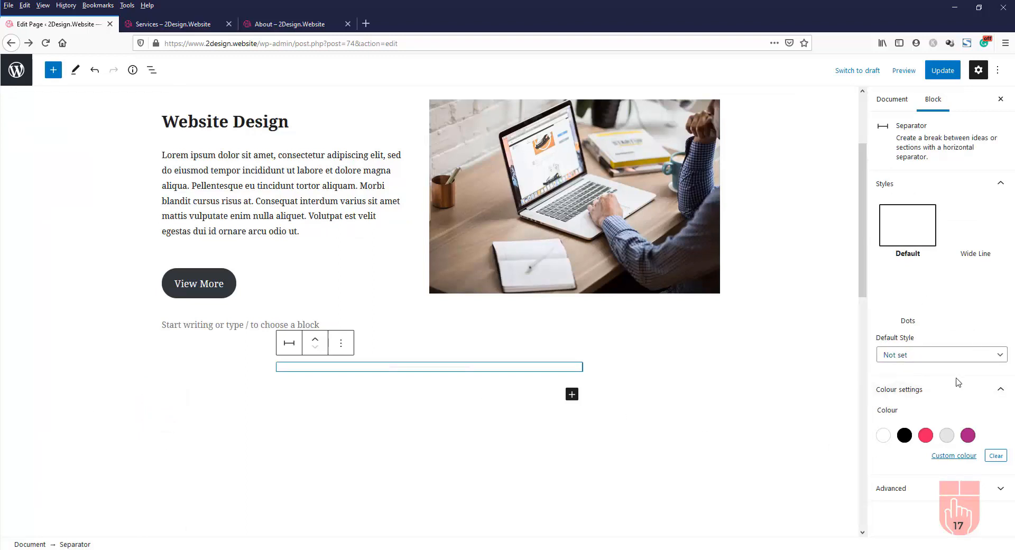
pyautogui.click(974, 228)
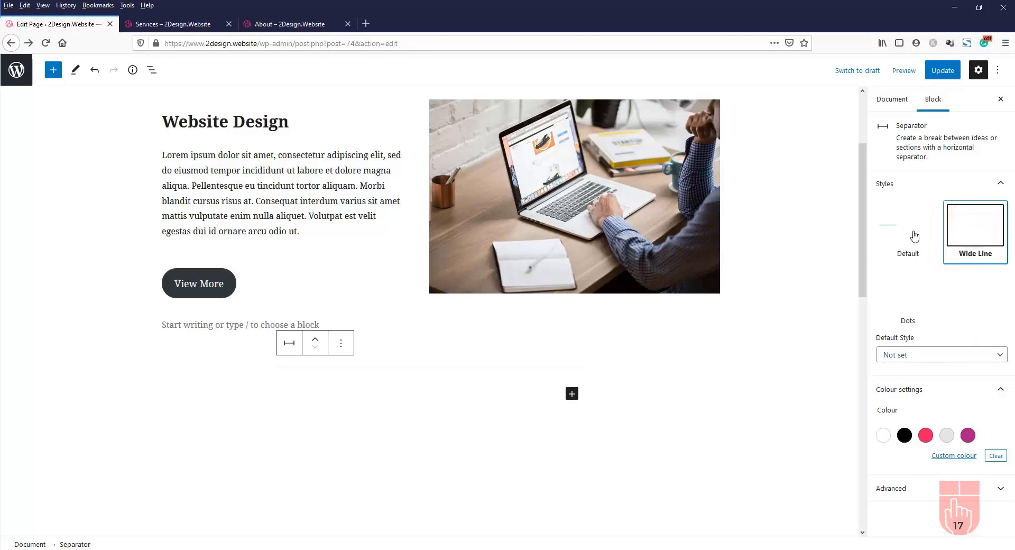
pyautogui.click(895, 233)
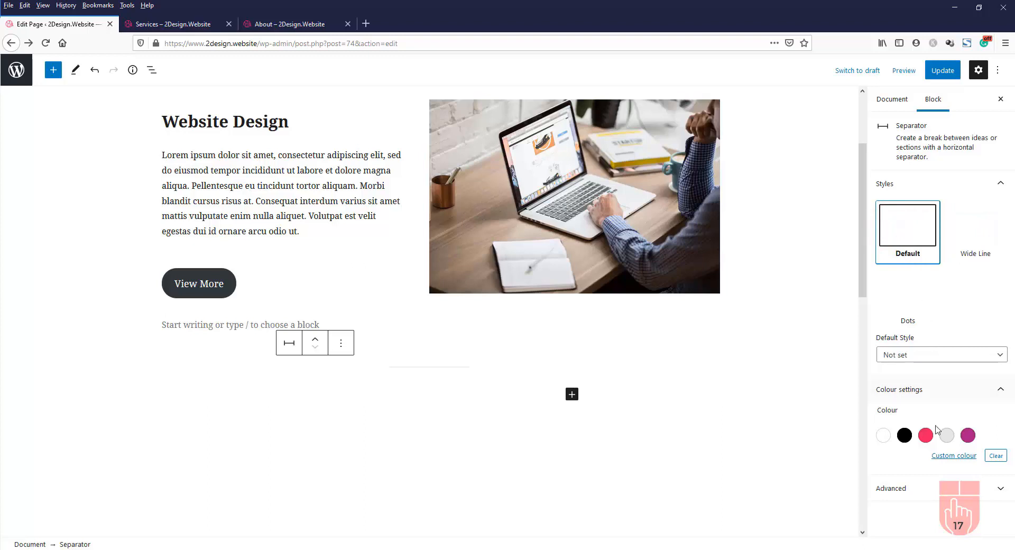
pyautogui.click(969, 436)
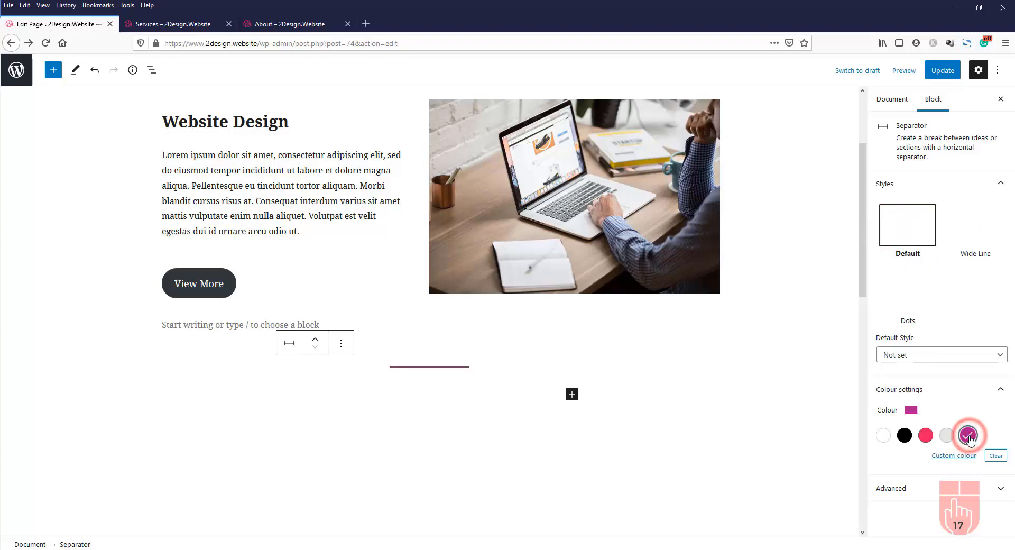
pyautogui.click(946, 71)
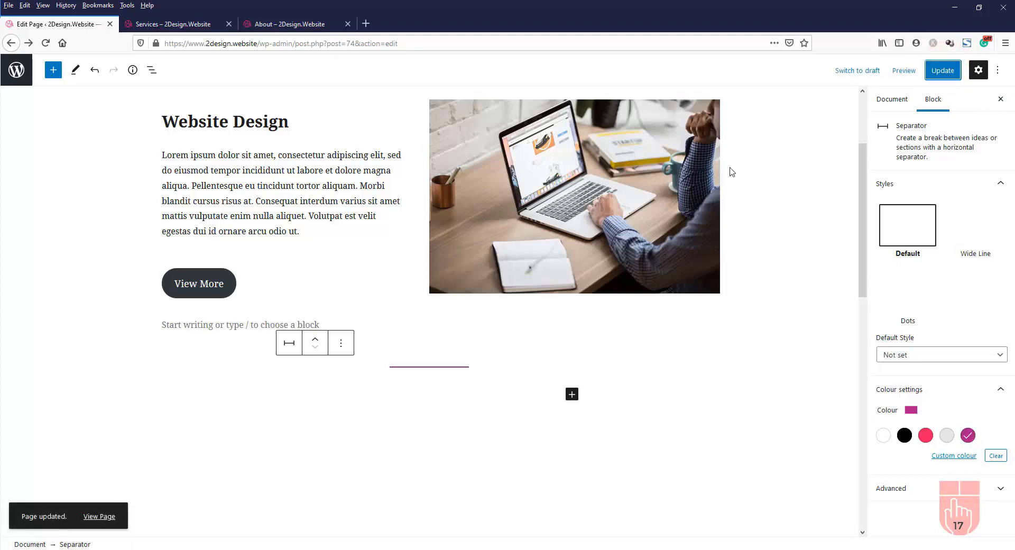
pyautogui.click(174, 26)
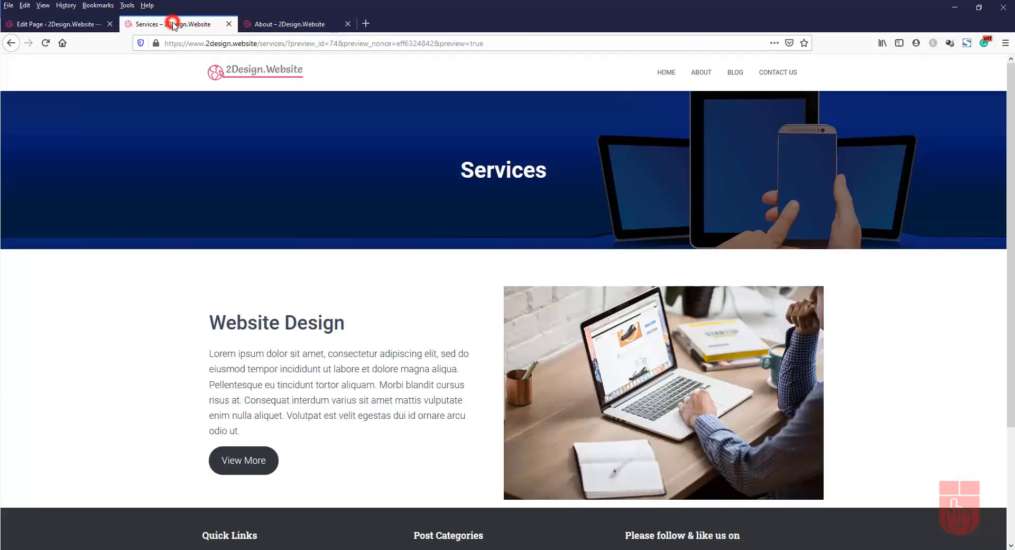
pyautogui.click(45, 45)
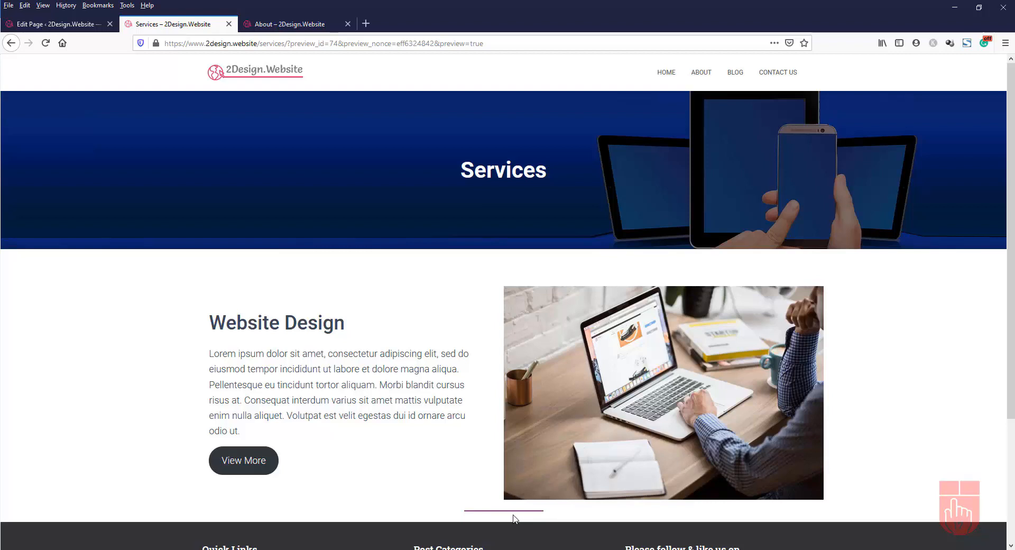
pyautogui.click(67, 29)
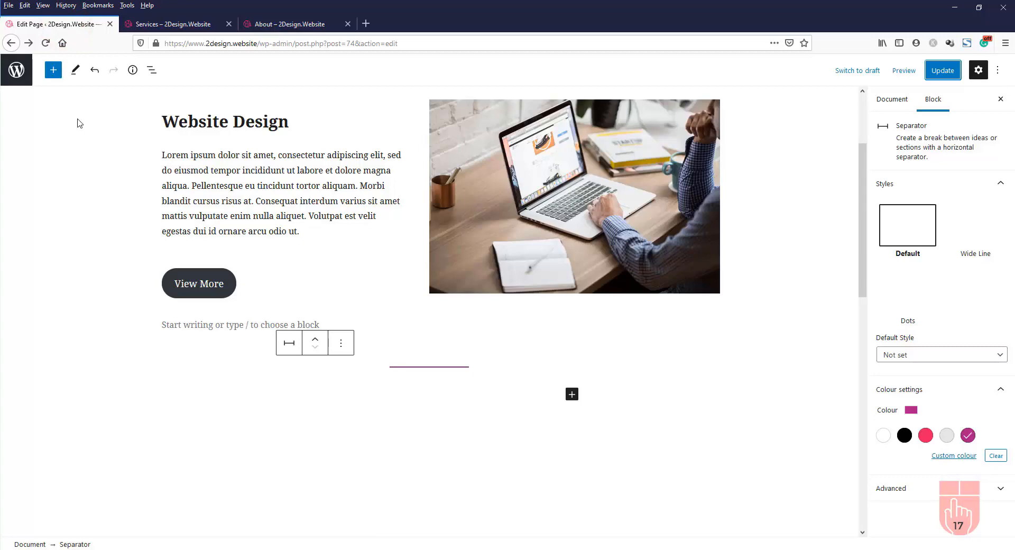
# Add a Media & Text block below the separator with blog_design_service.jpg uploaded
pyautogui.click(55, 77)
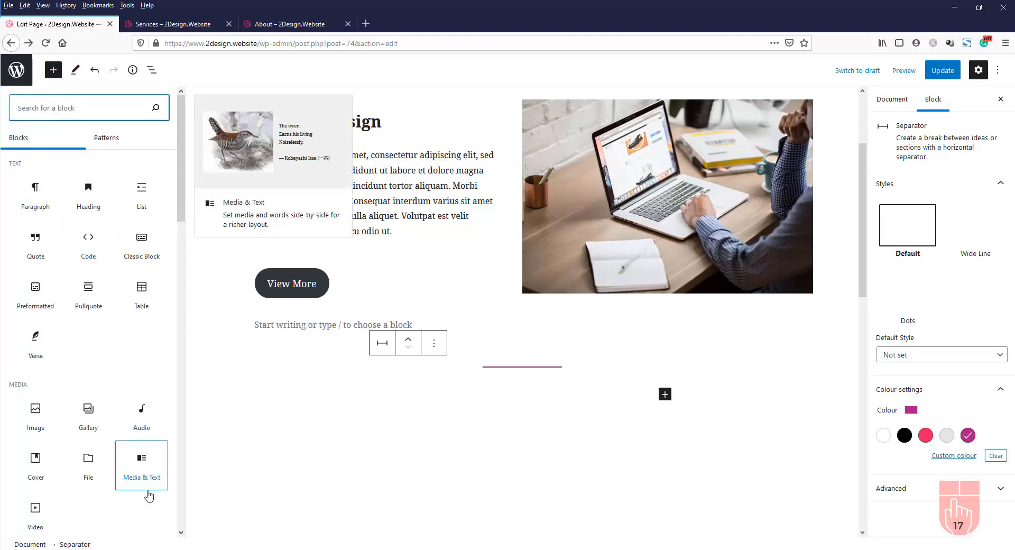
pyautogui.click(154, 457)
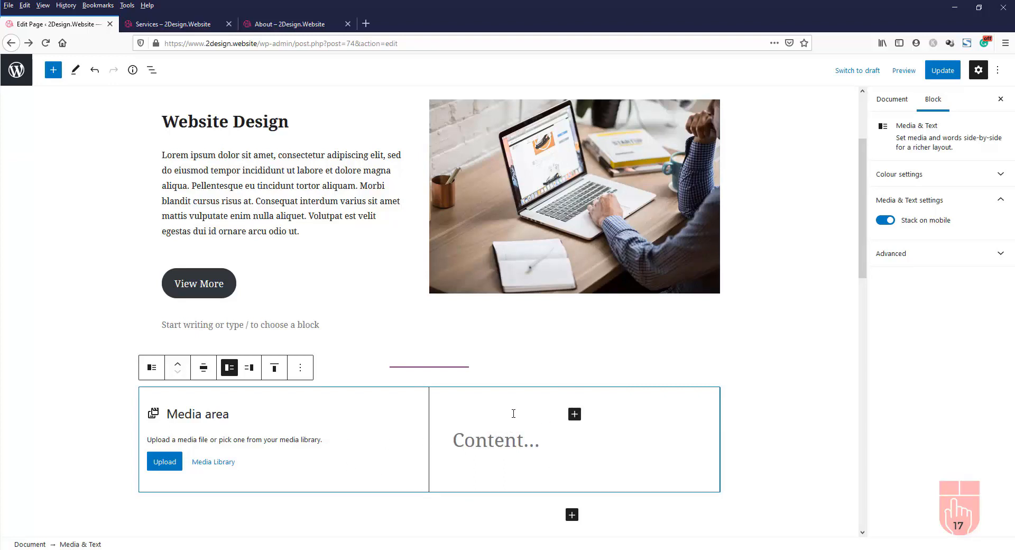
pyautogui.click(166, 467)
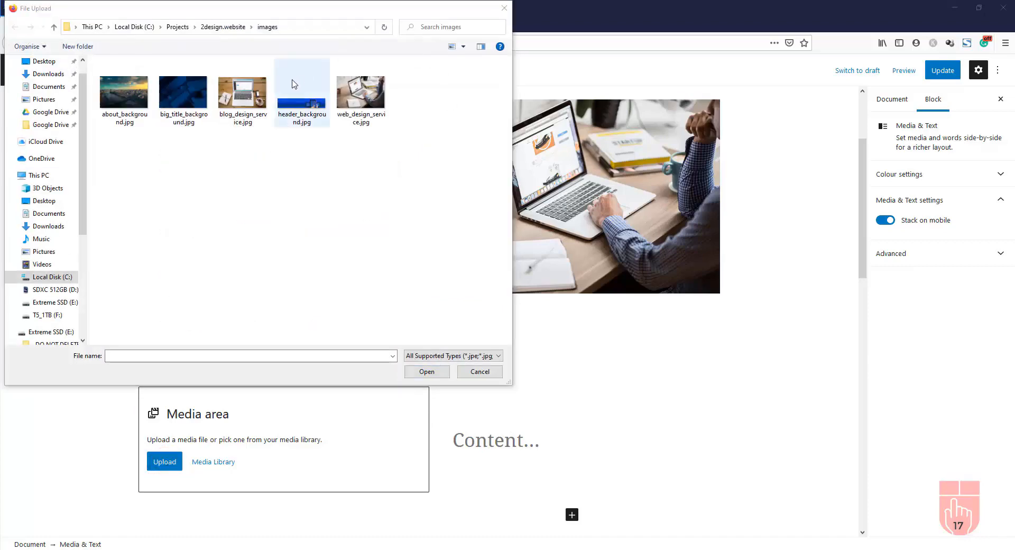
pyautogui.click(245, 100)
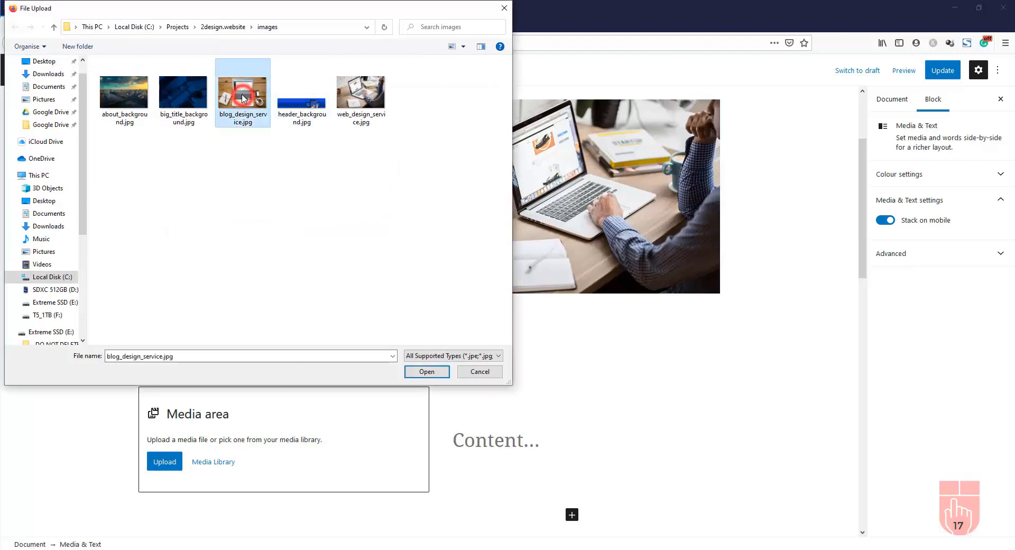
pyautogui.click(427, 372)
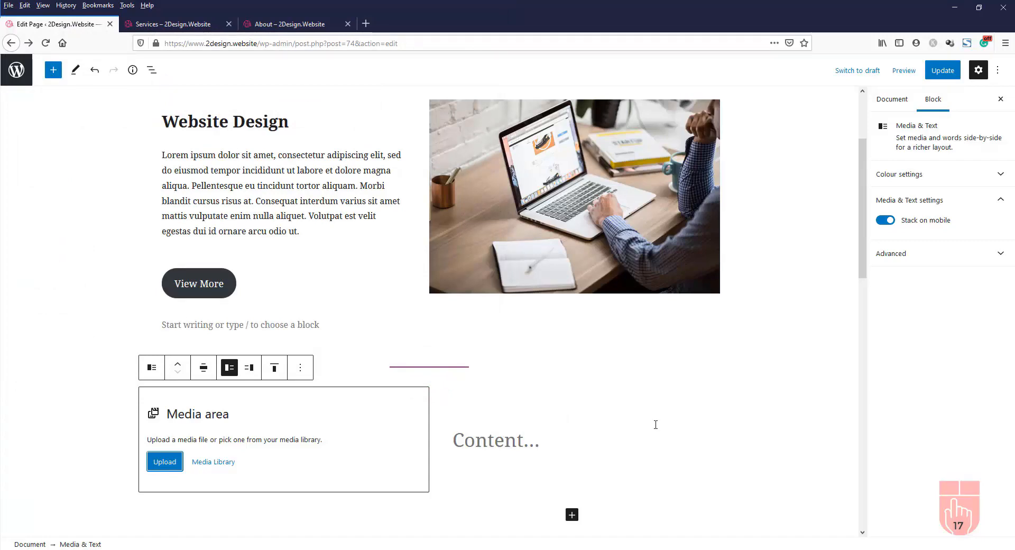
pyautogui.scroll(-3, 656, 425)
# Add a 'Blog Design' heading in the block's text column
pyautogui.click(462, 396)
pyautogui.click(497, 249)
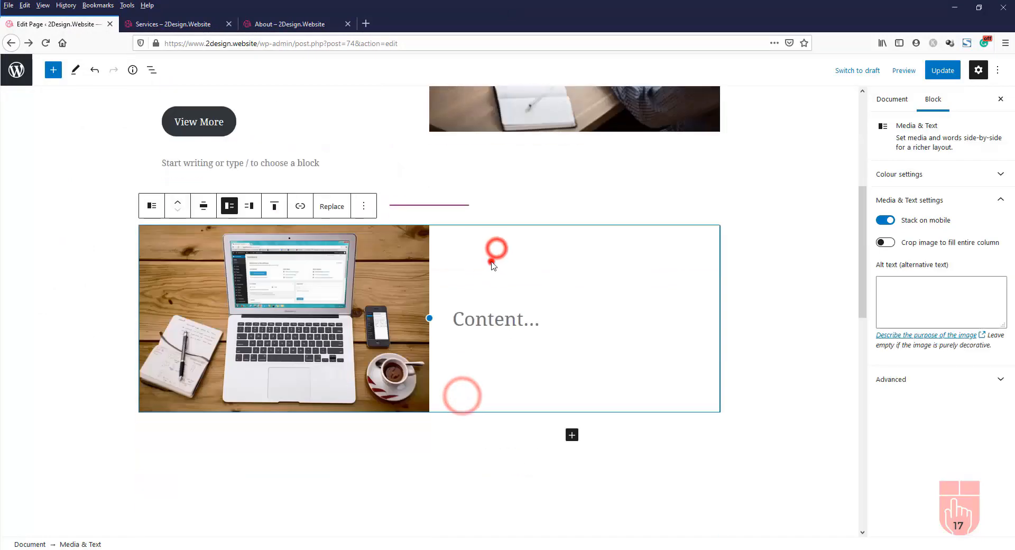
pyautogui.click(491, 261)
pyautogui.click(497, 315)
pyautogui.click(493, 324)
pyautogui.click(53, 69)
pyautogui.click(81, 177)
pyautogui.write('Blog Design')
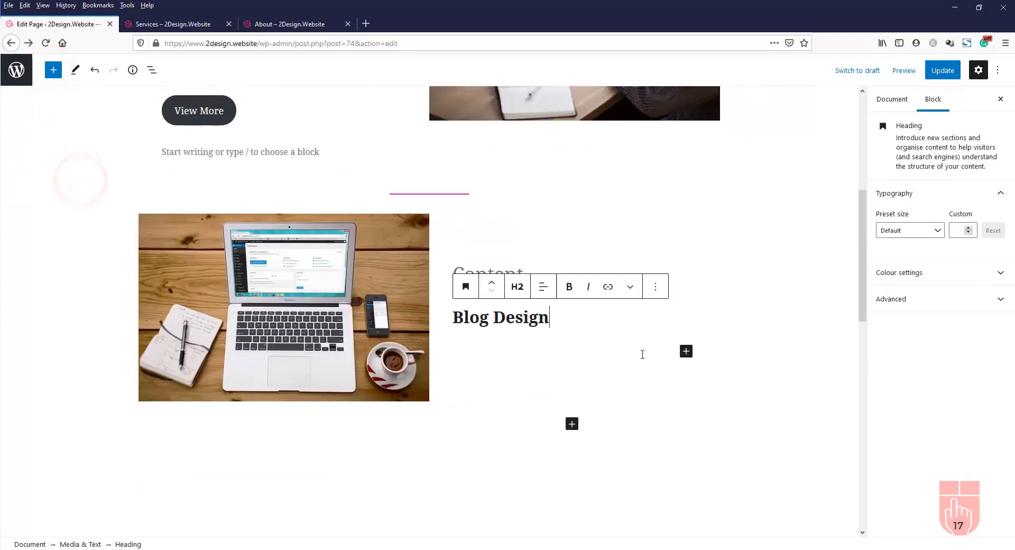
# Add a lorem ipsum paragraph under the Blog Design heading
pyautogui.click(687, 351)
pyautogui.click(709, 427)
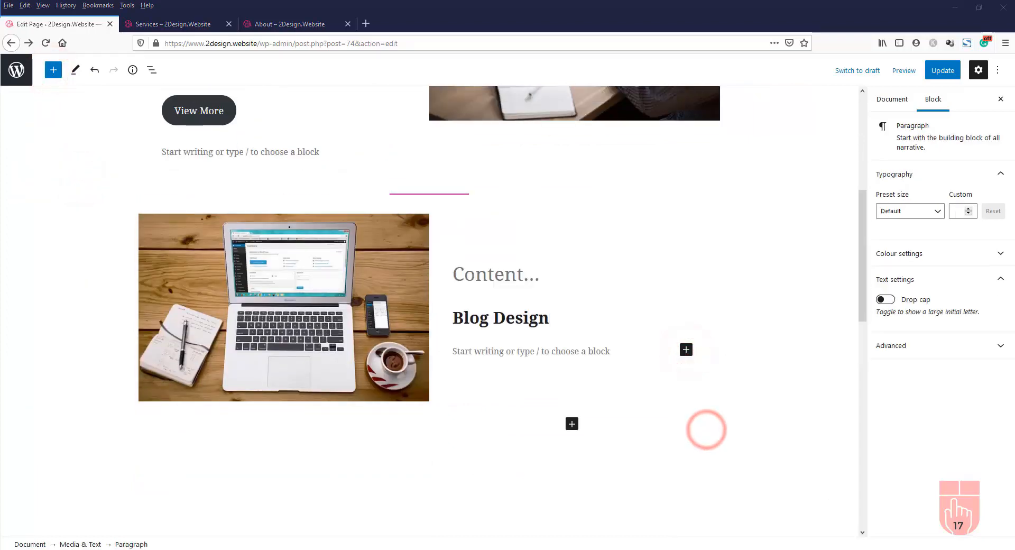
pyautogui.write('At tempor commodo ullamcorper a lacus. Arcu cursus vitae congue mauris rhoncus aenean vel. Non curabitur gravida arcu ac. Fringilla ut morbi tincidunt augue. Vitae nunc sed velit dignissim sodales ut eu. Viverra nibh cras pulvinar mattis. Eu lobortis elementum nibh tellus molestie nunc non.')
pyautogui.click(472, 351)
pyautogui.press('Return')
# Add a 'View More' button below the paragraph and update the page
pyautogui.click(687, 342)
pyautogui.click(711, 473)
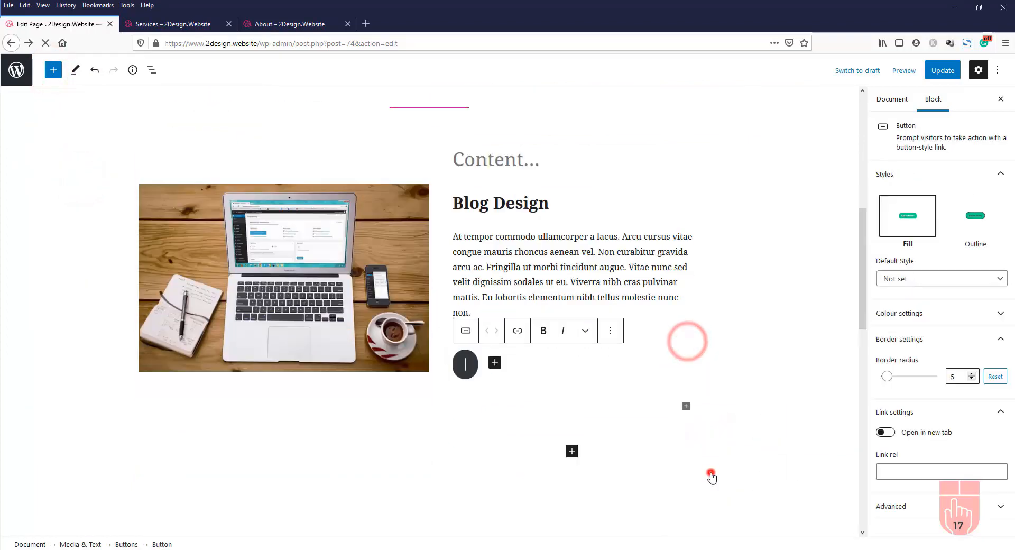
pyautogui.write('View More')
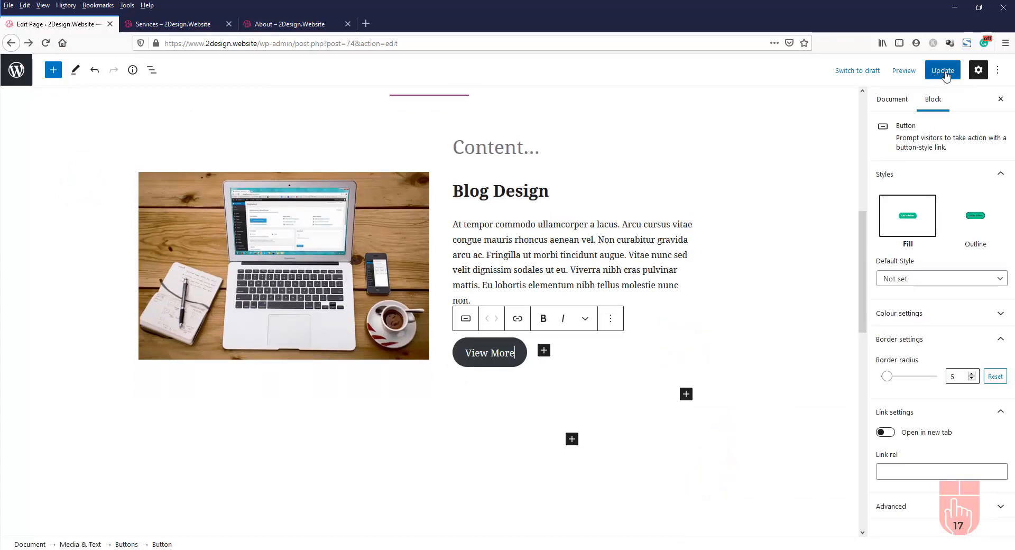
pyautogui.click(944, 74)
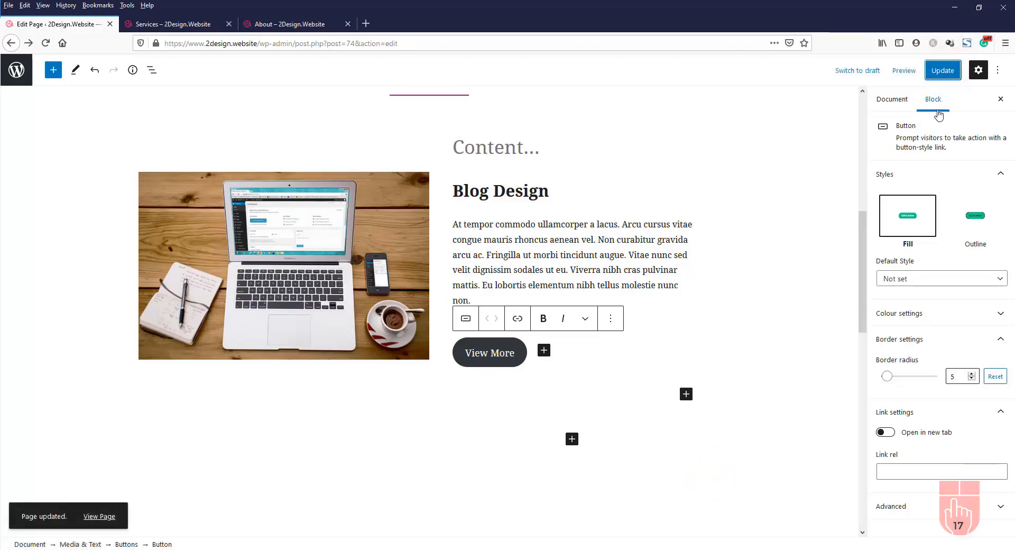
pyautogui.click(177, 25)
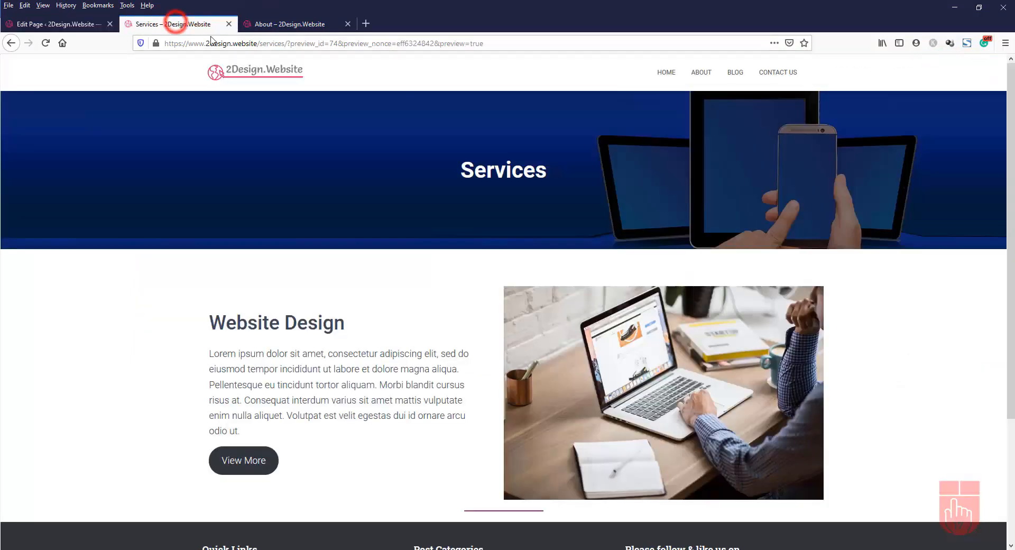
pyautogui.click(43, 44)
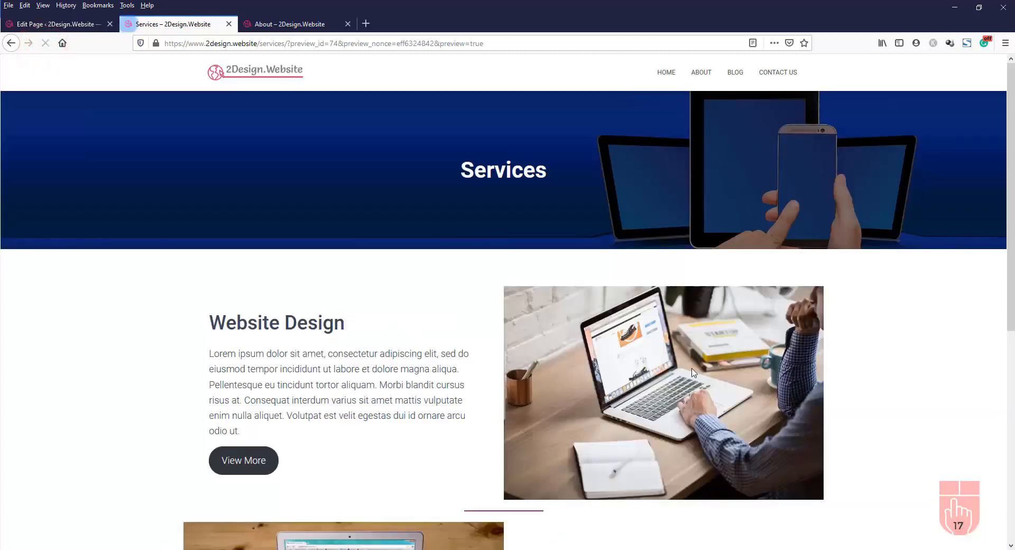
pyautogui.scroll(-4, 752, 348)
pyautogui.scroll(-1, 752, 348)
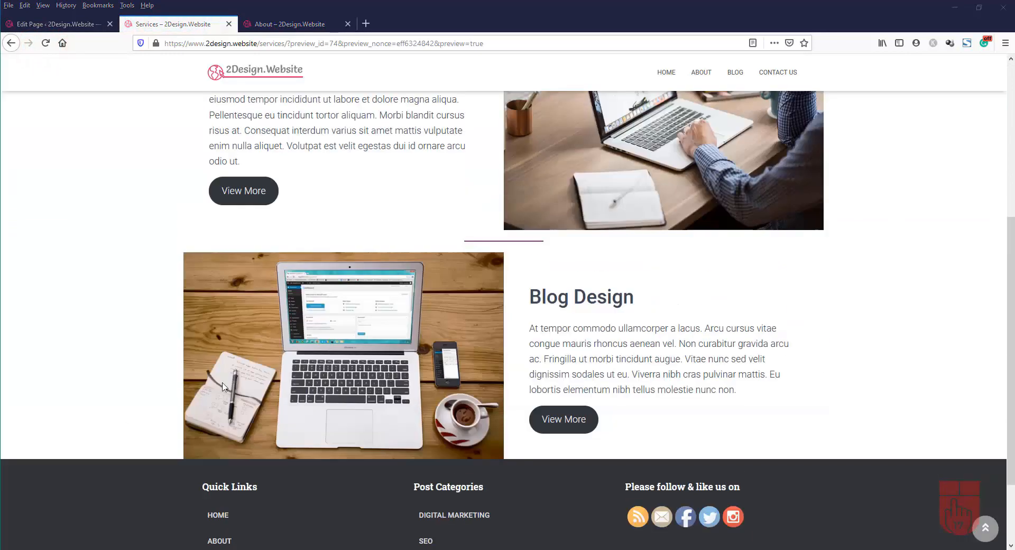
pyautogui.scroll(3, 581, 276)
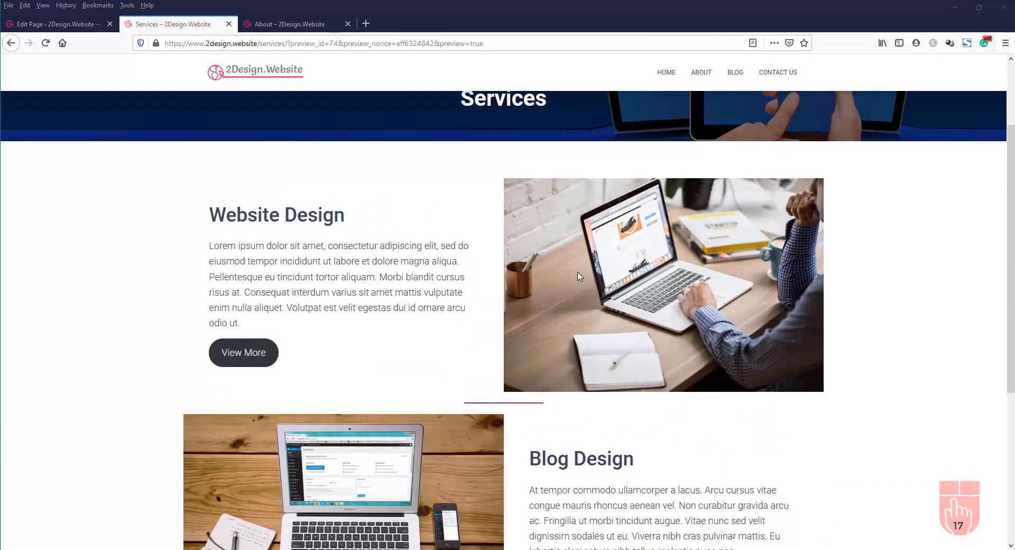
pyautogui.scroll(-1, 578, 277)
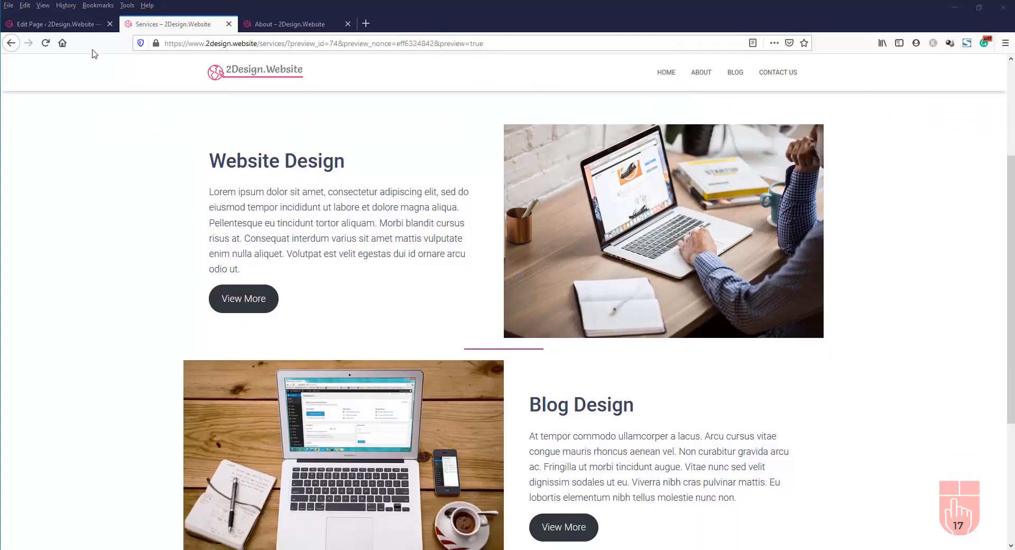
pyautogui.click(46, 25)
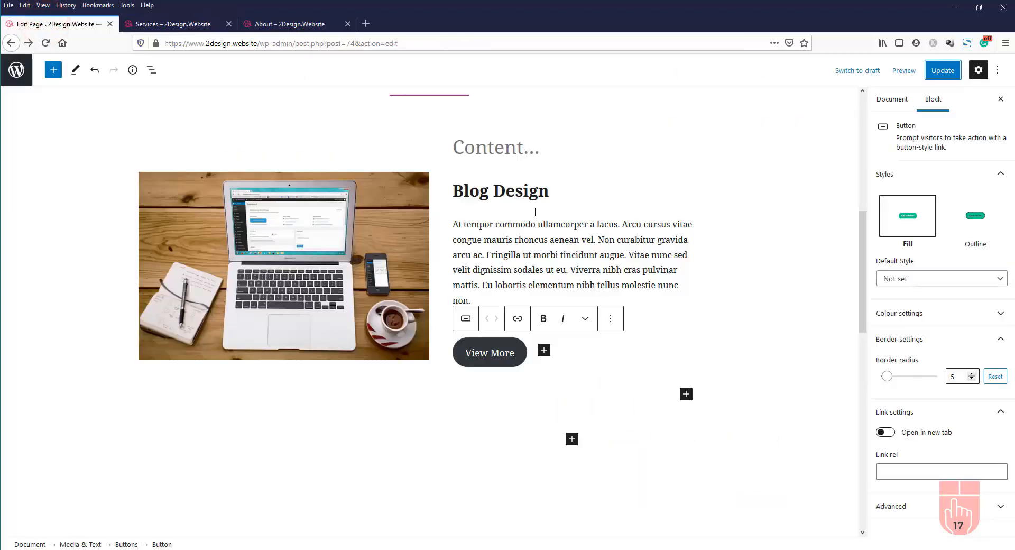
# Insert a Spacer block and move it up above the divider line
pyautogui.scroll(3, 536, 222)
pyautogui.scroll(1, 535, 236)
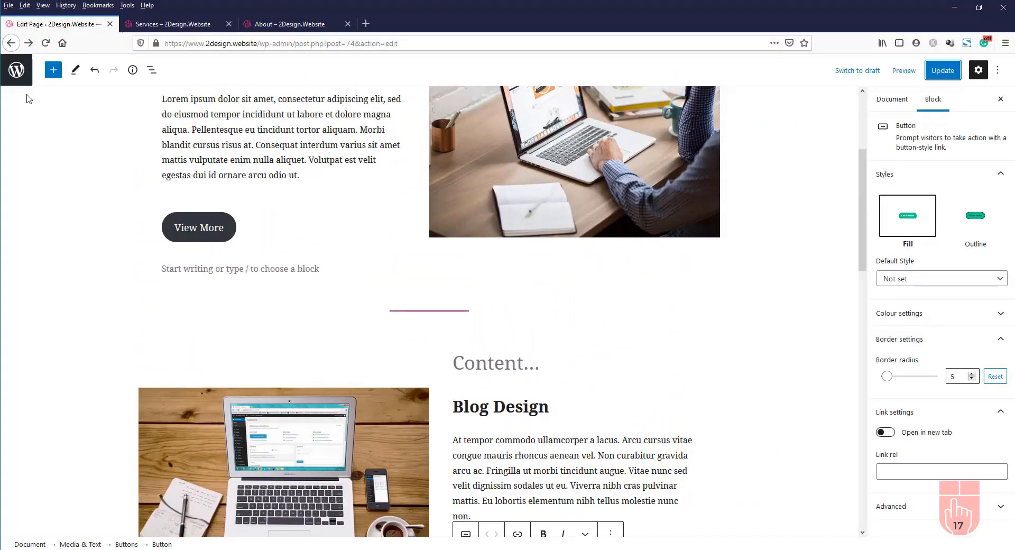
pyautogui.click(57, 72)
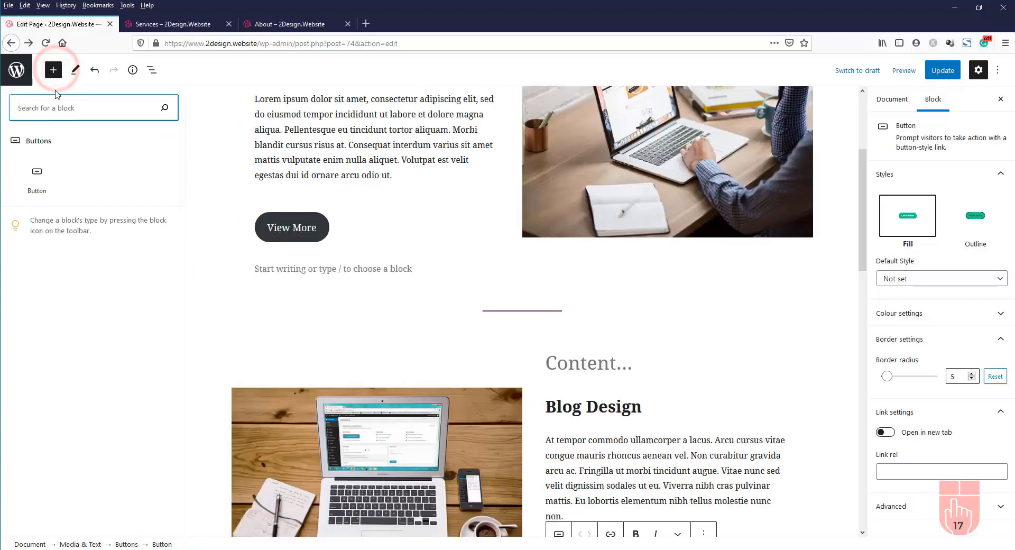
pyautogui.click(550, 323)
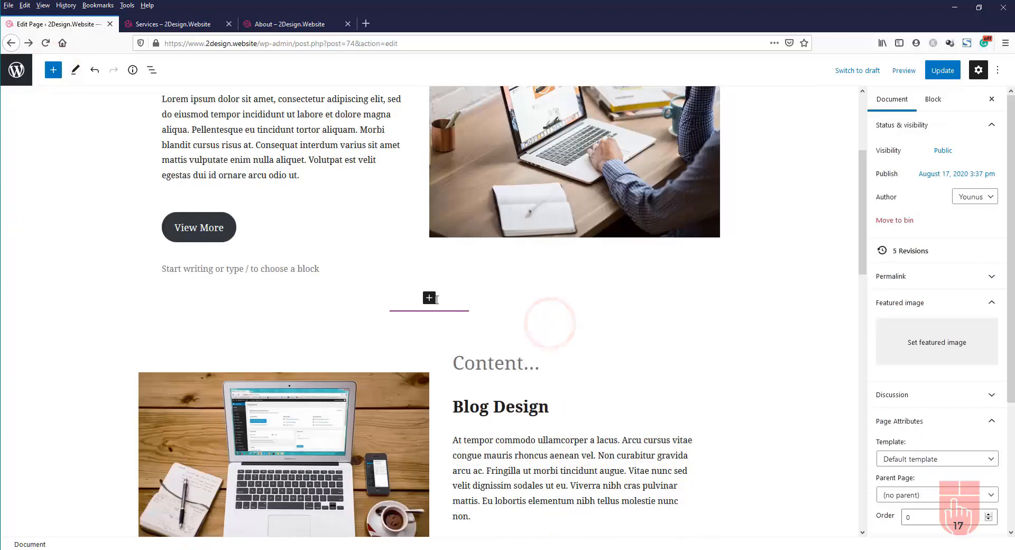
pyautogui.click(428, 297)
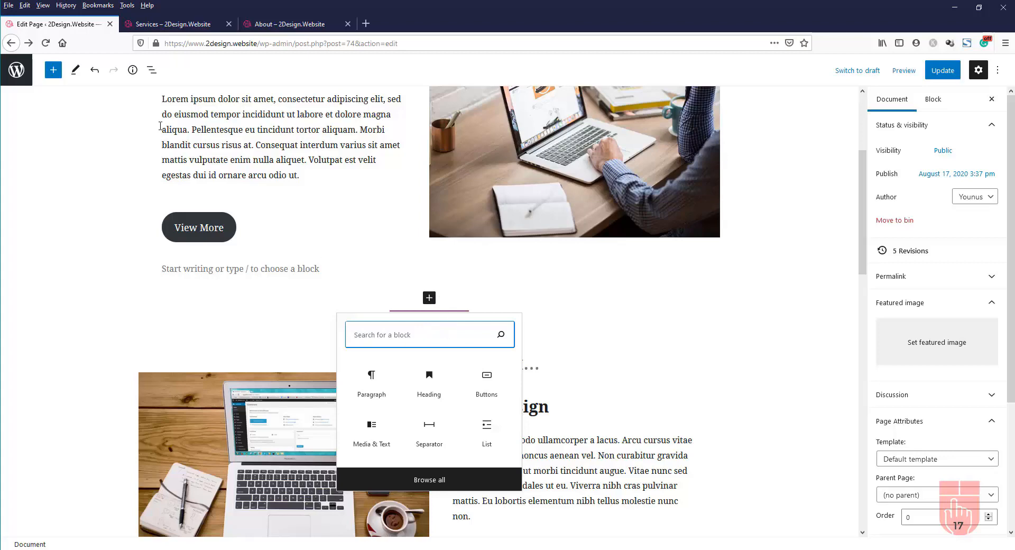
pyautogui.click(52, 74)
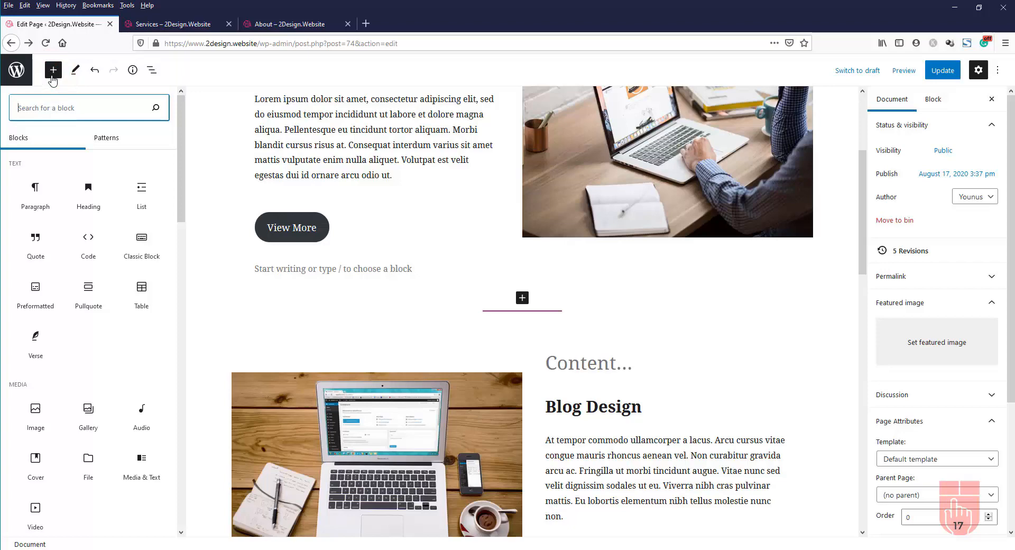
pyautogui.scroll(-3, 146, 340)
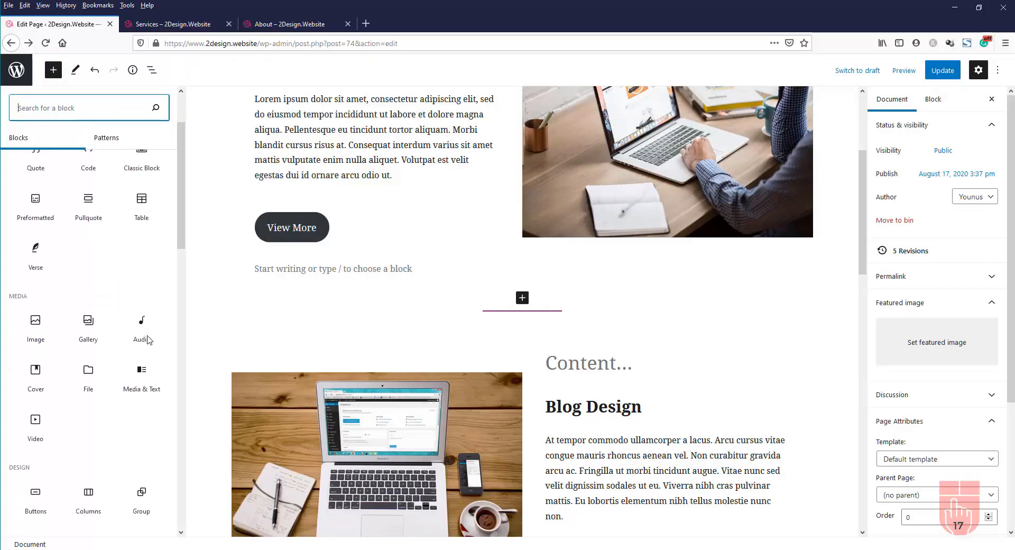
pyautogui.scroll(-3, 147, 340)
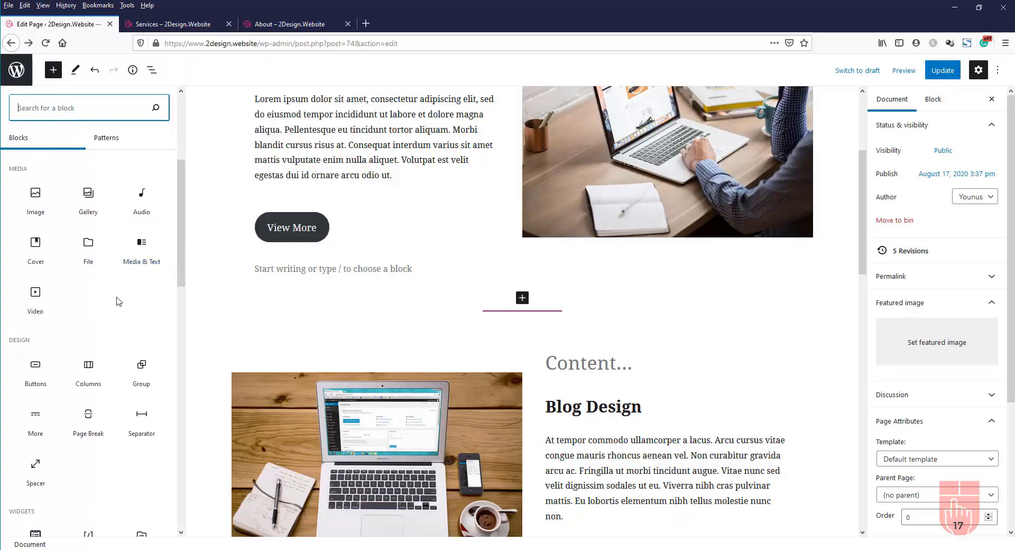
pyautogui.click(47, 465)
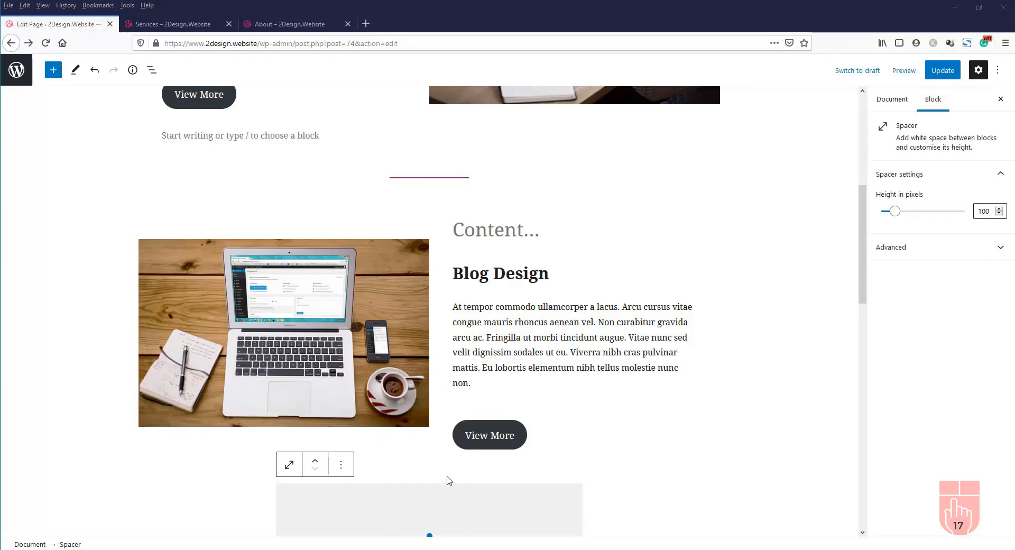
pyautogui.click(316, 465)
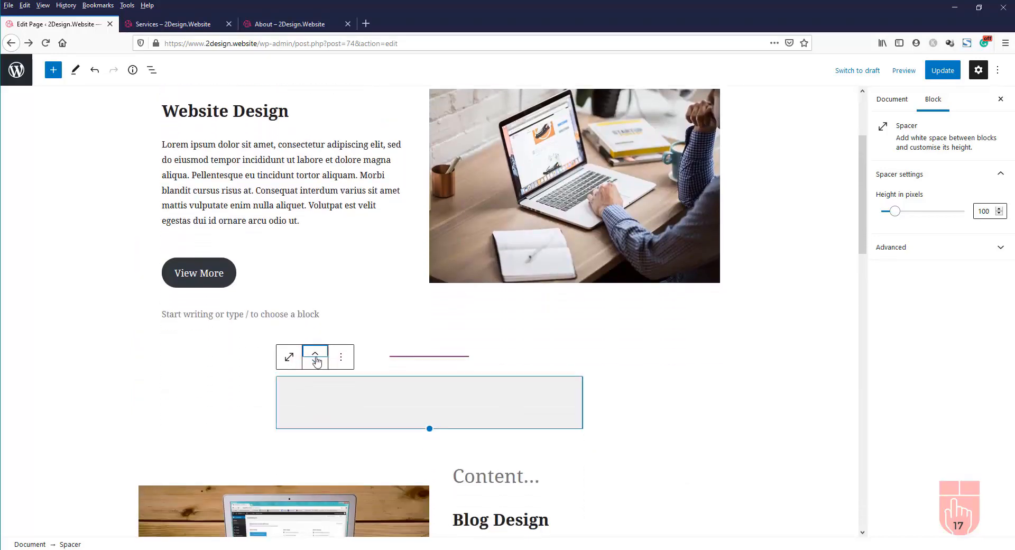
pyautogui.click(315, 363)
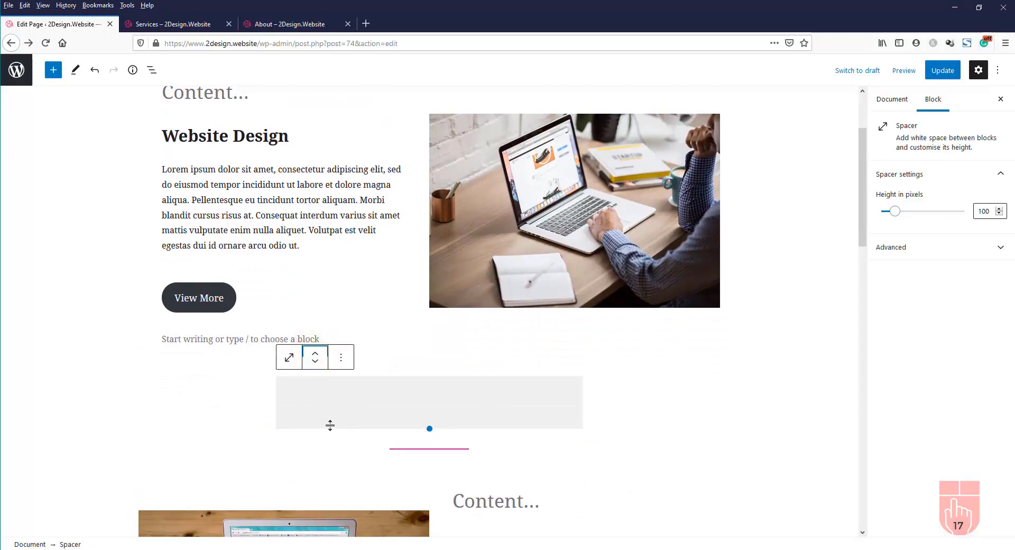
# Duplicate the spacer and move the copy below the divider line
pyautogui.scroll(-2, 563, 457)
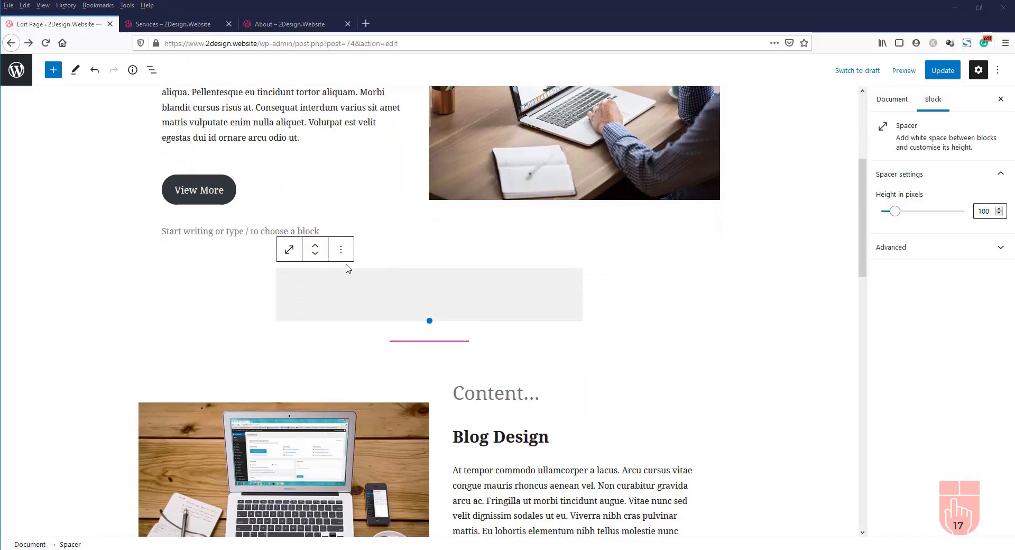
pyautogui.click(341, 249)
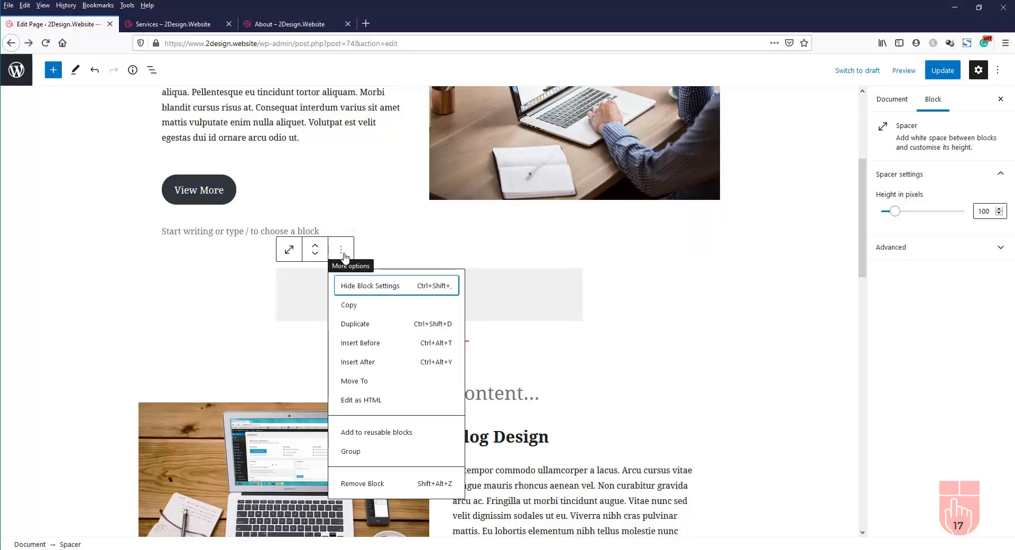
pyautogui.click(365, 331)
pyautogui.scroll(-2, 618, 333)
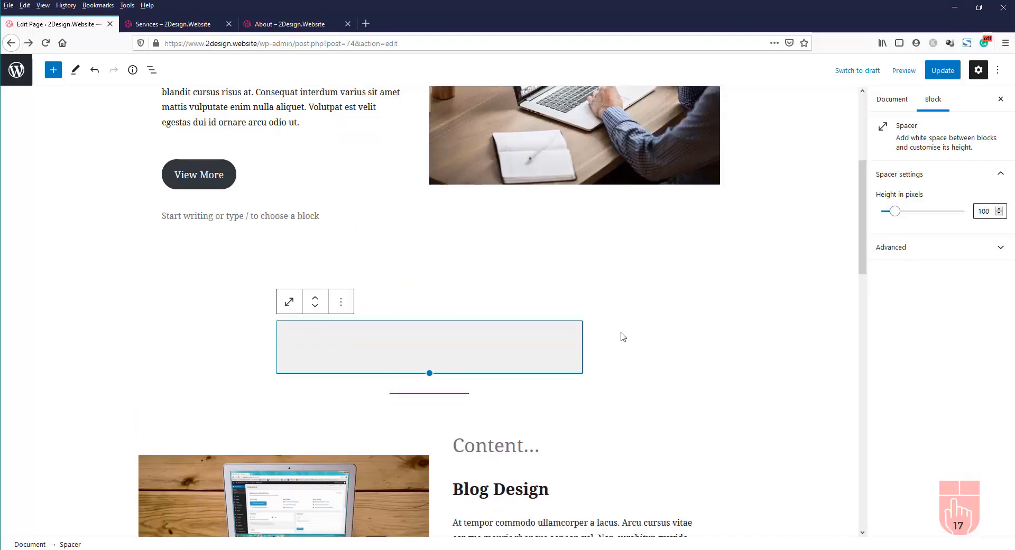
pyautogui.scroll(-3, 622, 328)
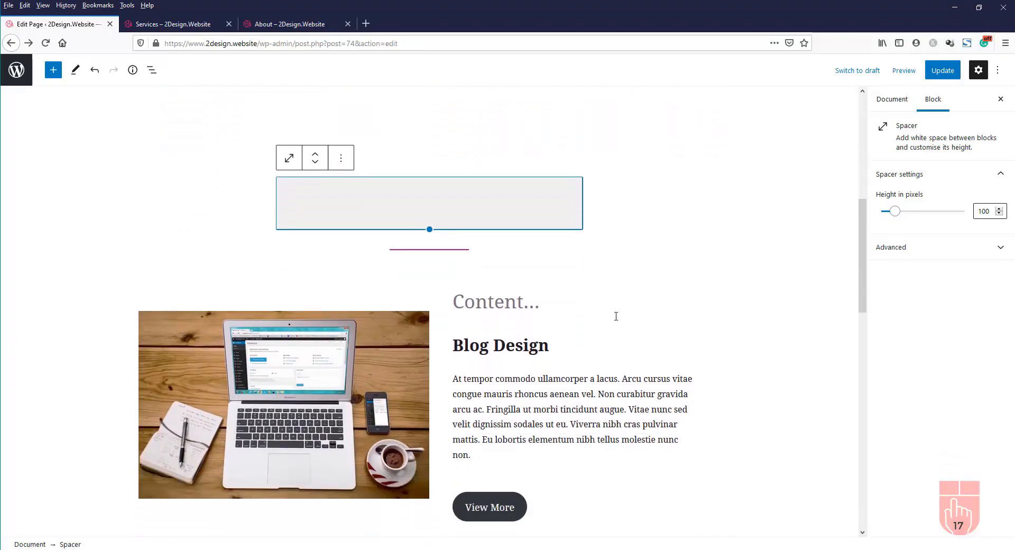
pyautogui.click(315, 162)
pyautogui.scroll(3, 446, 164)
pyautogui.click(408, 292)
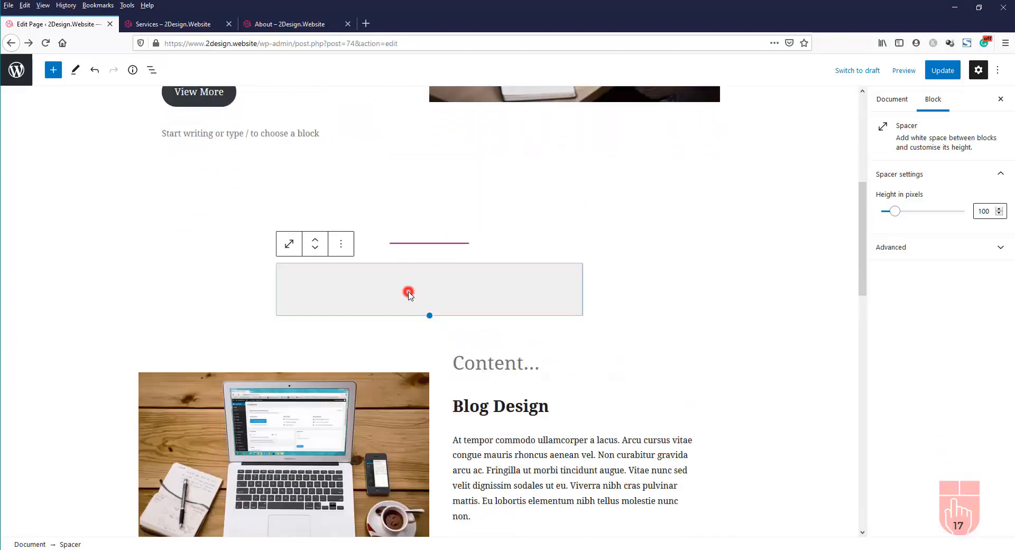
# Set the spacer above the divider to a 50 px height
pyautogui.moveTo(415, 280); pyautogui.dragTo(413, 225)
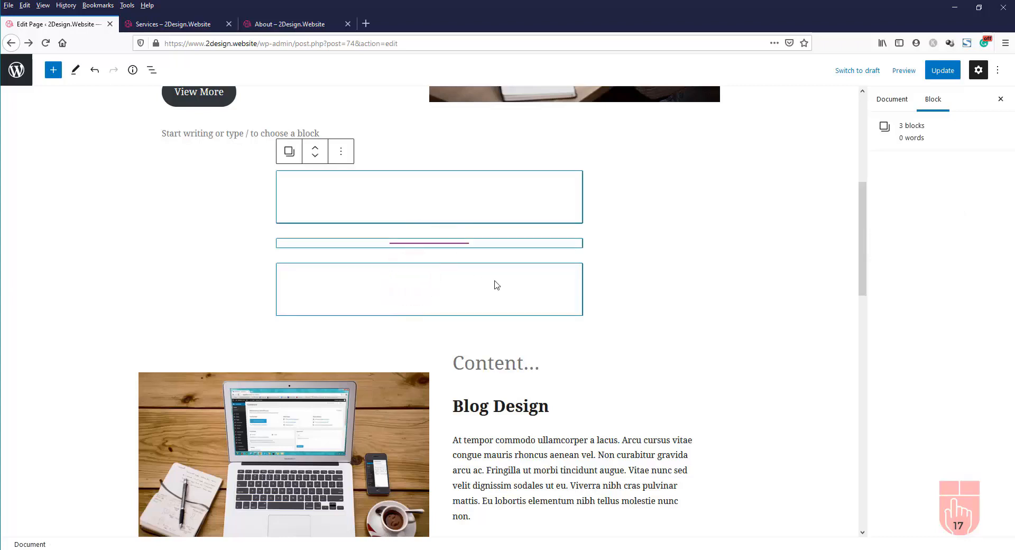
pyautogui.click(655, 268)
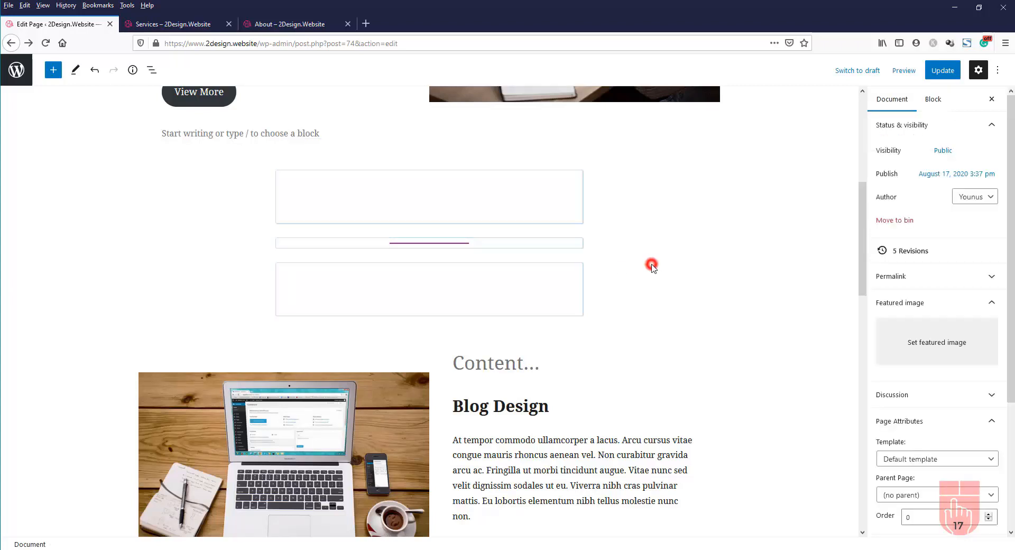
pyautogui.click(425, 273)
pyautogui.click(430, 212)
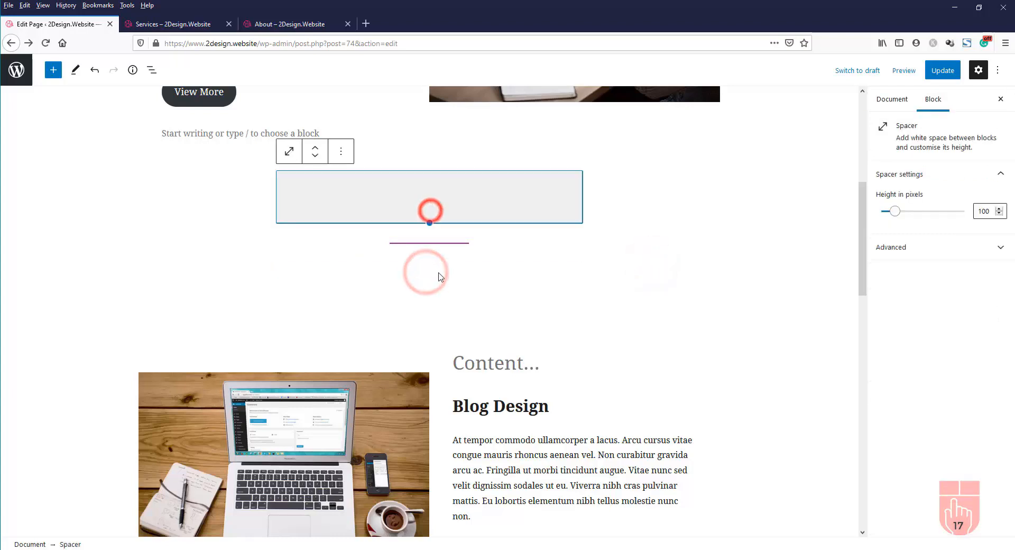
pyautogui.click(438, 275)
pyautogui.click(442, 204)
pyautogui.click(449, 272)
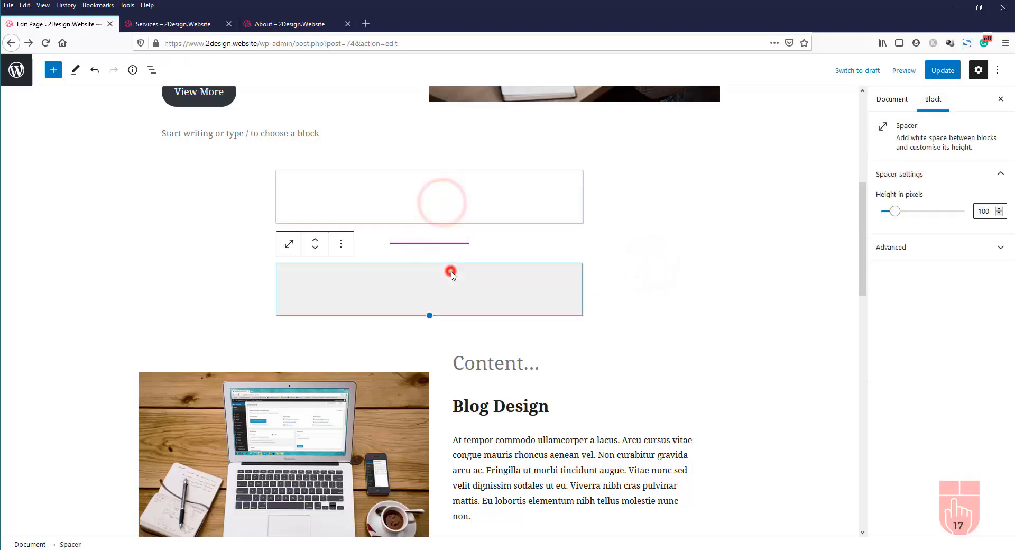
pyautogui.click(442, 203)
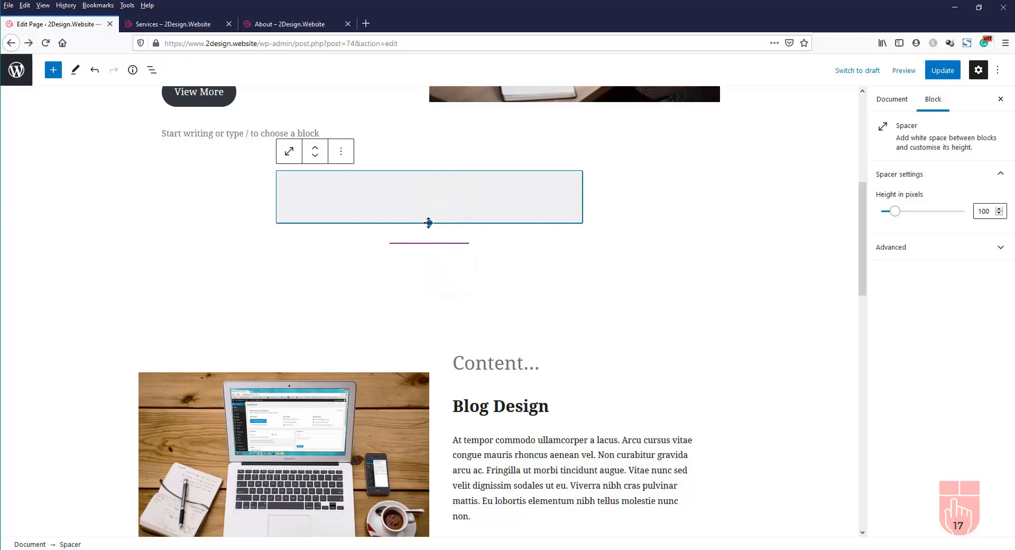
pyautogui.moveTo(431, 222); pyautogui.dragTo(434, 194)
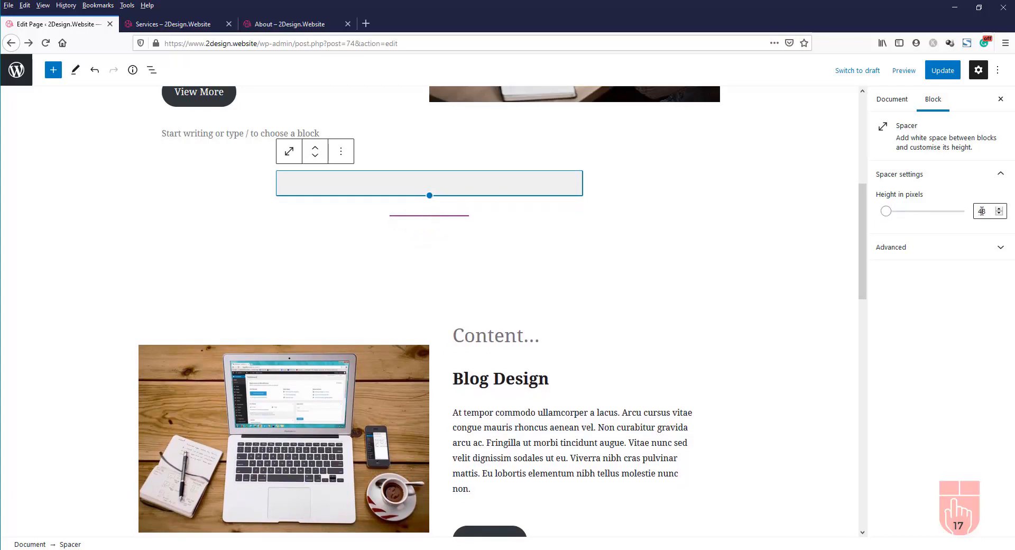
pyautogui.moveTo(987, 212); pyautogui.dragTo(972, 211)
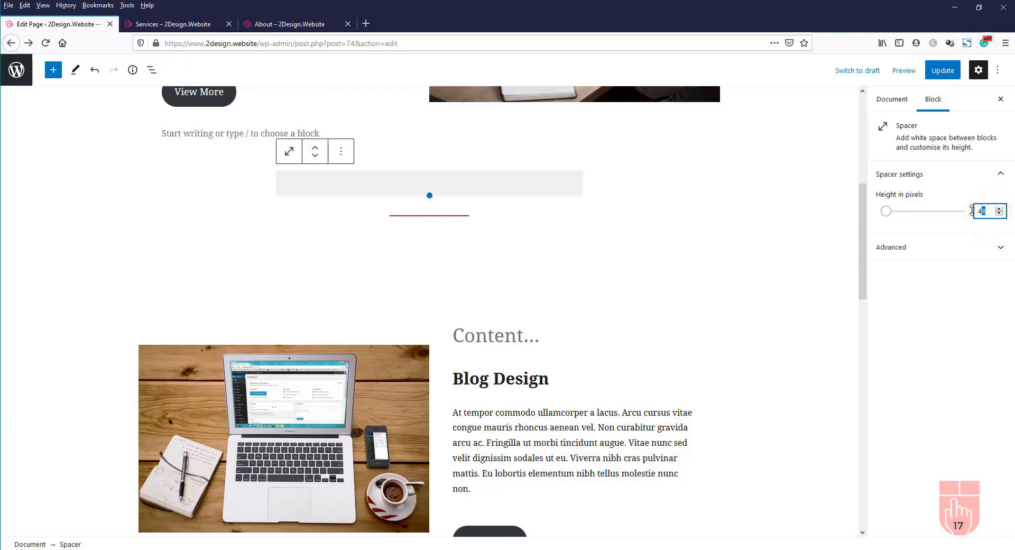
pyautogui.write('50')
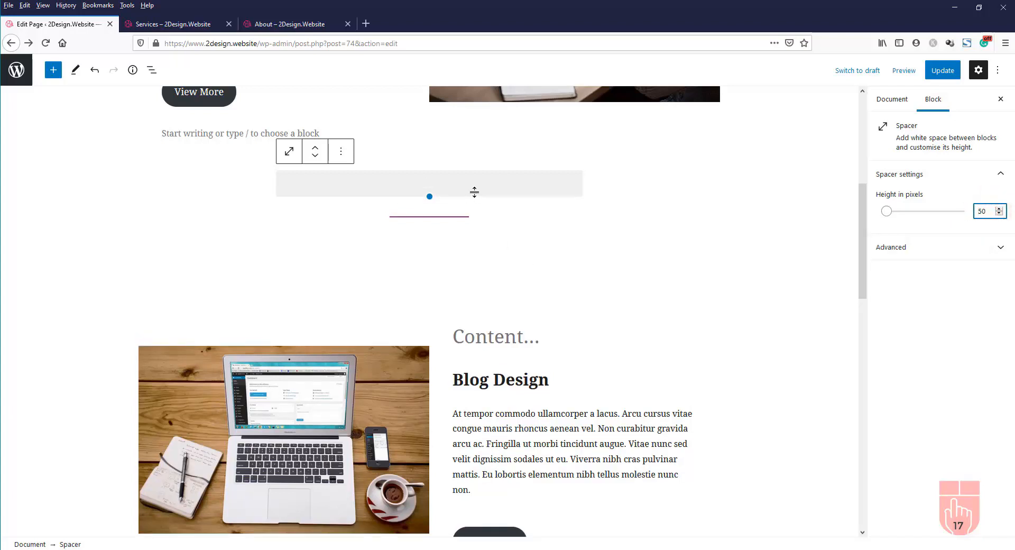
# Set the spacer below the divider to 50 px as well
pyautogui.moveTo(474, 192); pyautogui.dragTo(458, 243)
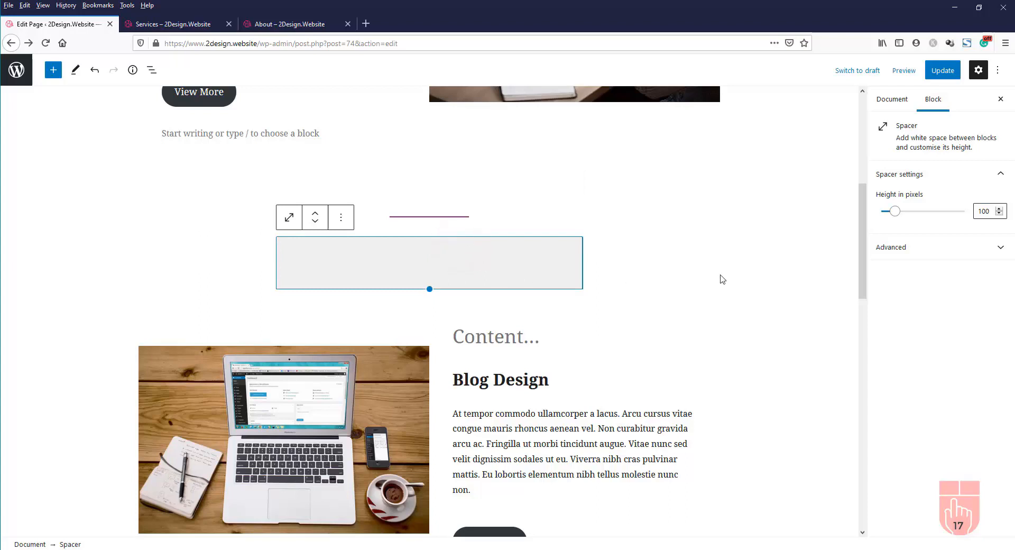
pyautogui.click(987, 213)
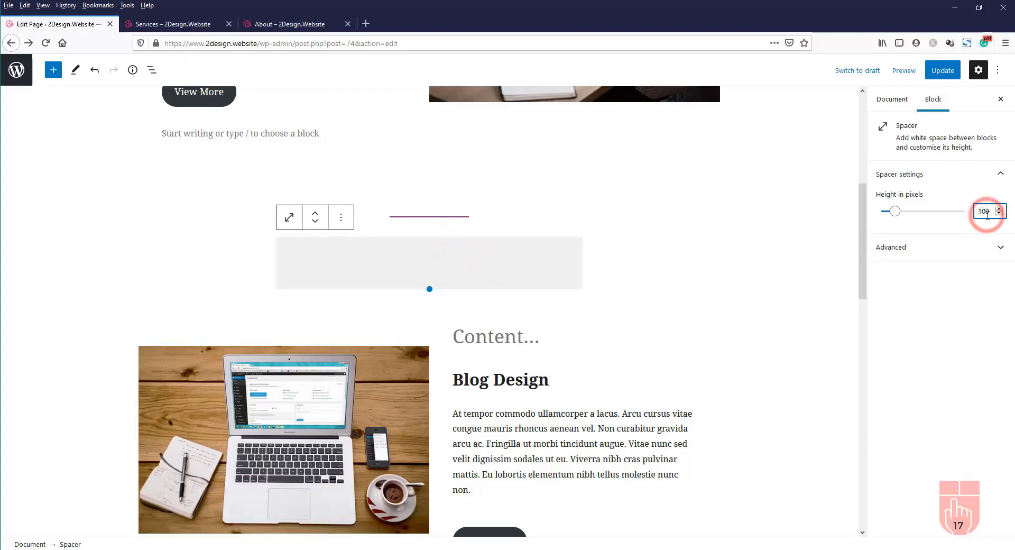
pyautogui.write('5')
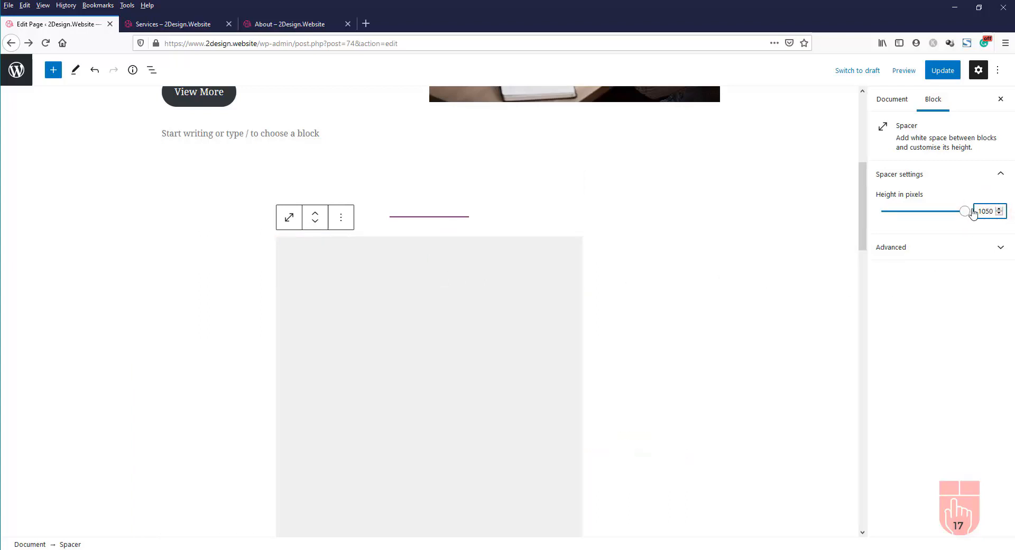
pyautogui.click(987, 211)
pyautogui.press('BackSpace')
pyautogui.press('BackSpace')
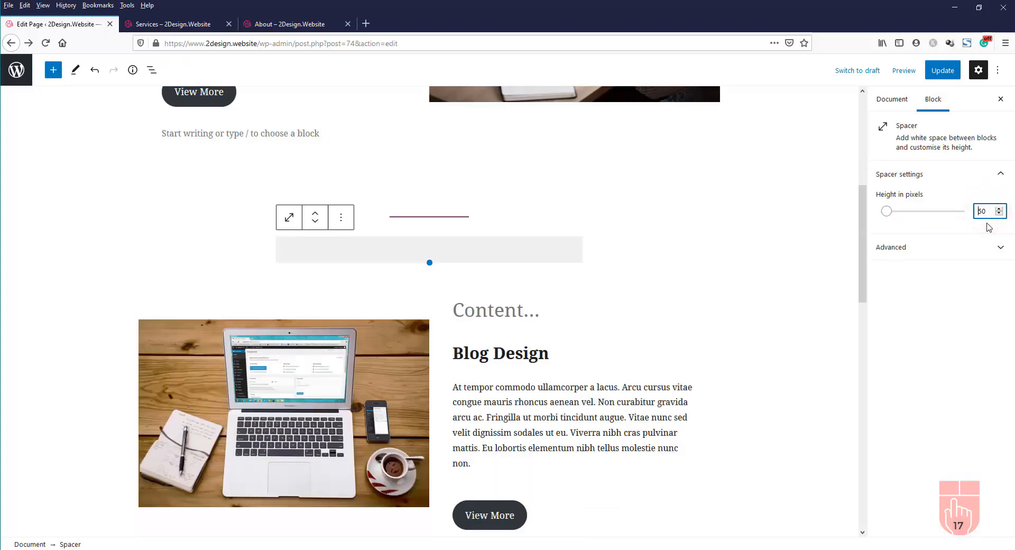
pyautogui.click(452, 196)
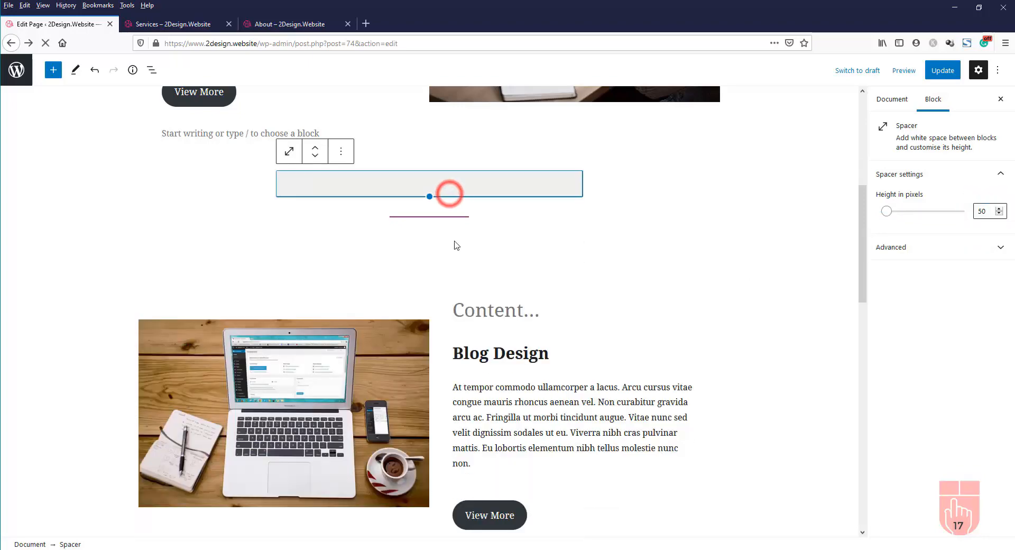
pyautogui.click(456, 241)
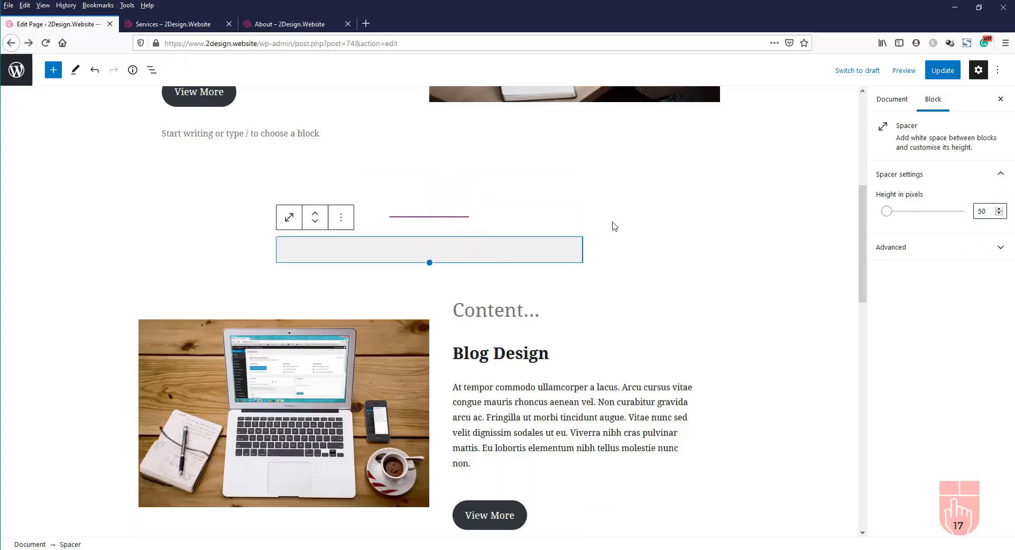
pyautogui.click(673, 233)
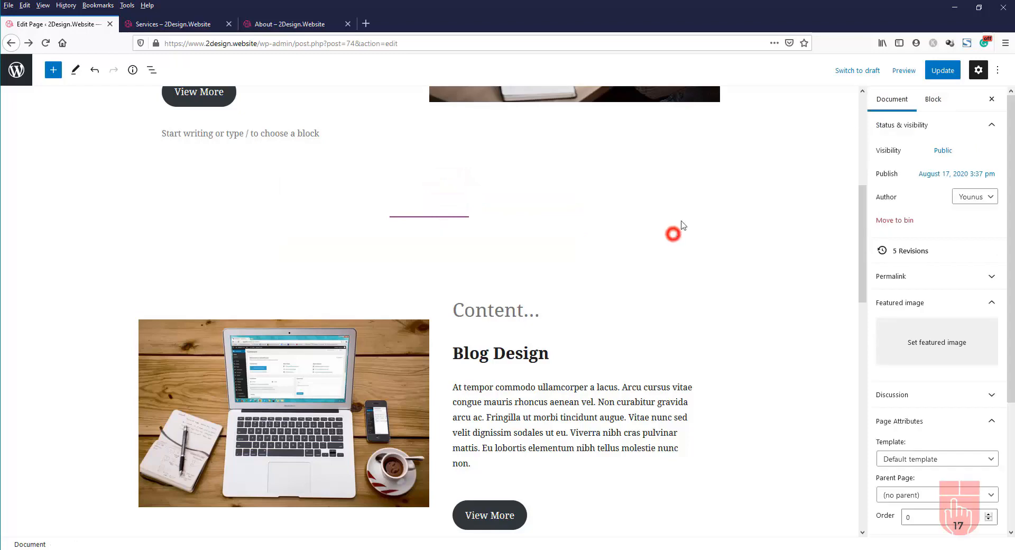
# Update the page, reload the Services preview to check the spacing, and return to the editor
pyautogui.click(936, 74)
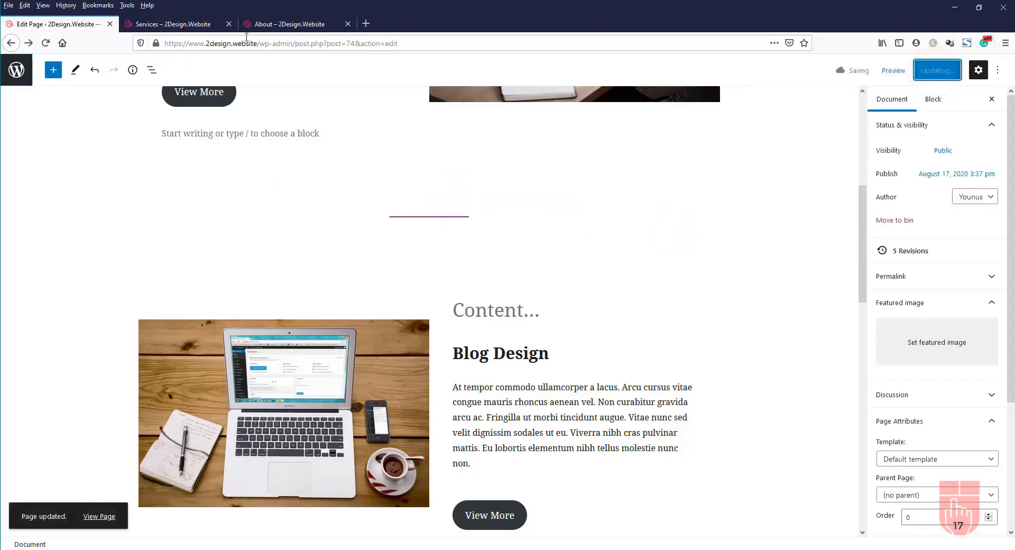
pyautogui.click(174, 24)
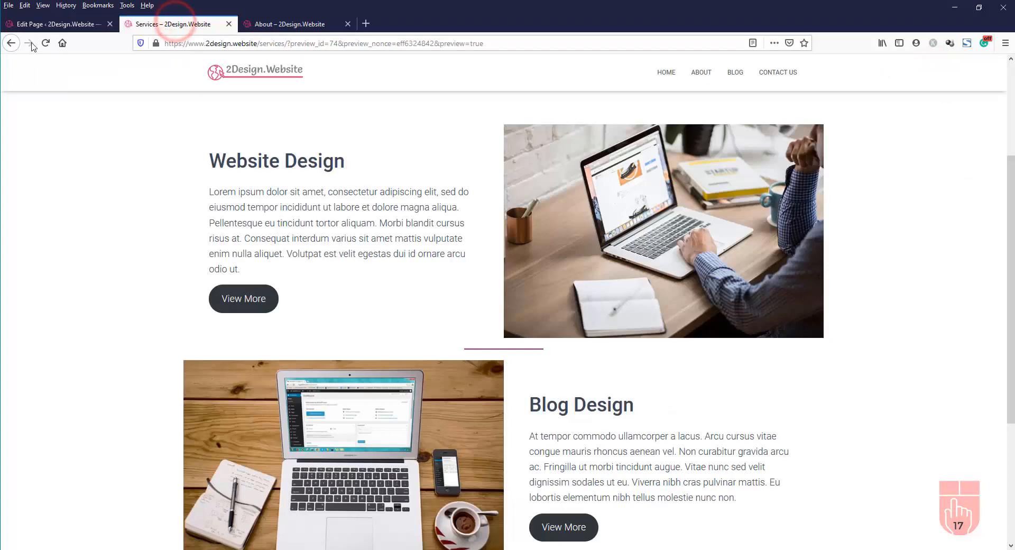
pyautogui.click(46, 43)
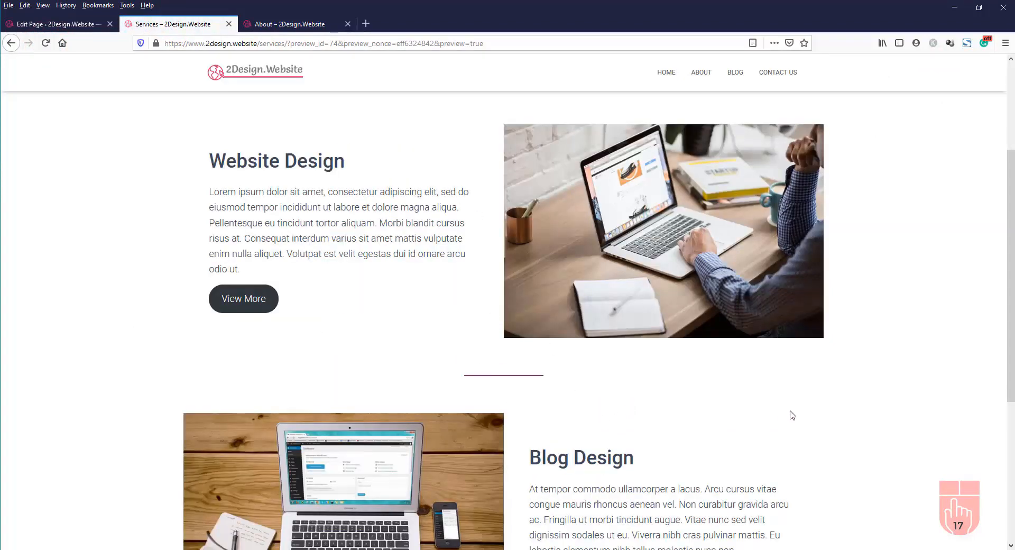
pyautogui.scroll(-5, 792, 415)
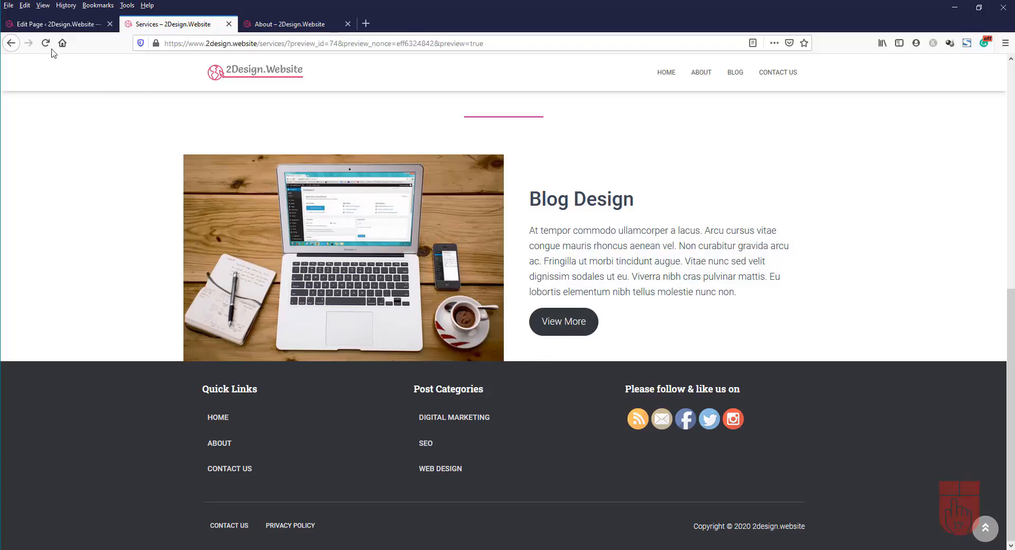
pyautogui.click(55, 24)
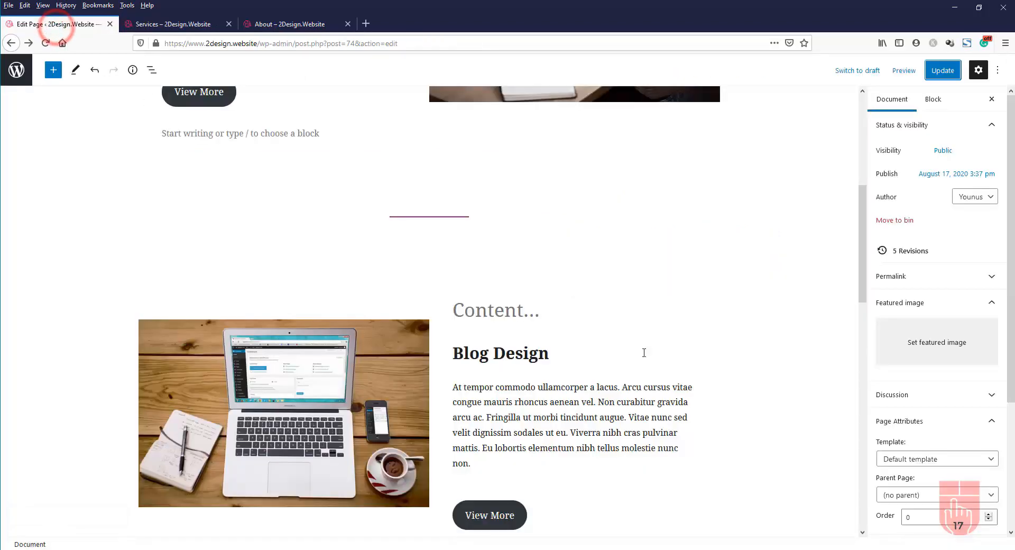
# Add a 100 px spacer after the Blog Design section, update, and view the Services preview
pyautogui.scroll(-7, 644, 353)
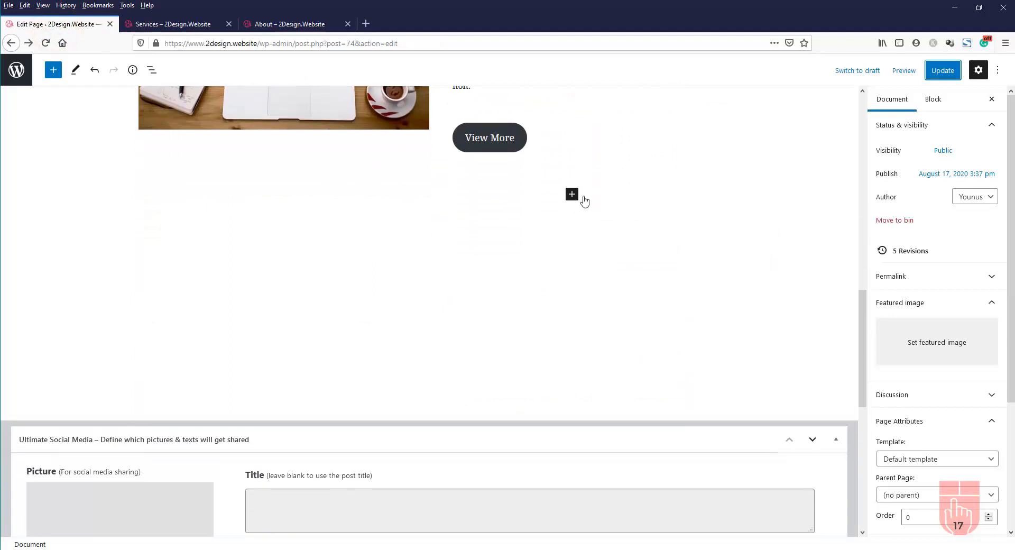
pyautogui.click(573, 195)
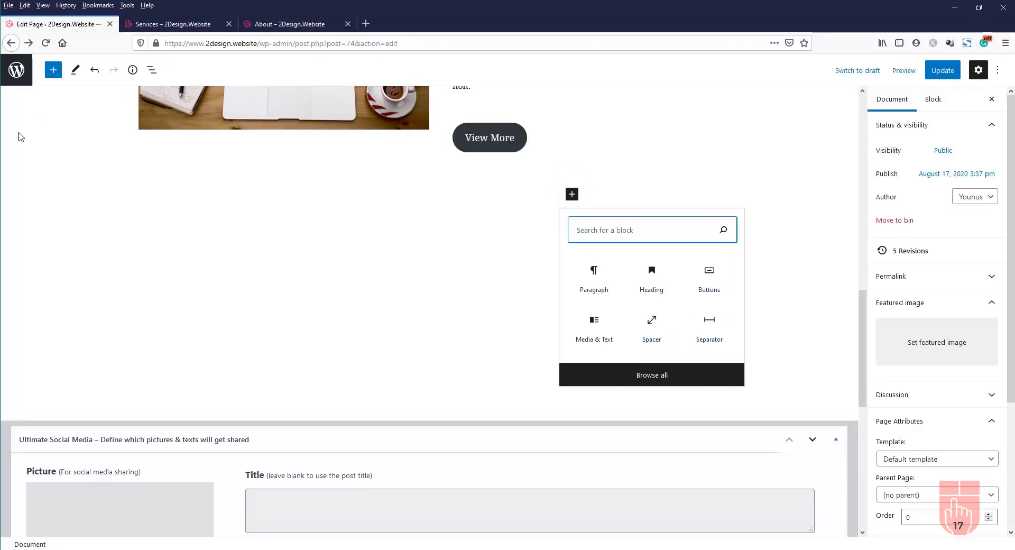
pyautogui.click(654, 331)
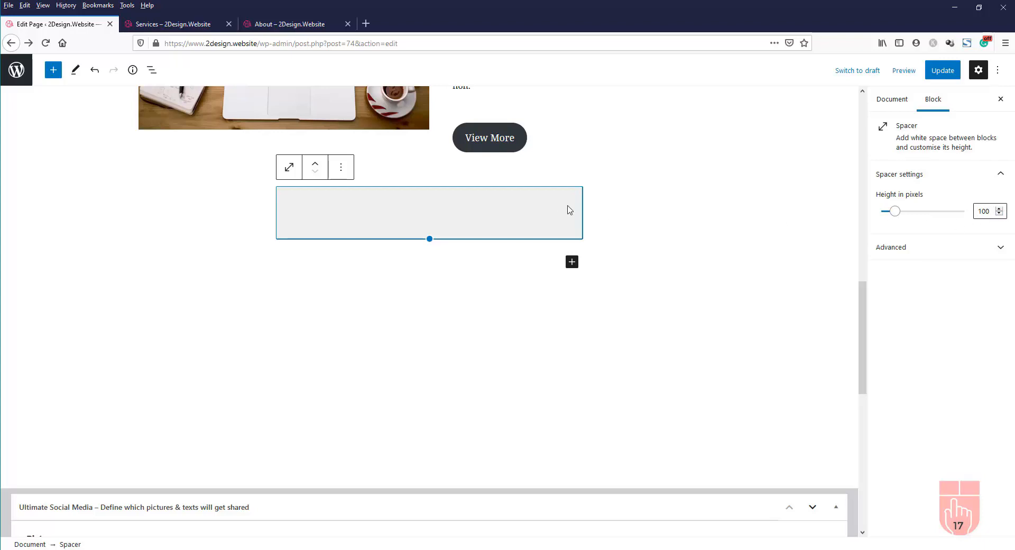
pyautogui.click(949, 75)
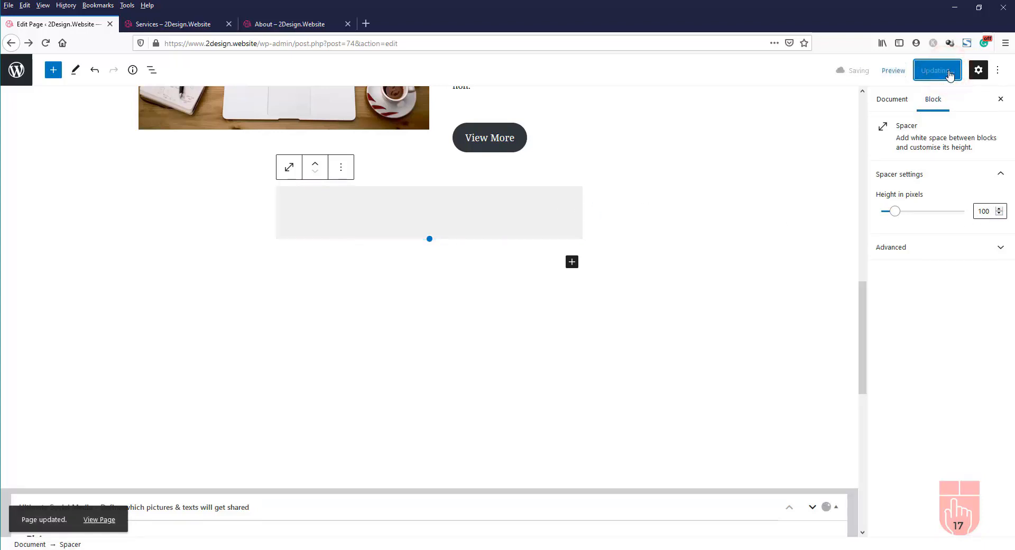
pyautogui.click(180, 27)
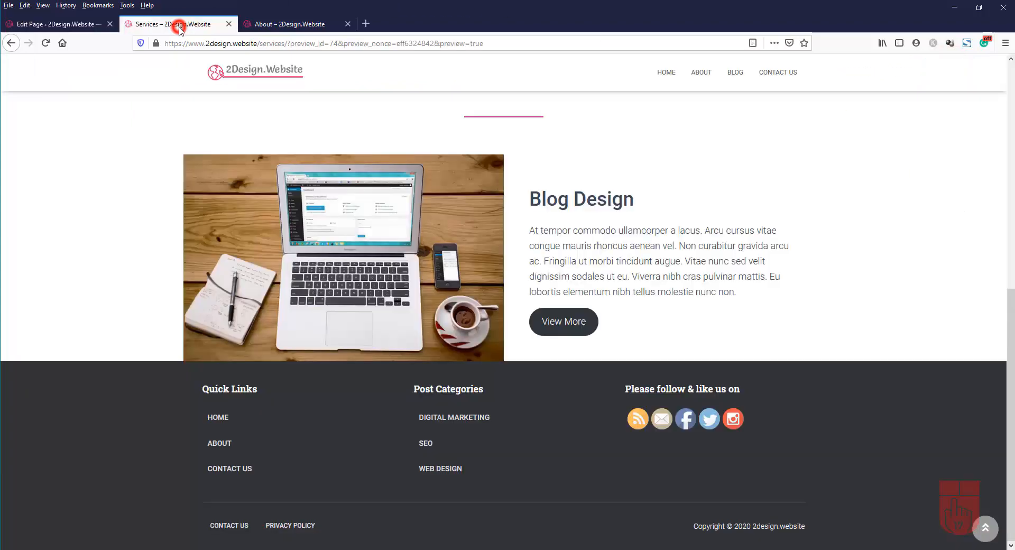
# Reload the Services preview to check the spacing, and try the Website Design View More button
pyautogui.click(47, 43)
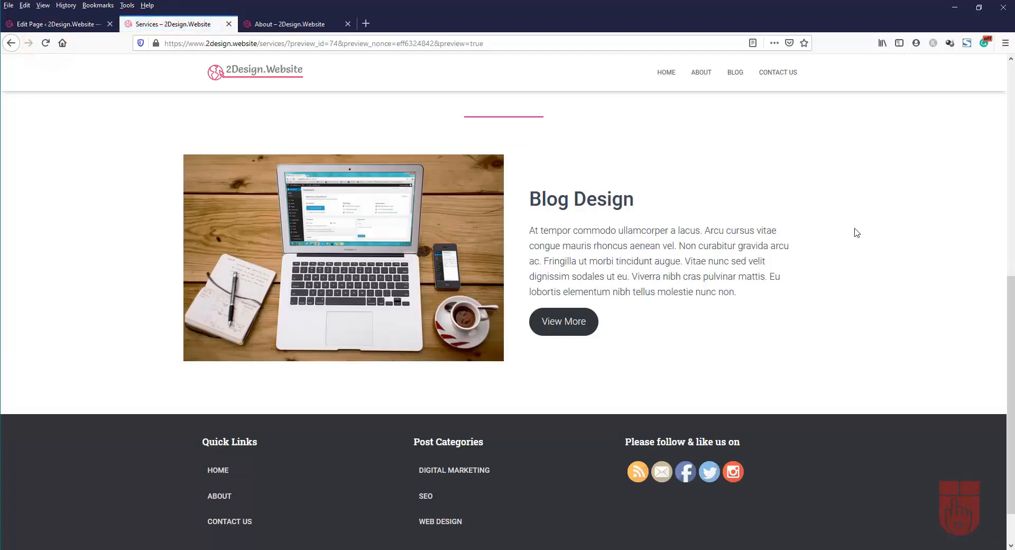
pyautogui.scroll(-7, 856, 231)
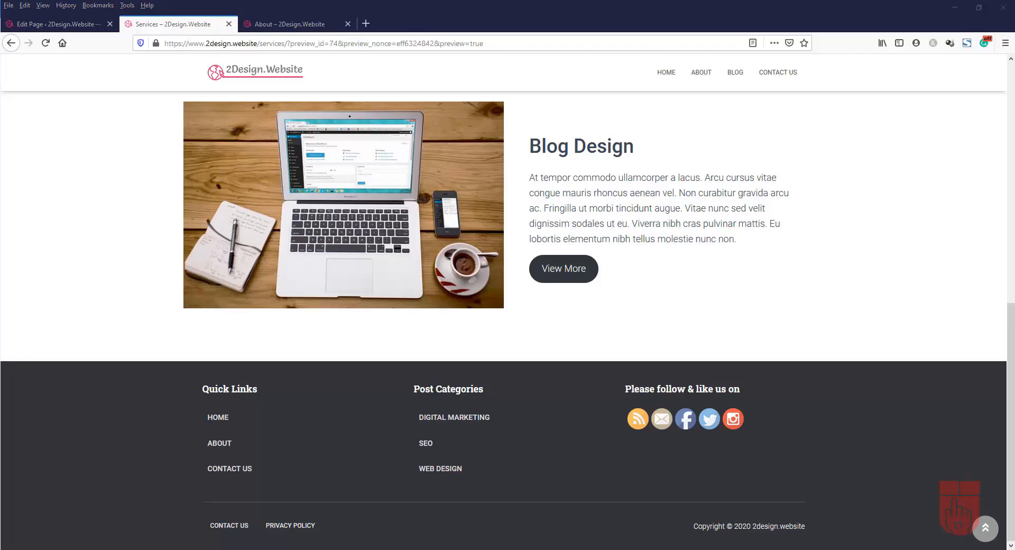
pyautogui.scroll(5, 851, 349)
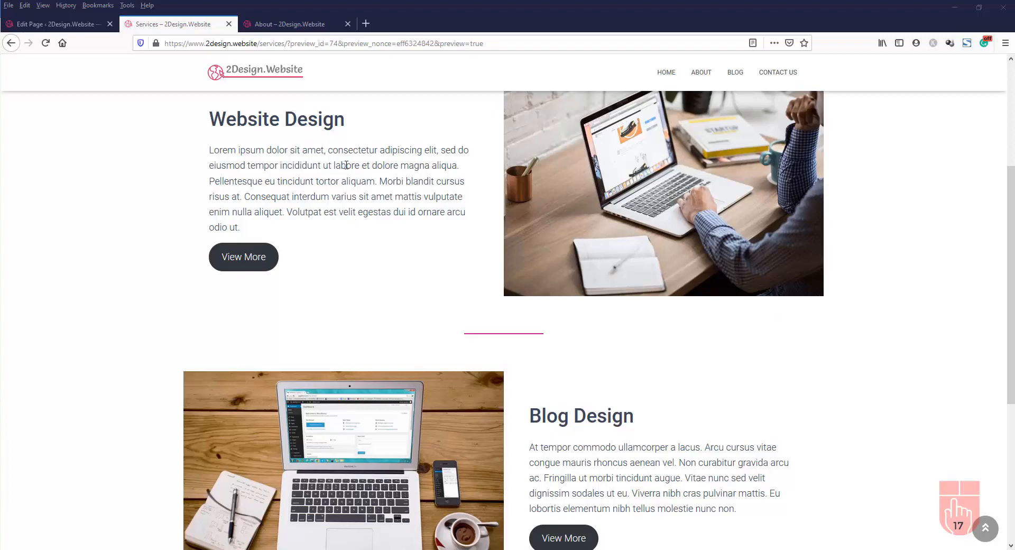
pyautogui.click(235, 265)
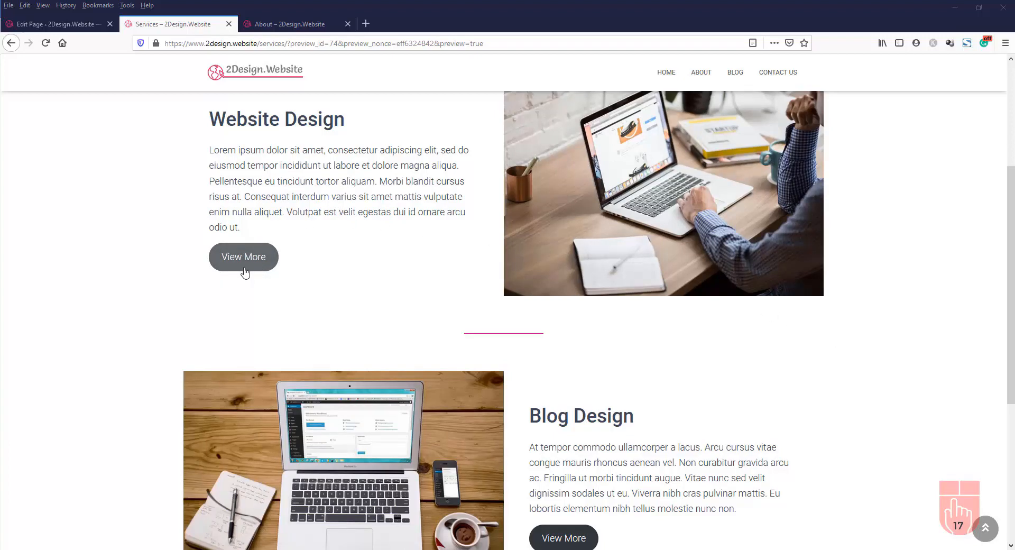
pyautogui.scroll(-1, 649, 402)
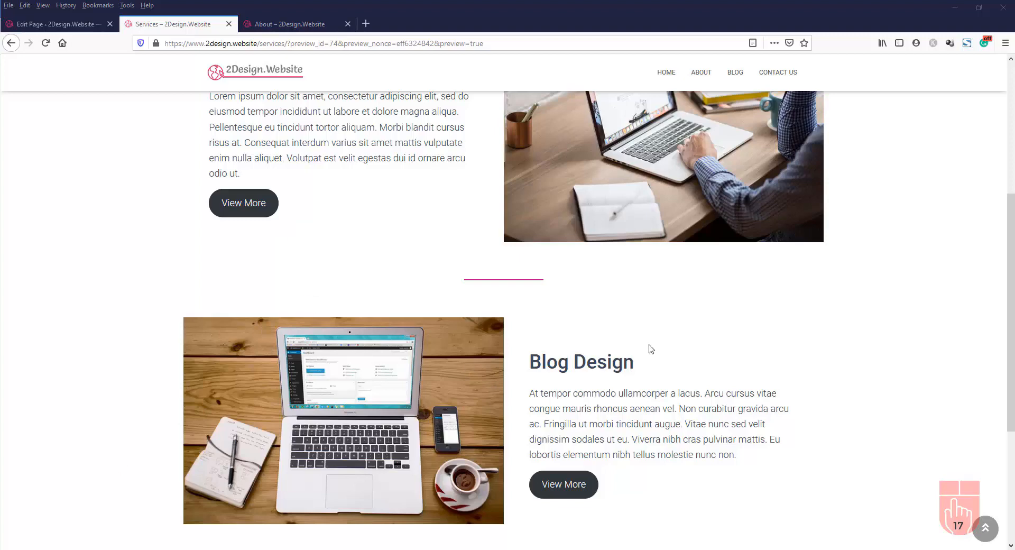
pyautogui.scroll(5, 651, 349)
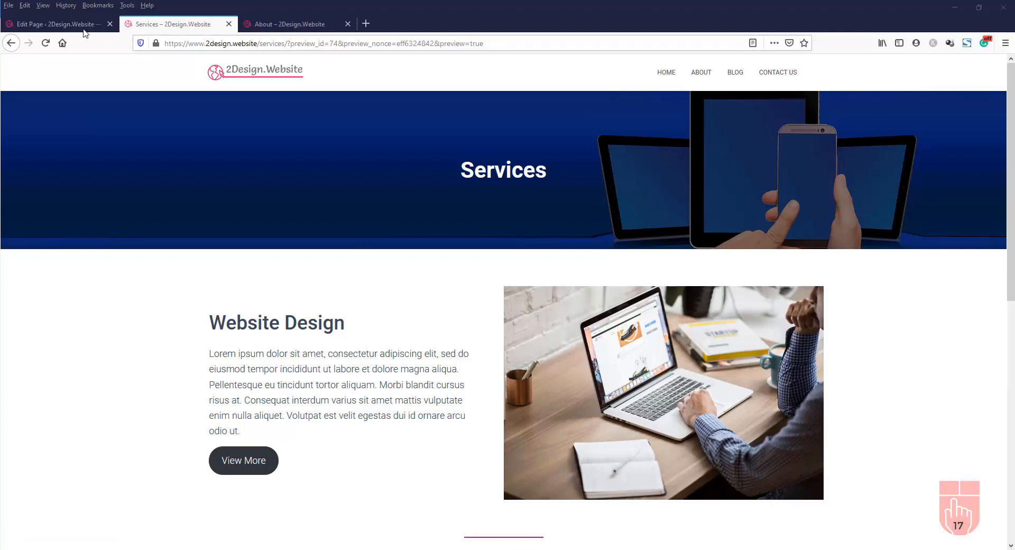
# Change the Website Design button label from View More to 'CONTACT US TO FIND OUT MORE'
pyautogui.click(68, 25)
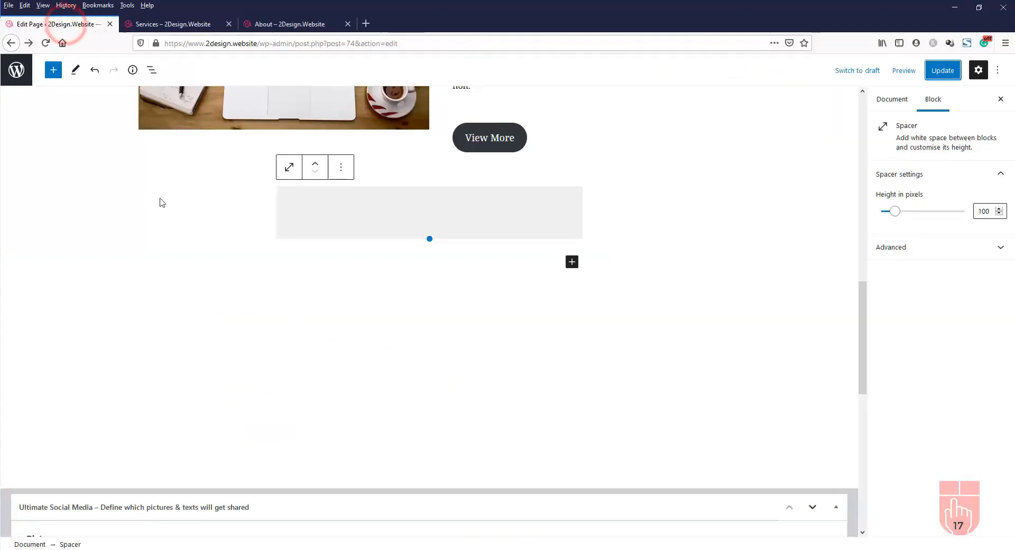
pyautogui.scroll(10, 156, 216)
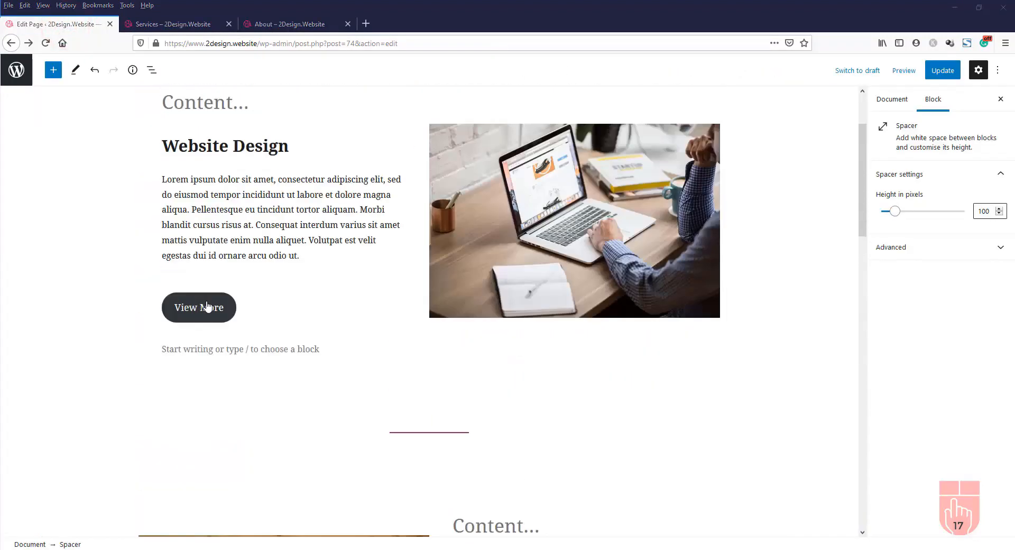
pyautogui.click(208, 306)
pyautogui.moveTo(177, 307); pyautogui.dragTo(226, 314)
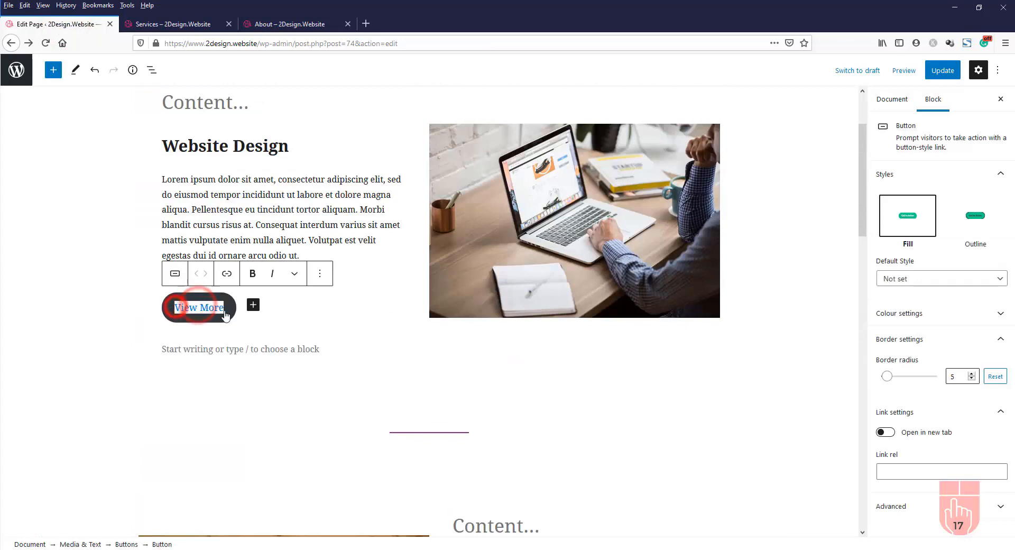
pyautogui.press('BackSpace')
pyautogui.write('CONTACT US TO FIND OUT MORE')
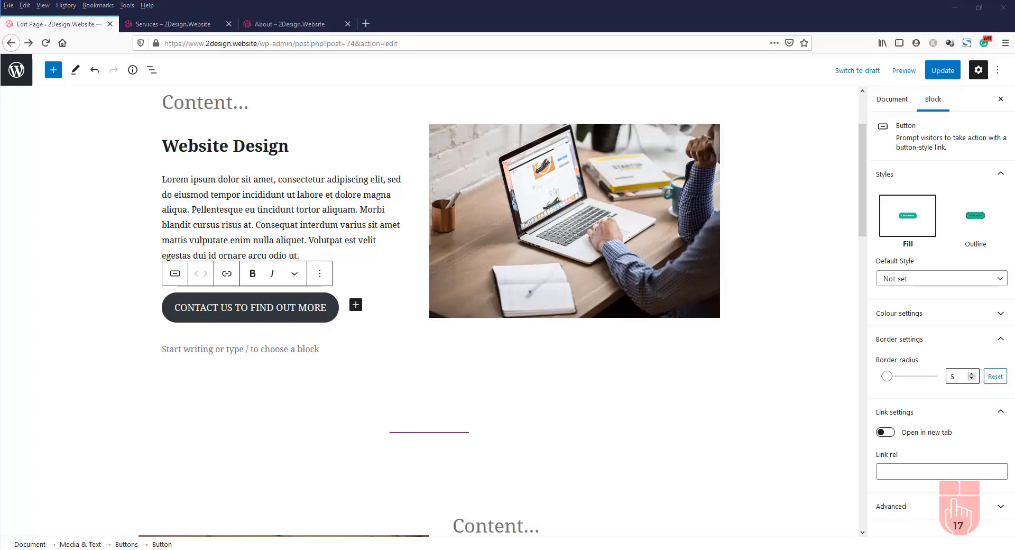
# Link the Website Design button to the Contact Us page
pyautogui.click(231, 275)
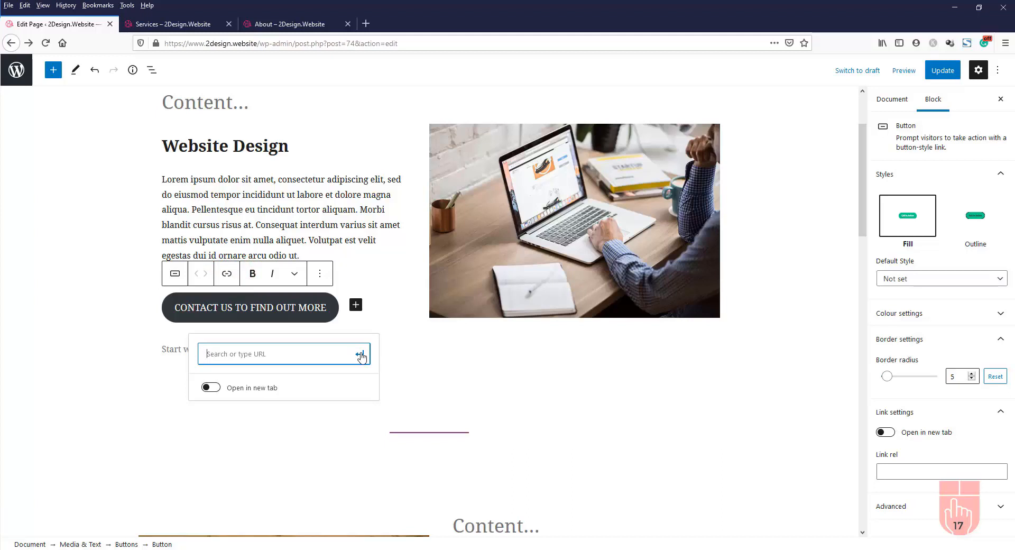
pyautogui.write('co')
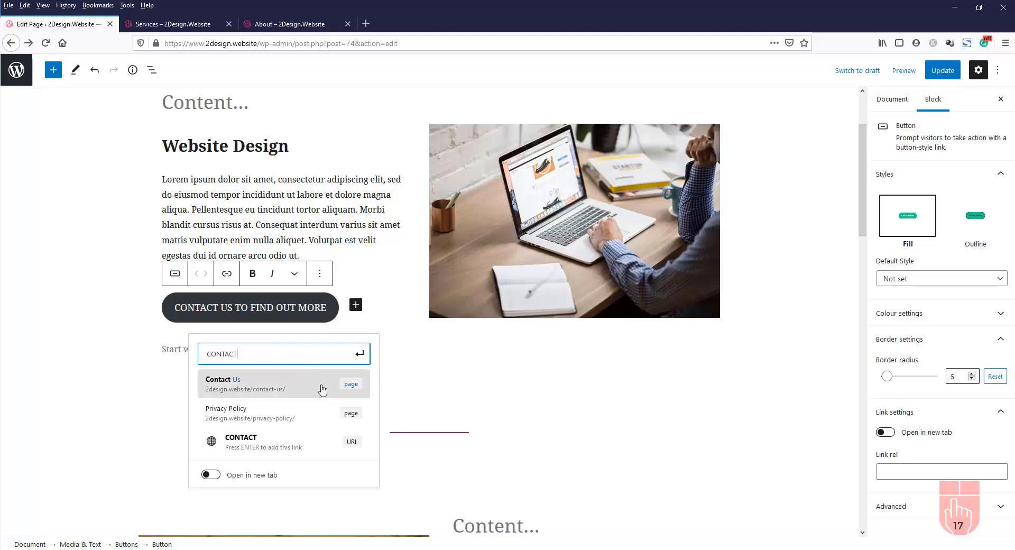
pyautogui.click(343, 389)
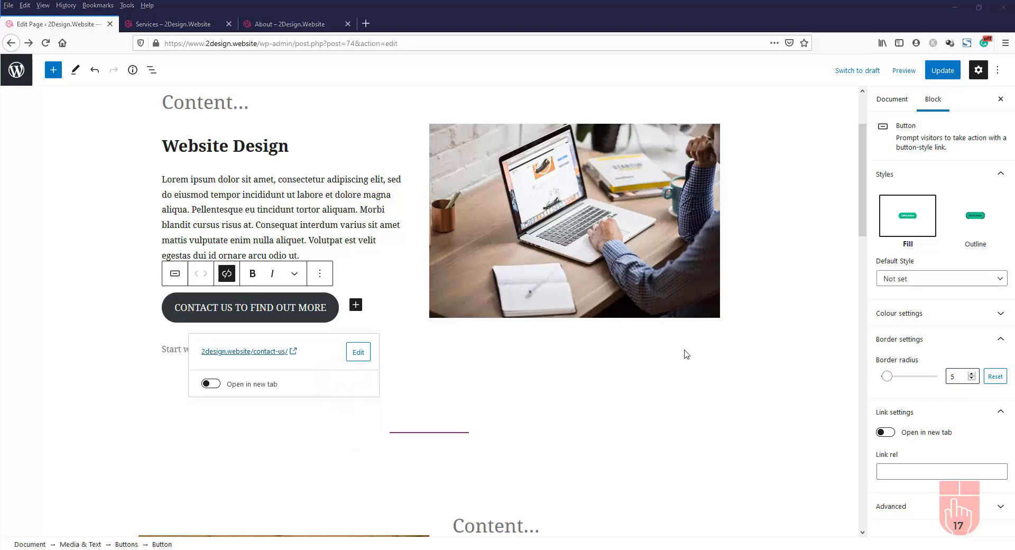
pyautogui.scroll(-8, 707, 348)
# Replace the Blog Design button's View More text with the pasted 'CONTACT US TO FIND OUT MORE' label
pyautogui.click(493, 298)
pyautogui.moveTo(465, 282); pyautogui.dragTo(517, 297)
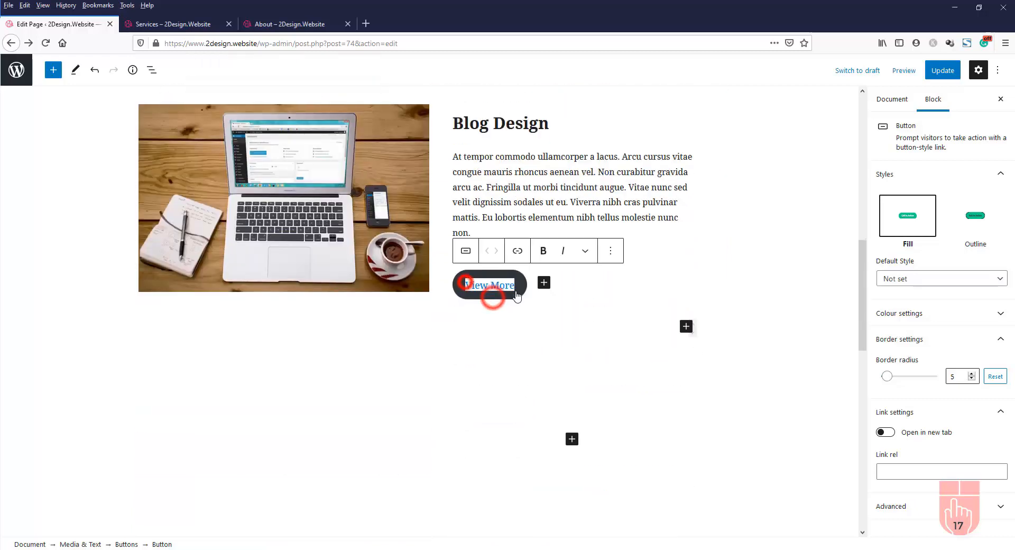
pyautogui.press('Delete')
pyautogui.write('CONTACT US TO FIND OUT MORE')
# Link the Blog Design button to Contact Us and update the Services page
pyautogui.click(518, 241)
pyautogui.write('contact')
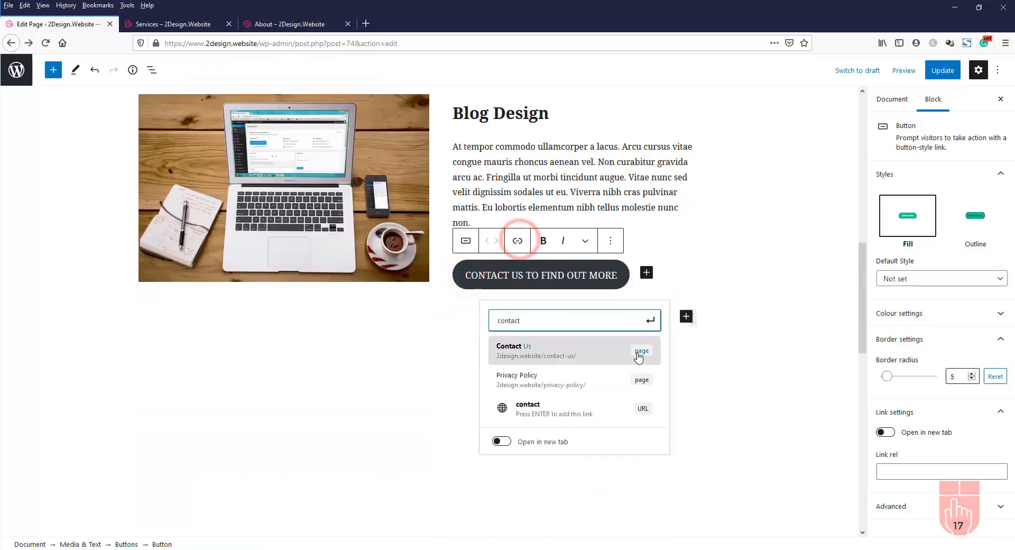
pyautogui.press('Return')
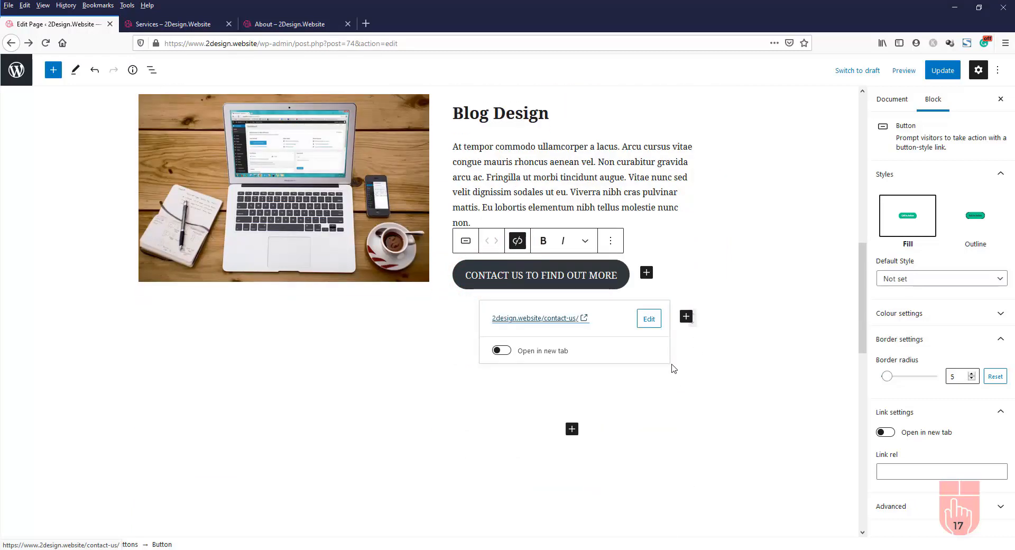
pyautogui.click(944, 72)
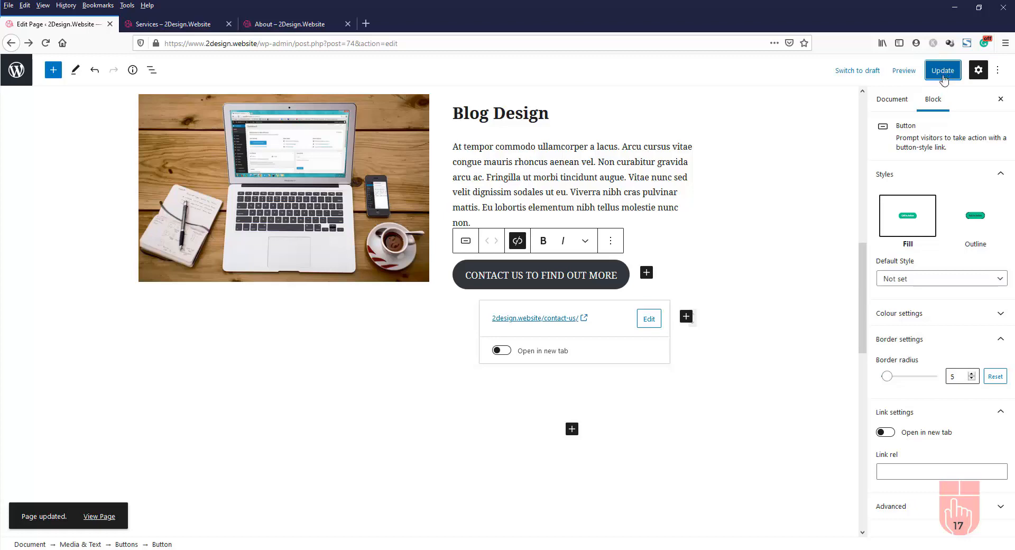
pyautogui.click(178, 28)
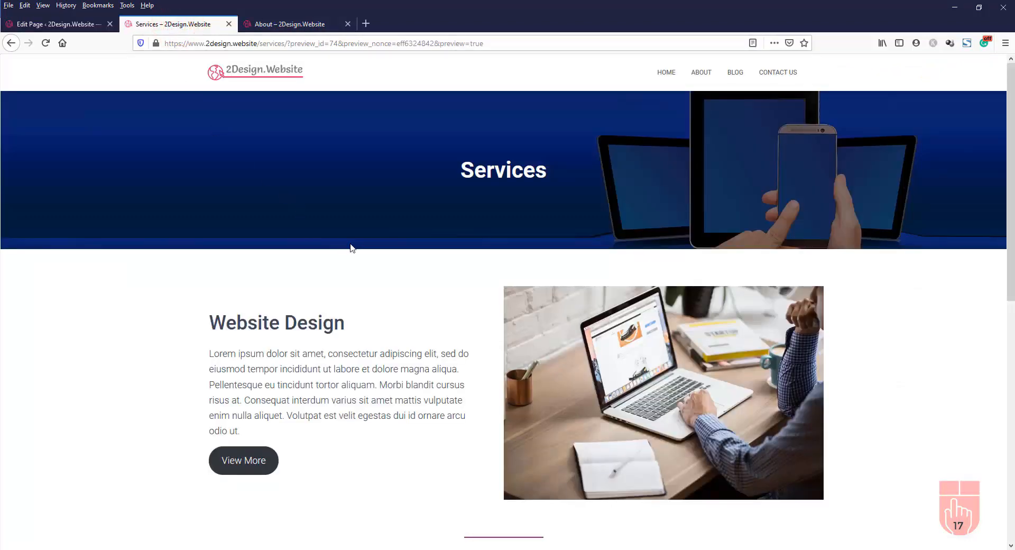
# Reload the preview and confirm the Website Design and Blog Design buttons both open the Contact Us form
pyautogui.click(46, 43)
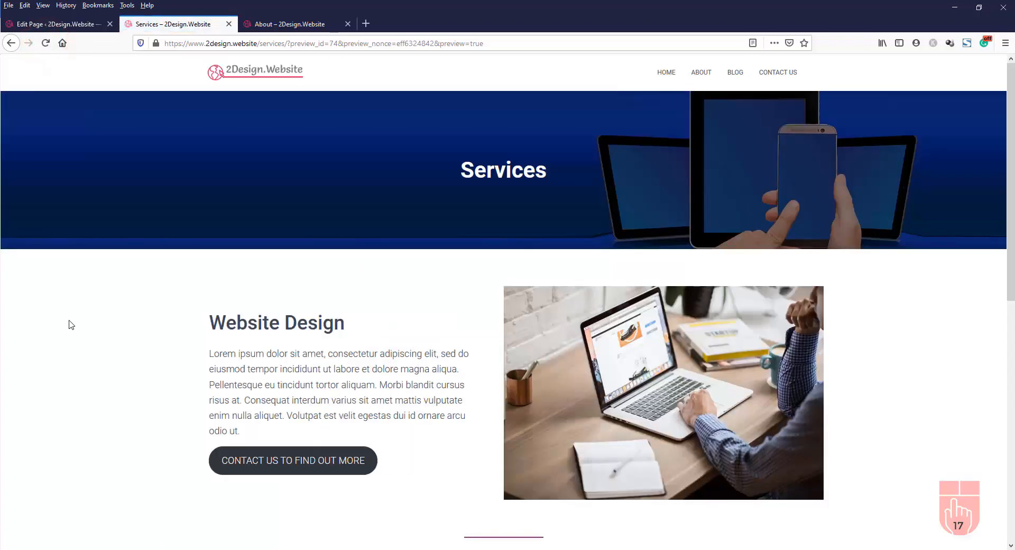
pyautogui.scroll(-3, 73, 325)
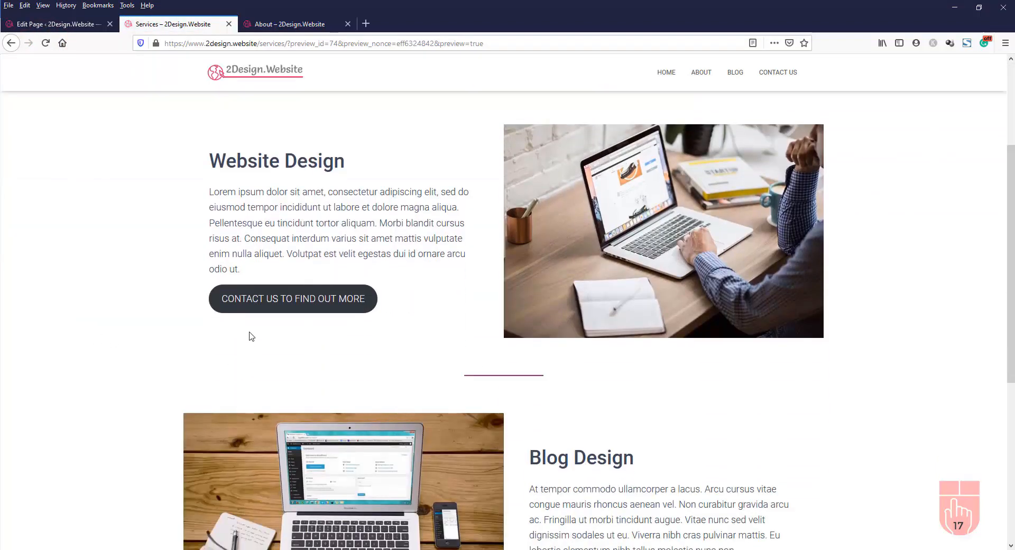
pyautogui.click(294, 305)
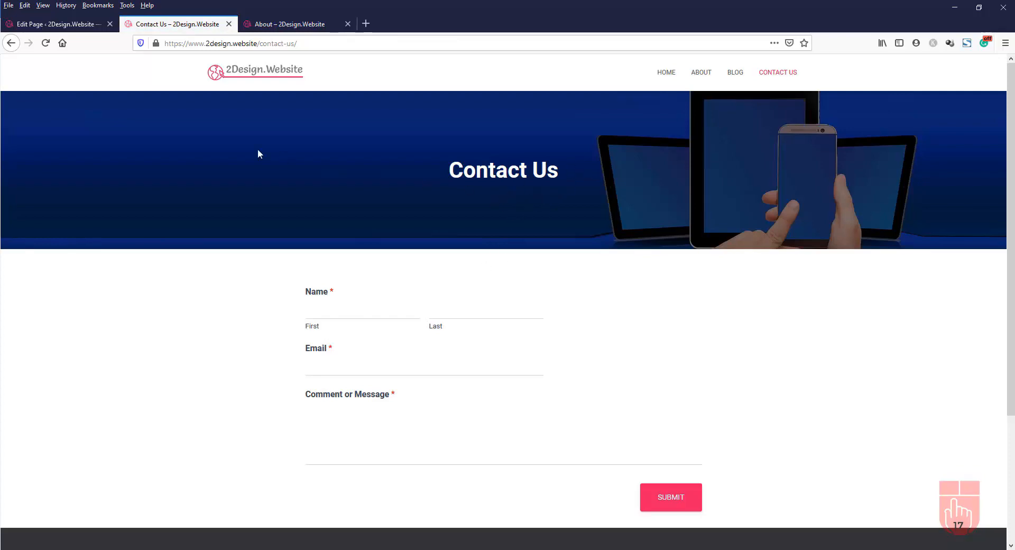
pyautogui.click(7, 46)
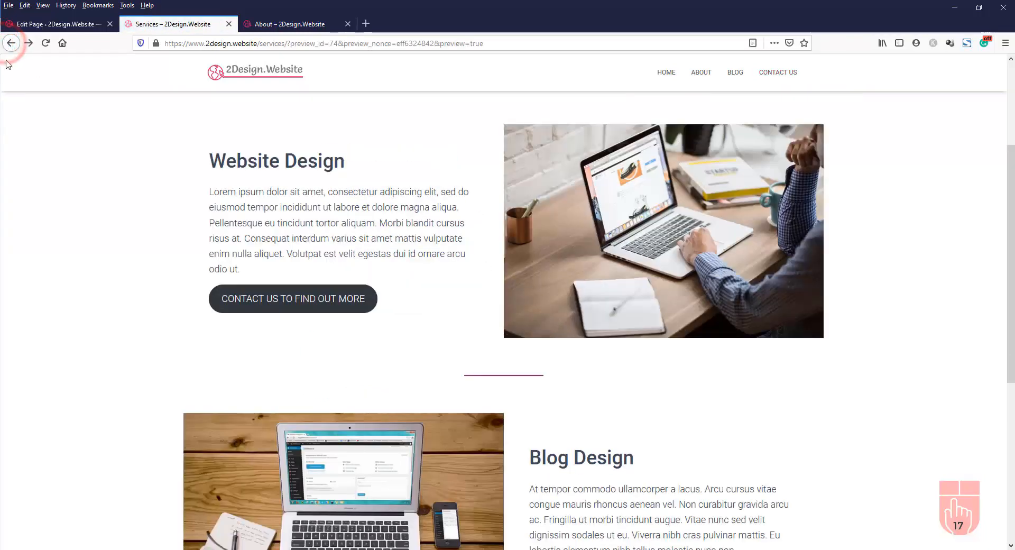
pyautogui.scroll(-3, 432, 431)
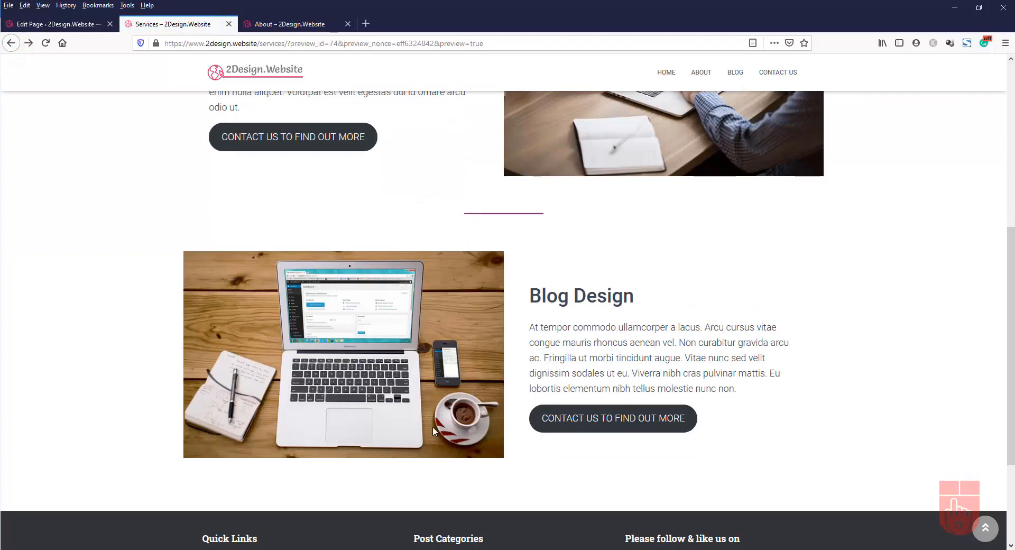
pyautogui.click(613, 423)
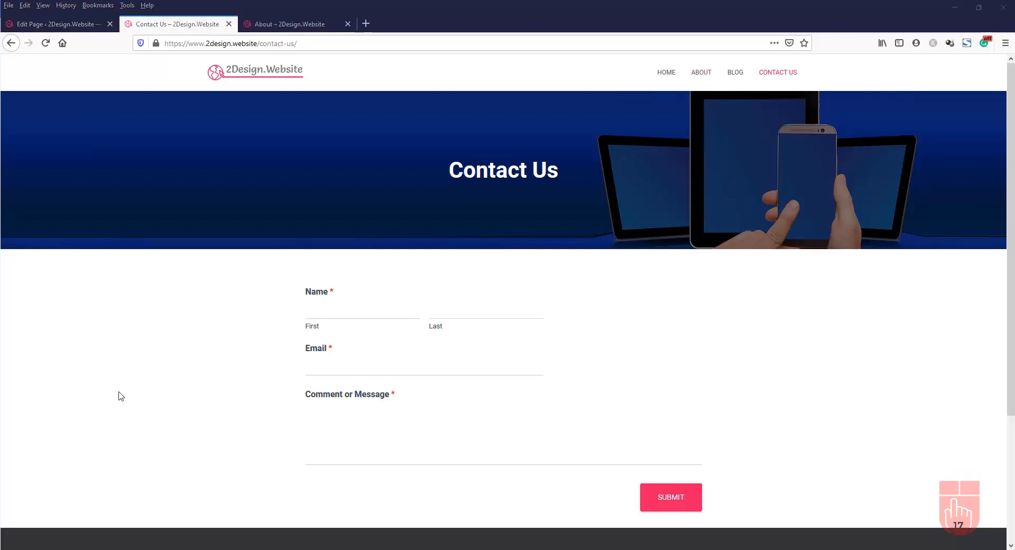
pyautogui.click(77, 24)
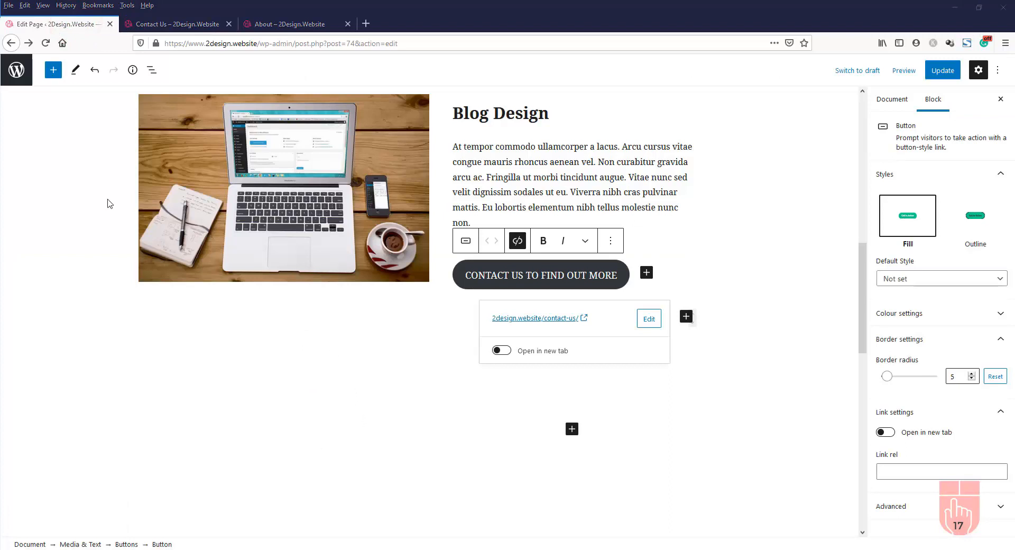
# Go to Appearance > Menus and choose Top Main Menu (Primary Menu) to edit
pyautogui.click(17, 71)
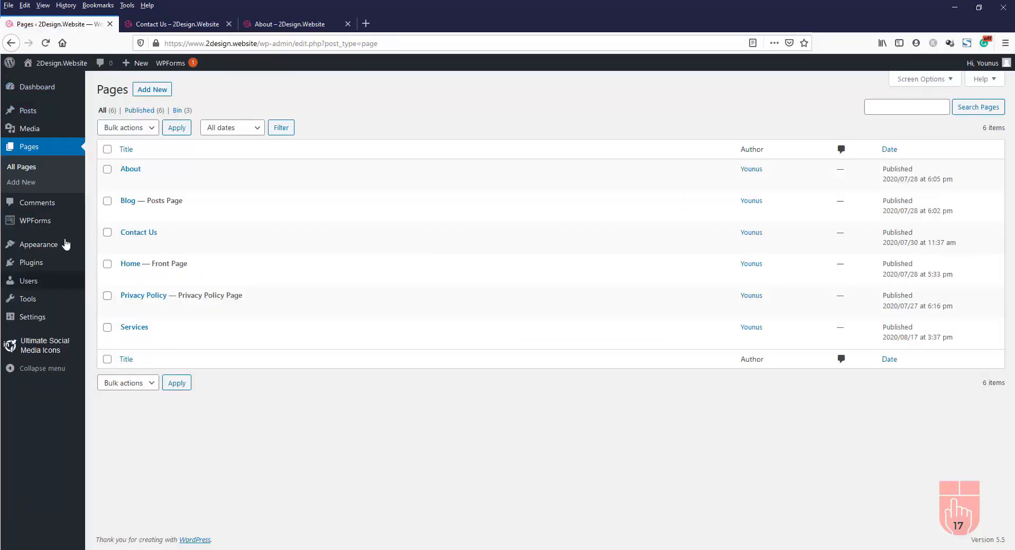
pyautogui.moveTo(52, 249)
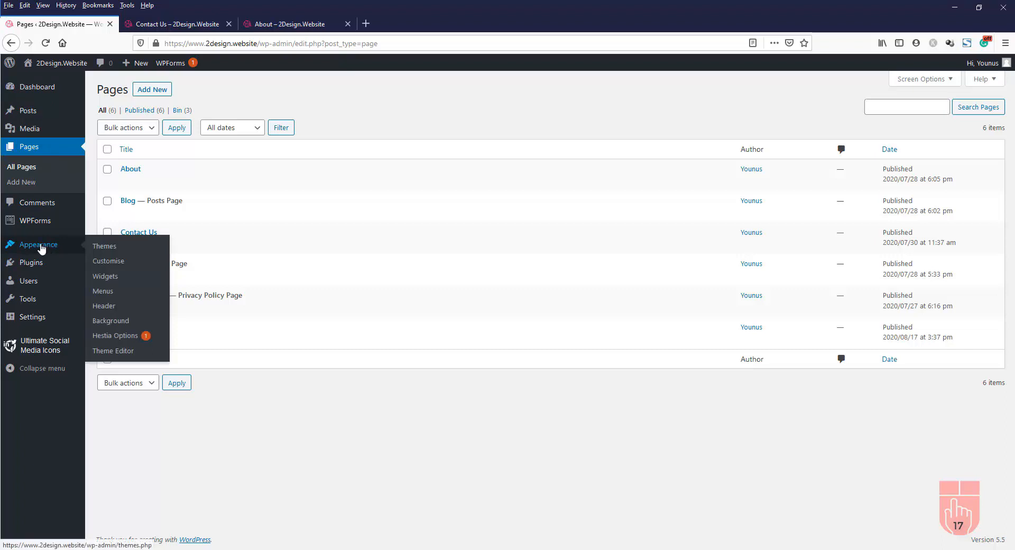
pyautogui.click(107, 295)
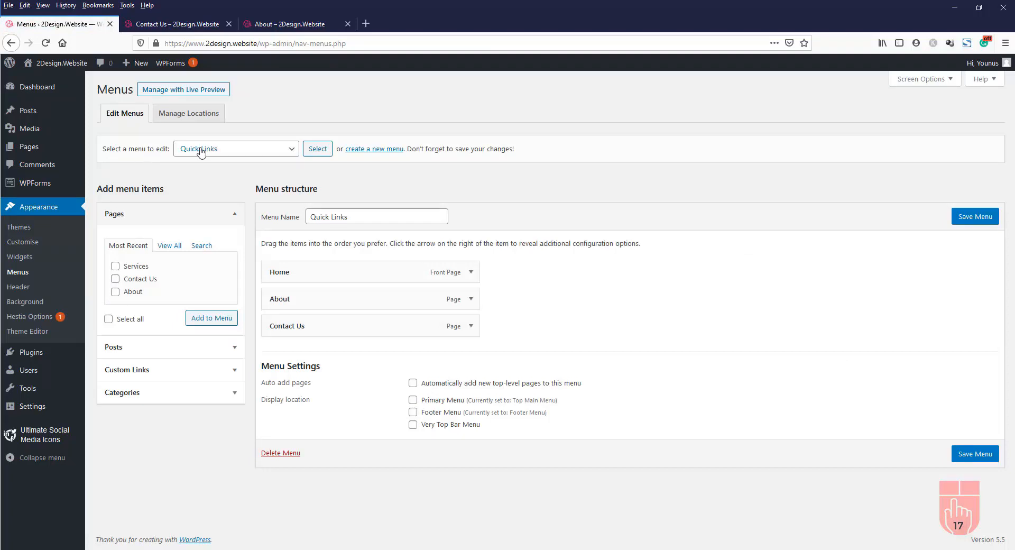
pyautogui.click(228, 151)
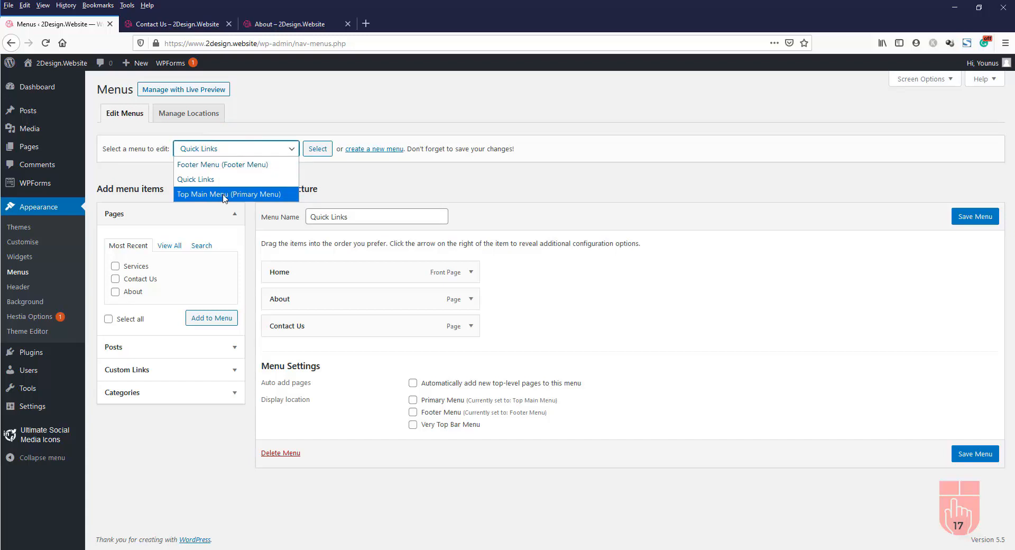
pyautogui.click(223, 195)
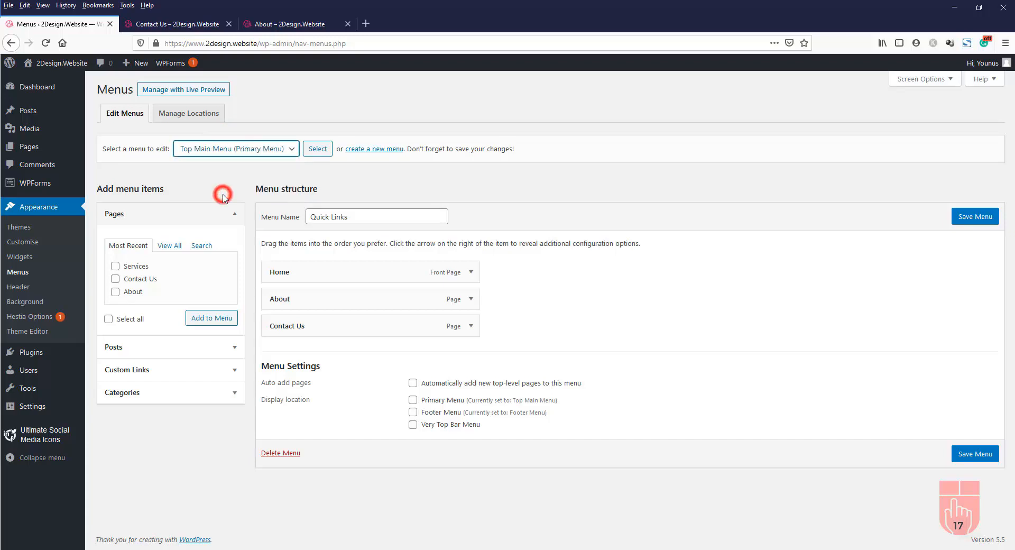
# Add the Services page to Top Main Menu between Home and About, and save the menu
pyautogui.click(318, 150)
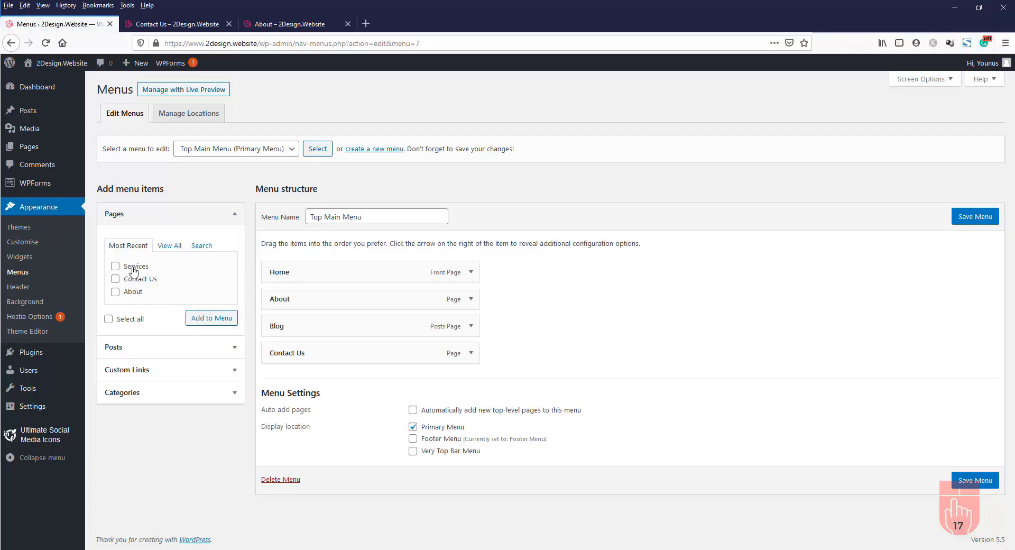
pyautogui.click(116, 269)
pyautogui.click(212, 319)
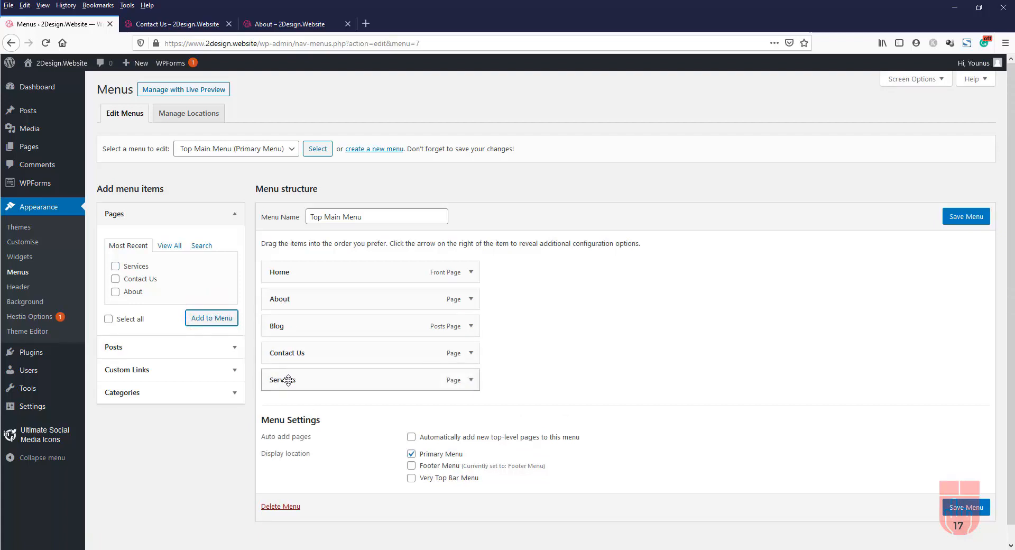
pyautogui.moveTo(289, 380); pyautogui.dragTo(288, 297)
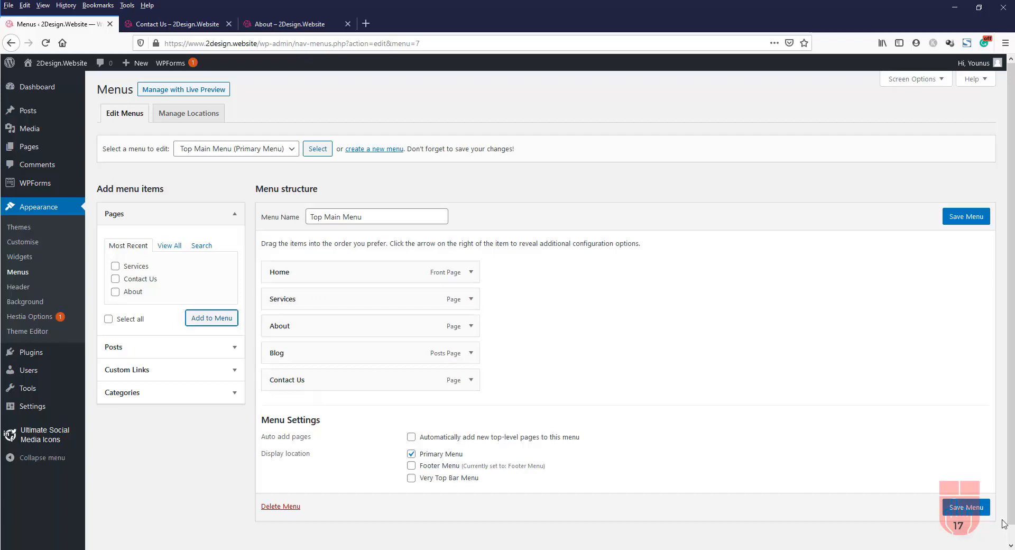
pyautogui.click(966, 507)
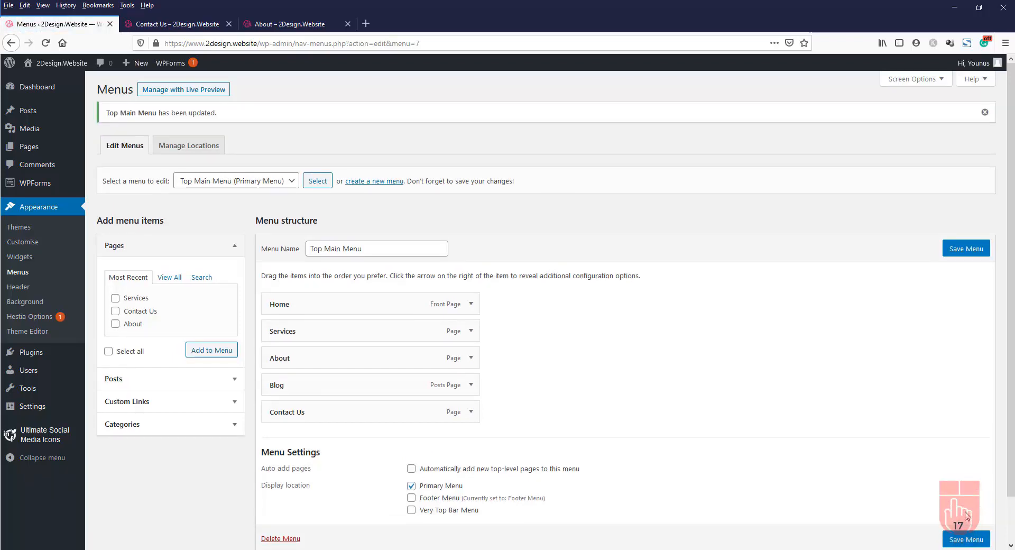
pyautogui.click(156, 24)
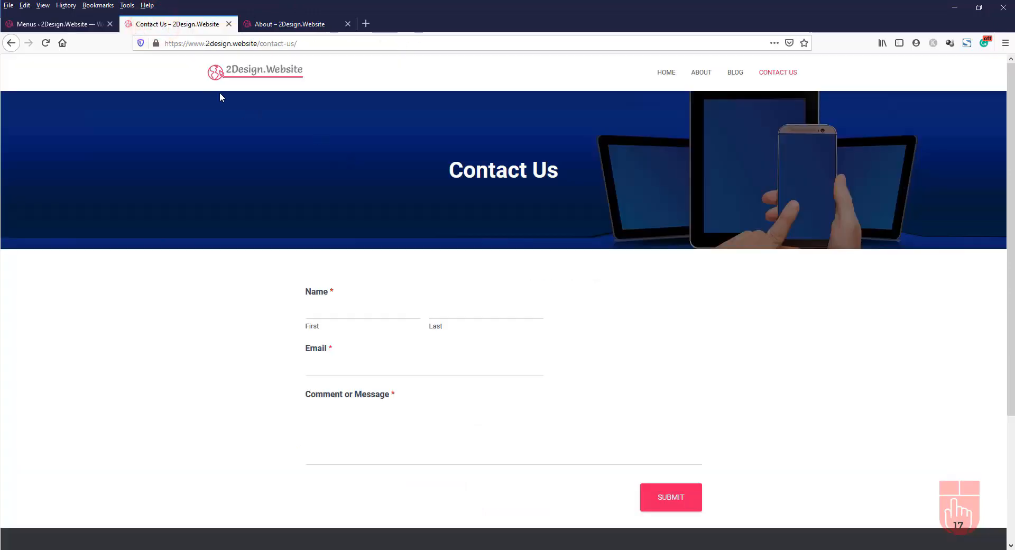
# Reload the live Contact Us page and follow the new SERVICES top-menu link to the Services page
pyautogui.click(47, 43)
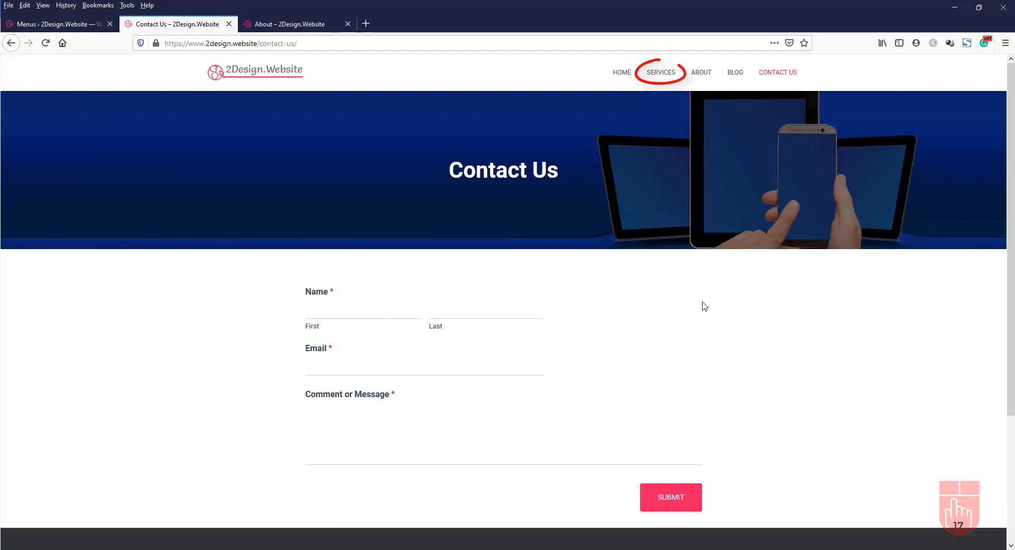
pyautogui.click(661, 75)
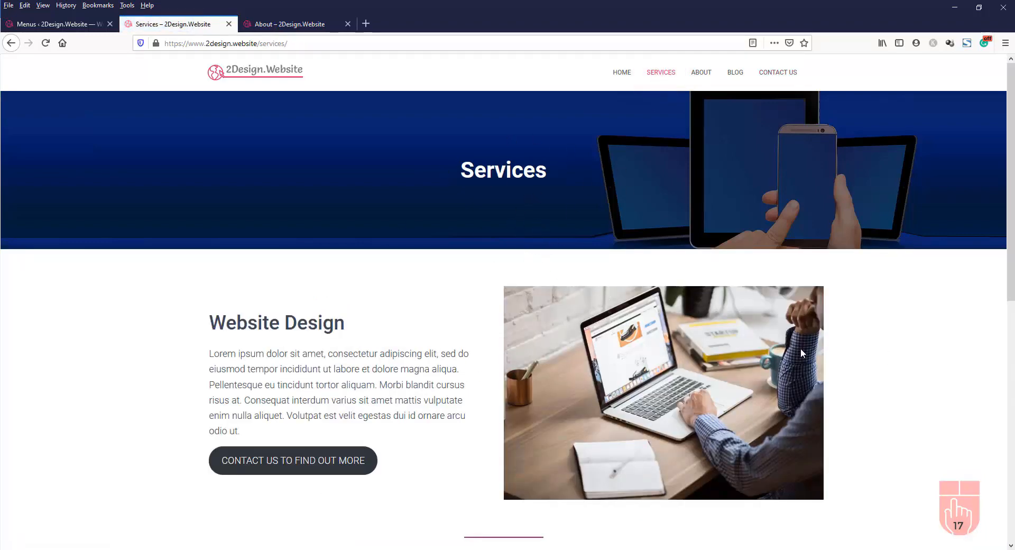
pyautogui.scroll(-7, 806, 346)
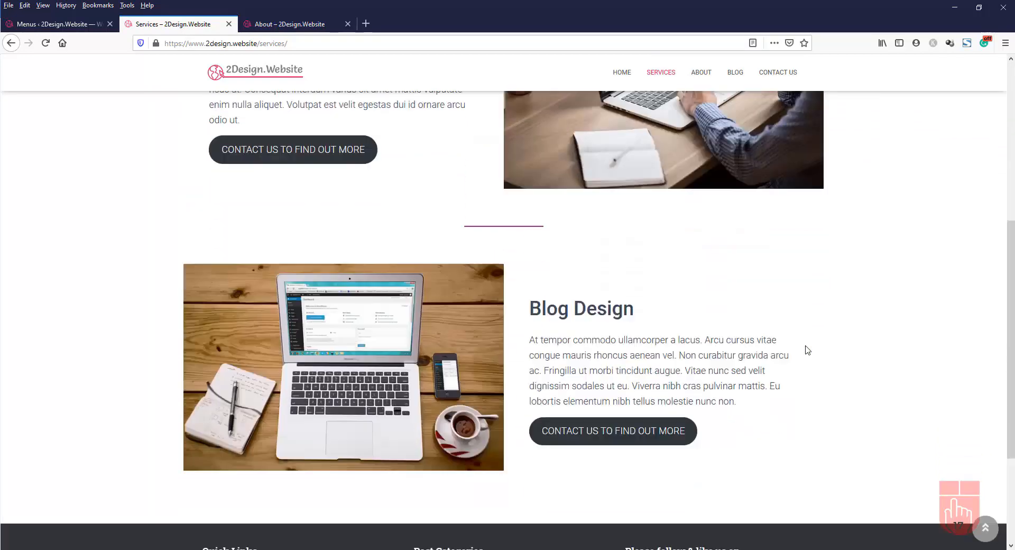
pyautogui.scroll(-2, 804, 348)
pyautogui.scroll(7, 805, 348)
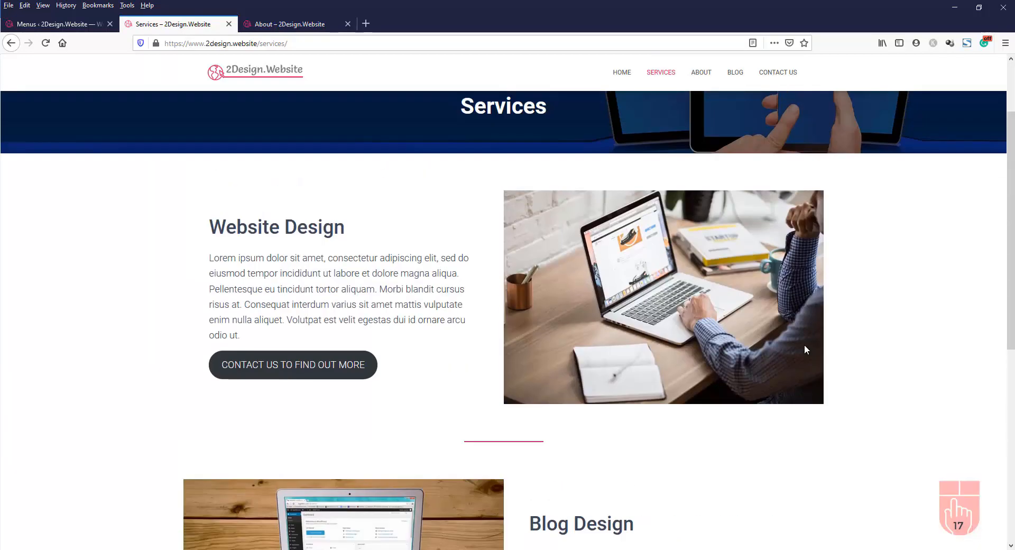